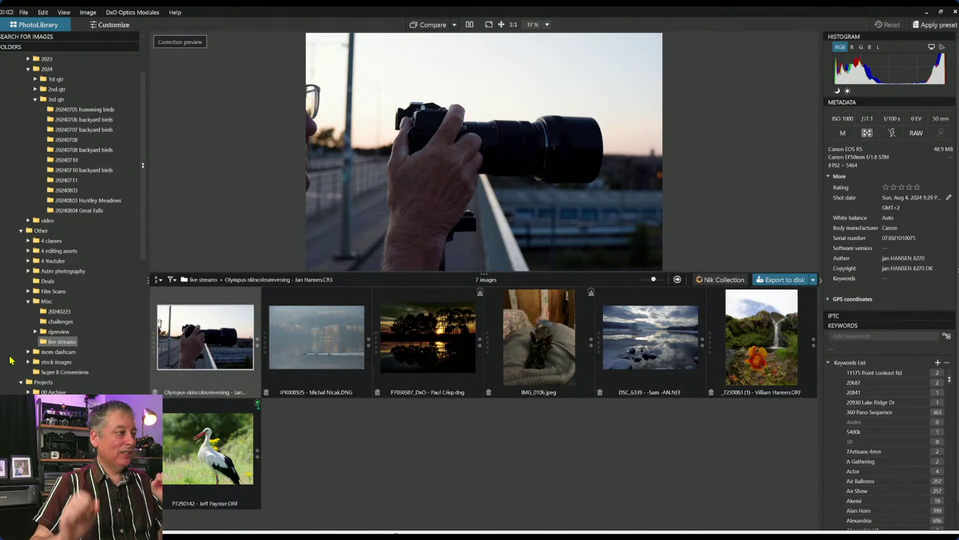
Open the photo of the hand holding a camera for editing and apply the 000 Rob Default preset.
double_click(219, 370)
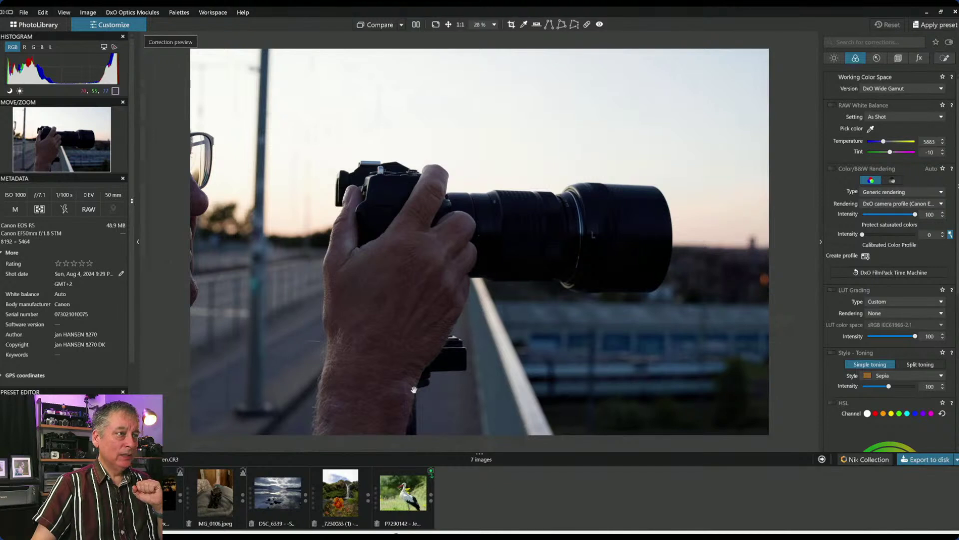
scroll(414, 390, down, 1)
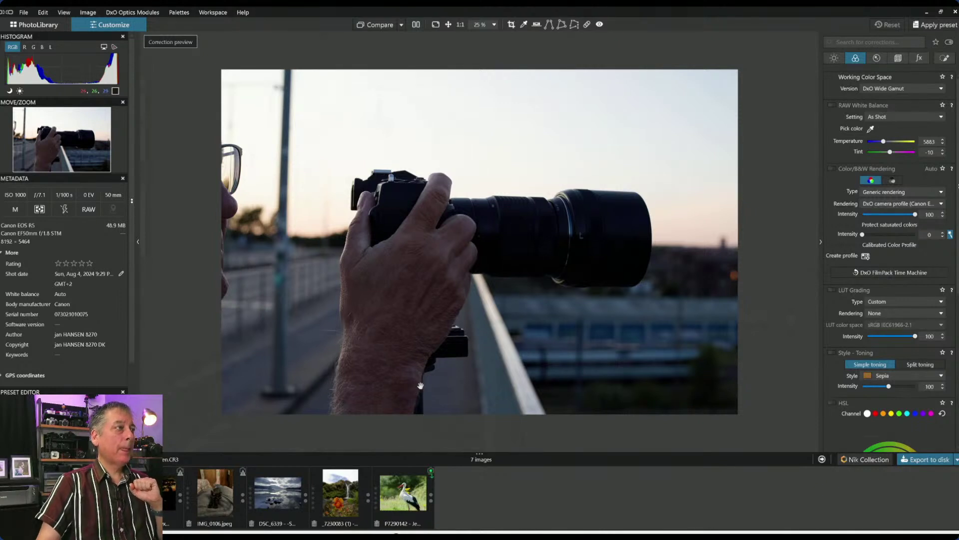
scroll(227, 181, up, 3)
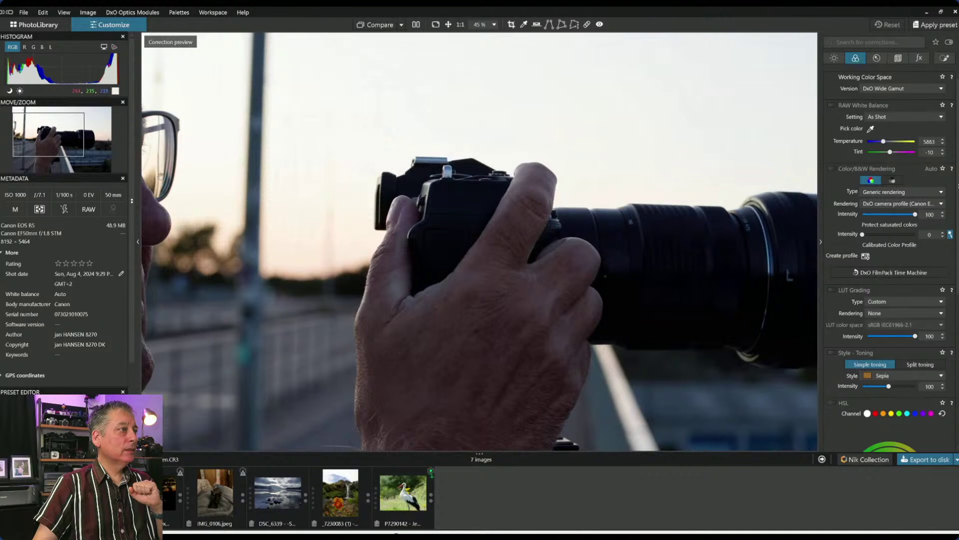
scroll(283, 258, down, 3)
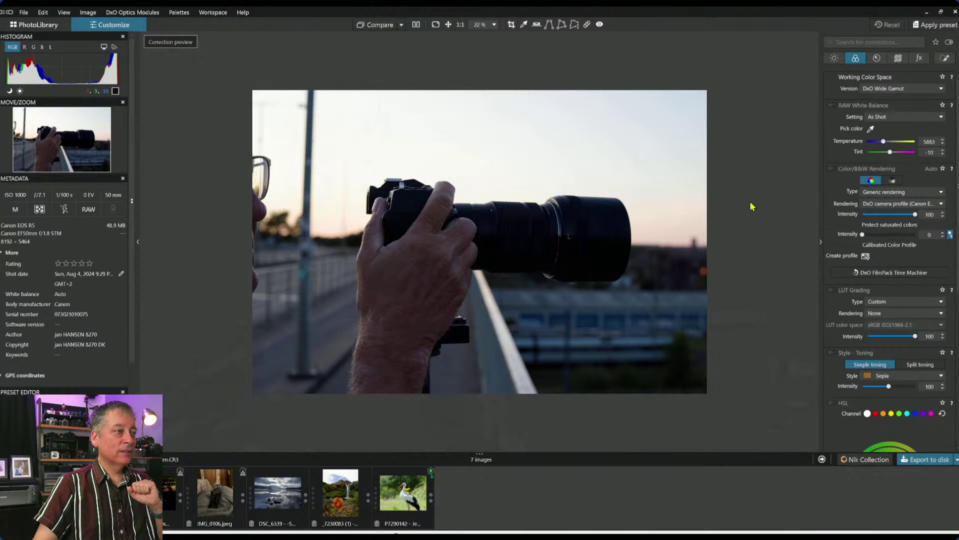
click(898, 58)
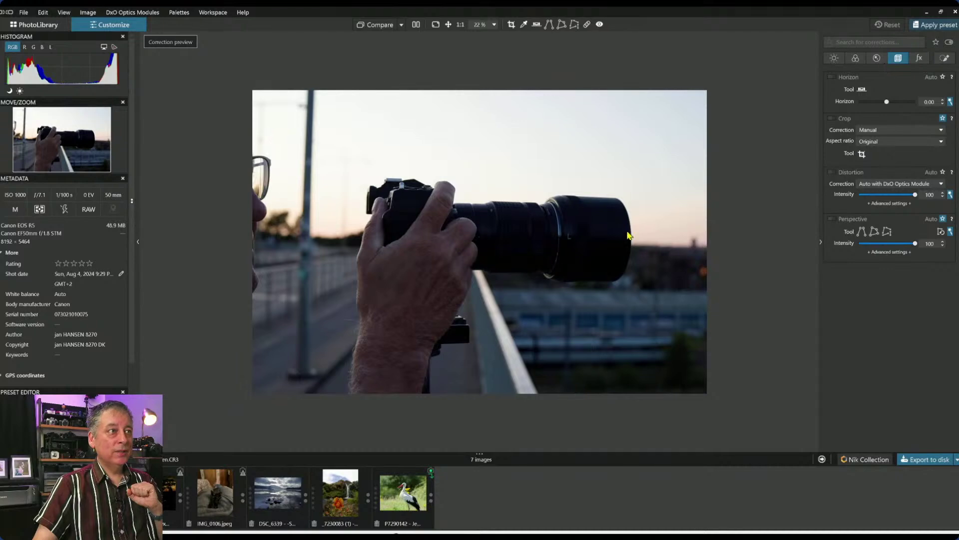
click(935, 25)
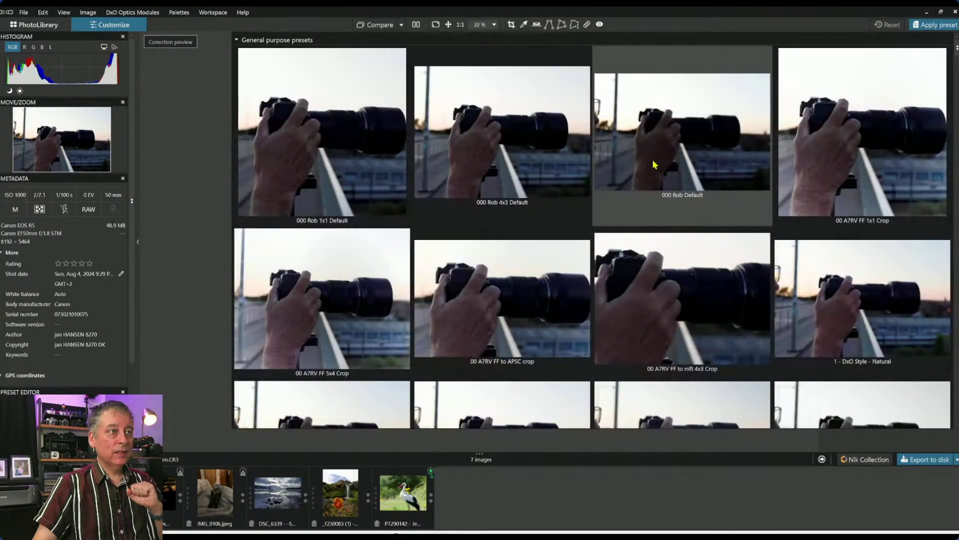
click(653, 160)
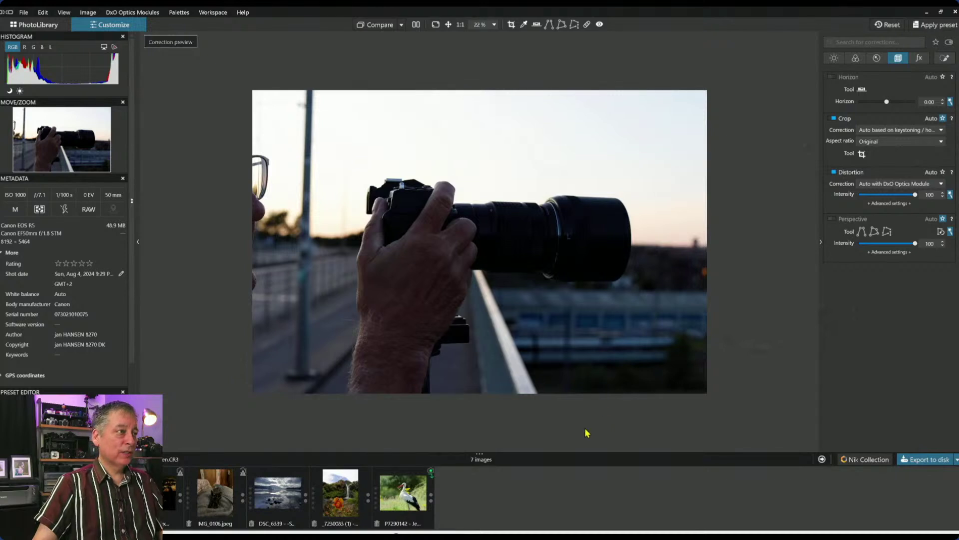
Crop the photo with a 4 × 3 aspect ratio to a portrait area of about 3219 × 4292 px around the glasses and the camera's back.
click(862, 154)
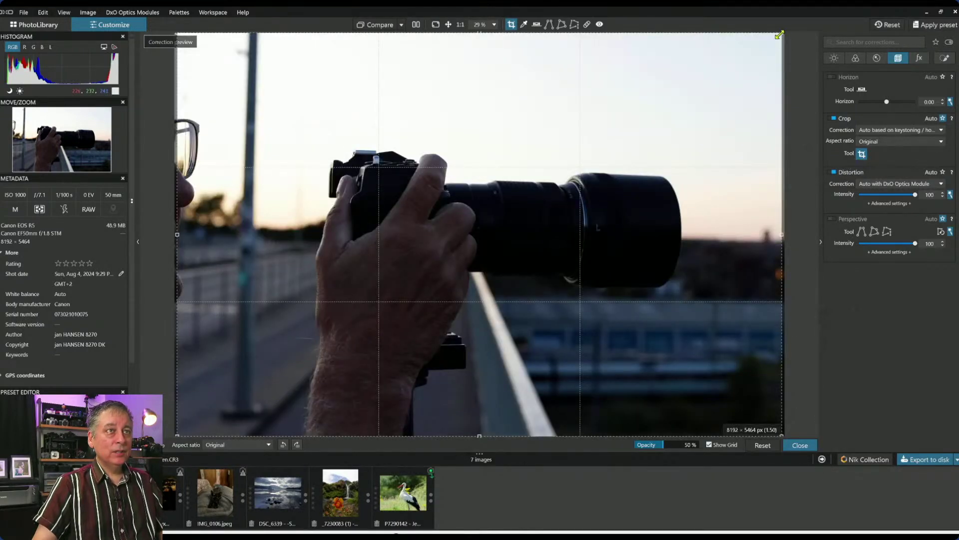
drag(780, 34, 442, 35)
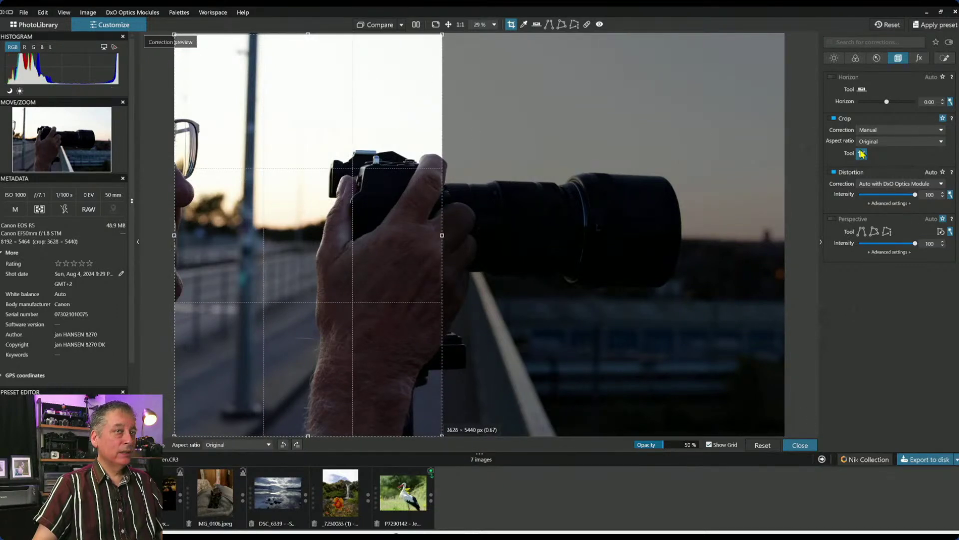
click(882, 144)
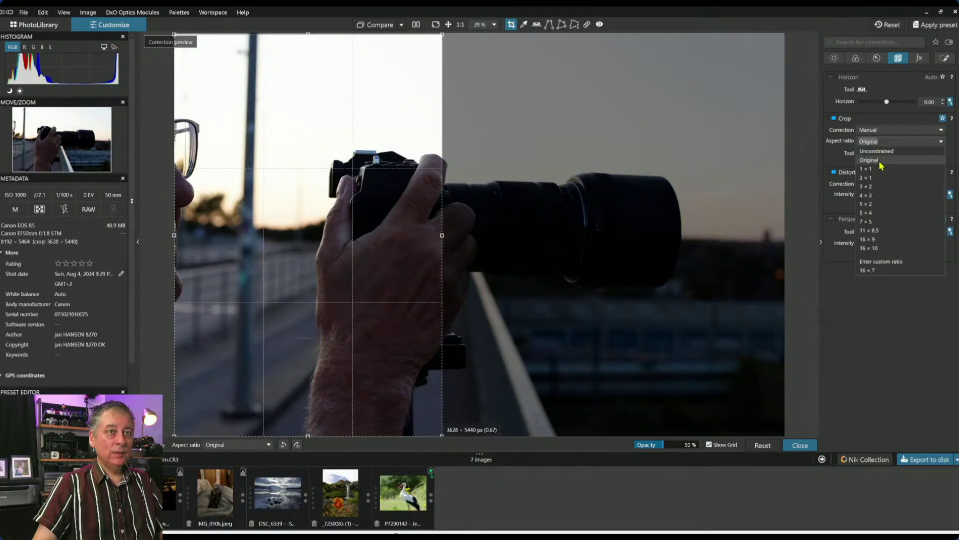
click(876, 197)
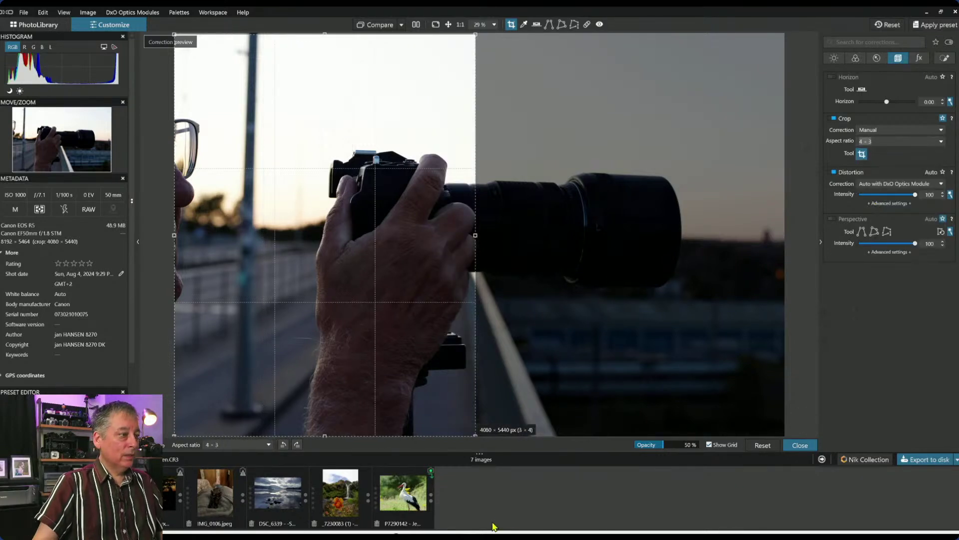
drag(475, 435, 411, 392)
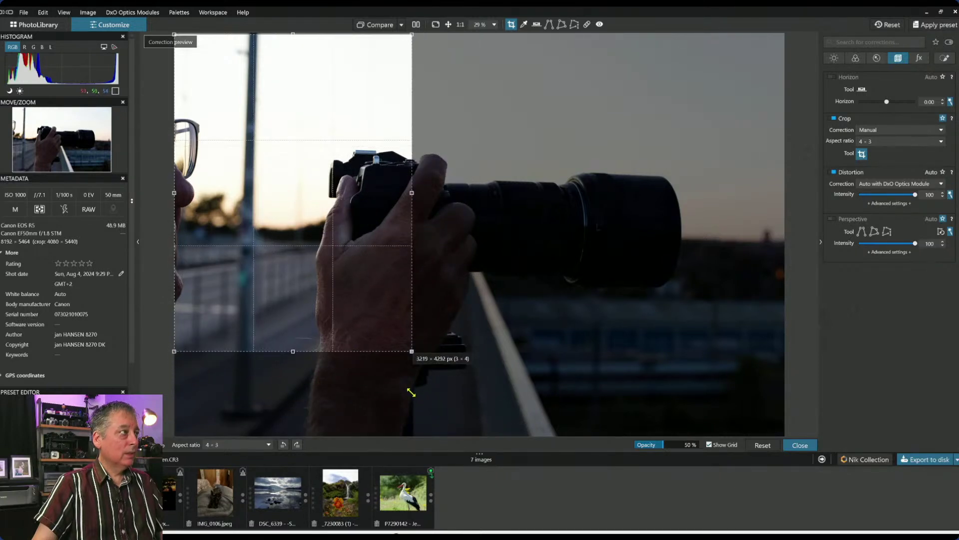
drag(362, 225, 351, 240)
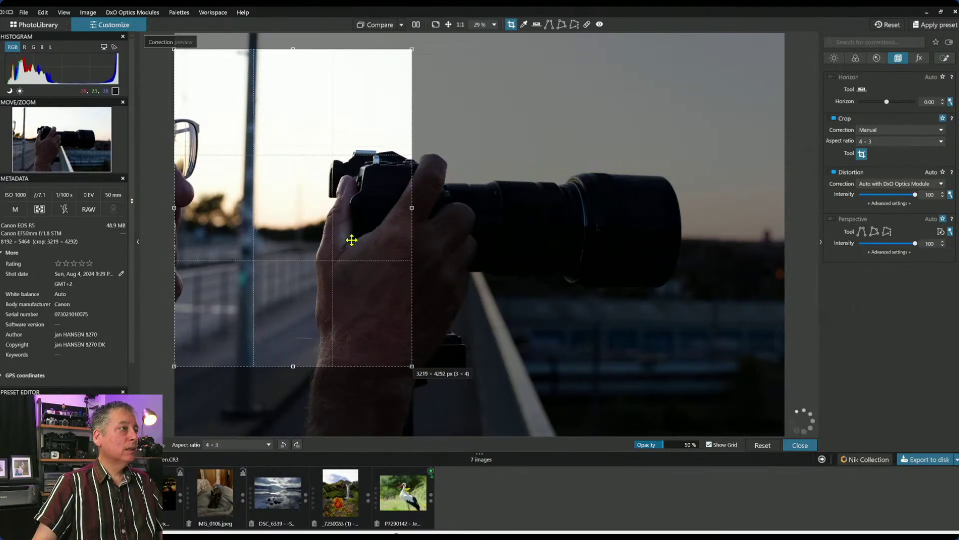
key(Return)
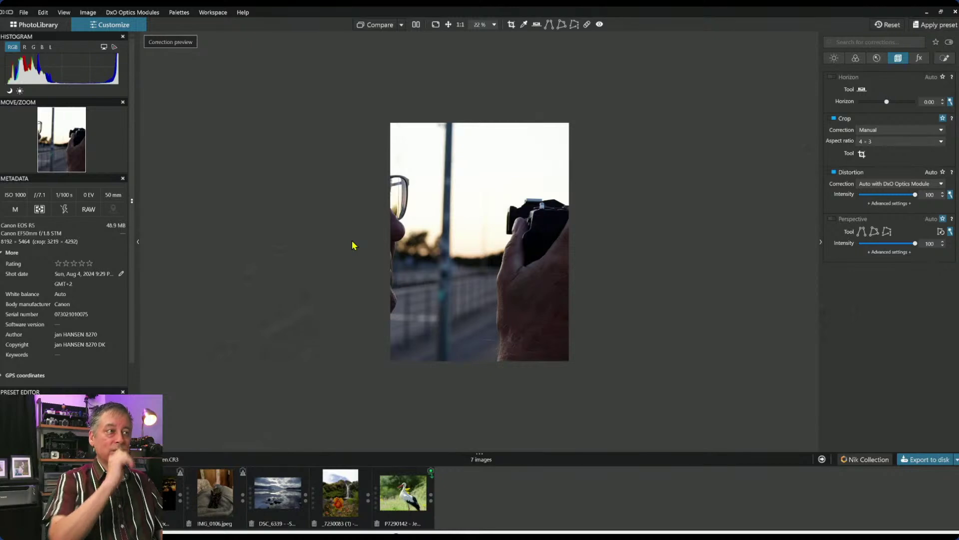
Tighten the portrait crop to about 2559 × 3412 px, cutting off more of the camera and hand.
click(862, 153)
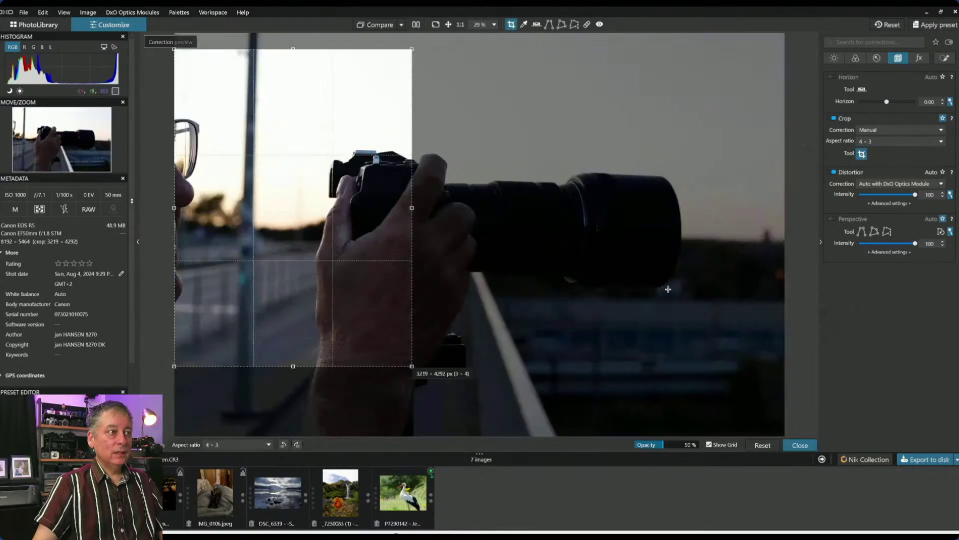
drag(411, 208, 362, 206)
key(Return)
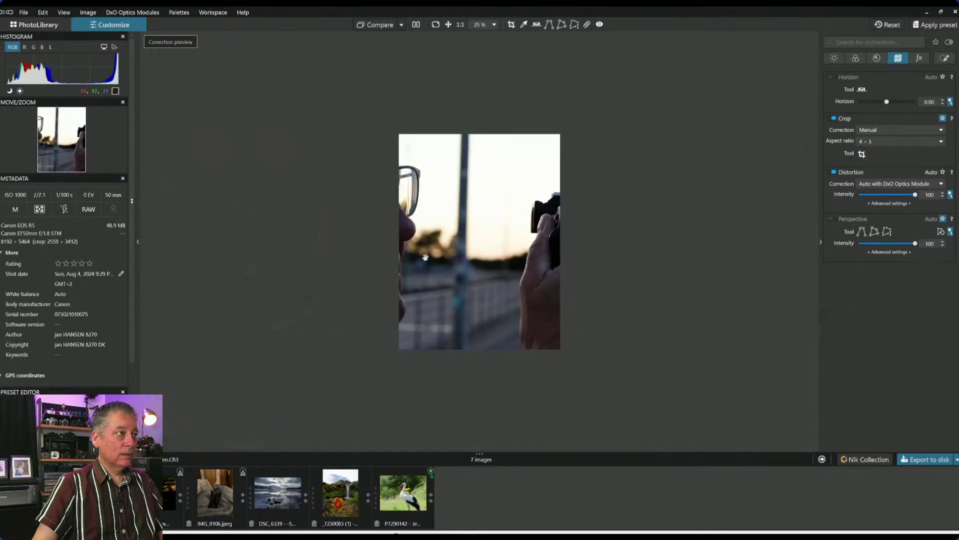
Convert the cropped photo to black and white with the Color/B&W Rendering correction.
scroll(426, 257, up, 2)
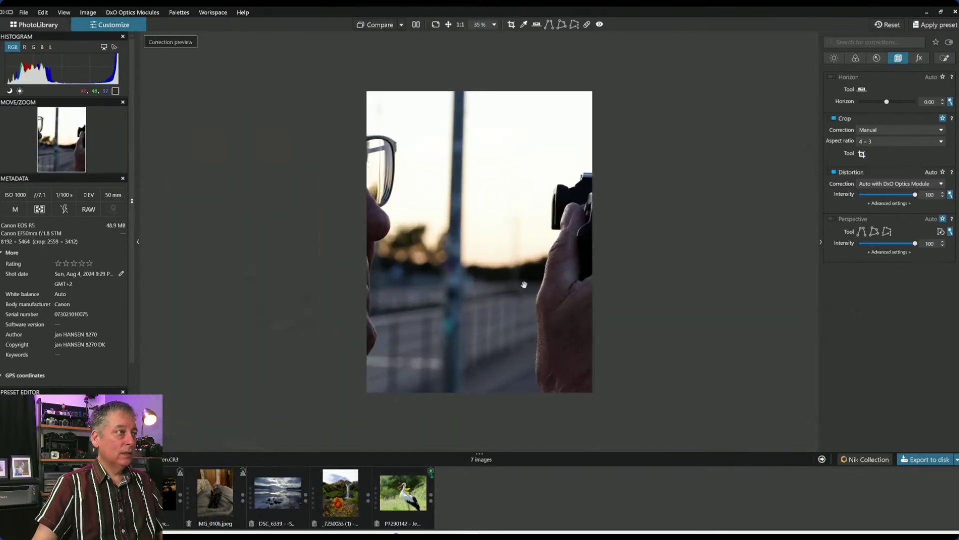
scroll(524, 285, up, 1)
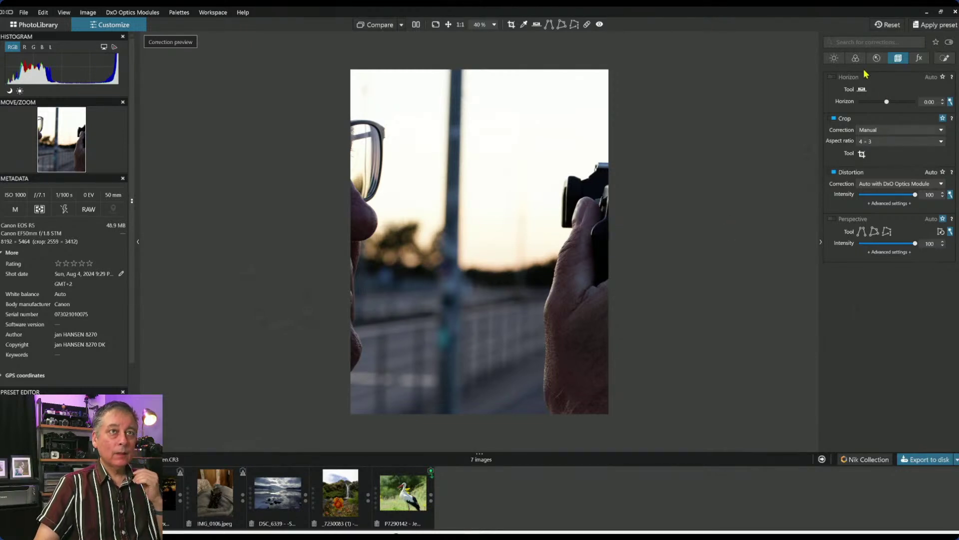
click(855, 58)
click(897, 181)
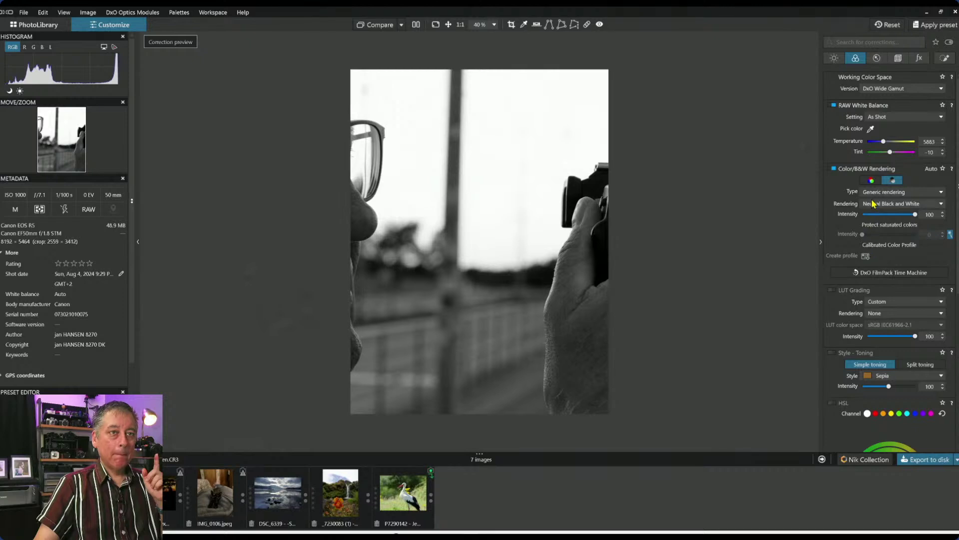
Reshape the crop into a 4 × 3 landscape area of about 3094 × 2321 px covering the glasses and the camera body.
click(897, 58)
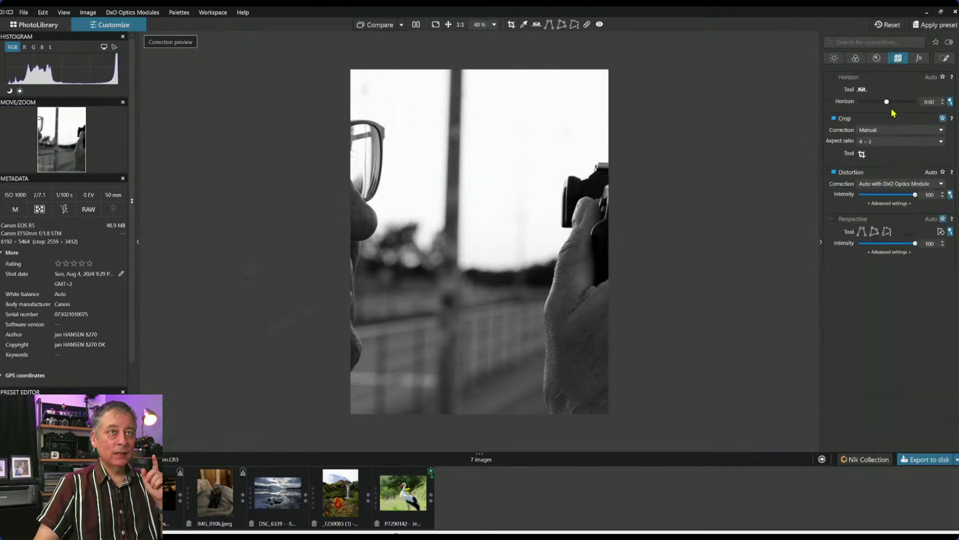
click(862, 155)
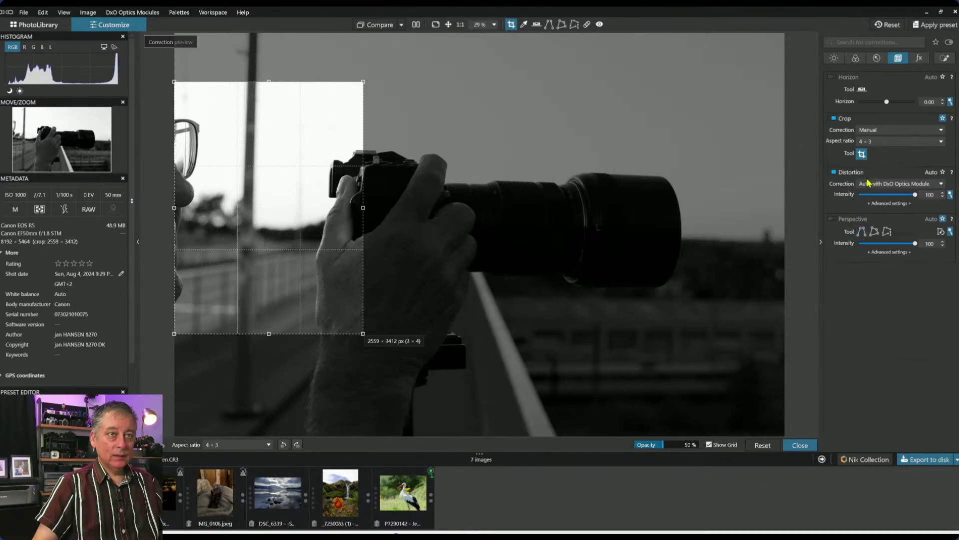
drag(364, 78, 454, 121)
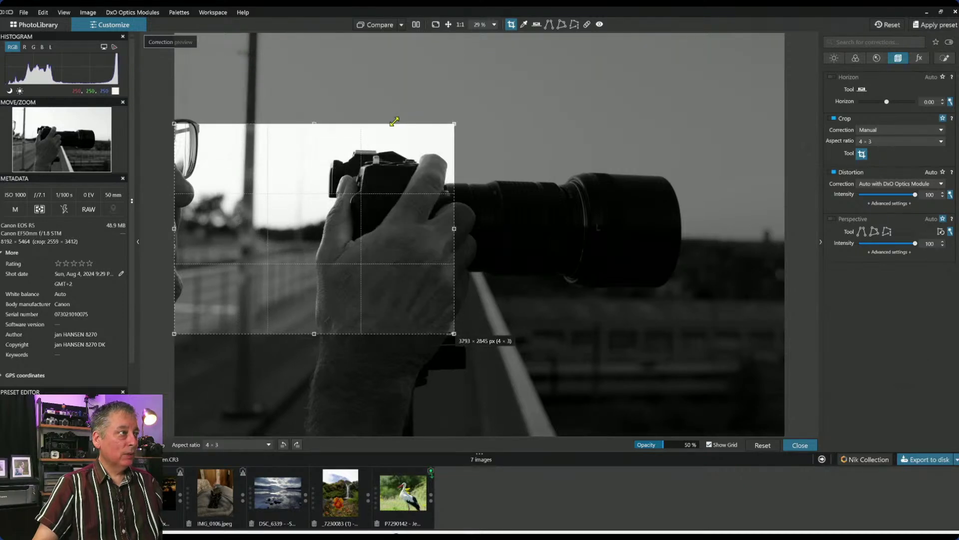
drag(441, 325, 400, 258)
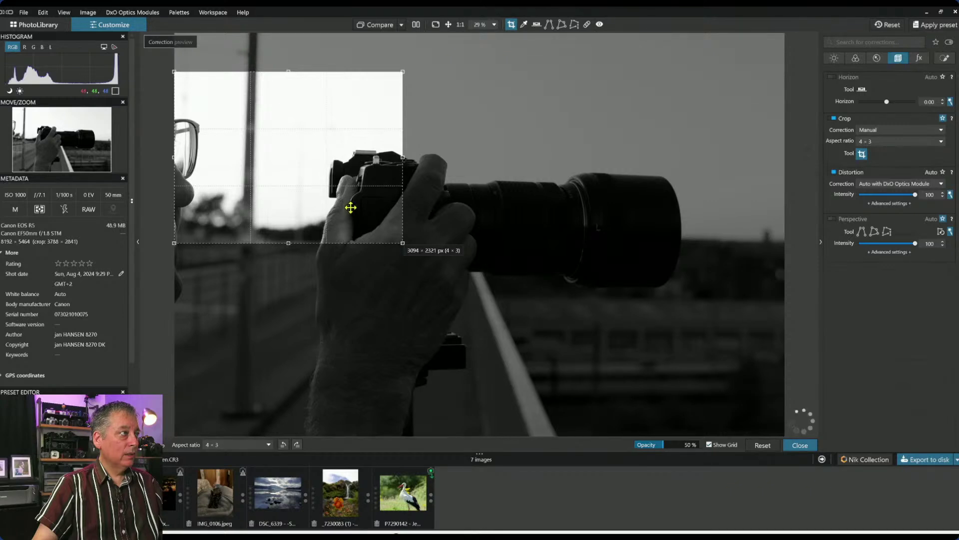
drag(349, 208, 344, 217)
key(Return)
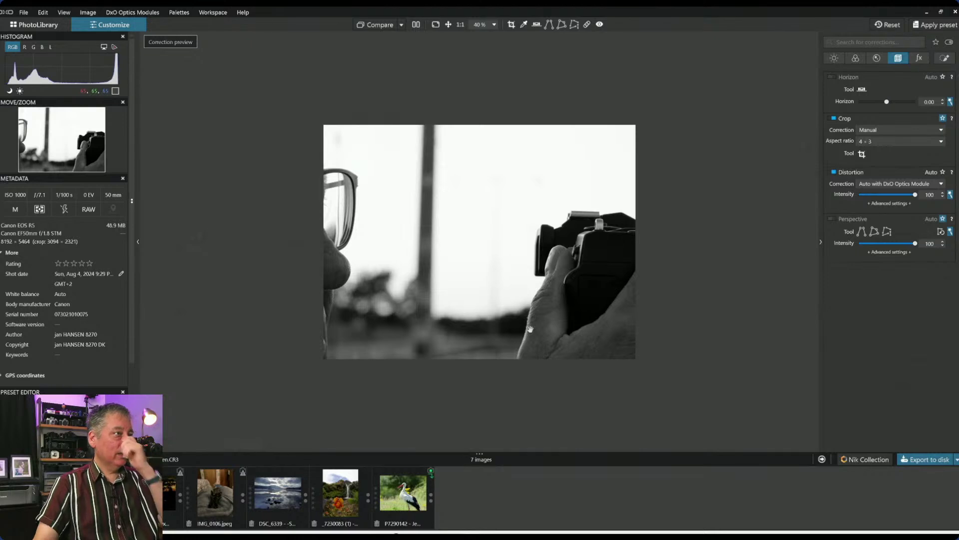
Change the crop's aspect ratio to 16 × 7 and shift the frame slightly down over the glasses and camera.
click(915, 142)
click(882, 269)
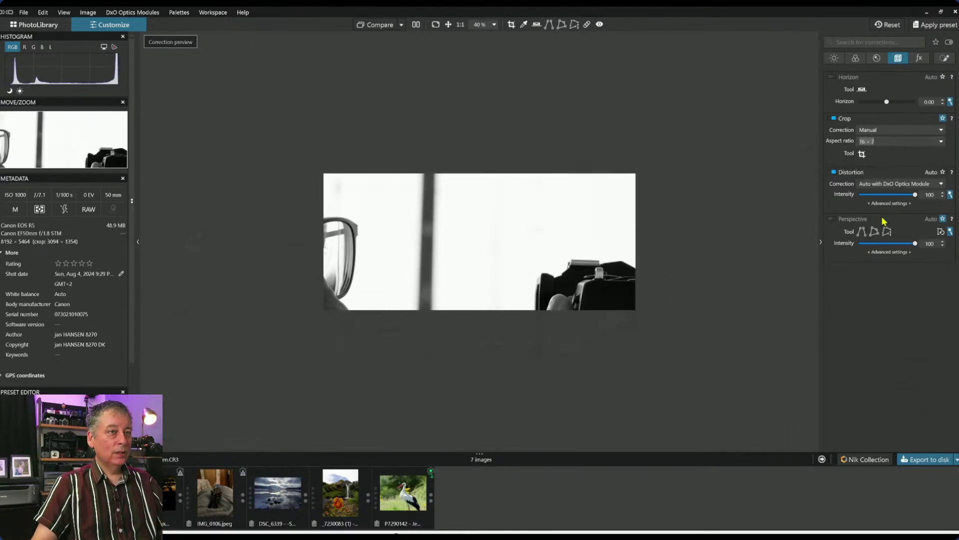
click(861, 154)
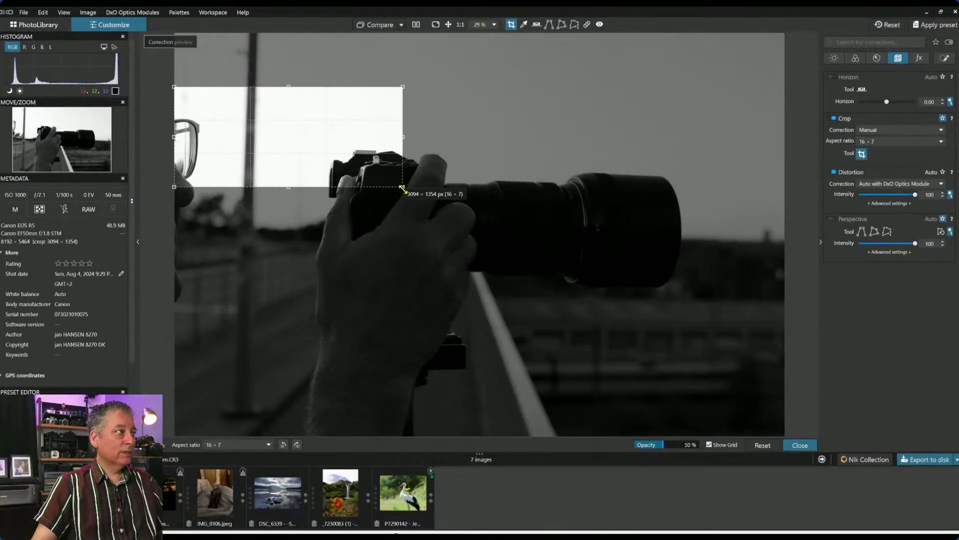
key(Return)
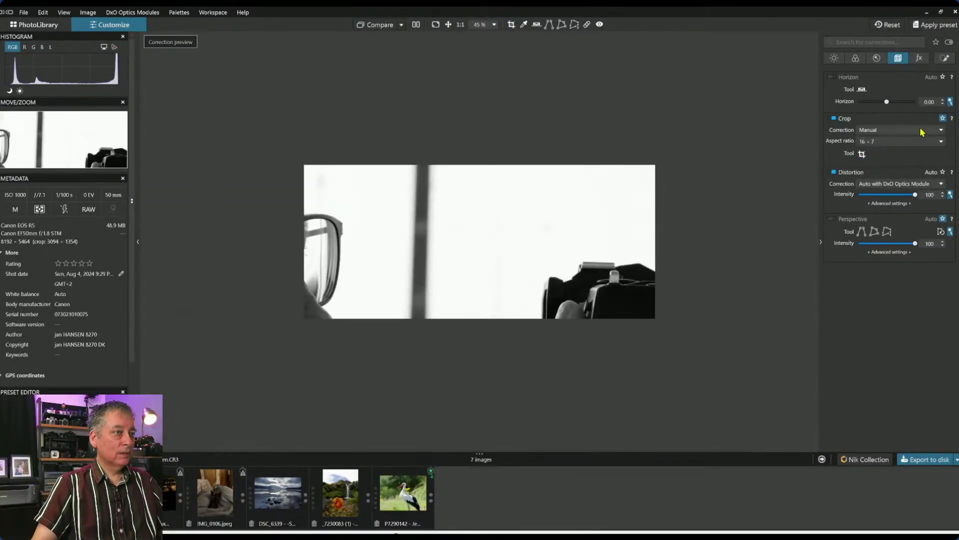
click(861, 154)
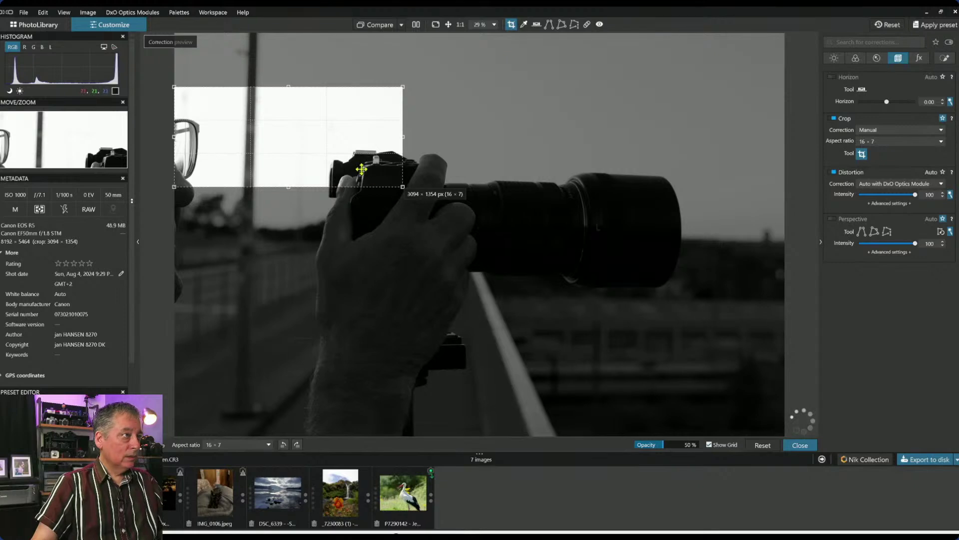
drag(352, 166, 352, 175)
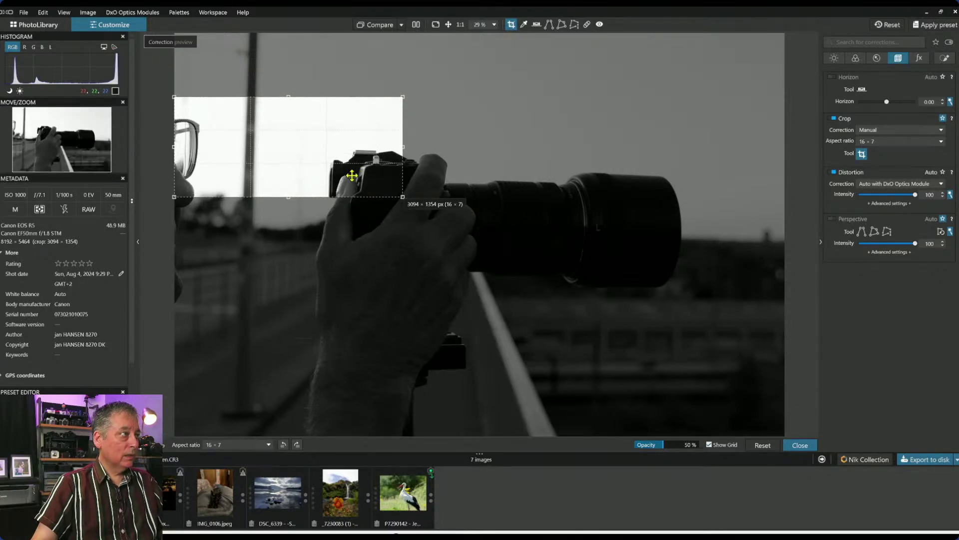
key(Return)
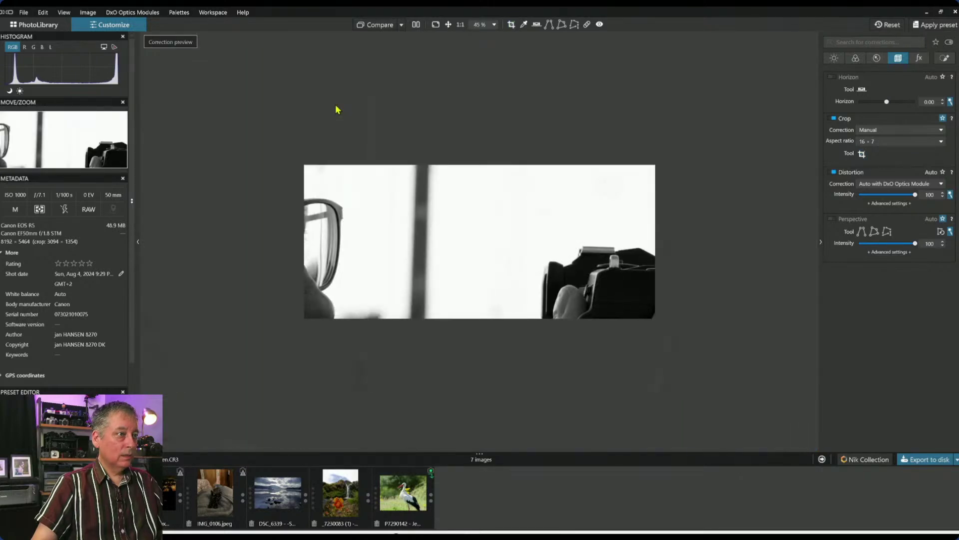
Enlarge the 16 × 7 crop to about 3761 × 1645 px to include more of the hand and camera.
scroll(369, 168, up, 3)
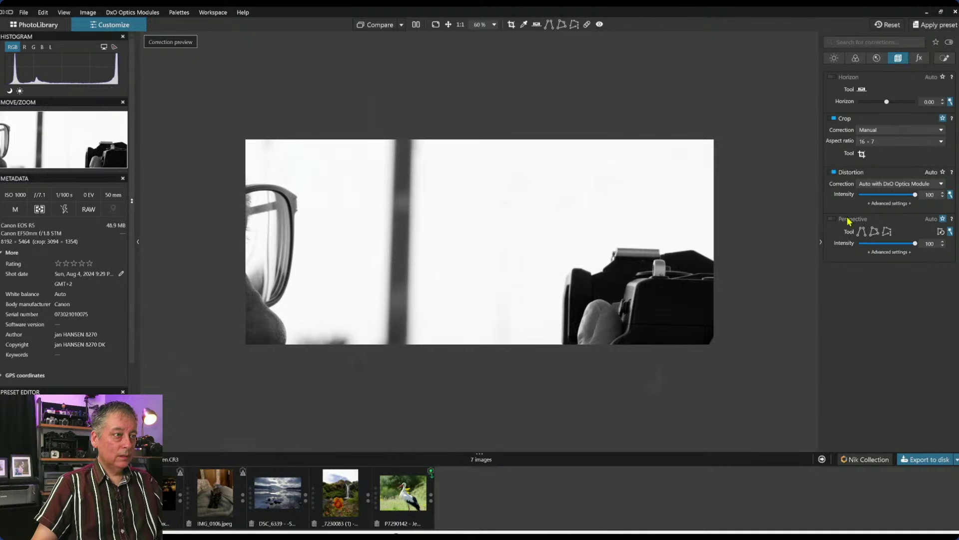
click(862, 154)
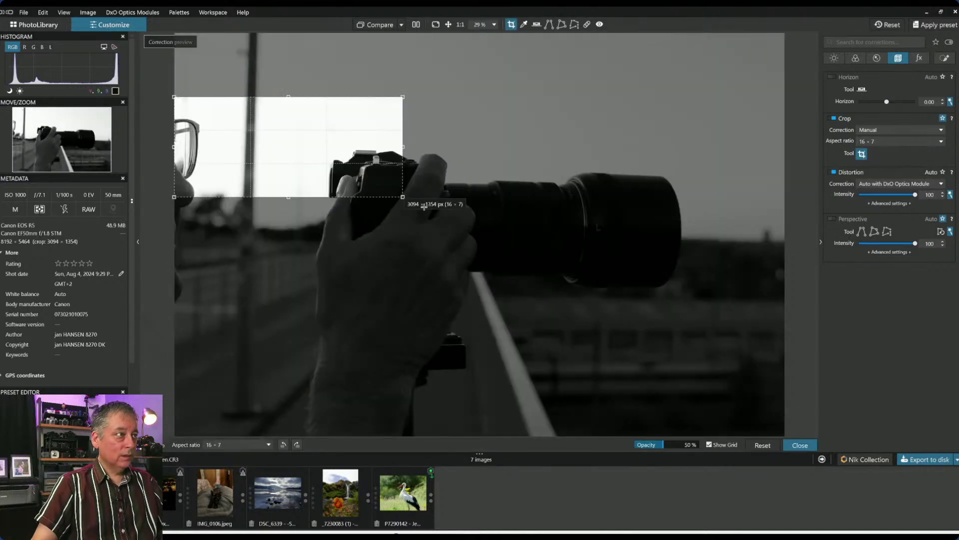
drag(402, 197, 454, 232)
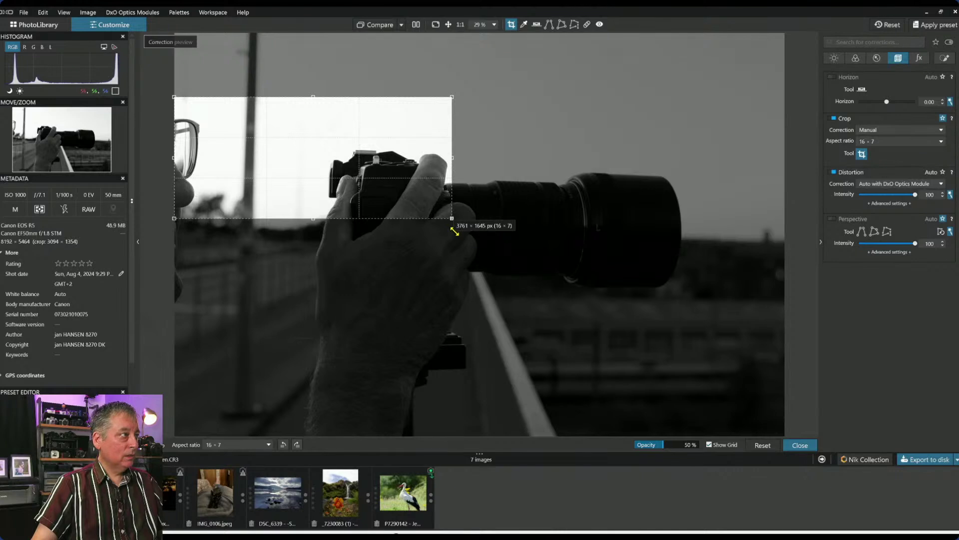
key(Return)
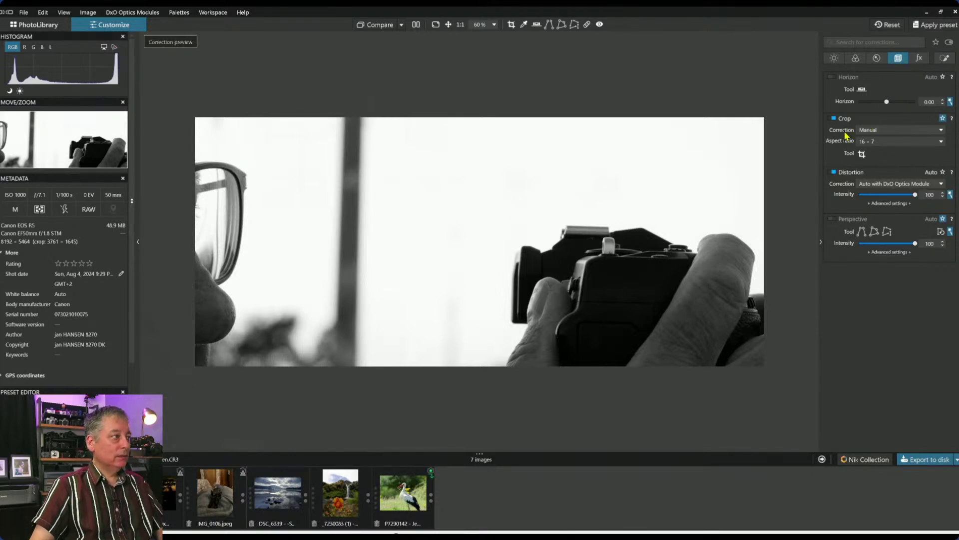
Enable the Contrast correction for the black-and-white photo.
click(856, 58)
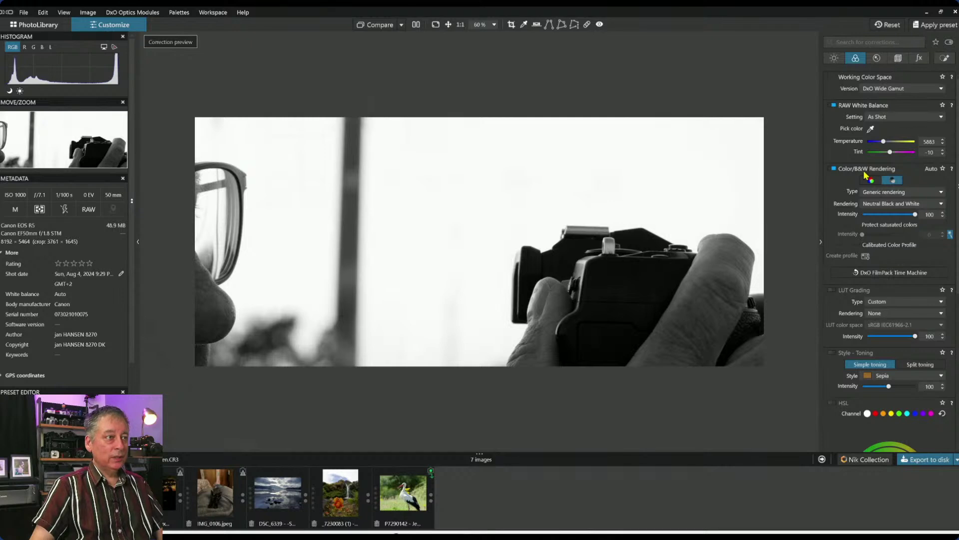
click(834, 58)
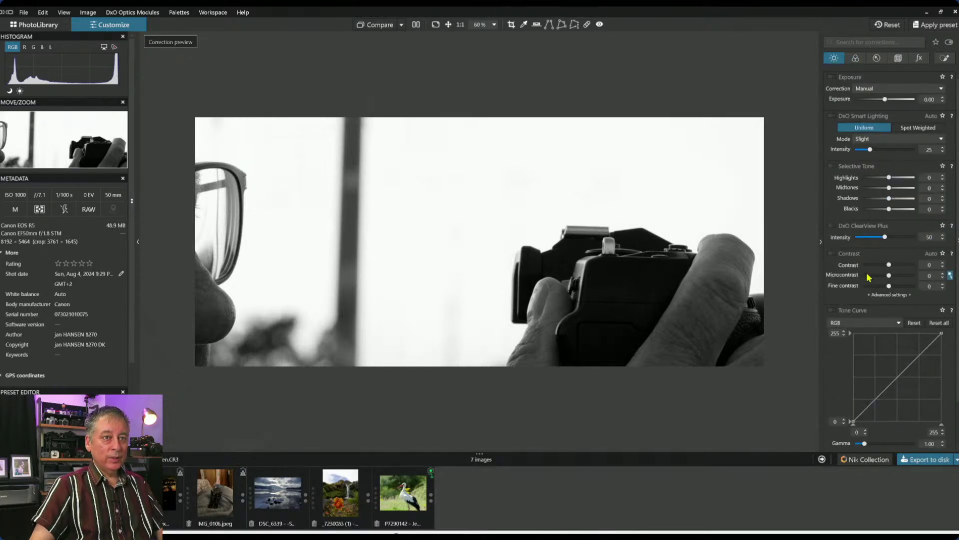
click(837, 254)
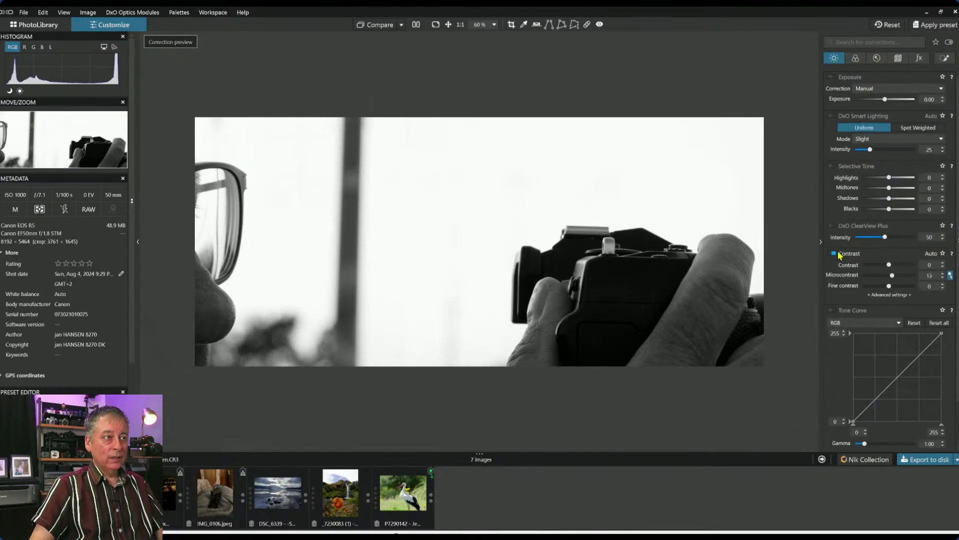
Set the DxO ClearView Plus intensity to 0 and raise the Selective Tone highlights to 95.
click(868, 238)
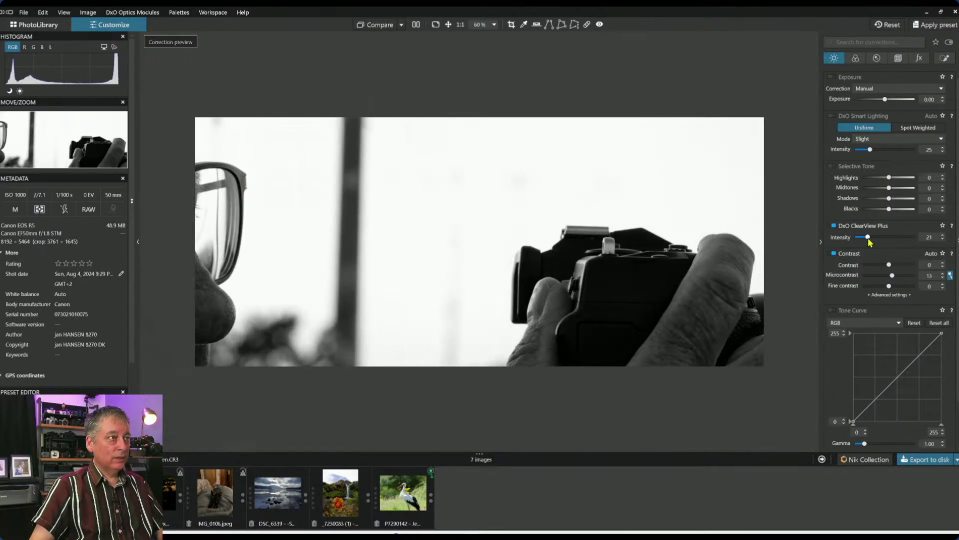
drag(869, 241, 846, 243)
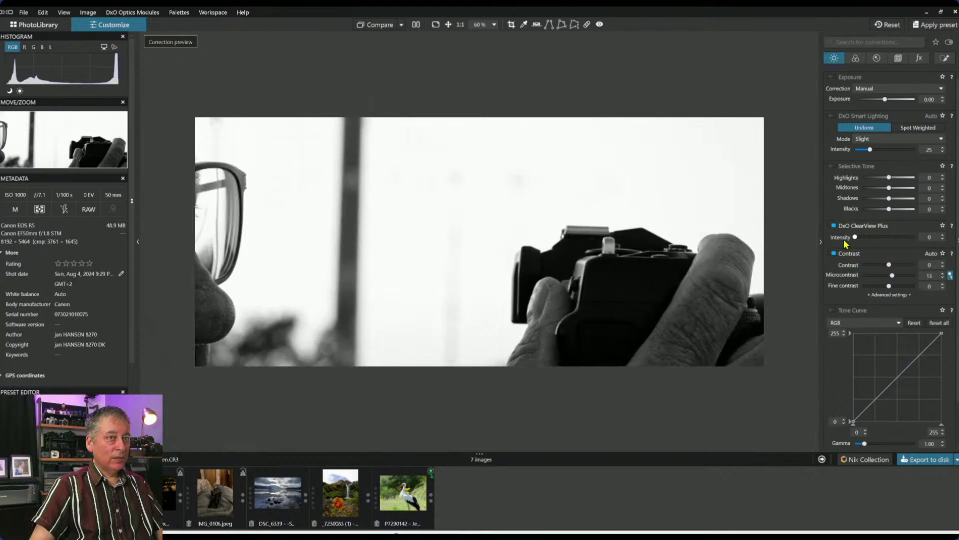
drag(889, 178, 903, 183)
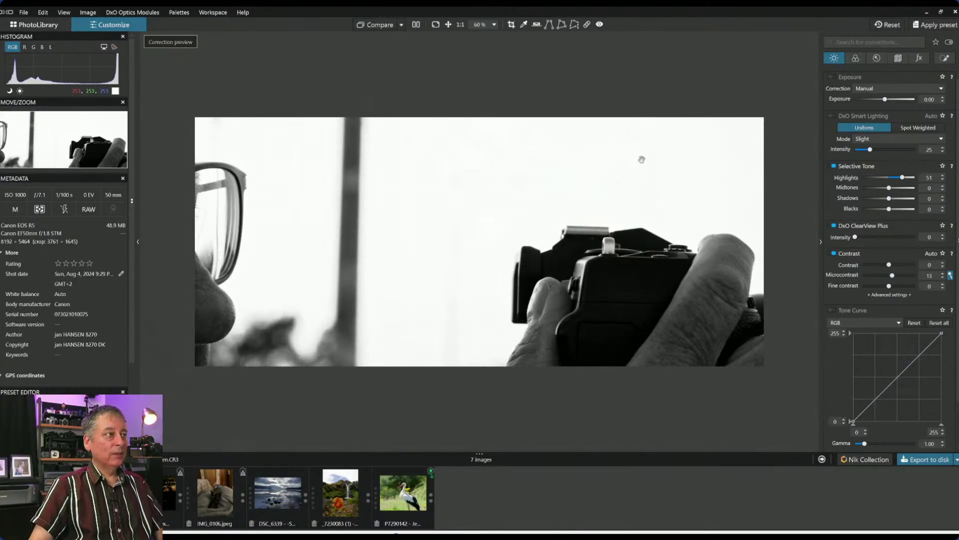
drag(903, 178, 914, 177)
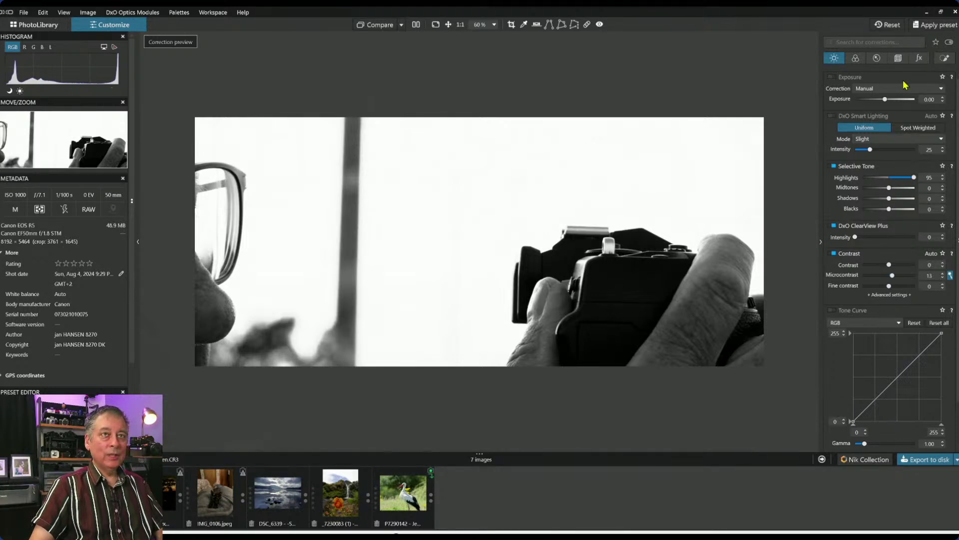
Create a local control point mask with three small points covering the upper, middle and lower parts of the glasses lens.
click(945, 58)
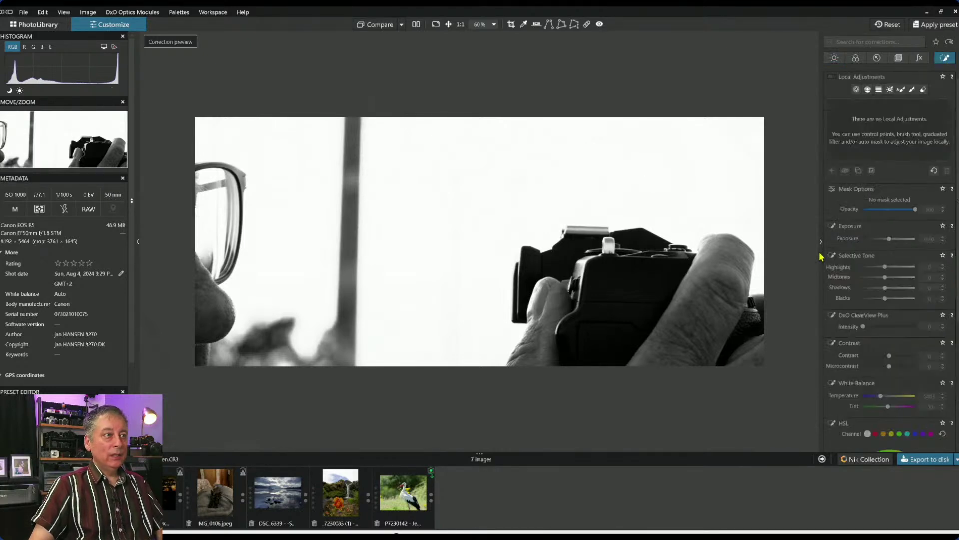
click(856, 90)
click(219, 212)
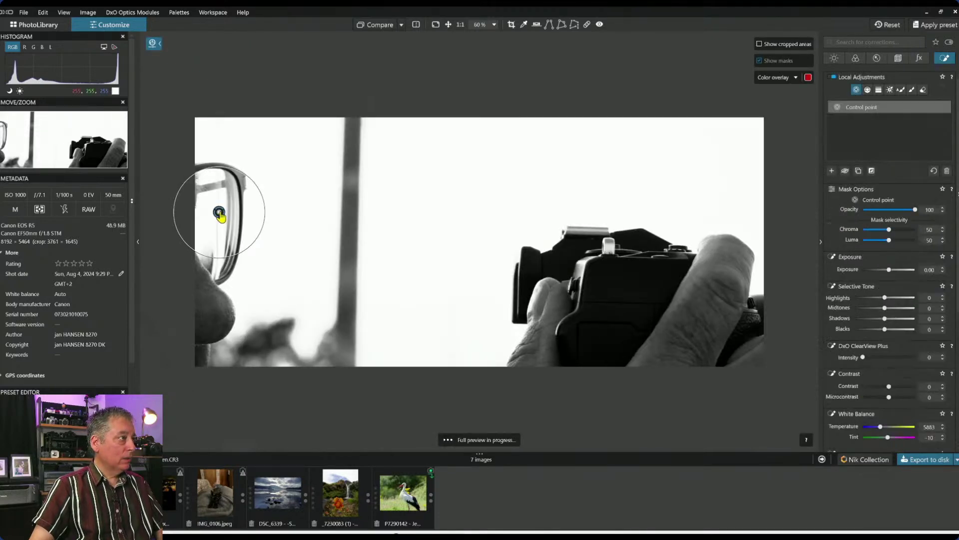
mouse_move(219, 213)
mouse_down()
mouse_move(211, 215)
mouse_move(226, 211)
mouse_up()
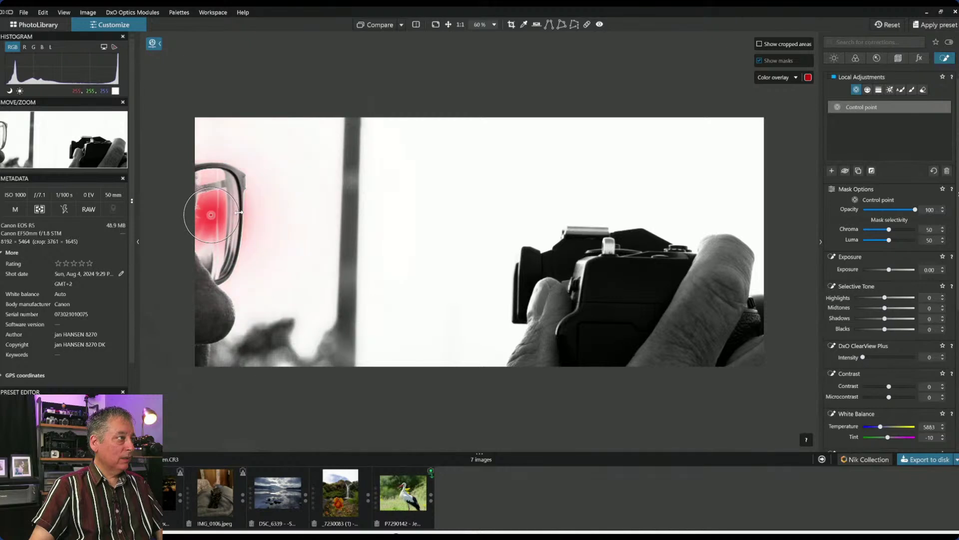
click(208, 183)
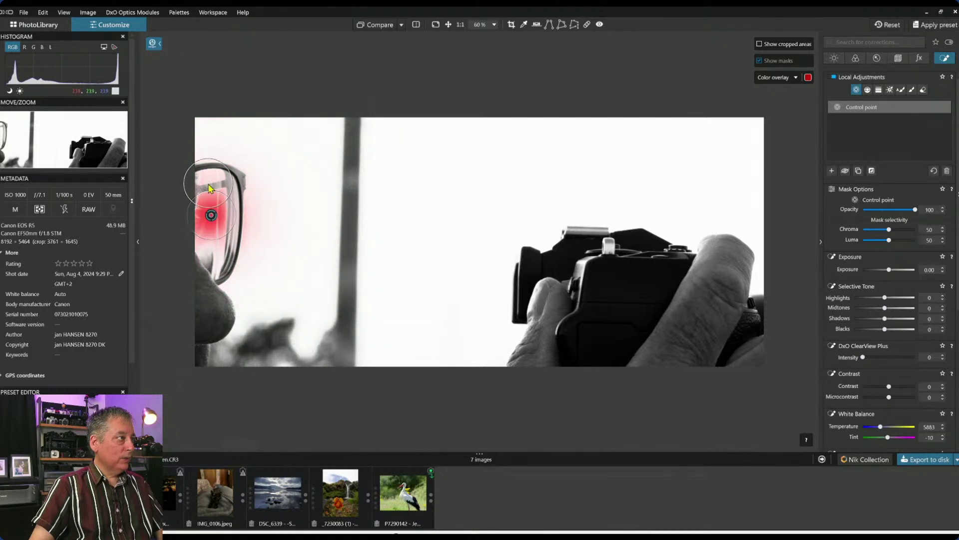
drag(220, 161, 218, 166)
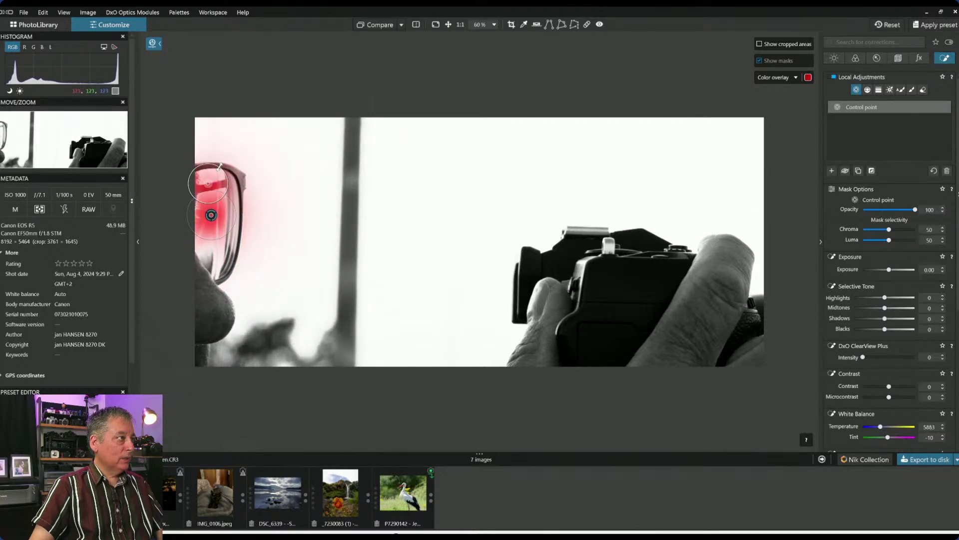
click(216, 246)
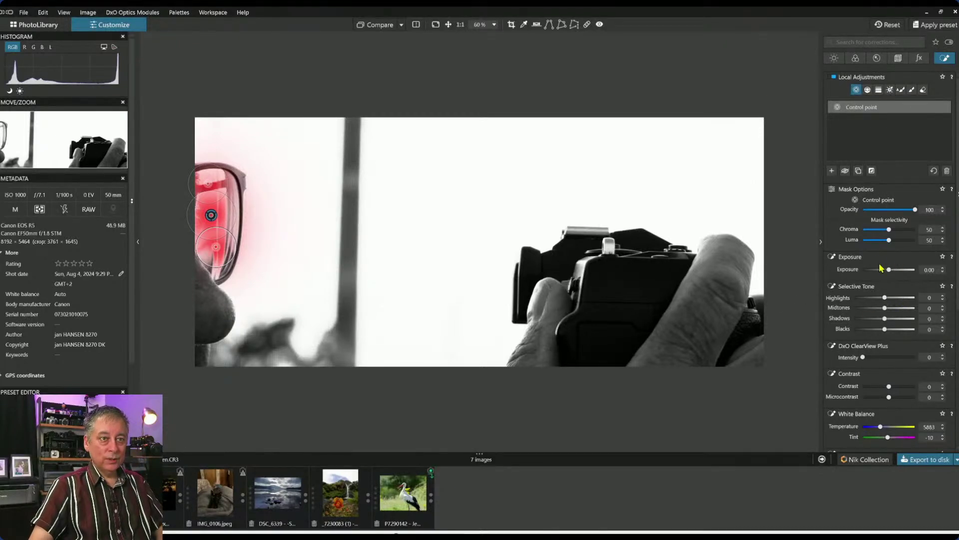
Set the lens mask's local highlights to -100, exposure to -0.63 and DxO ClearView Plus intensity to 66.
click(863, 298)
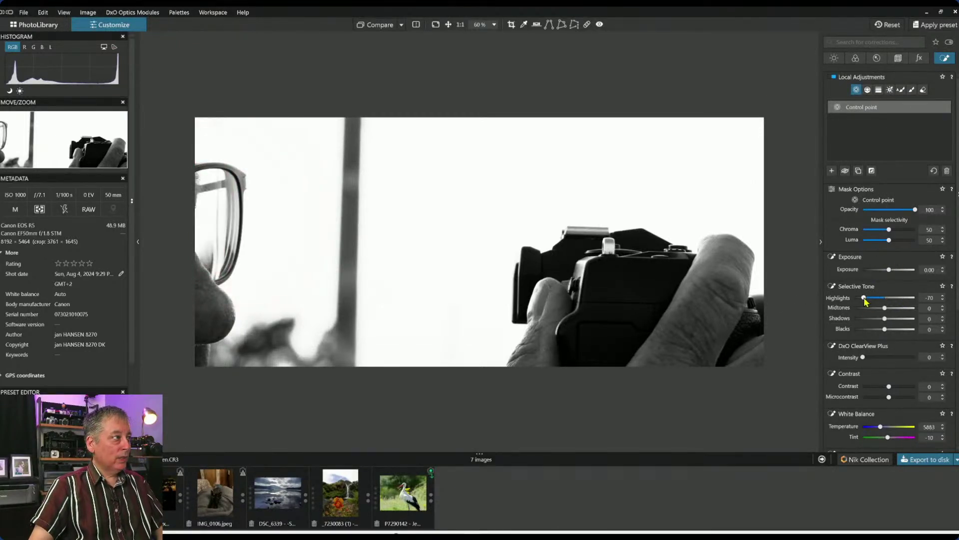
drag(865, 300, 854, 302)
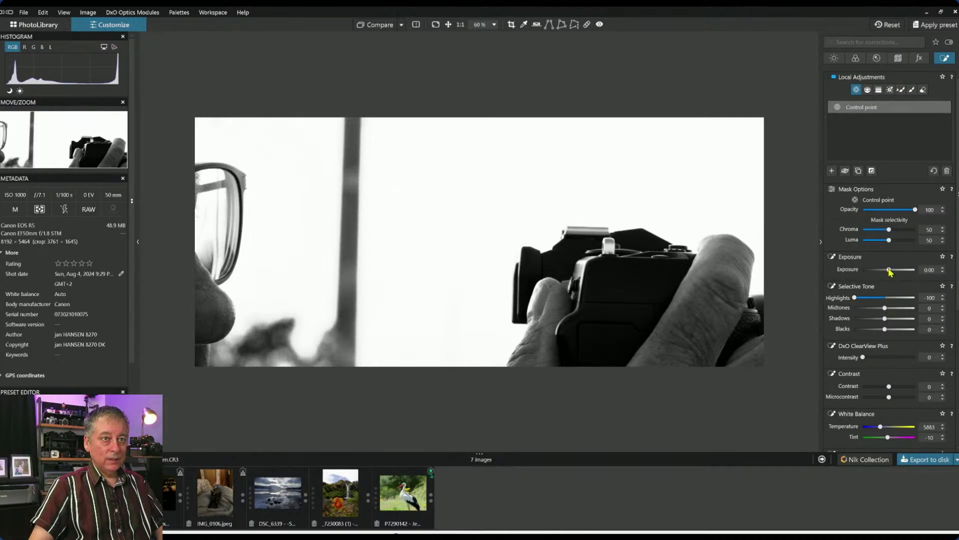
drag(890, 271, 885, 272)
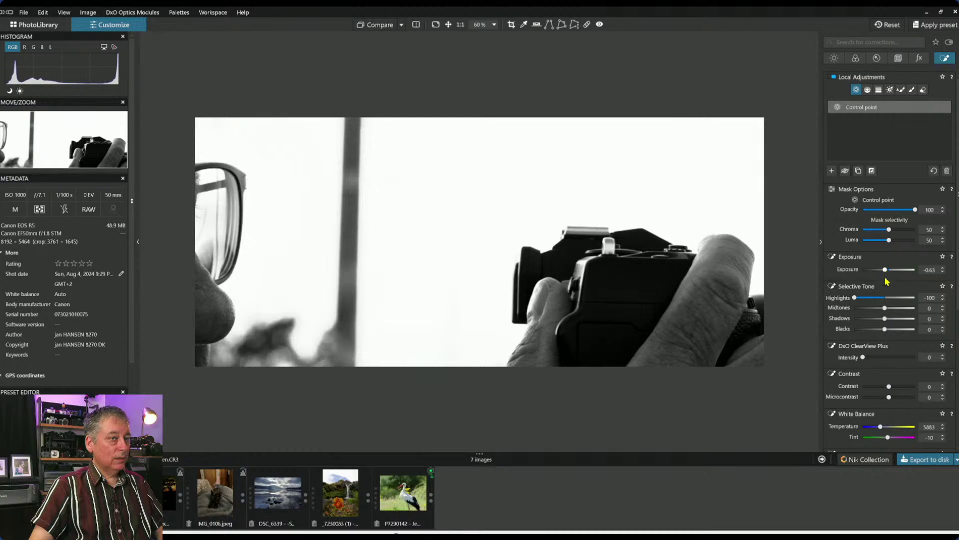
drag(882, 358, 895, 358)
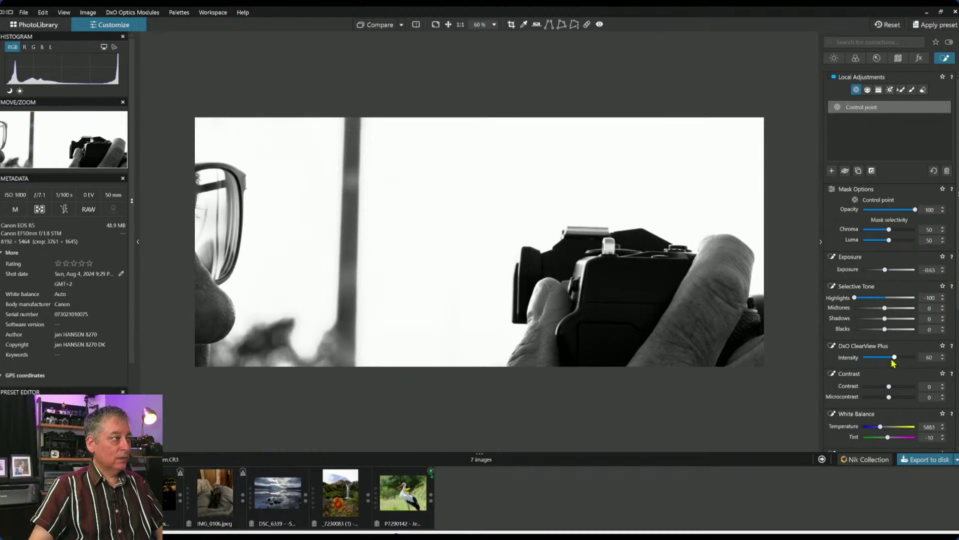
drag(895, 358, 899, 362)
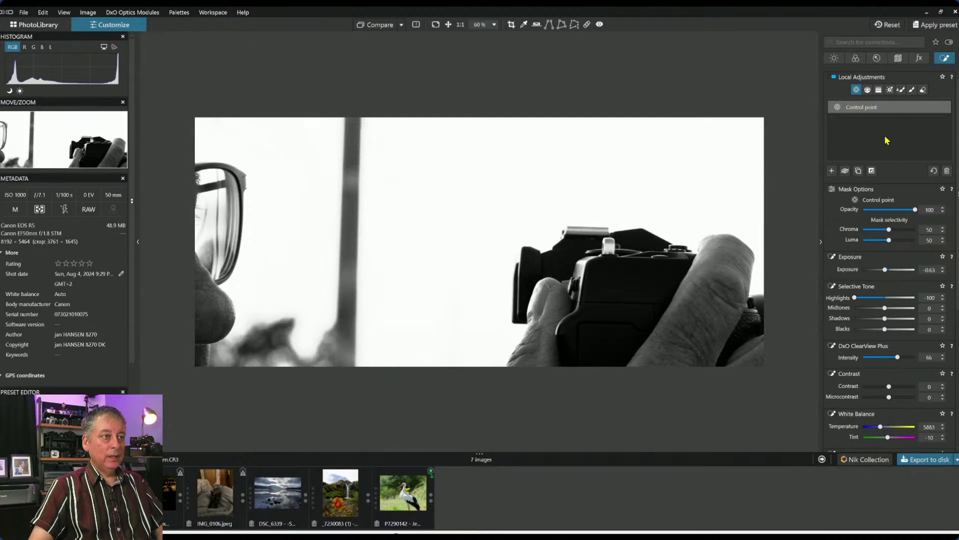
Enable the Horizon correction and rotate the photo to a horizon value of -2.45.
click(897, 61)
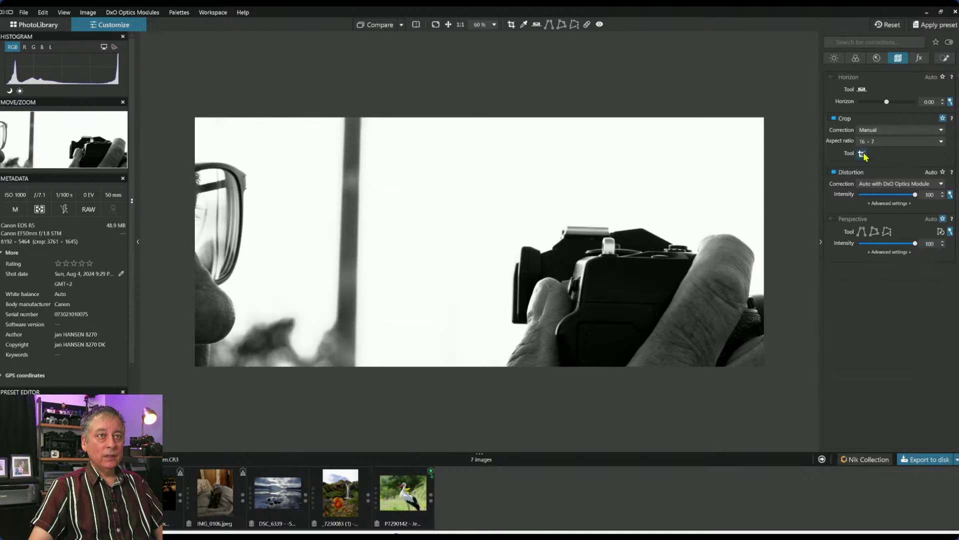
click(834, 78)
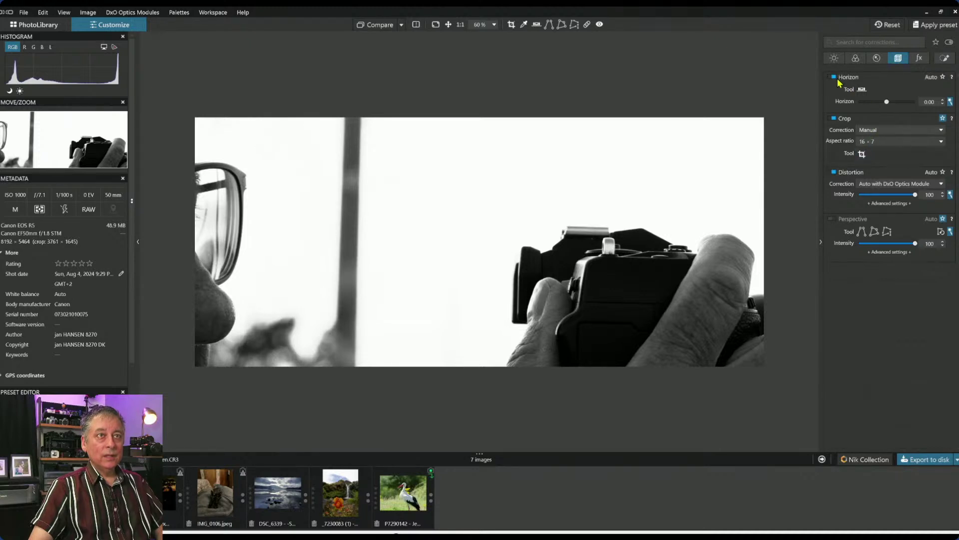
drag(886, 102, 896, 102)
Align the Horizon tool's reference line with the upper edge of the camera's lens barrel and apply the levelling.
click(862, 89)
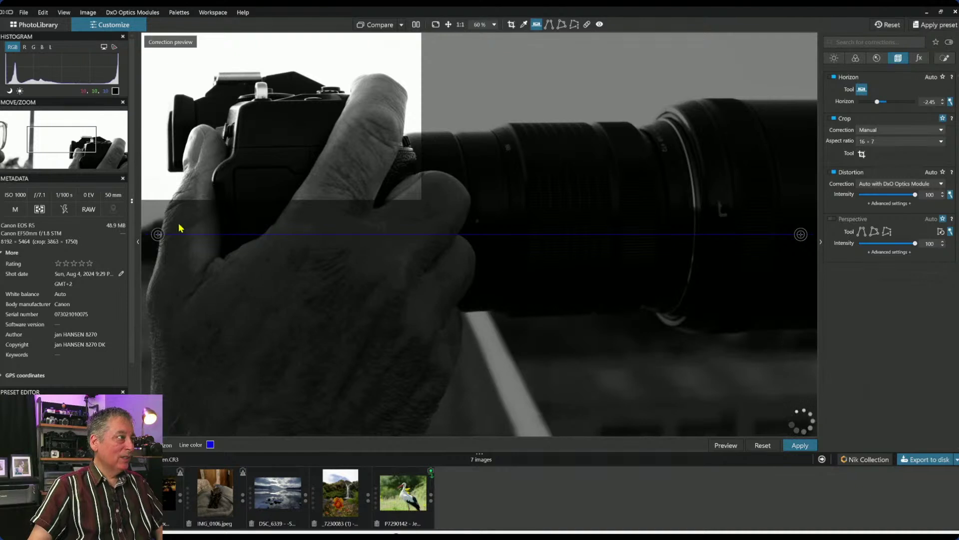
drag(156, 235, 240, 110)
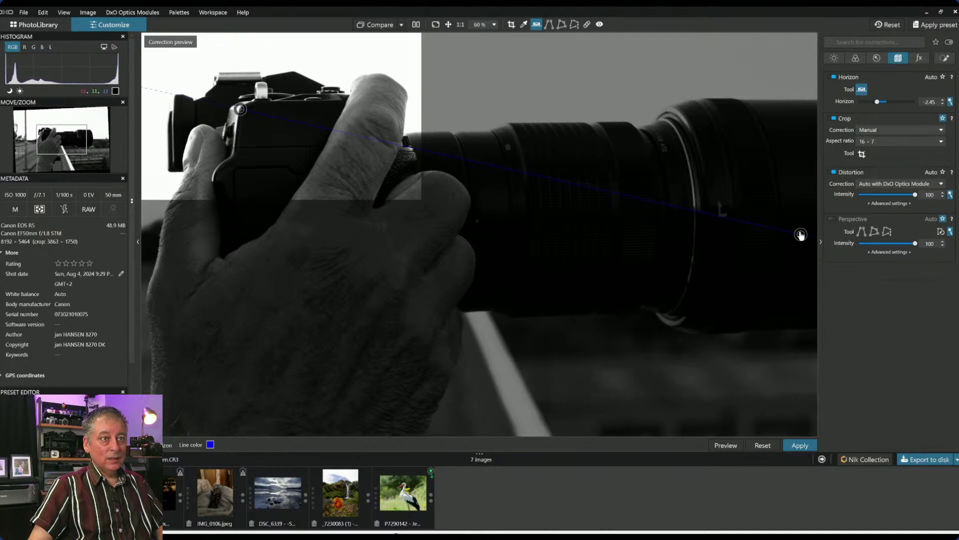
drag(800, 235, 632, 122)
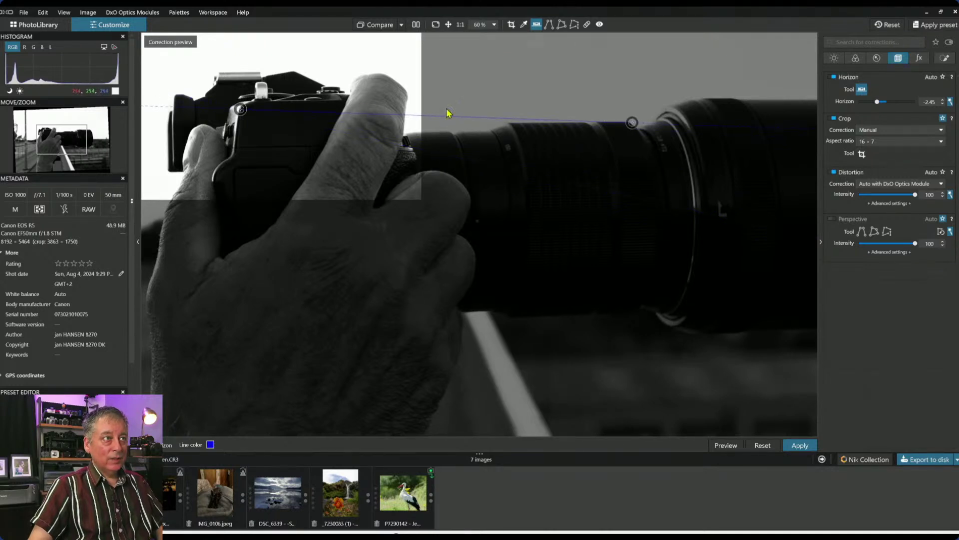
drag(241, 109, 474, 126)
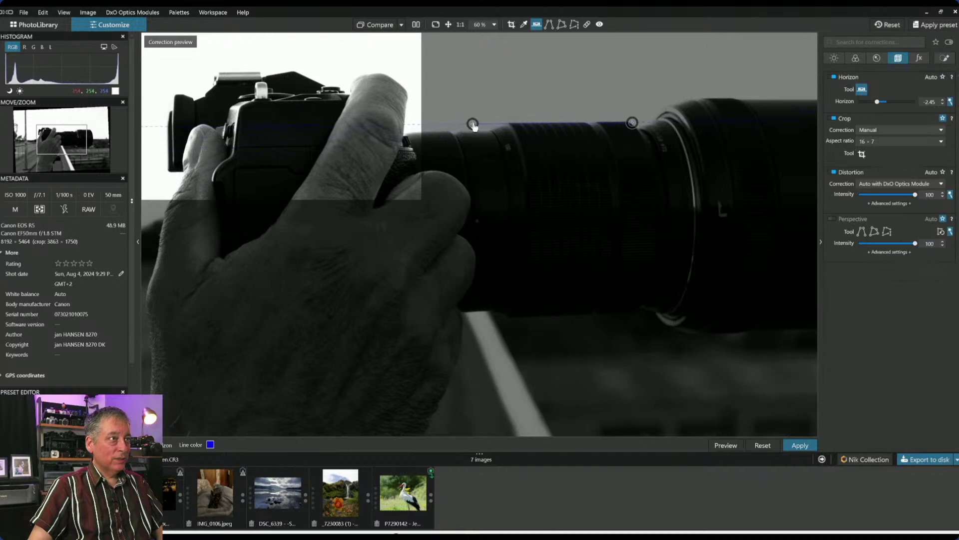
key(Return)
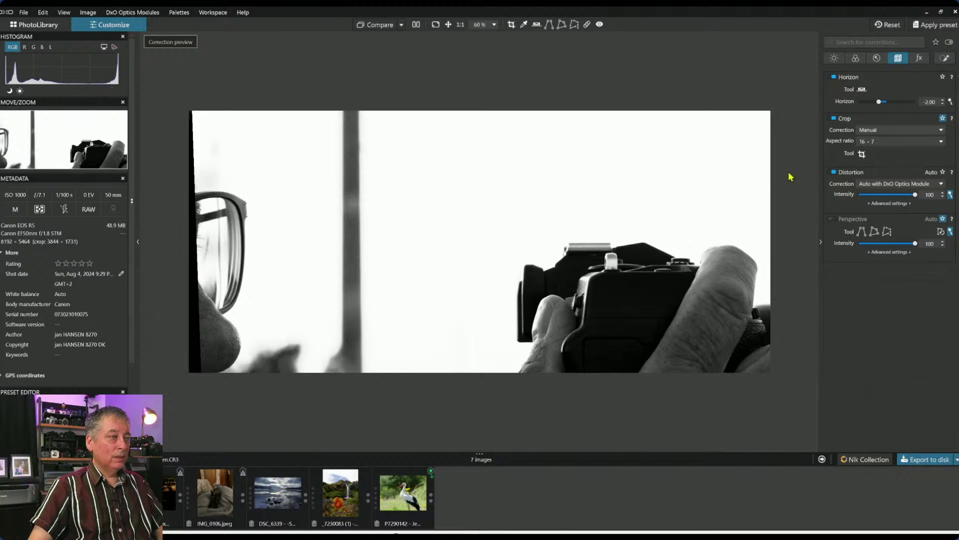
Reduce the 16 × 7 crop to about 3757 × 1644 px to exclude the black edge and shift it down.
click(862, 154)
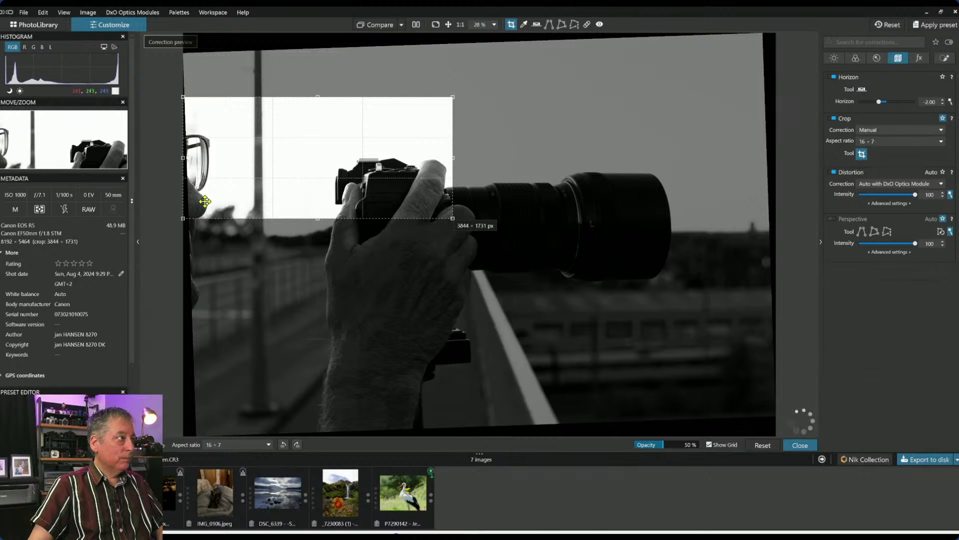
drag(183, 159, 189, 160)
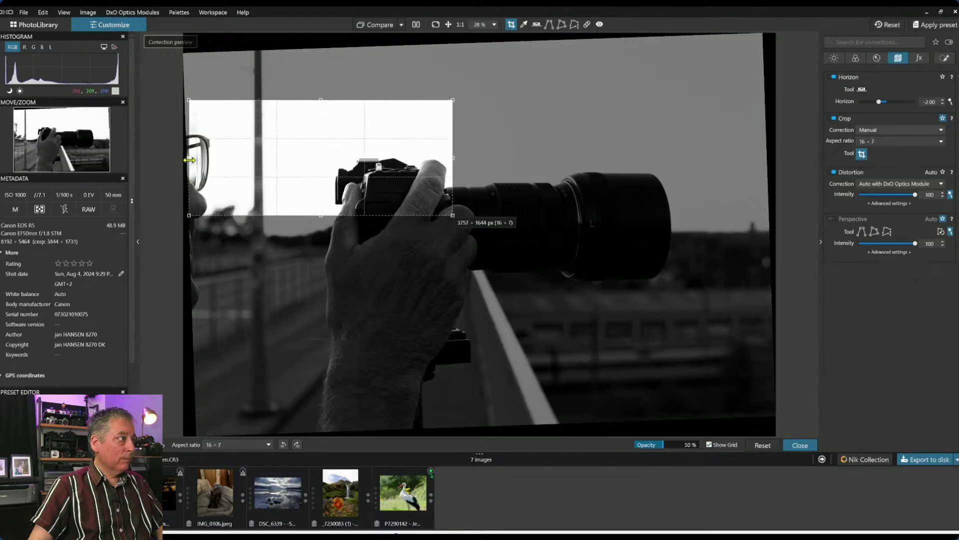
drag(281, 180, 279, 197)
key(Return)
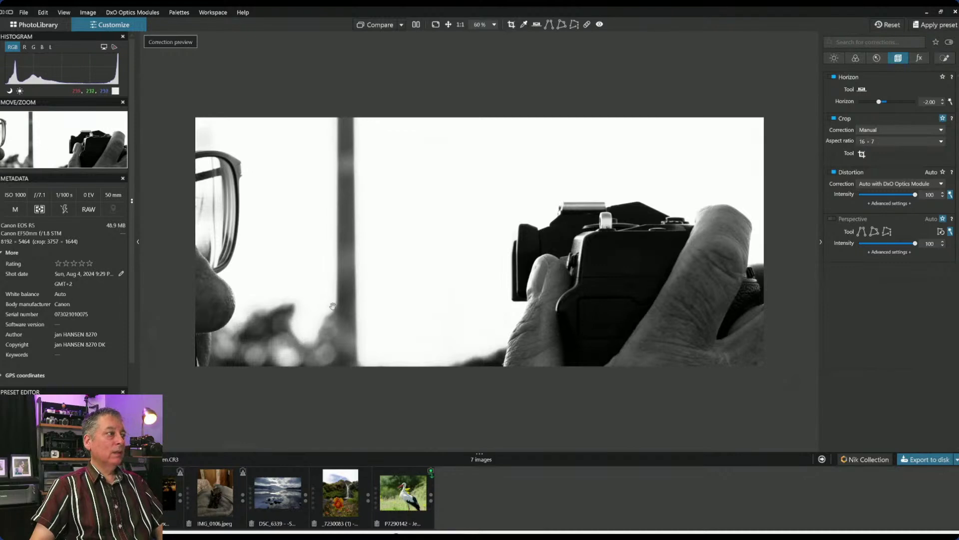
Shift the 16 × 7 crop frame slightly to the right, away from the photo's tilted edge.
click(862, 154)
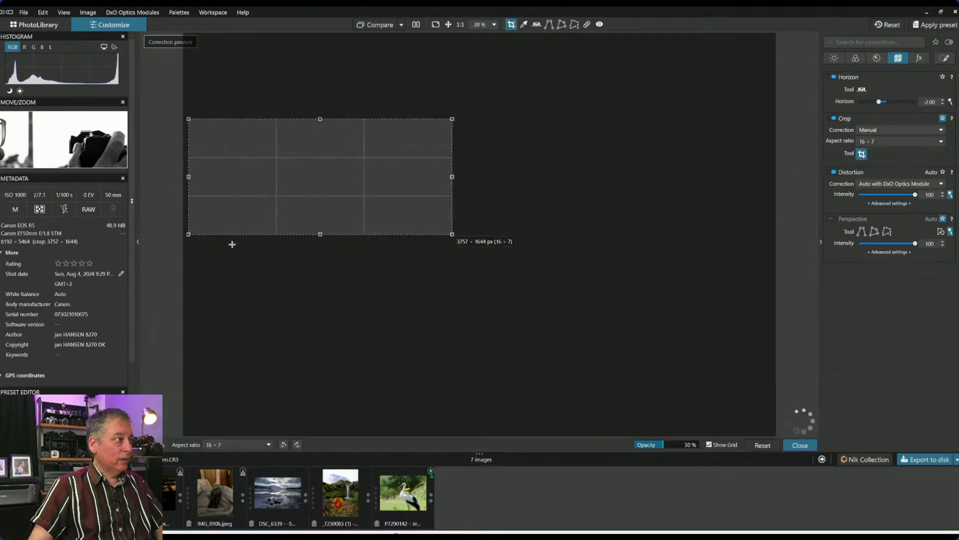
drag(187, 182, 190, 186)
key(Return)
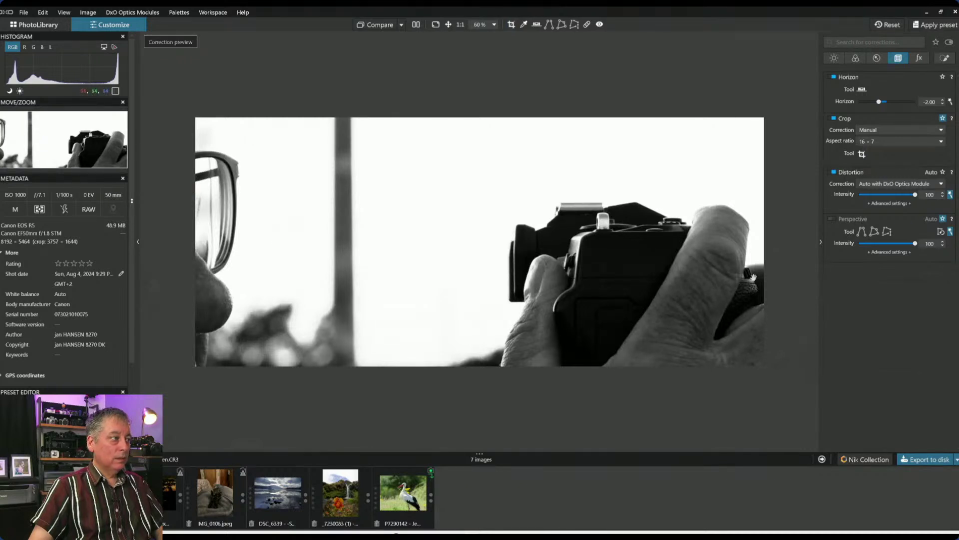
Trim the crop's left edge beside the glasses, giving a 16 × 7 area of about 3735 × 1634 px.
click(861, 154)
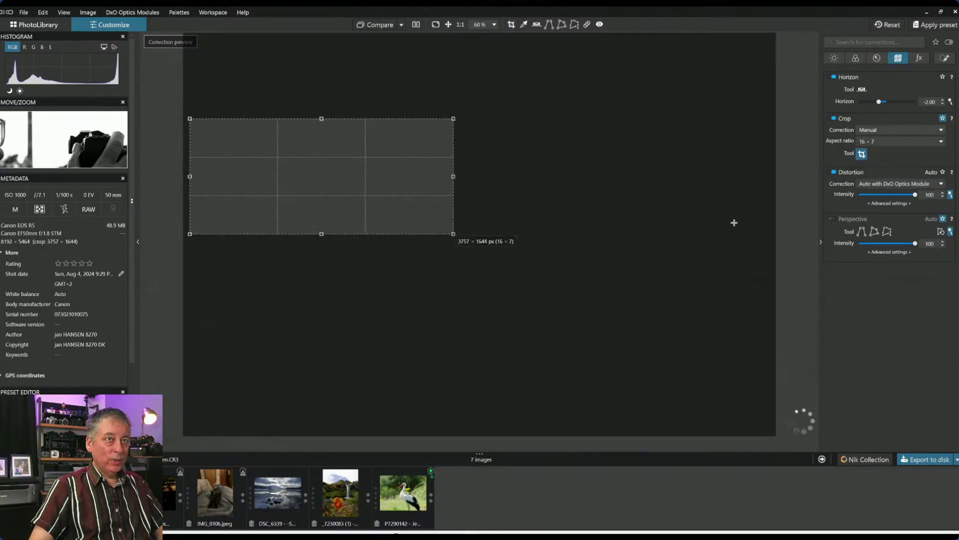
drag(191, 177, 194, 177)
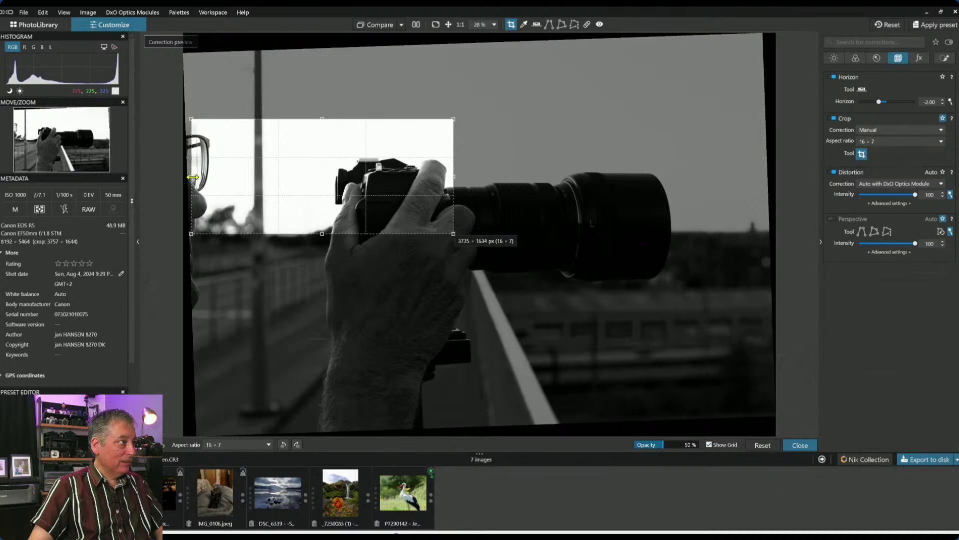
click(800, 444)
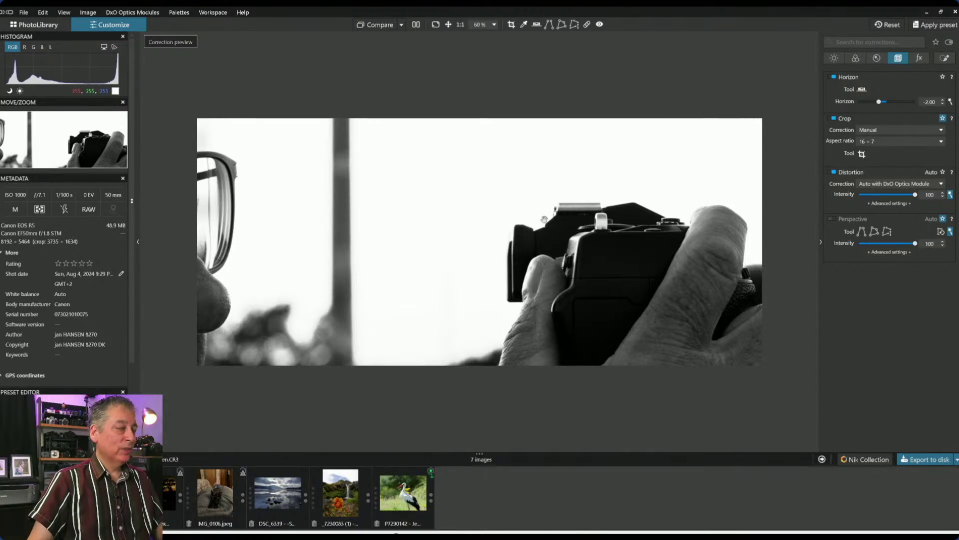
Compare the edited black-and-white crop with the uncorrected original photo.
click(395, 30)
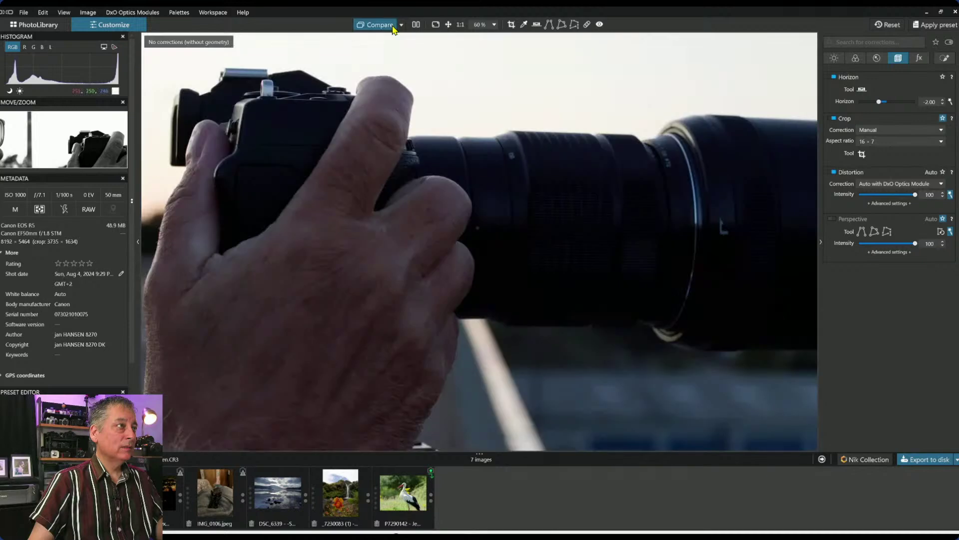
scroll(434, 151, down, 2)
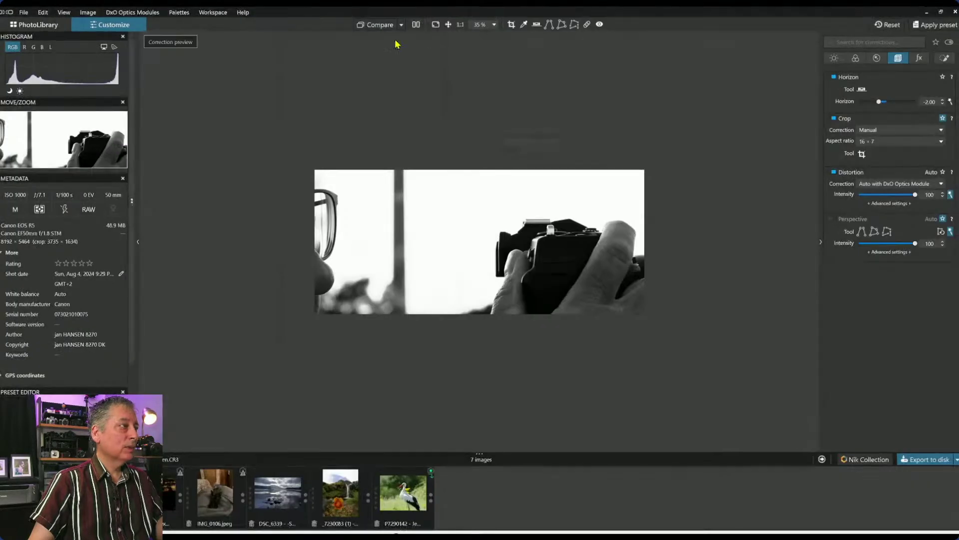
Toggle the finished 16 × 7 crop against the photo without corrections once more, ending on the corrected version.
click(380, 28)
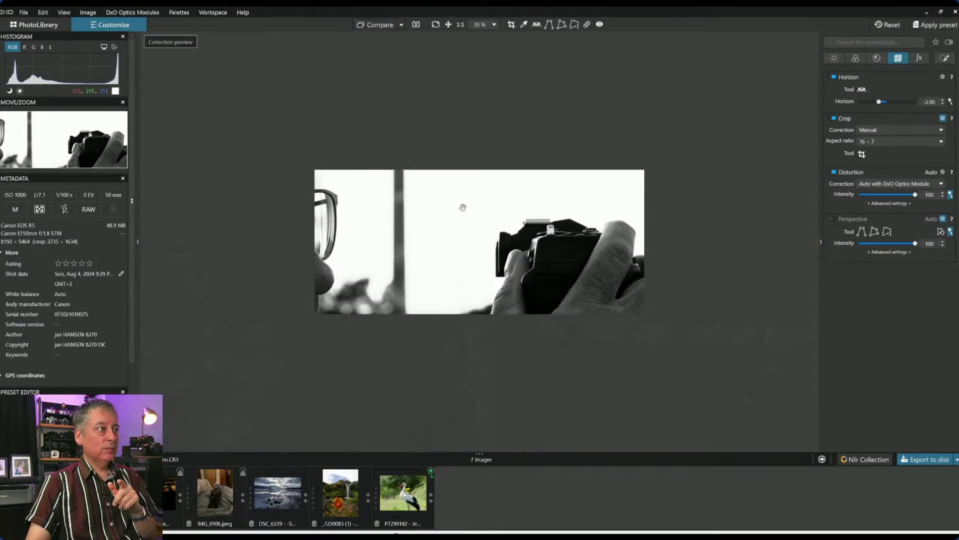
click(380, 26)
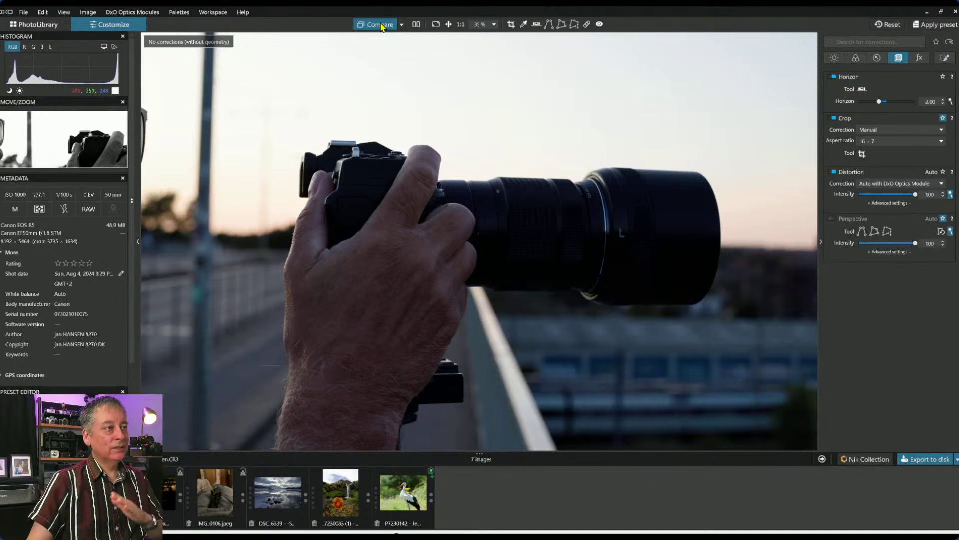
click(382, 27)
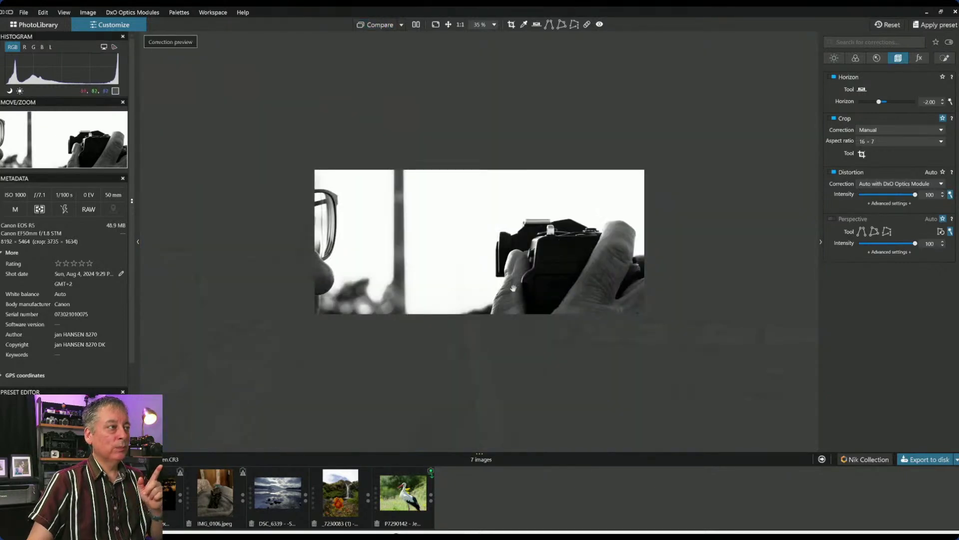
Examine the finished black-and-white crop enlarged, with the side palettes hidden and in full screen.
scroll(513, 288, up, 1)
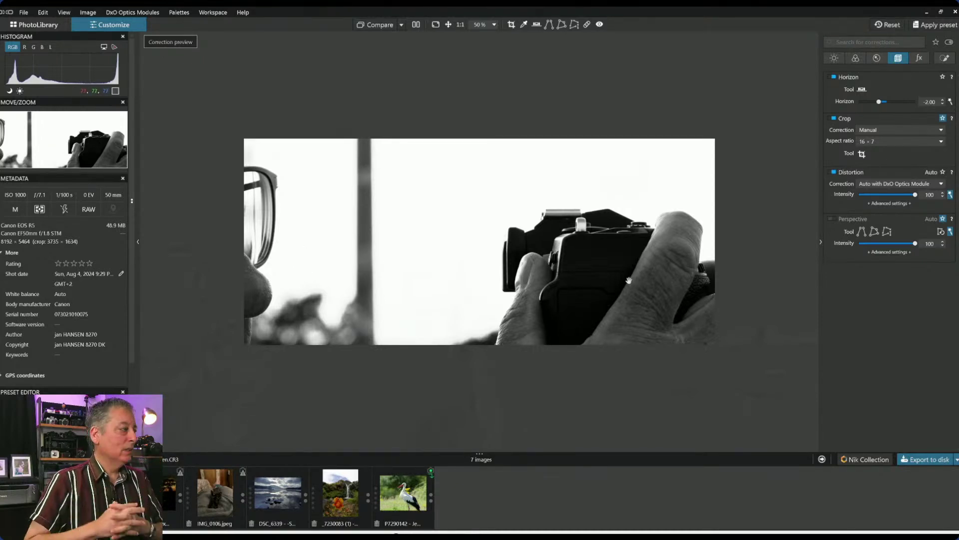
scroll(628, 280, up, 2)
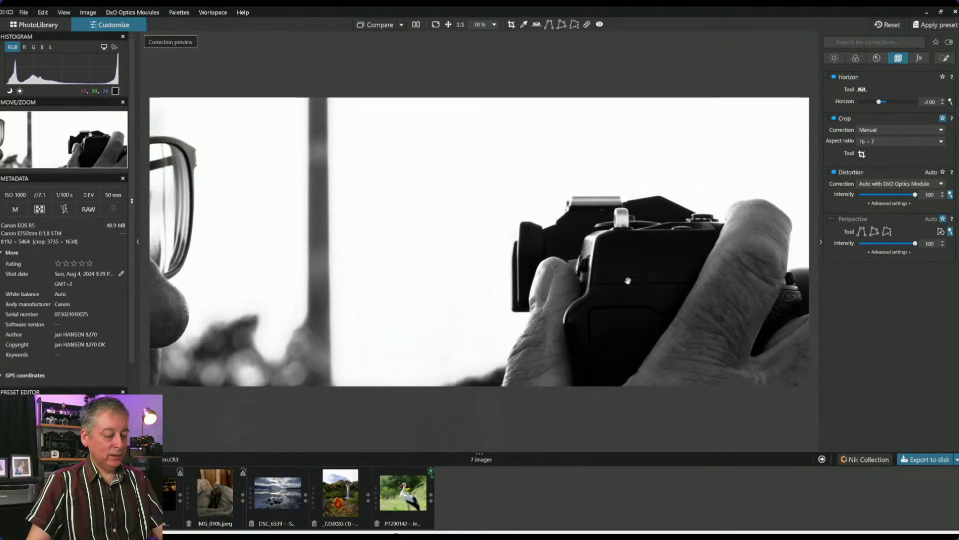
key(Tab)
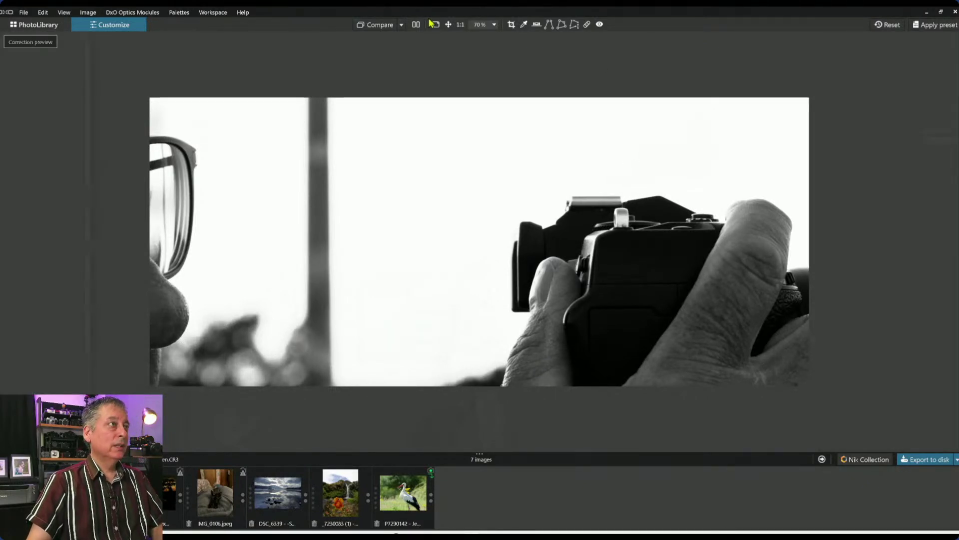
click(435, 24)
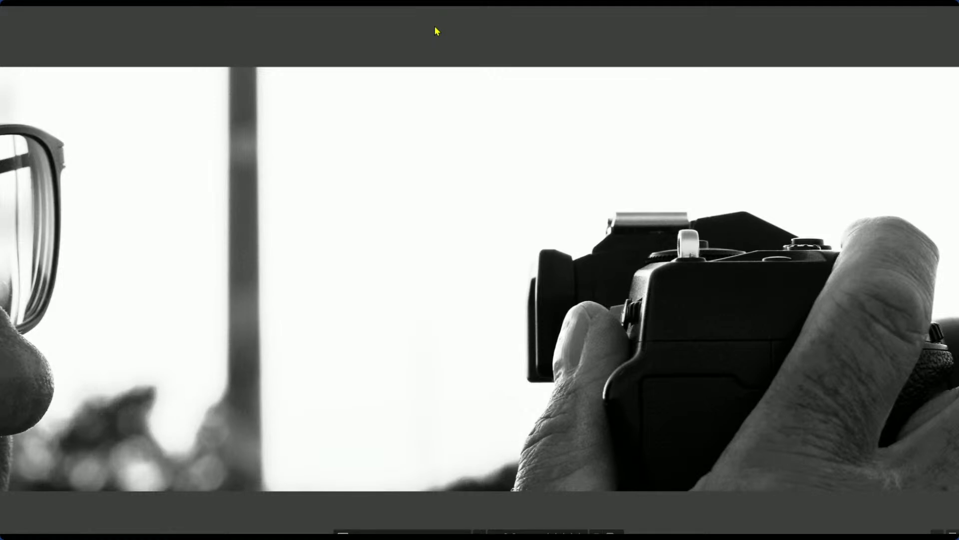
key(Escape)
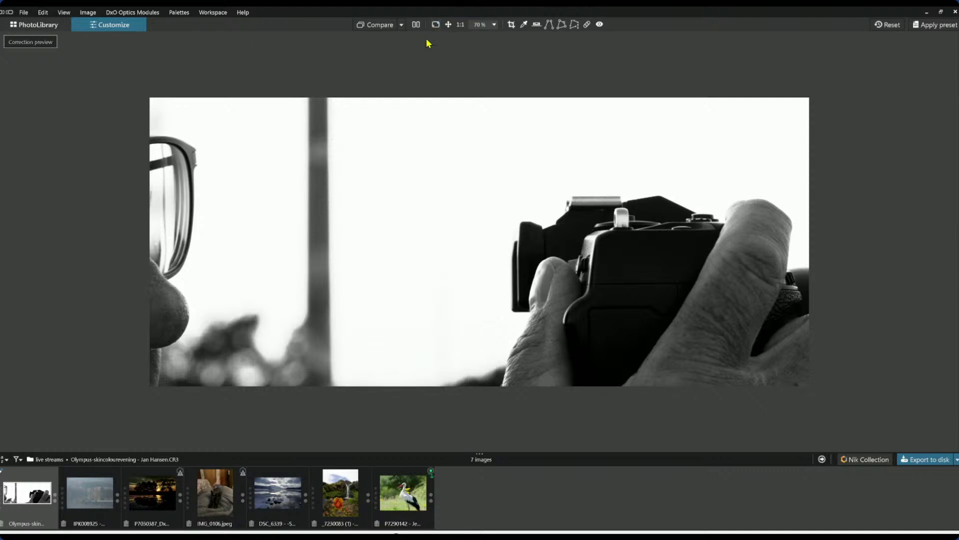
scroll(475, 152, up, 1)
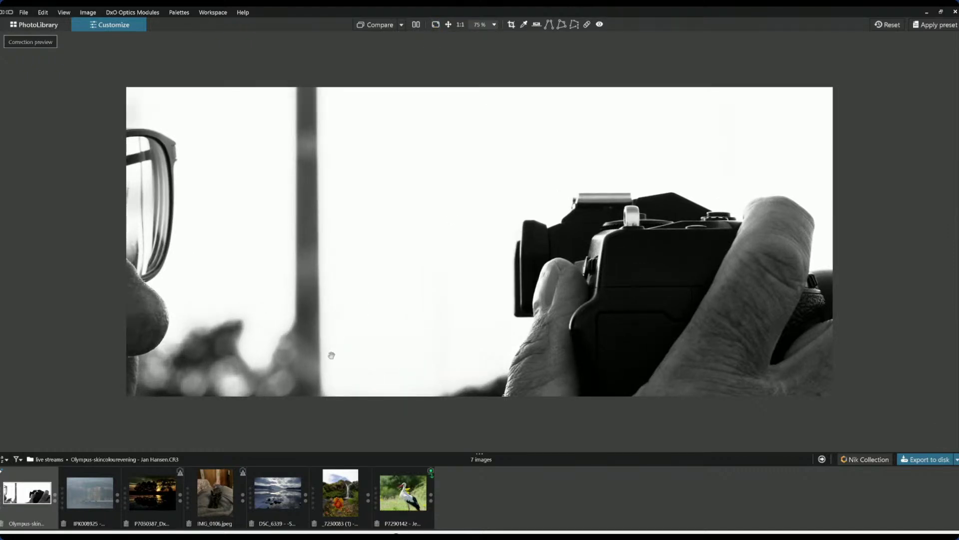
scroll(318, 356, up, 1)
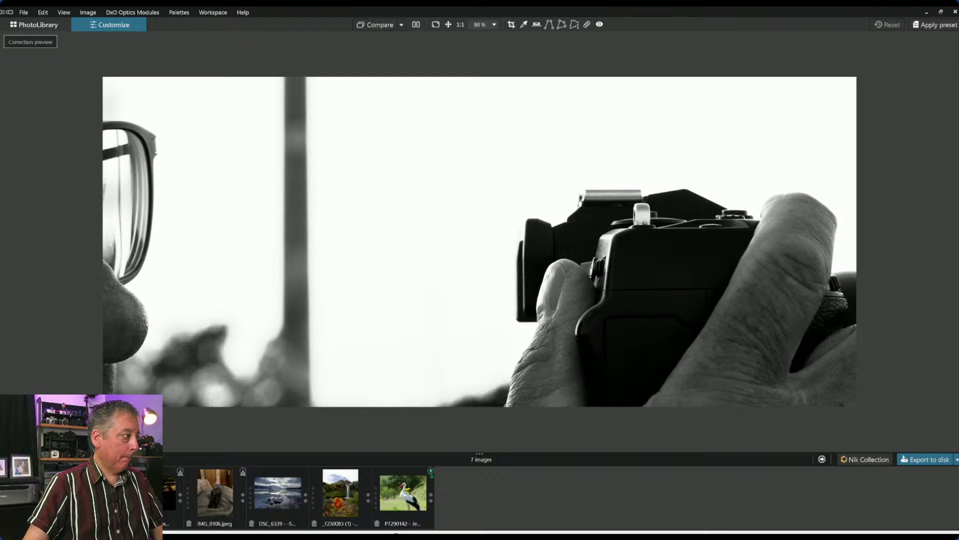
Open the misty lake photo with the three ducks, inspect it, and apply the 000 Rob Default preset.
key(Right)
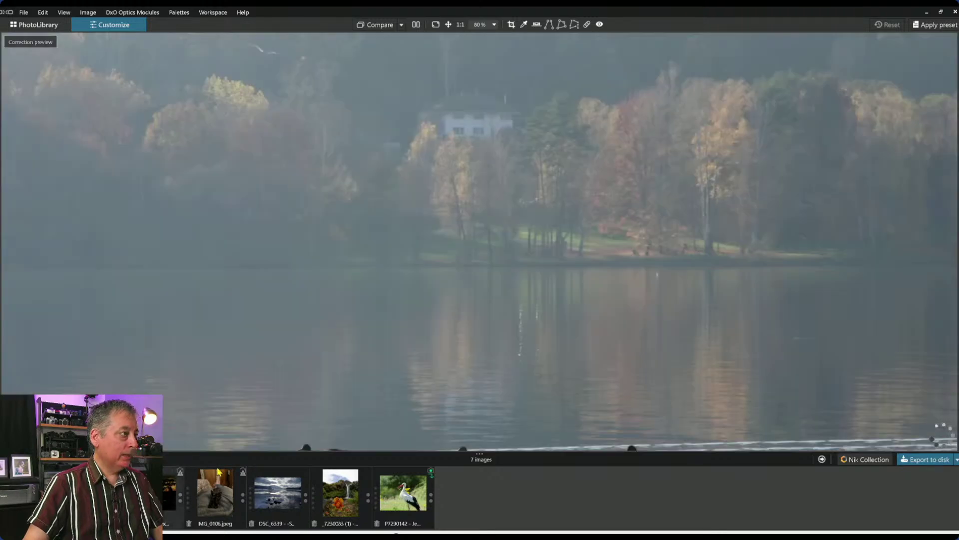
scroll(337, 330, down, 1)
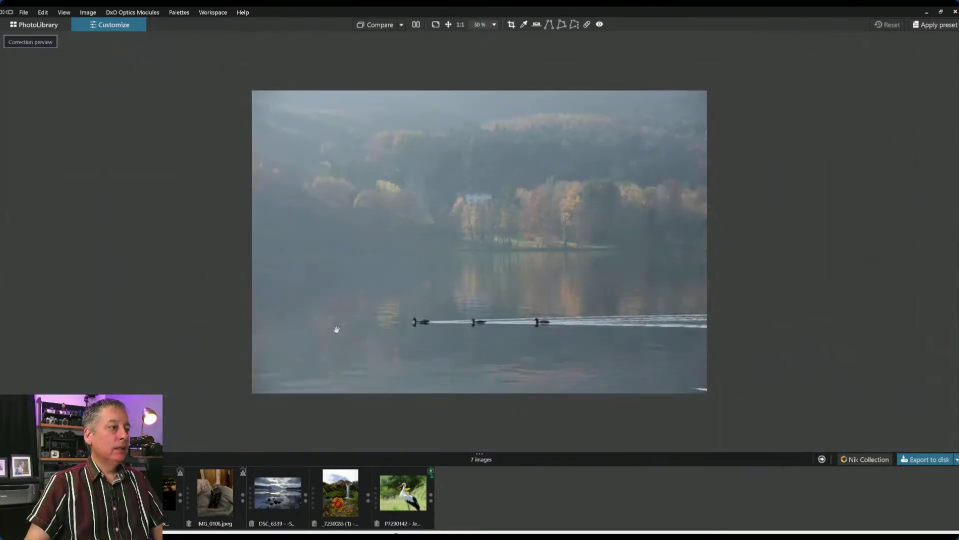
scroll(336, 329, up, 1)
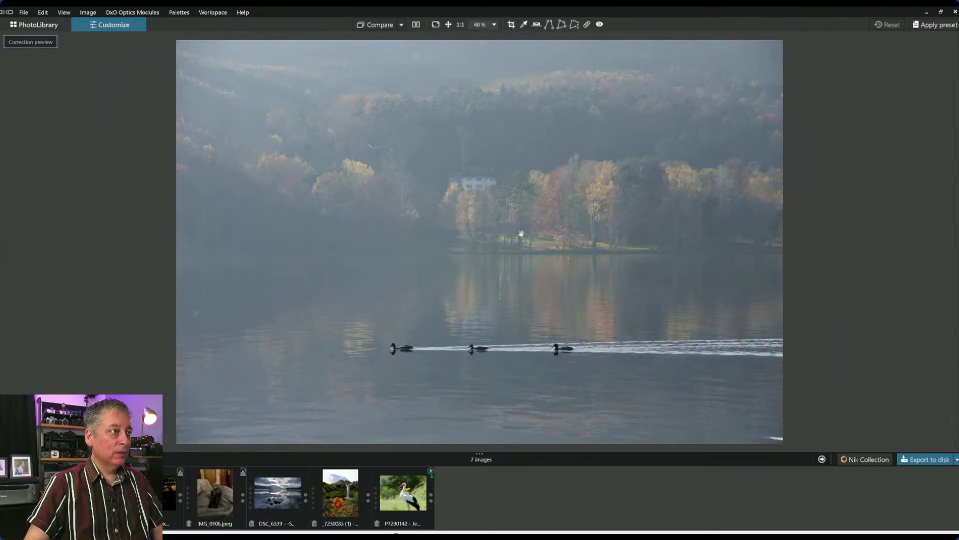
scroll(494, 192, up, 3)
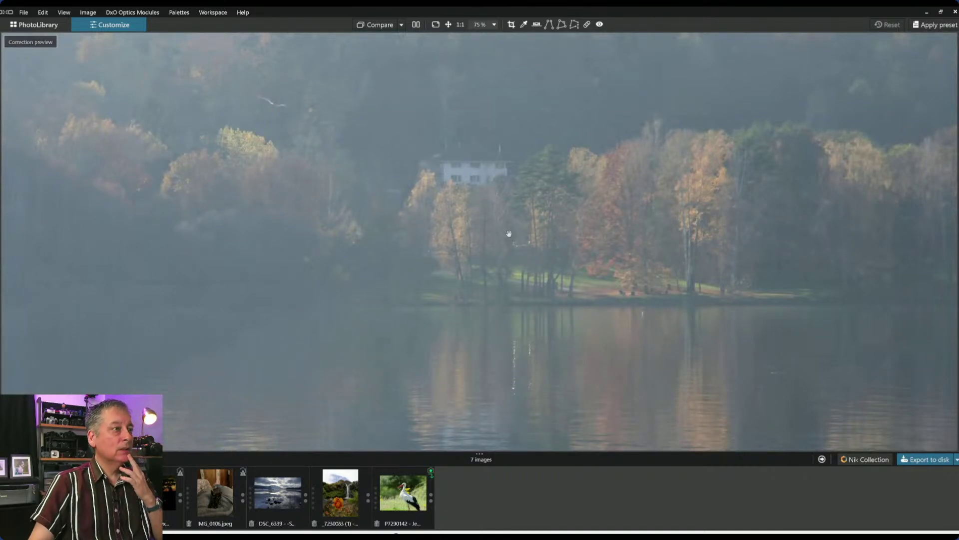
scroll(513, 247, down, 2)
scroll(513, 248, down, 2)
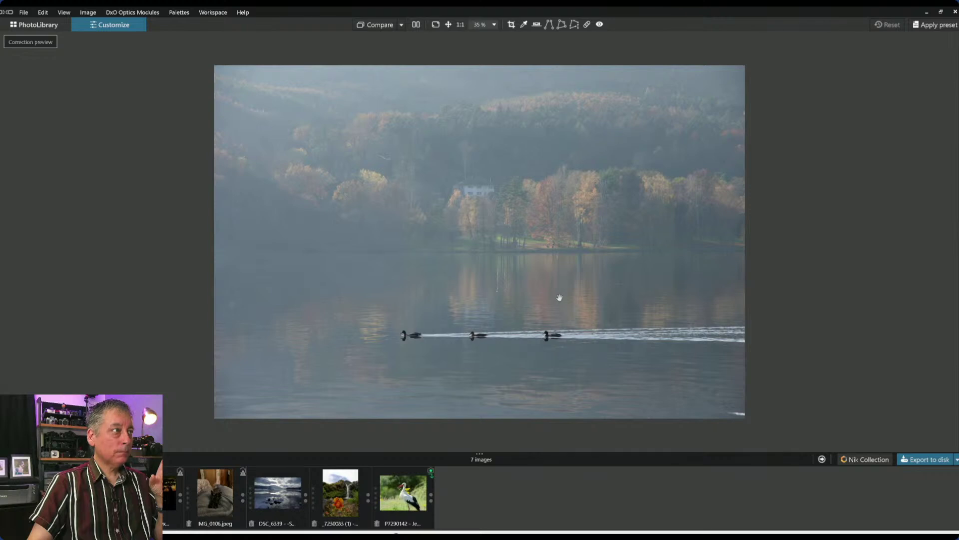
key(Tab)
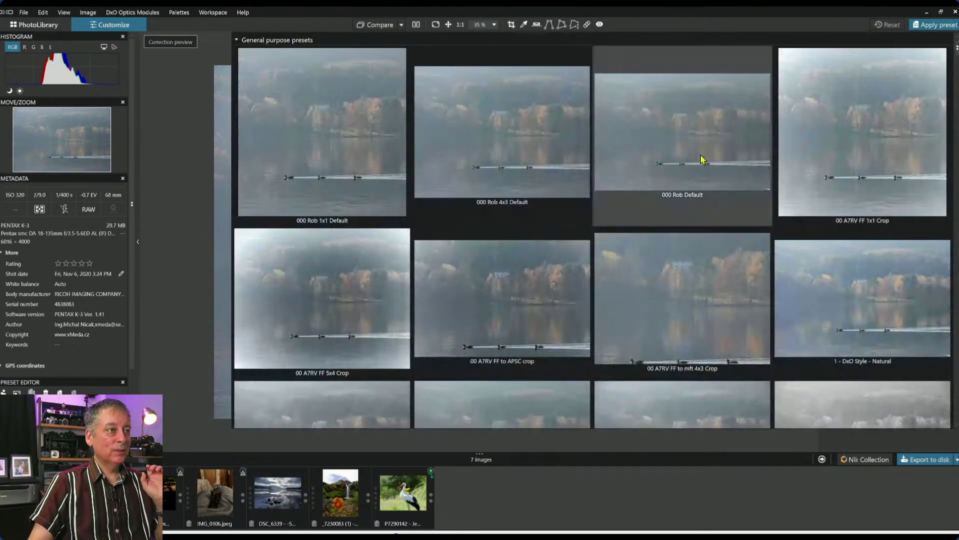
click(700, 154)
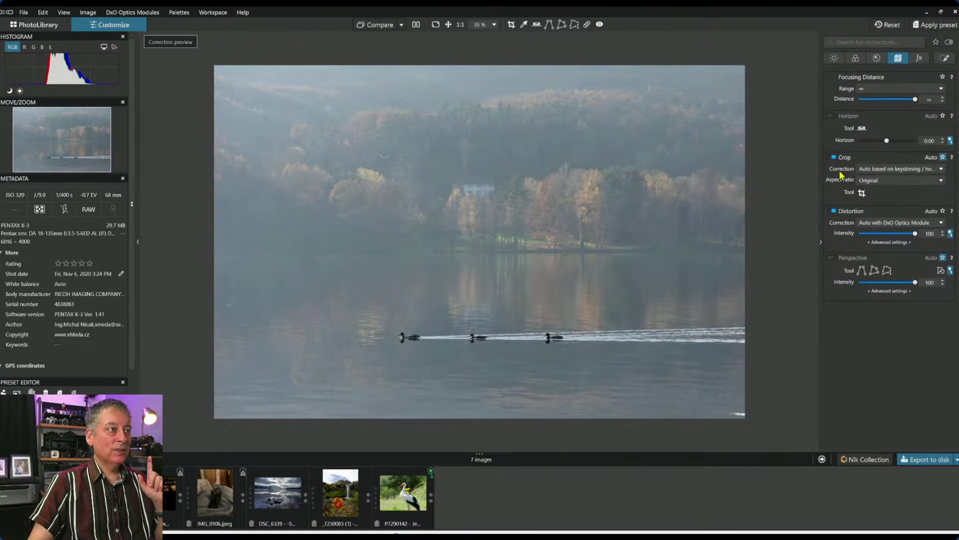
Try Contrast at -100 and Microcontrast at -100 and -76 on the lake photo, resetting each to 0.
click(839, 60)
drag(889, 266, 862, 272)
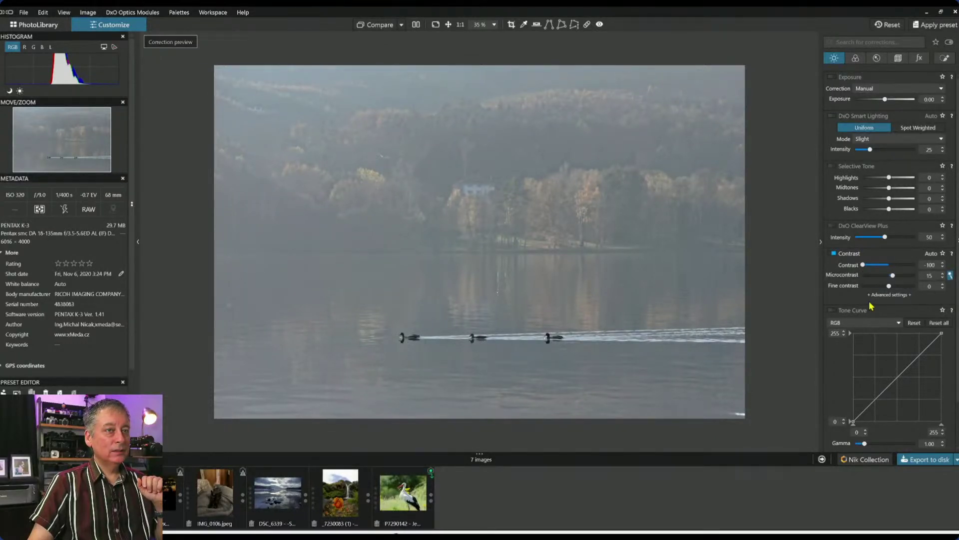
double_click(864, 265)
drag(893, 275, 863, 278)
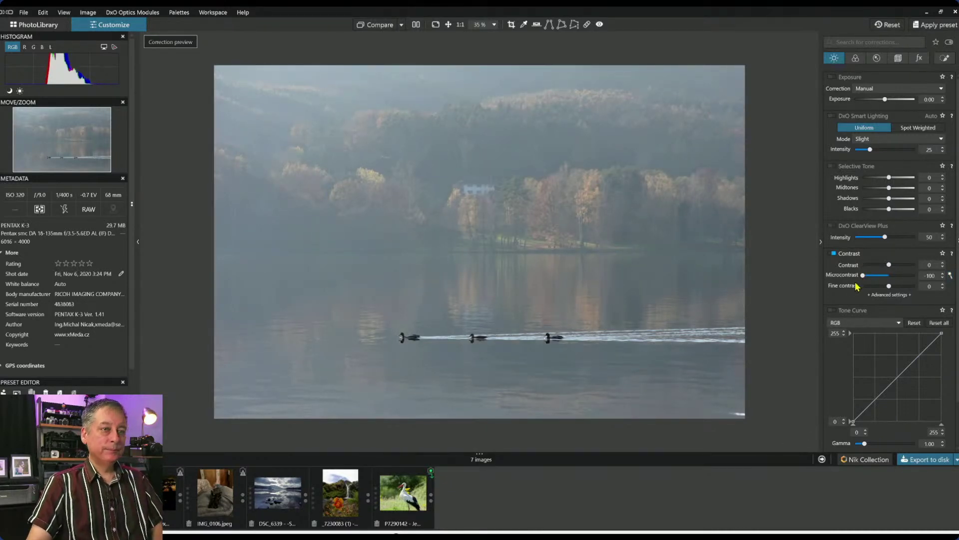
drag(862, 276, 868, 275)
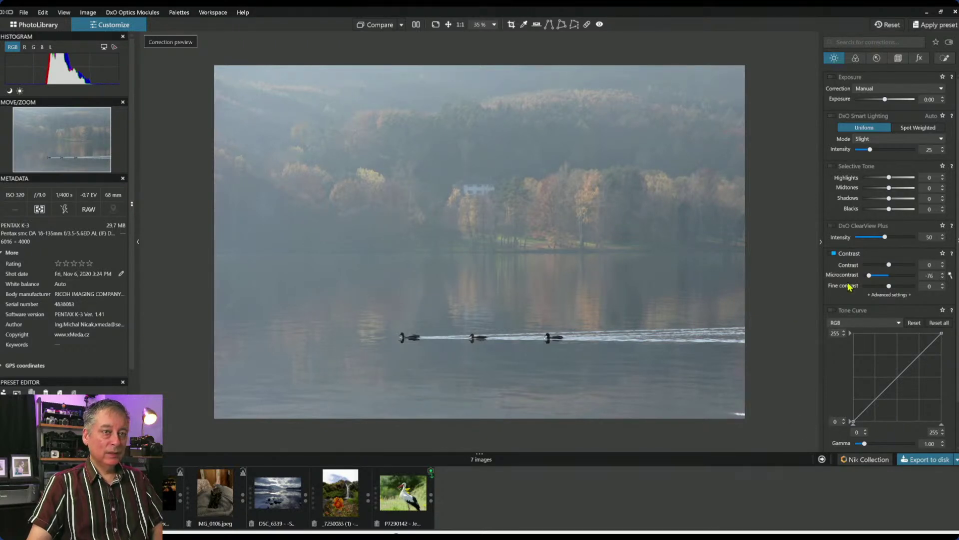
double_click(871, 277)
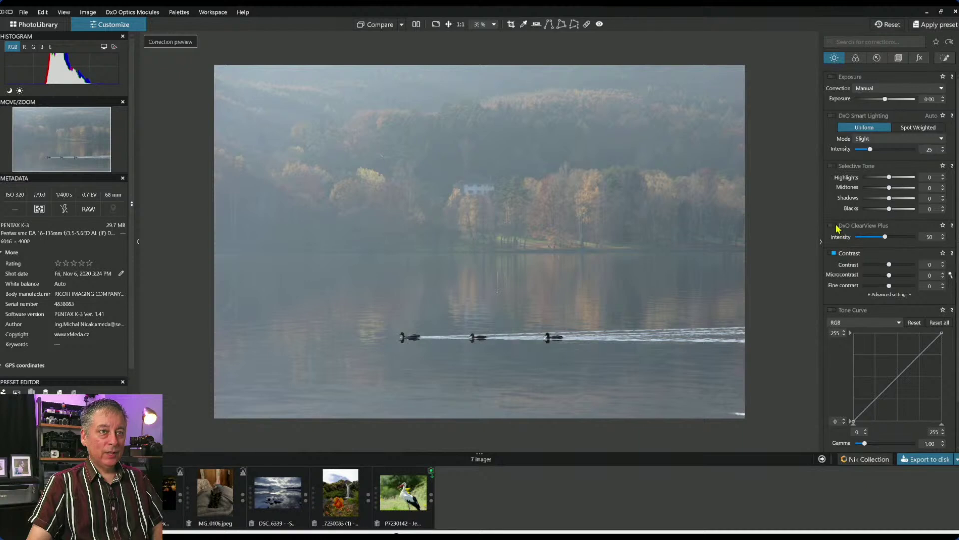
Set the lake photo's Microcontrast to -100 and enable DxO ClearView Plus at an intensity of 50.
click(833, 225)
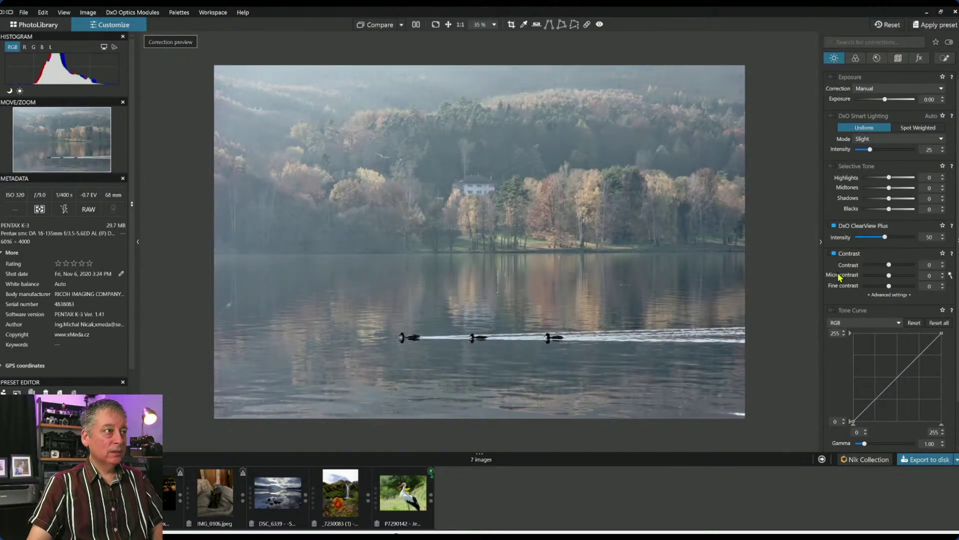
click(833, 226)
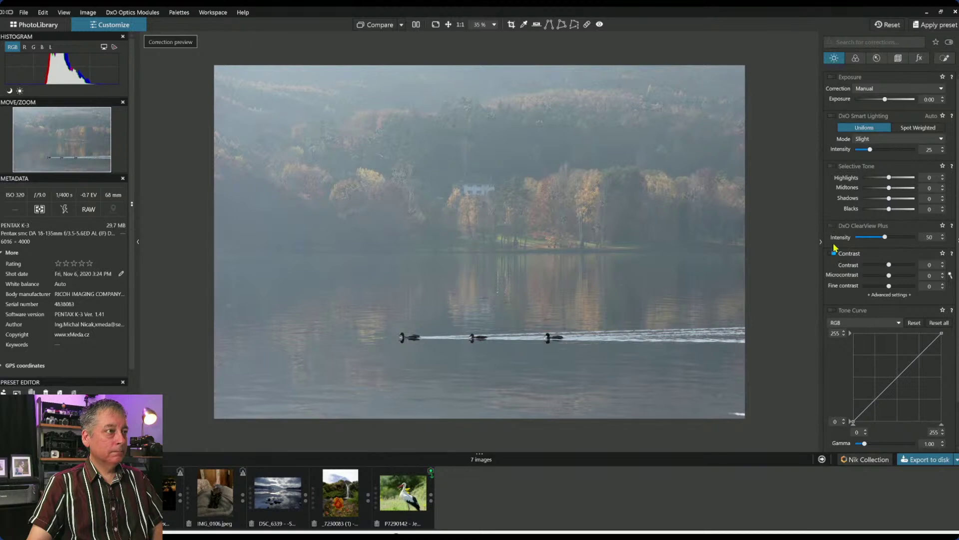
click(862, 276)
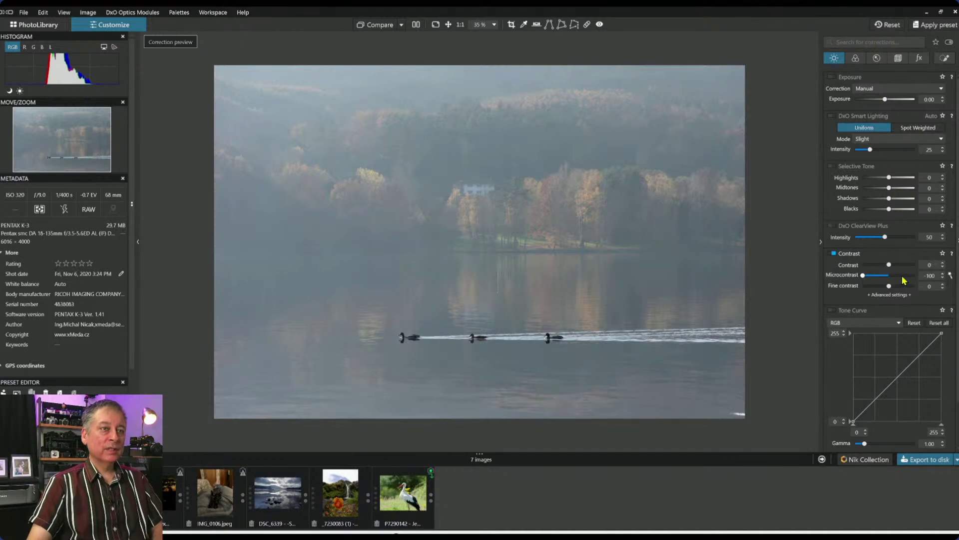
click(833, 226)
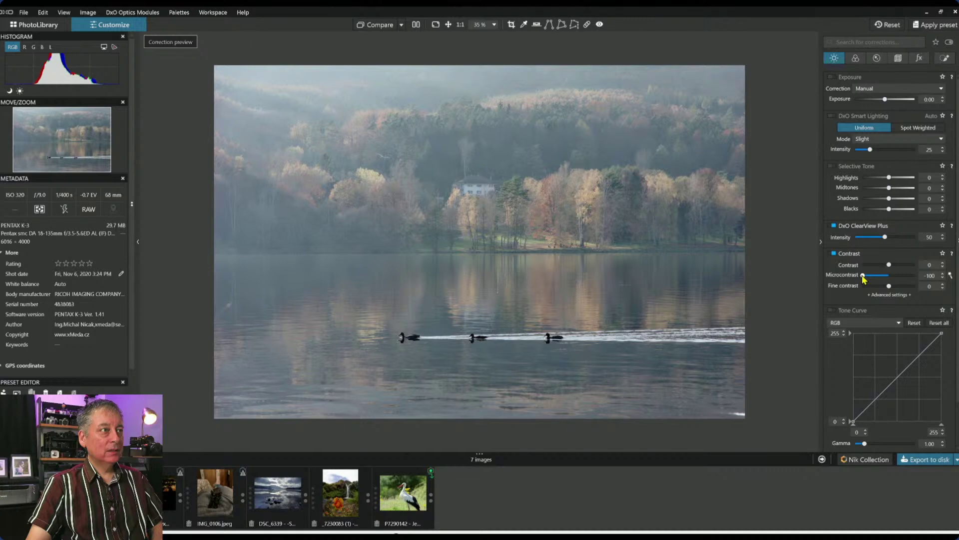
Raise the lake photo's overall HSL saturation to 19.
click(855, 59)
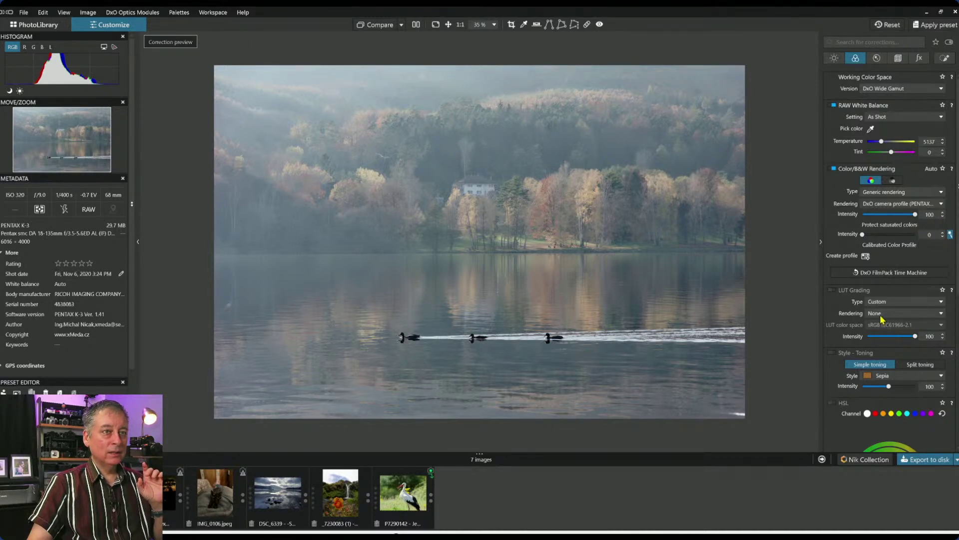
scroll(881, 310, down, 2)
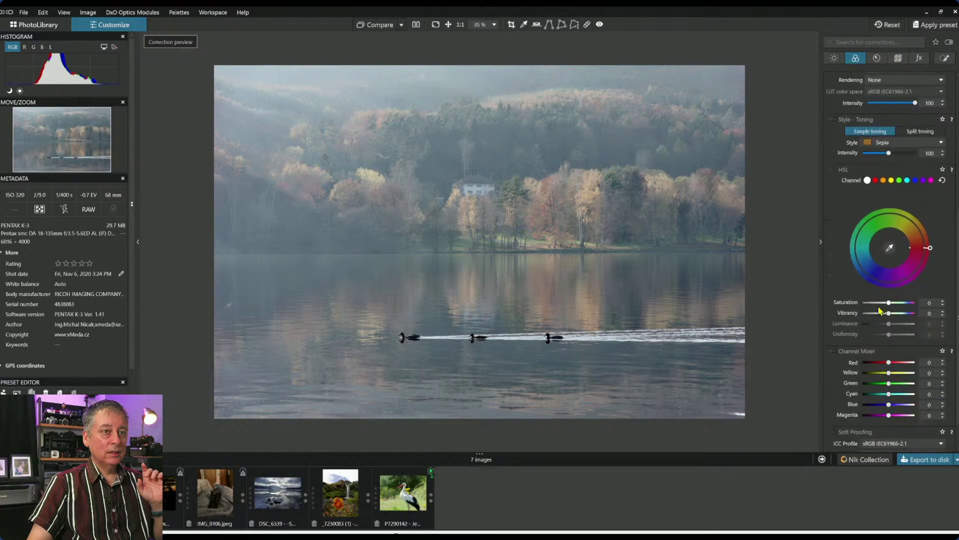
drag(889, 303, 894, 306)
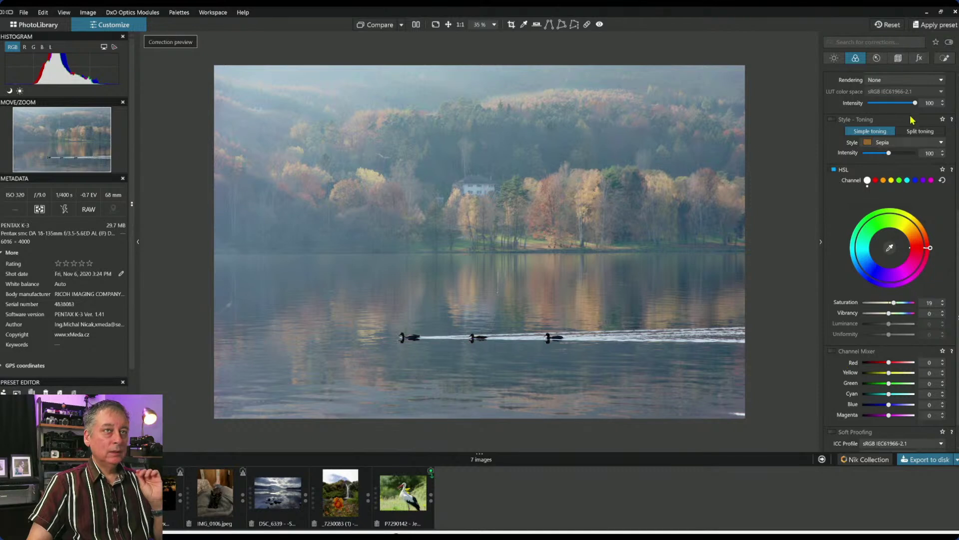
Preview the lake photo in Neutral Black and White and return it to color with the Neutral color rendering.
click(876, 58)
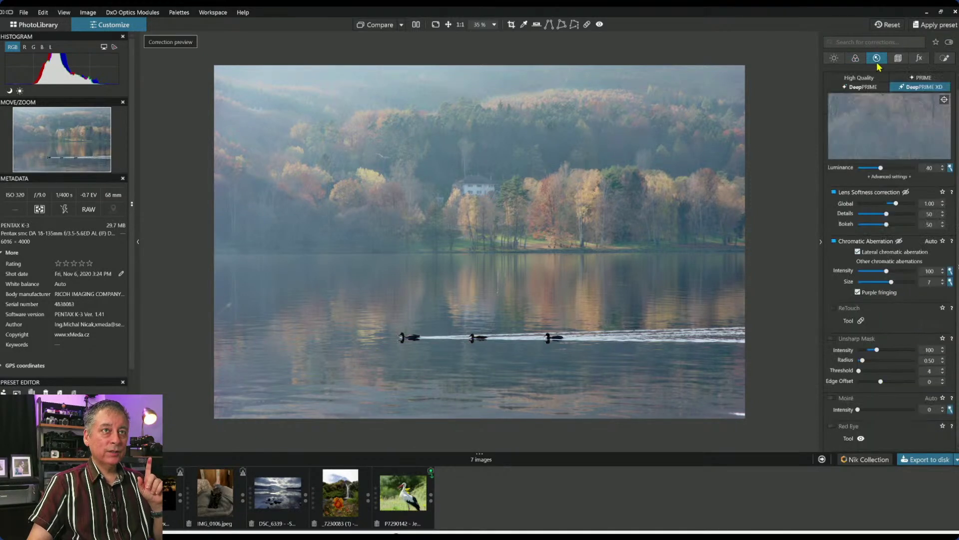
click(896, 60)
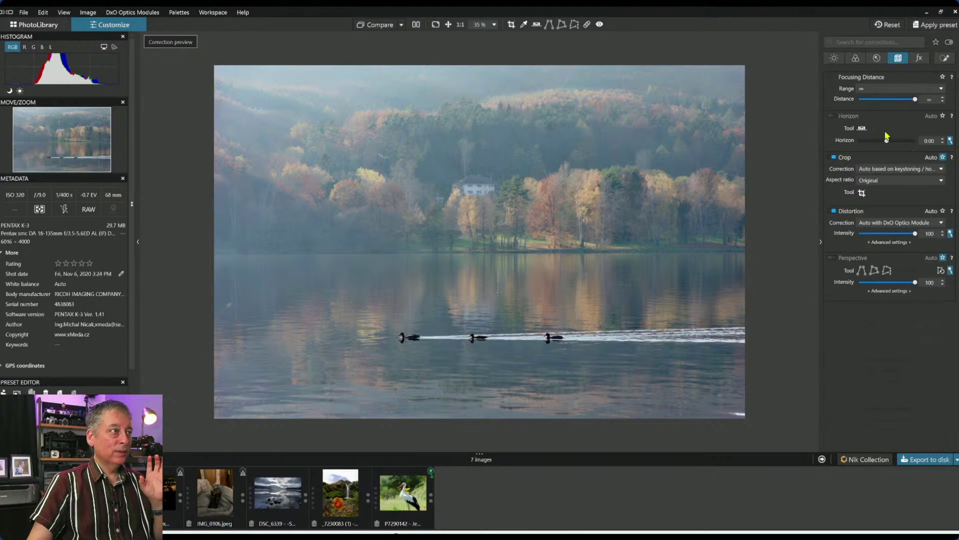
click(864, 59)
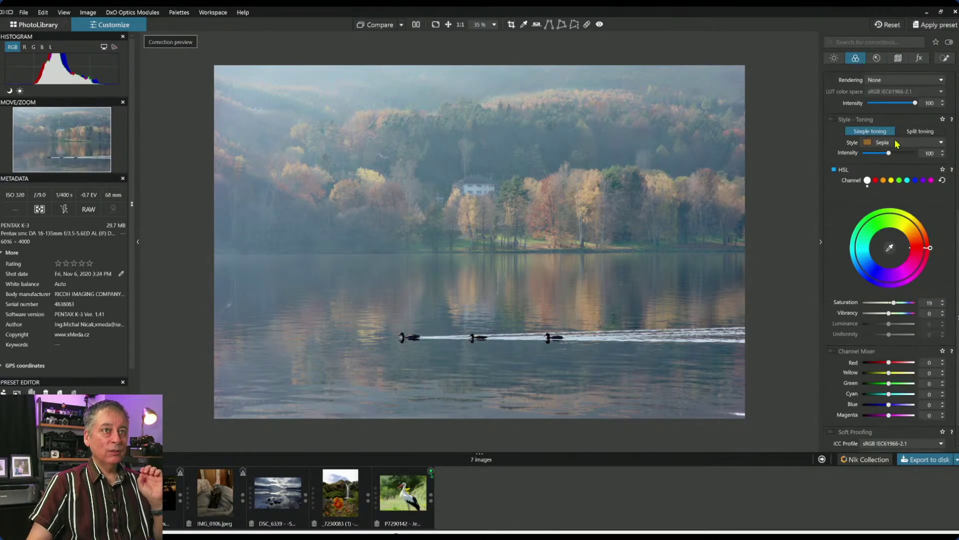
scroll(897, 144, up, 5)
click(894, 180)
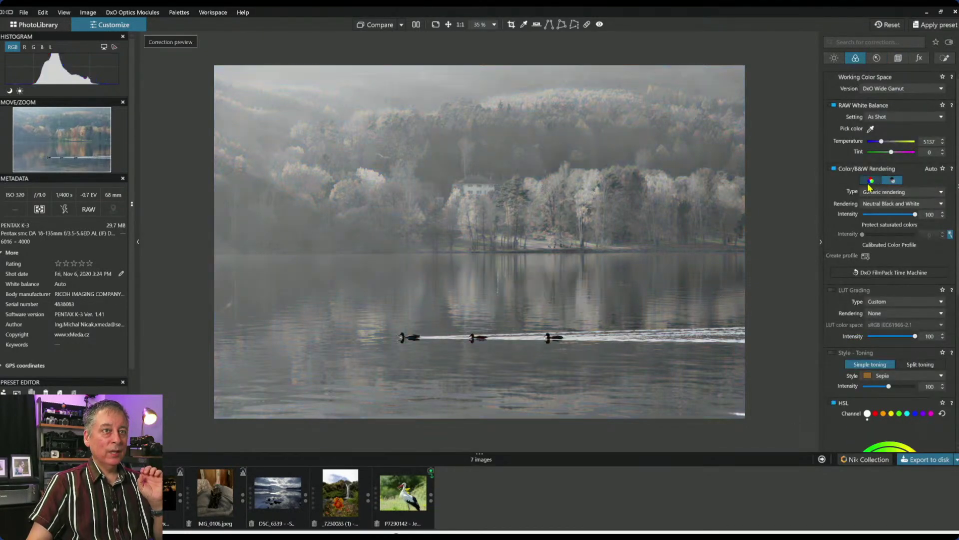
click(867, 183)
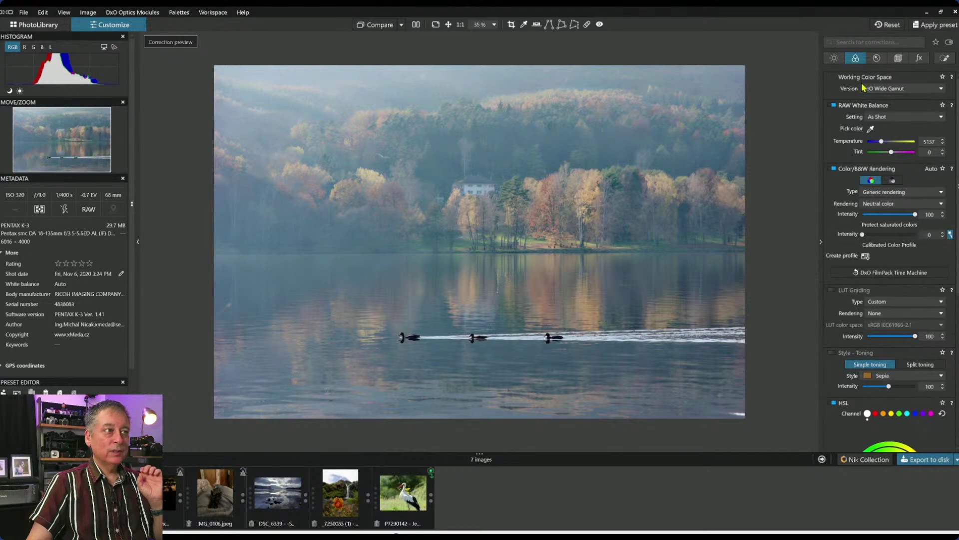
Crop the lake photo at its original aspect ratio to about 3859 × 2566 px around the house, autumn trees and three ducks.
click(897, 58)
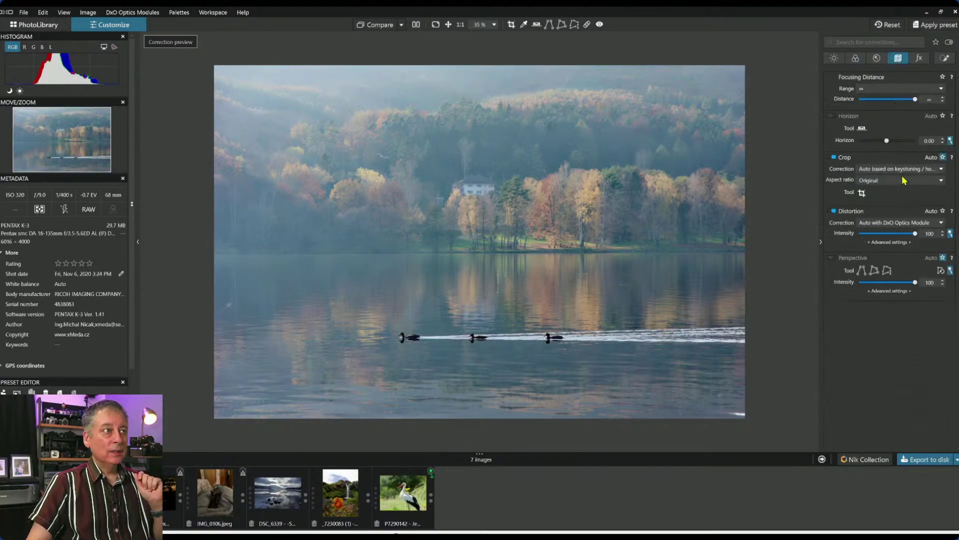
click(863, 194)
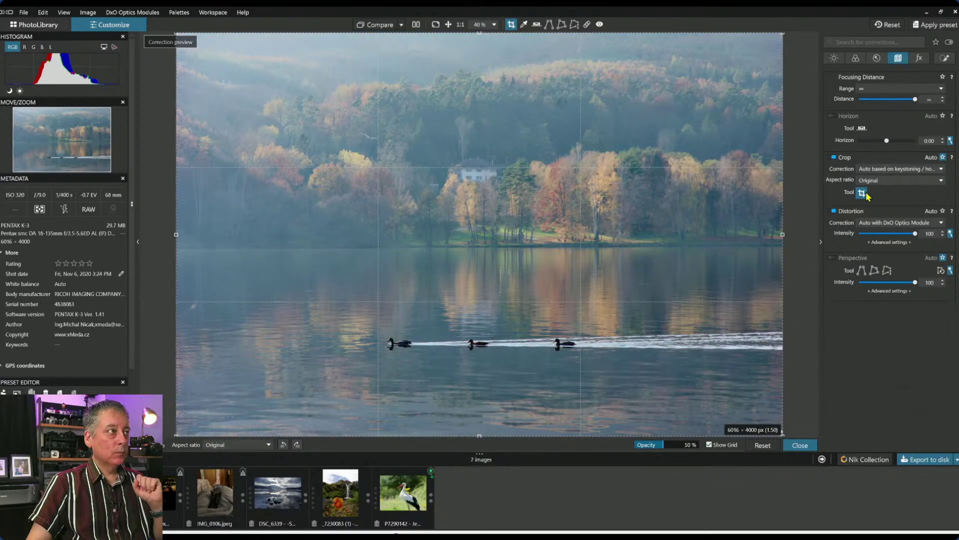
drag(479, 34, 511, 173)
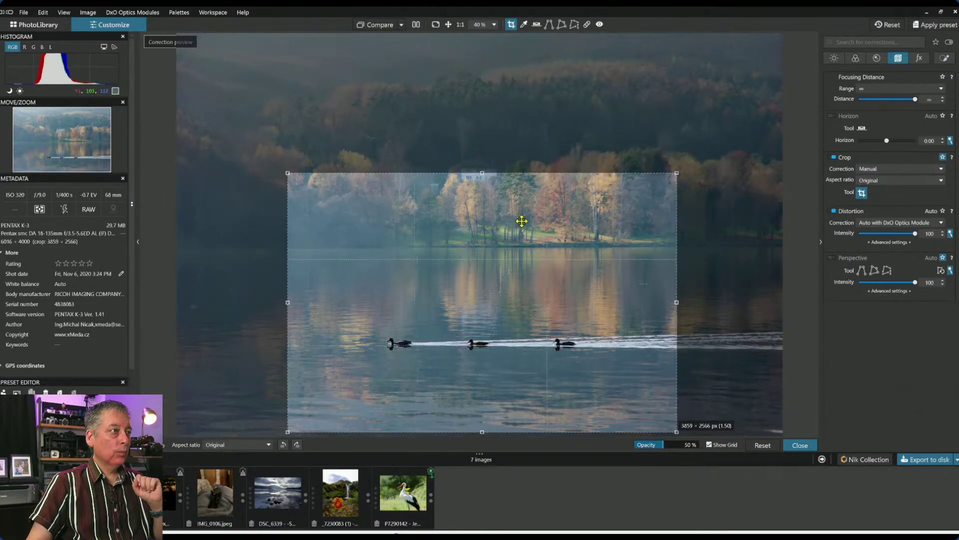
drag(522, 221, 574, 166)
key(Return)
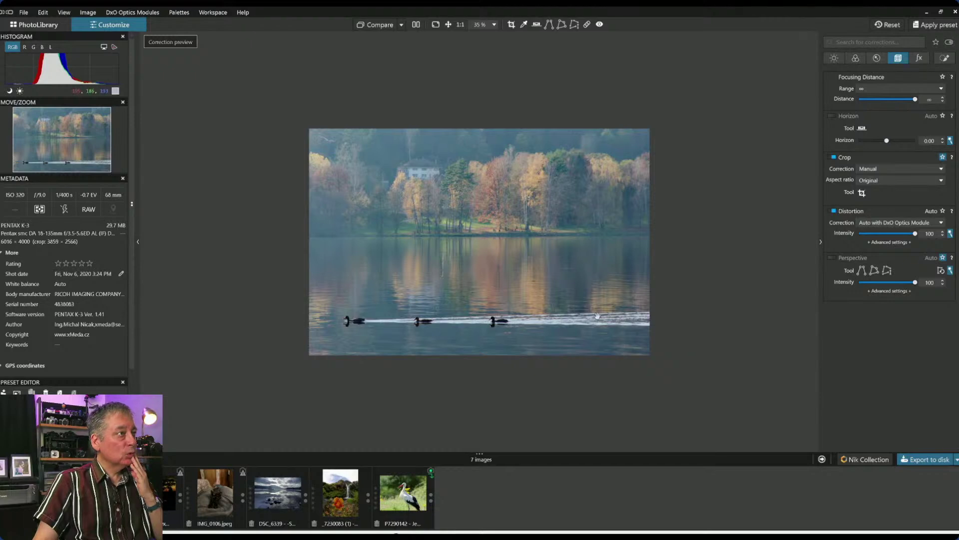
scroll(597, 316, up, 3)
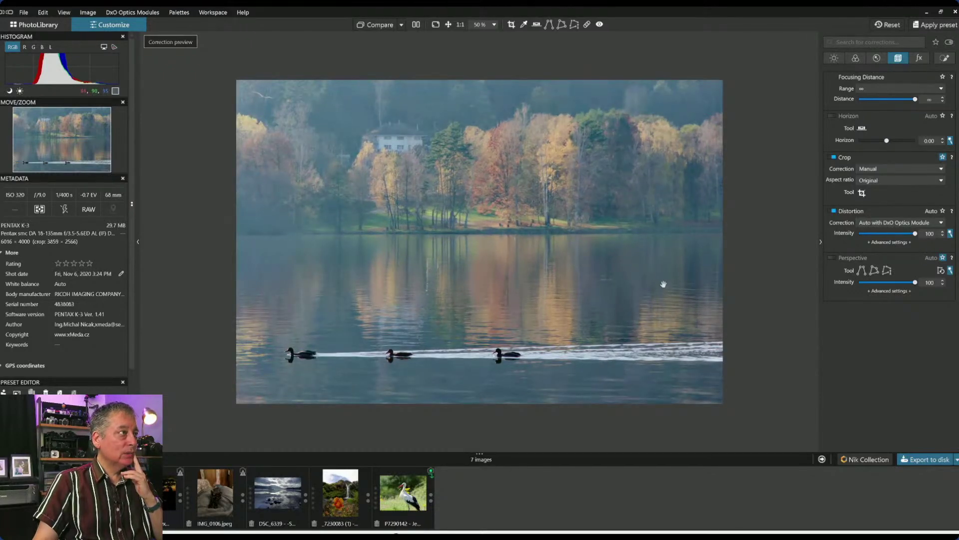
Shift the lake photo's crop frame slightly left and up to leave more space ahead of the leading duck.
click(862, 193)
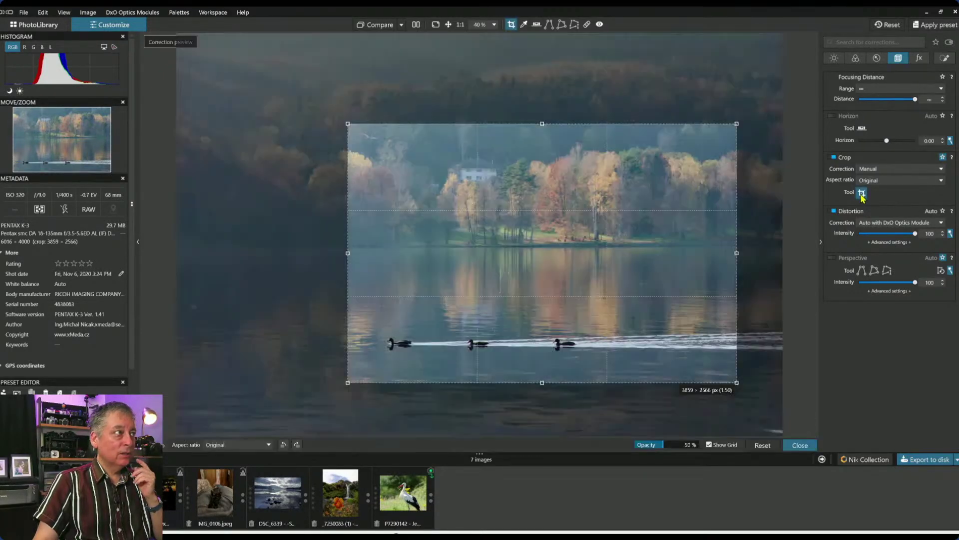
drag(731, 210, 698, 212)
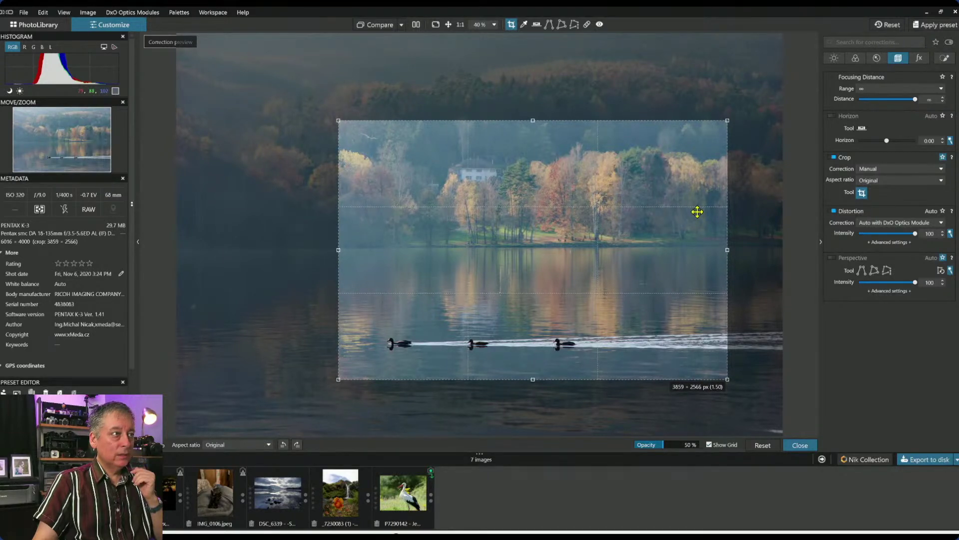
key(Return)
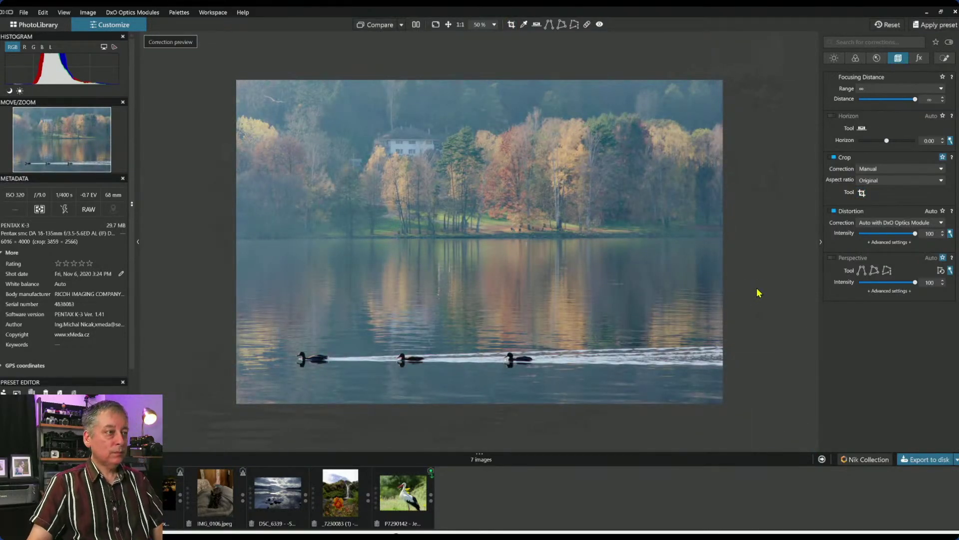
Reset the lake photo's Microcontrast, try its automatic value, and compare the image with DxO ClearView Plus off and on.
click(834, 58)
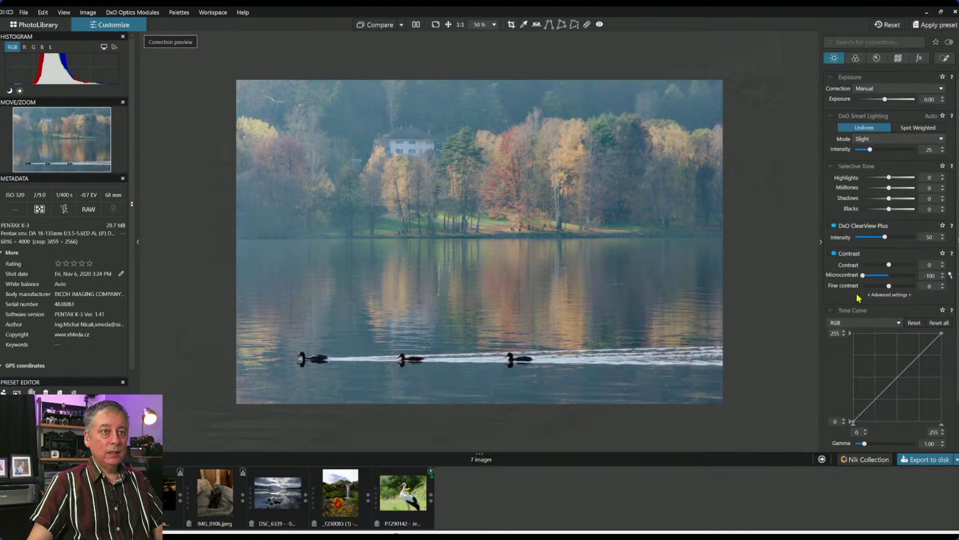
double_click(862, 276)
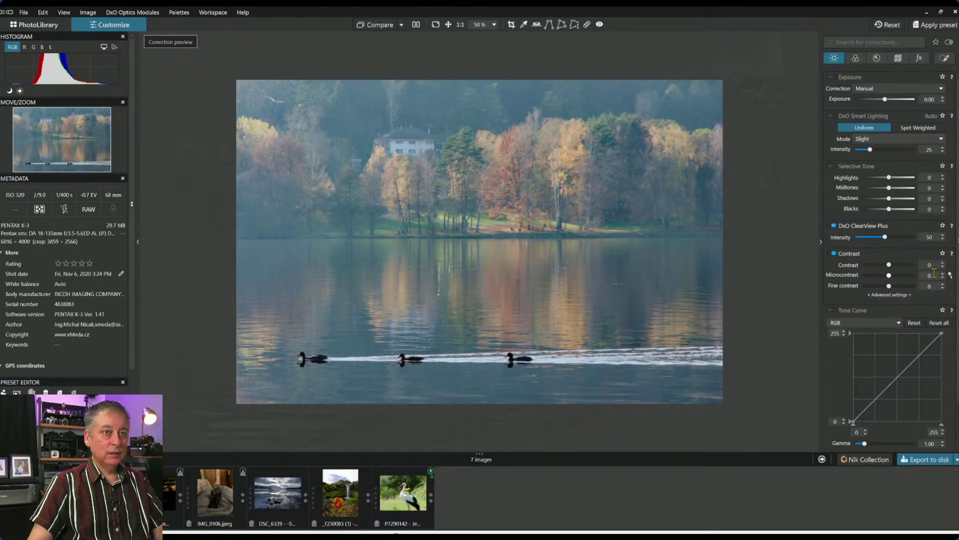
click(950, 276)
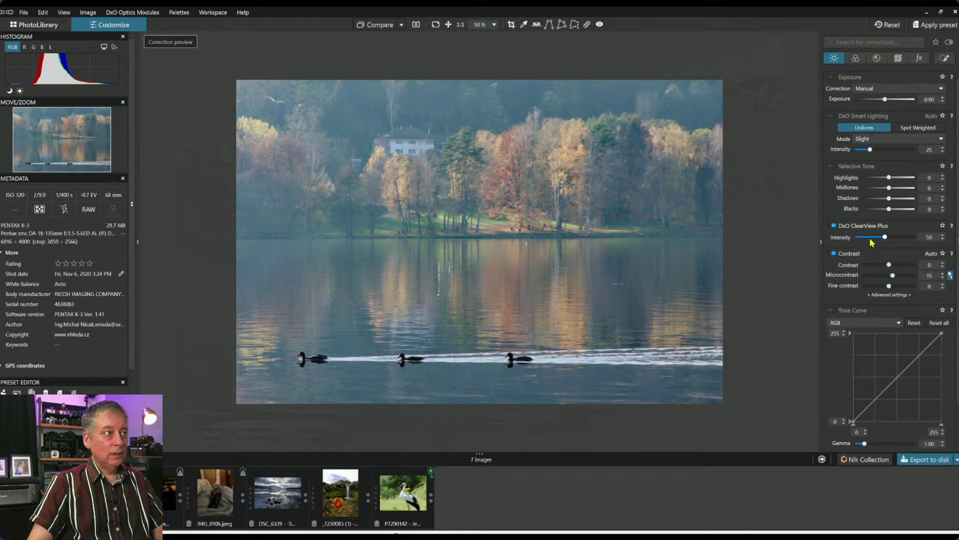
click(835, 226)
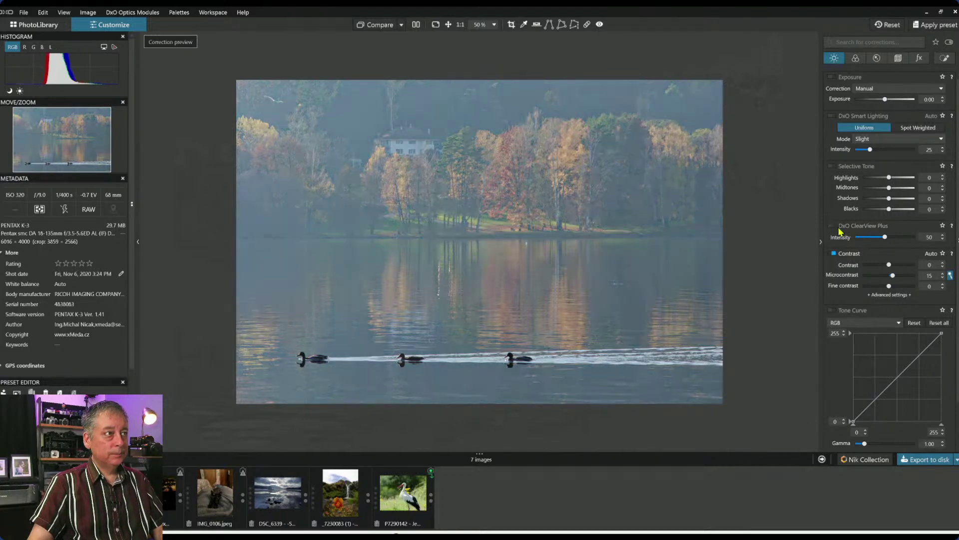
click(841, 230)
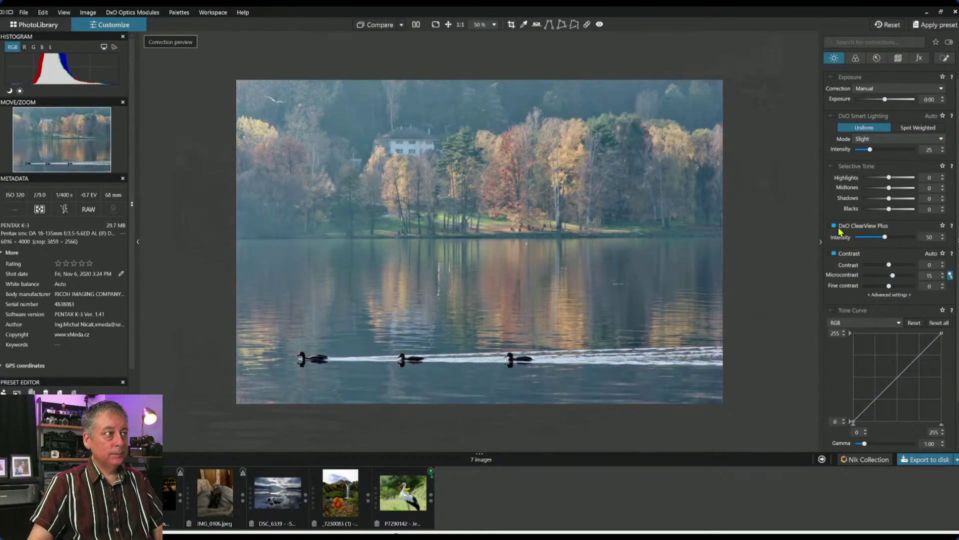
Set the lake photo's Microcontrast to -57 and Fine contrast to -52.
click(866, 275)
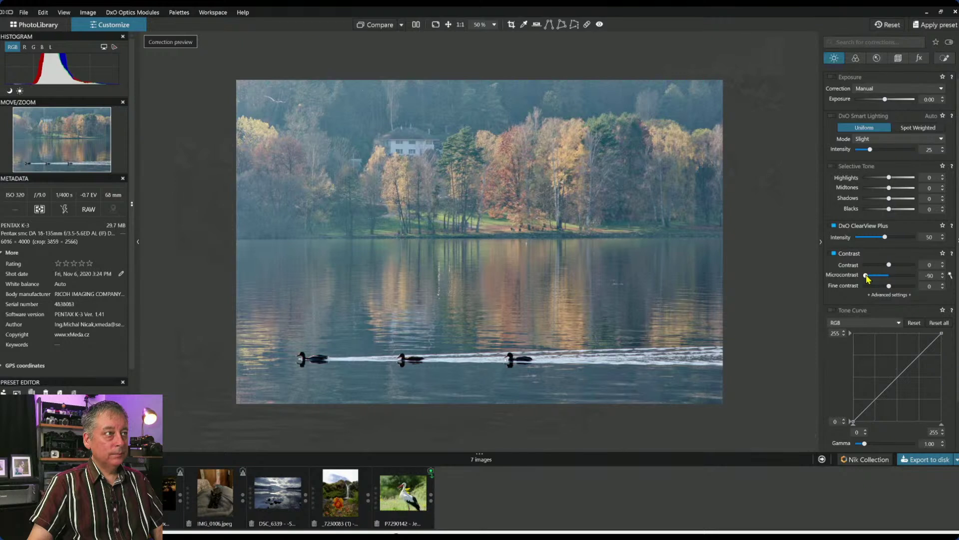
drag(867, 278, 875, 281)
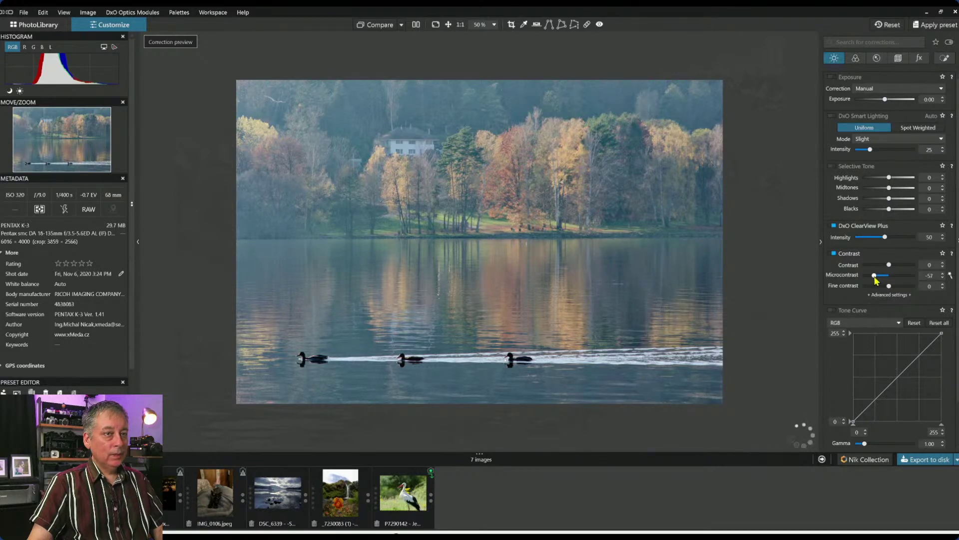
drag(878, 286, 878, 290)
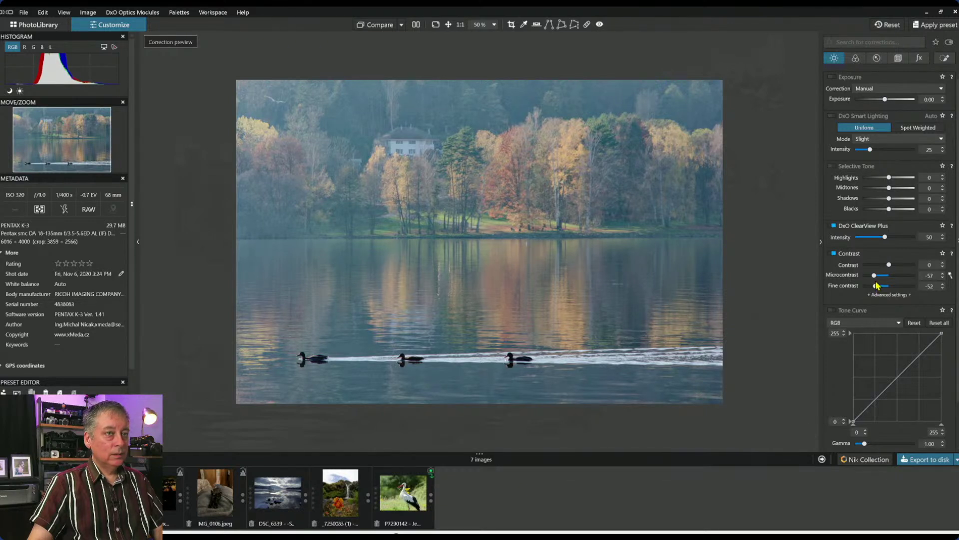
Raise the DxO ClearView Plus intensity to 75 and lower Fine contrast to -72.
drag(885, 236, 900, 239)
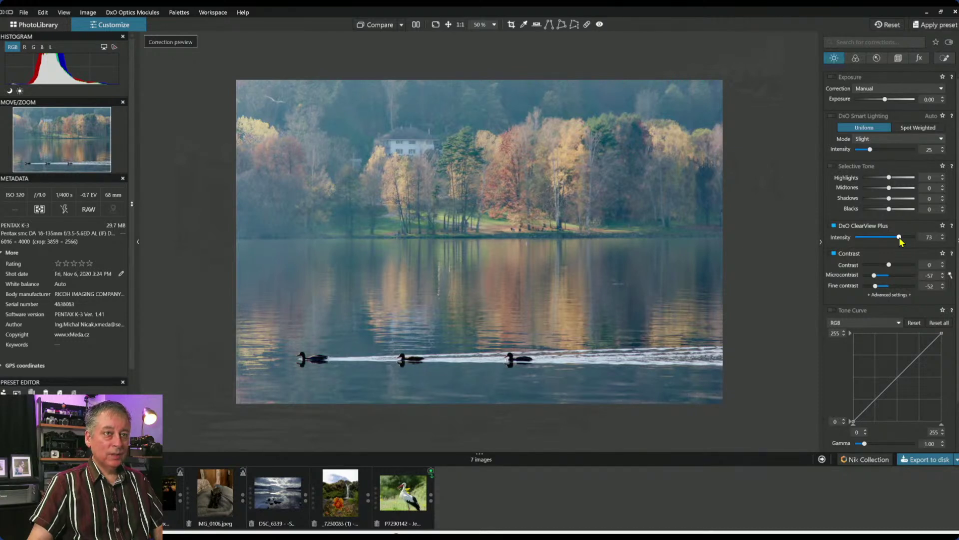
drag(902, 242, 902, 241)
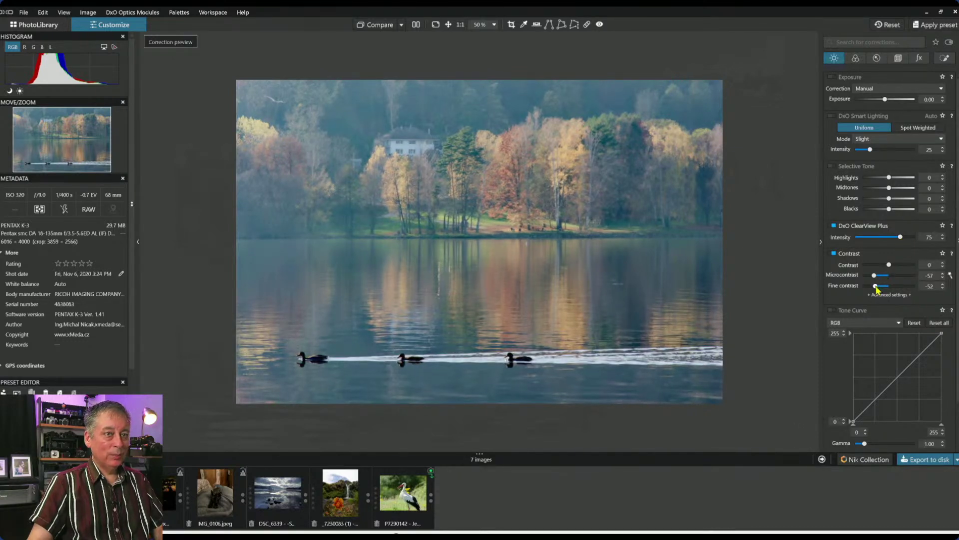
drag(875, 287, 870, 289)
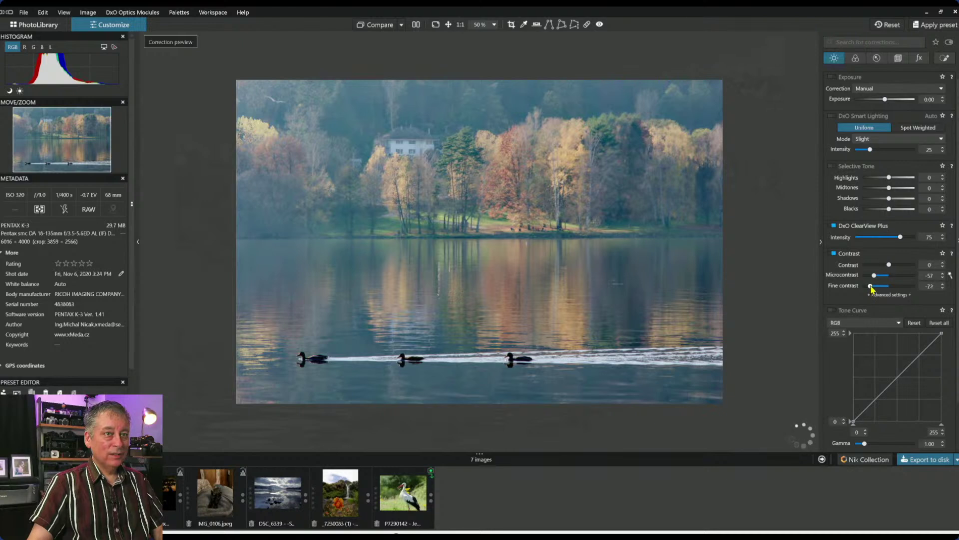
Try different Blacks levels in the lake photo's Selective Tone and settle on -10.
drag(890, 209, 884, 213)
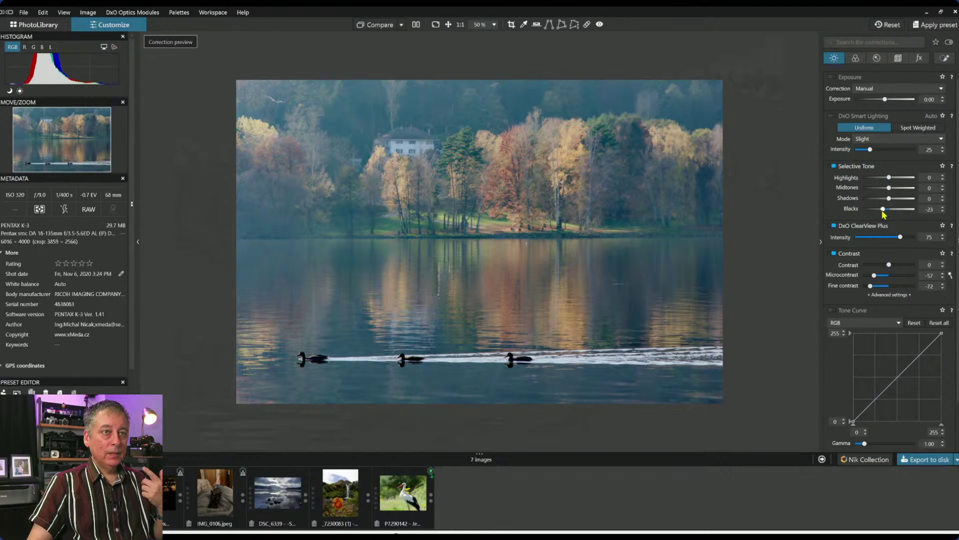
drag(887, 214, 889, 212)
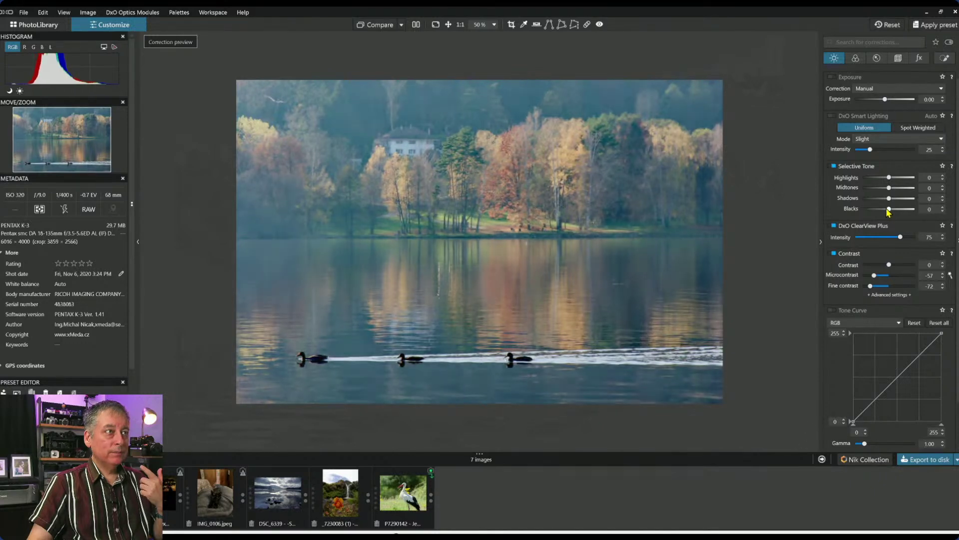
drag(888, 212, 886, 212)
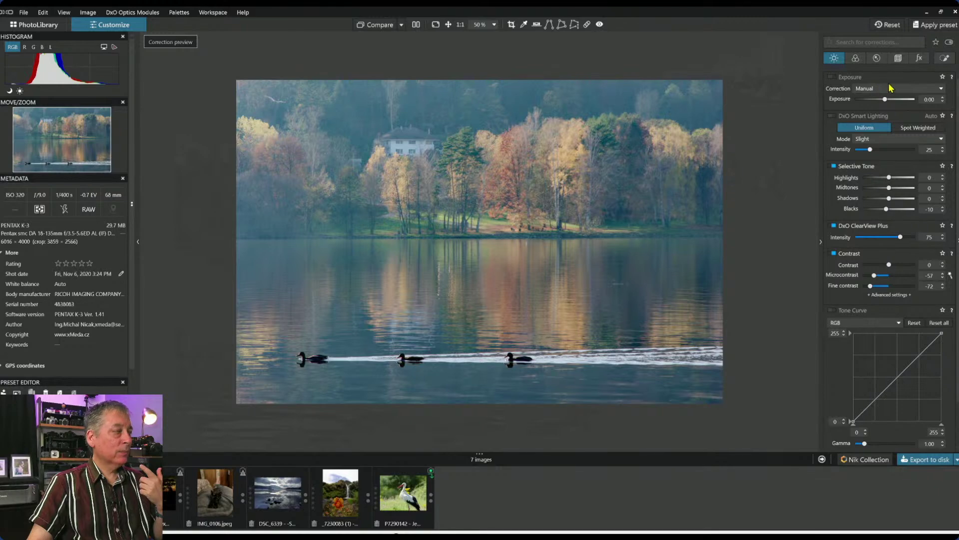
Add a local adjustment control line over the water, fading from below the ducks up to just above the far shoreline.
click(944, 58)
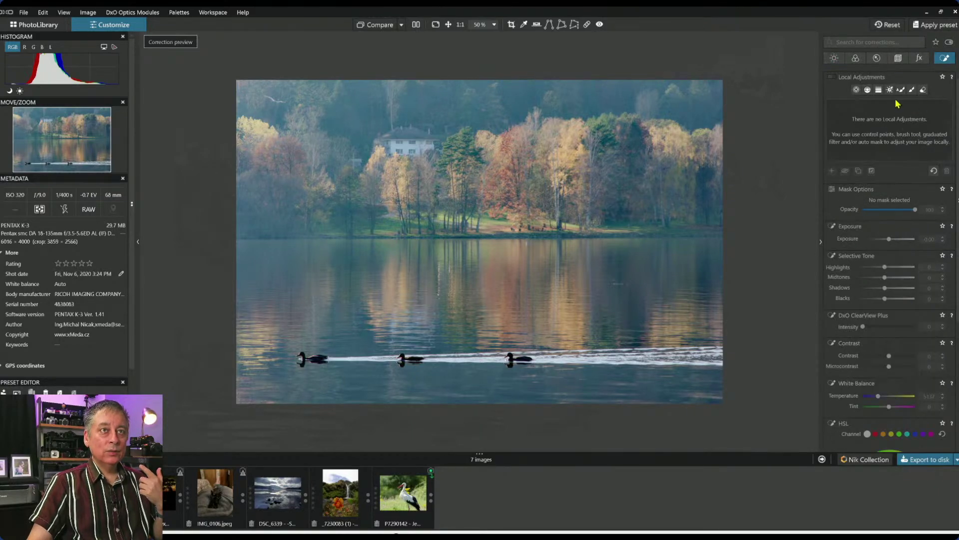
click(868, 91)
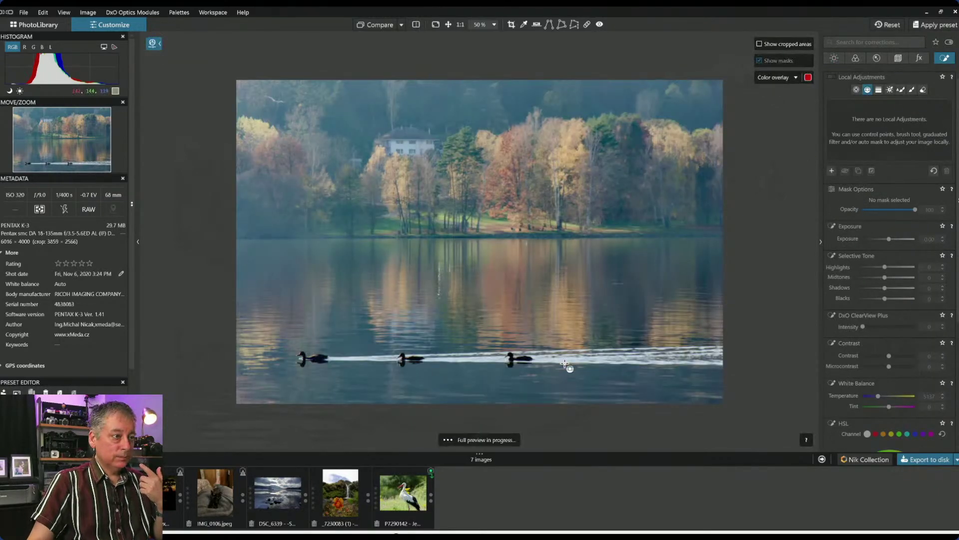
drag(562, 373, 561, 224)
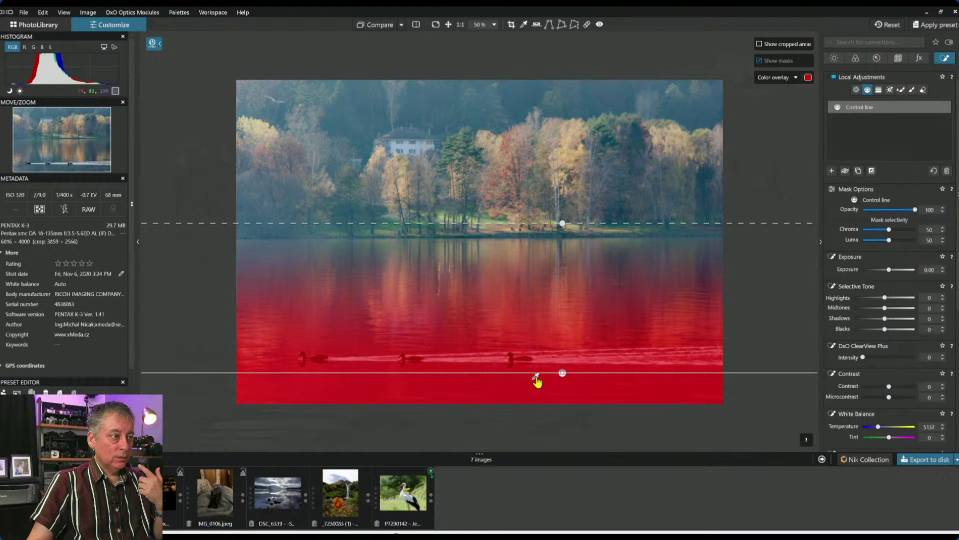
Set the water control line's Blacks to -56 and its DxO ClearView Plus intensity to 100.
click(873, 329)
click(905, 358)
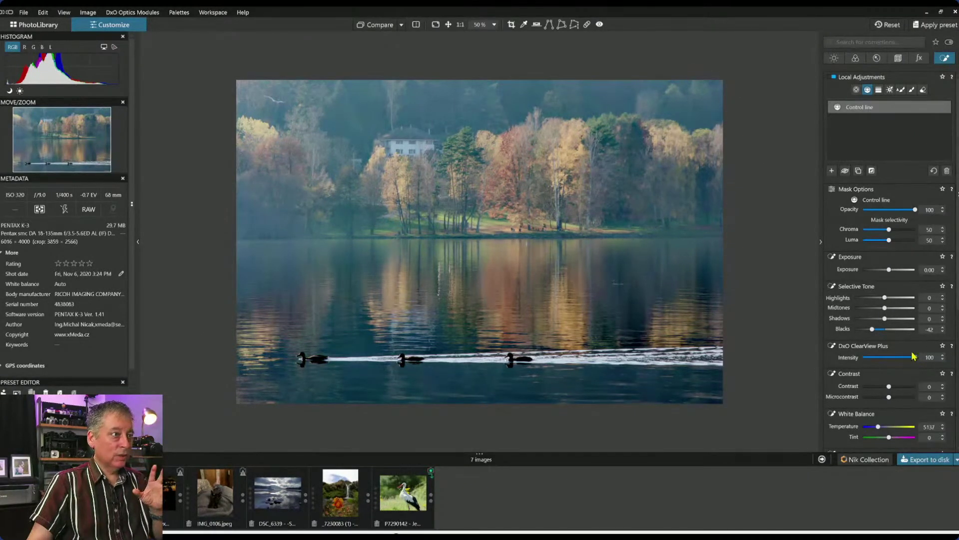
click(862, 329)
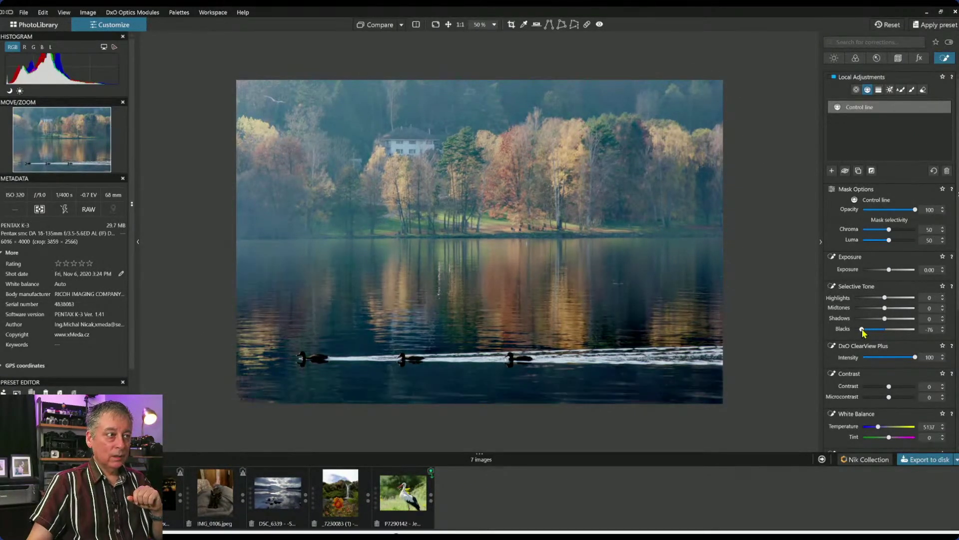
click(868, 329)
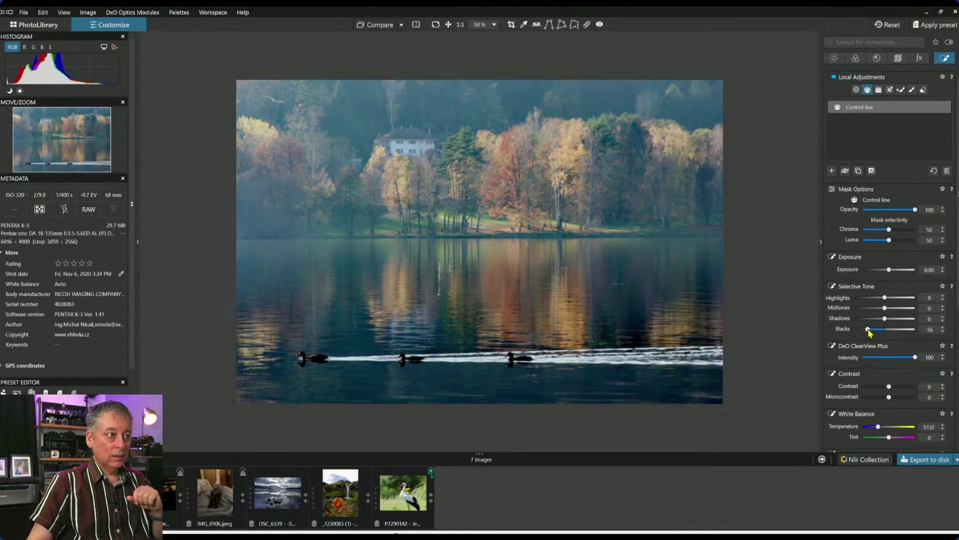
Raise the control line's Luma mask selectivity to 65.
double_click(890, 241)
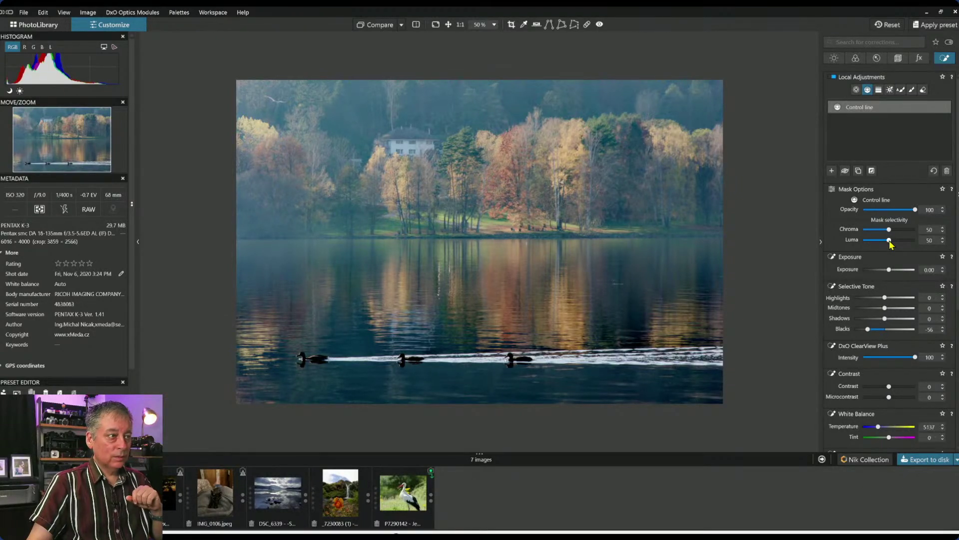
mouse_move(572, 336)
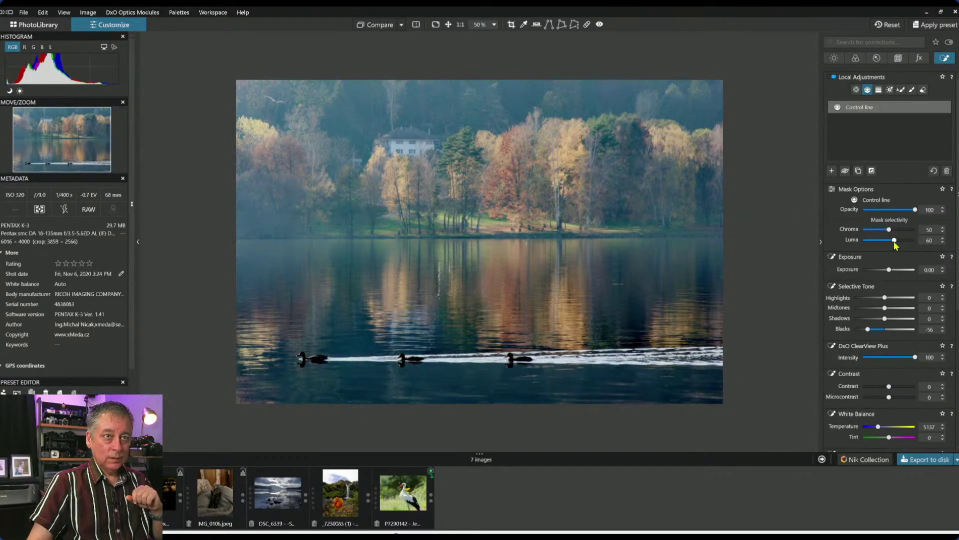
scroll(894, 241, up, 2)
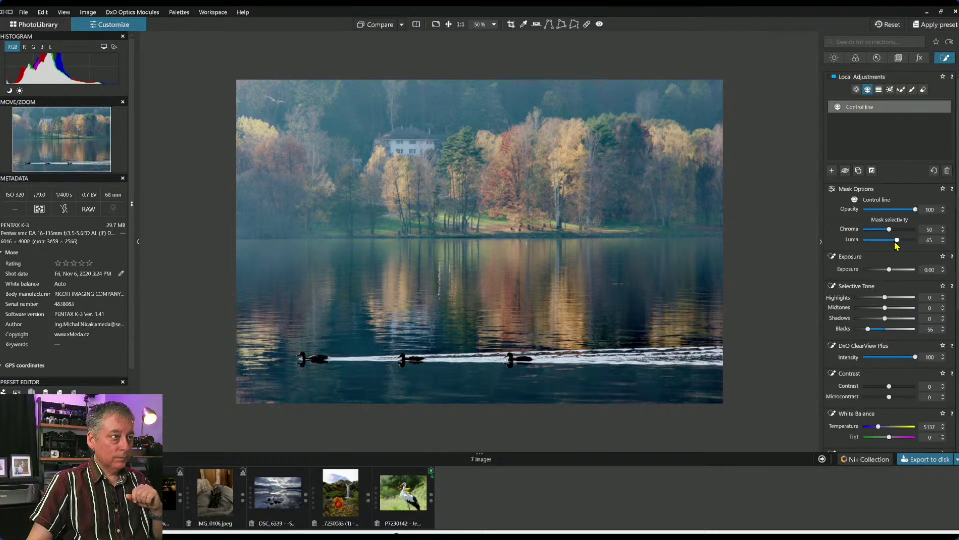
Raise the control line's HSL saturation to 7 for the water area.
scroll(891, 367, down, 1)
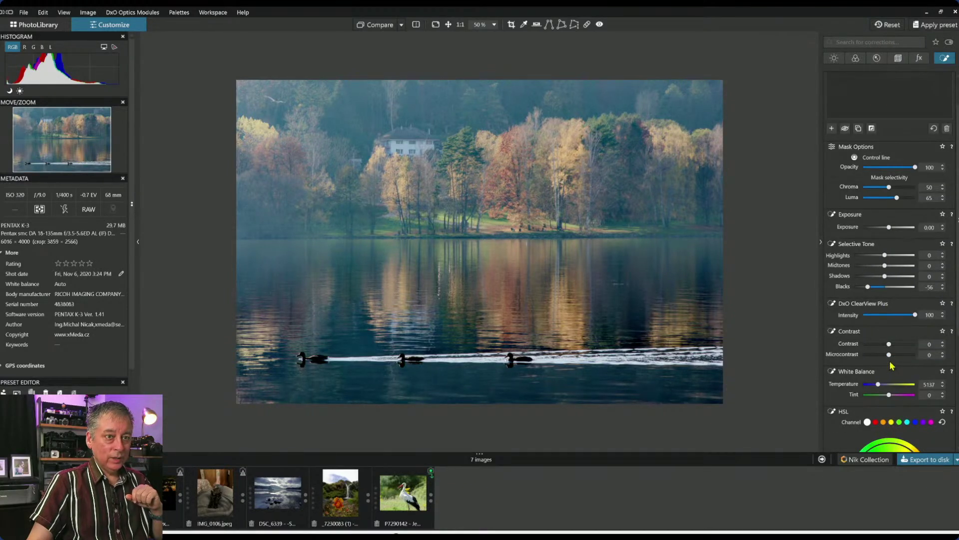
scroll(884, 373, down, 3)
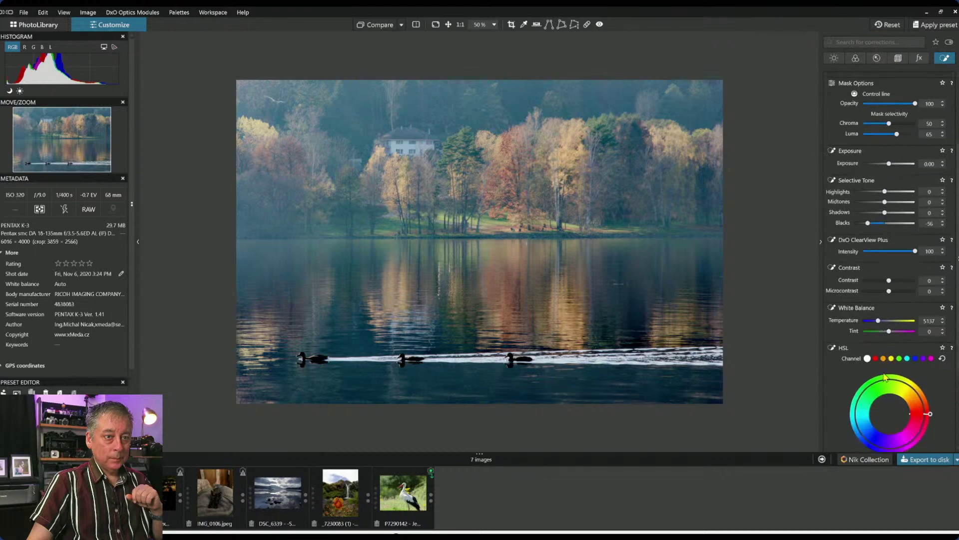
drag(890, 385, 892, 386)
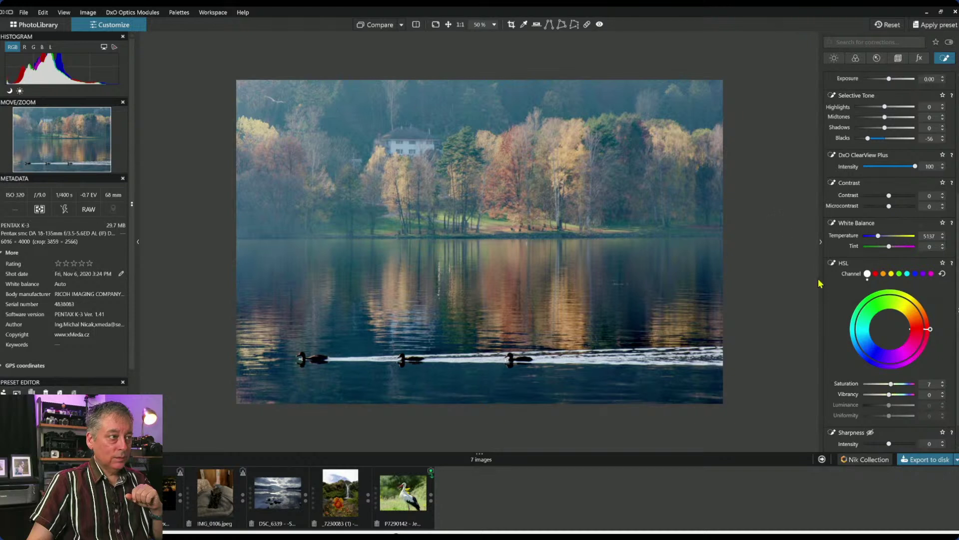
key(g)
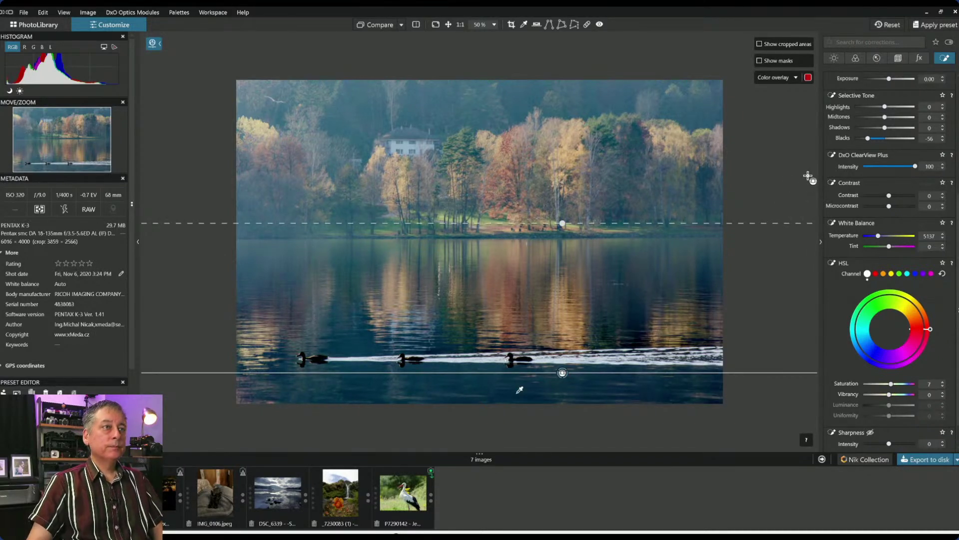
Add a second control line starting just above the photo's upper edge and fading down to the far shoreline, with its mask shown.
scroll(848, 108, up, 4)
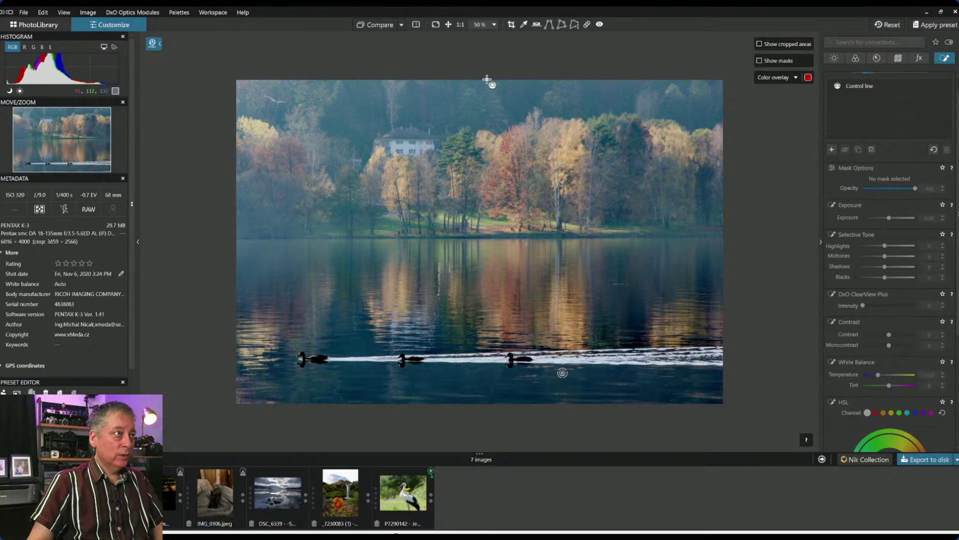
drag(487, 76, 487, 241)
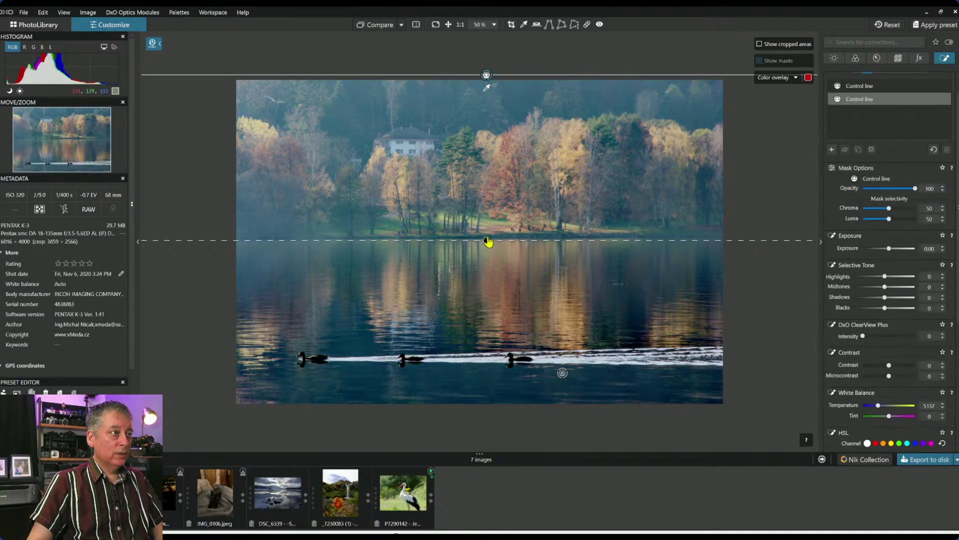
key(m)
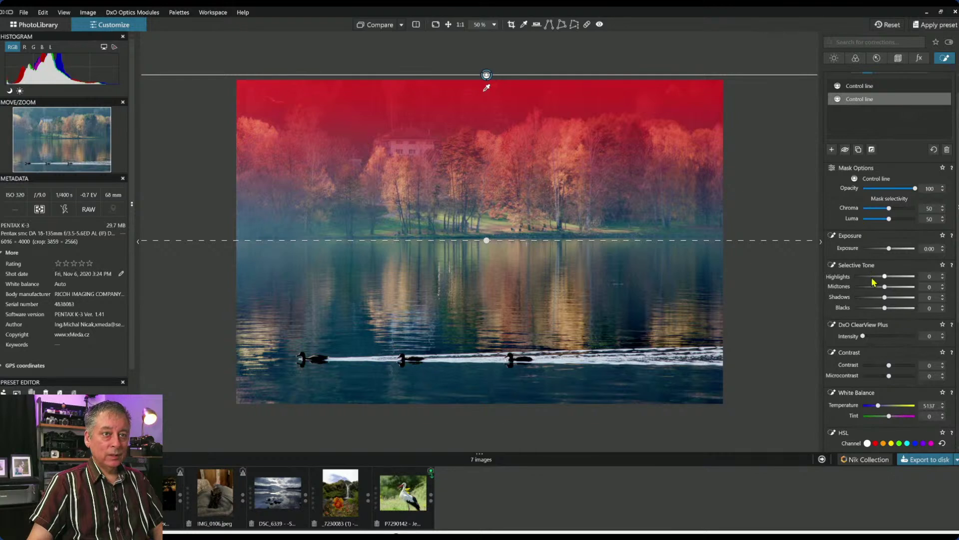
Lower the upper control line's Contrast to -76 and its Microcontrast to -94.
click(878, 365)
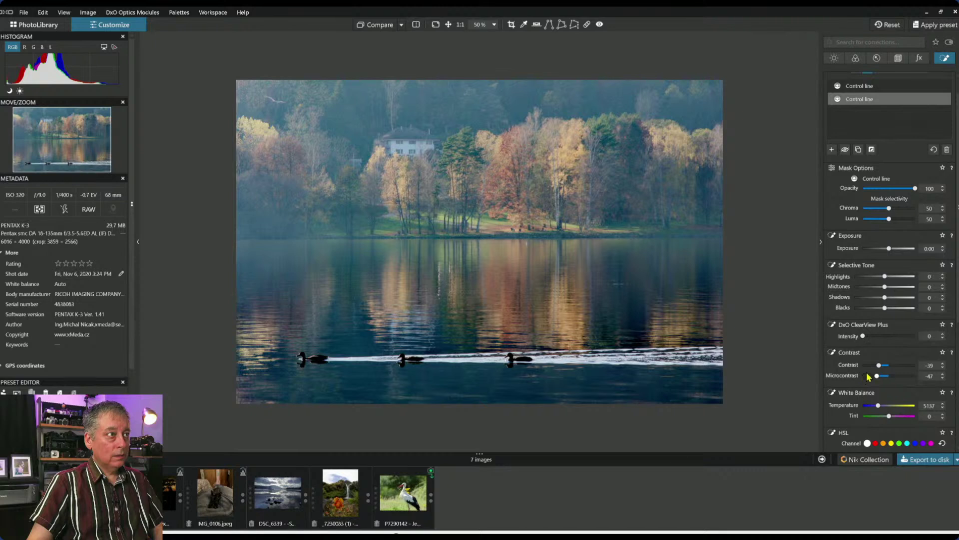
click(869, 365)
click(865, 376)
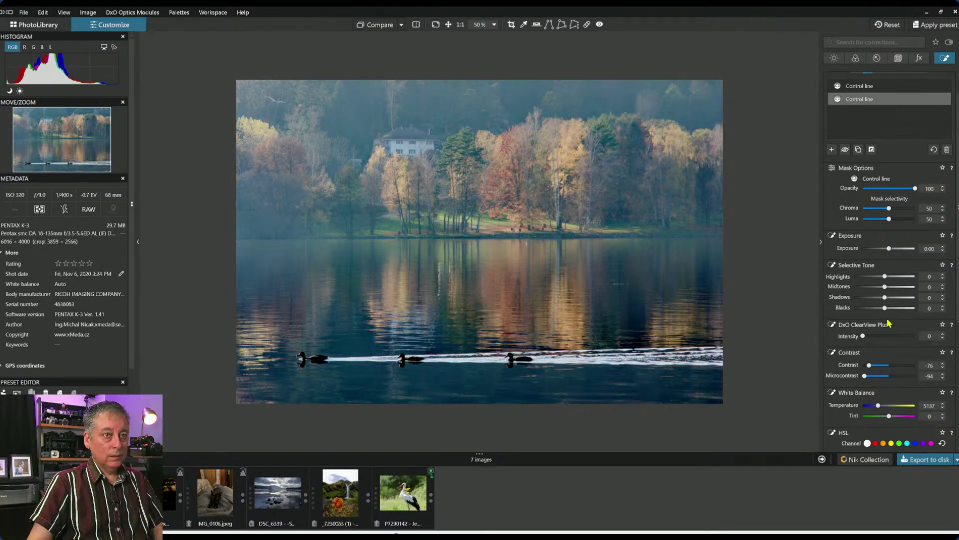
Set the upper control line's Shadows to 28 and Blacks to 10, leaving Highlights at 0.
drag(887, 310, 899, 311)
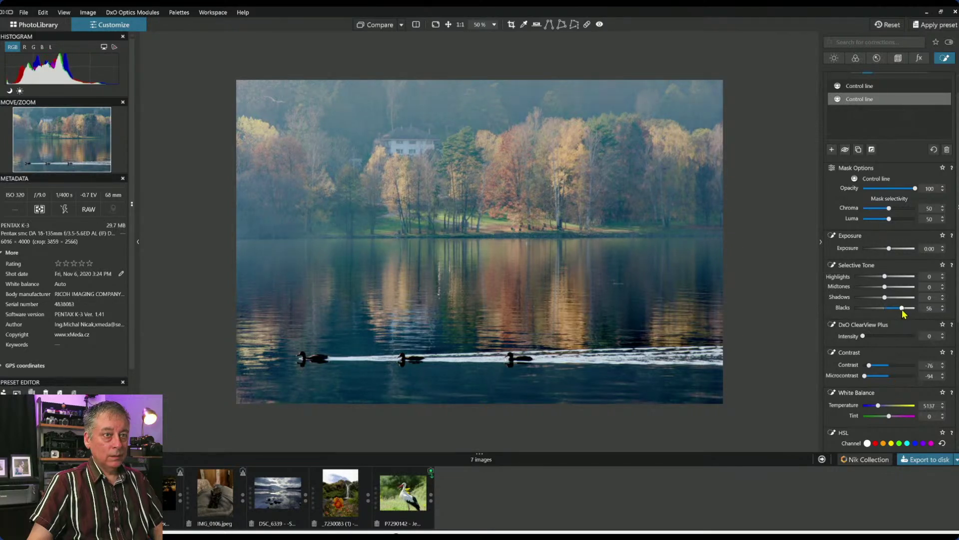
drag(899, 309, 896, 299)
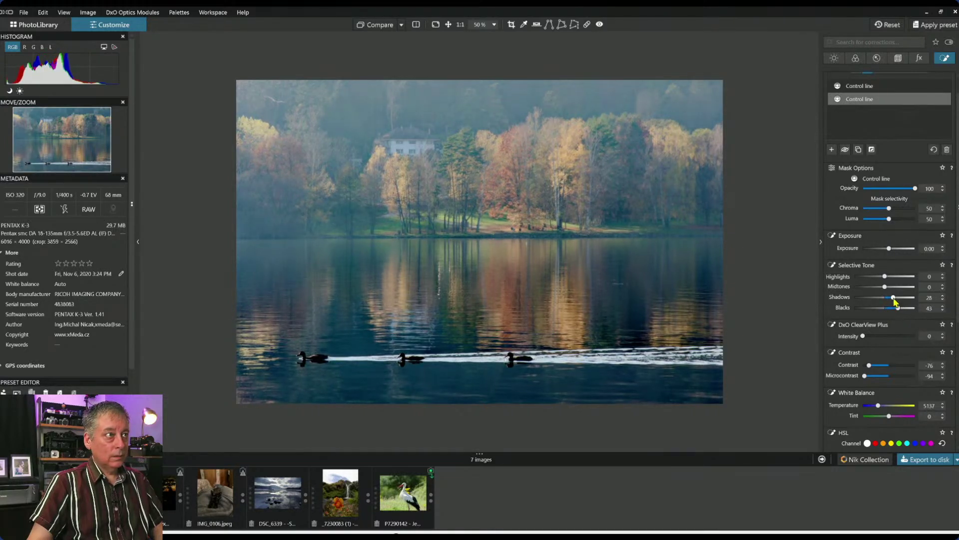
double_click(868, 276)
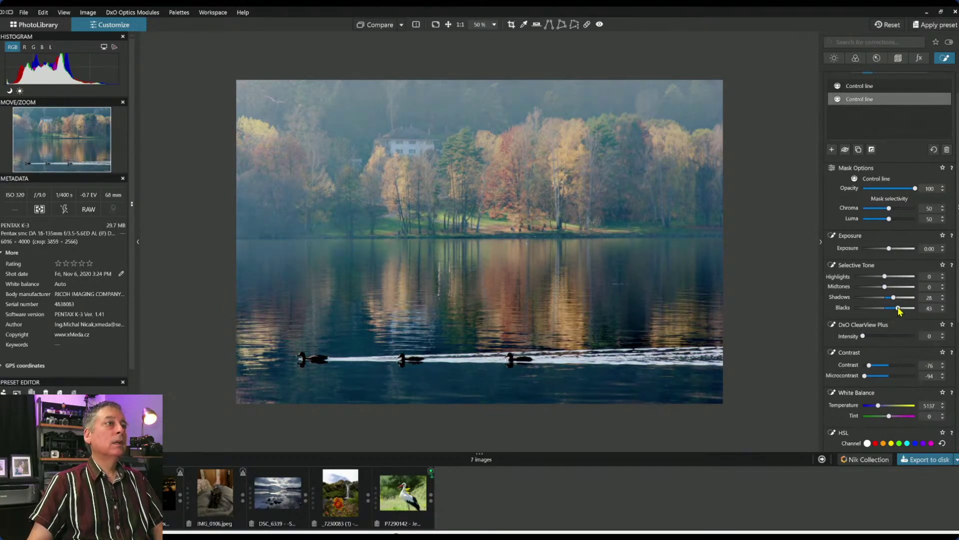
mouse_move(829, 89)
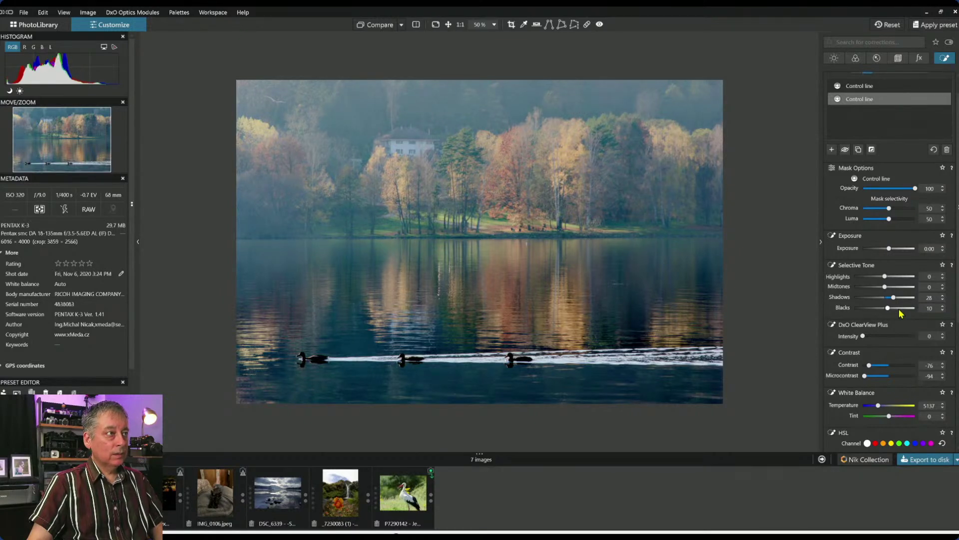
Try a DxO ClearView Plus intensity of 56 on the upper control line, then return it to 0.
click(893, 336)
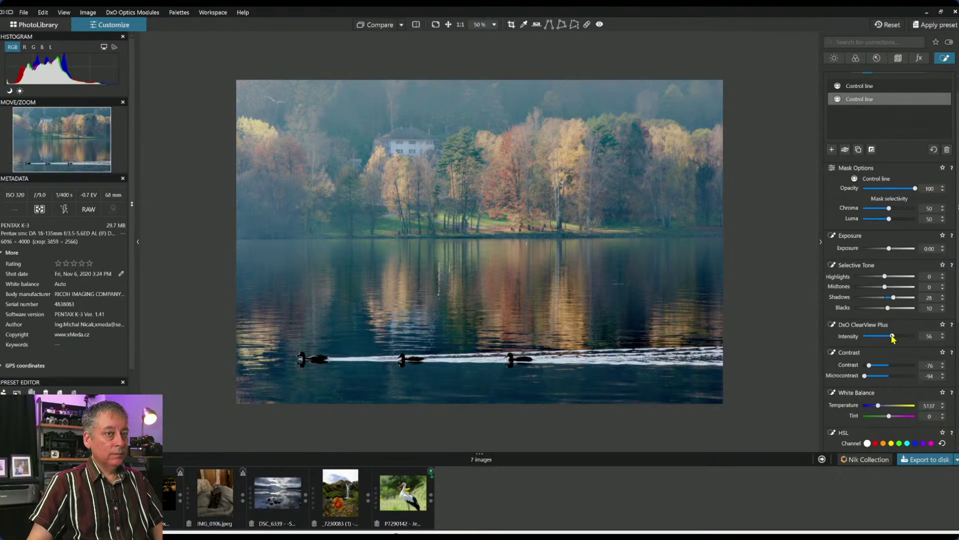
drag(892, 336, 845, 335)
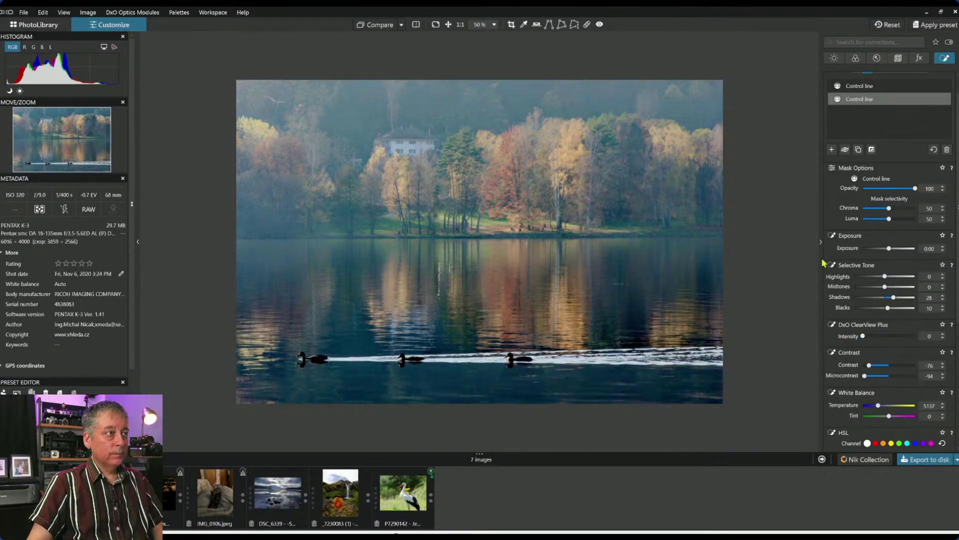
Preview the corrected photo without the mask overlays and inspect the far-shore trees and their reflections up close.
click(811, 308)
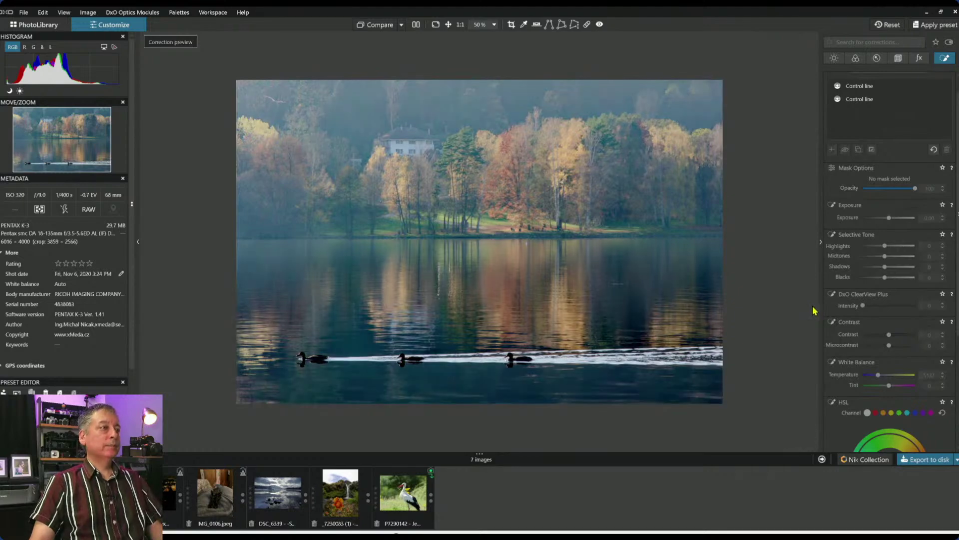
click(381, 25)
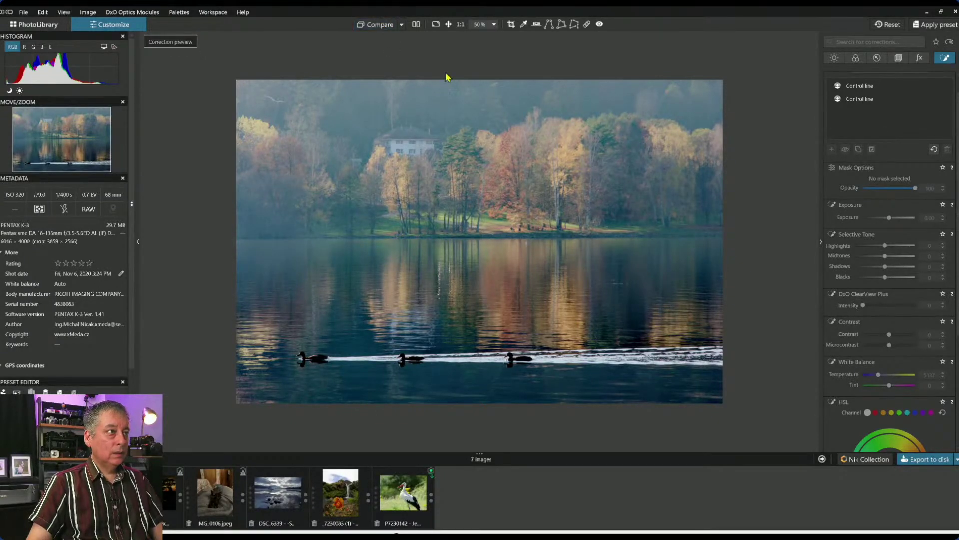
key(ctrl+plus)
scroll(562, 165, up, 2)
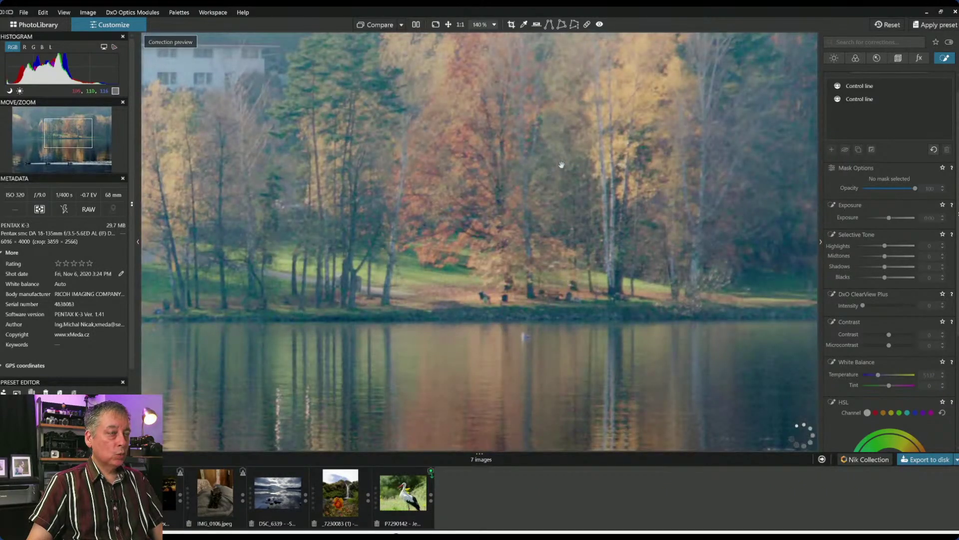
scroll(561, 165, down, 3)
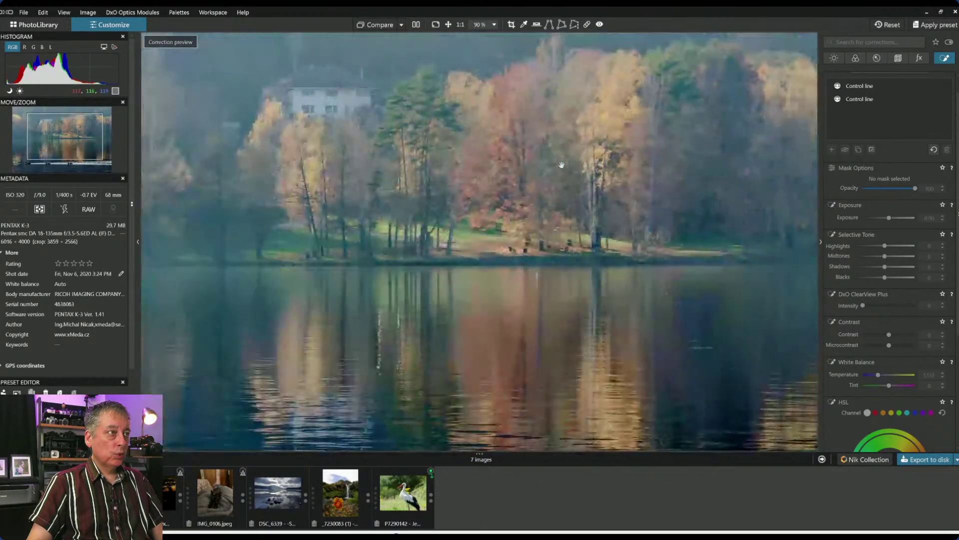
scroll(562, 165, down, 2)
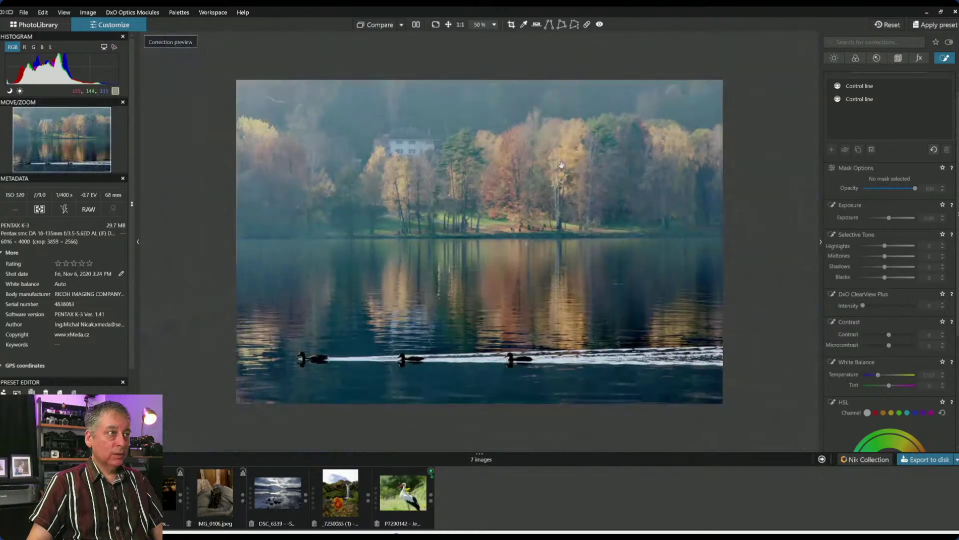
scroll(562, 165, up, 1)
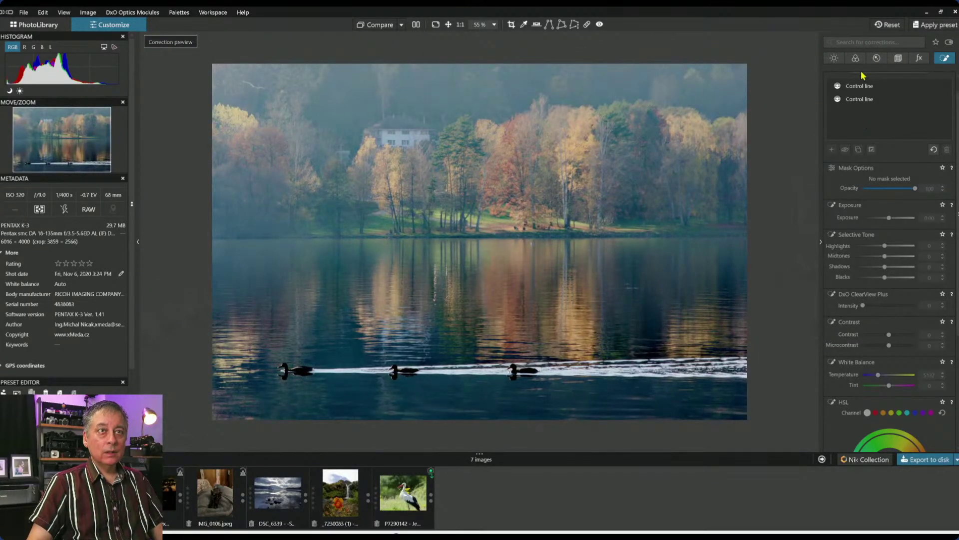
Add a control point mask with three points on the autumn trees: right of center, near the middle and just below the house.
scroll(859, 81, up, 1)
click(856, 90)
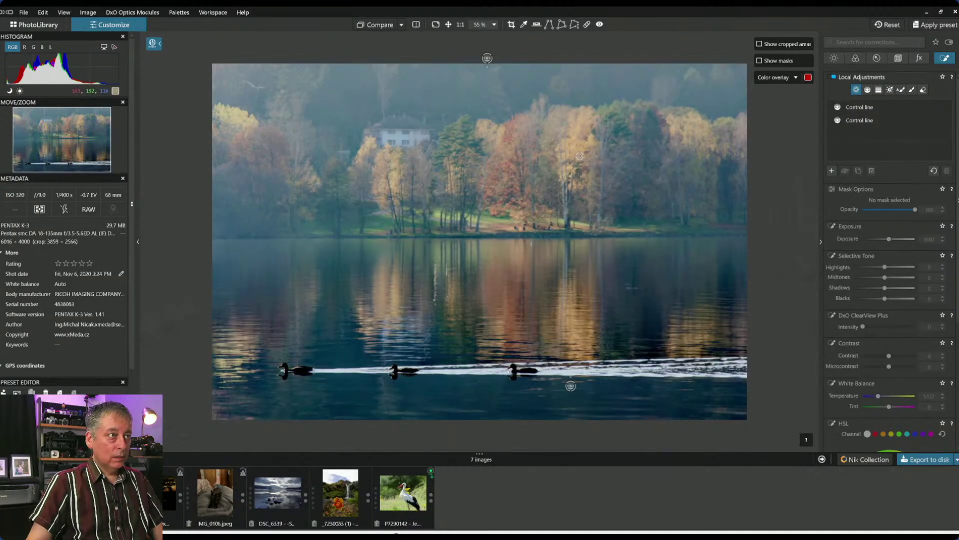
click(578, 155)
click(499, 183)
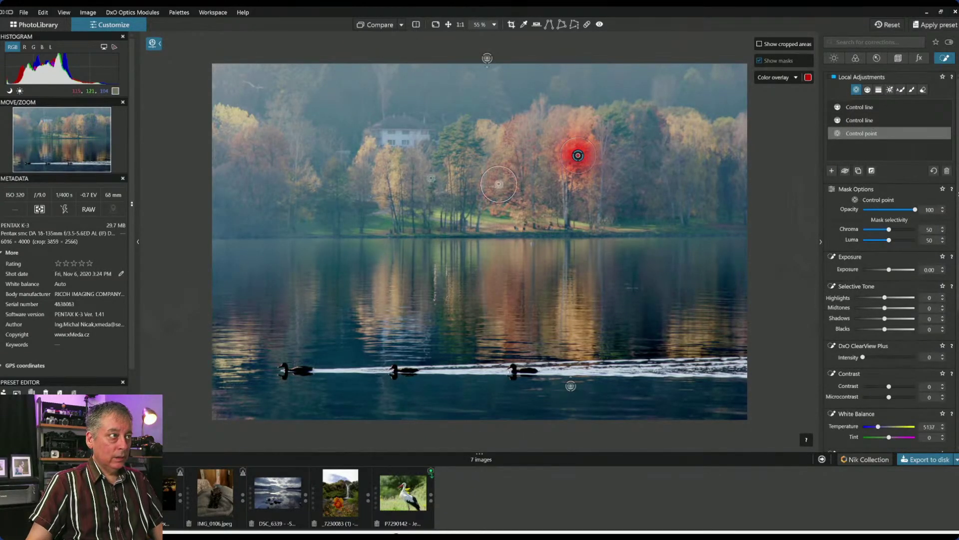
click(391, 179)
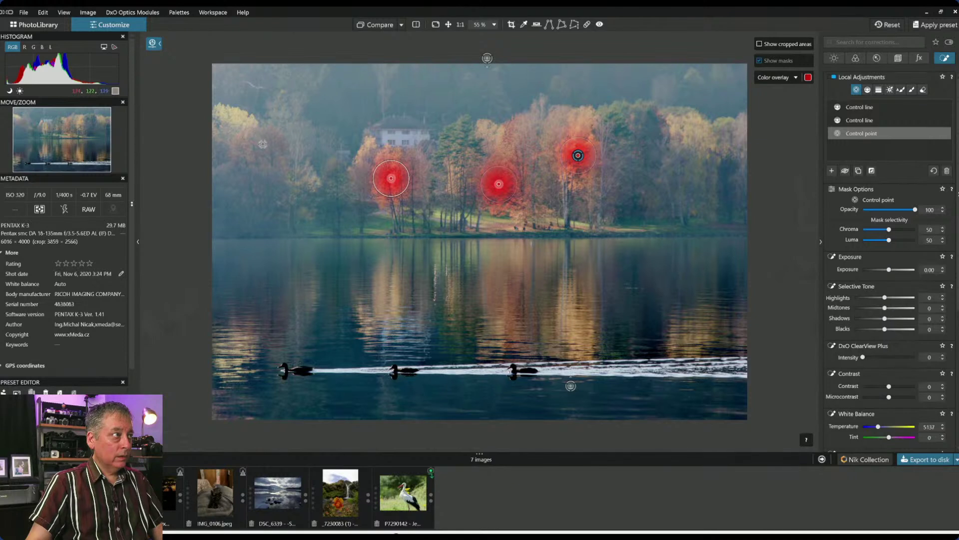
Enlarge the three tree control points' areas and add a fourth point on the yellow tree near the photo's right edge.
drag(400, 165, 405, 156)
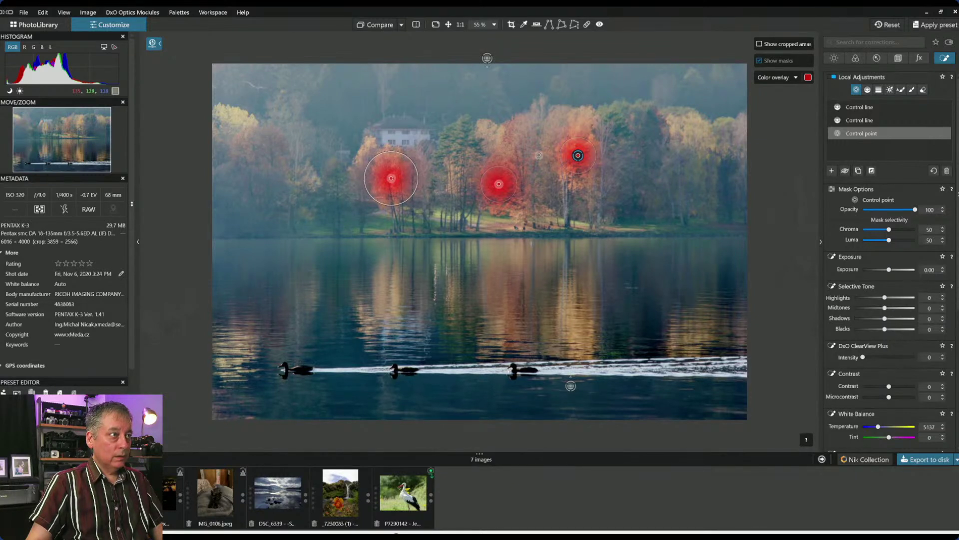
drag(512, 171, 518, 163)
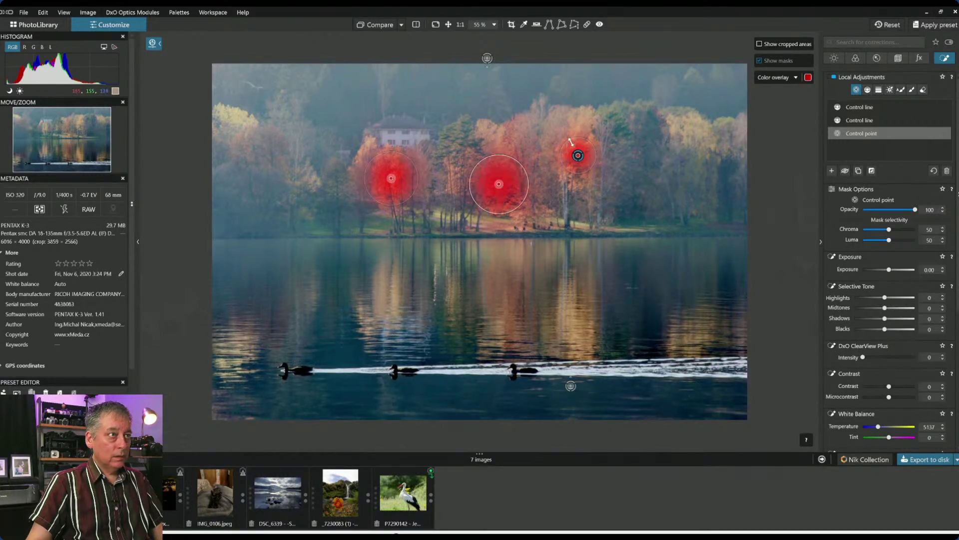
drag(570, 139, 563, 124)
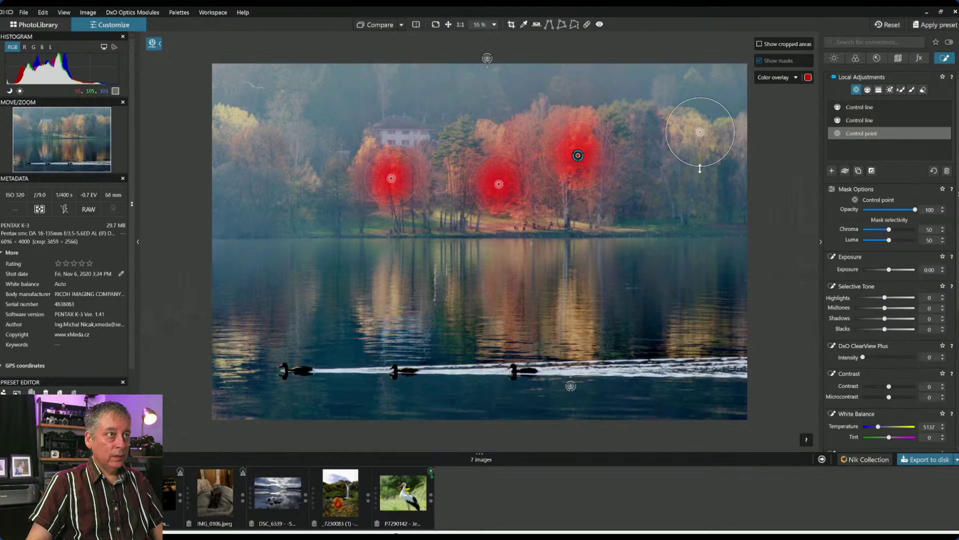
click(700, 132)
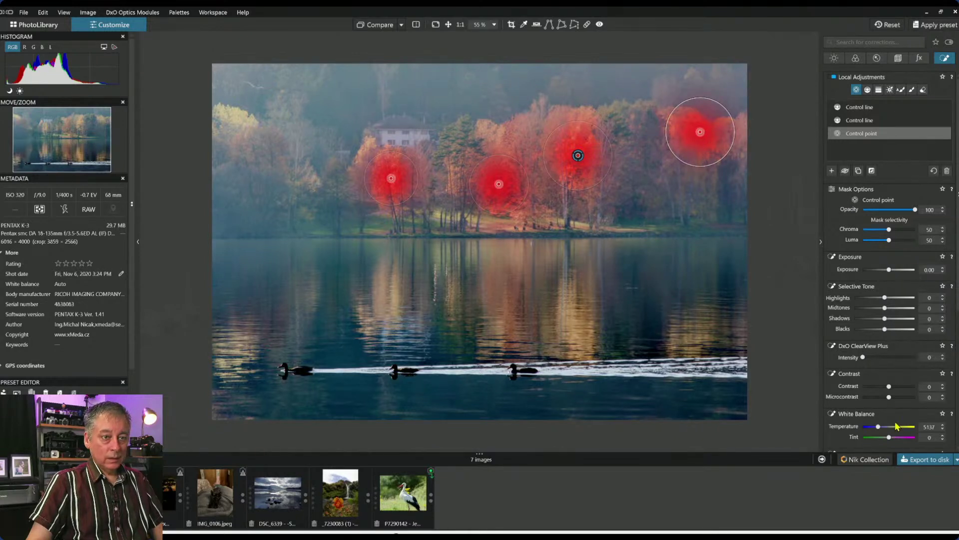
Boost the autumn trees' HSL Saturation to 44 and Vibrancy to 36 within the control point mask.
scroll(899, 422, down, 1)
scroll(896, 375, down, 4)
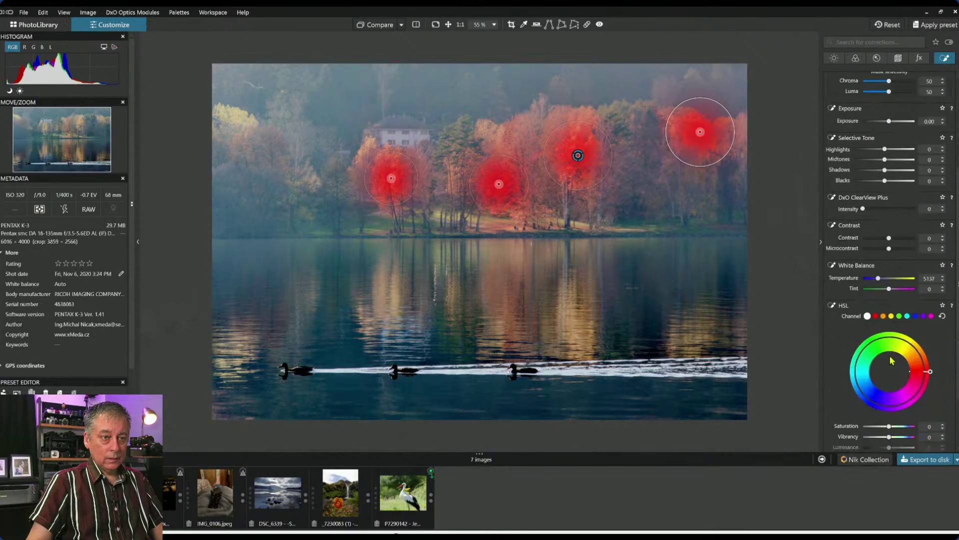
drag(892, 373, 903, 366)
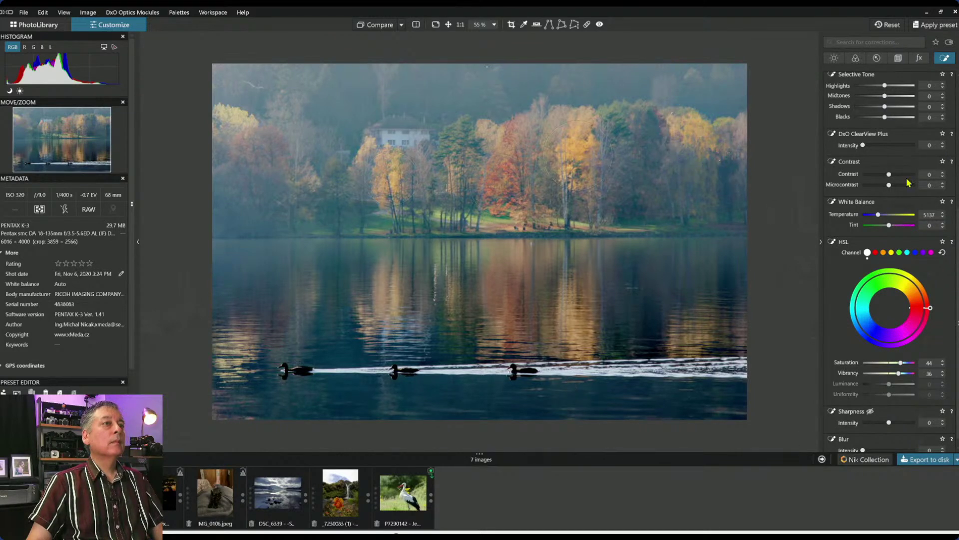
mouse_move(323, 108)
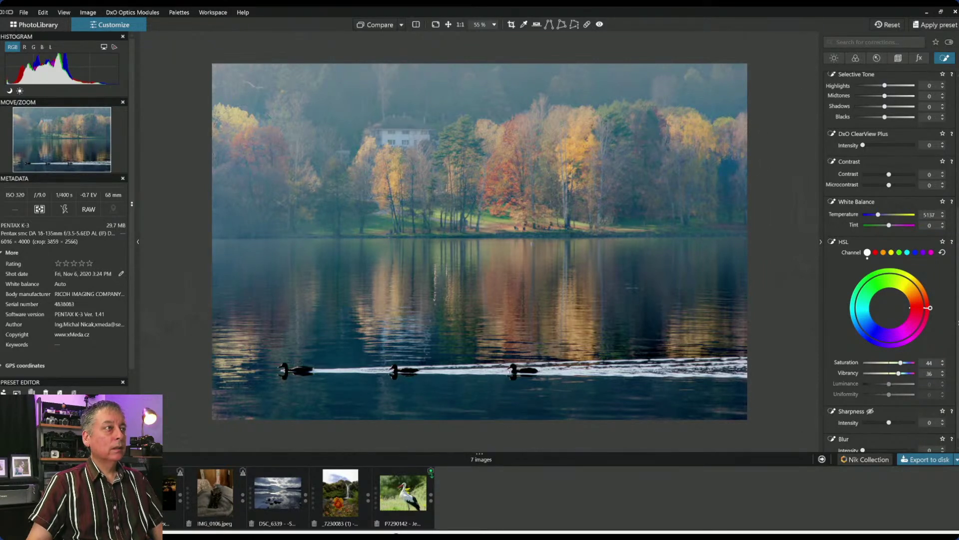
mouse_move(582, 261)
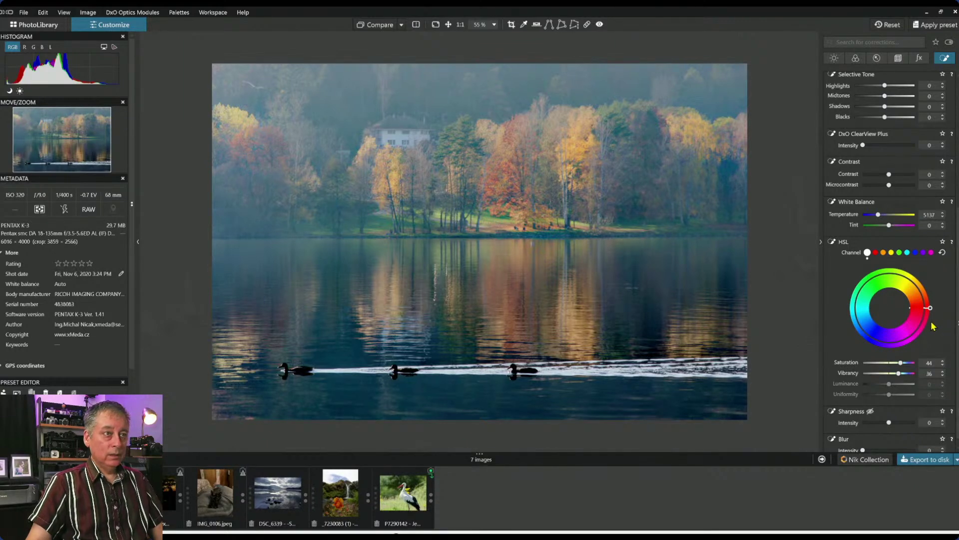
Add a separate control point mask on the hazy right-hand shoreline and set its DxO ClearView Plus intensity to 61.
scroll(848, 184, up, 5)
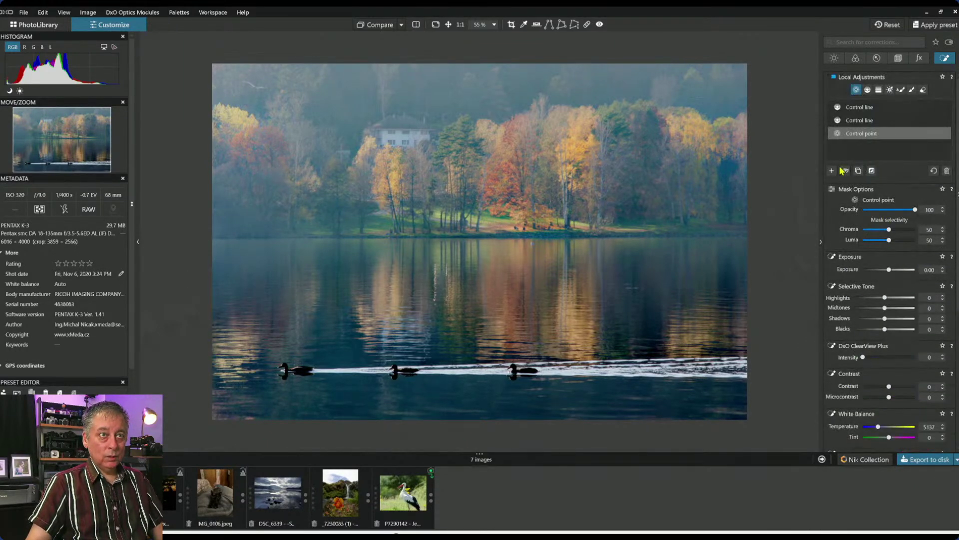
click(718, 223)
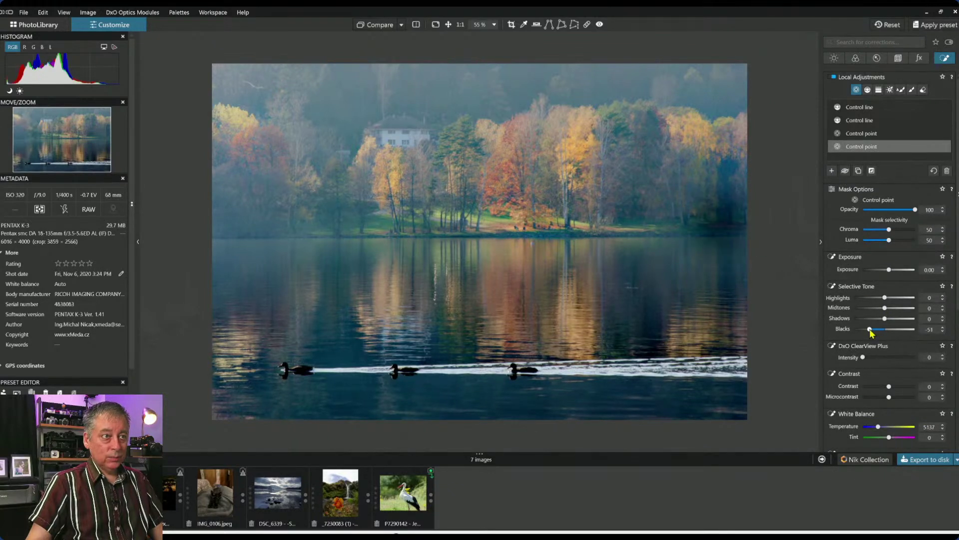
drag(885, 330, 896, 357)
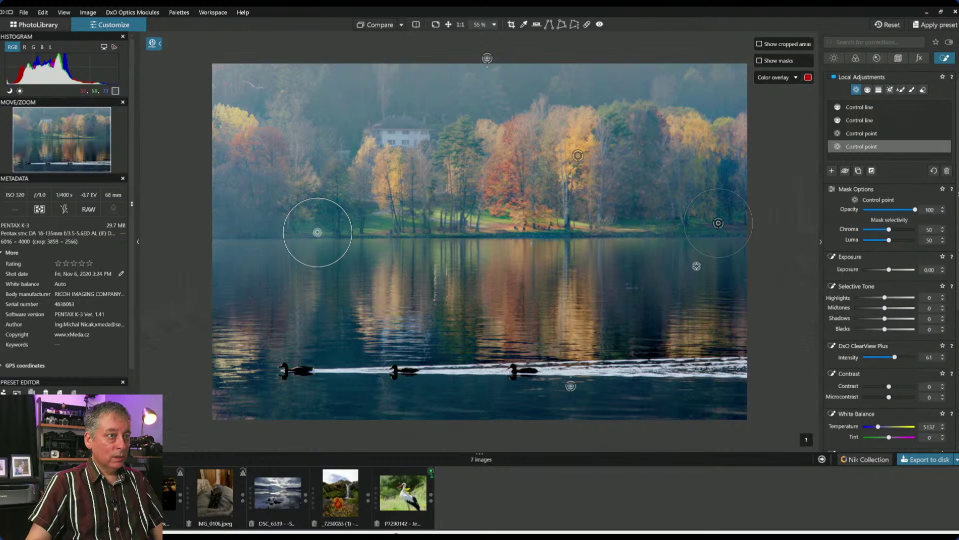
Extend the haze mask with points on the left shoreline and both sides of the water, and reduce its ClearView Plus intensity to 46.
click(684, 265)
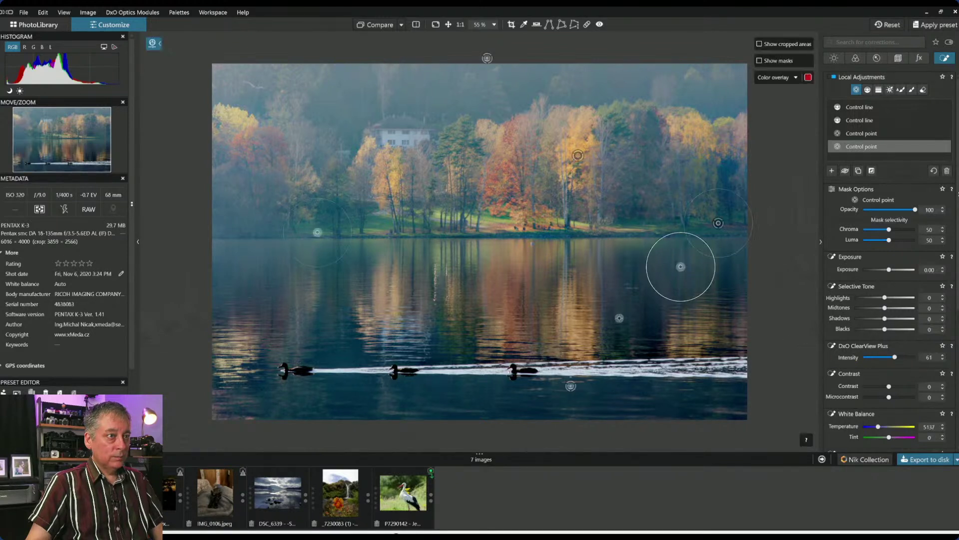
click(365, 272)
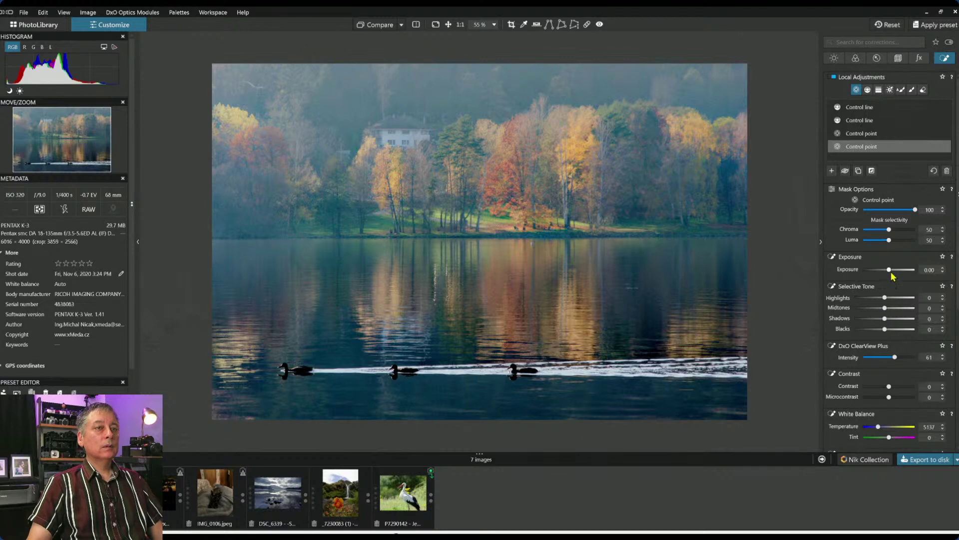
drag(891, 272, 892, 273)
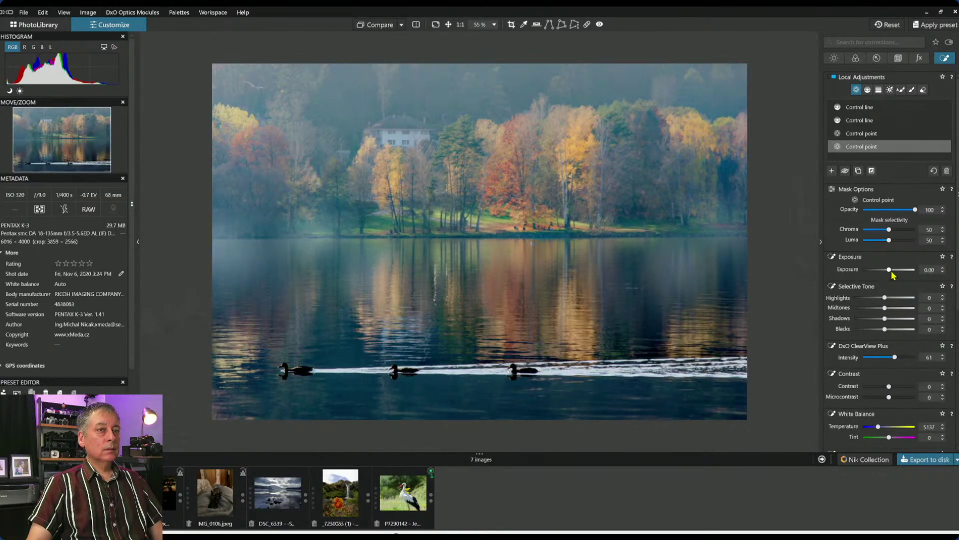
mouse_move(894, 357)
mouse_down()
mouse_move(880, 358)
mouse_move(902, 359)
mouse_move(894, 360)
mouse_up()
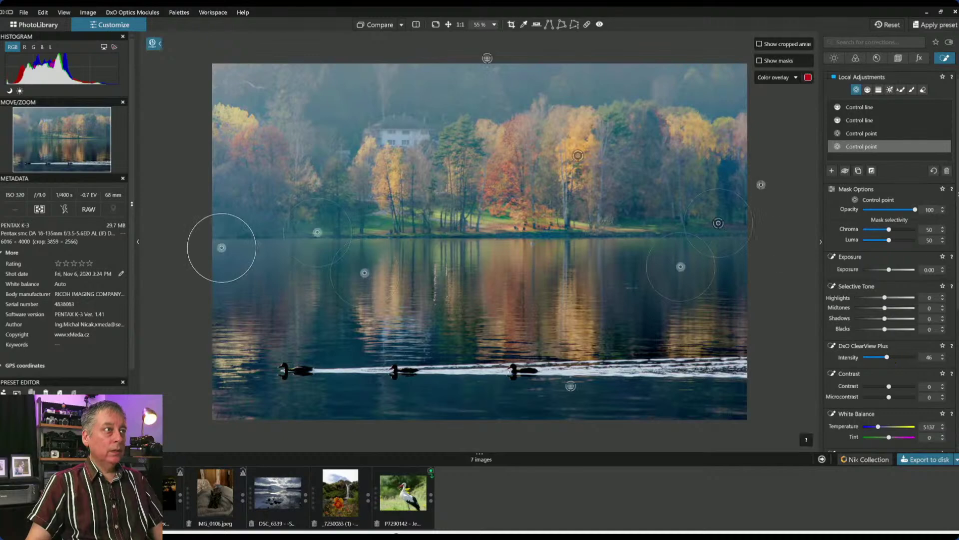
Create a new control point mask on the rightmost duck and shrink its area to fit closely around the duck.
click(831, 171)
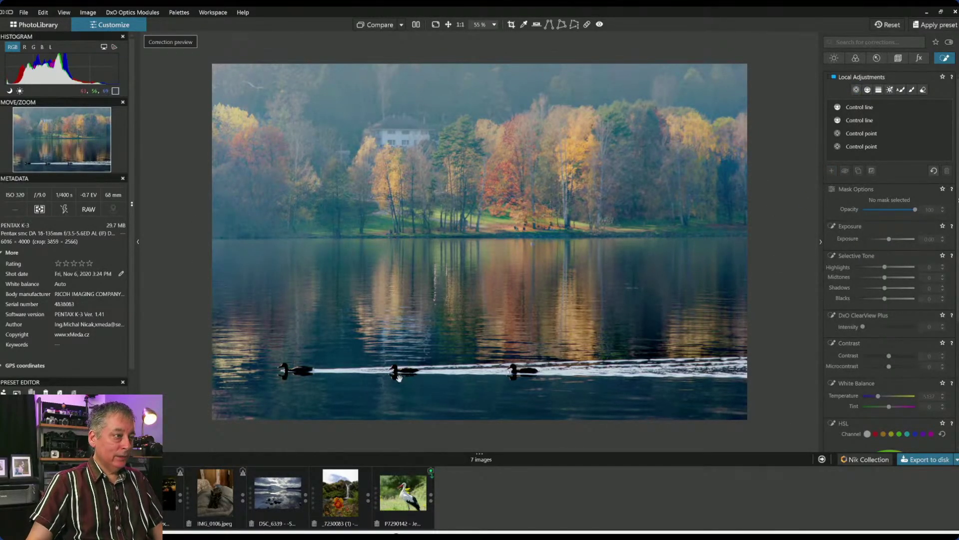
scroll(430, 350, up, 2)
scroll(436, 339, down, 2)
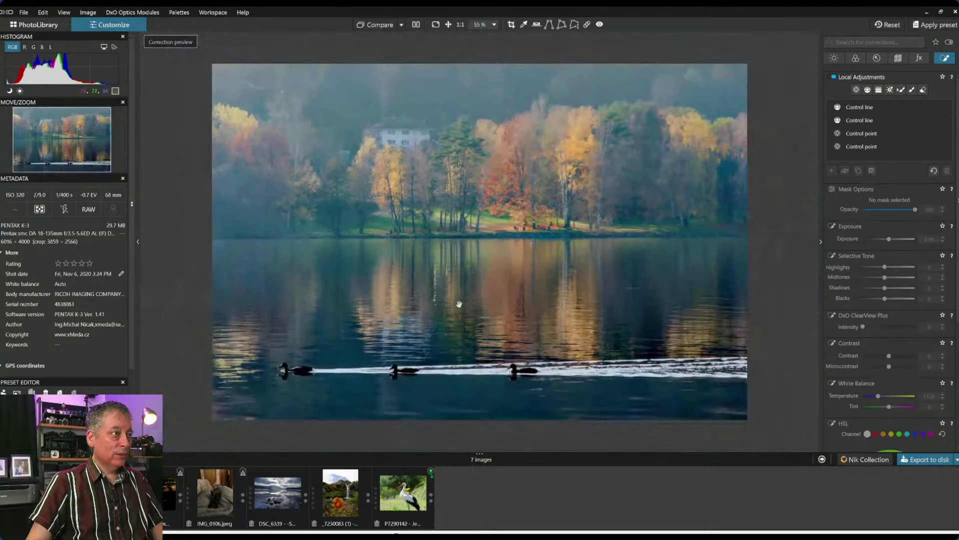
scroll(493, 375, down, 2)
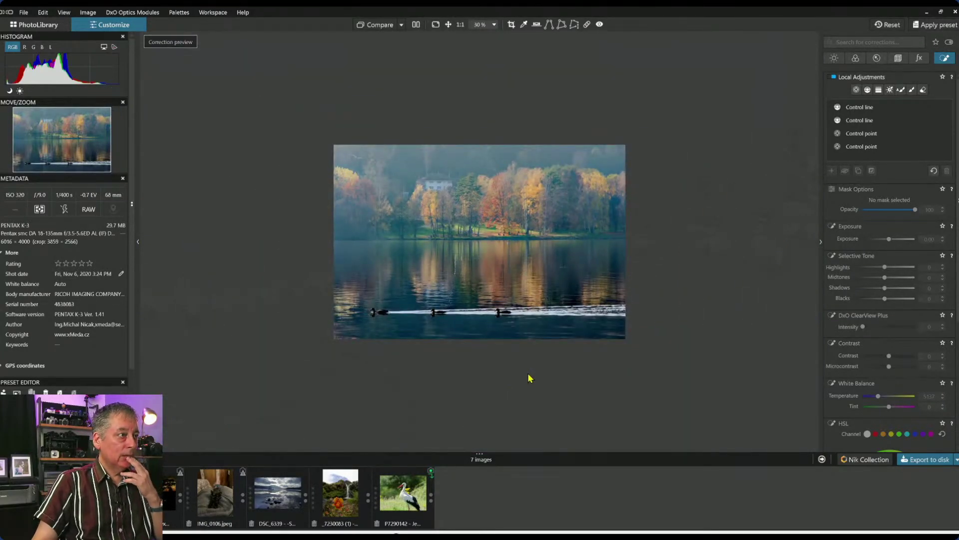
scroll(529, 375, up, 2)
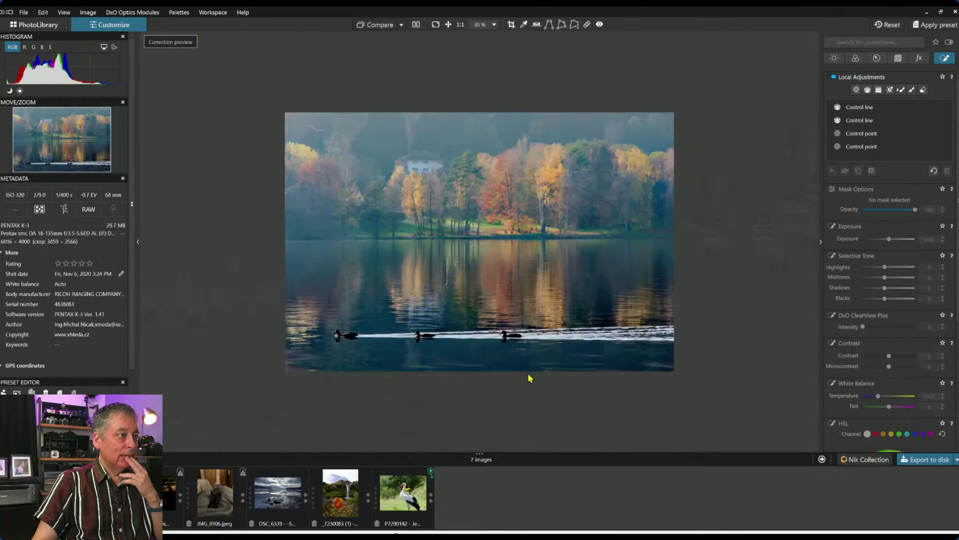
click(856, 89)
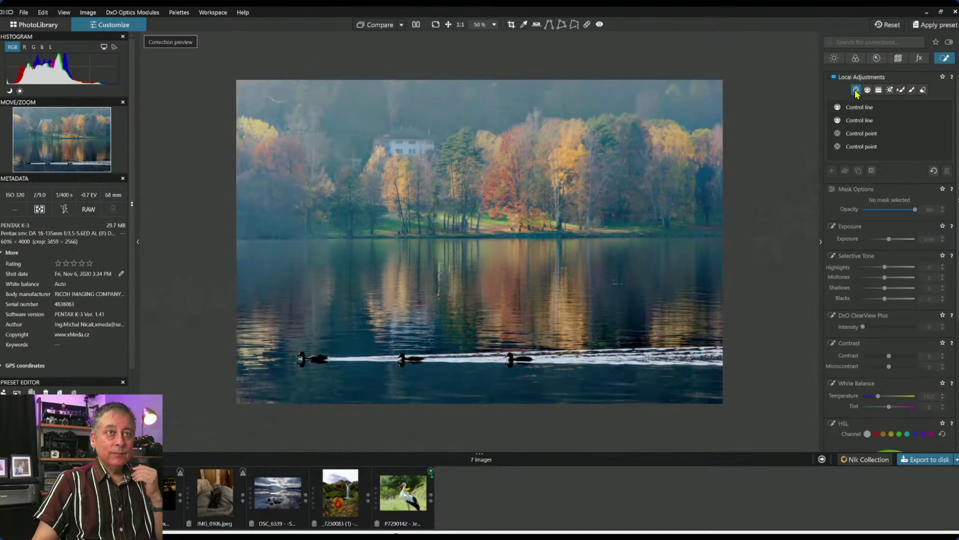
scroll(531, 405, up, 3)
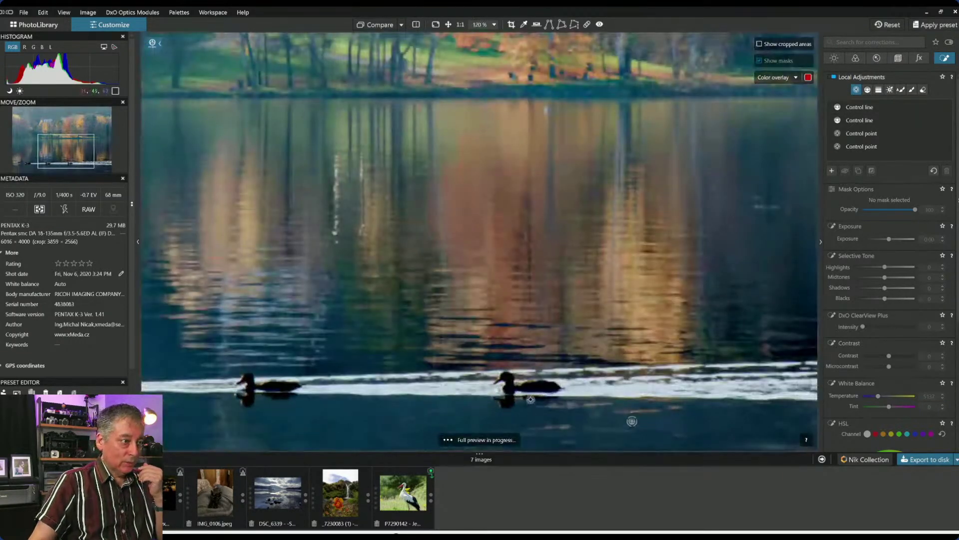
click(513, 386)
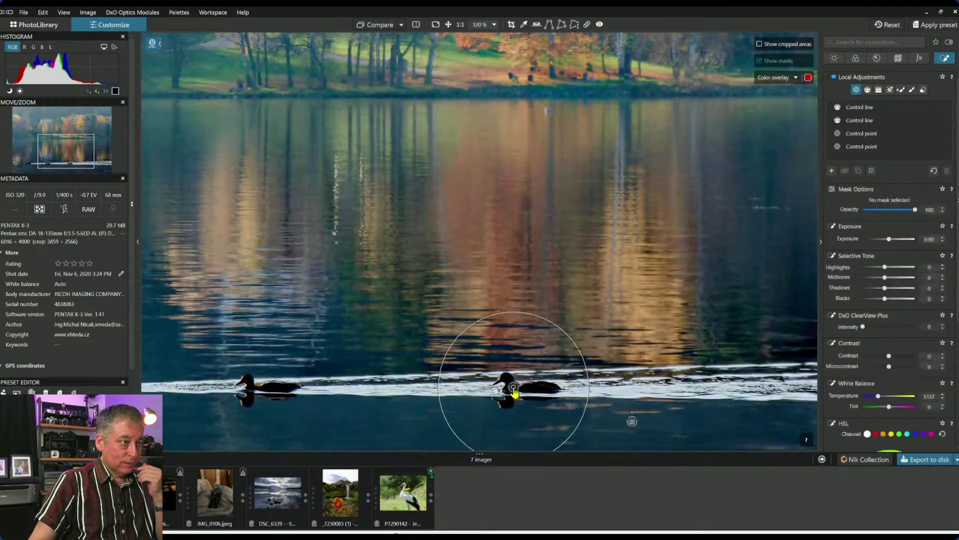
drag(555, 324, 538, 356)
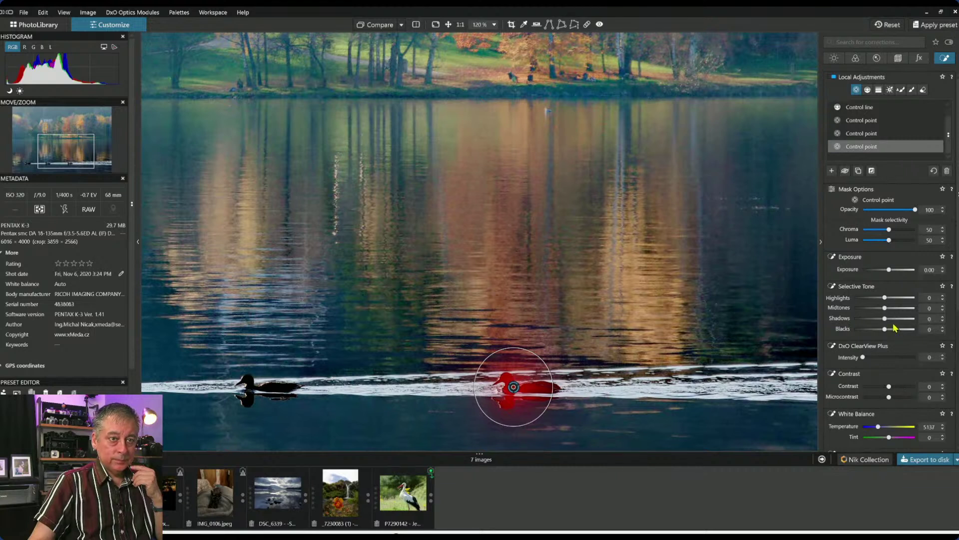
Raise the duck mask's Exposure to 1.60, nudging the control point's position on the duck's body.
drag(889, 270, 900, 272)
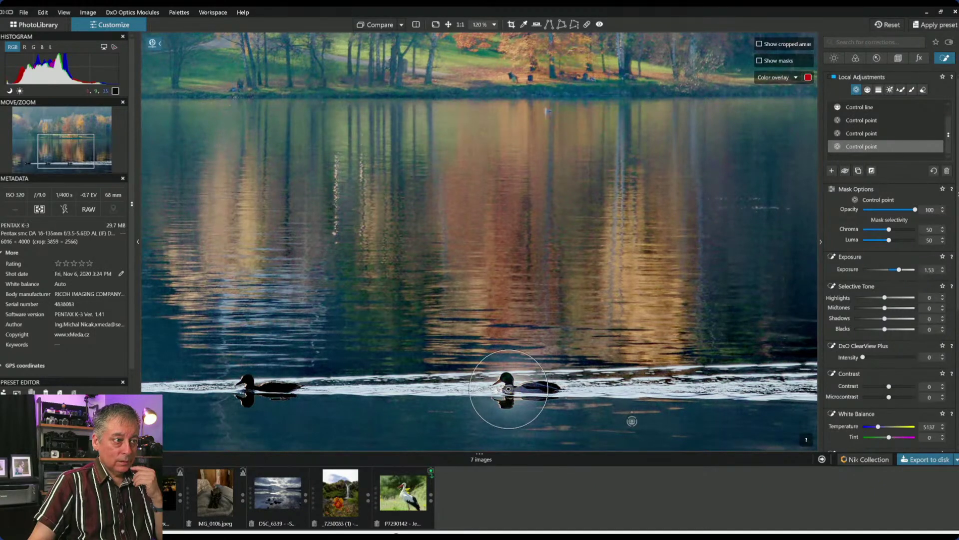
drag(508, 389, 511, 389)
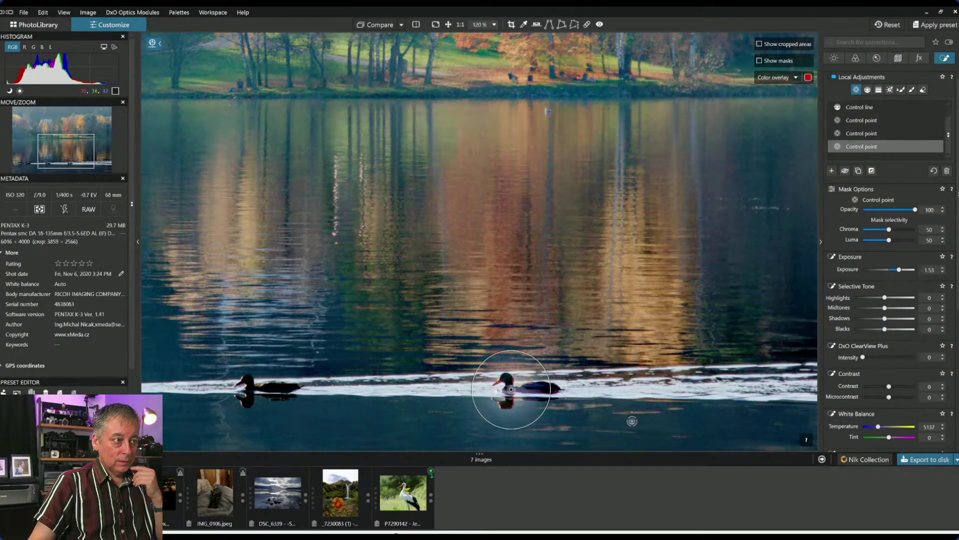
scroll(512, 393, down, 4)
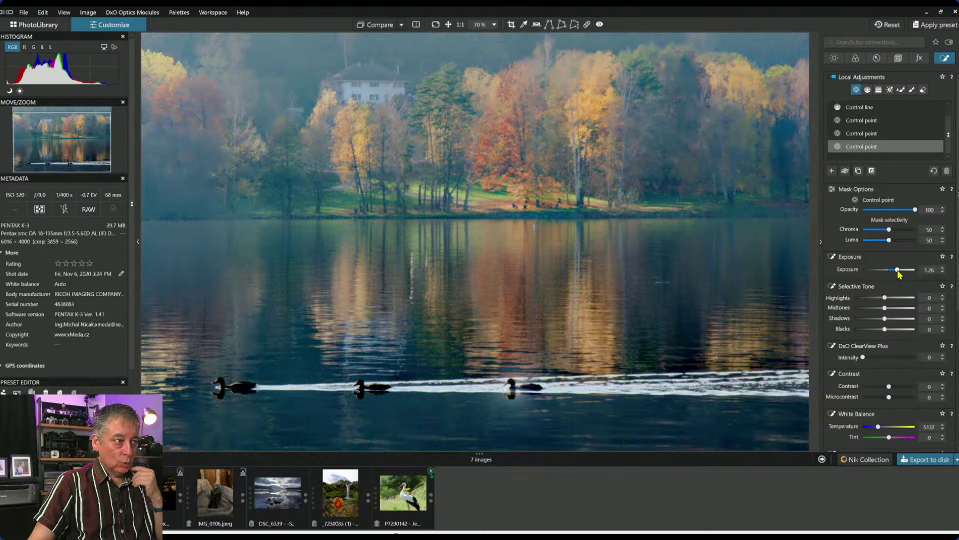
drag(899, 274, 899, 279)
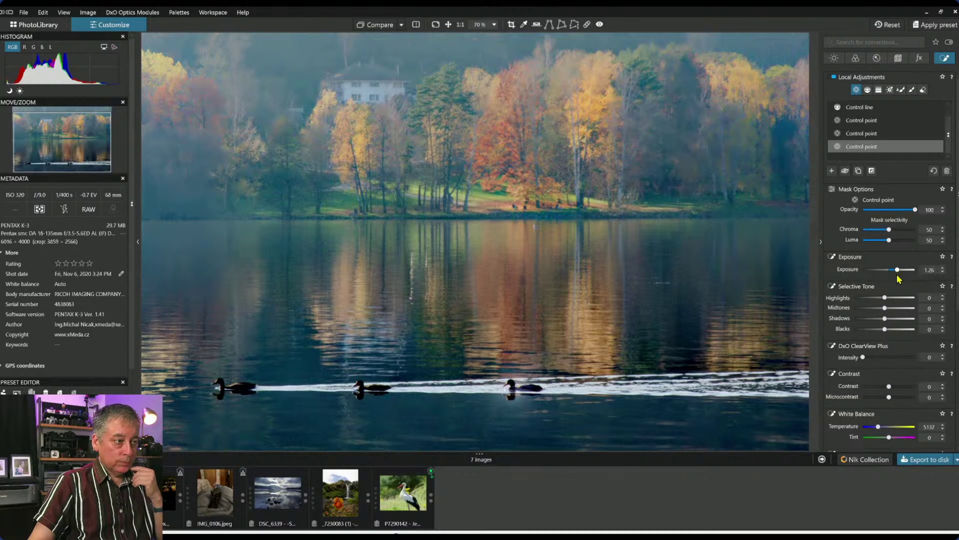
click(897, 358)
click(864, 357)
drag(900, 272, 899, 271)
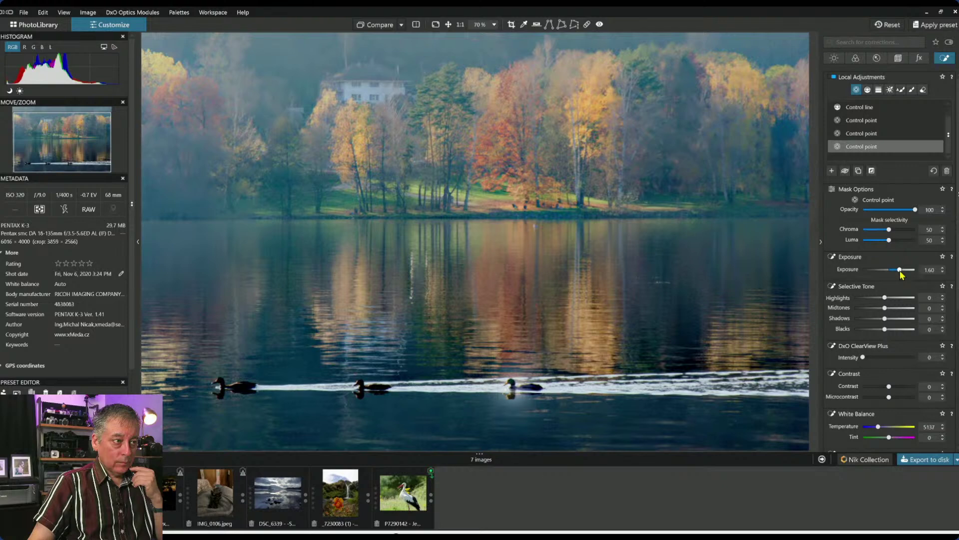
Try to protect the water just below the rightmost duck from the brightening with a negative control point of reduced size.
scroll(548, 404, up, 2)
scroll(538, 423, up, 2)
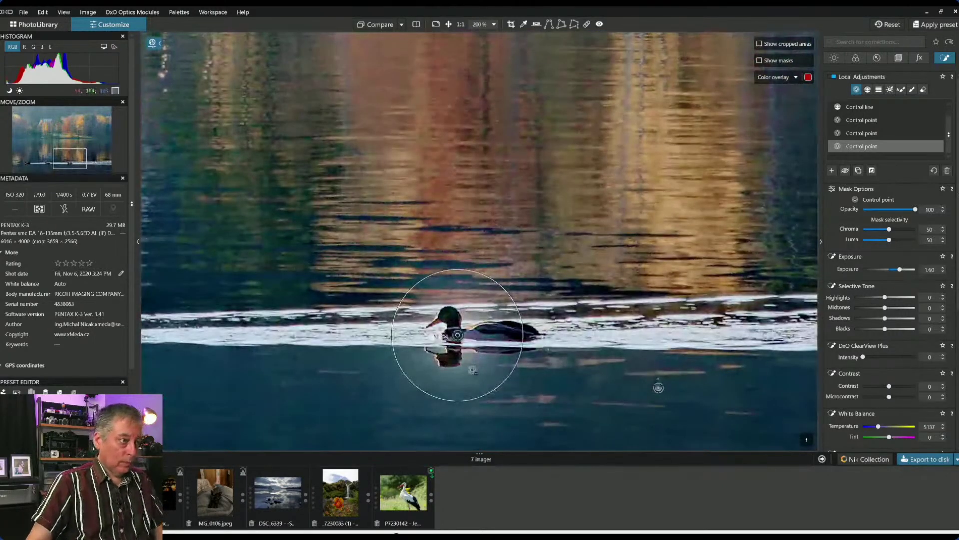
click(468, 360)
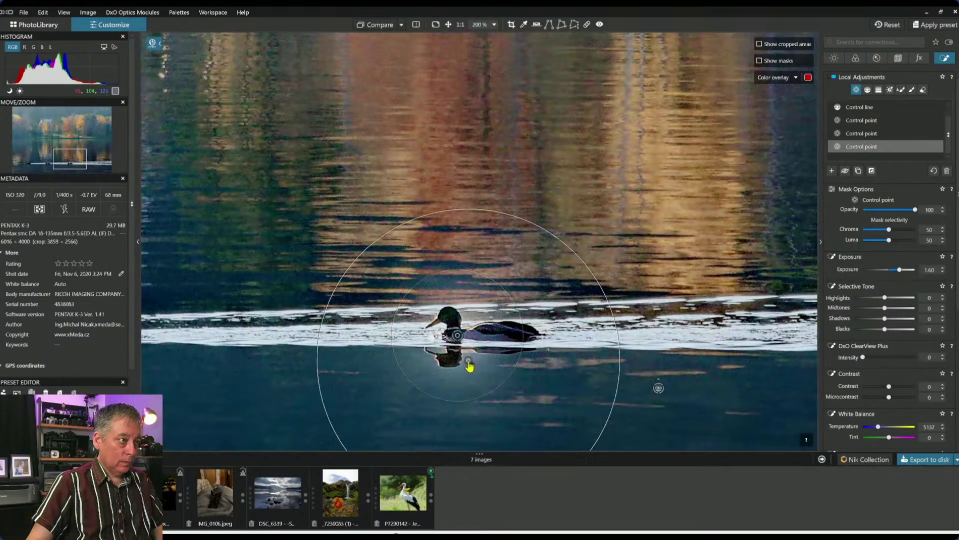
drag(545, 230, 533, 307)
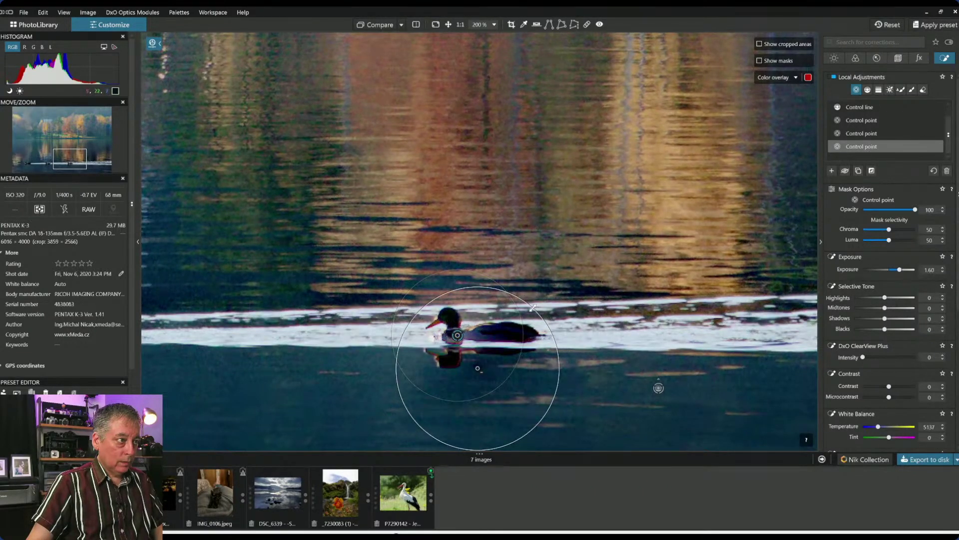
Extend the duck mask with points on the middle and left ducks, set Luma selectivity to 63, and reposition the rightmost duck's point.
scroll(632, 379, down, 2)
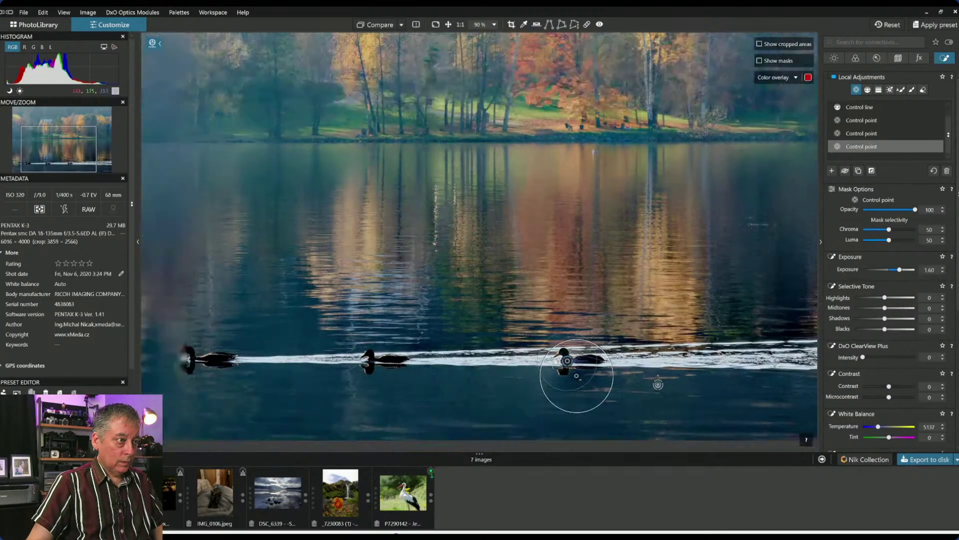
scroll(598, 383, down, 1)
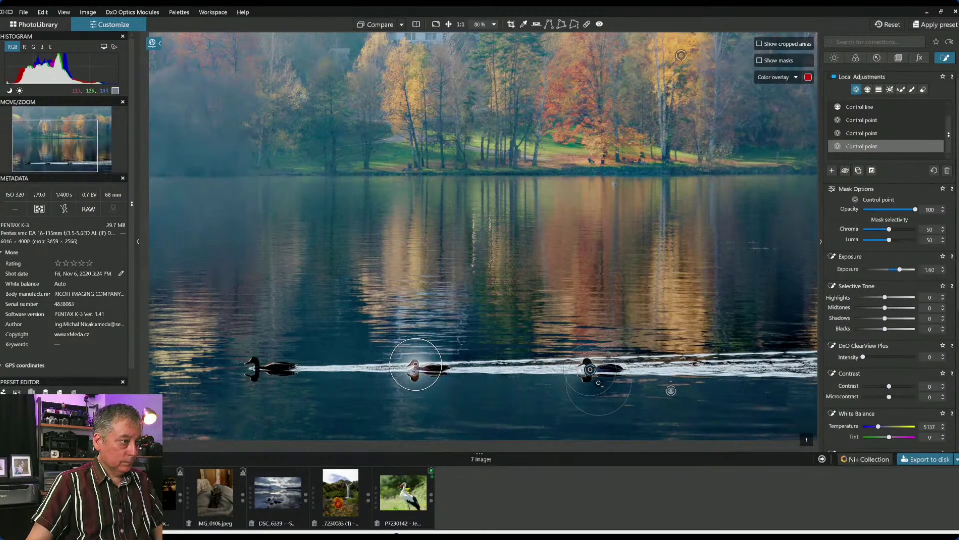
drag(421, 371, 415, 367)
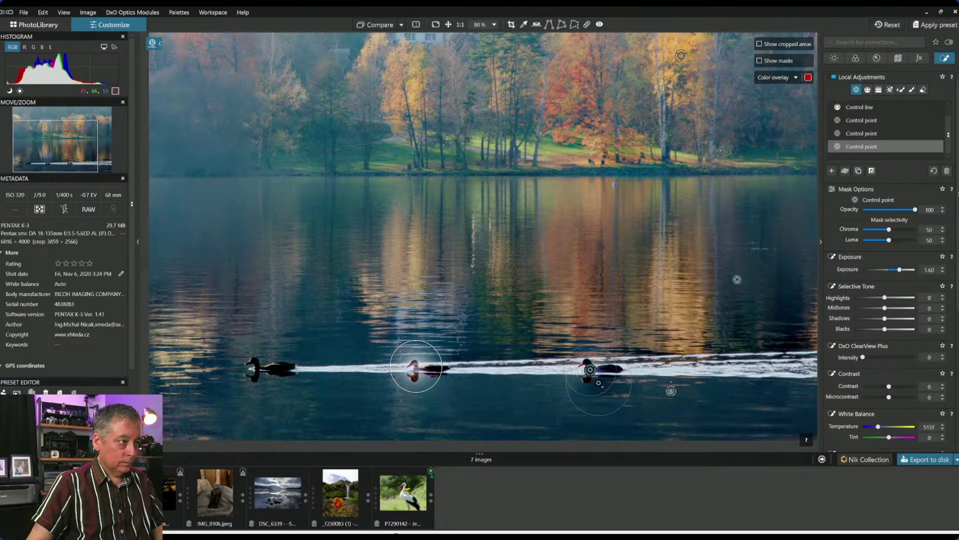
drag(889, 240, 894, 240)
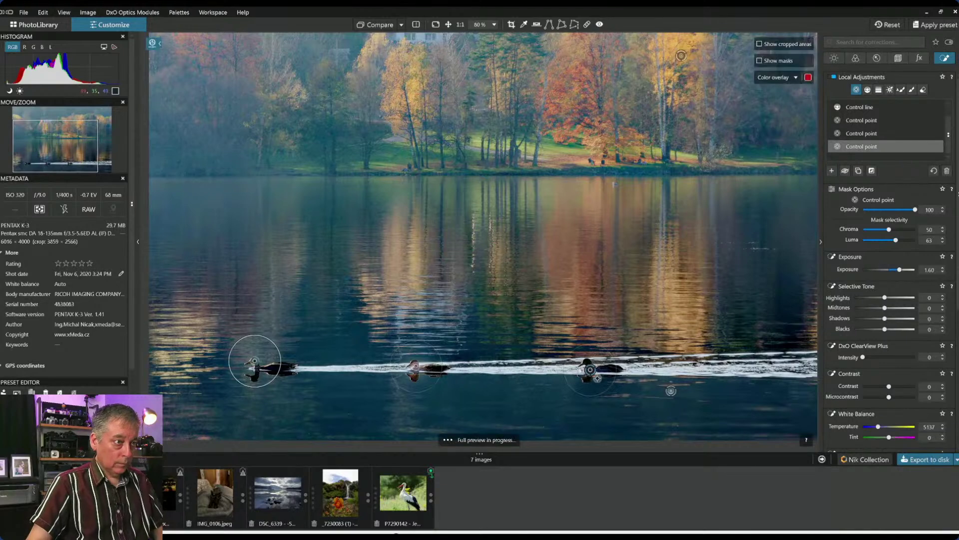
drag(590, 370, 596, 352)
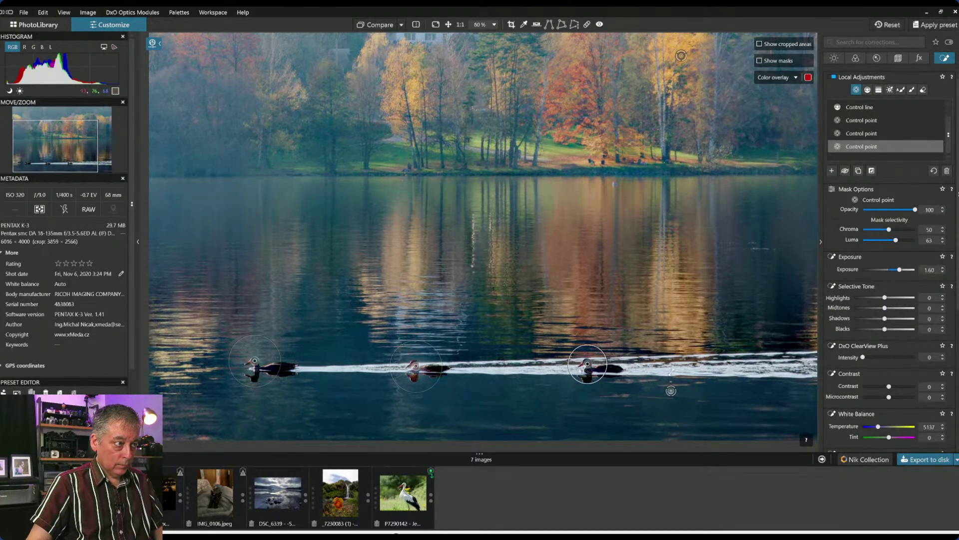
Set the duck mask's Highlights to 50 and fine-tune the rightmost duck's control point on its head.
key(ctrl+0)
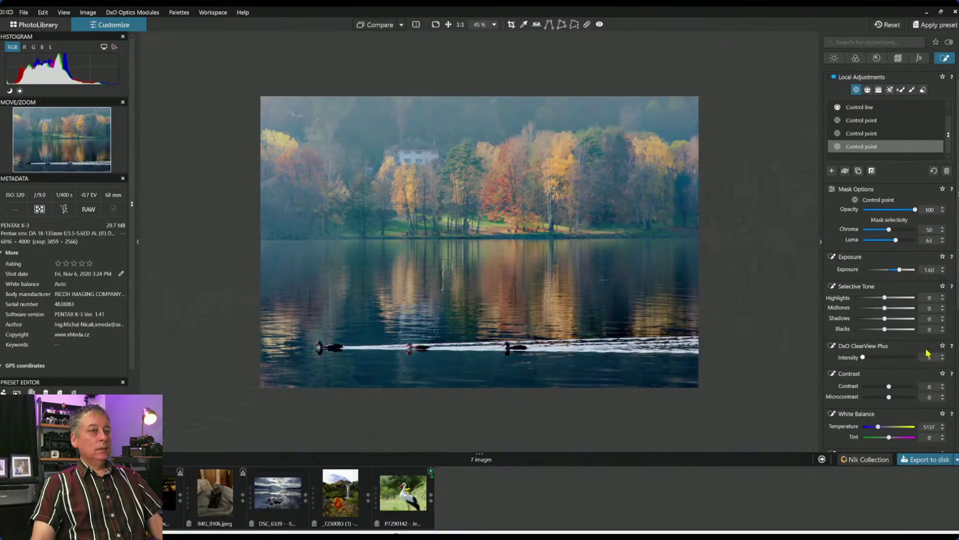
drag(885, 298, 899, 299)
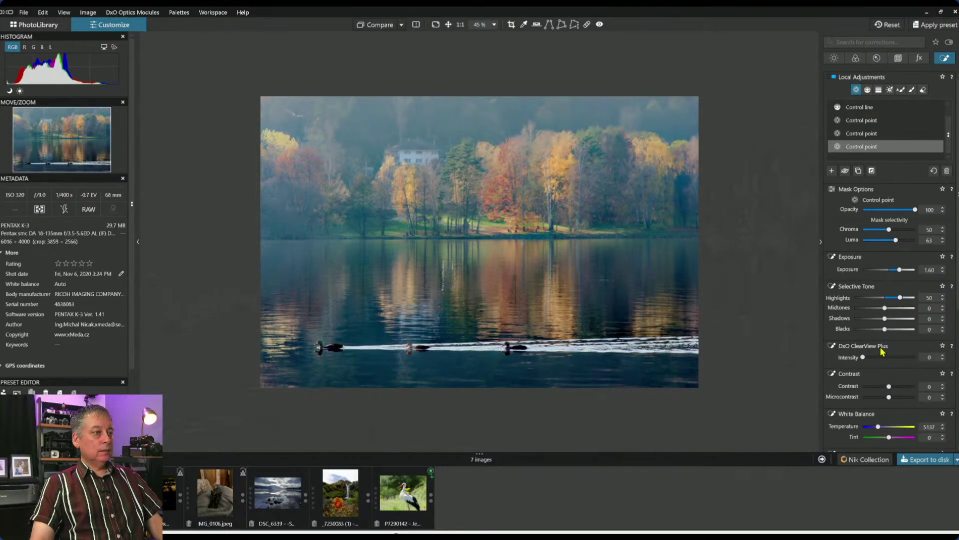
scroll(497, 315, up, 3)
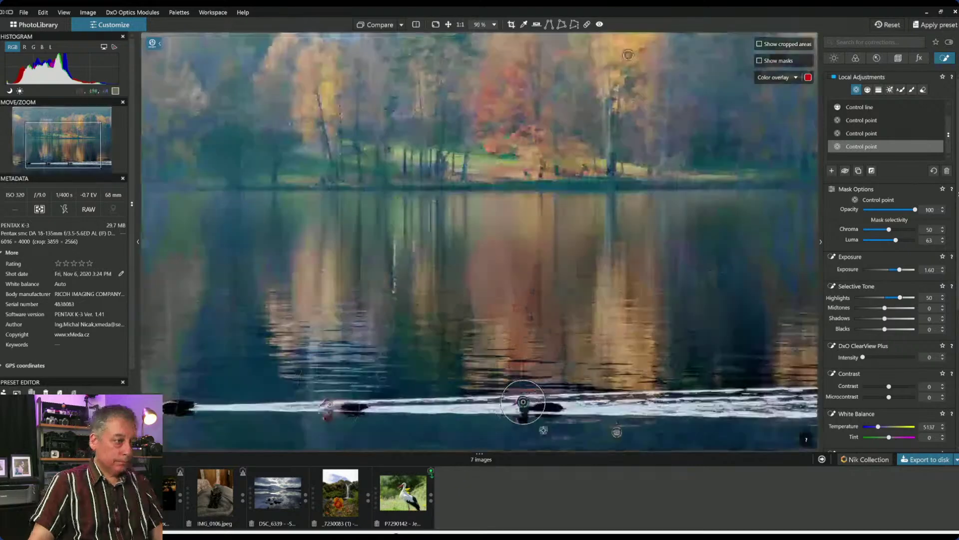
scroll(538, 435, up, 3)
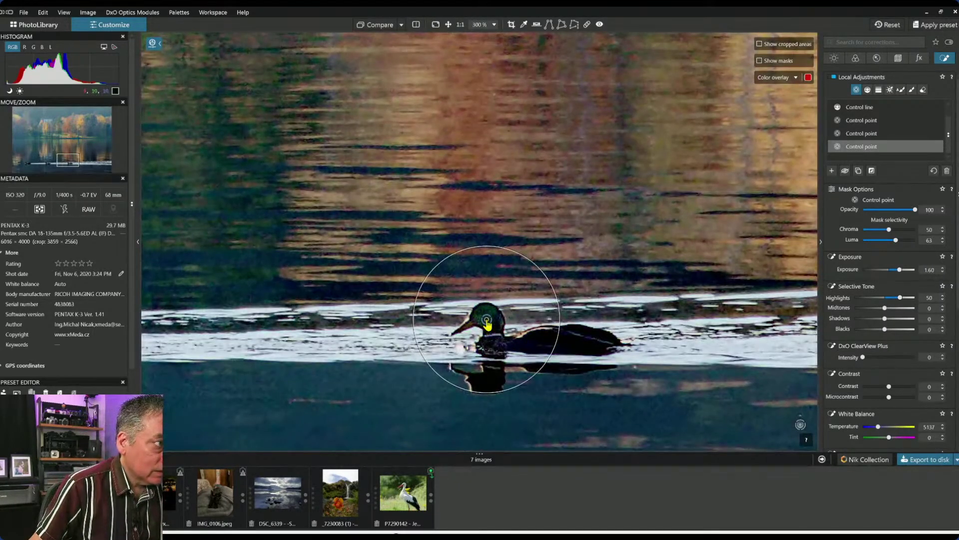
drag(486, 319, 480, 320)
Shrink the middle duck's control point area around its head and enlarge the rightmost duck's area.
scroll(480, 325, down, 5)
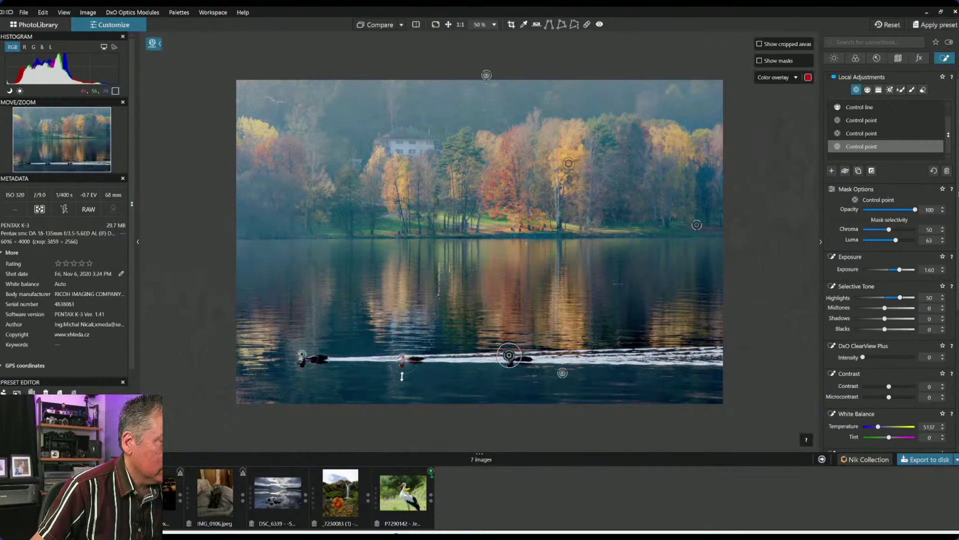
scroll(380, 395, up, 4)
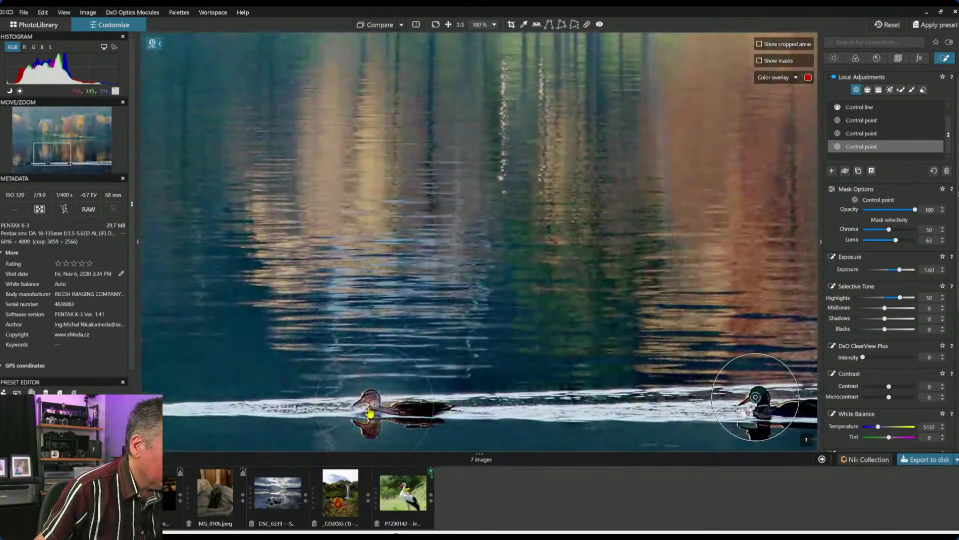
click(371, 400)
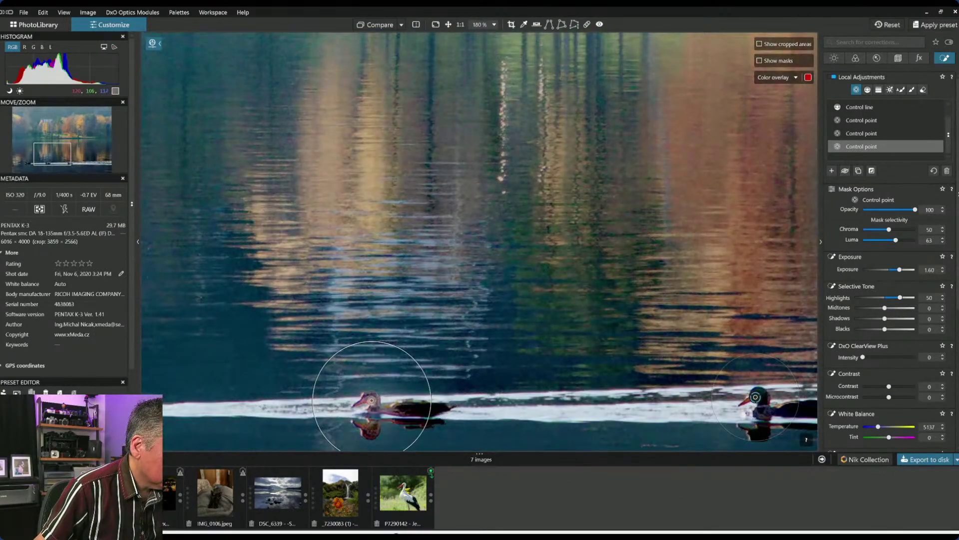
drag(378, 342, 377, 368)
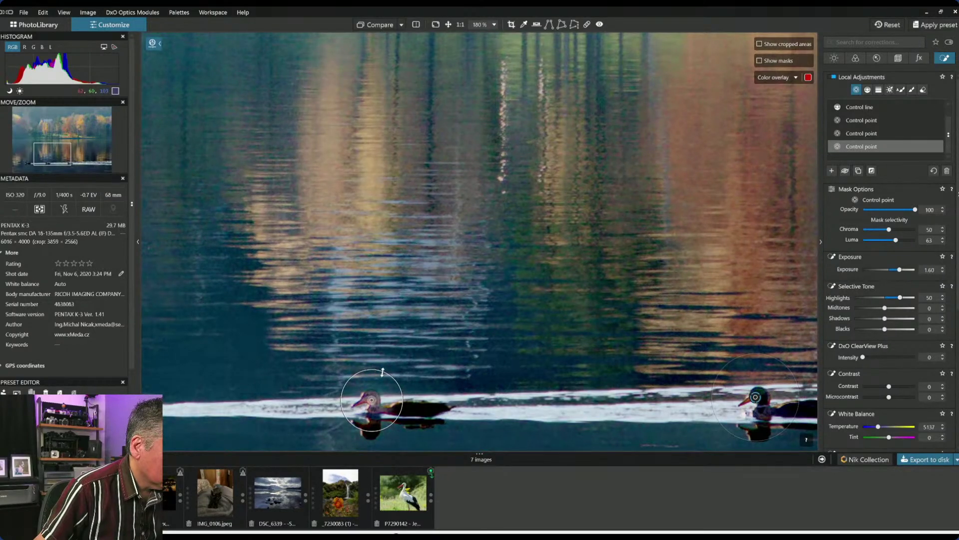
drag(774, 359, 782, 343)
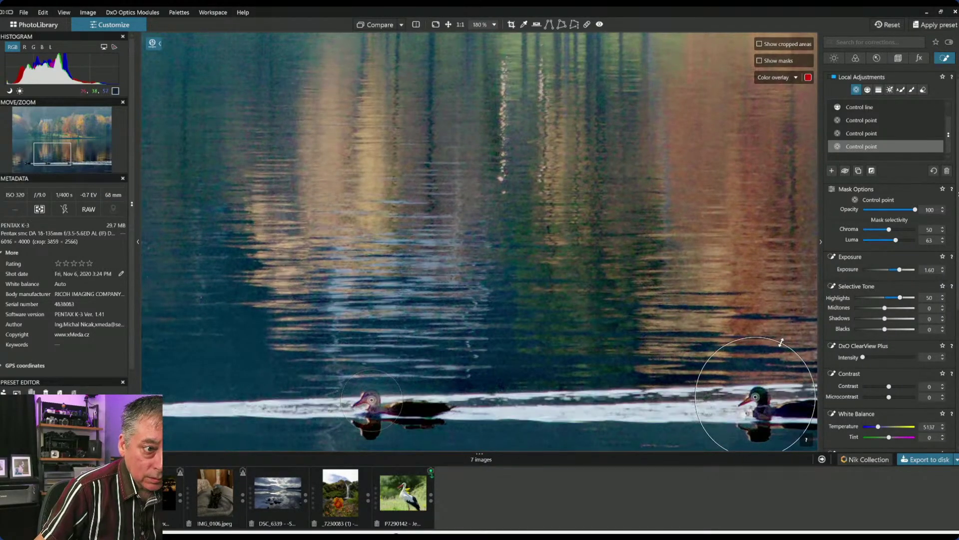
Examine the brightened ducks within the whole photo without mask markers, and reselect the duck control point mask.
scroll(594, 389, down, 2)
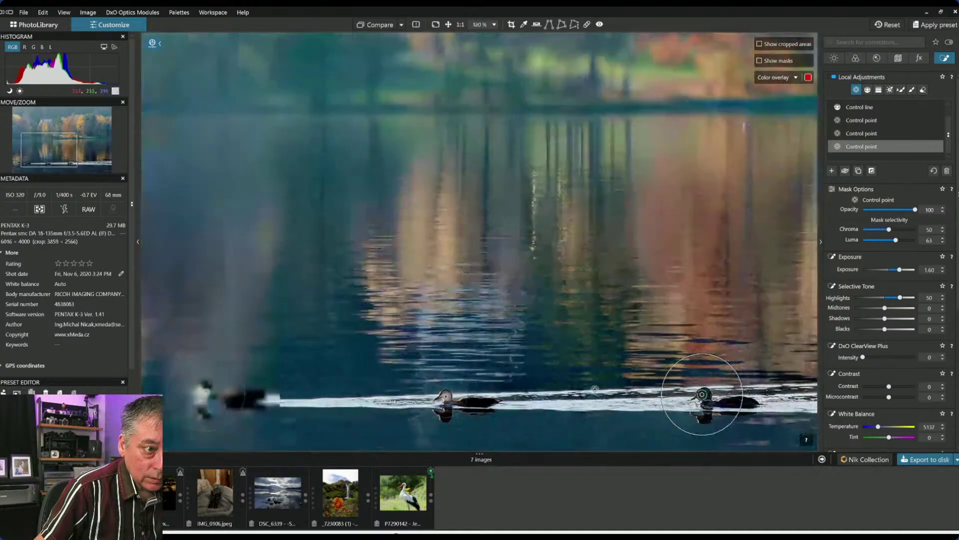
scroll(595, 388, down, 1)
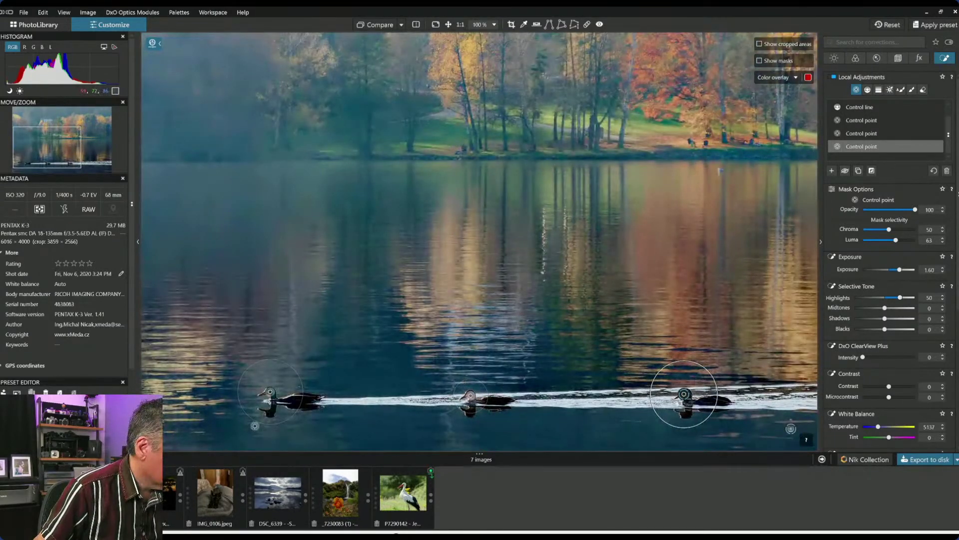
scroll(421, 383, down, 1)
key(Escape)
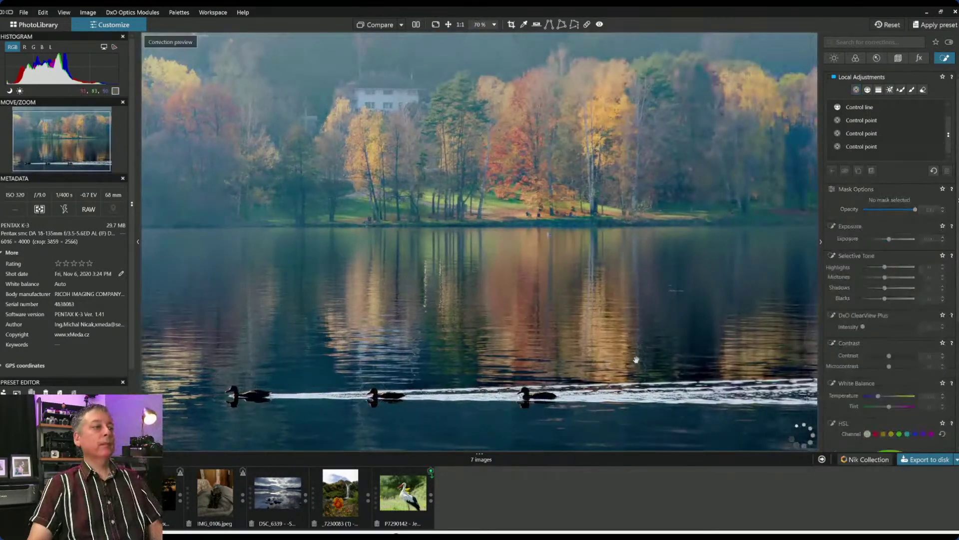
scroll(672, 376, down, 1)
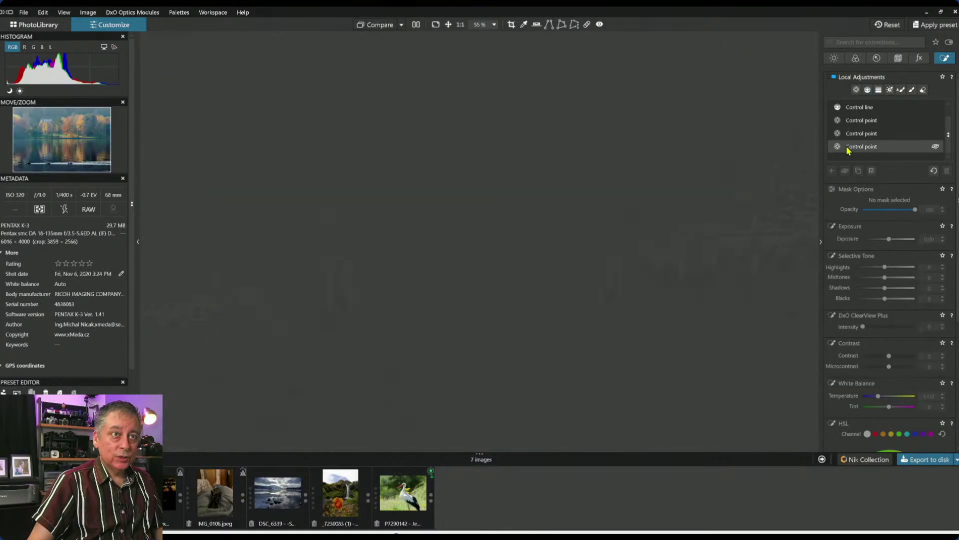
click(846, 146)
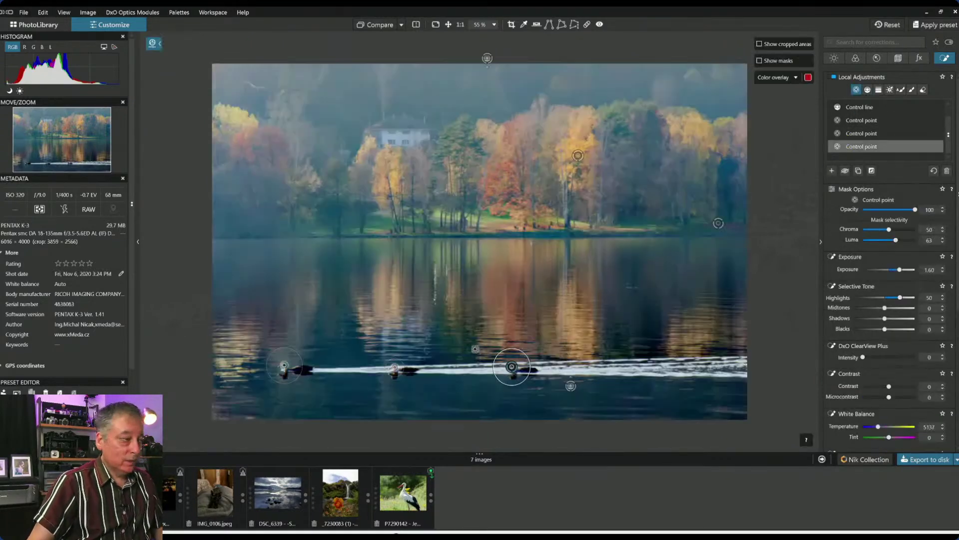
Fine-tune the middle duck's control point position and area around its head, and deselect the mask.
scroll(363, 403, up, 3)
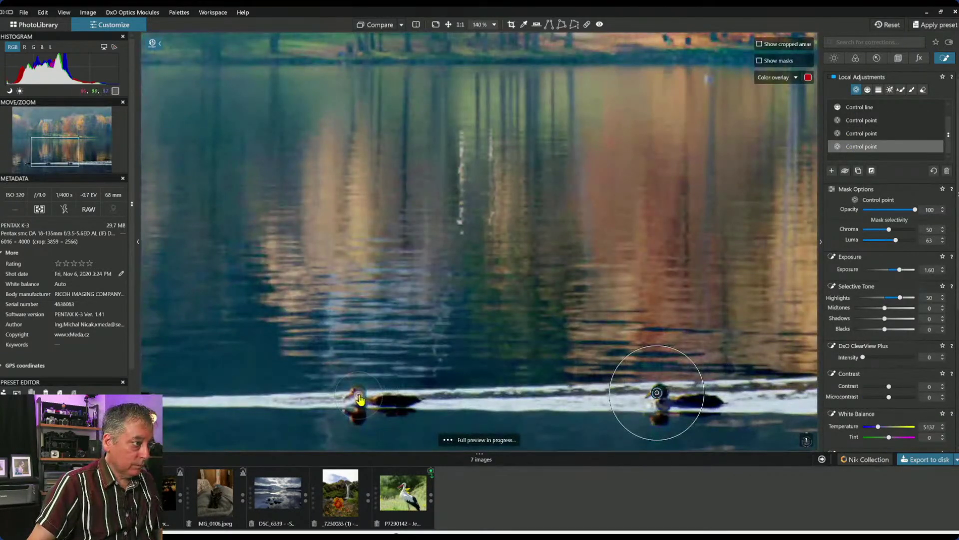
click(362, 400)
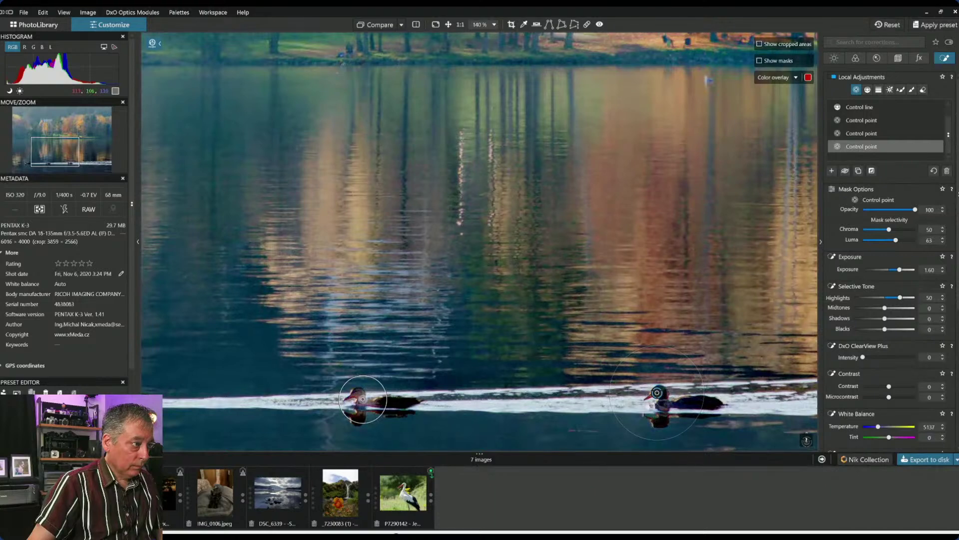
drag(362, 400, 372, 376)
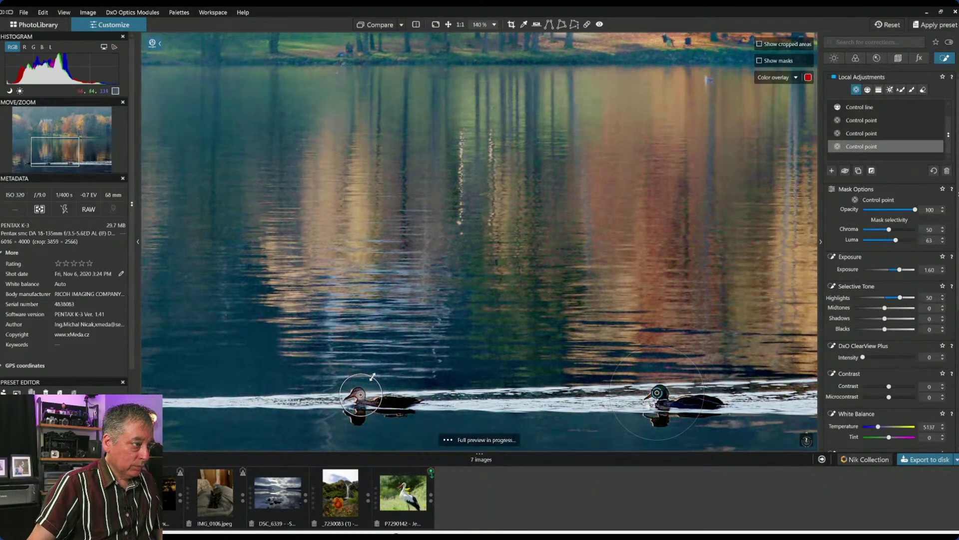
scroll(372, 376, down, 5)
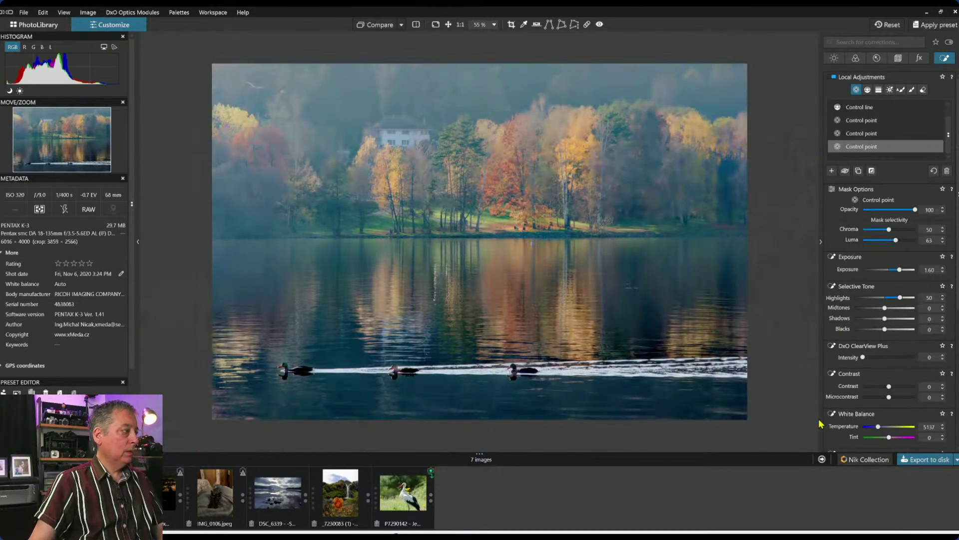
key(Escape)
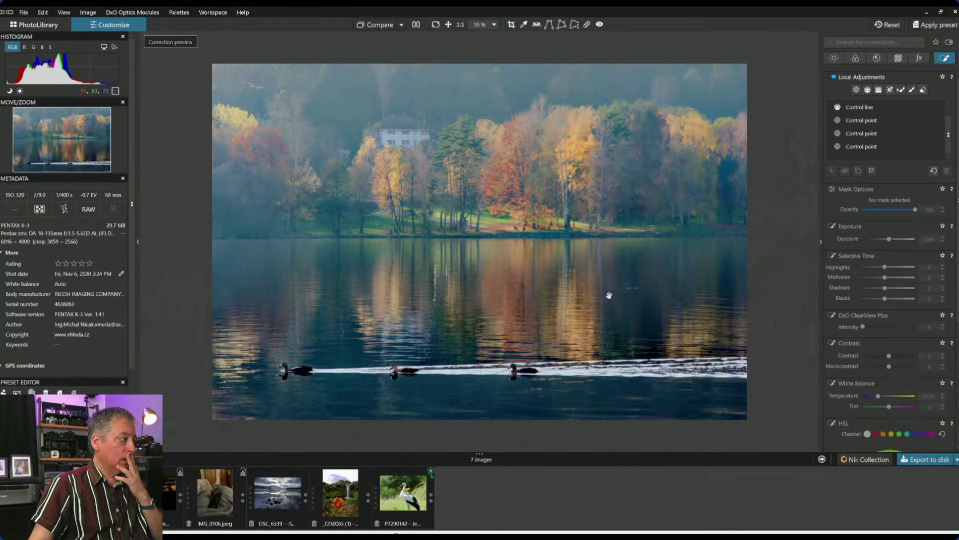
Create a separate control point mask on the middle duck's head.
scroll(609, 294, down, 1)
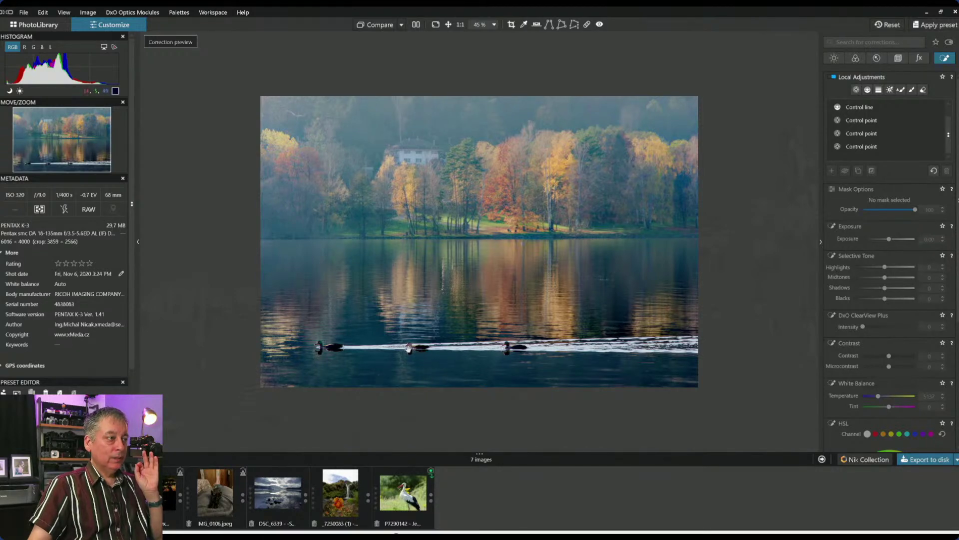
scroll(408, 352, up, 2)
scroll(408, 352, up, 2)
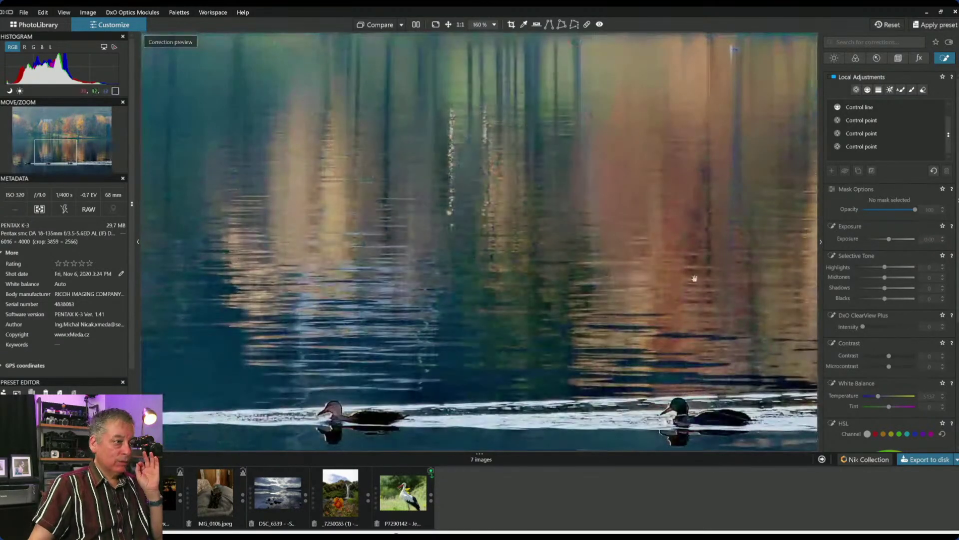
click(862, 147)
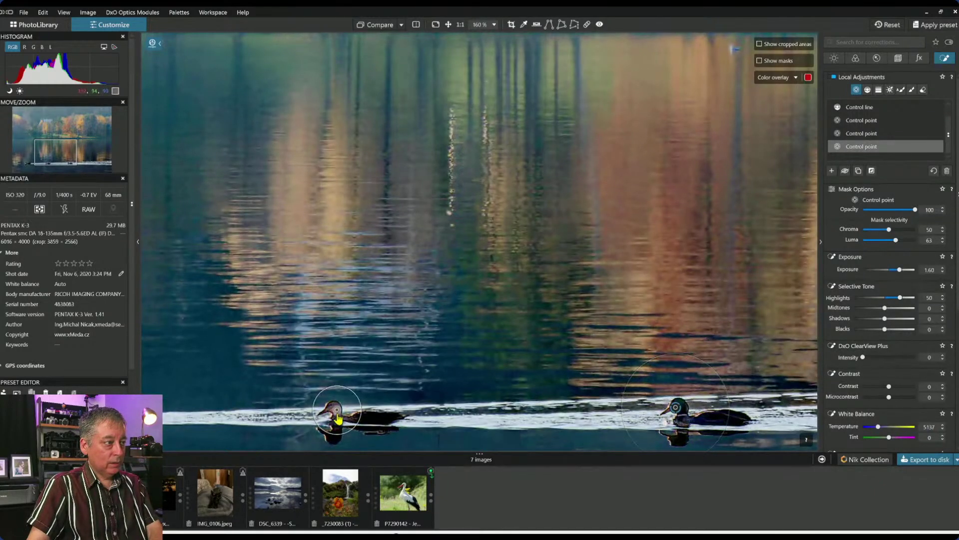
click(832, 171)
click(338, 413)
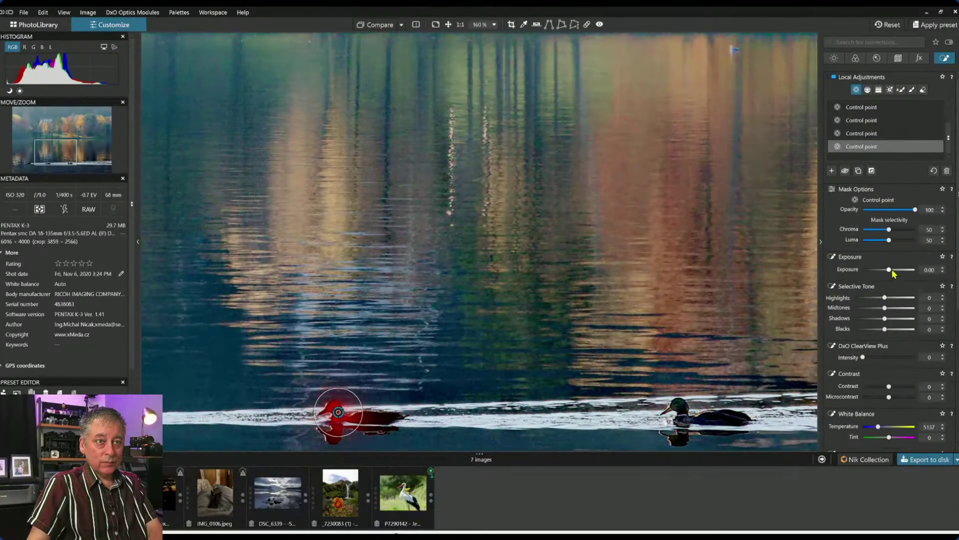
Set the middle duck mask's Exposure to 1.26, Shadows to 21 and Luma selectivity to 60, nudging its control point on the head.
drag(892, 269, 899, 272)
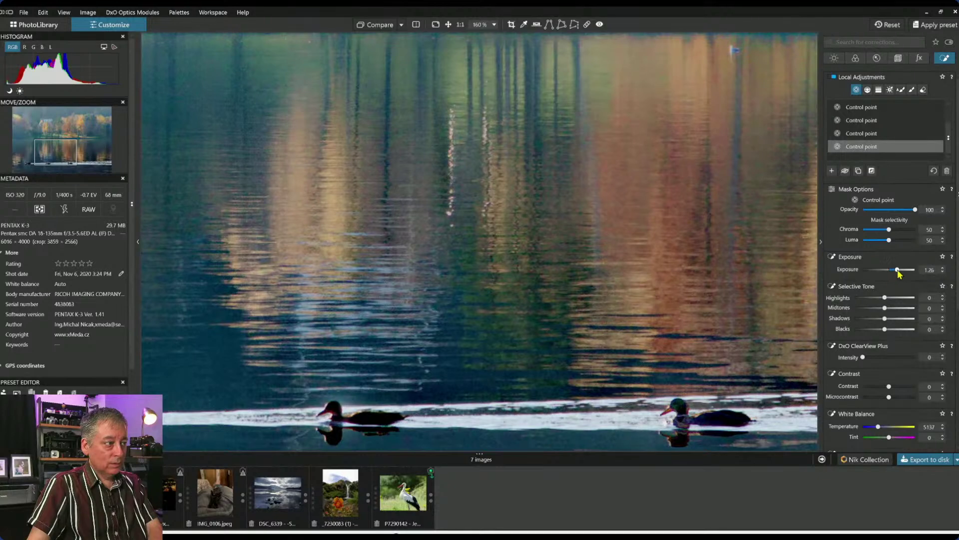
drag(339, 415, 337, 411)
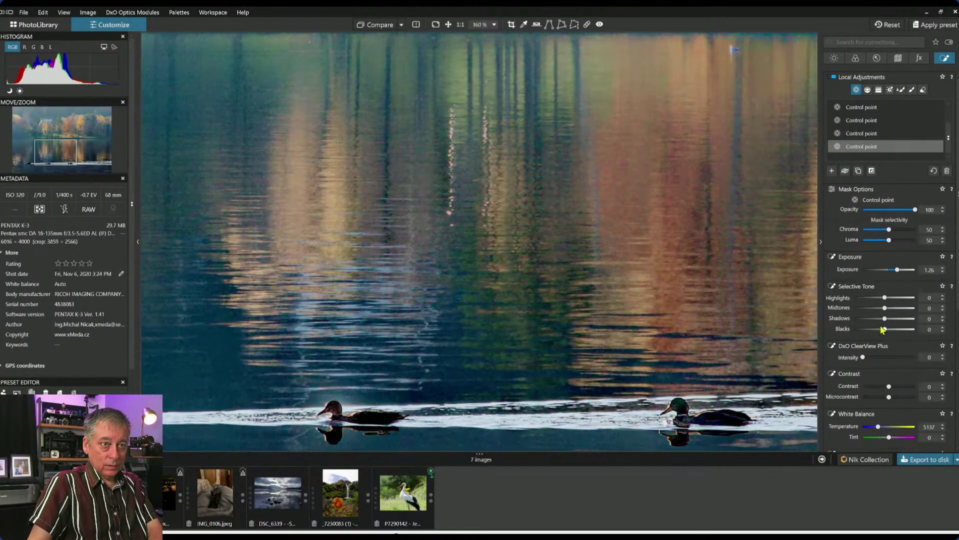
drag(885, 320, 895, 320)
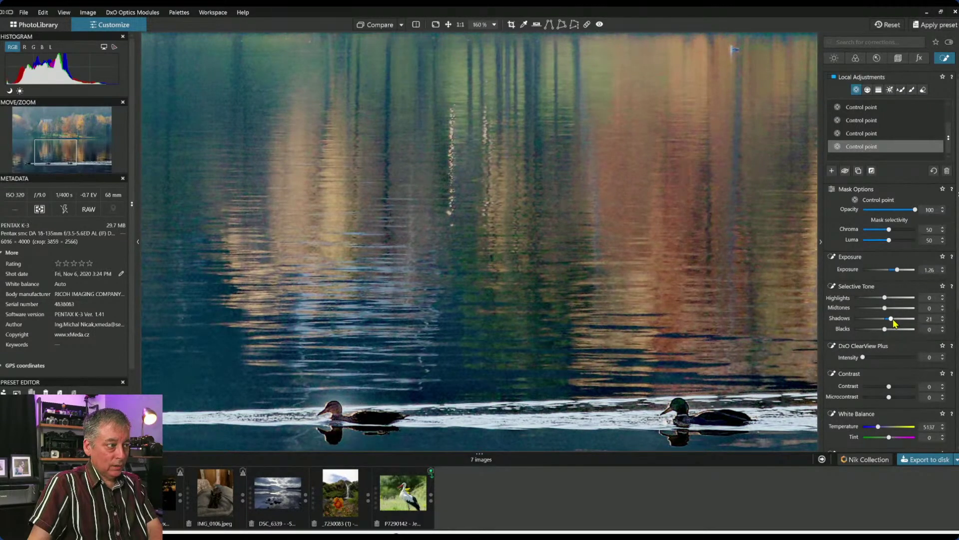
drag(889, 240, 895, 240)
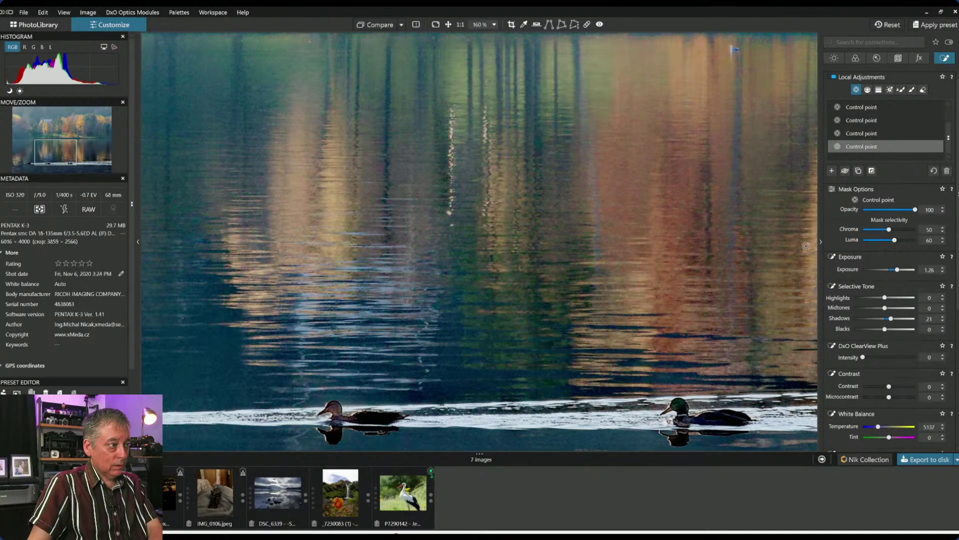
Examine the whole photo without mask markers and compare it with the uncorrected original.
scroll(684, 263, down, 2)
key(Escape)
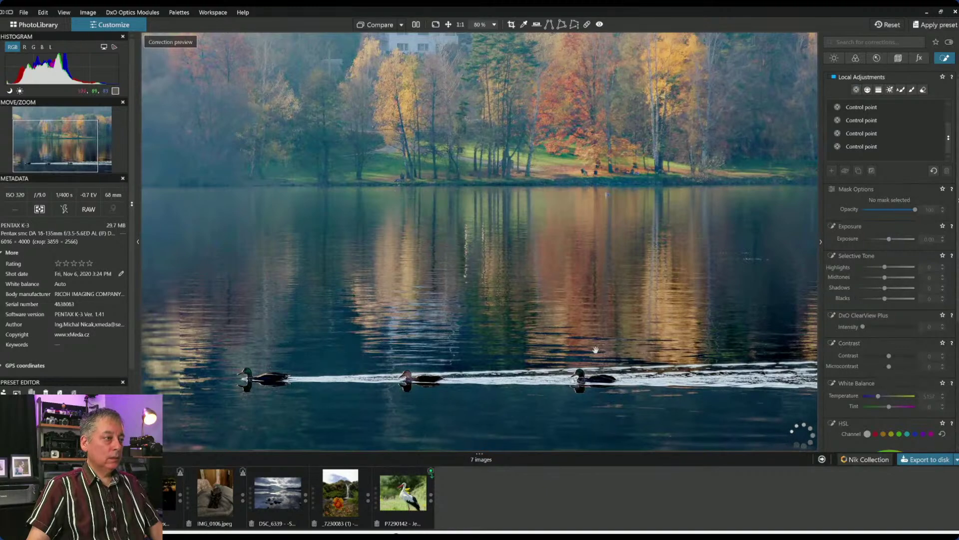
scroll(596, 348, down, 1)
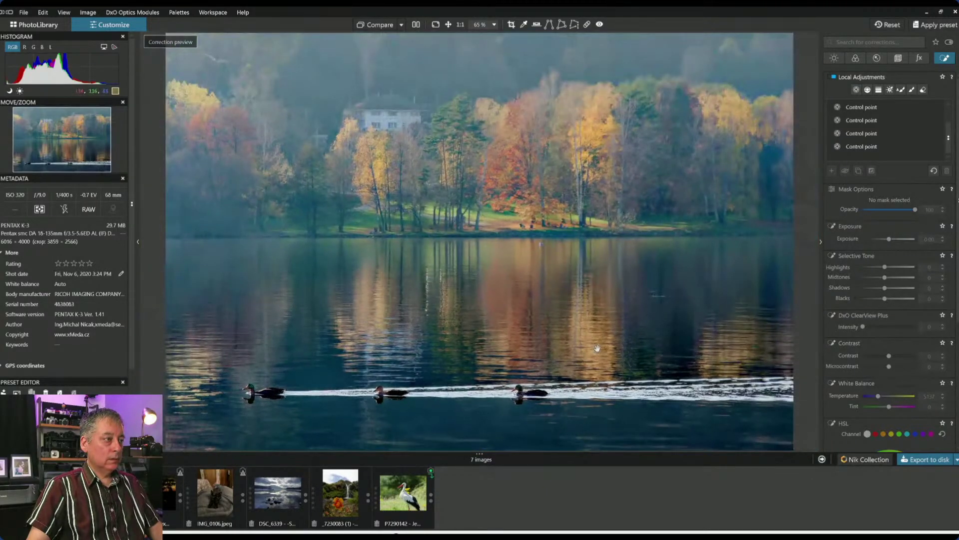
scroll(598, 348, down, 1)
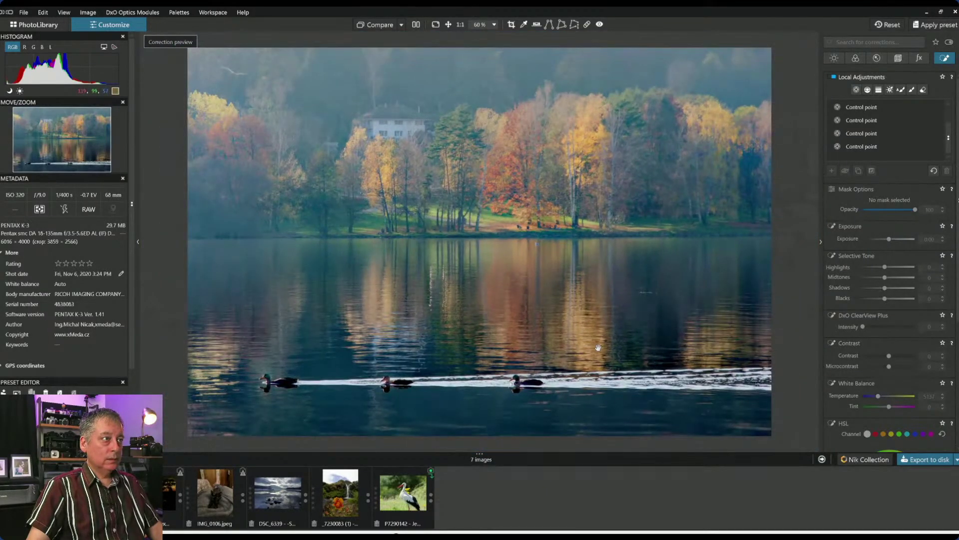
scroll(598, 348, down, 1)
scroll(599, 346, up, 1)
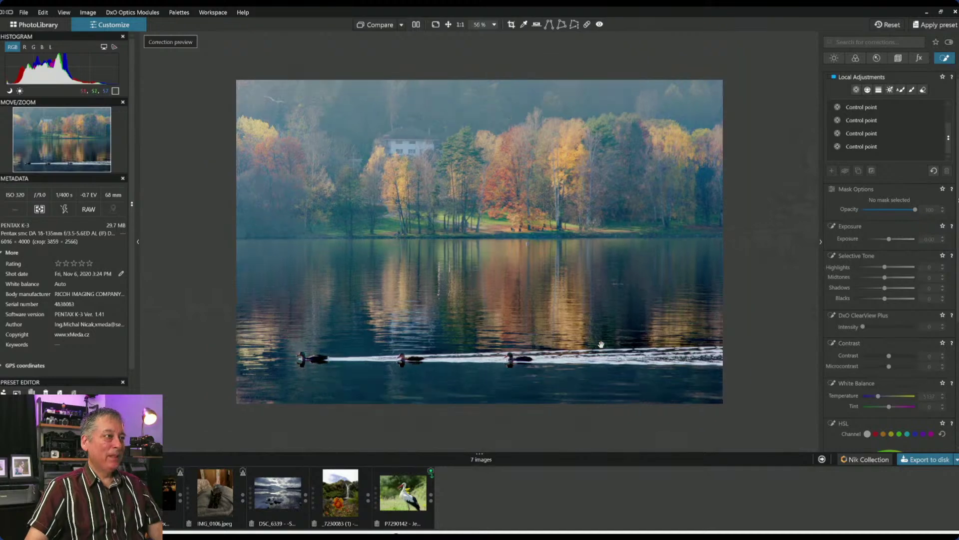
key(ctrl+minus)
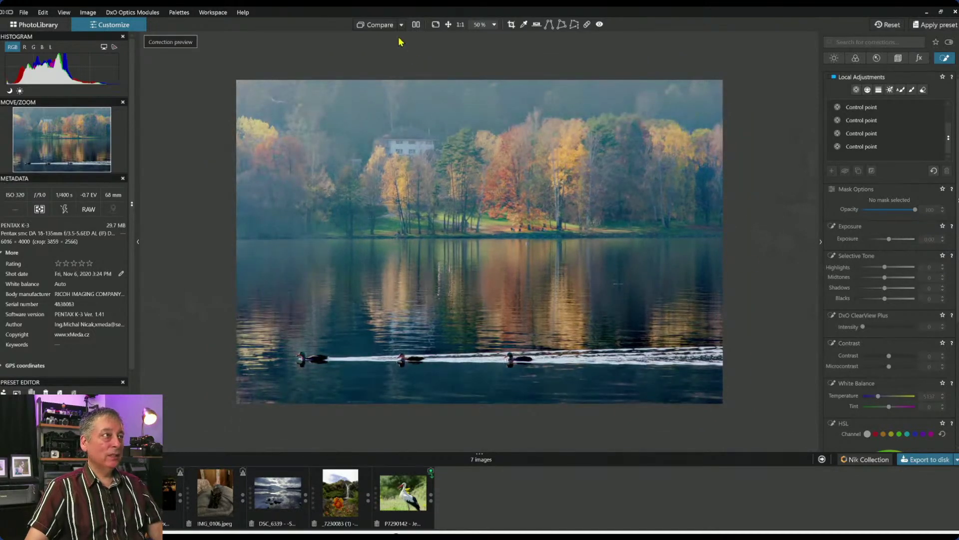
click(389, 24)
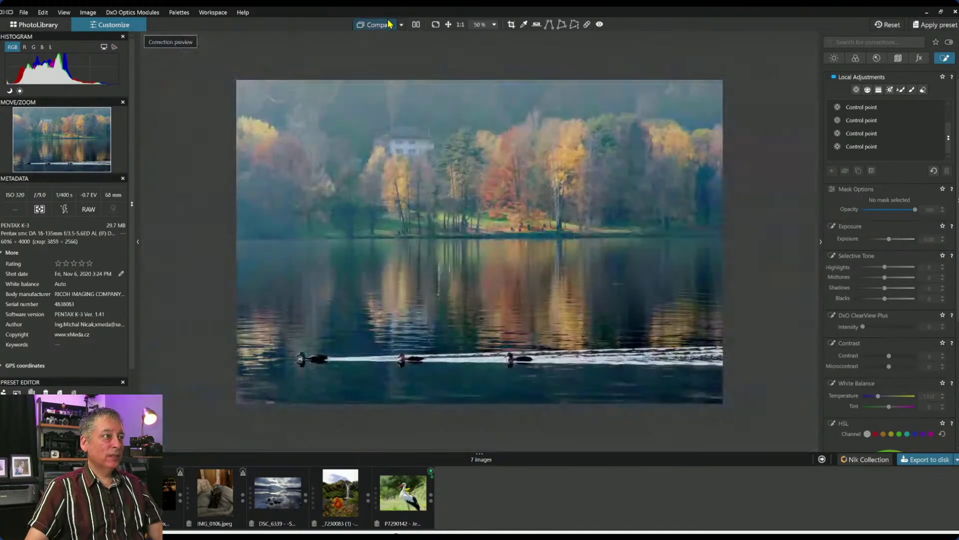
click(389, 24)
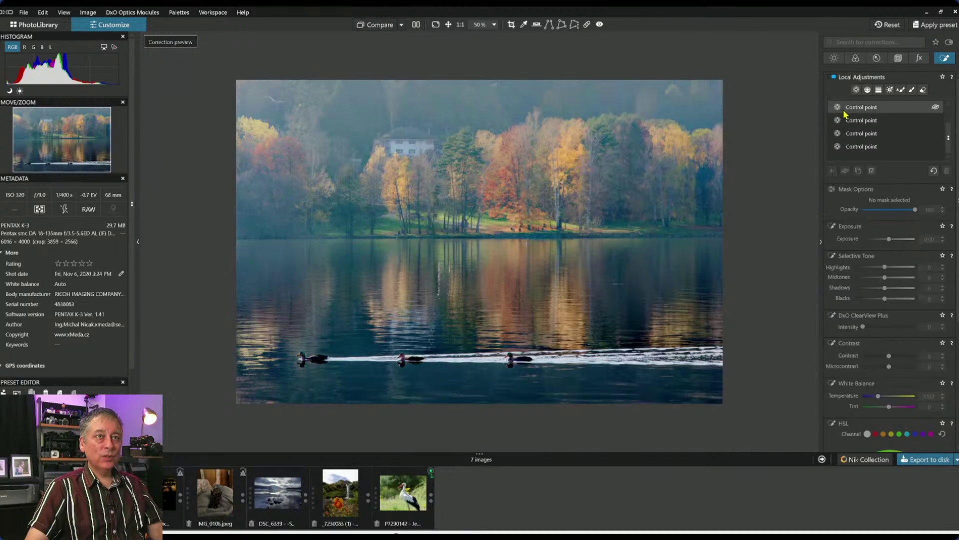
Set the Highlights to 45, Midtones to 18, Shadows to 45 and Blacks to 42 in the control line mask covering the sky and trees.
scroll(866, 111, up, 2)
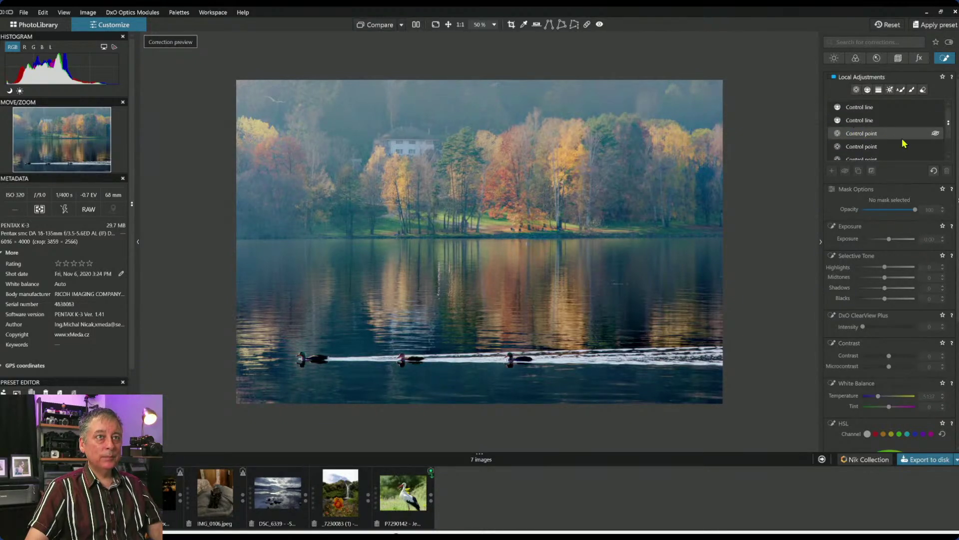
click(859, 121)
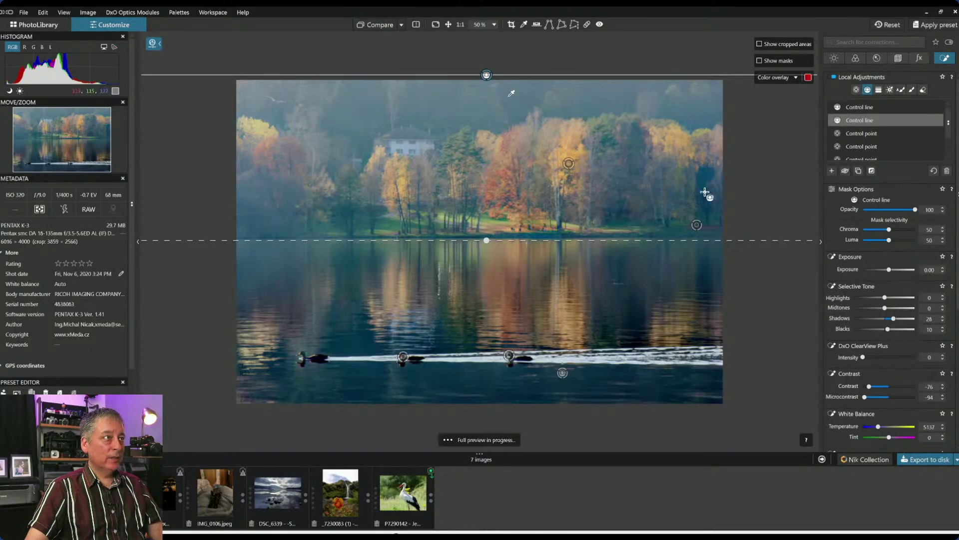
drag(893, 319, 898, 299)
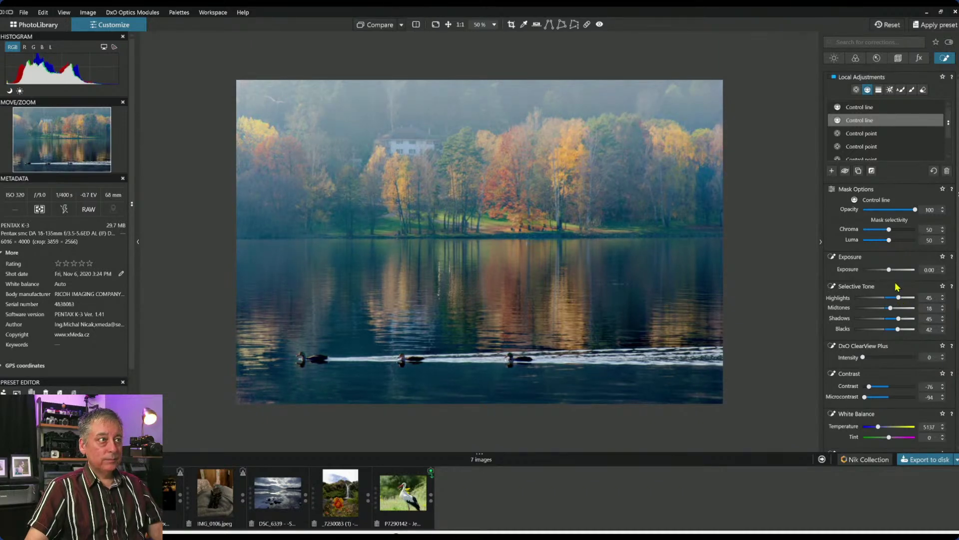
scroll(675, 292, down, 1)
key(Escape)
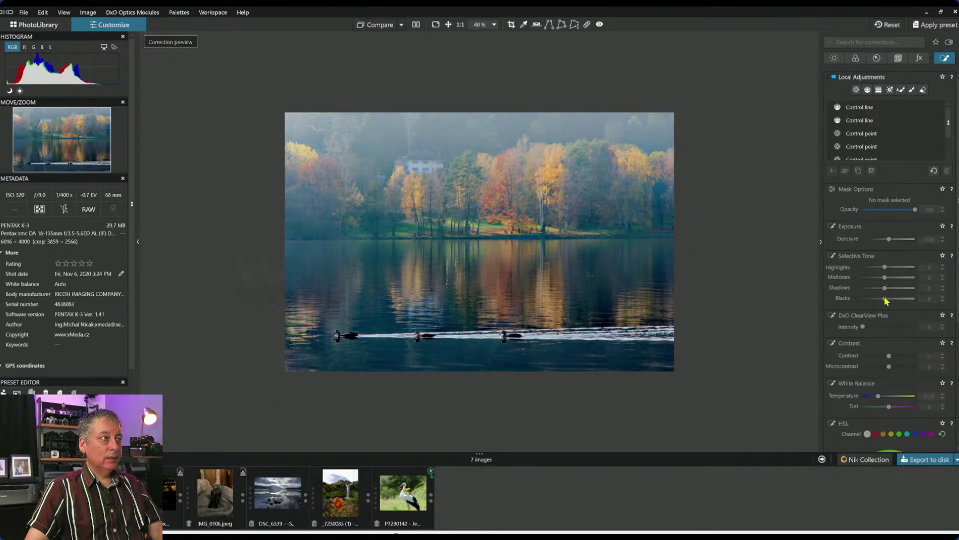
Set the whole photo's global HSL Saturation to 14.
click(855, 58)
scroll(894, 250, down, 10)
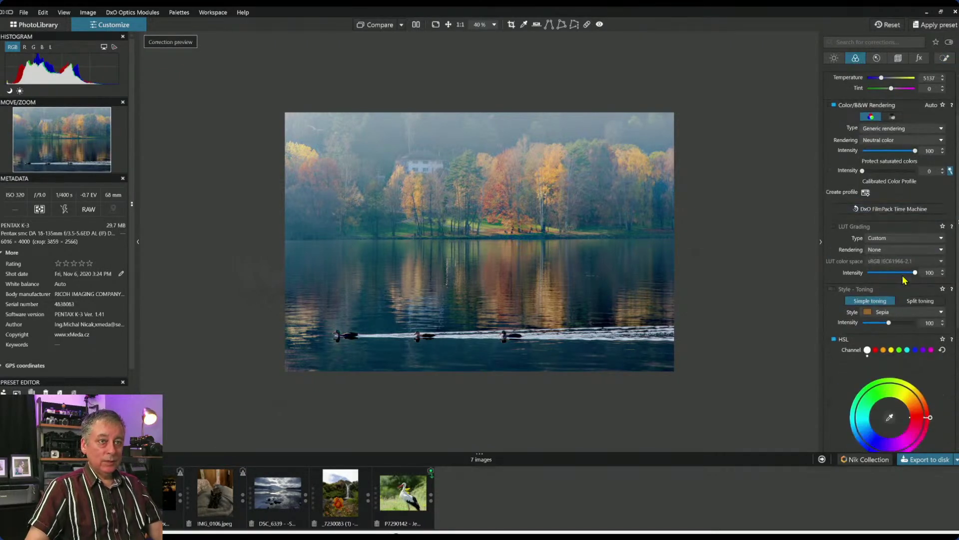
scroll(904, 282, down, 3)
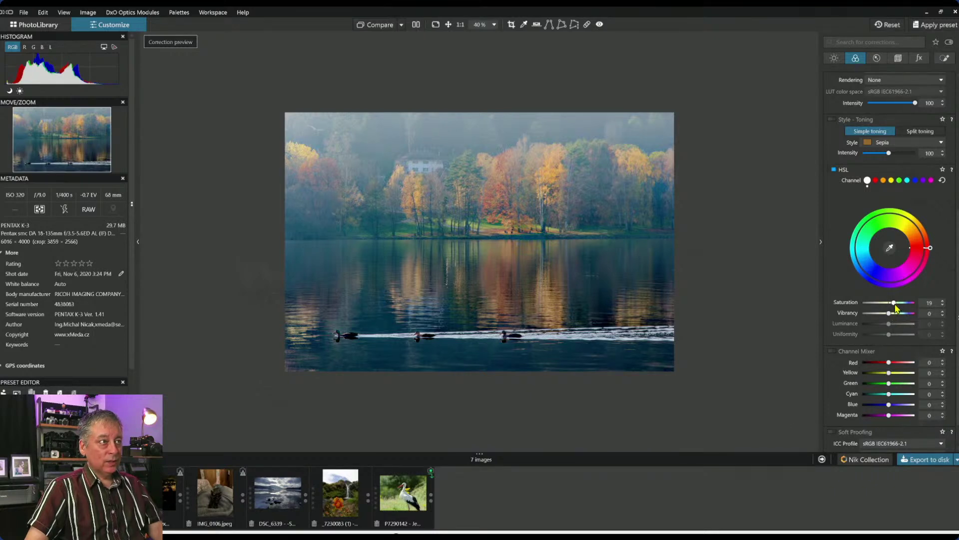
scroll(895, 306, down, 2)
scroll(896, 308, down, 1)
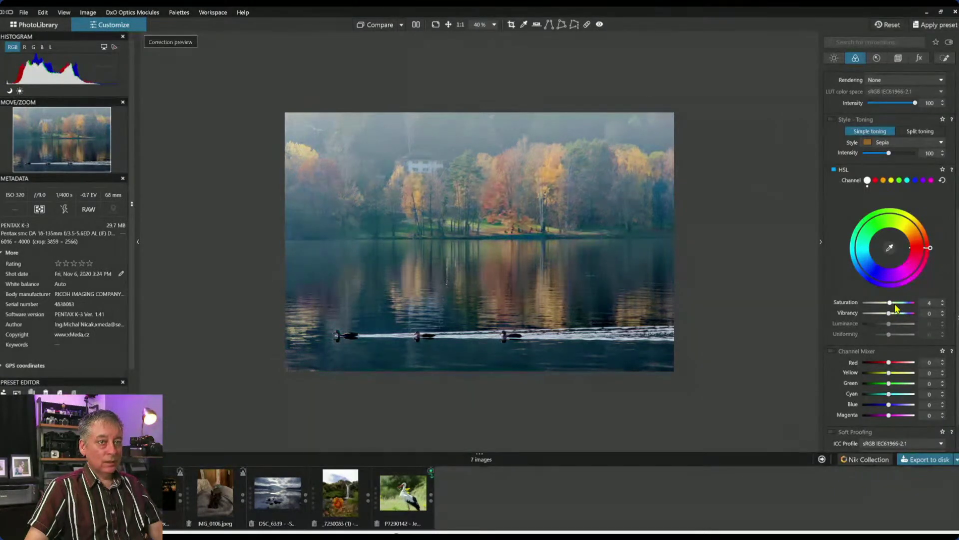
scroll(895, 308, up, 2)
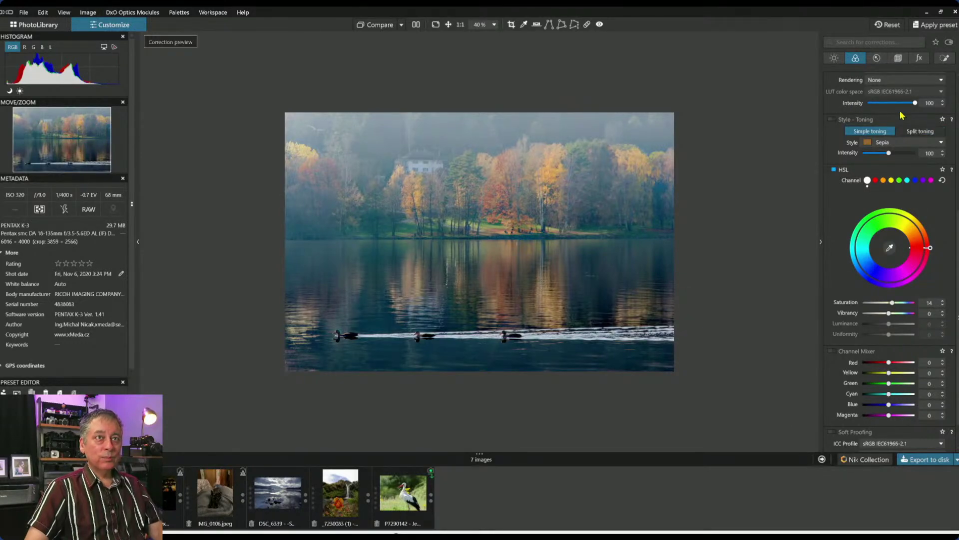
scroll(902, 114, up, 5)
Mute the colors in the sky-and-trees control line mask with Vibrancy -71 and Saturation -21, and deselect the mask.
click(944, 58)
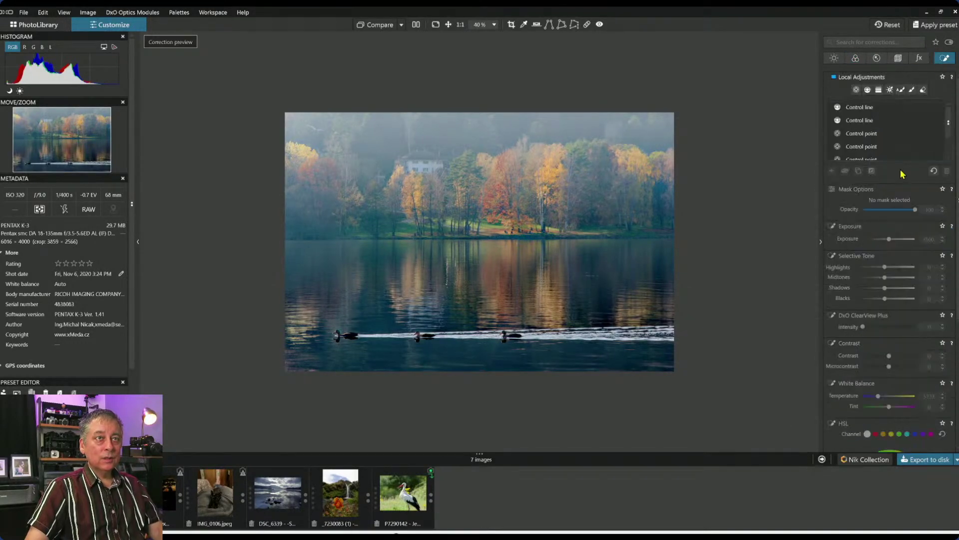
click(861, 120)
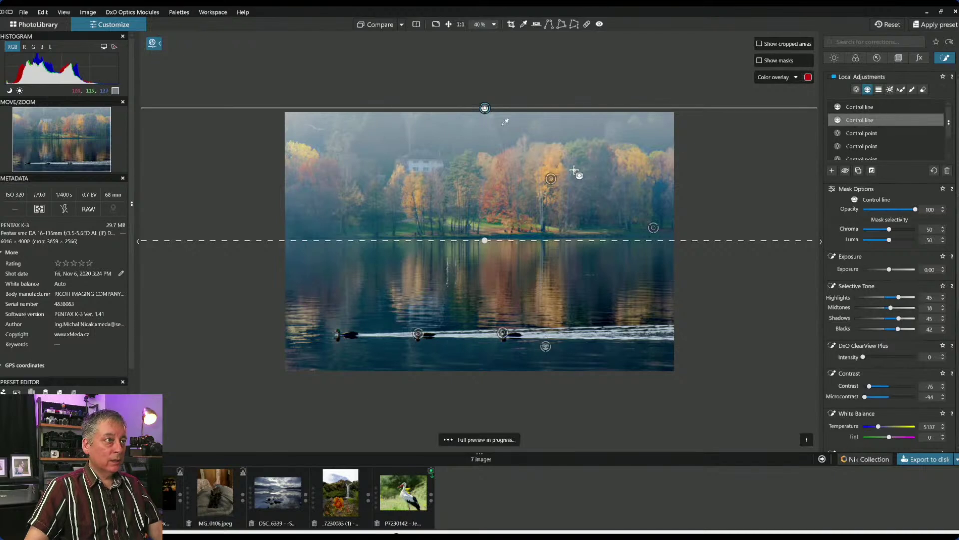
scroll(868, 369, down, 8)
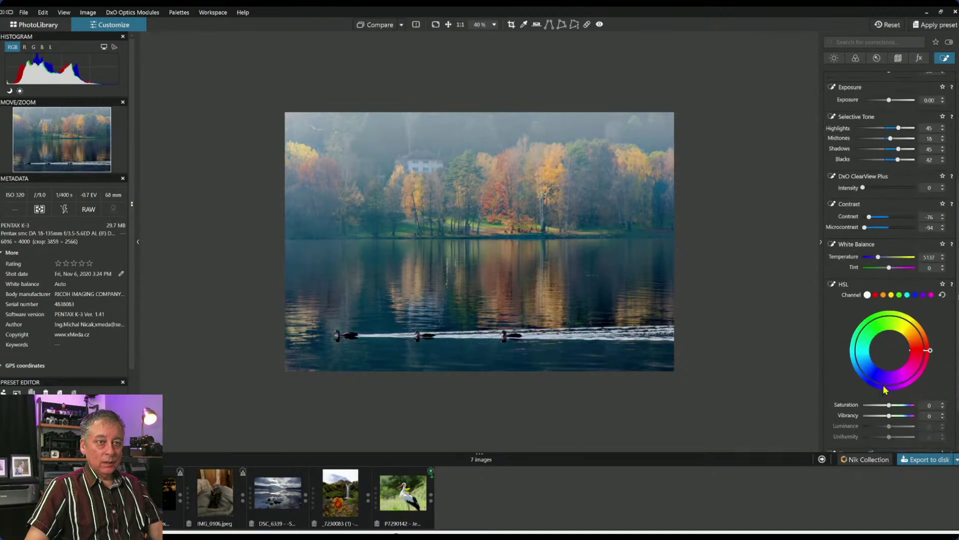
drag(887, 365, 871, 365)
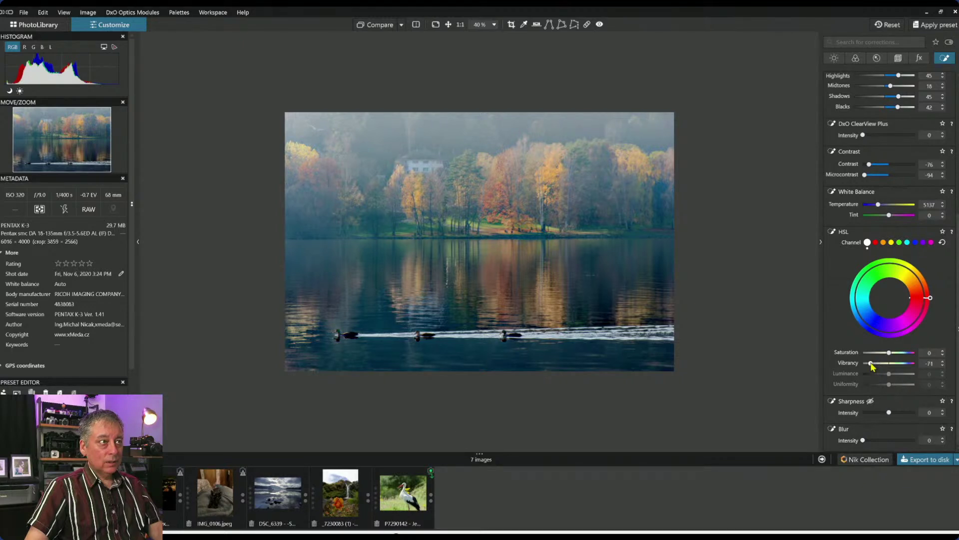
drag(889, 353, 882, 355)
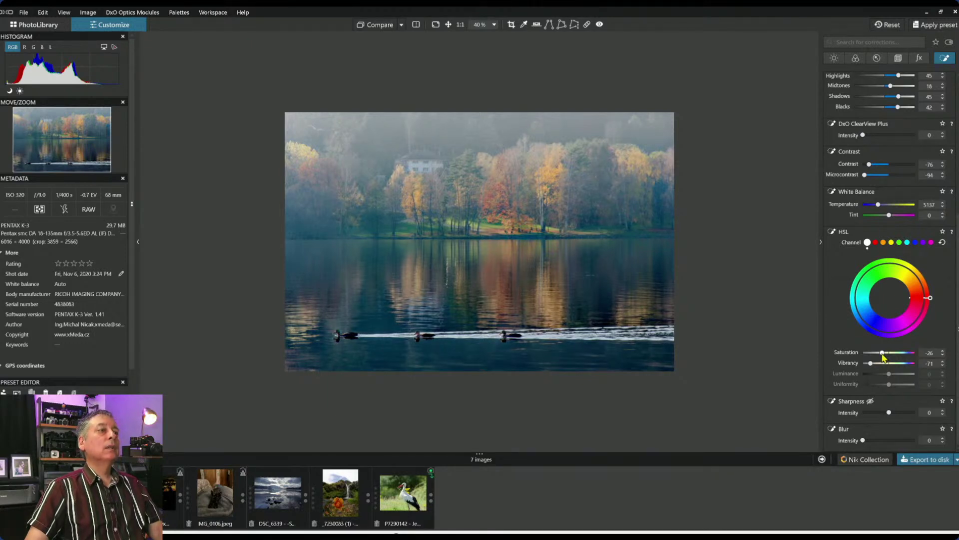
drag(882, 355, 883, 355)
mouse_move(543, 246)
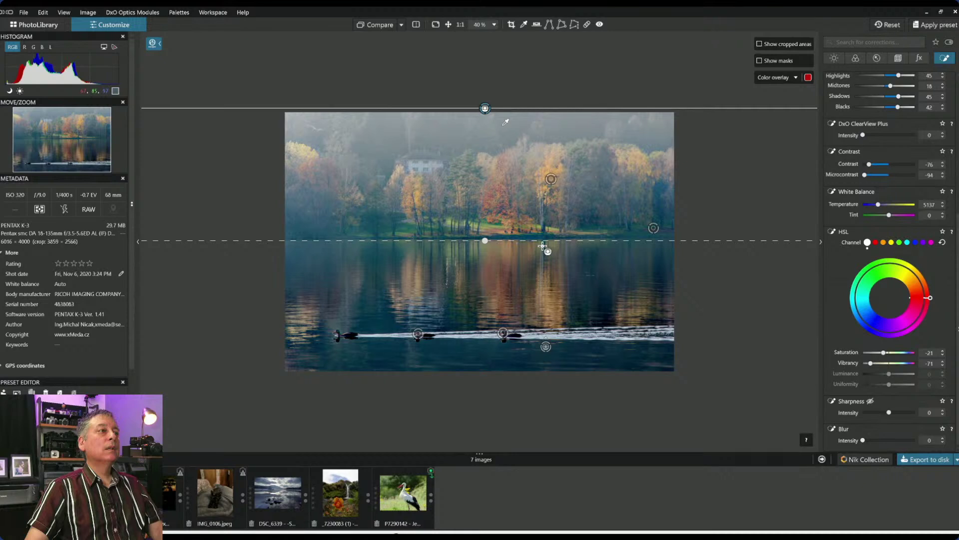
key(Escape)
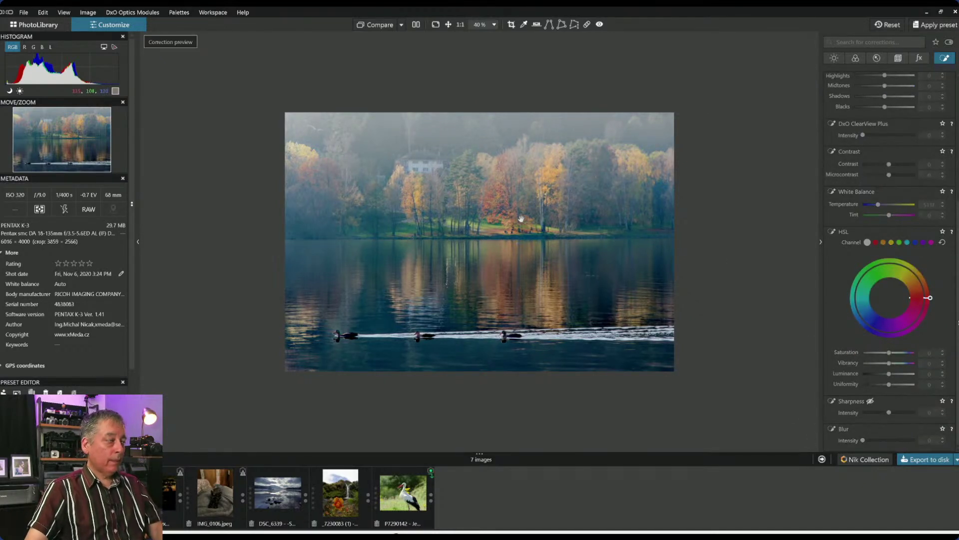
Compare the corrected lake photo side by side with its uncorrected original, with the surrounding palettes hidden.
key(F9)
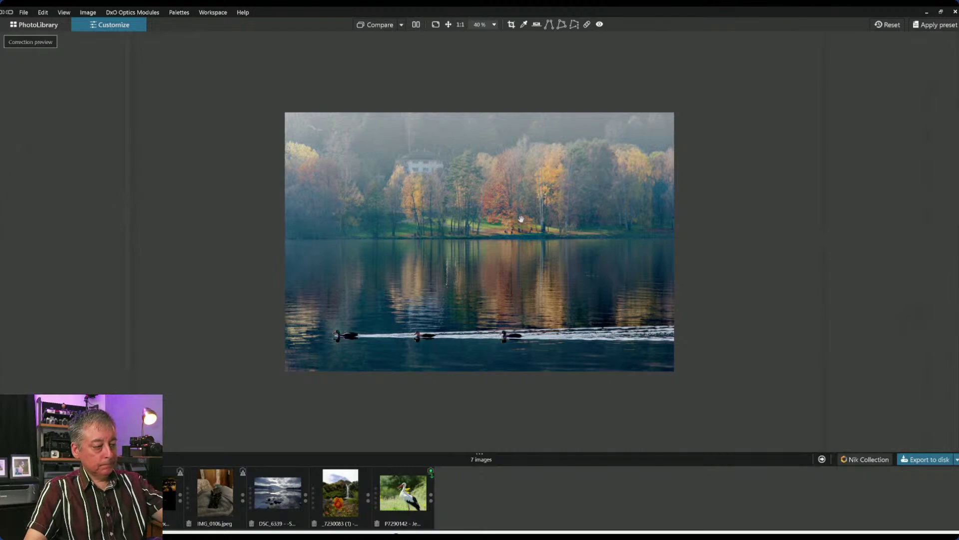
click(416, 25)
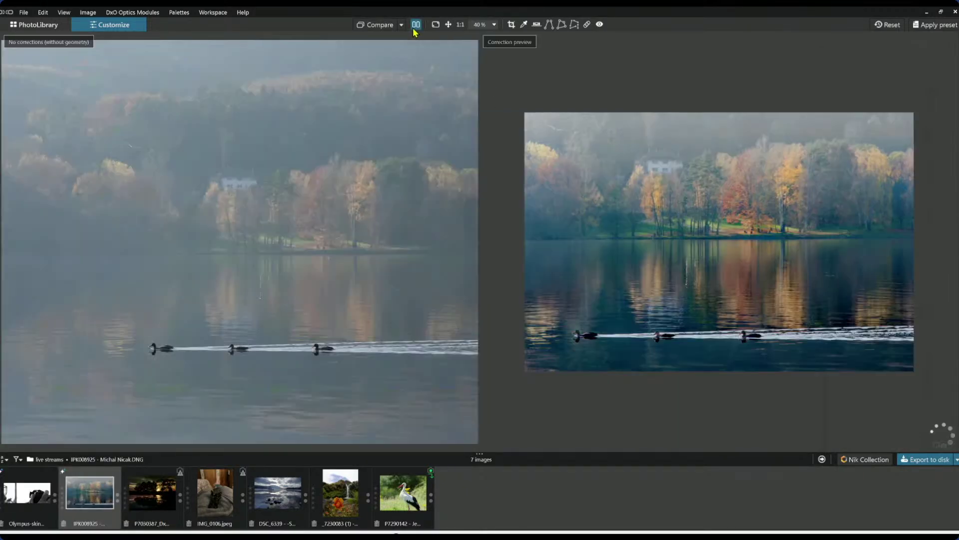
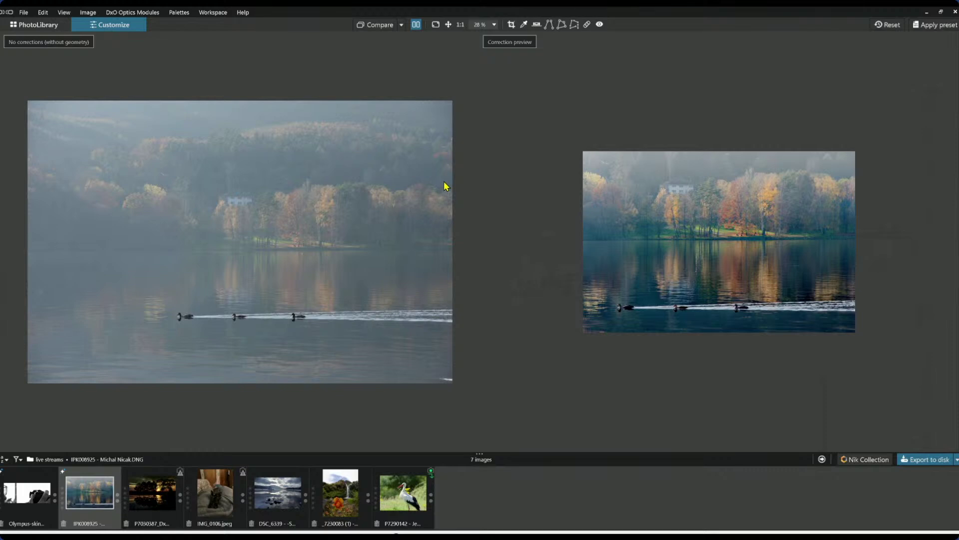
scroll(498, 221, up, 2)
scroll(497, 220, up, 1)
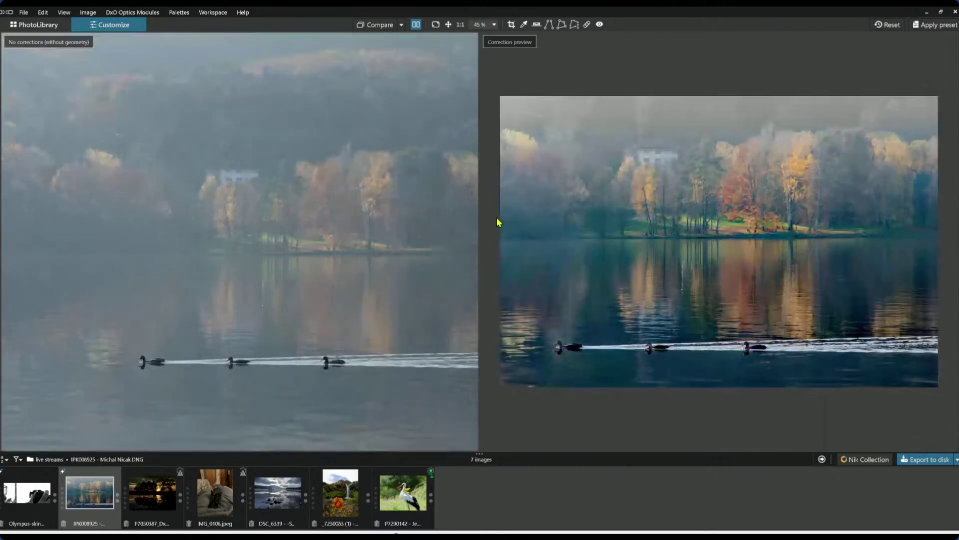
click(416, 24)
Inspect the shoreline and trees of the lake photo up close and check the whole image against the original.
scroll(411, 122, up, 1)
scroll(410, 121, up, 1)
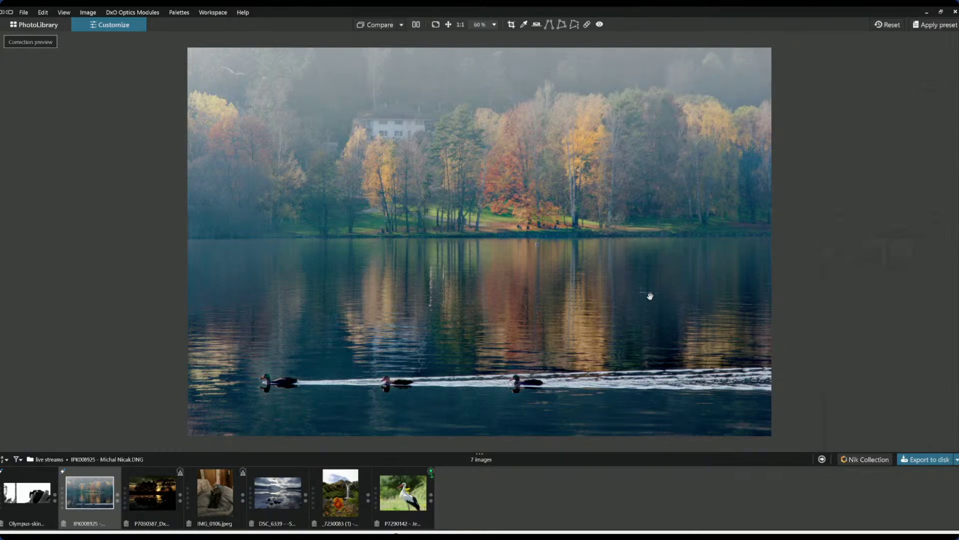
scroll(588, 274, up, 6)
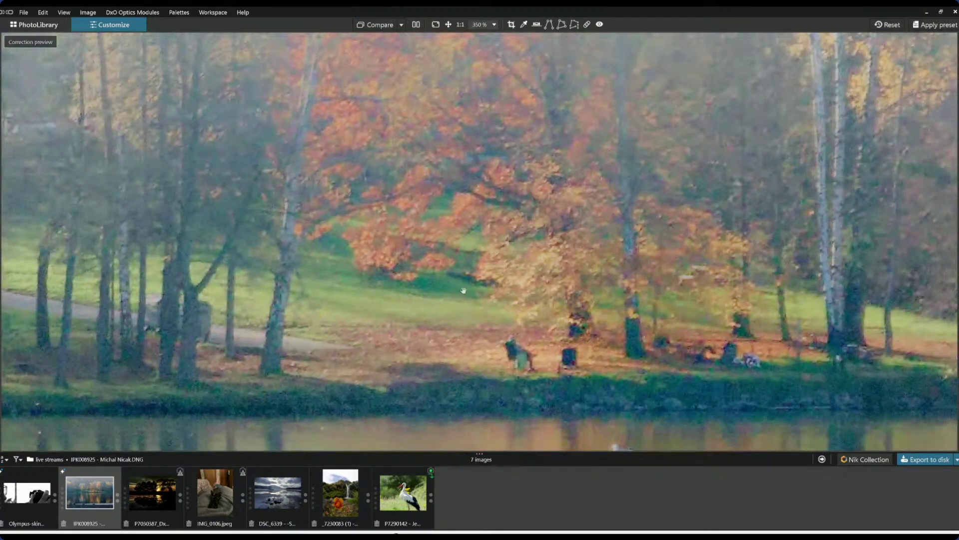
click(568, 379)
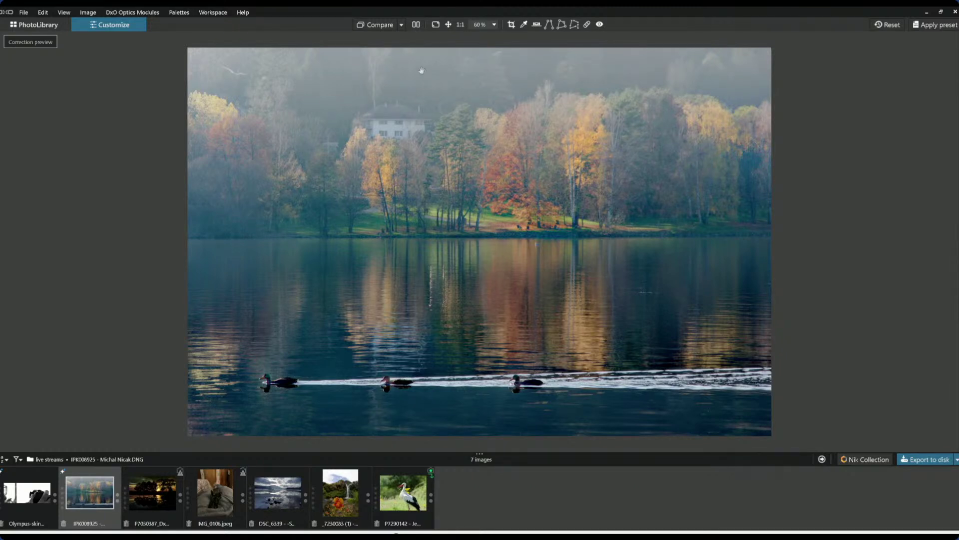
click(373, 26)
key(Tab)
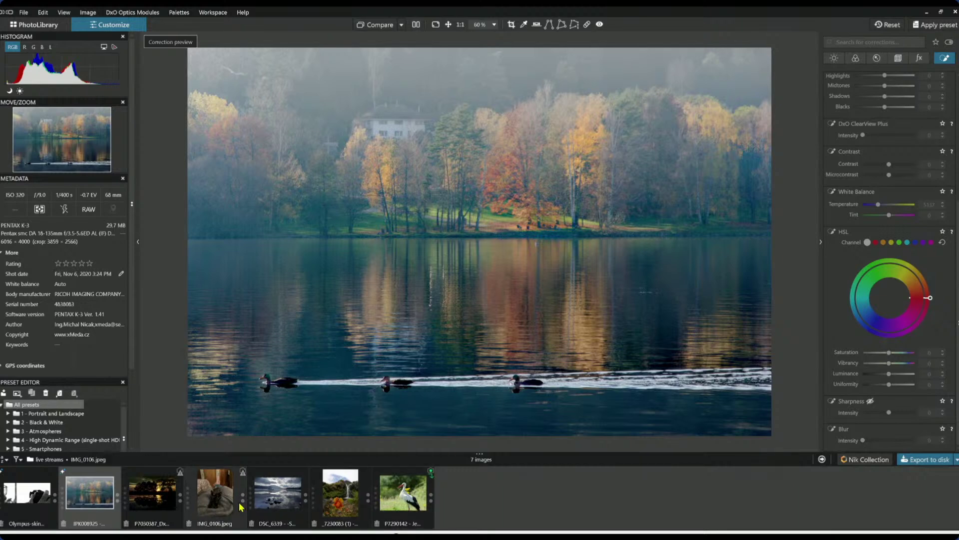
Open the sunset tree silhouette photo P7030387_DxO, examine its geometry corrections and bring up its light corrections.
click(167, 503)
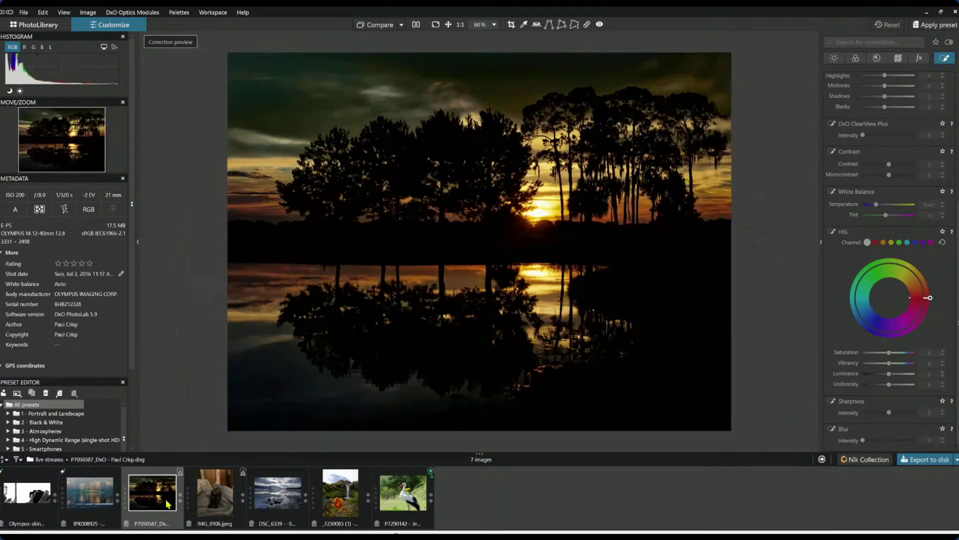
click(474, 286)
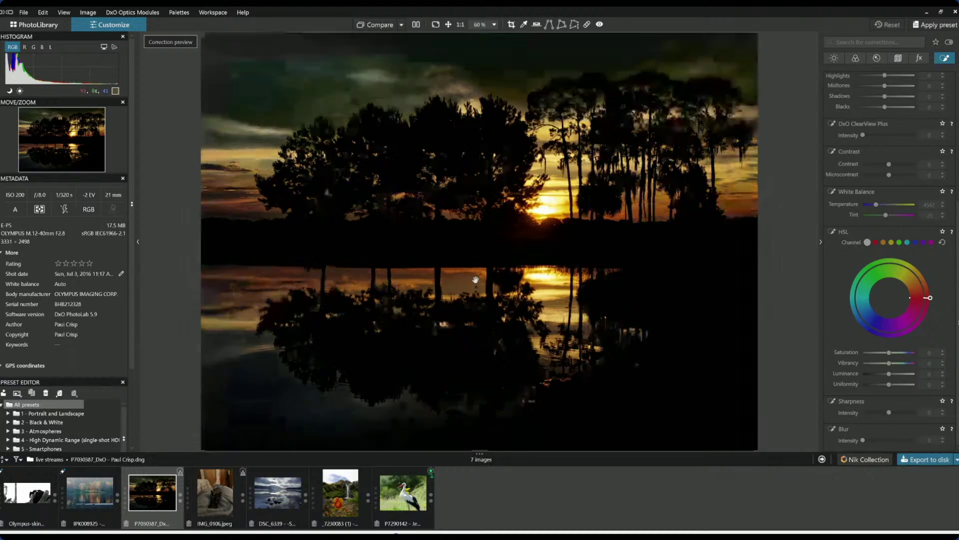
click(475, 279)
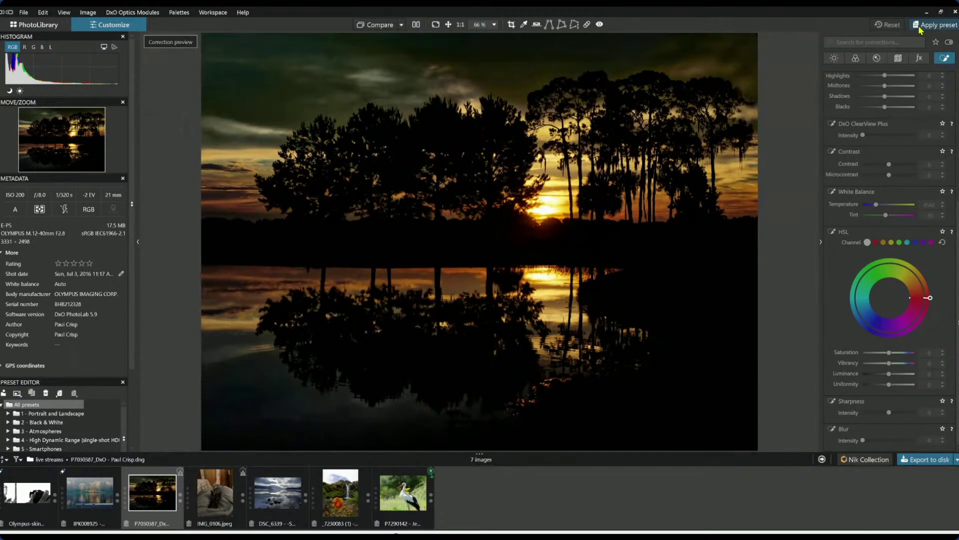
click(902, 60)
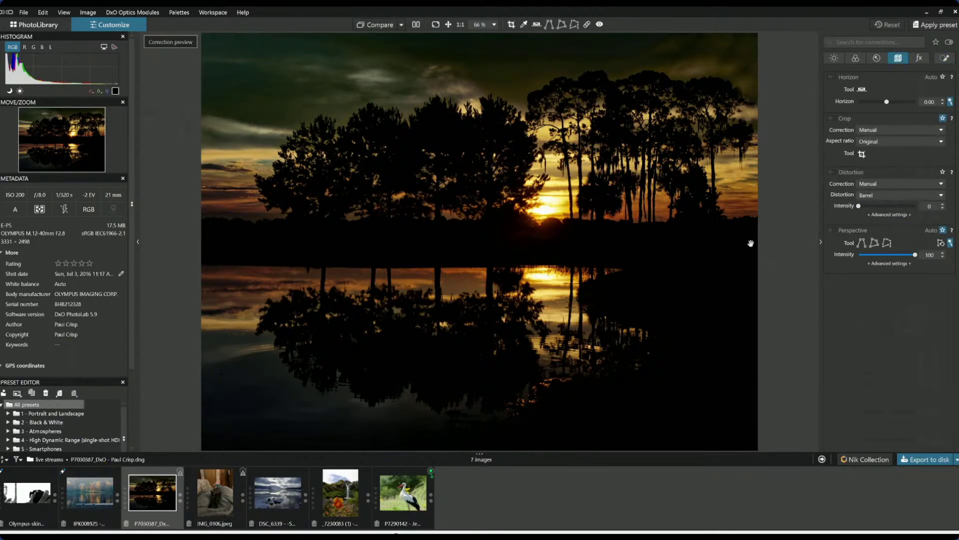
click(833, 172)
click(832, 172)
scroll(506, 311, down, 1)
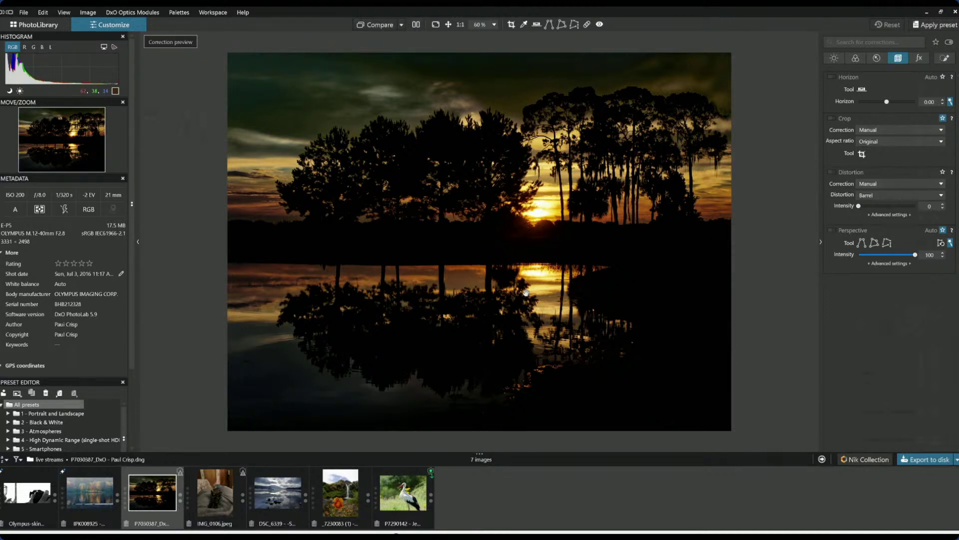
click(841, 60)
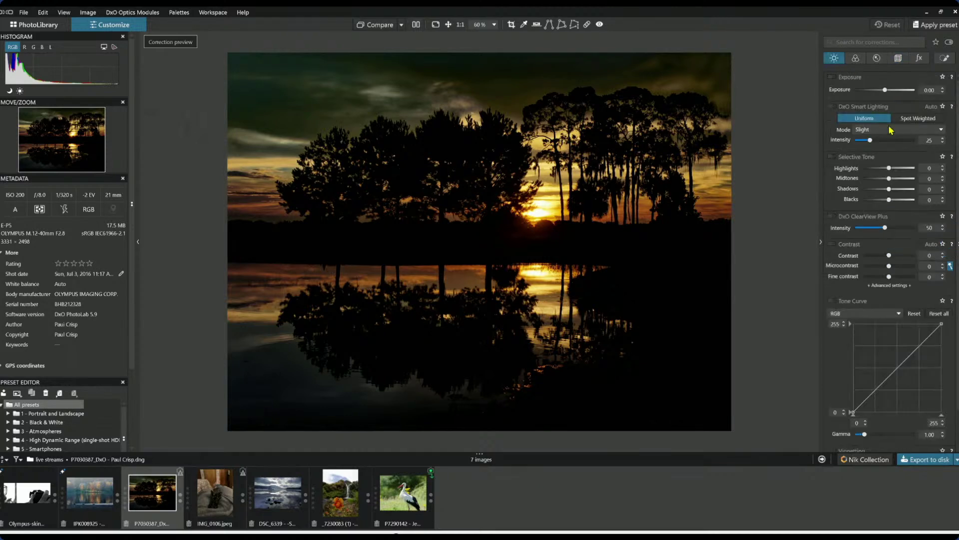
click(913, 190)
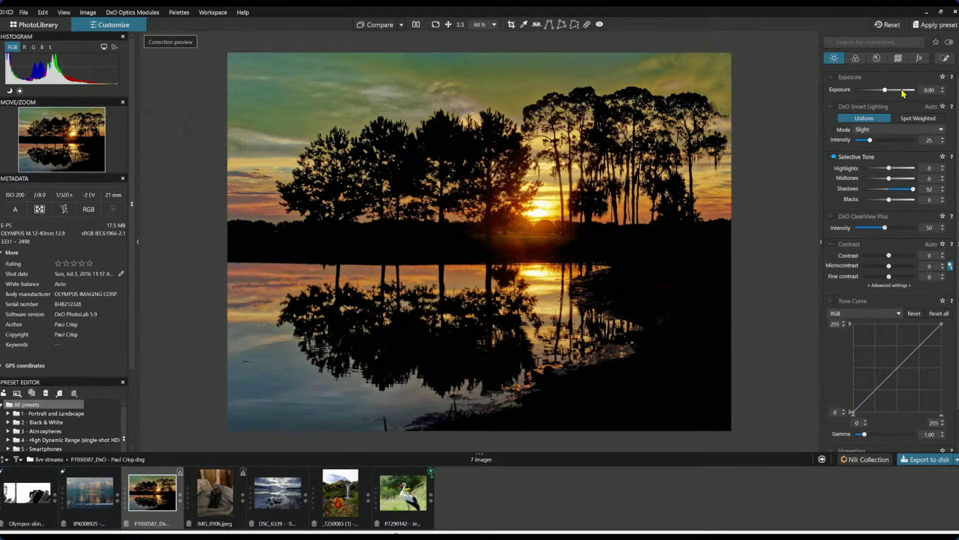
click(903, 91)
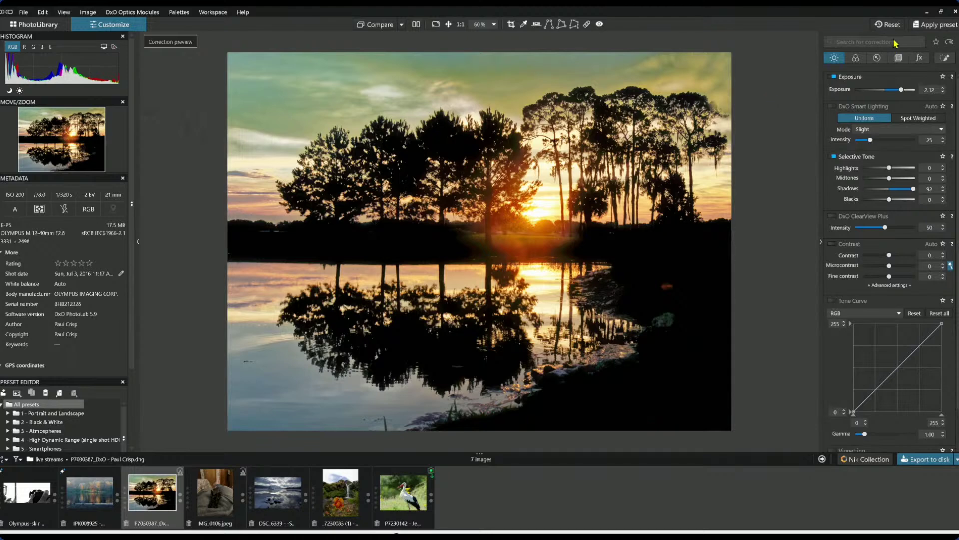
click(887, 25)
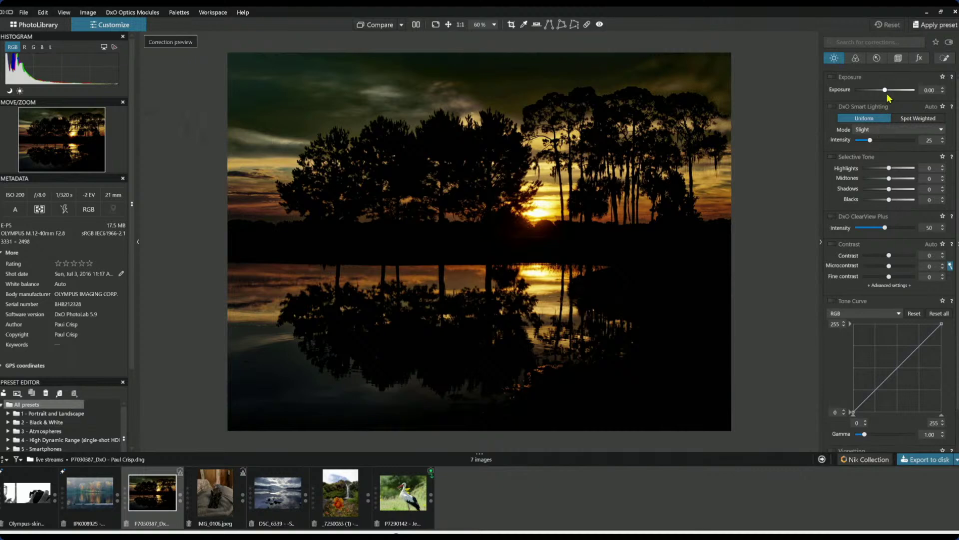
Set the global Exposure of the sunset photo to 2.01.
drag(885, 90, 915, 90)
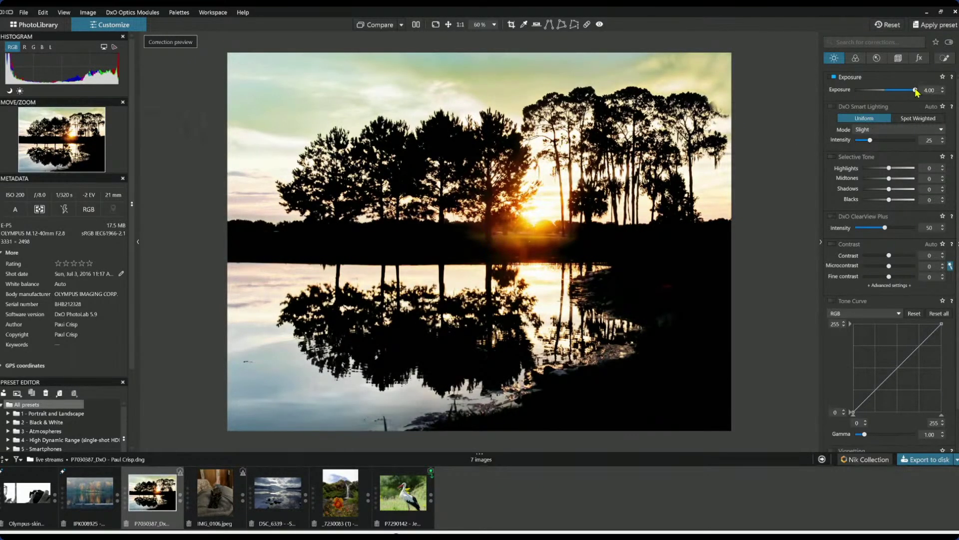
double_click(916, 91)
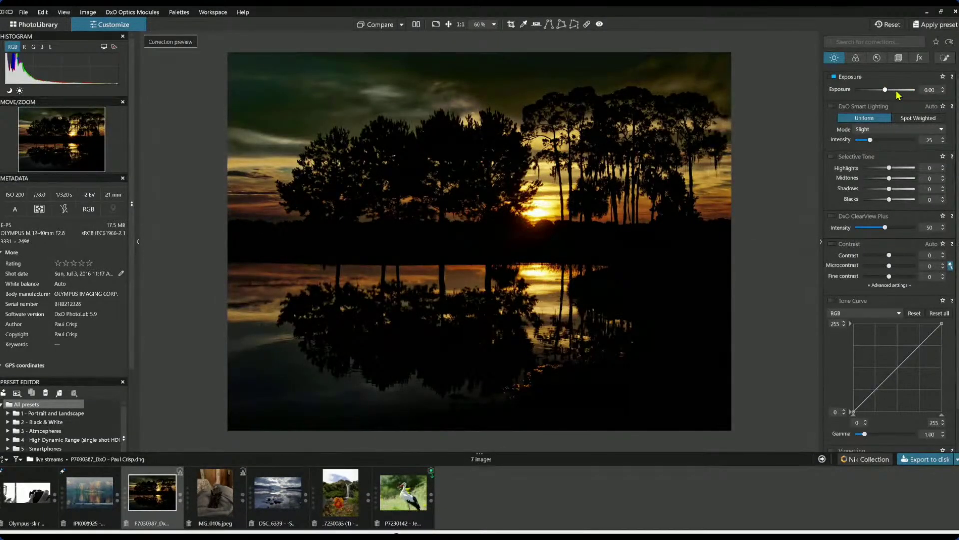
click(896, 91)
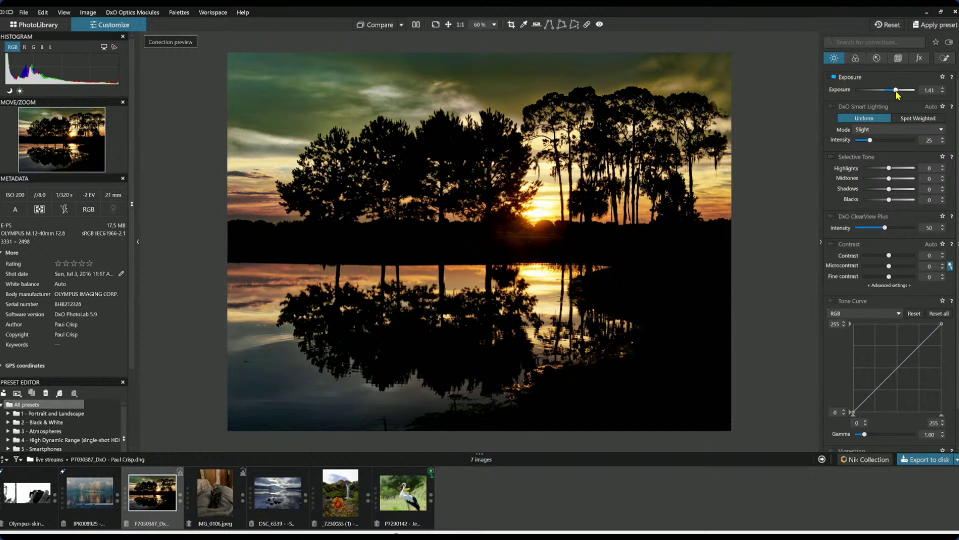
drag(897, 92, 899, 92)
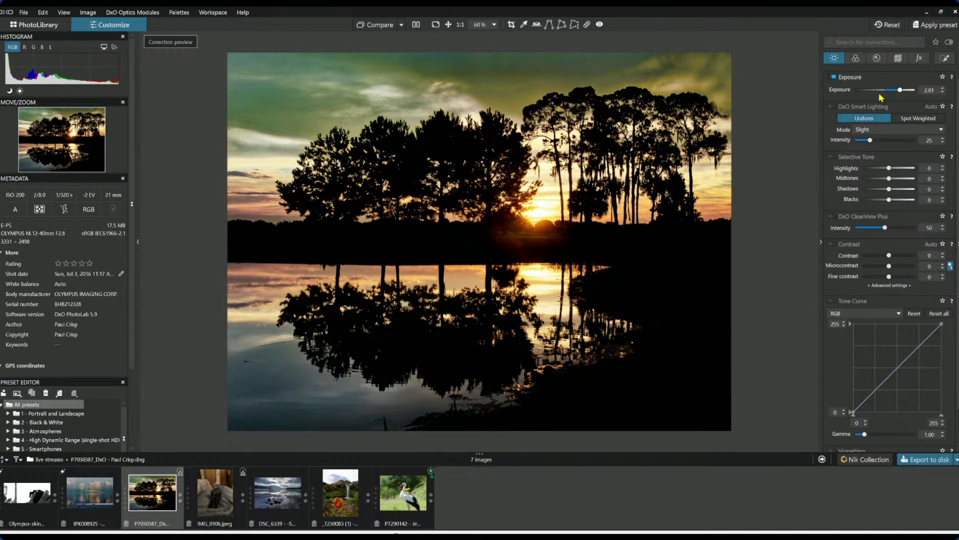
Add a control line local adjustment over the water, fading upward from the lower reflections to the dark far bank.
click(944, 58)
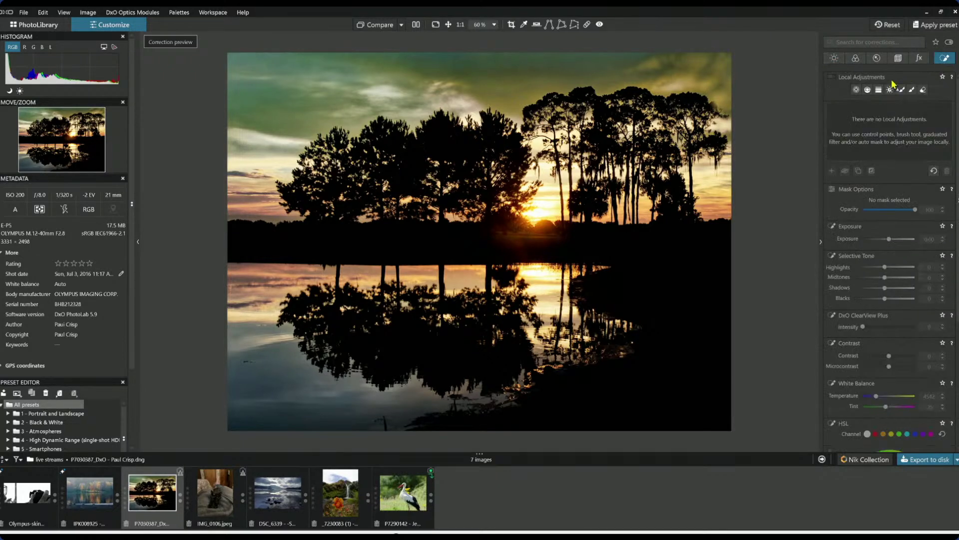
click(868, 92)
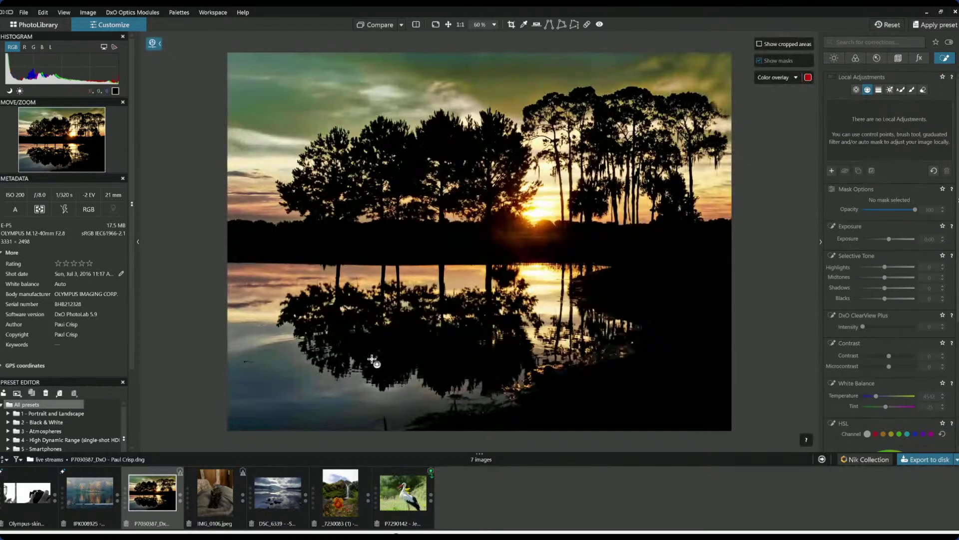
drag(352, 400, 352, 258)
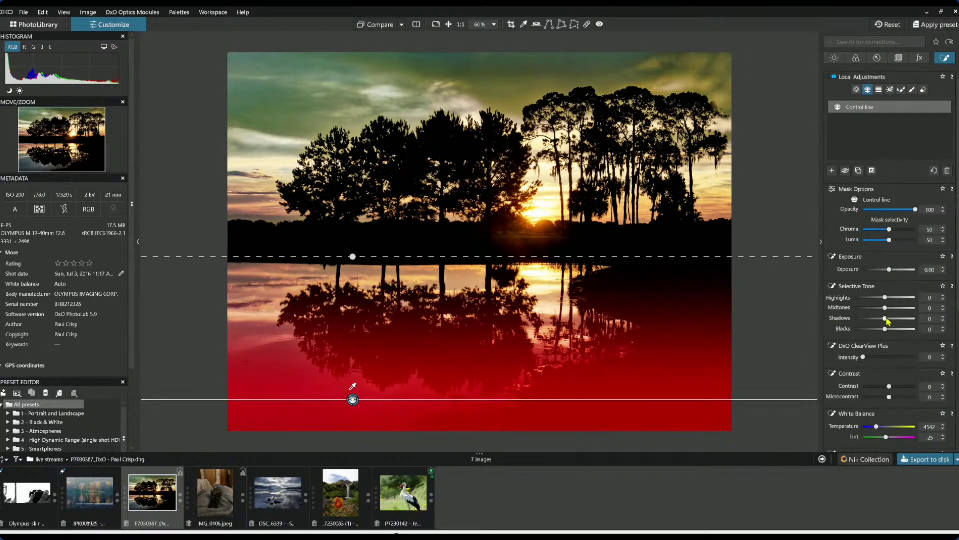
In the water control line mask, set ClearView Plus Intensity to 47, Shadows to 18, Saturation to 28 and Vibrancy to 50.
click(888, 357)
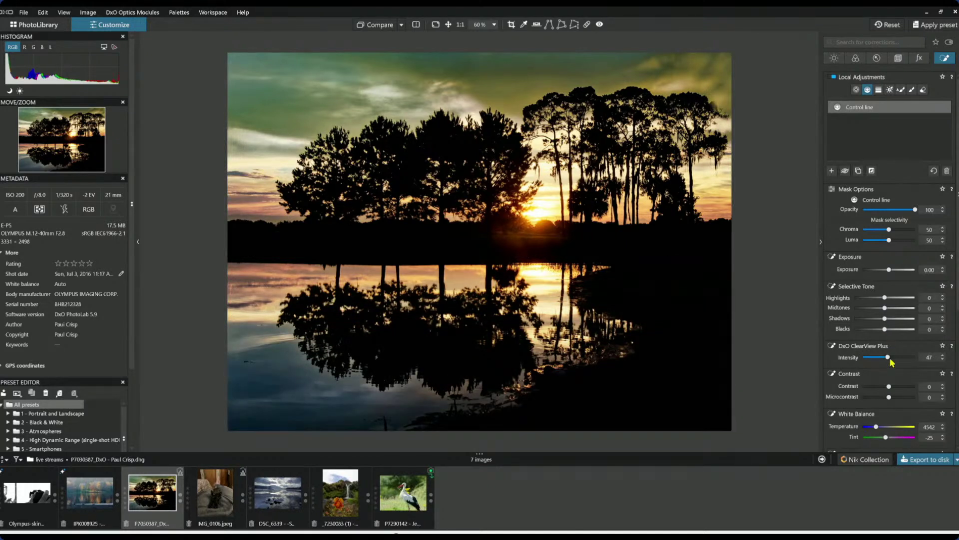
scroll(893, 383, down, 2)
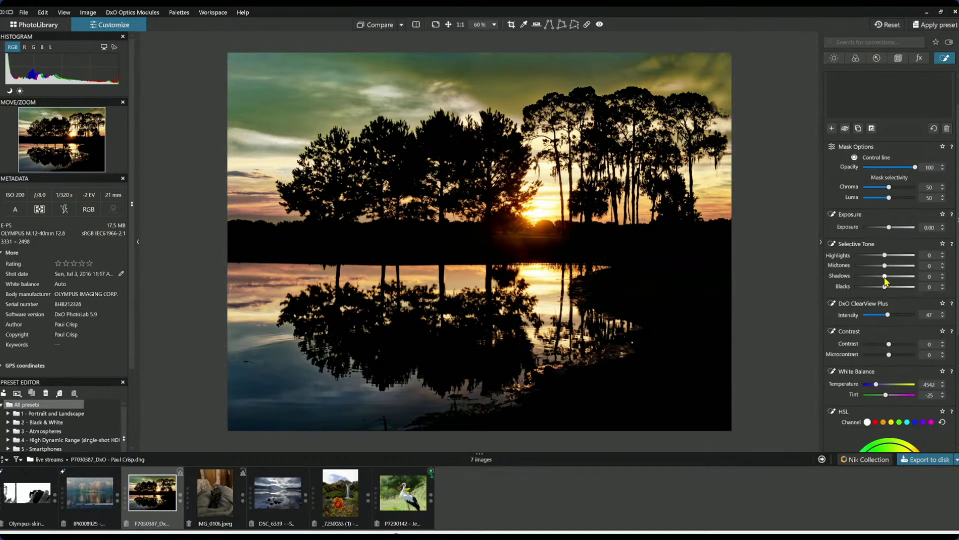
drag(885, 279, 893, 279)
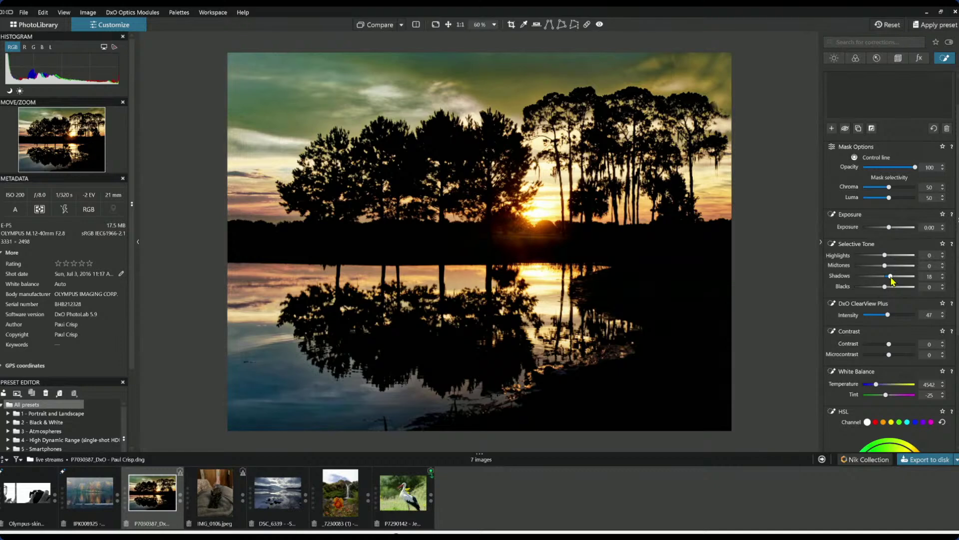
scroll(910, 345, down, 6)
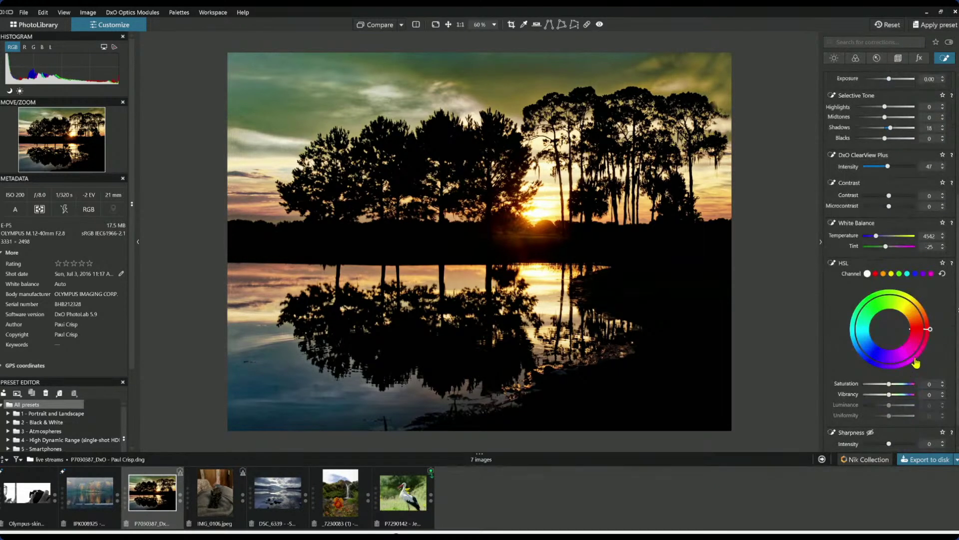
mouse_move(890, 395)
mouse_down()
mouse_move(906, 397)
mouse_move(892, 384)
mouse_move(905, 395)
mouse_up()
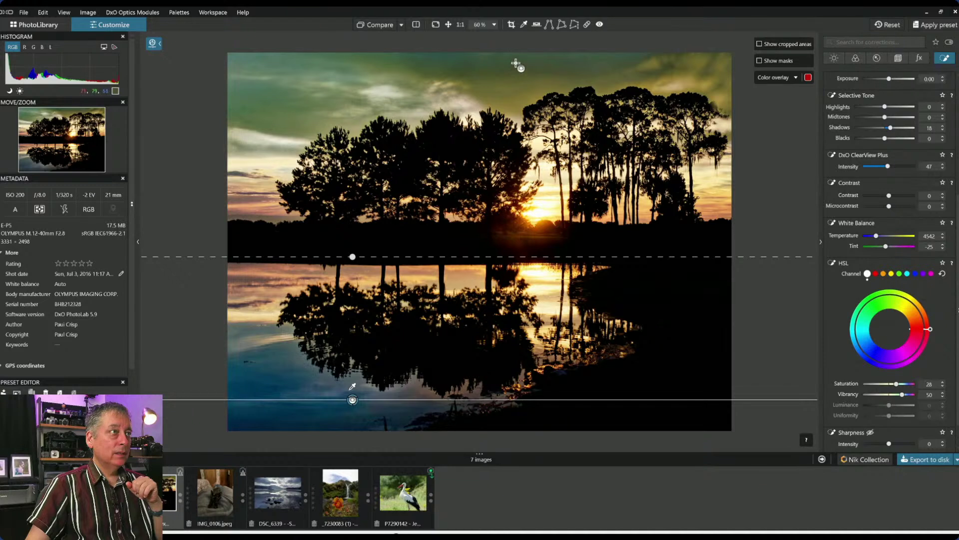
Try a second control line across the upper sky, remove it, and set the water mask's Saturation to 17 and Vibrancy to 0.
drag(515, 58, 516, 96)
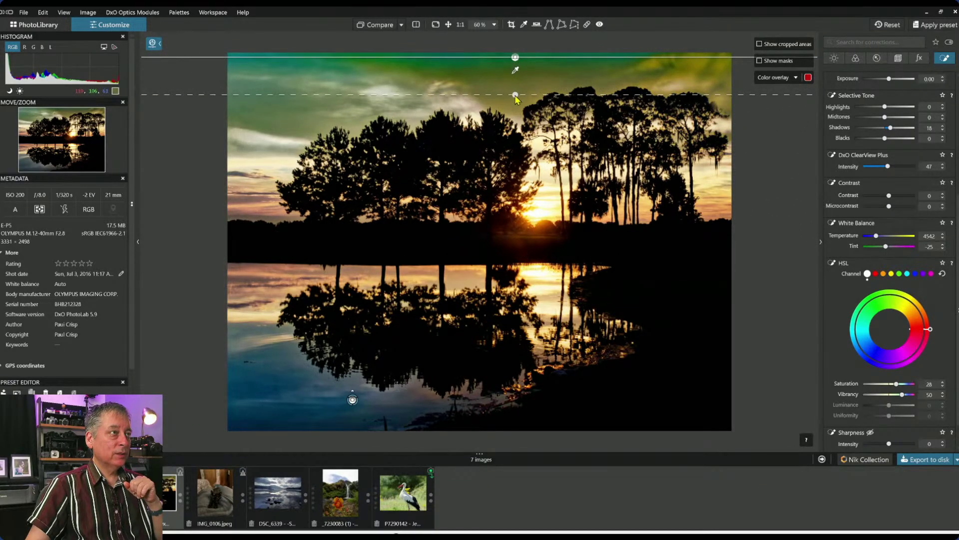
key(Delete)
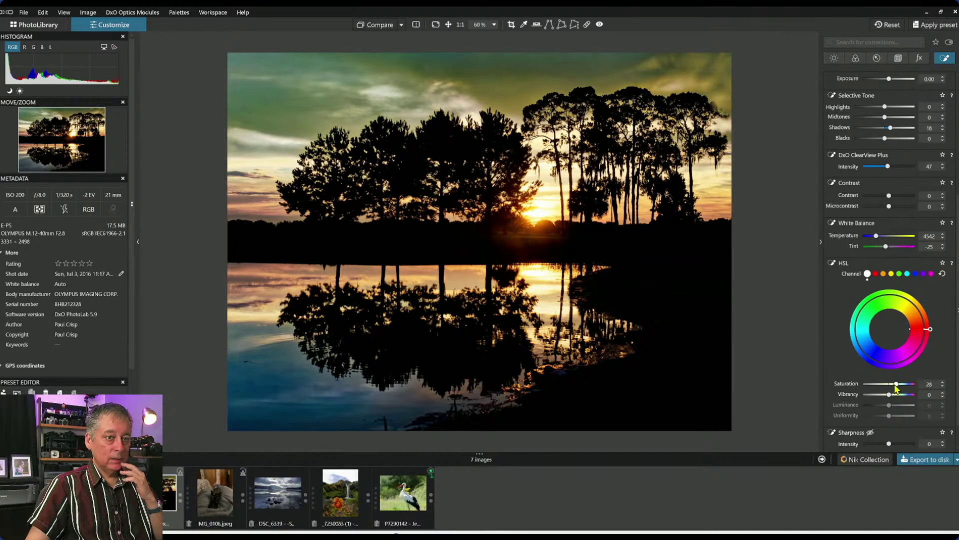
drag(896, 385, 894, 385)
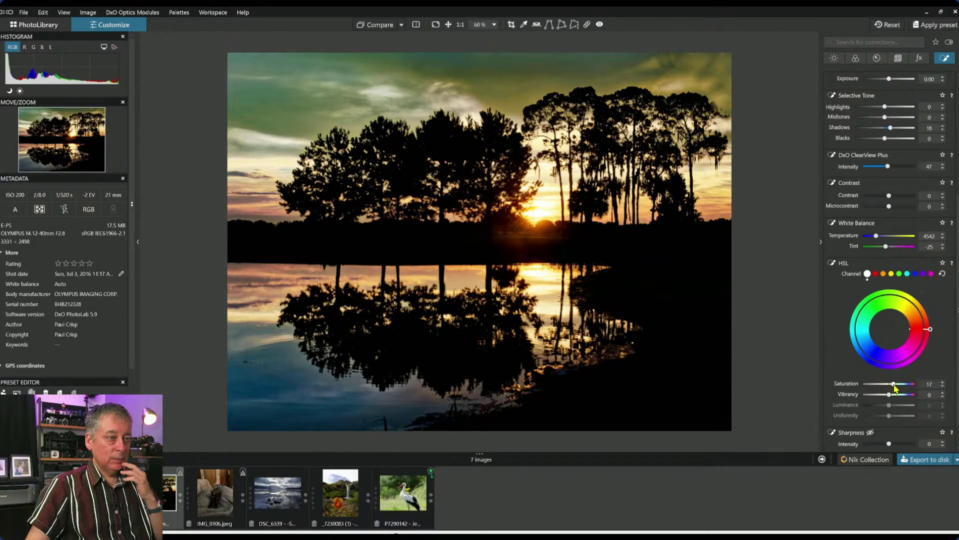
Add a new control line across the upper sky, fading down to the treetops, and set its White Balance Temperature to 3864.
scroll(902, 290, up, 2)
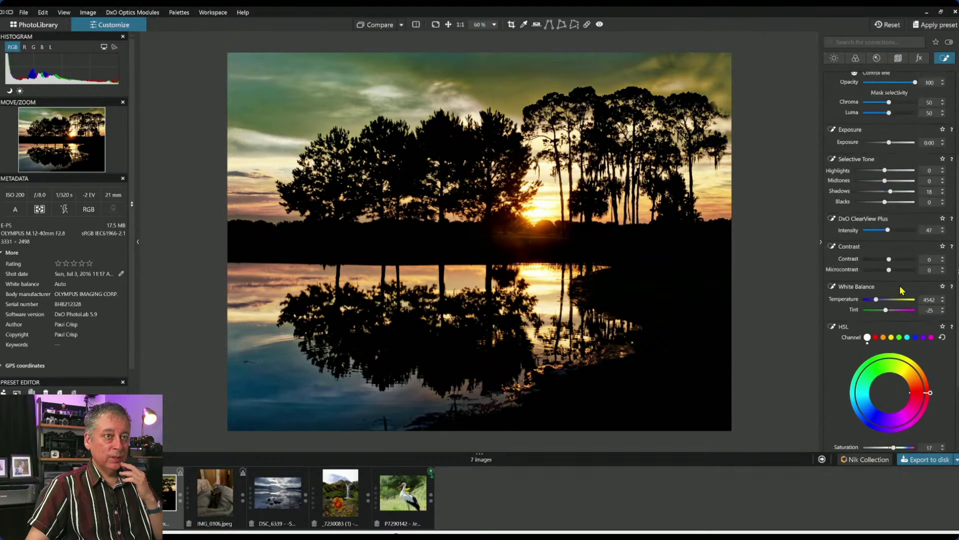
scroll(903, 291, up, 1)
scroll(855, 95, up, 3)
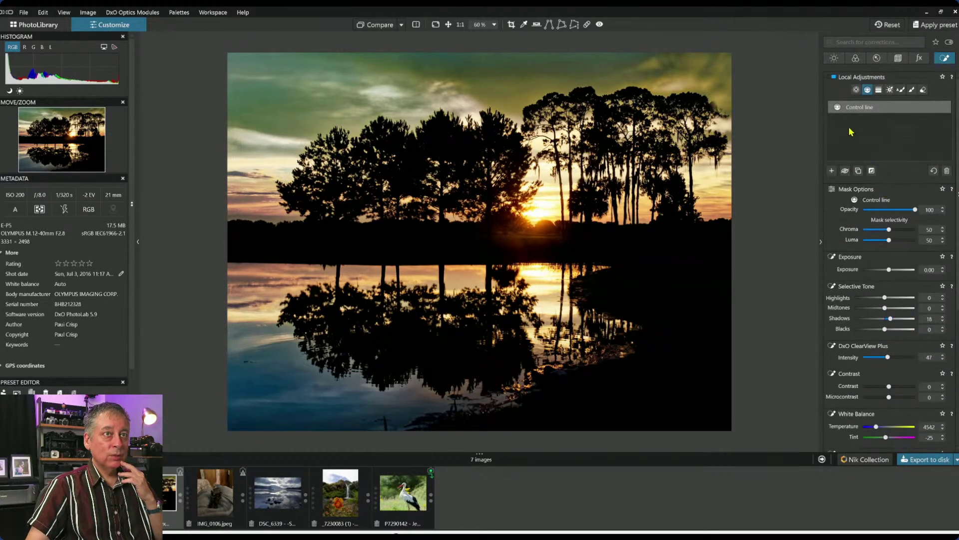
click(832, 170)
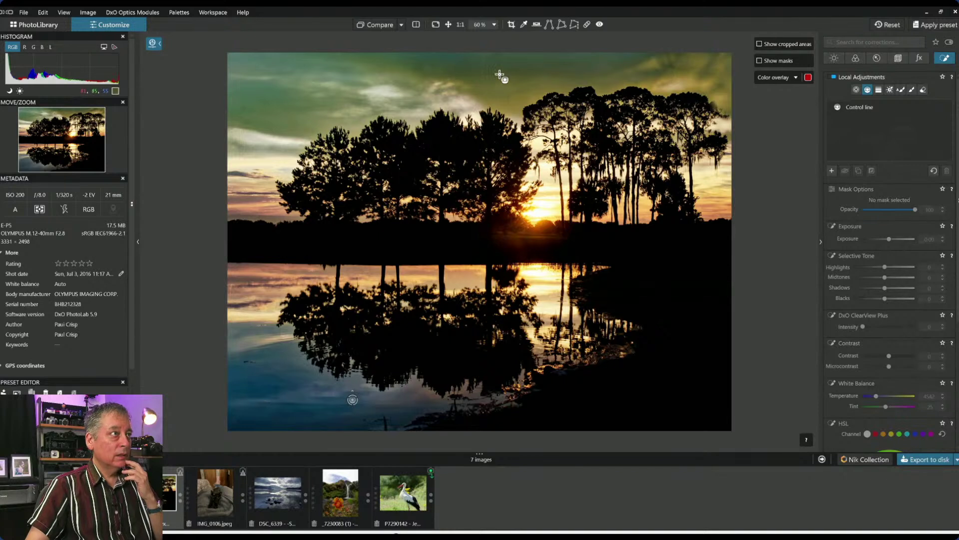
drag(499, 75, 502, 150)
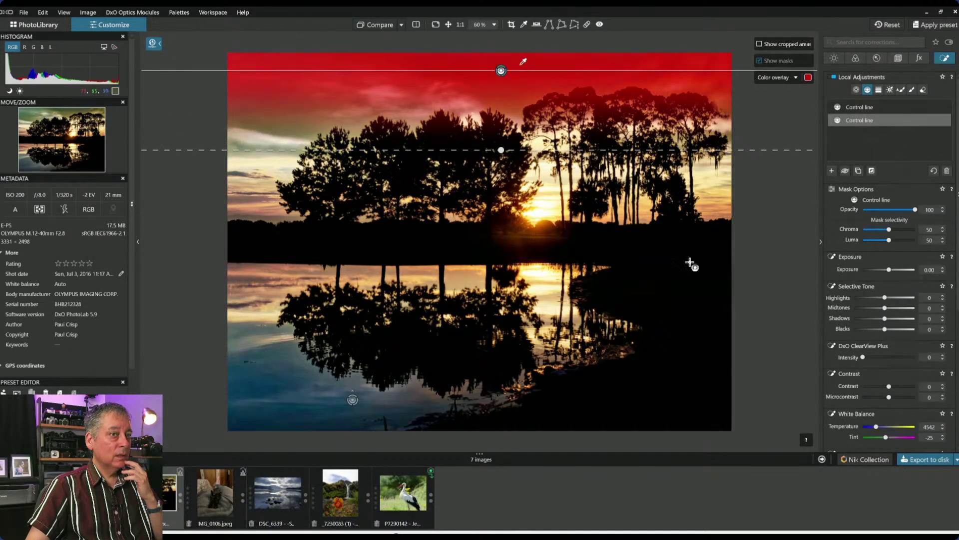
scroll(864, 366, down, 3)
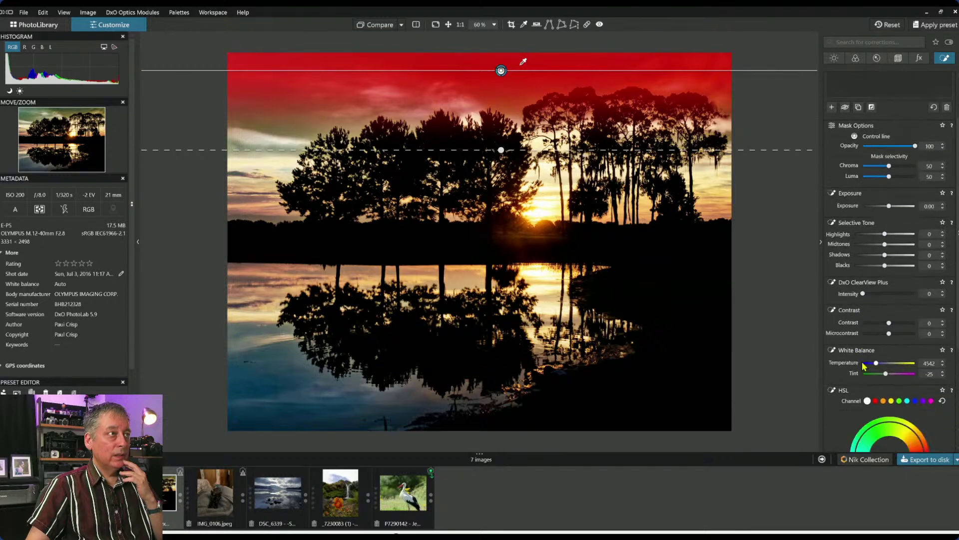
scroll(865, 367, down, 1)
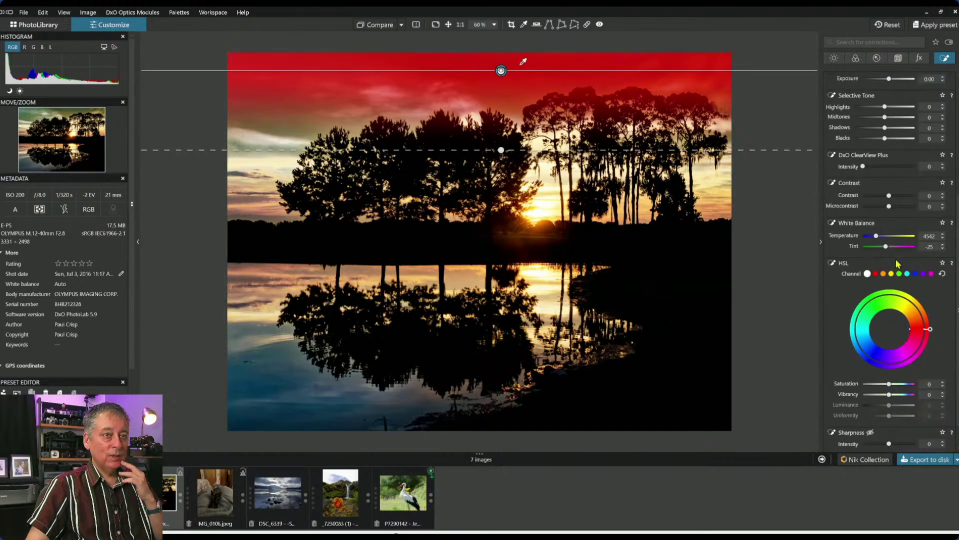
drag(878, 240, 875, 238)
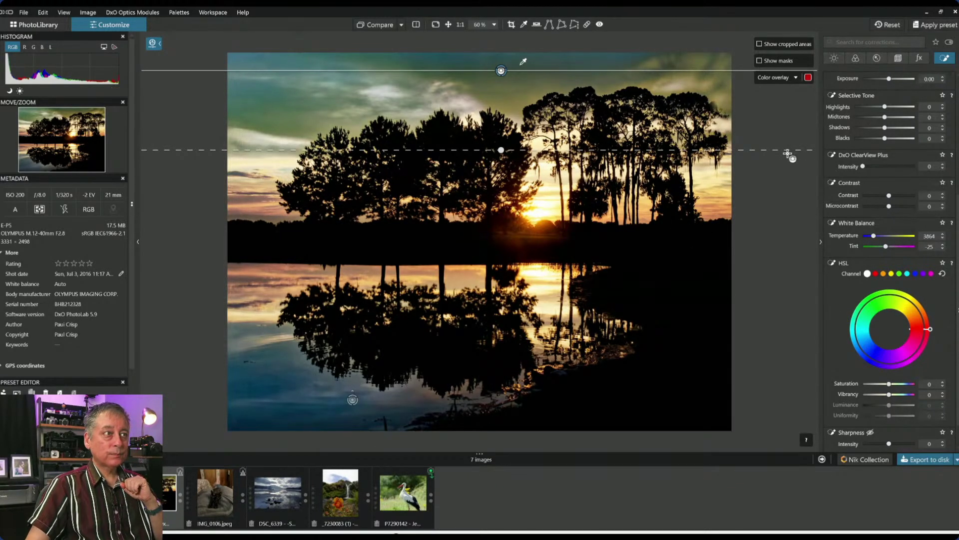
Add a control point over the glow just above the sun to the sky control line mask and set Highlights to -82.
scroll(849, 185, up, 4)
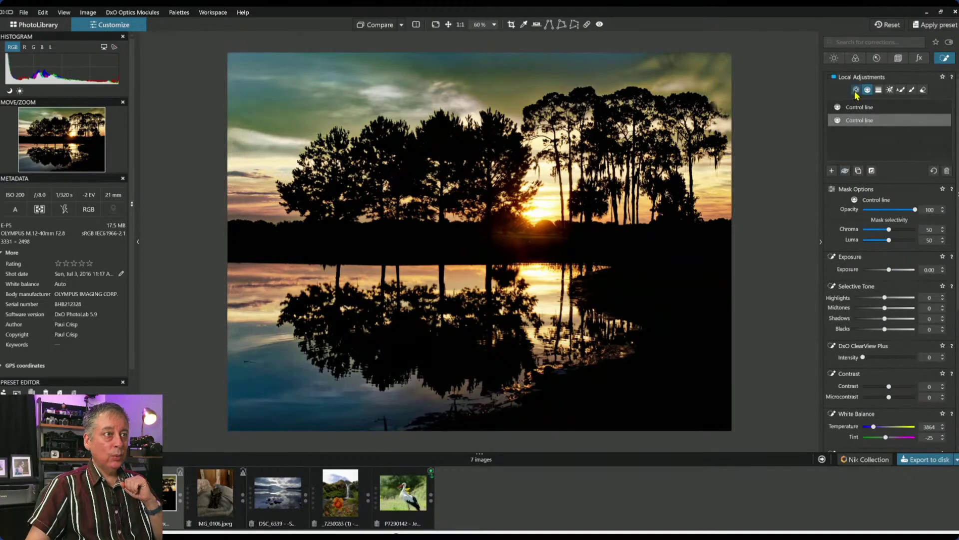
click(857, 91)
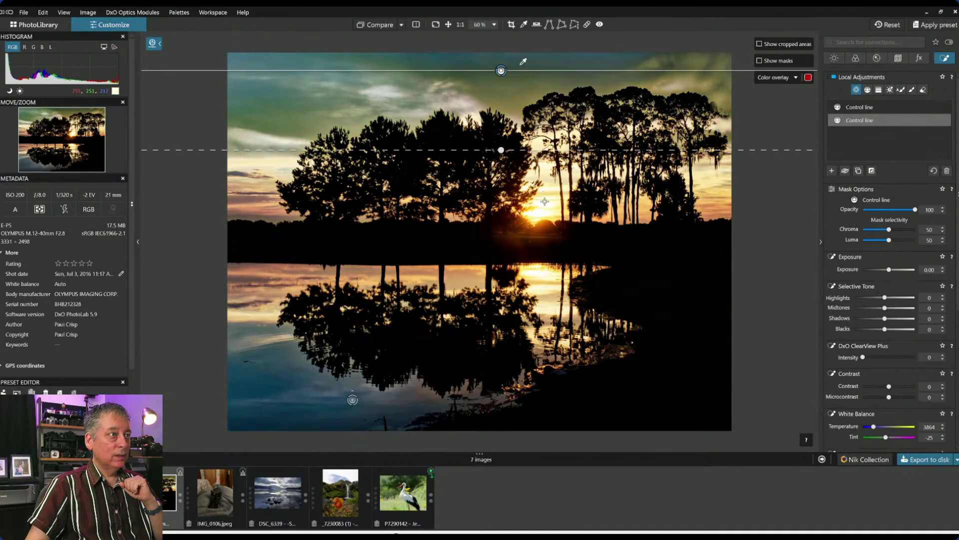
click(548, 192)
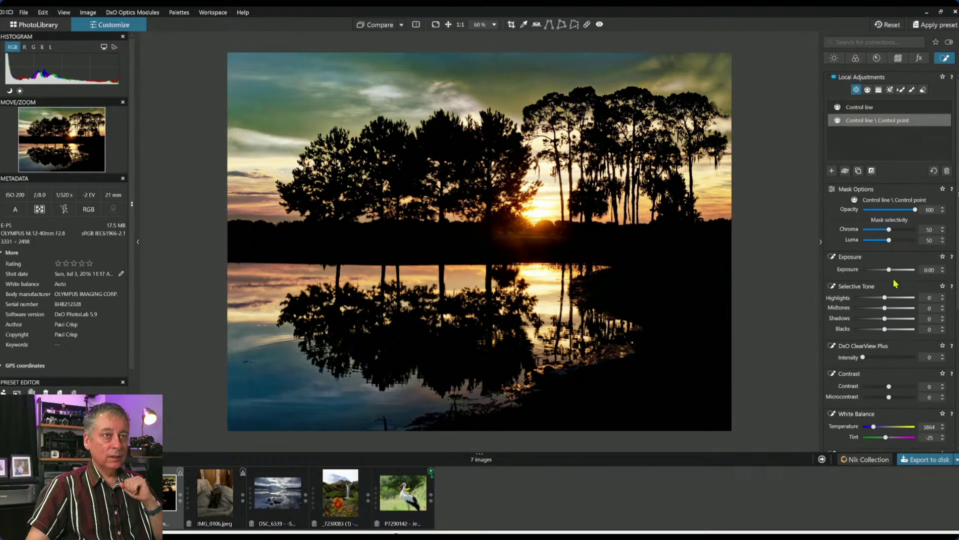
drag(885, 297, 859, 298)
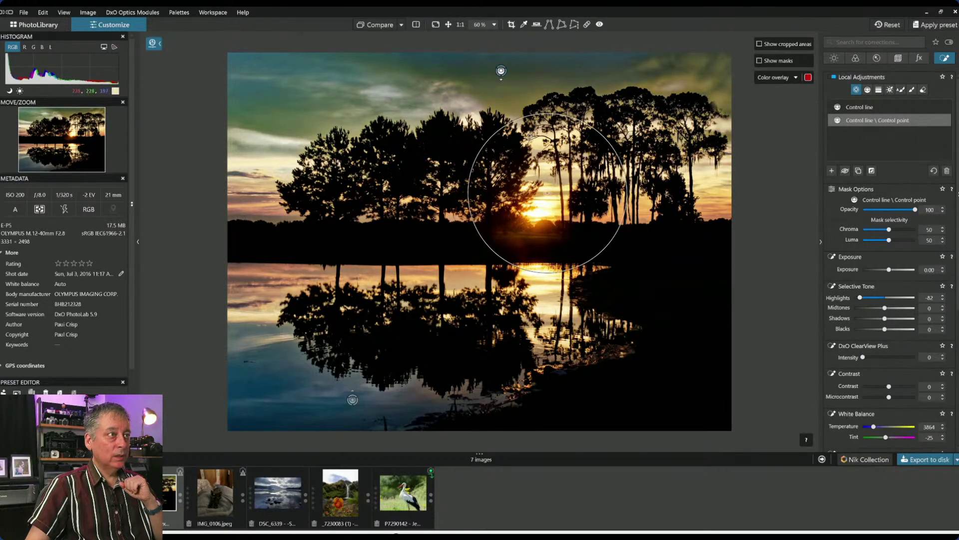
click(537, 141)
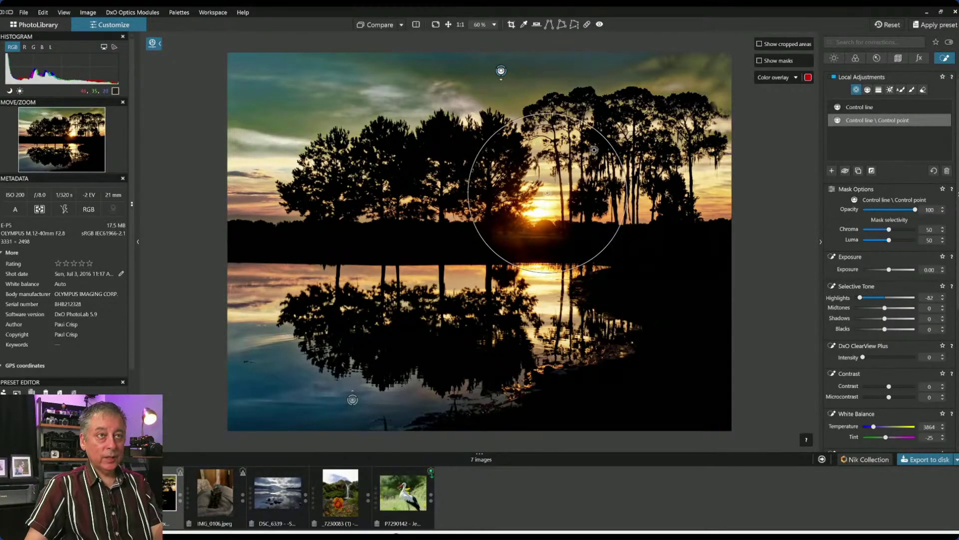
Create a new control point mask in the sky gap above the sun, enlarge it, and set Chroma to 29 and Luma to 25.
click(833, 171)
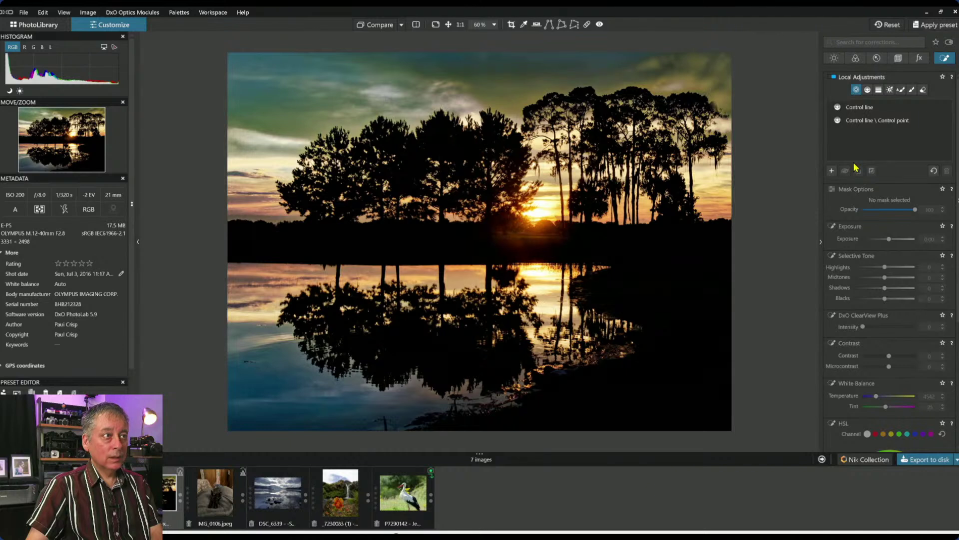
click(859, 107)
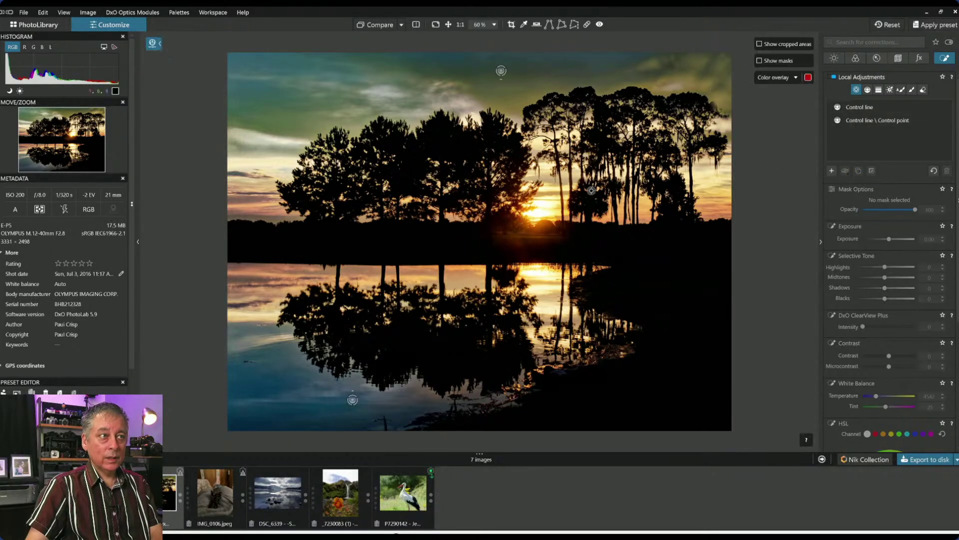
click(536, 145)
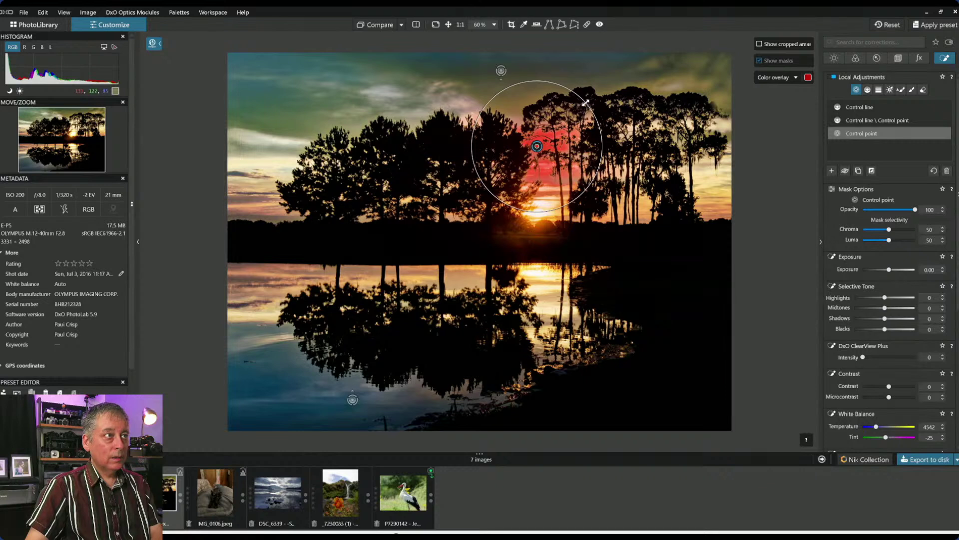
drag(585, 103, 605, 78)
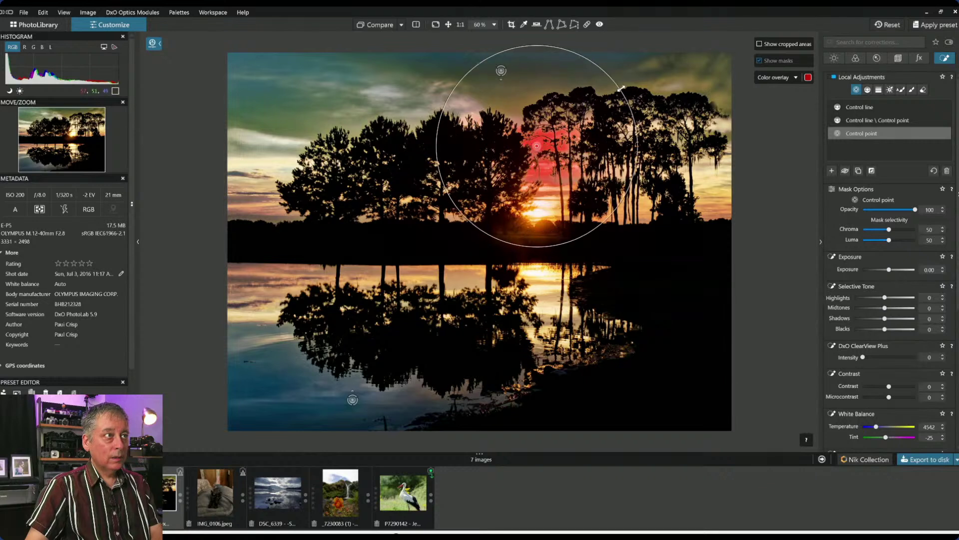
click(877, 241)
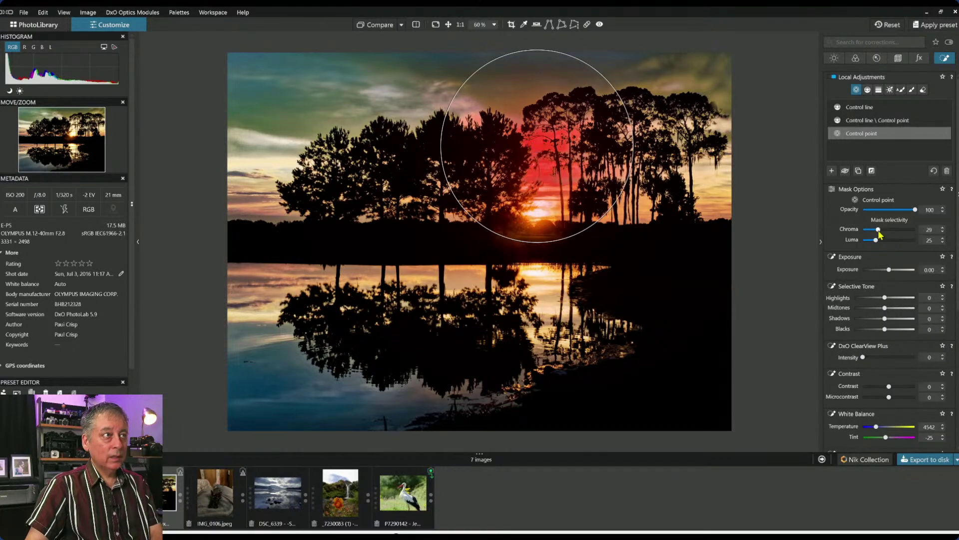
click(878, 229)
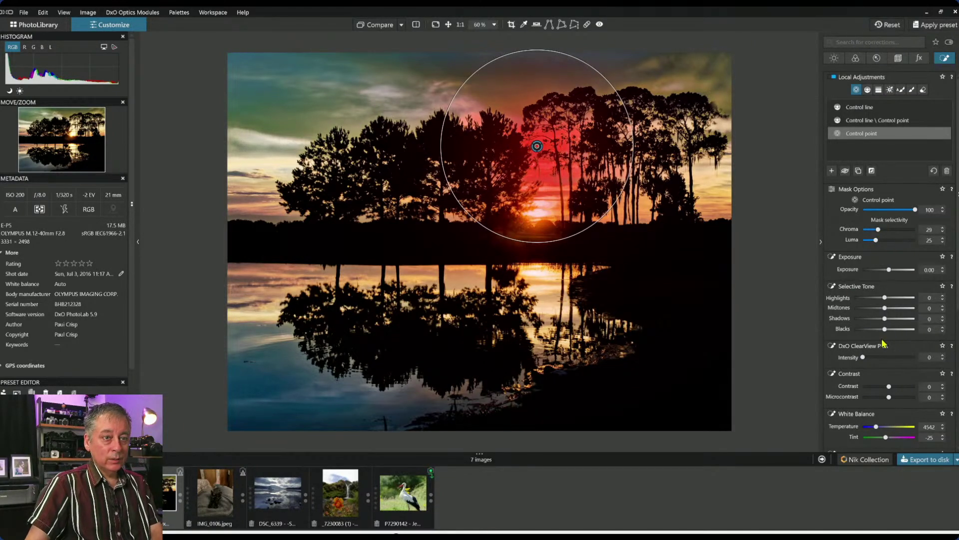
Set the new sky control point mask's Temperature to 10415 and Tint to -8, and extend it with more points around the trees.
scroll(878, 253, down, 3)
drag(877, 322, 893, 335)
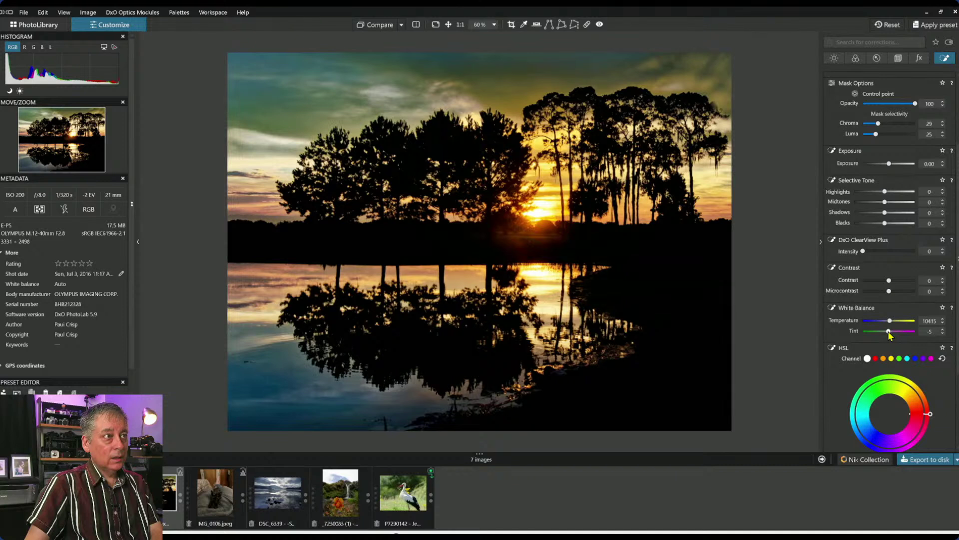
mouse_move(488, 140)
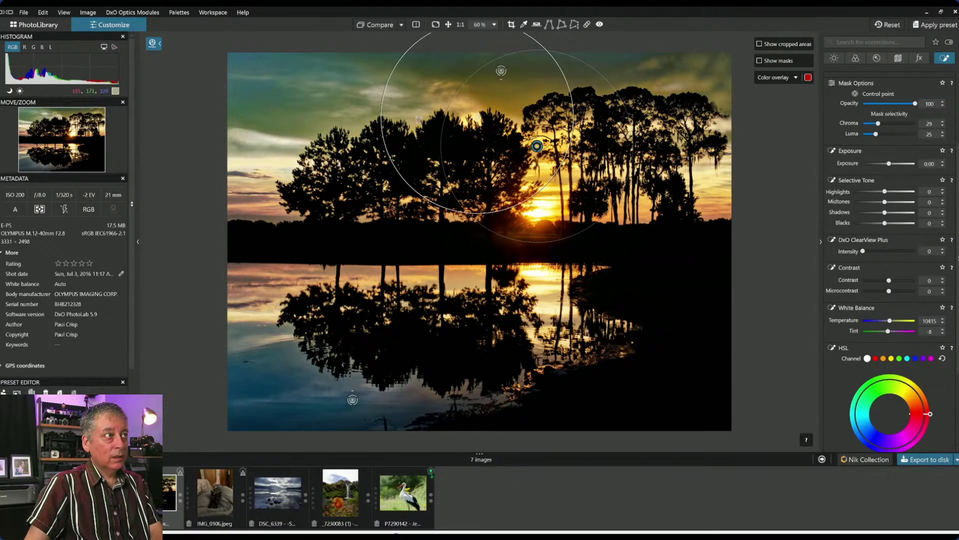
click(418, 117)
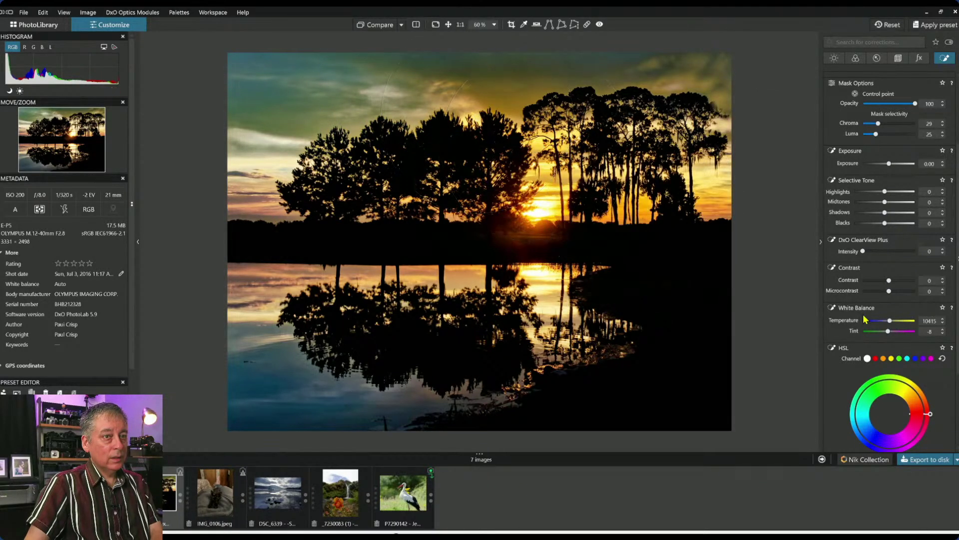
In the control point mask above the sun, set Highlights to -34 and HSL Vibrancy to -62.
drag(884, 192, 875, 192)
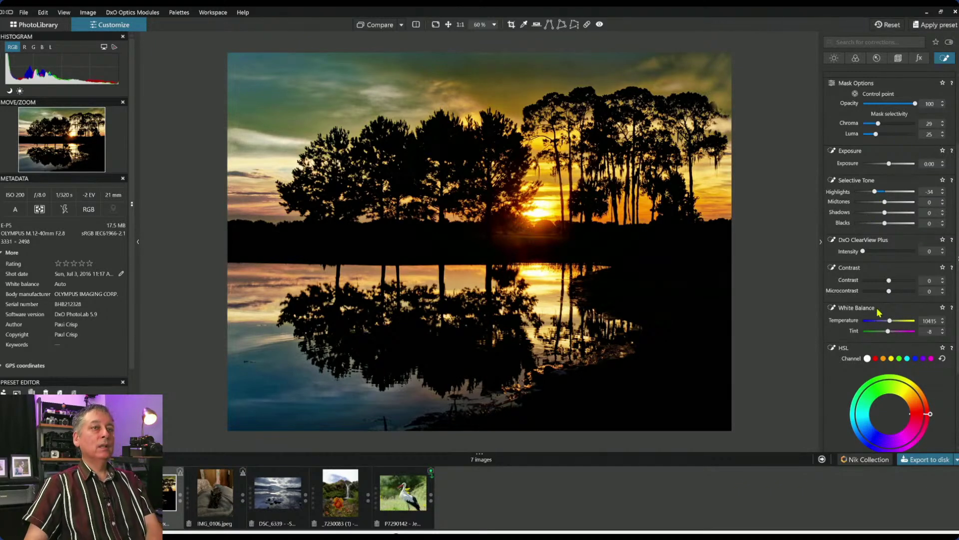
scroll(884, 318, down, 3)
drag(891, 370, 874, 371)
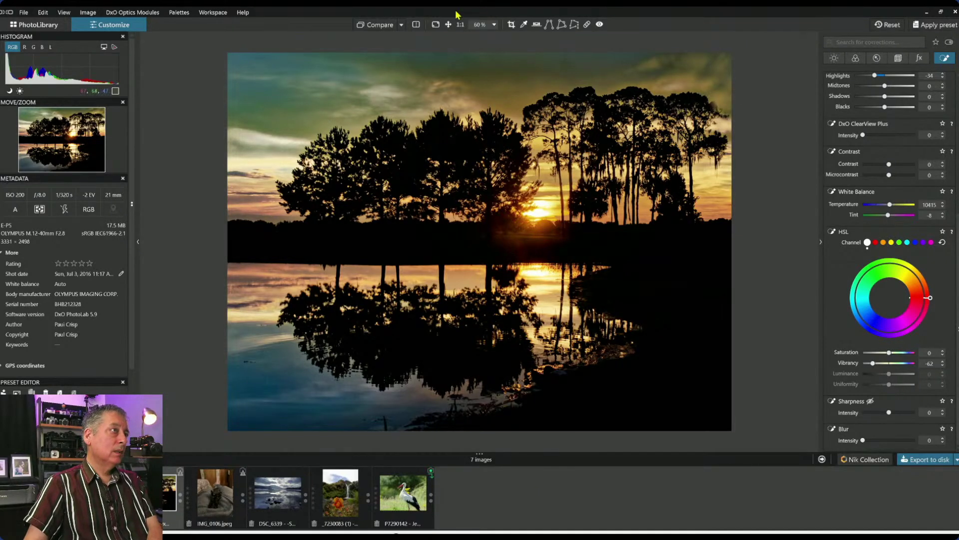
Compare the edited sunset photo with its uncorrected version, then return to the corrected view.
click(374, 31)
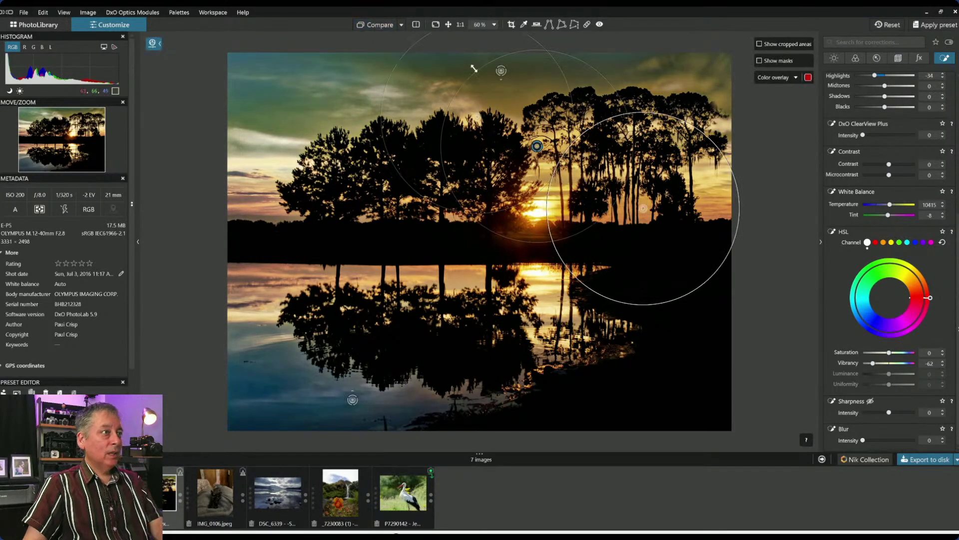
click(378, 30)
click(378, 30)
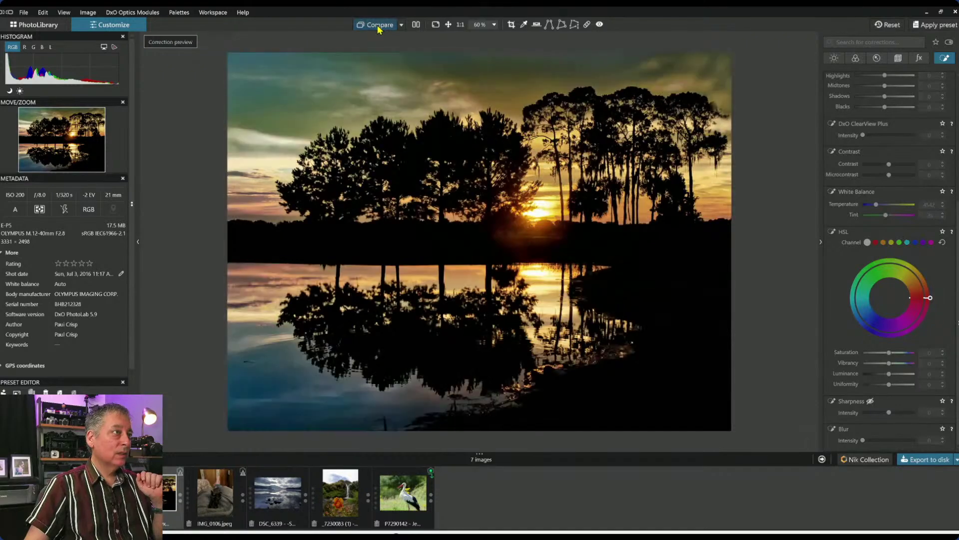
click(379, 30)
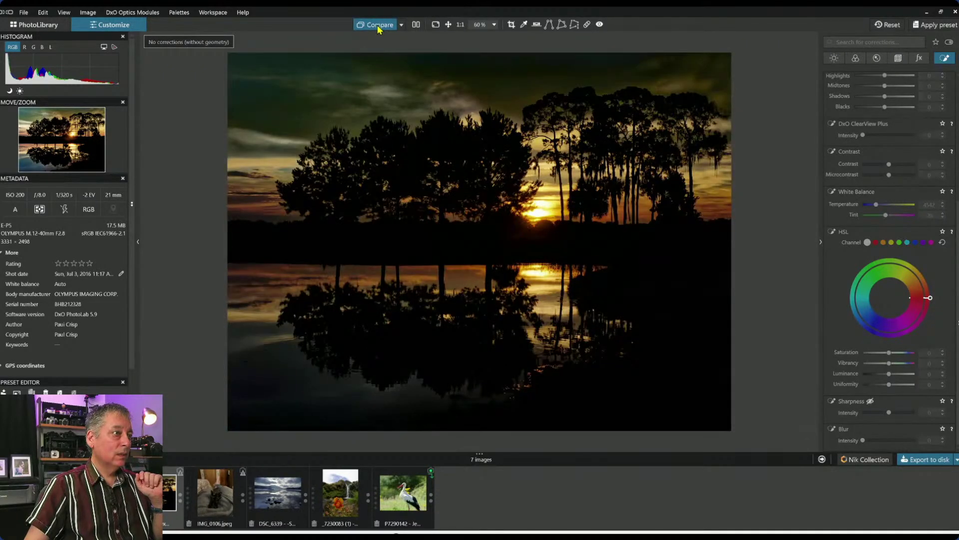
click(378, 30)
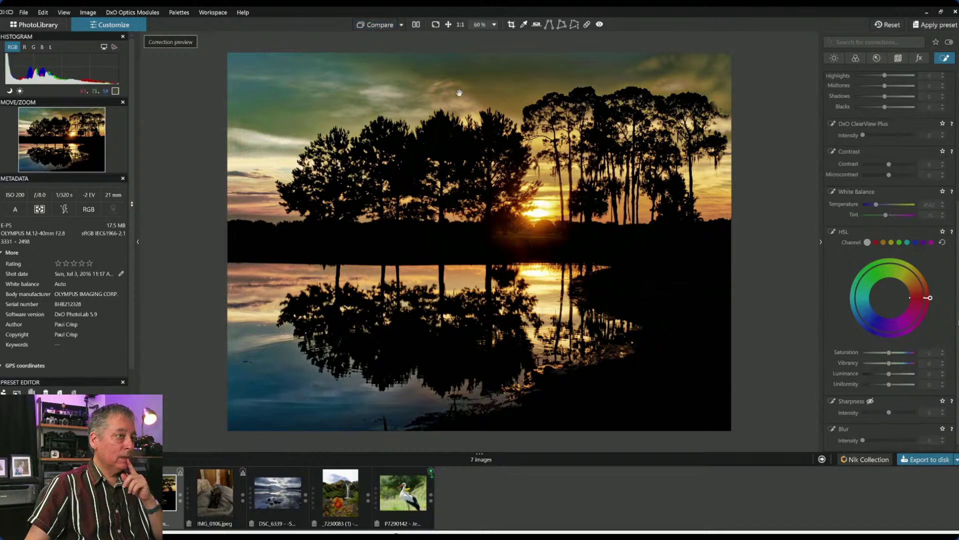
Try a brighter global Exposure of 2.45 on the sunset photo, and settle on 1.98.
scroll(877, 198, up, 5)
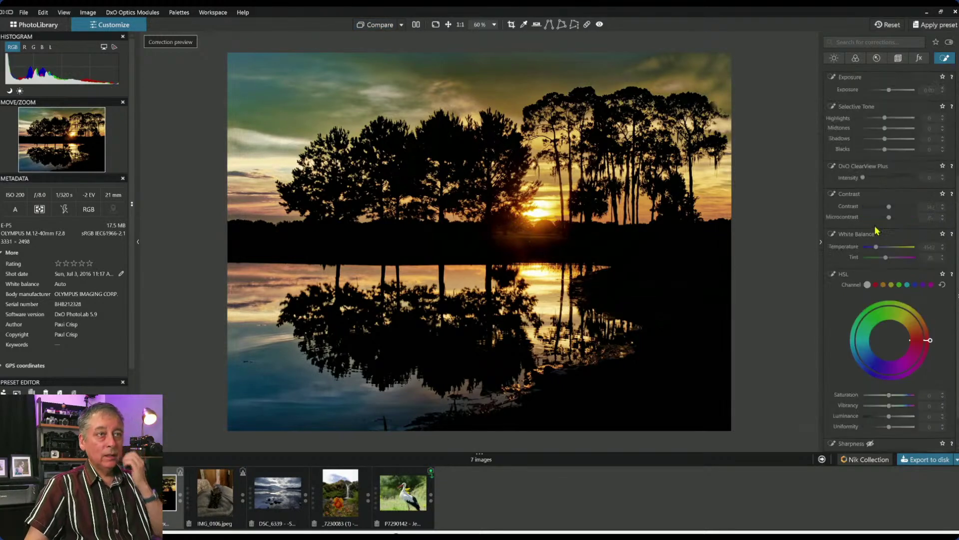
click(826, 60)
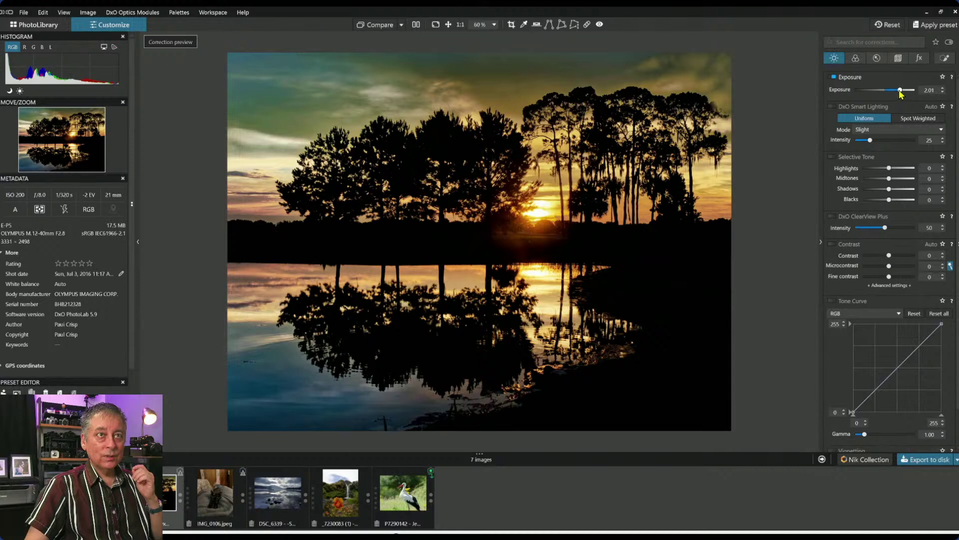
drag(900, 91, 904, 92)
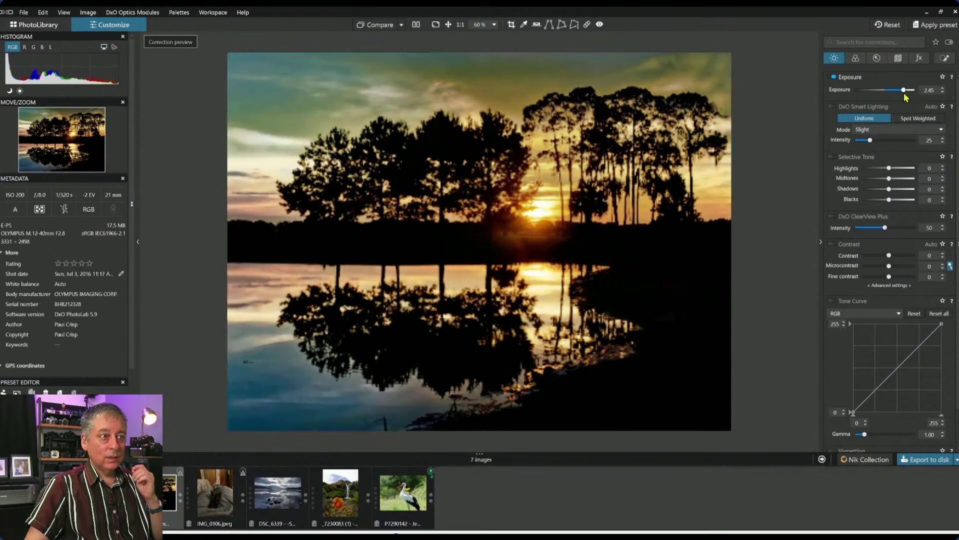
drag(904, 91, 901, 92)
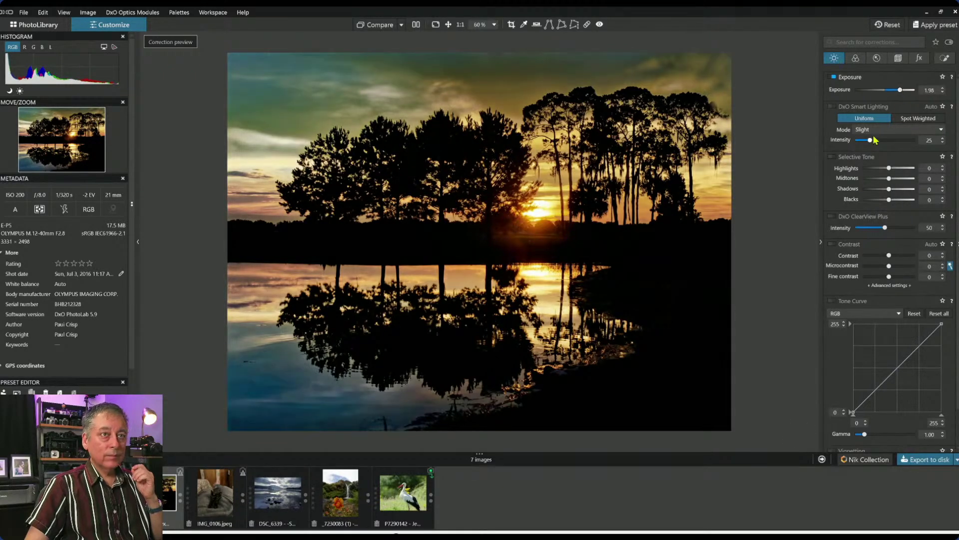
Add a separate control point on the dark right-hand shore and set its Exposure to 4.00, Shadows to 100 and Blacks to 100.
click(943, 59)
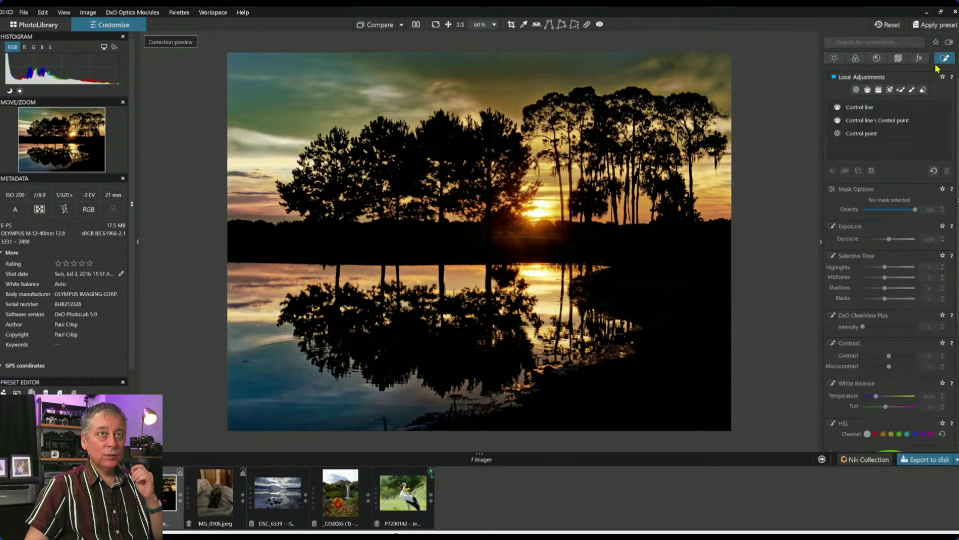
click(855, 89)
click(681, 311)
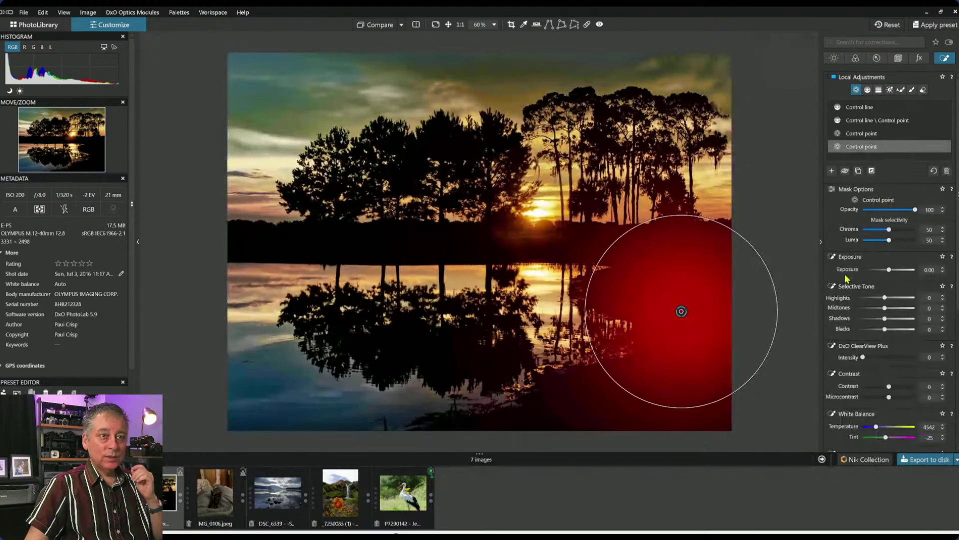
drag(888, 270, 916, 270)
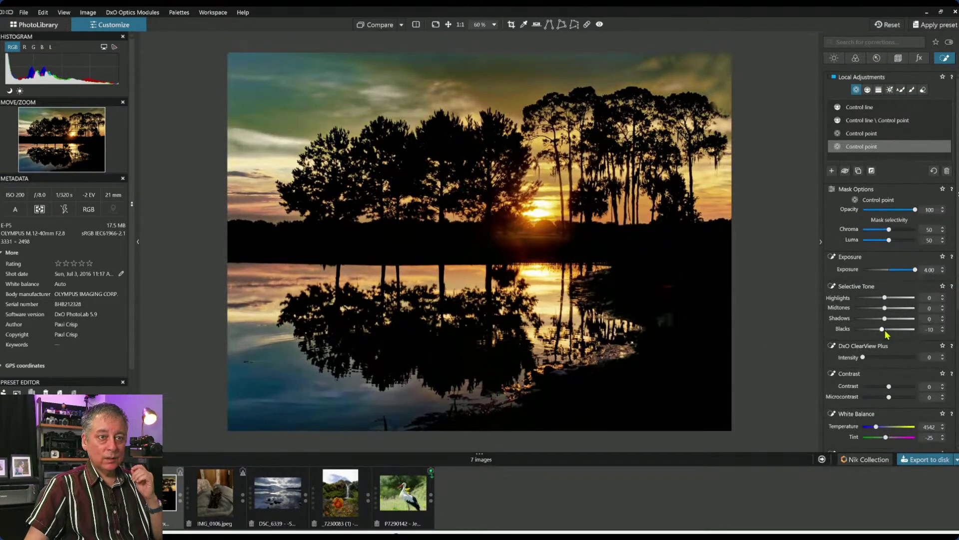
drag(884, 330, 917, 322)
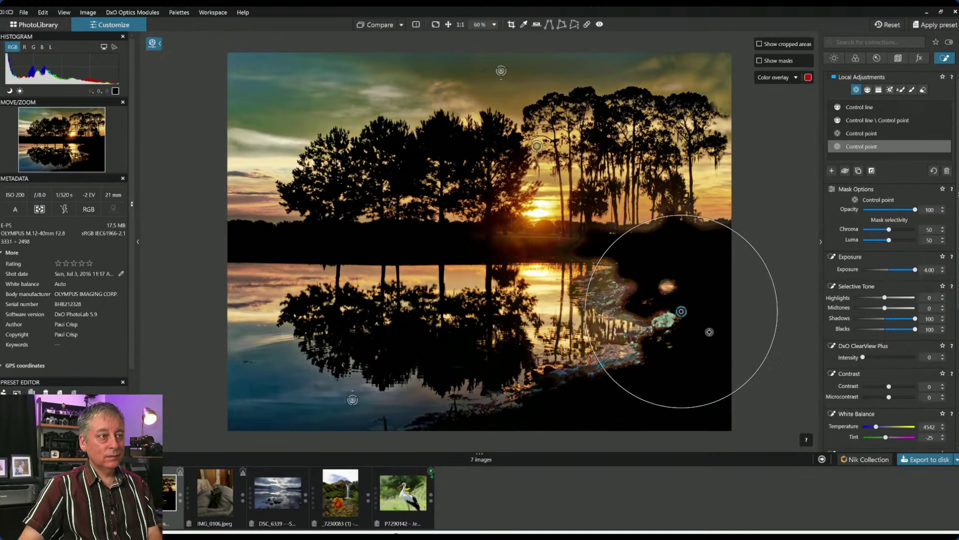
Delete the control point on the dark right-hand shore.
key(Delete)
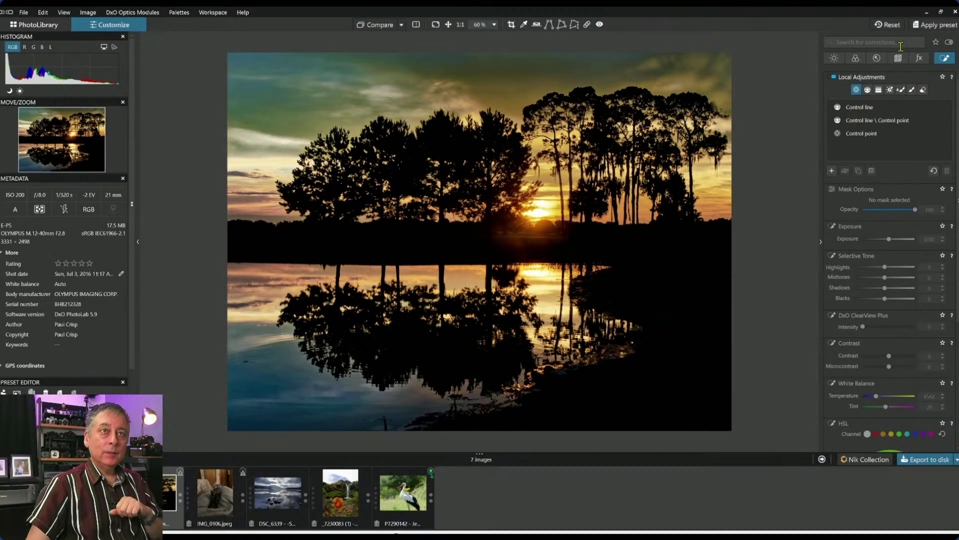
Enable Crop with a 16 × 9 aspect ratio and crop to the right-hand part of the sunset scene, about 2754 × 1549 px.
click(899, 59)
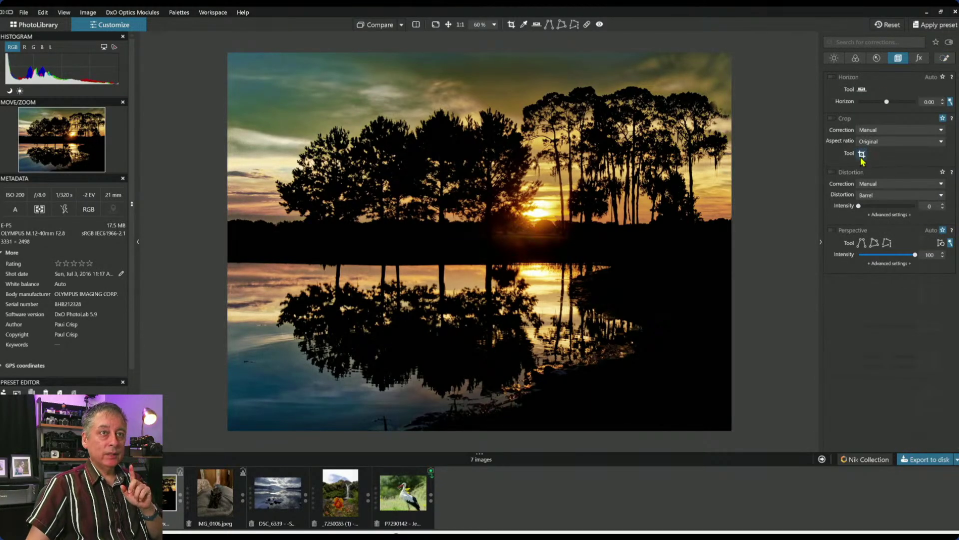
click(862, 154)
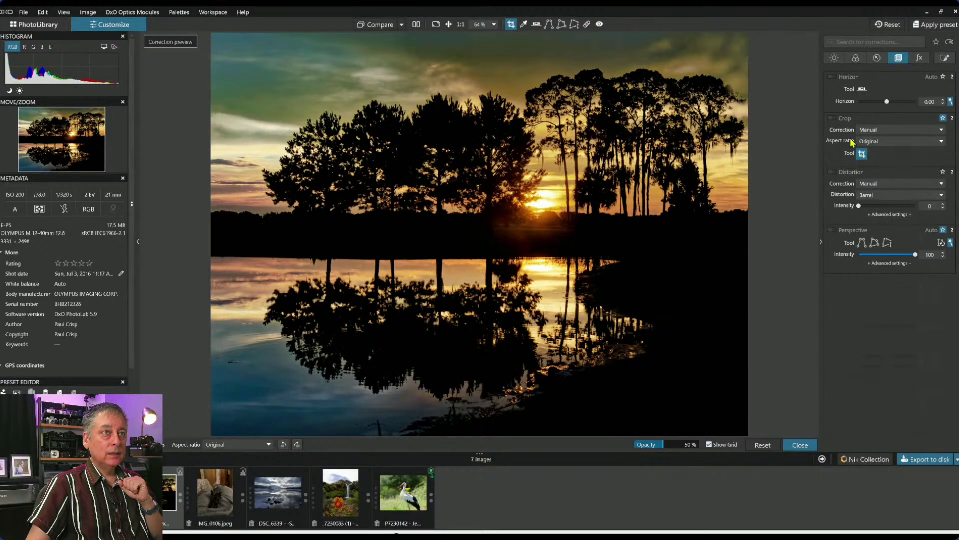
click(833, 118)
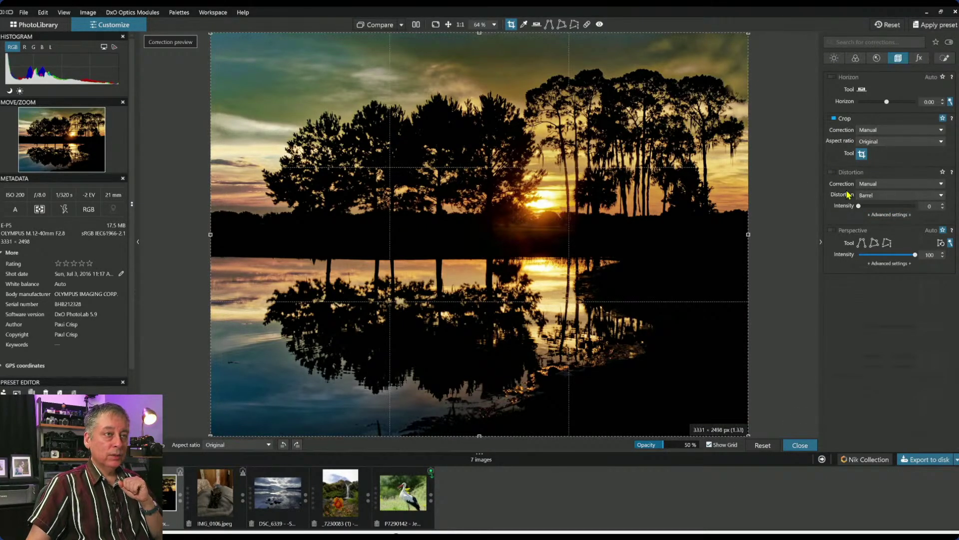
click(882, 142)
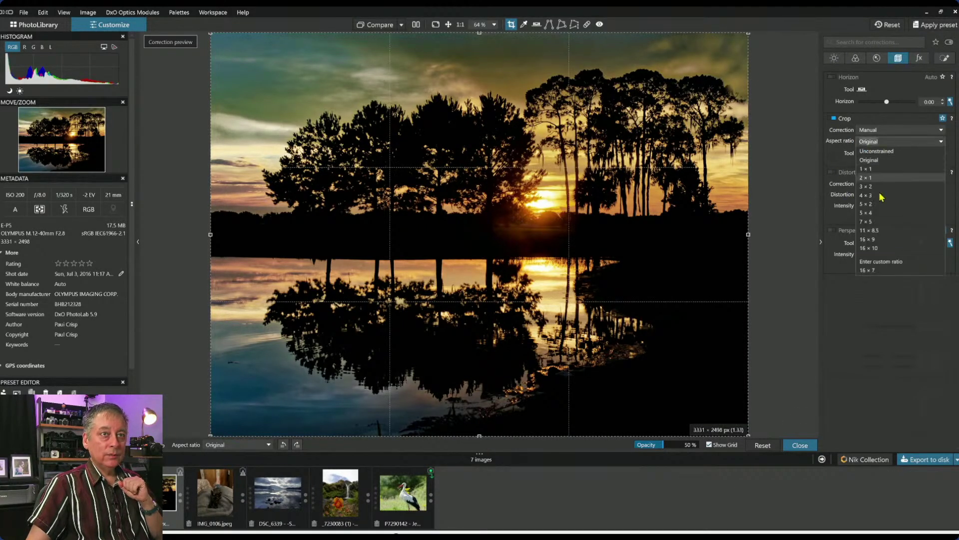
click(882, 242)
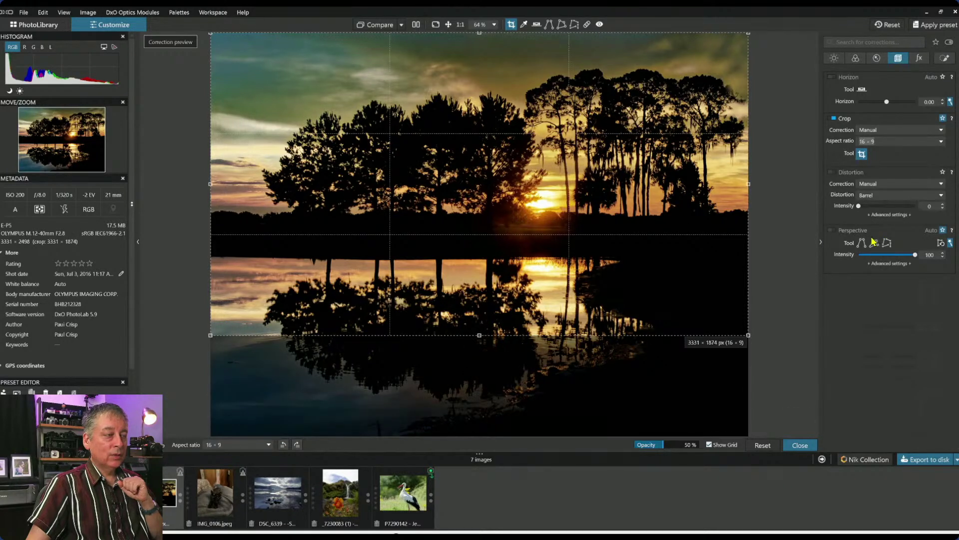
drag(707, 220, 707, 232)
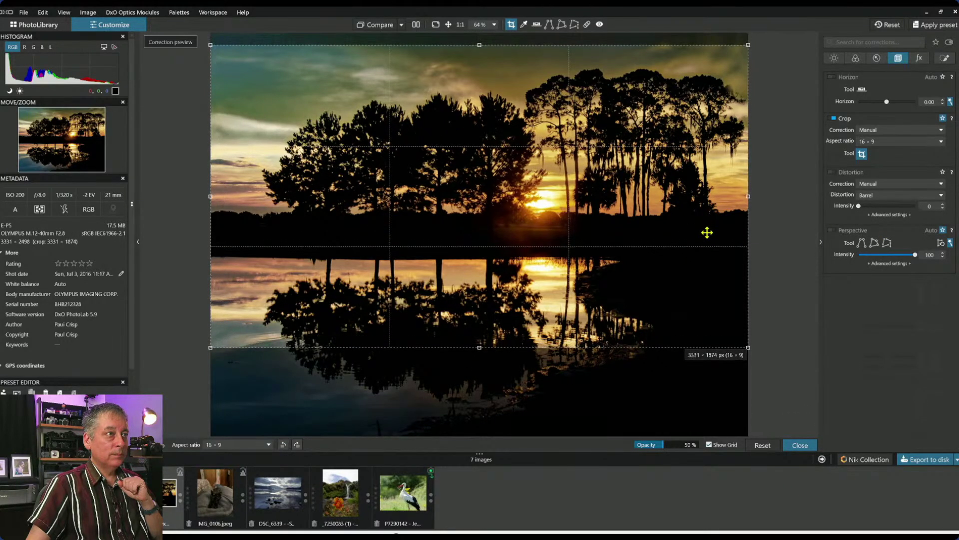
drag(212, 205, 301, 211)
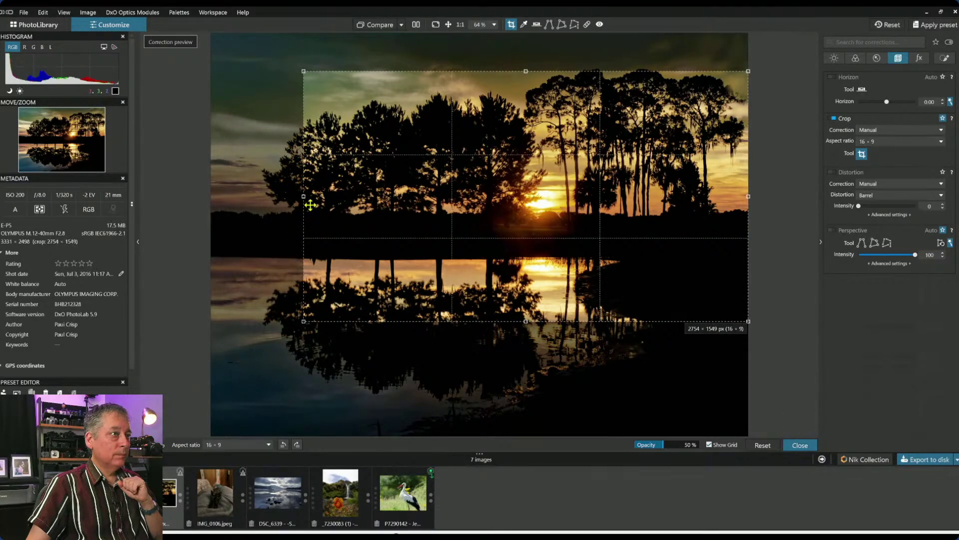
key(Return)
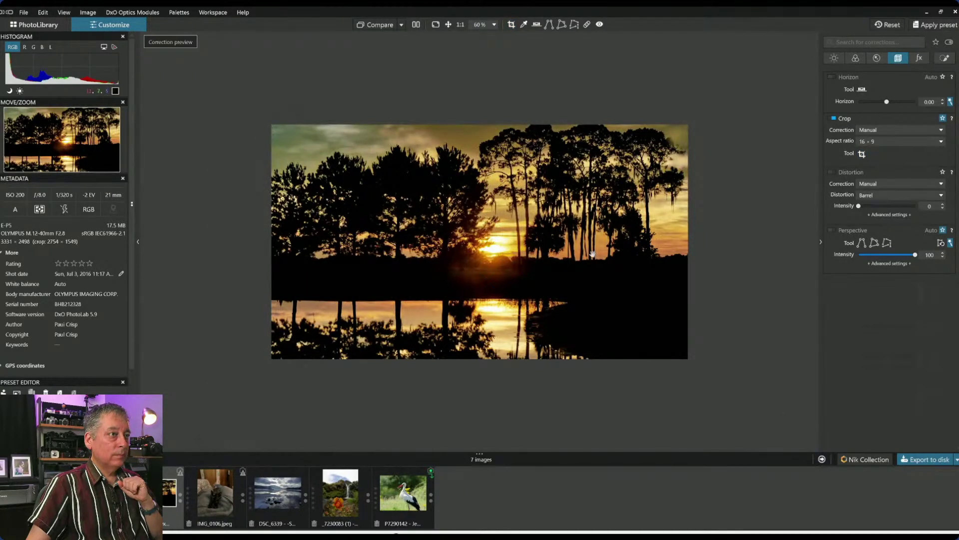
Shift the 16 × 9 crop frame toward the left of the scene and enlarge it to about 3082 × 1734 px.
click(861, 155)
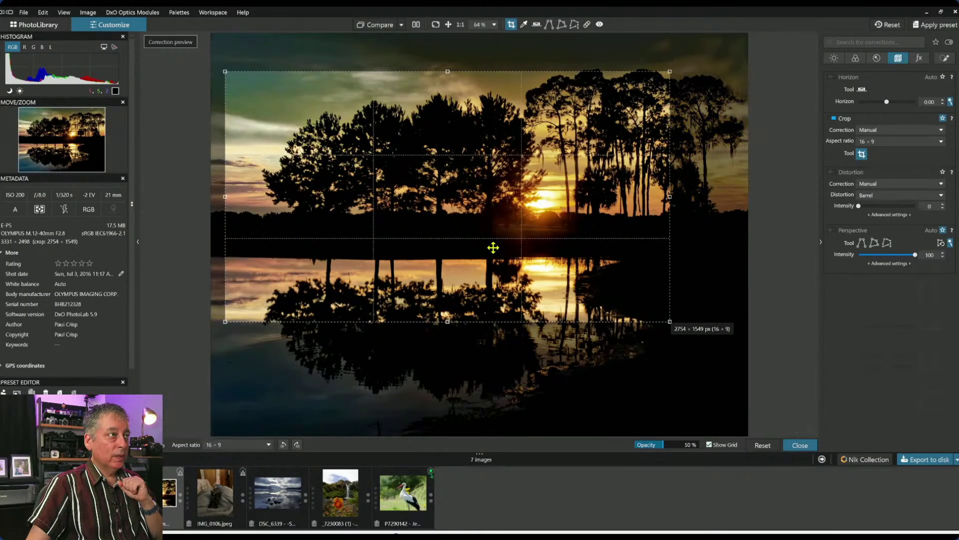
key(Return)
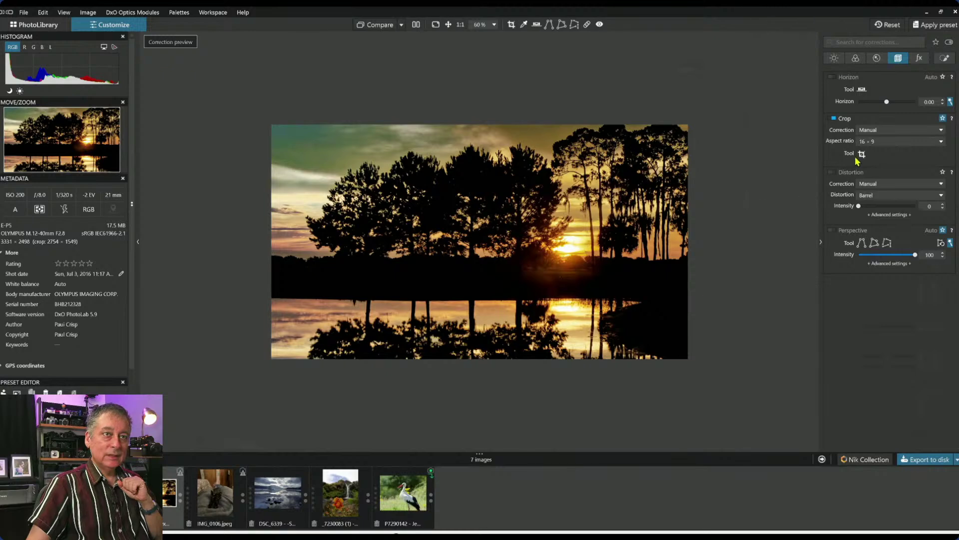
click(858, 157)
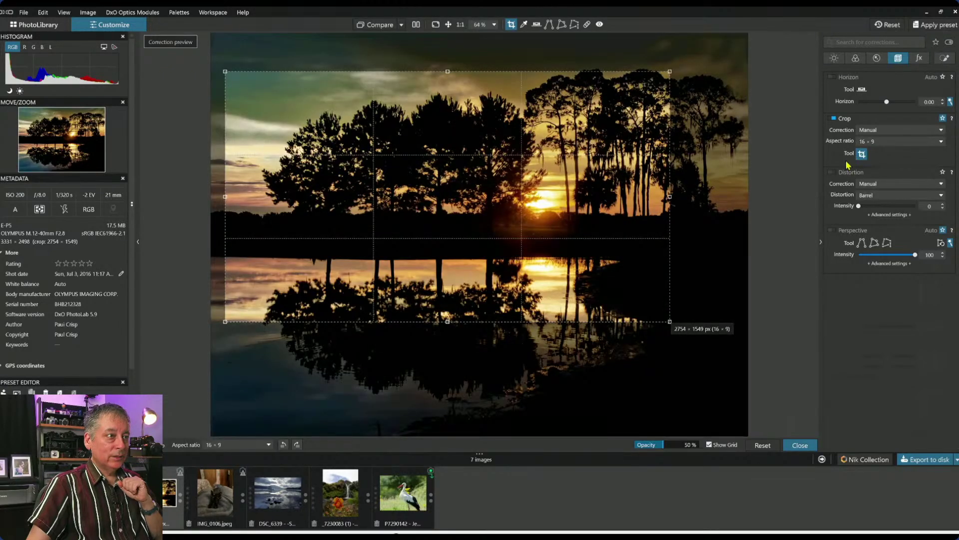
drag(445, 321, 442, 351)
drag(446, 299, 444, 296)
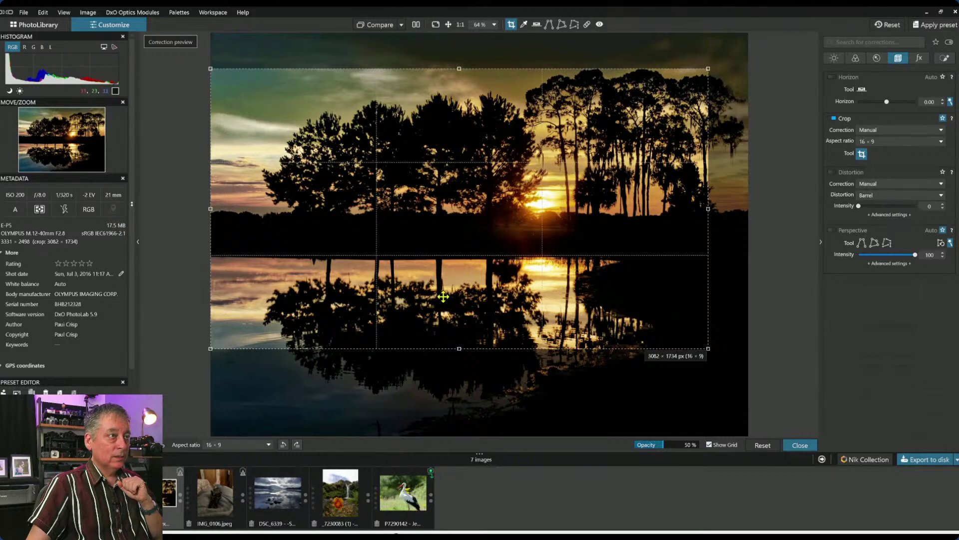
Change the crop to a 5 × 4 aspect ratio and position the frame against the photo's left edge, cutting off the far right trees.
click(876, 143)
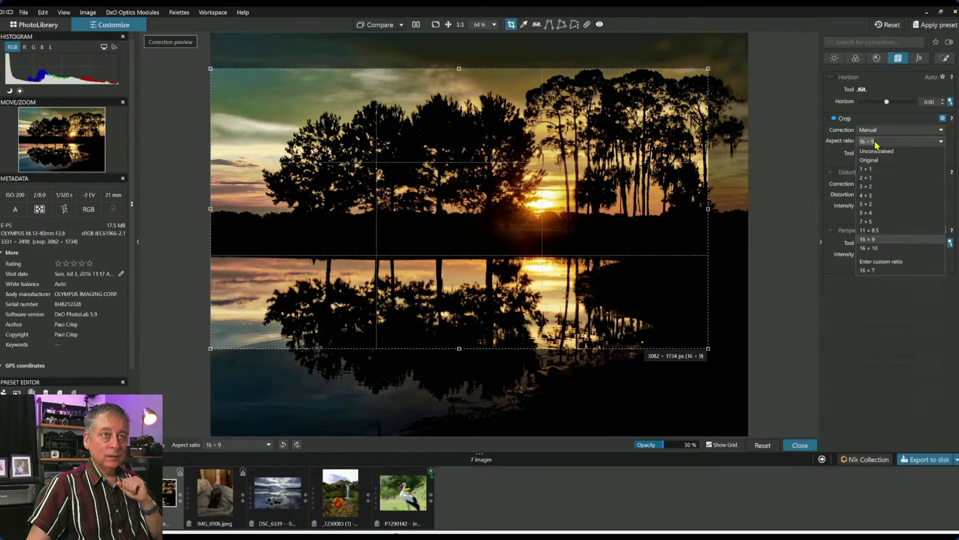
click(876, 214)
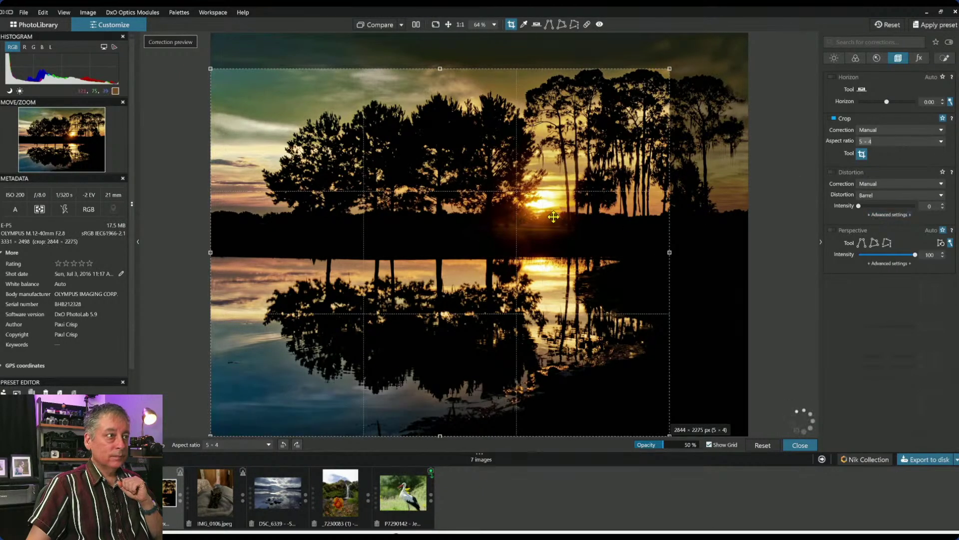
drag(552, 214, 540, 175)
key(Return)
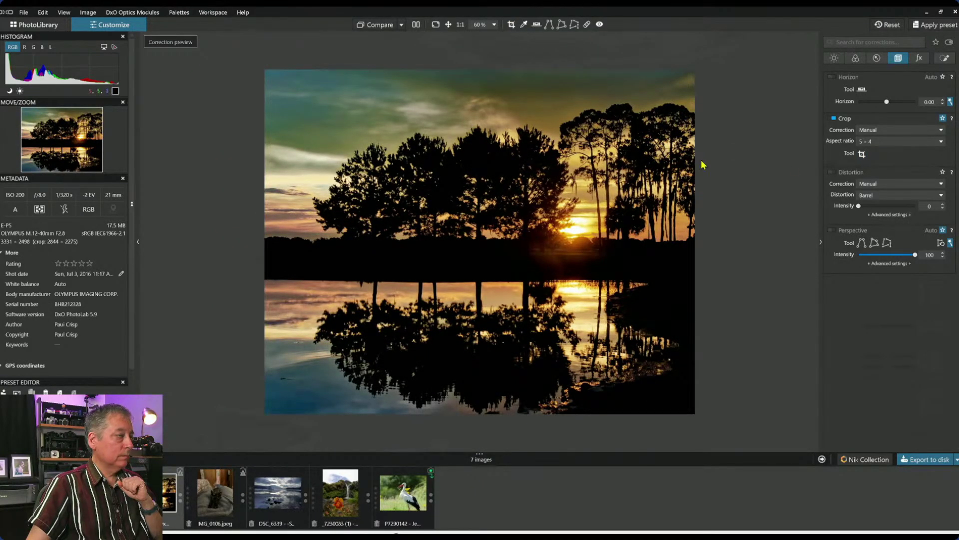
click(862, 154)
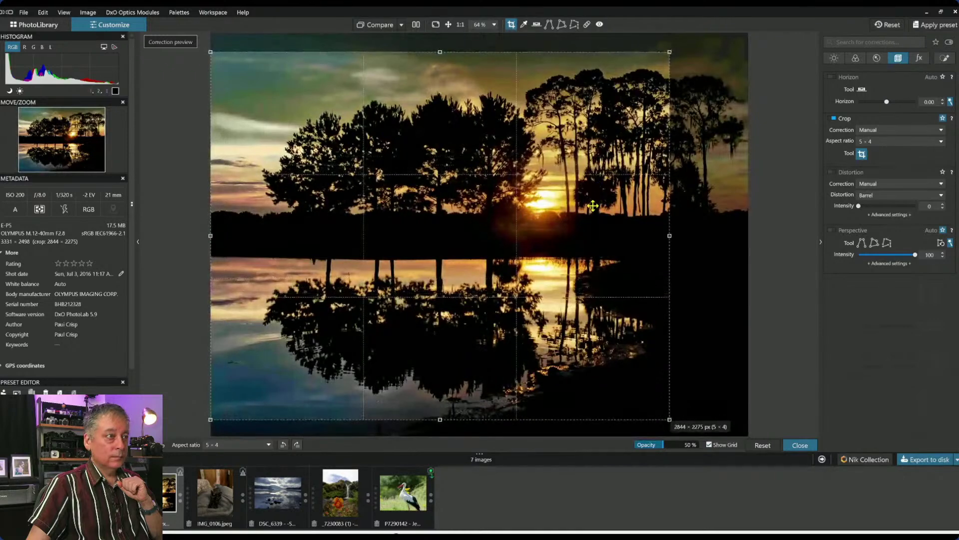
key(Return)
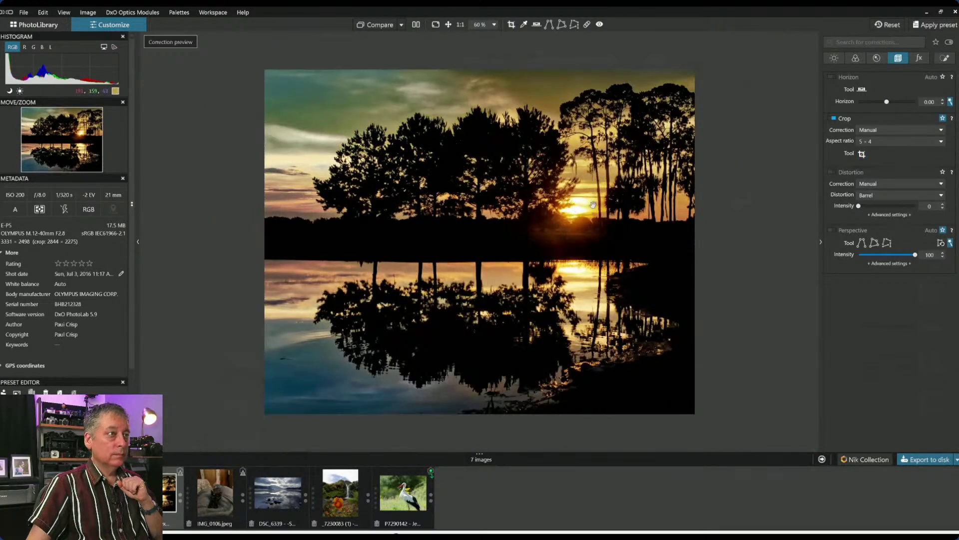
Rotate the sunset photo with a Horizon correction of -0.76.
drag(886, 101, 885, 102)
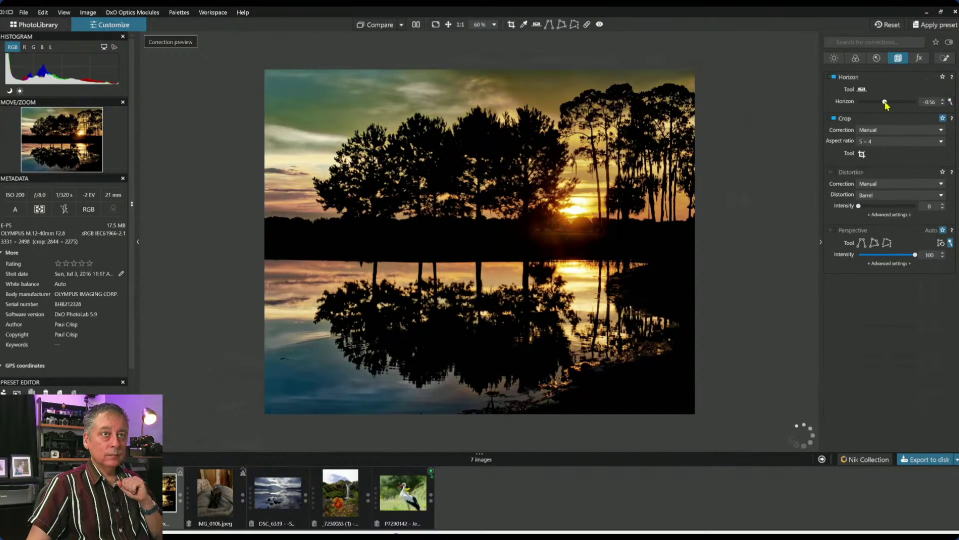
scroll(887, 102, down, 9)
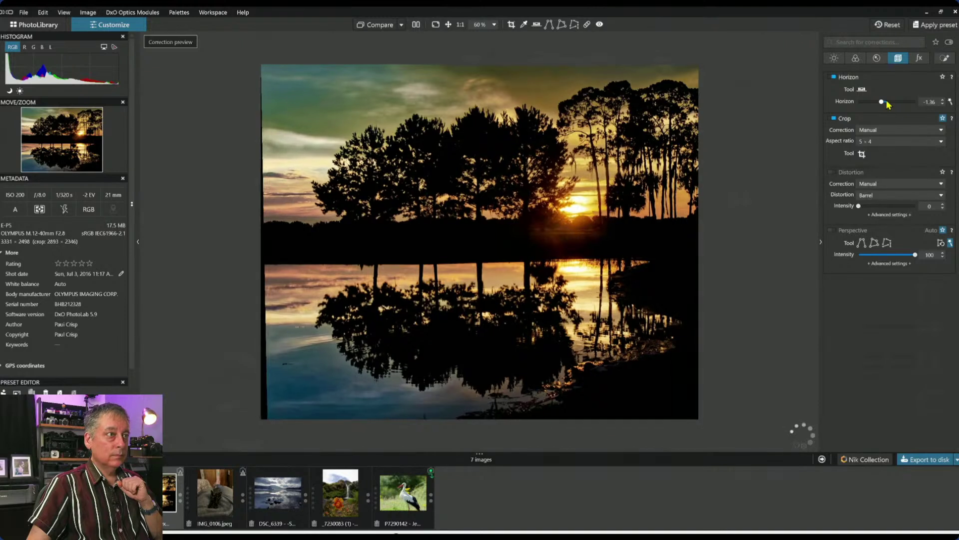
scroll(887, 103, up, 3)
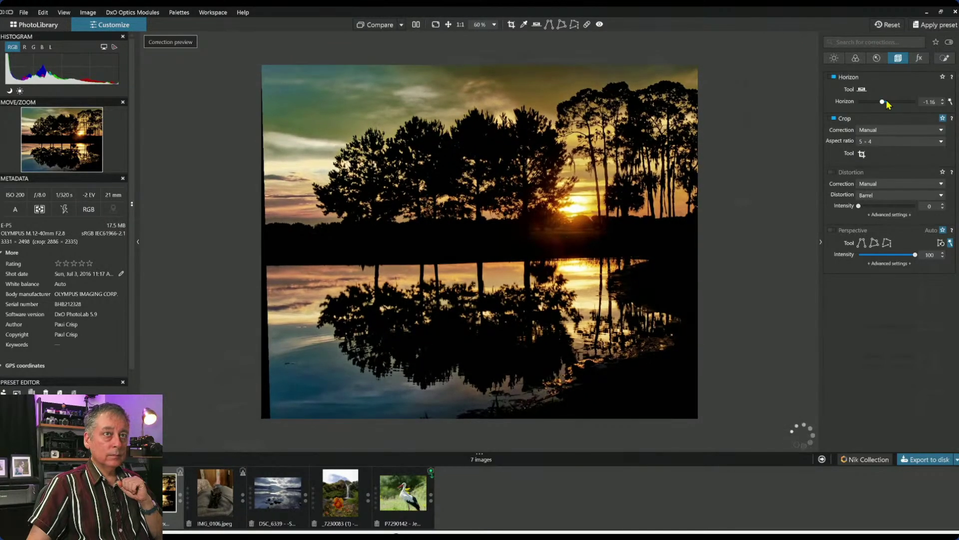
scroll(887, 102, up, 2)
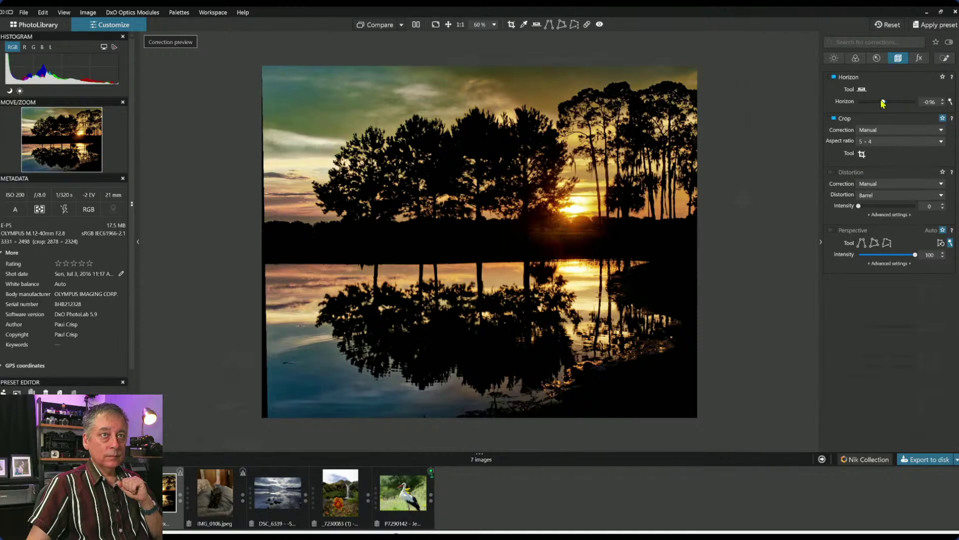
scroll(884, 102, up, 2)
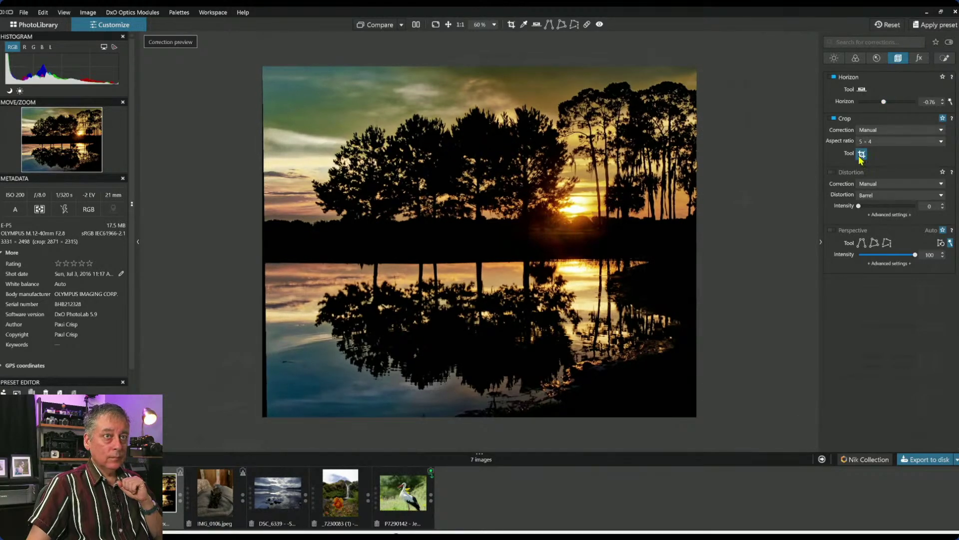
Shrink the 5 × 4 crop from its lower-left corner to about 2818 × 2254 px to exclude the blank rotated edges.
click(862, 154)
drag(208, 421, 220, 412)
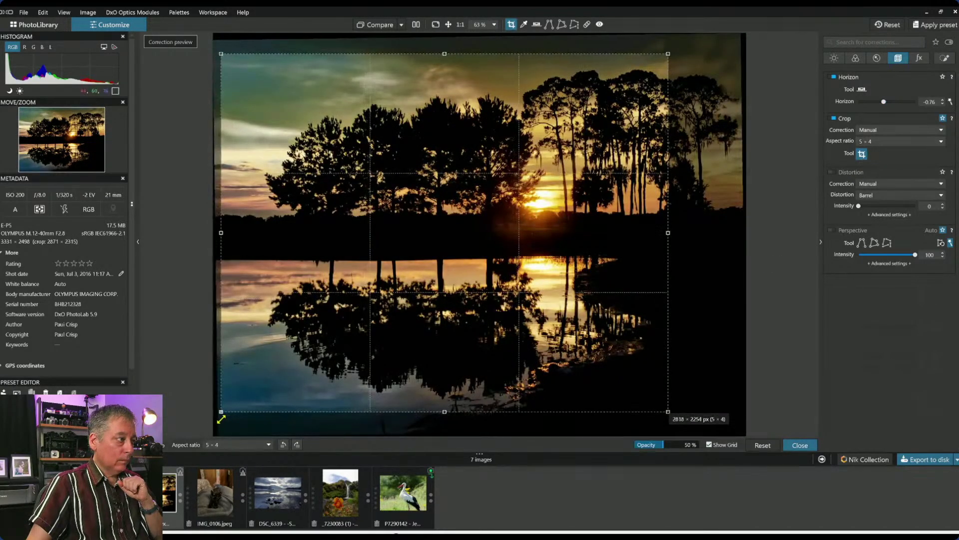
key(Return)
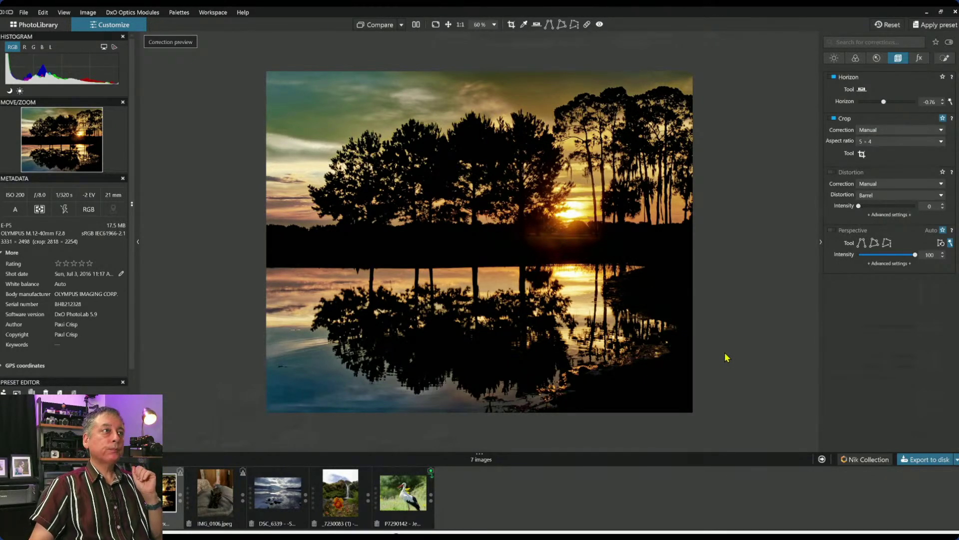
View the cropped photo without the side palettes, compare it side by side with the uncorrected version, and restore the editing layout.
scroll(714, 354, up, 1)
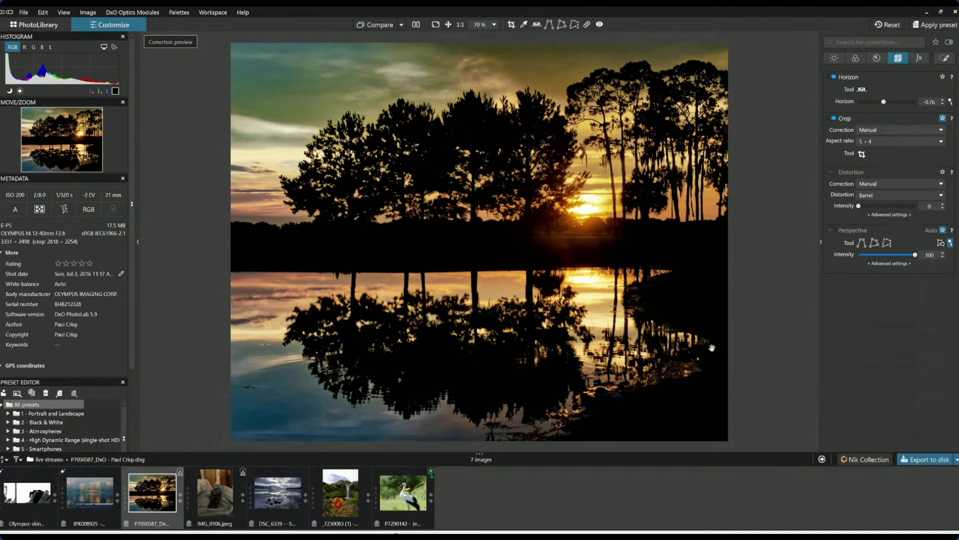
key(Tab)
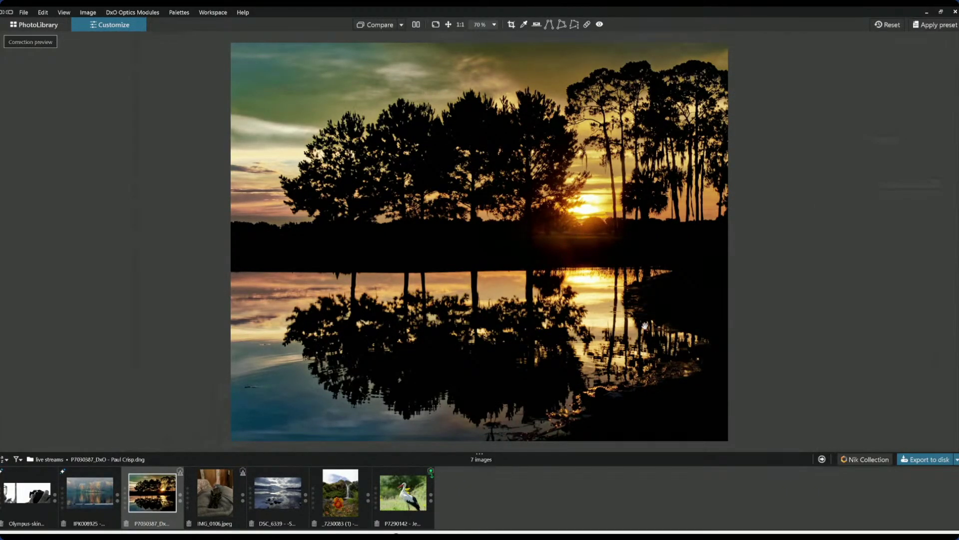
click(416, 24)
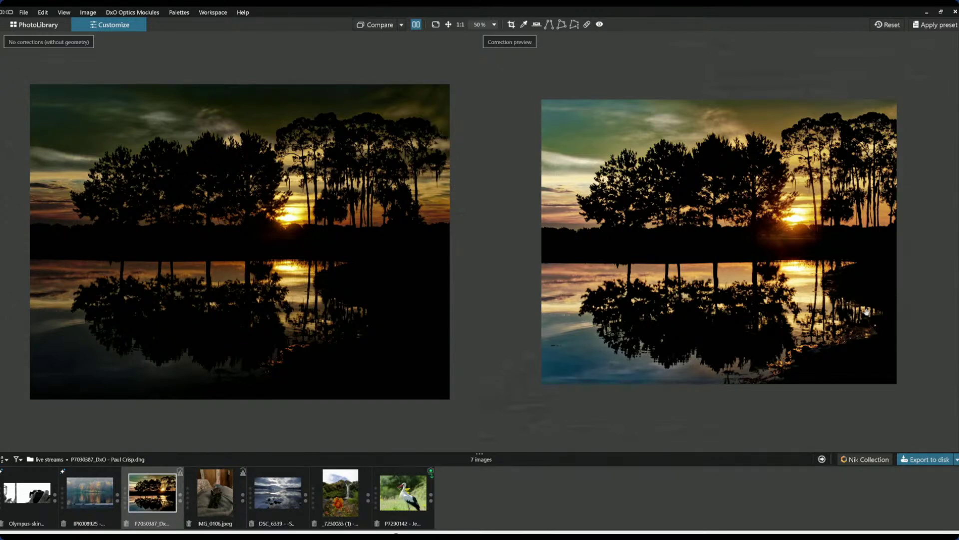
click(415, 25)
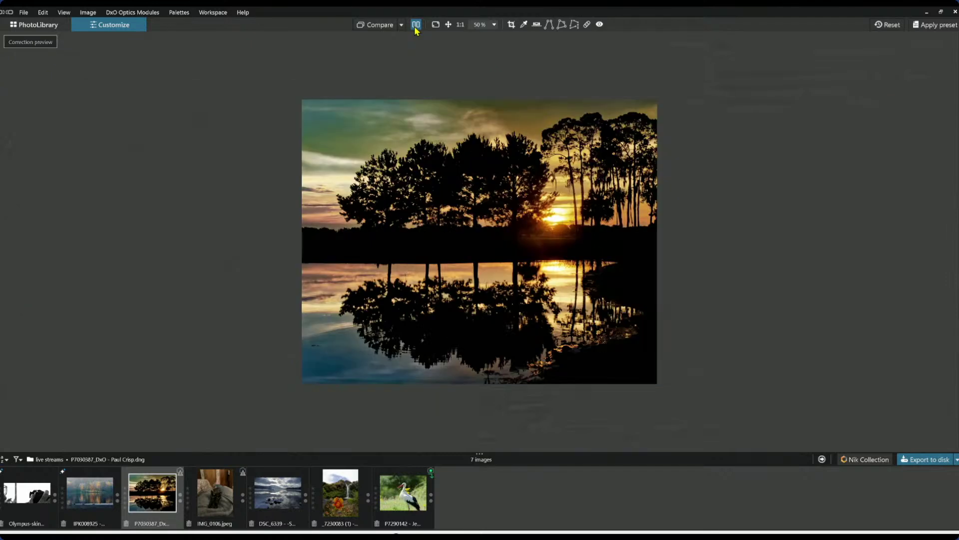
key(Tab)
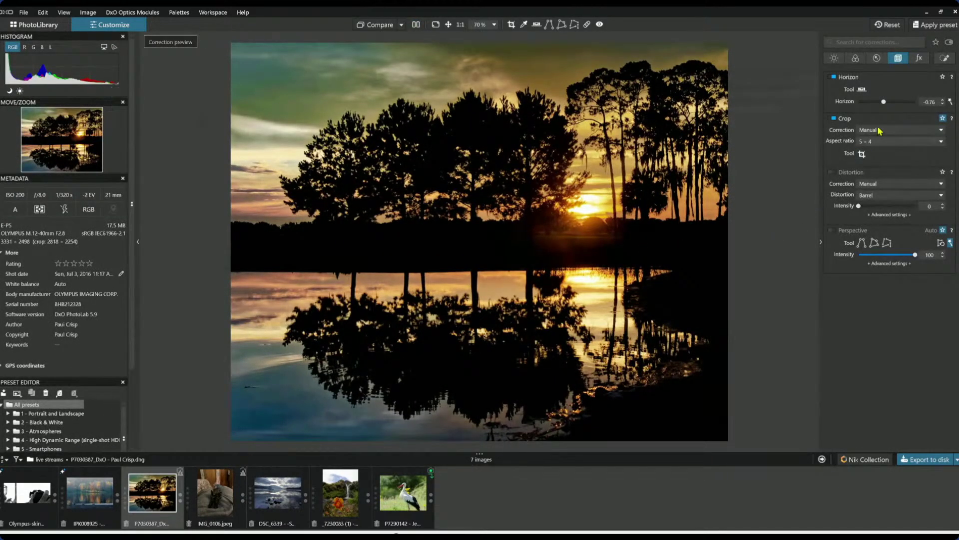
Enable global DxO ClearView Plus on the sunset photo and set its Intensity to 28.
click(834, 58)
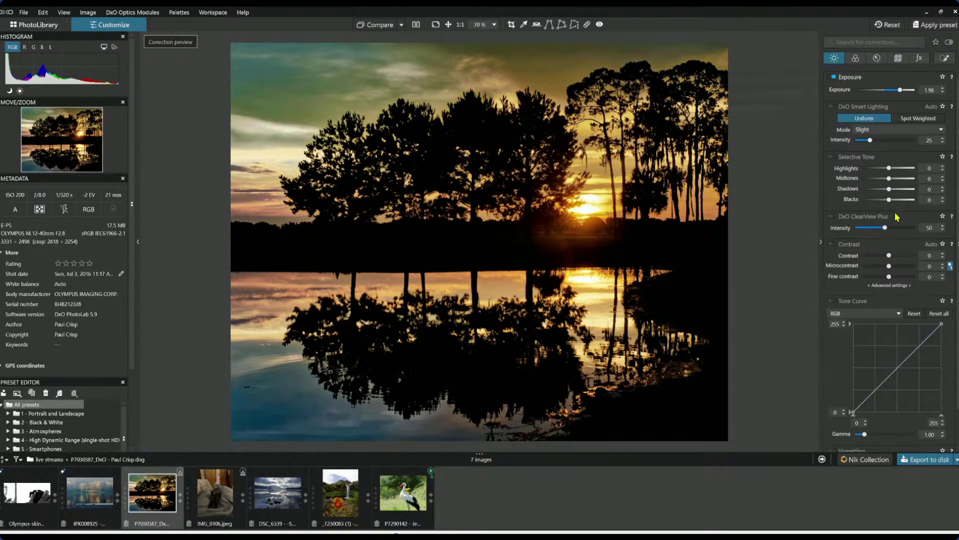
click(834, 216)
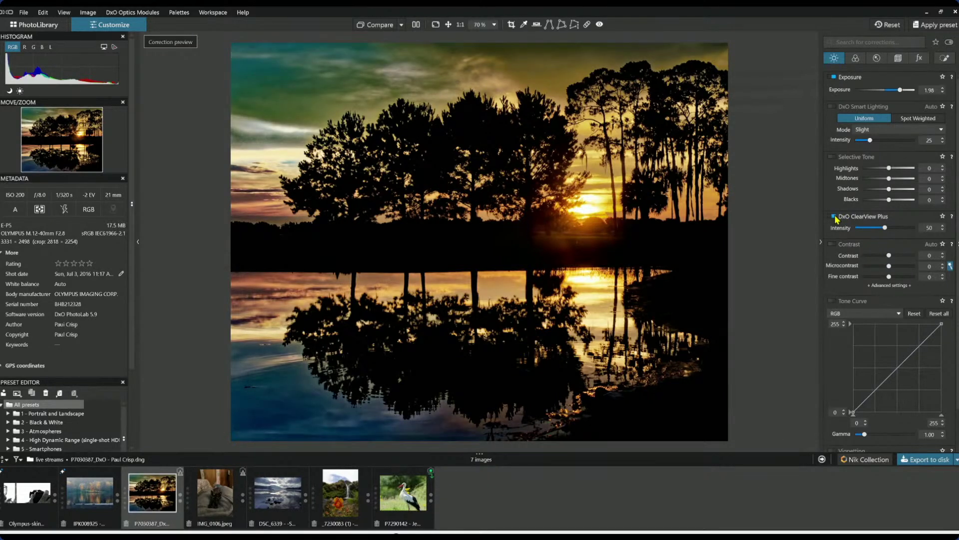
click(872, 227)
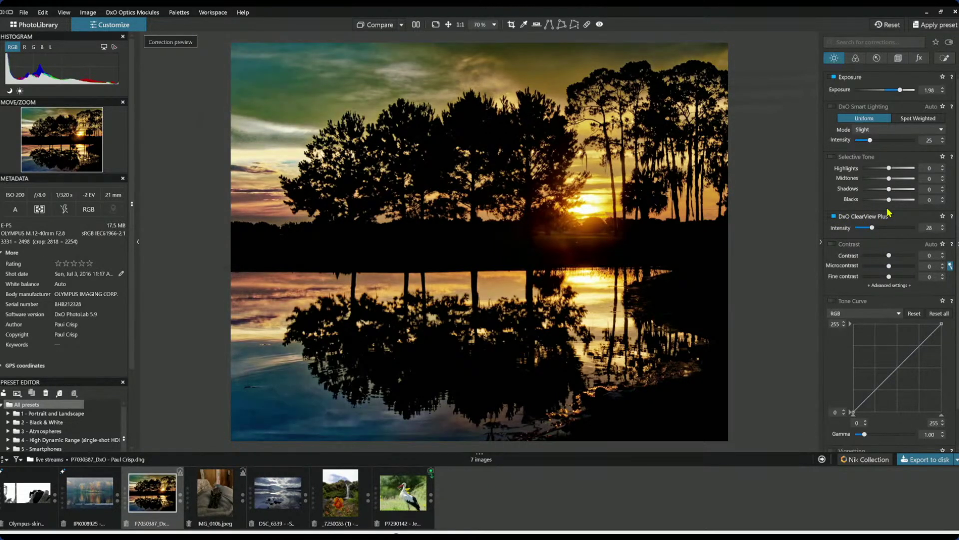
In the global Selective Tone correction, set Shadows to 19, Midtones to 69 and Highlights to 24.
drag(889, 189, 908, 181)
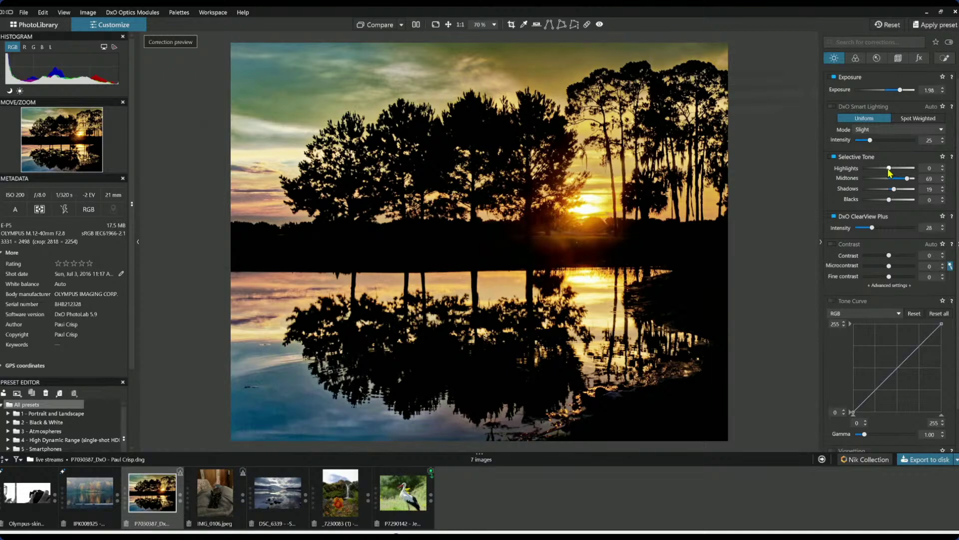
drag(889, 171, 896, 172)
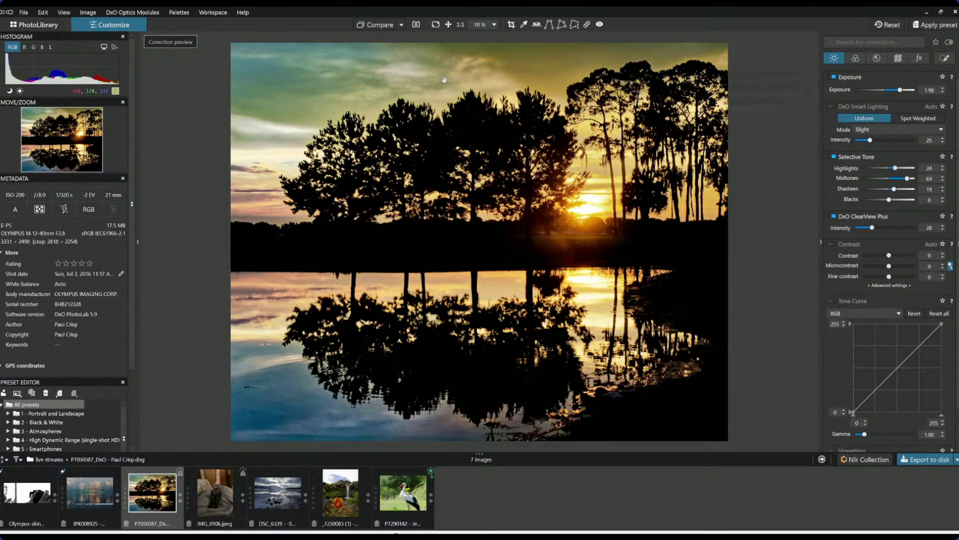
Compare the corrected sunset photo with its uncorrected version, side by side and full frame, with the side palettes hidden.
key(Tab)
click(416, 25)
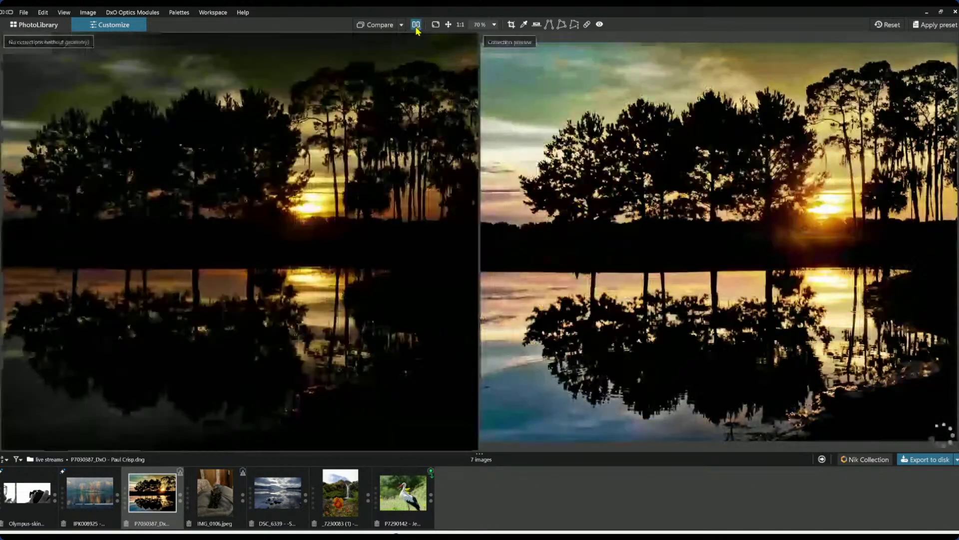
scroll(427, 250, down, 1)
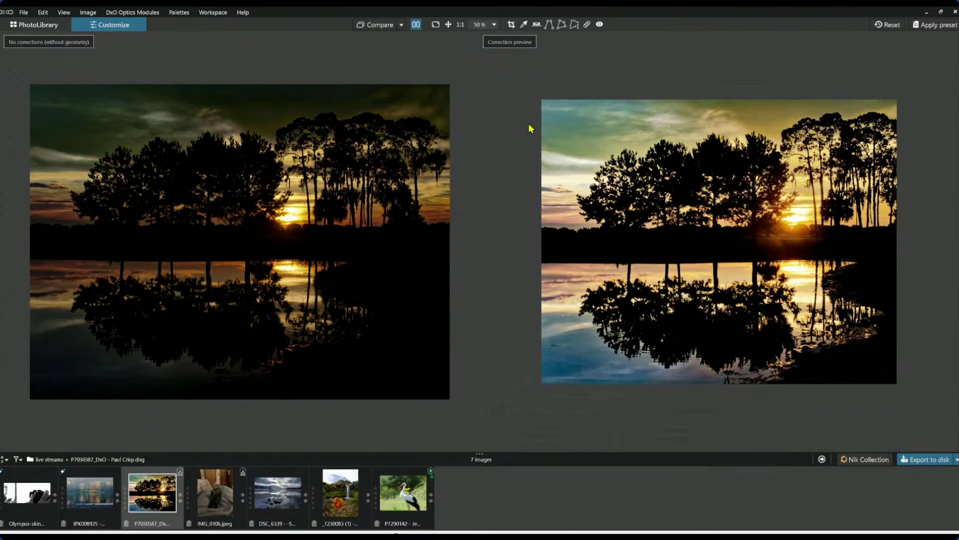
click(419, 26)
click(384, 26)
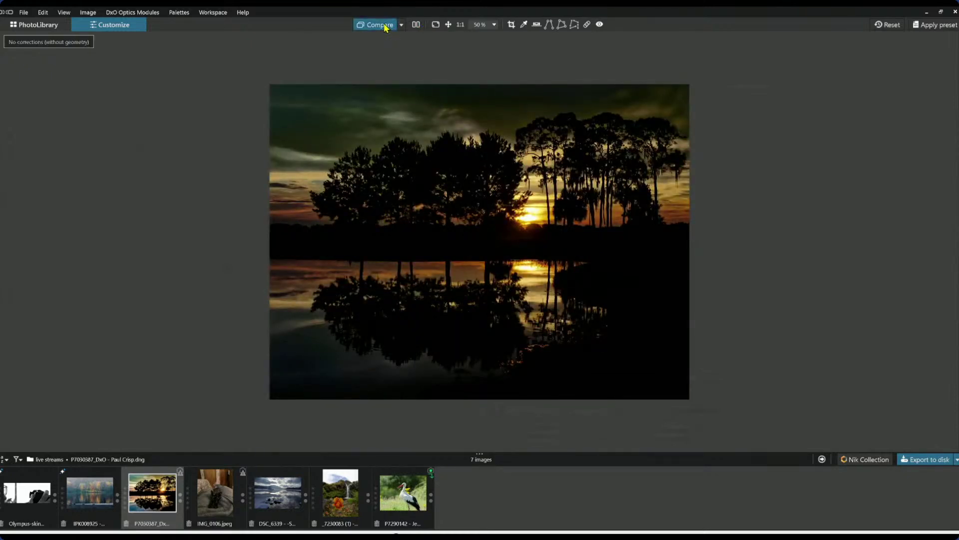
click(385, 25)
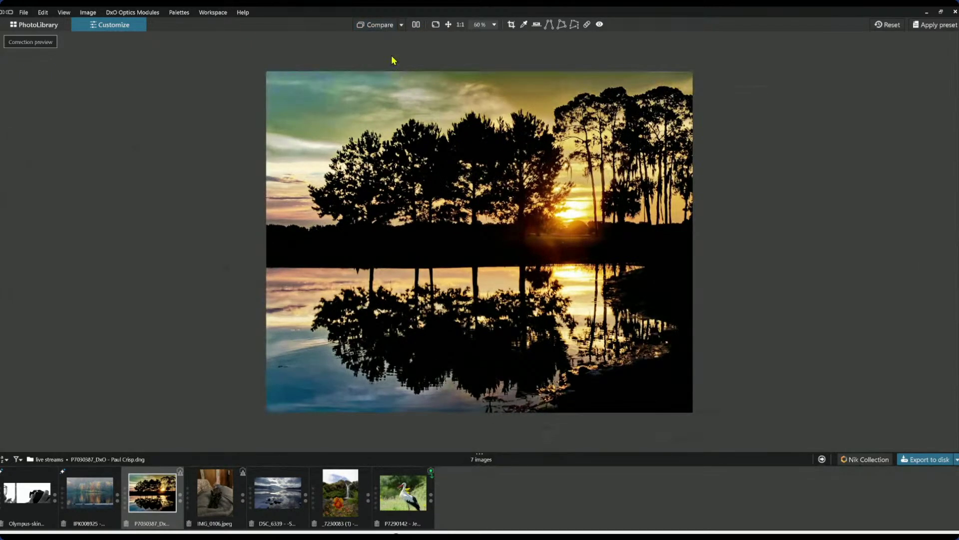
scroll(837, 258, up, 1)
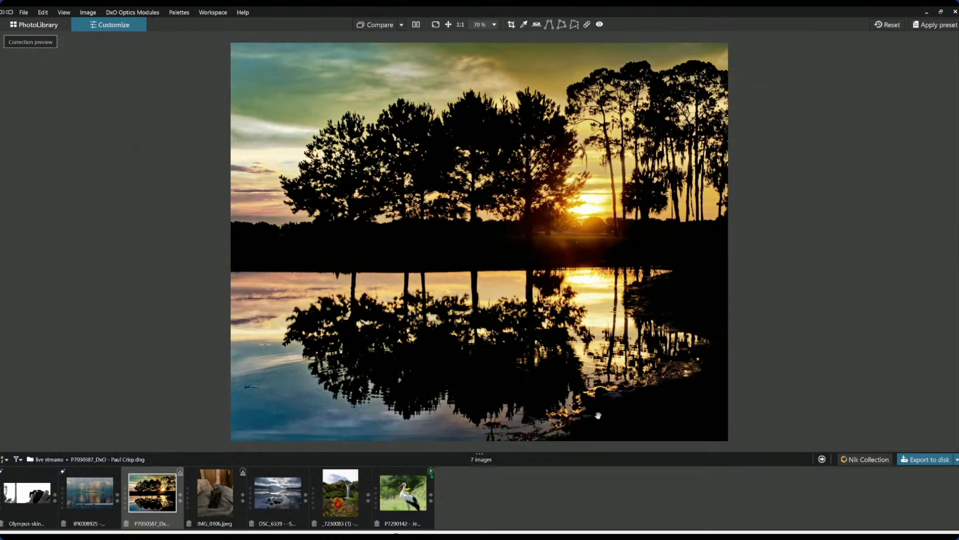
Open the kitten photo IMG_0106.jpeg, fit the whole image in view at 40 %, and restore the side palettes.
click(218, 495)
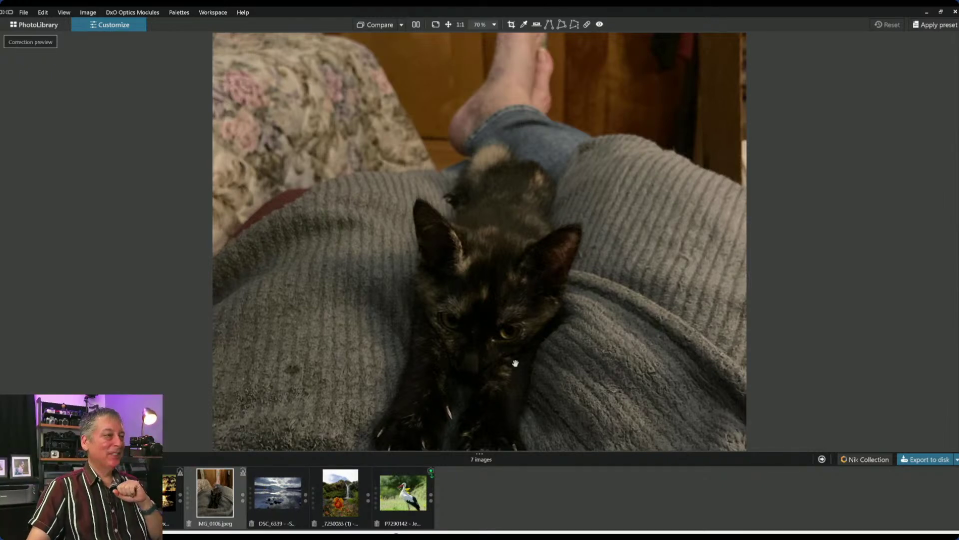
scroll(519, 372, down, 2)
scroll(529, 376, down, 1)
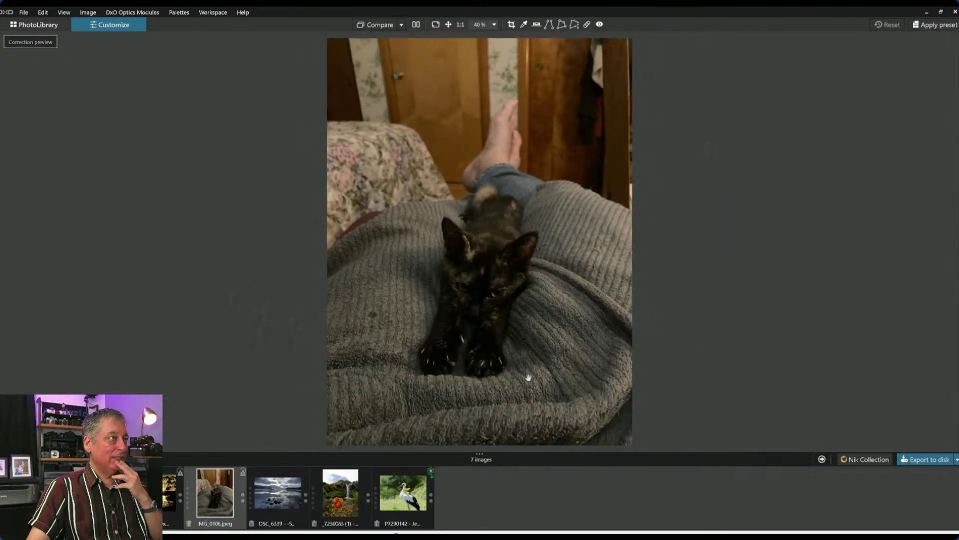
scroll(528, 378, down, 1)
scroll(528, 377, up, 1)
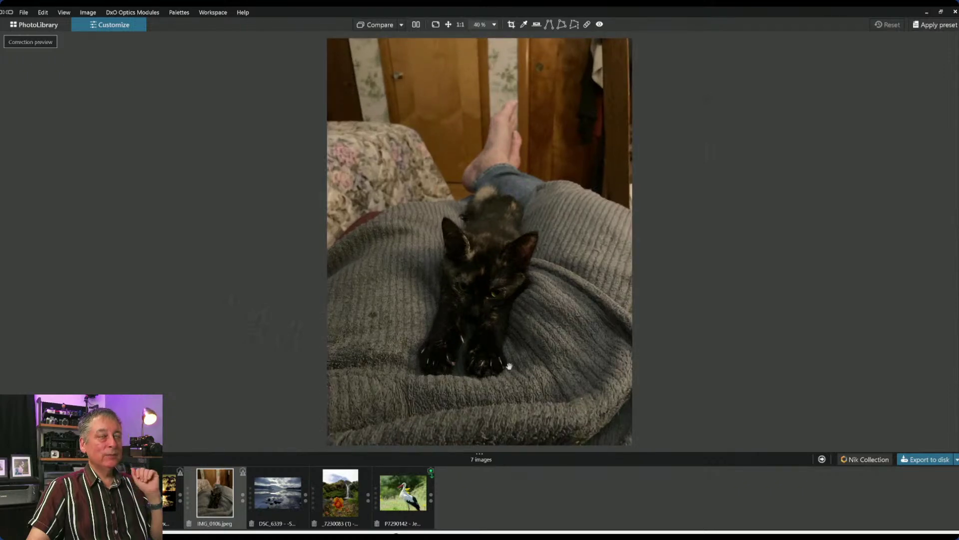
key(Tab)
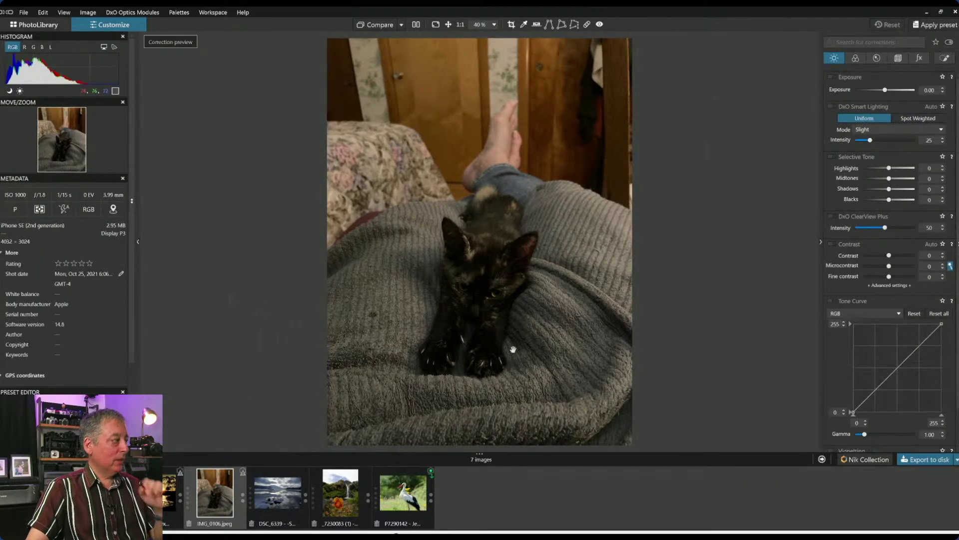
Crop the kitten photo to a 1 × 1 aspect ratio, framing about 2633 × 2633 px around the kitten in the lower part.
click(901, 59)
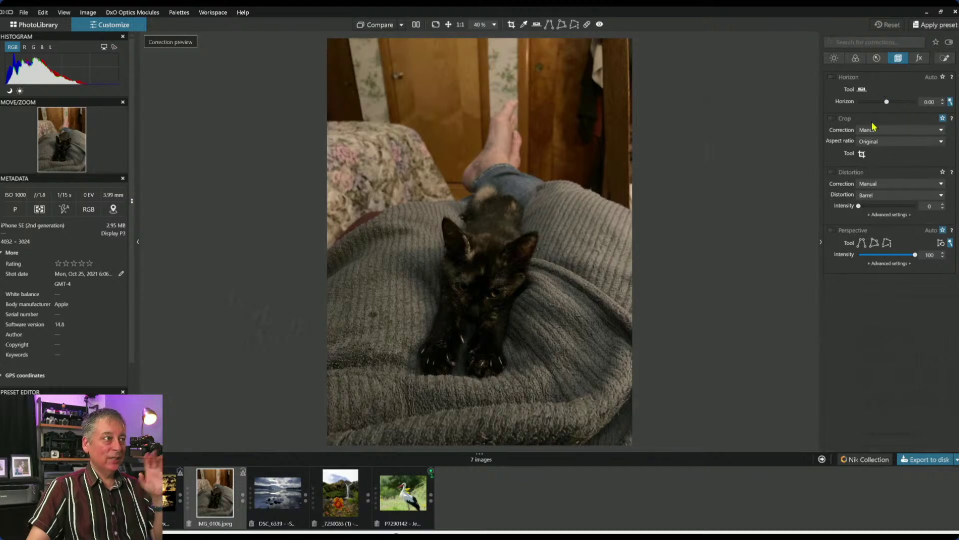
click(863, 154)
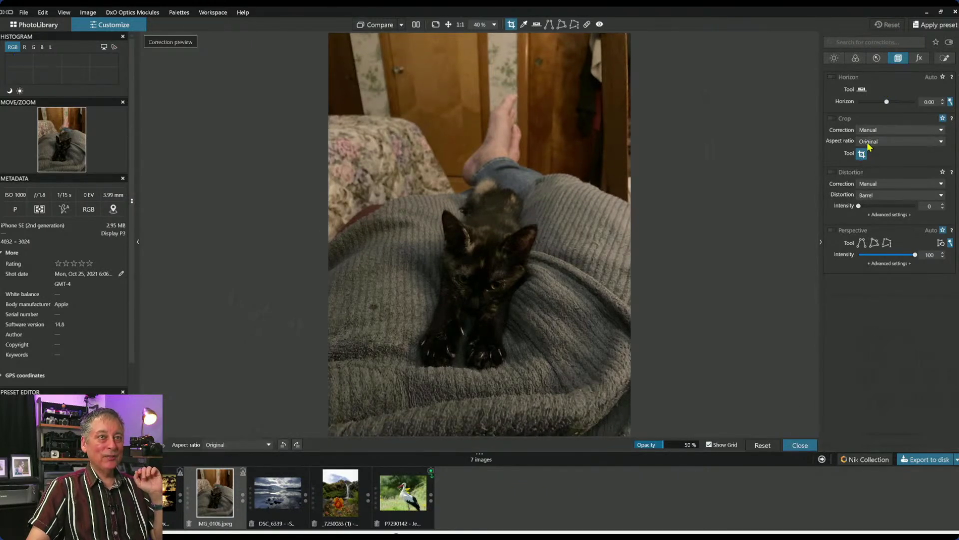
click(870, 141)
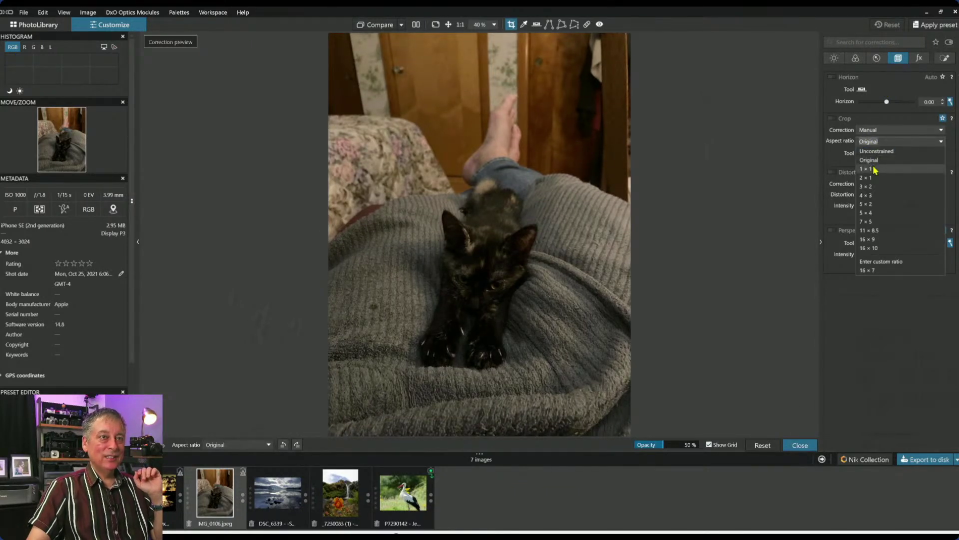
click(872, 168)
drag(565, 88, 546, 190)
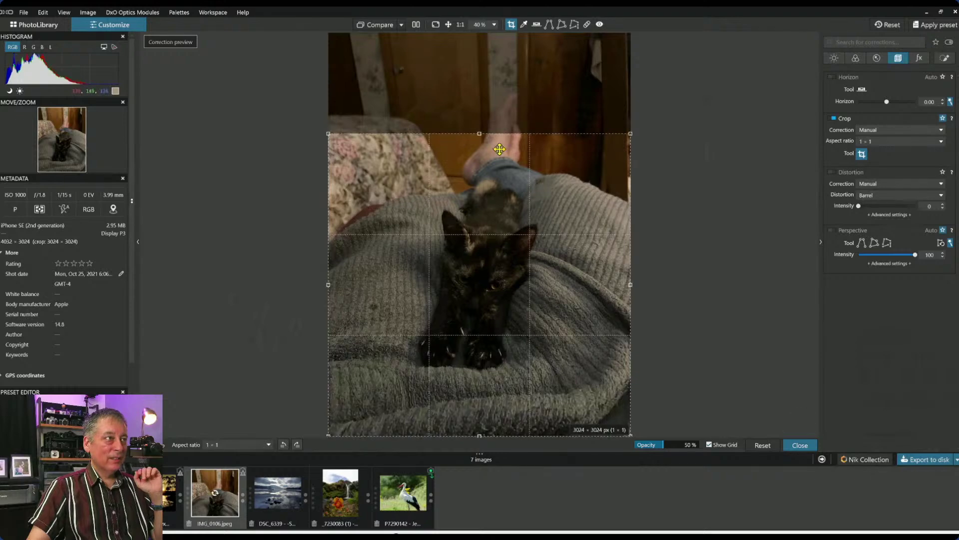
drag(479, 133, 484, 174)
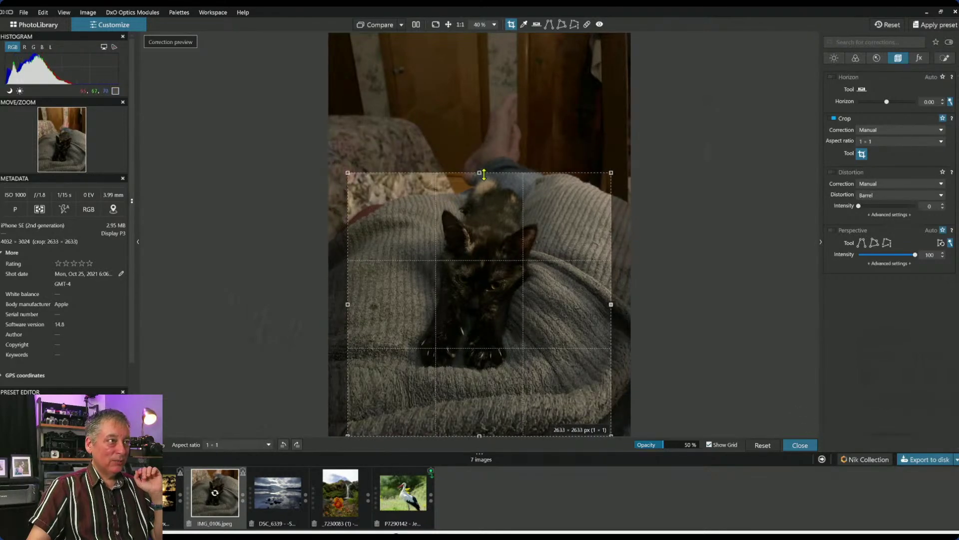
drag(498, 220, 496, 214)
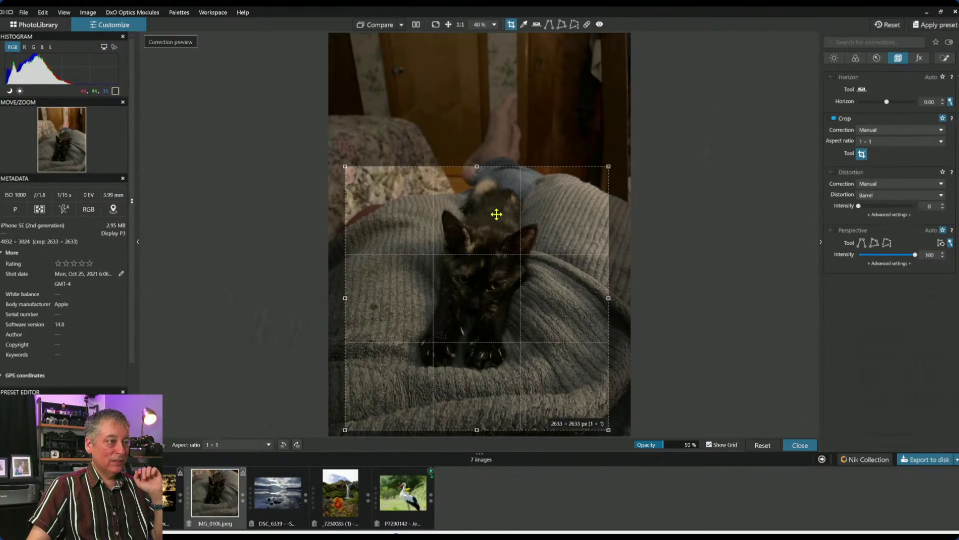
Tighten the square crop around the kitten from the upper edge to about 2320 × 2320 px and apply it.
key(Return)
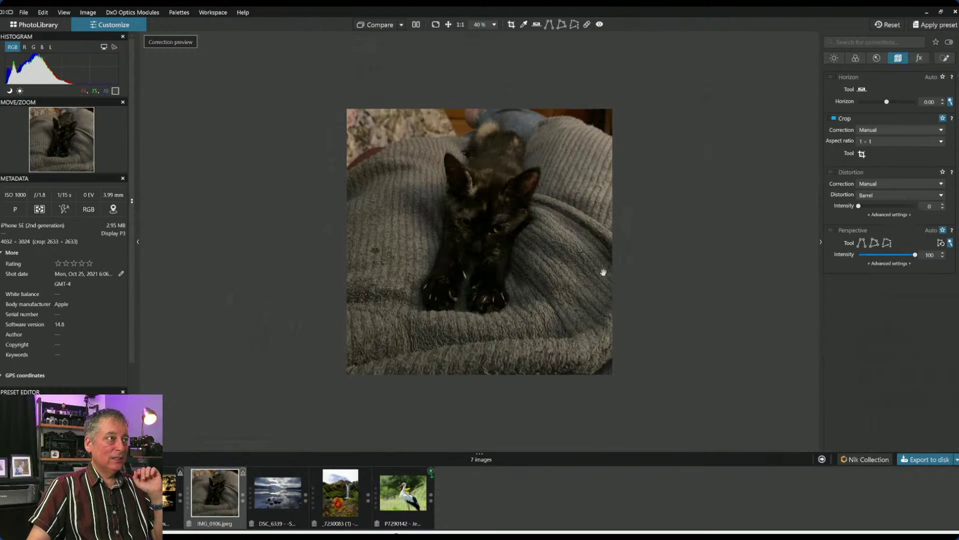
click(861, 154)
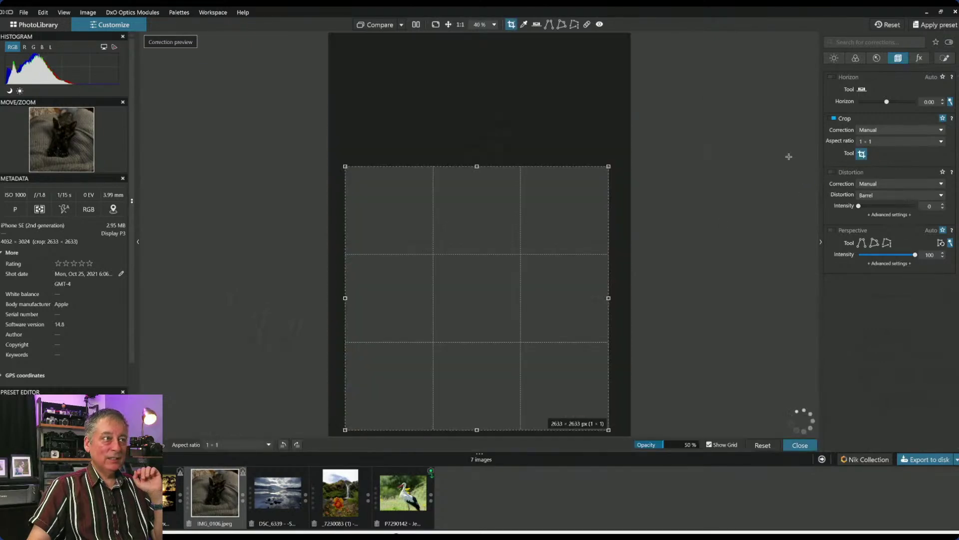
drag(477, 167, 476, 197)
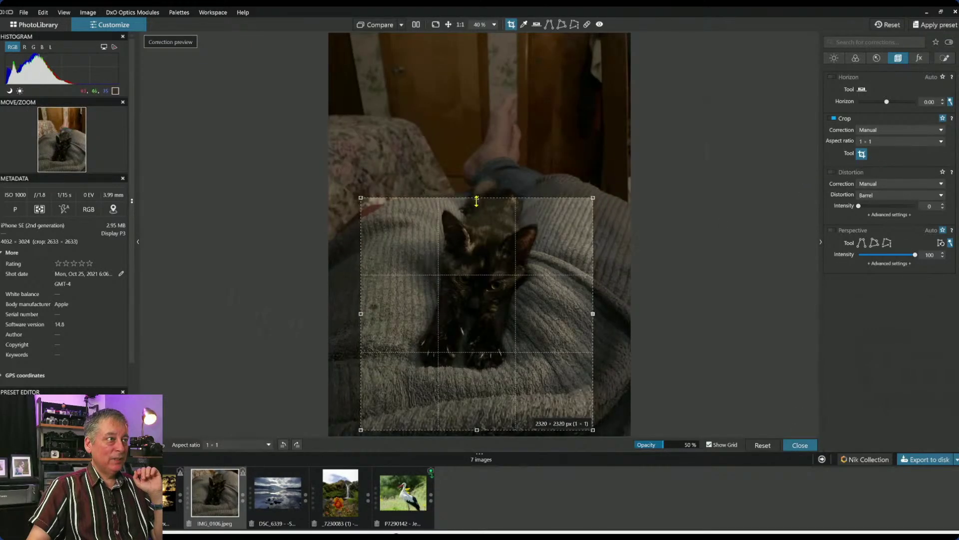
drag(489, 264, 489, 264)
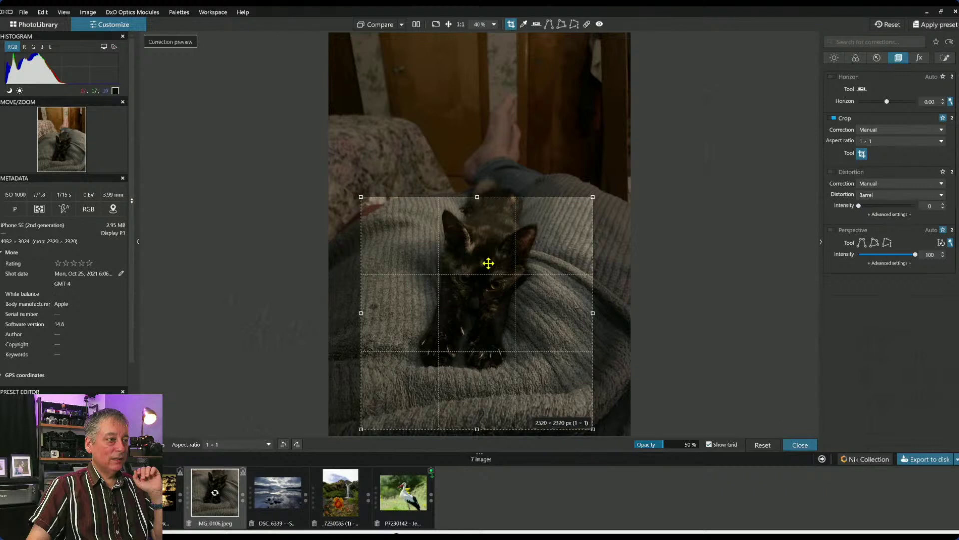
key(Return)
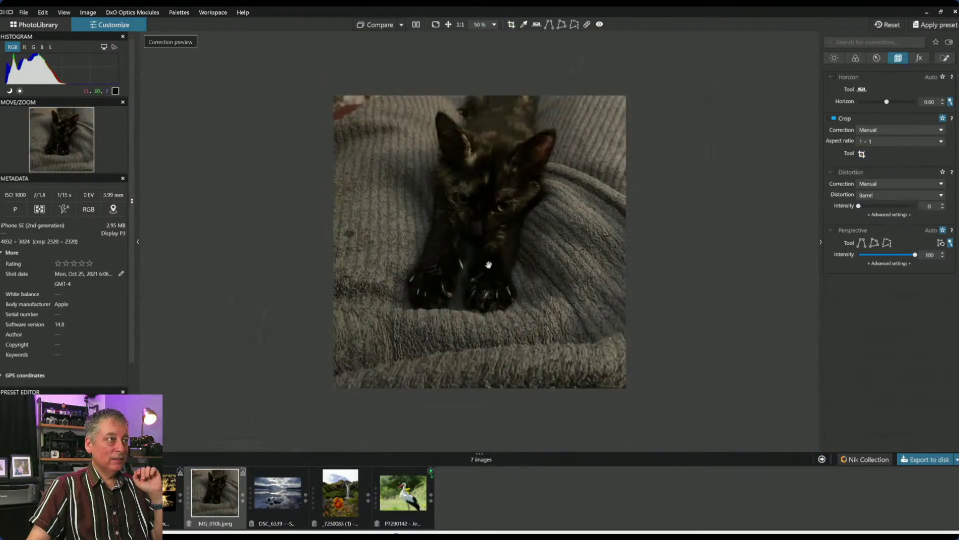
Reduce the square crop to about 2083 × 2083 px, shift it so the kitten sits left of centre, and apply it.
click(862, 154)
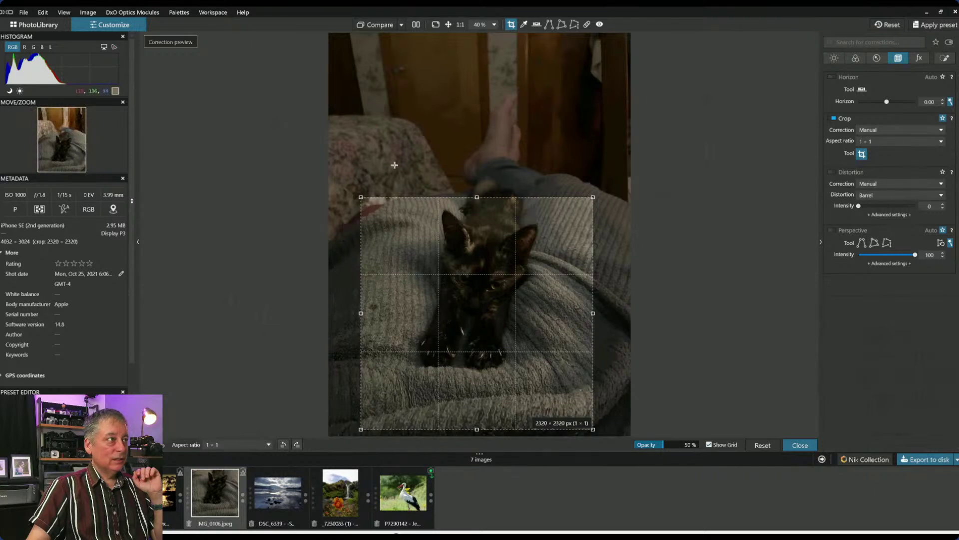
drag(360, 197, 385, 220)
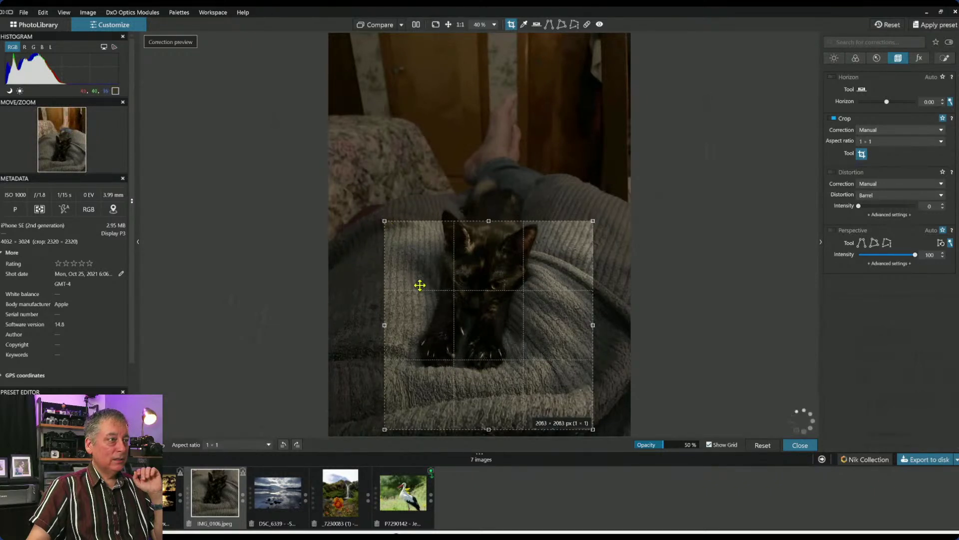
drag(419, 285, 440, 265)
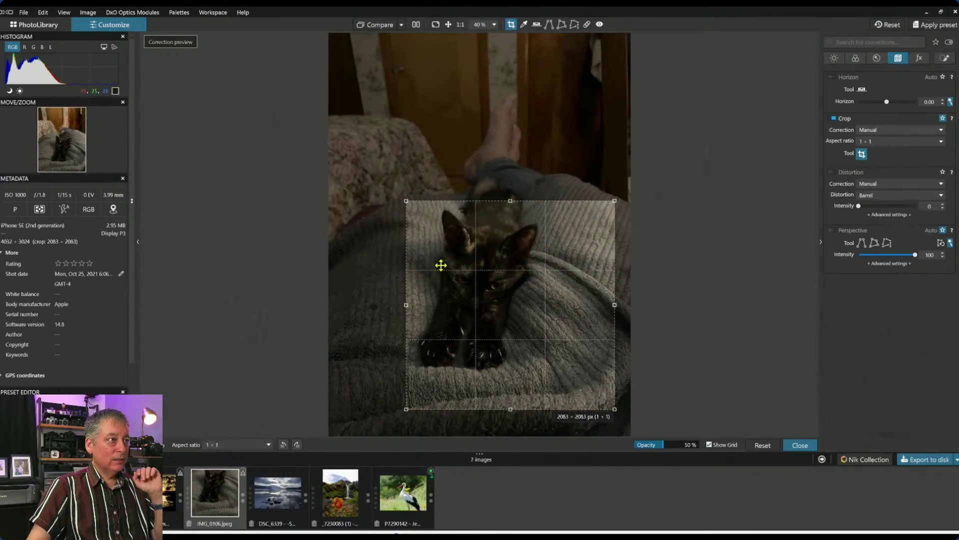
key(Return)
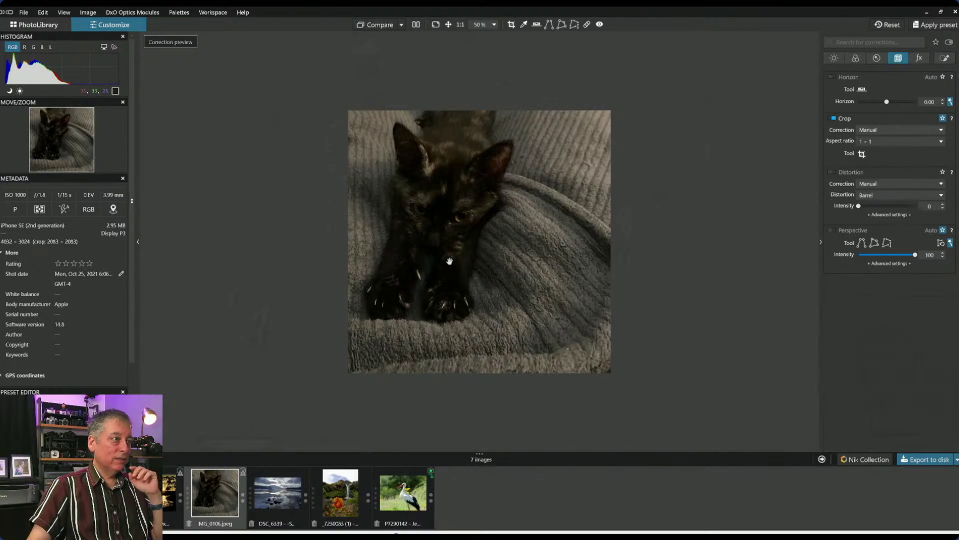
scroll(451, 260, up, 3)
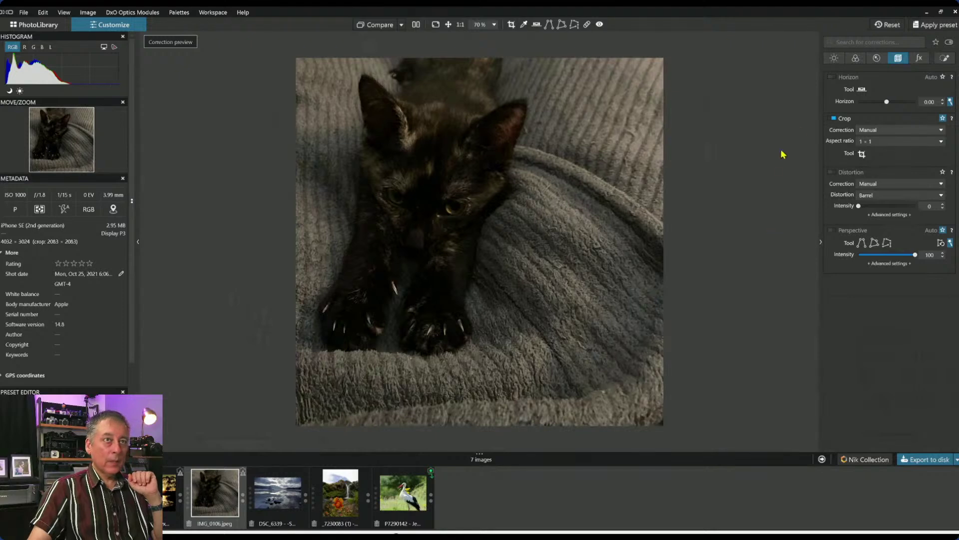
Brighten the whole photo's dark areas by raising the Selective Tone shadows to about 46.
click(858, 58)
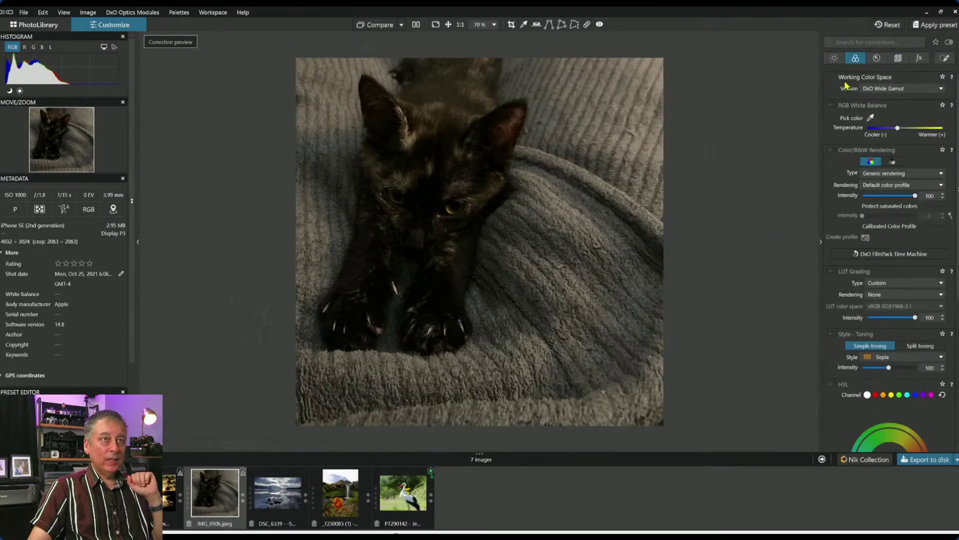
click(833, 59)
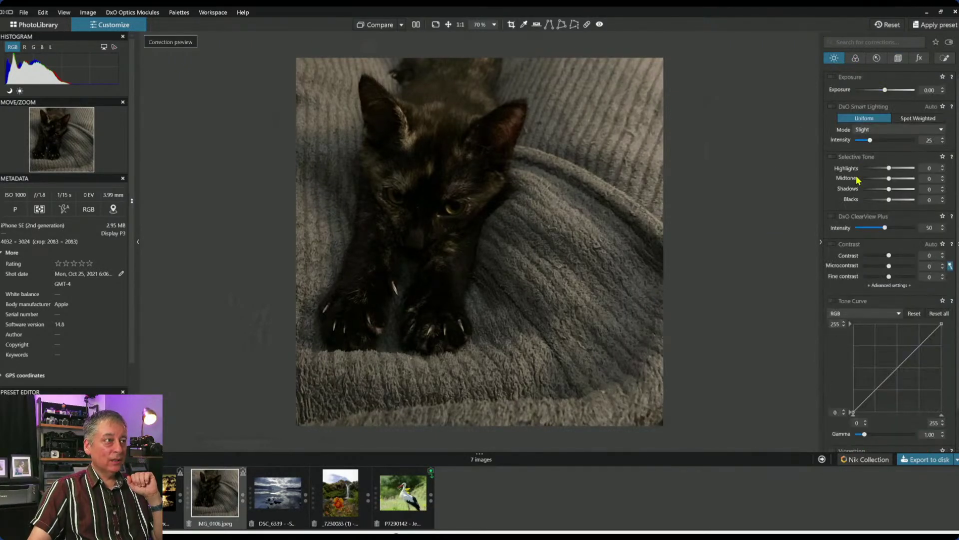
drag(907, 190, 901, 190)
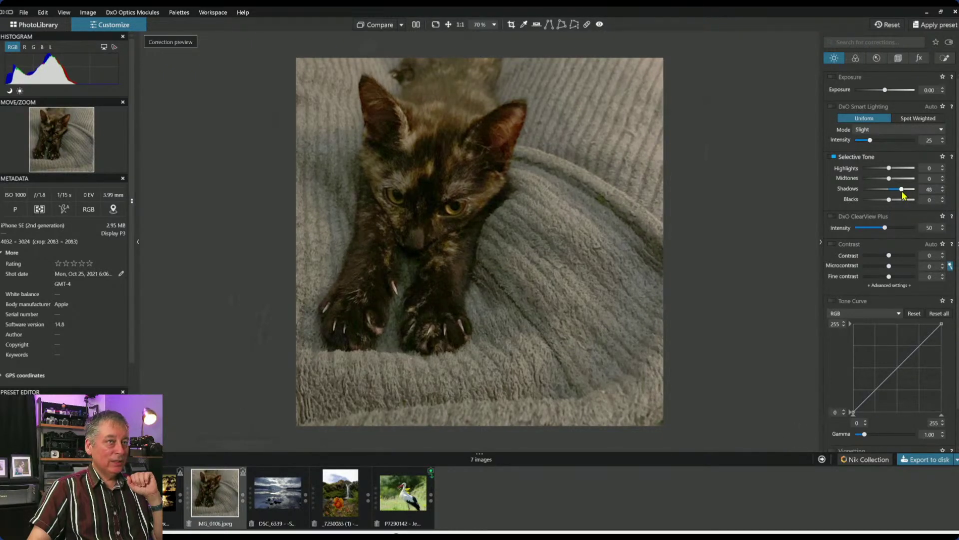
Darken the photo's edges with Creative Vignetting at an intensity of about -42.
click(919, 58)
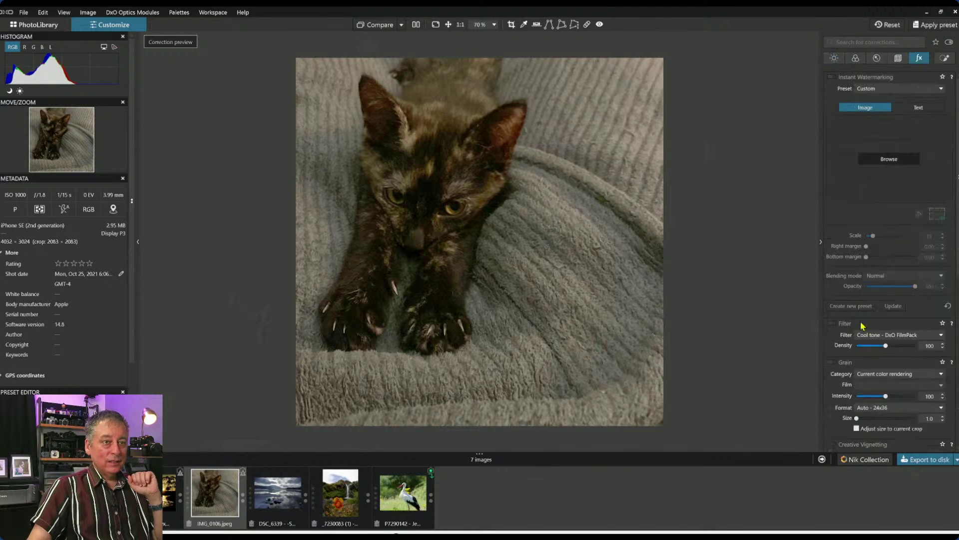
scroll(879, 340, down, 5)
click(873, 265)
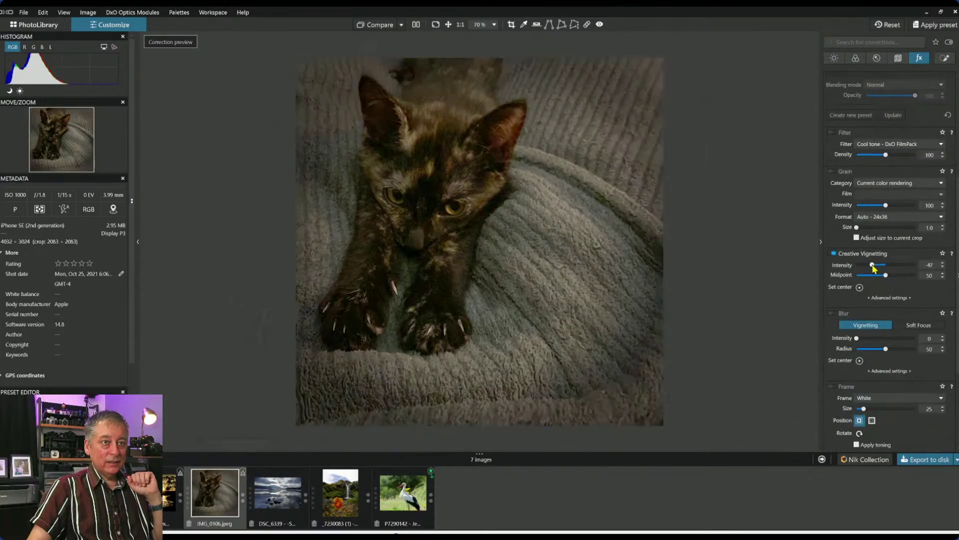
drag(874, 268, 876, 267)
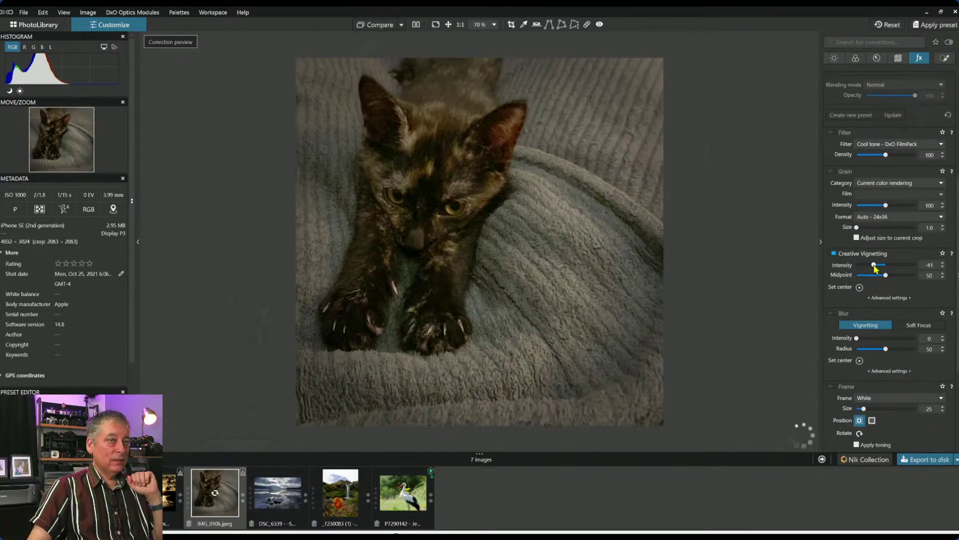
Centre the creative vignette on the kitten's face between the eyes and set its intensity to -45.
click(860, 288)
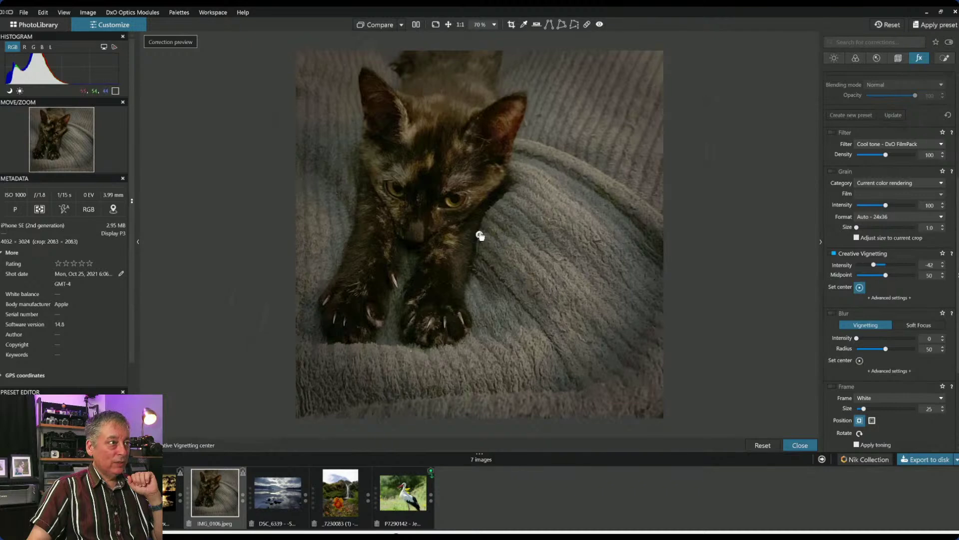
drag(479, 234, 430, 204)
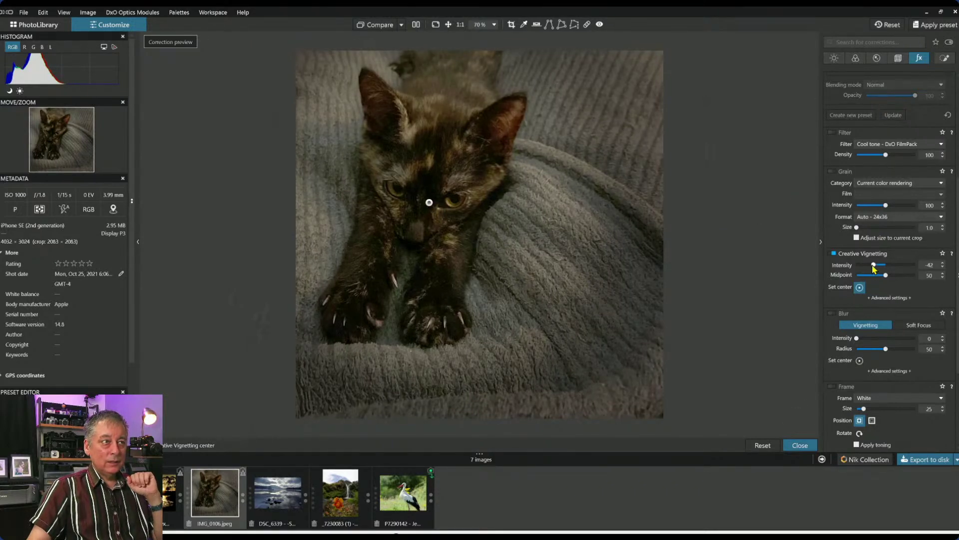
drag(874, 265, 874, 266)
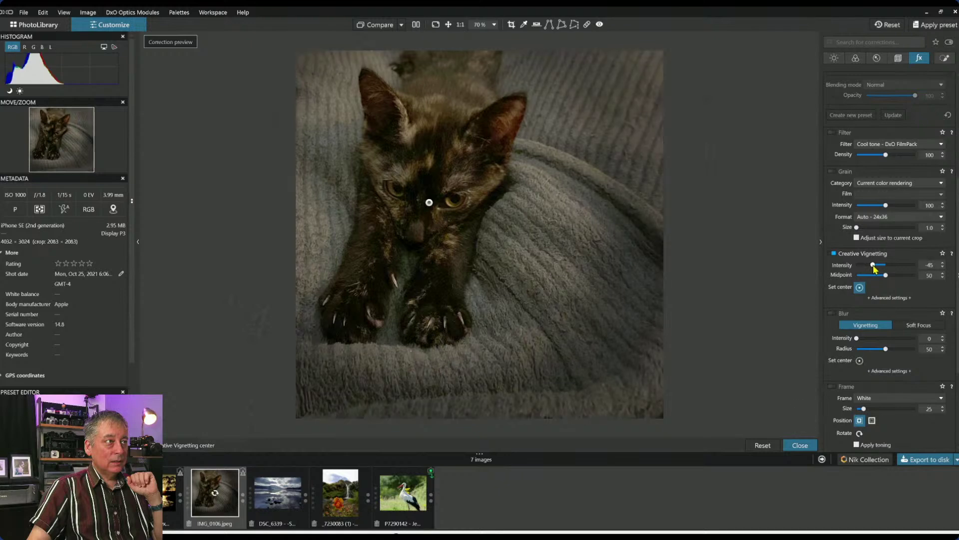
Raise the global Selective Tone shadows further to about 56.
click(835, 58)
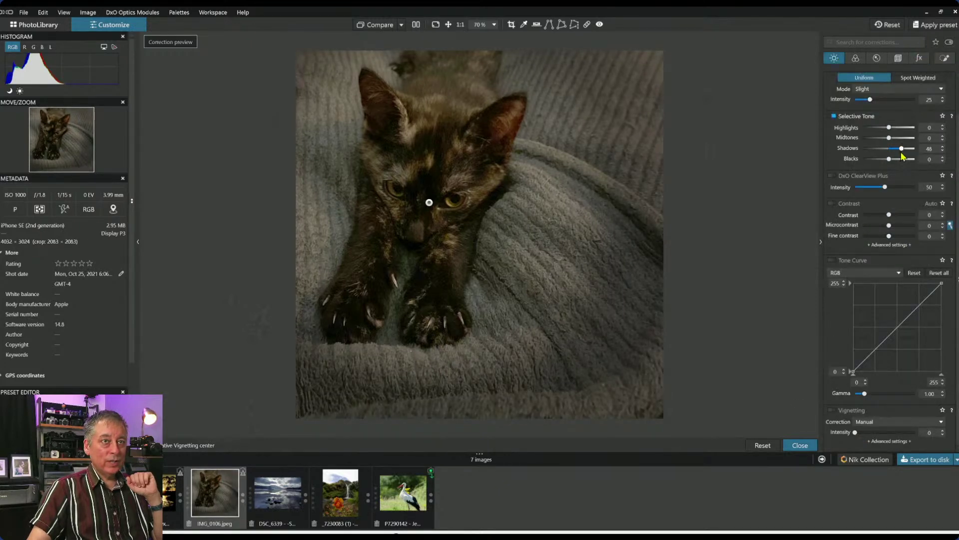
drag(901, 149, 904, 150)
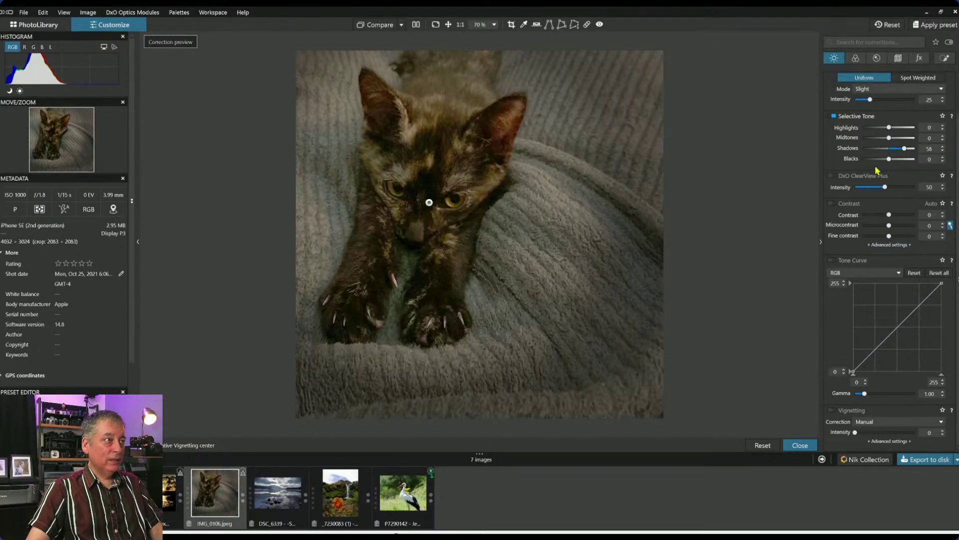
Add local adjustment control points on both of the kitten's eyes, with a small radius around each eye.
click(945, 58)
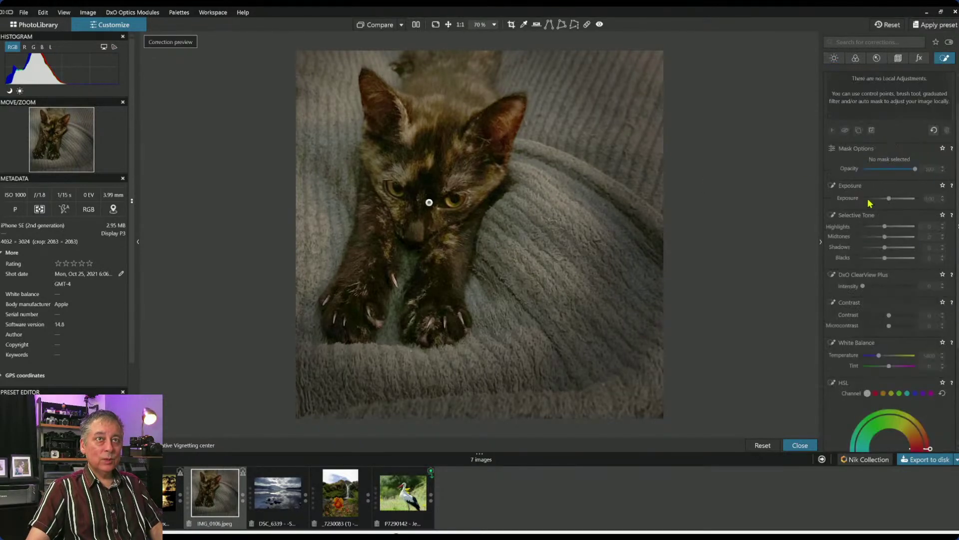
click(856, 89)
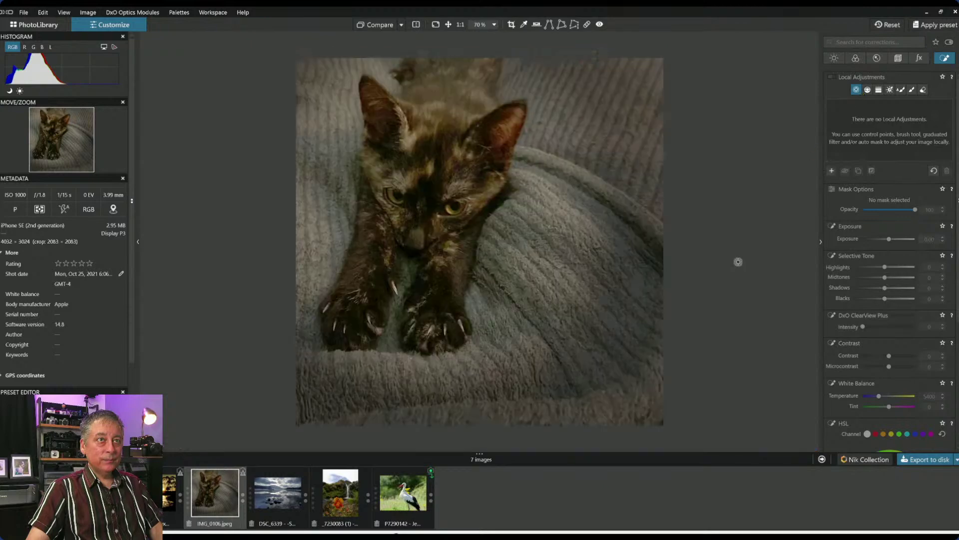
click(454, 209)
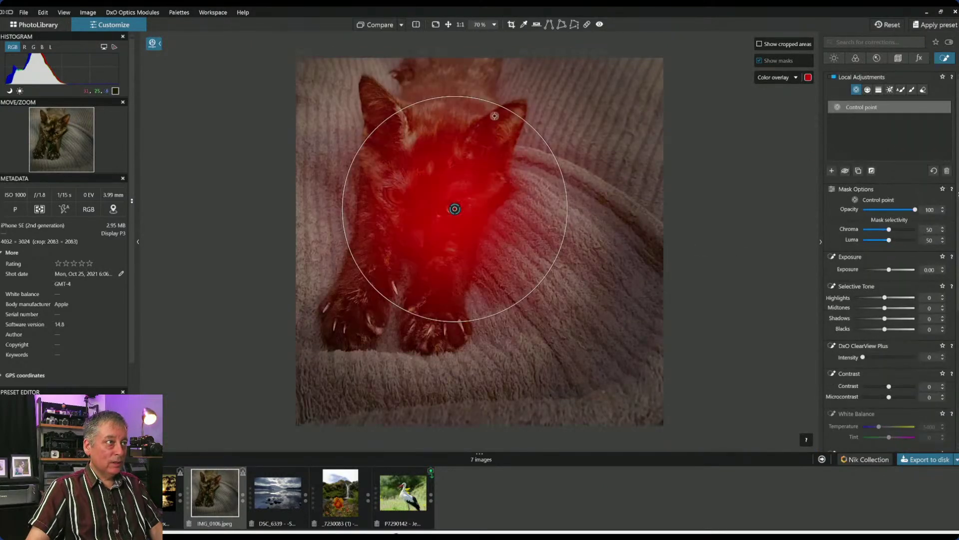
drag(498, 106, 456, 187)
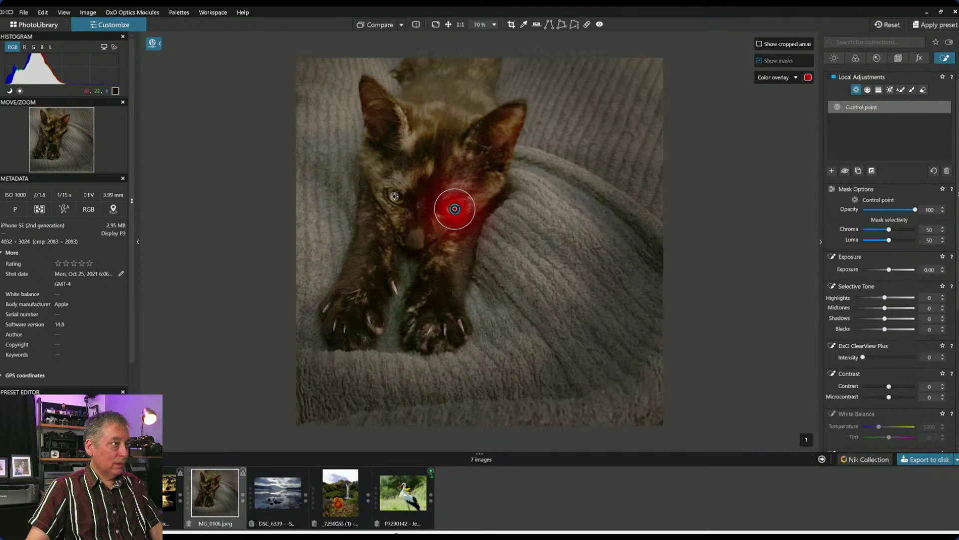
click(394, 196)
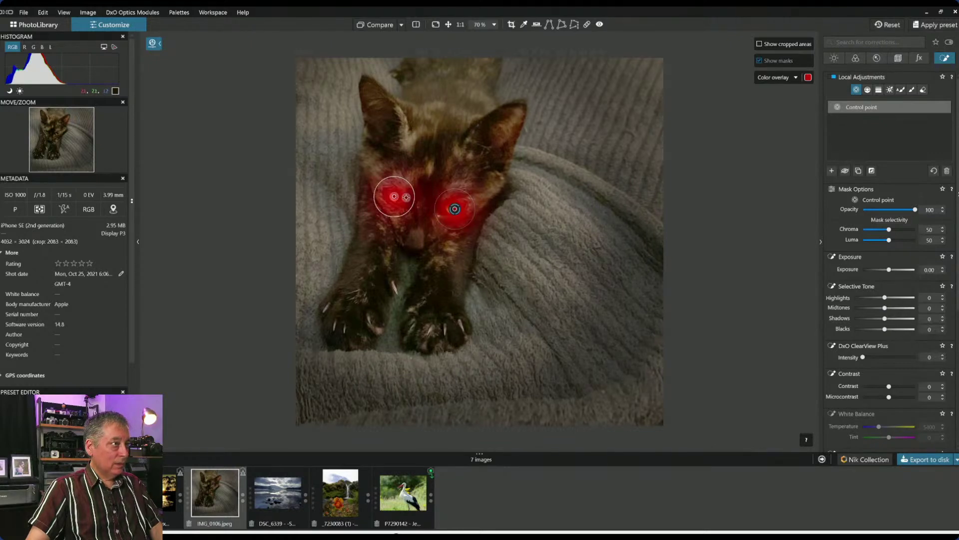
Set the eye control points' shadows to 31 and DxO ClearView Plus intensity to 63.
click(899, 318)
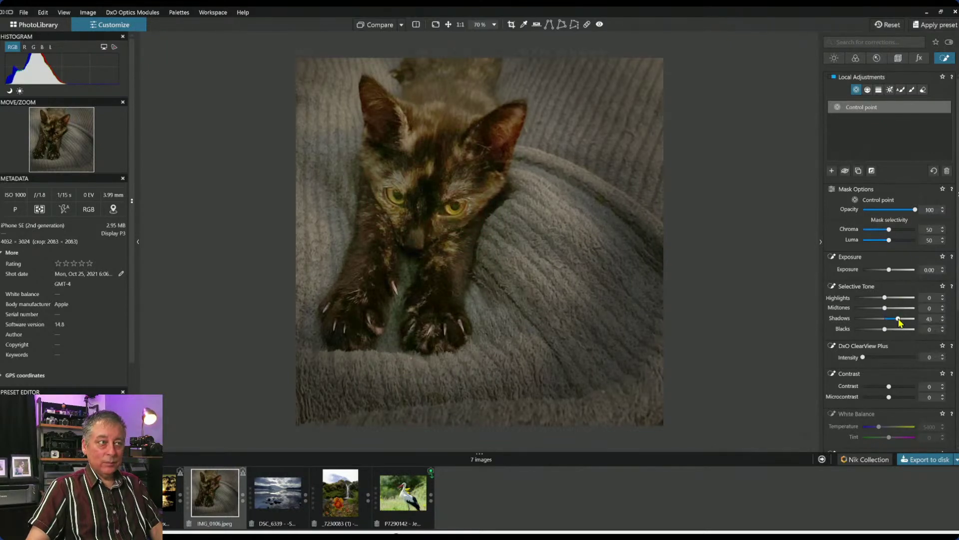
click(903, 356)
drag(903, 357, 897, 358)
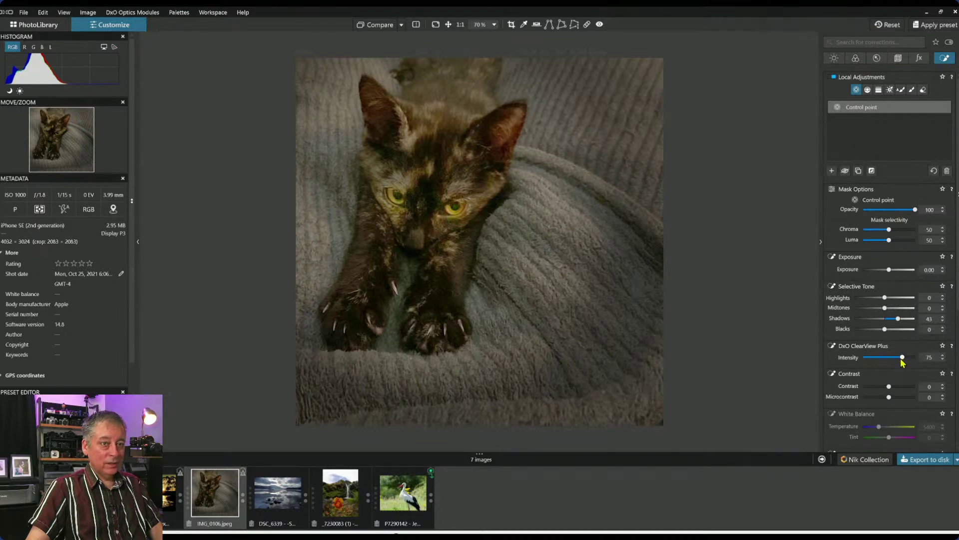
drag(898, 318, 894, 319)
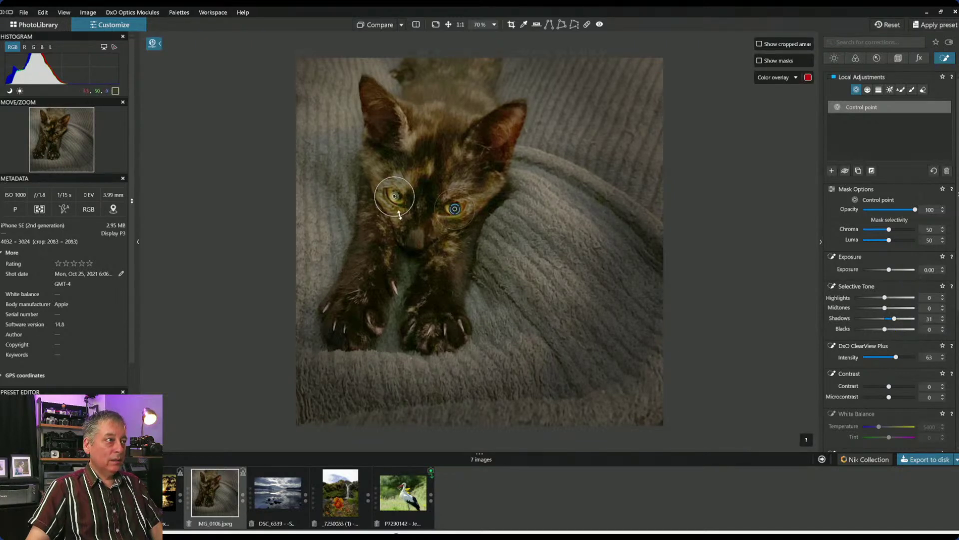
Shrink the radius of both control points so they fit more closely around the kitten's eyes.
drag(399, 215, 398, 210)
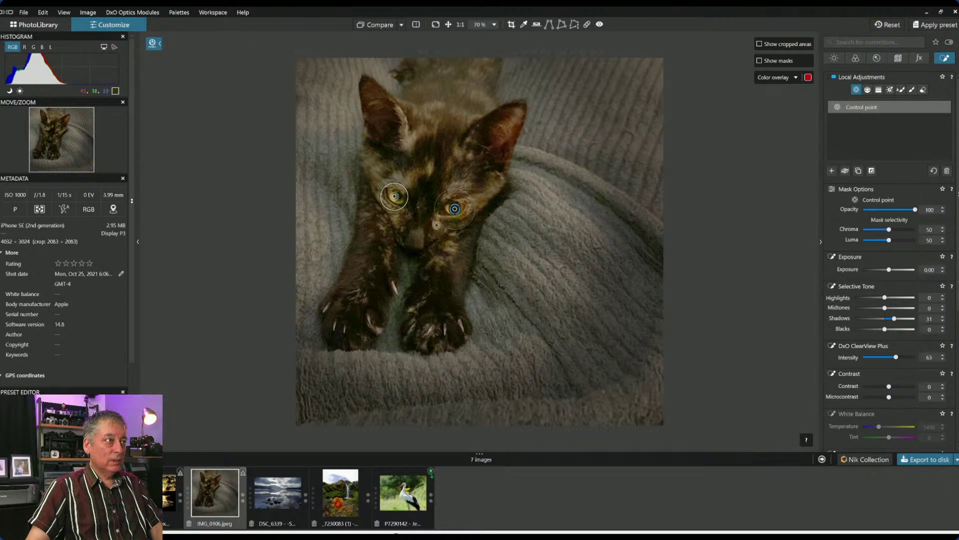
drag(465, 229, 461, 223)
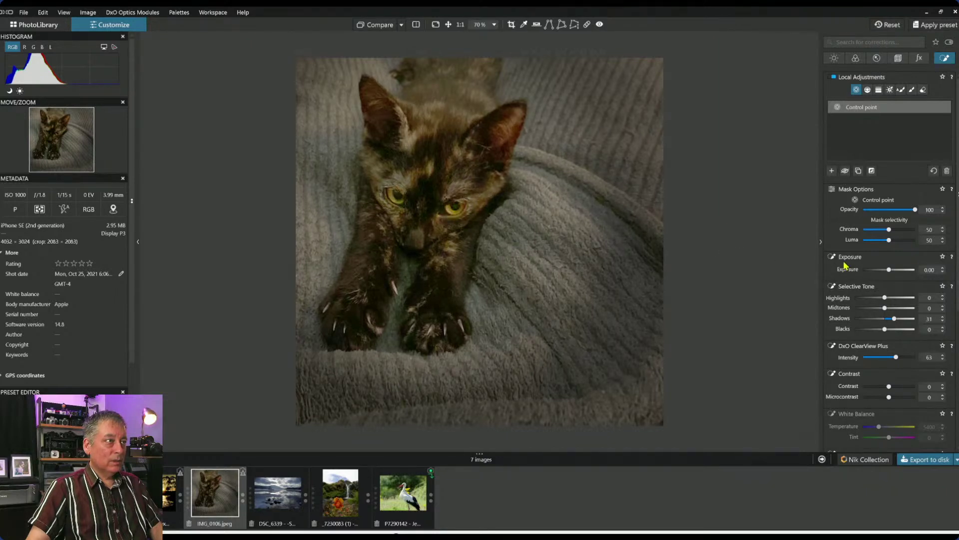
Raise the eye mask's DxO ClearView Plus intensity and Microcontrast to 100 each.
drag(896, 358, 933, 366)
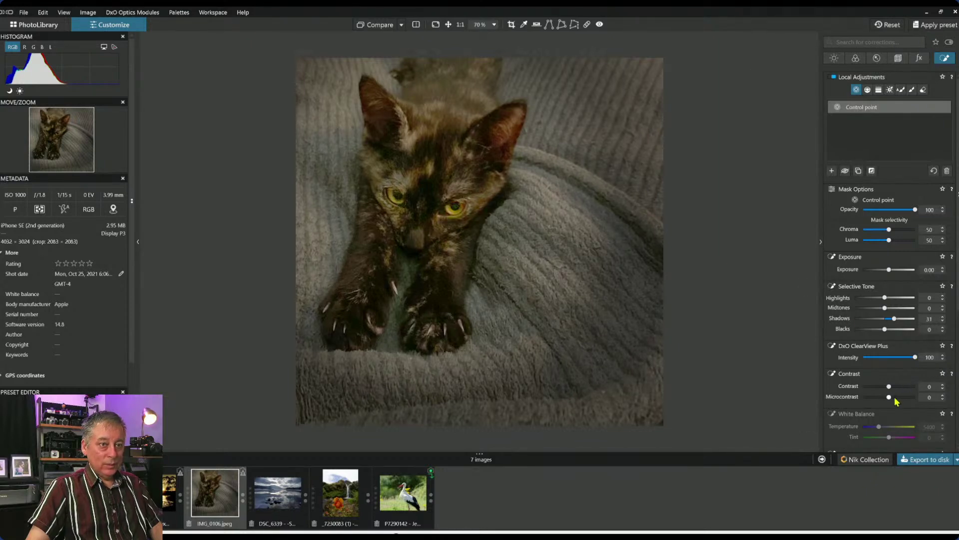
drag(890, 397, 920, 405)
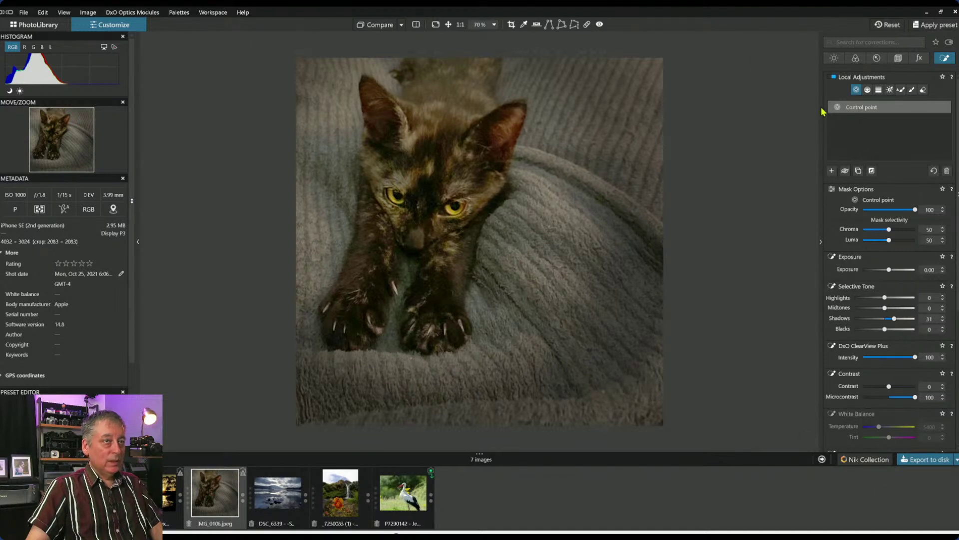
Create a new auto mask and paint it with a small brush over the right paw's four claws and the left paw's two inner claws.
click(835, 170)
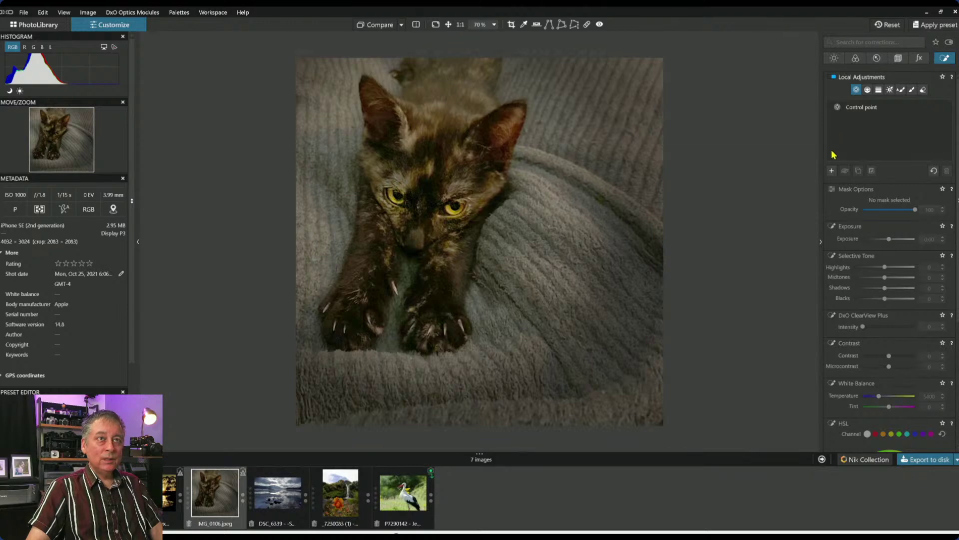
mouse_move(863, 107)
click(901, 91)
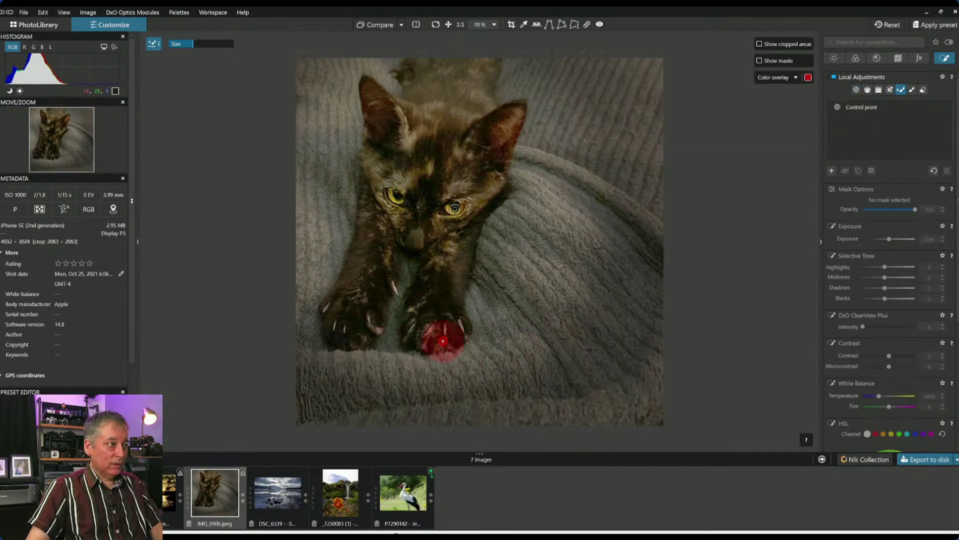
scroll(442, 341, down, 2)
scroll(442, 340, up, 3)
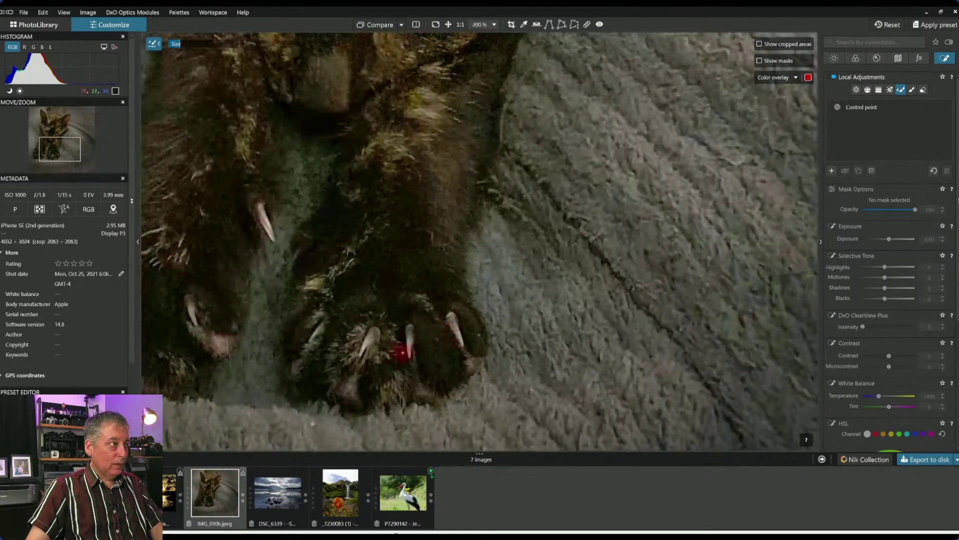
drag(409, 334, 409, 351)
drag(455, 324, 461, 341)
mouse_move(376, 334)
mouse_down()
mouse_move(365, 344)
mouse_move(318, 335)
mouse_up()
drag(261, 209, 269, 234)
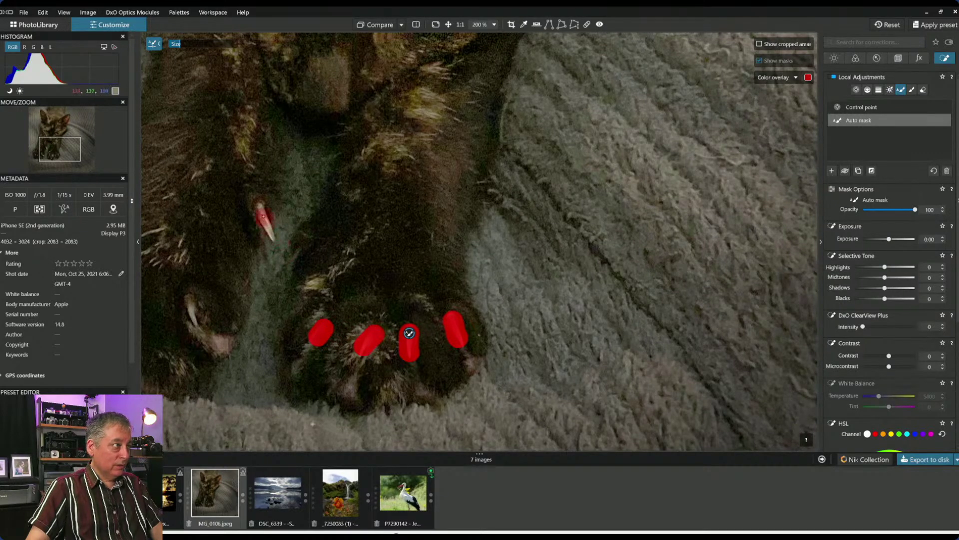
drag(189, 298, 194, 318)
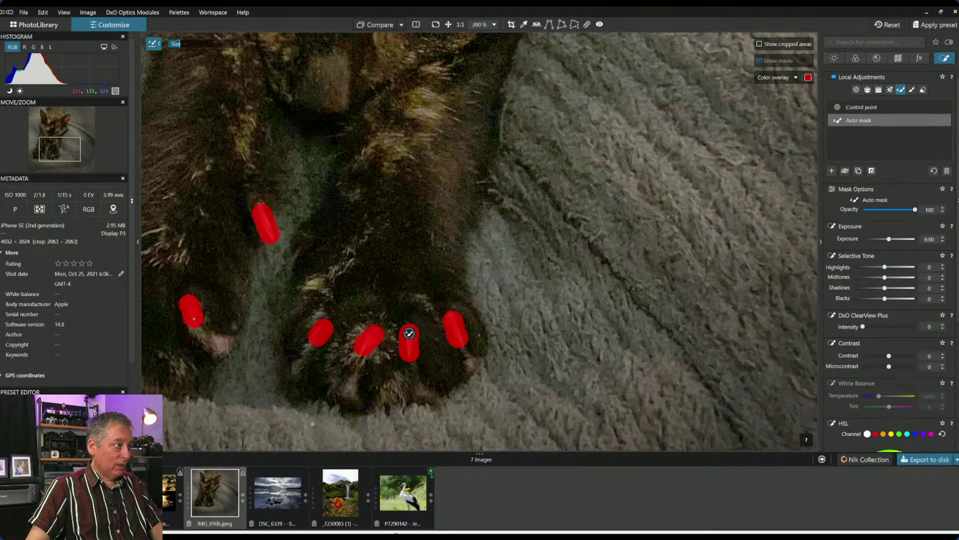
Extend the auto mask over the three remaining outer claws of the kitten's left-hand paw.
scroll(409, 333, down, 3)
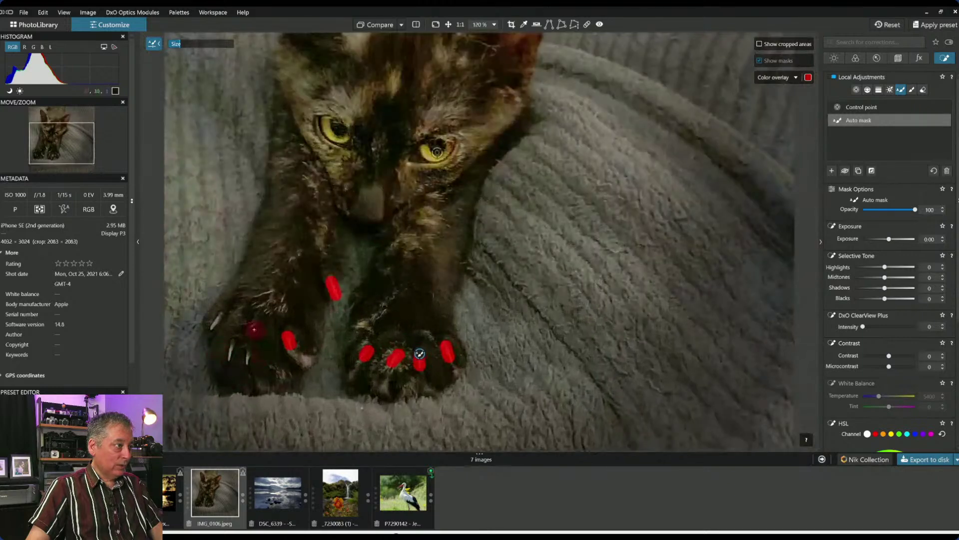
click(226, 318)
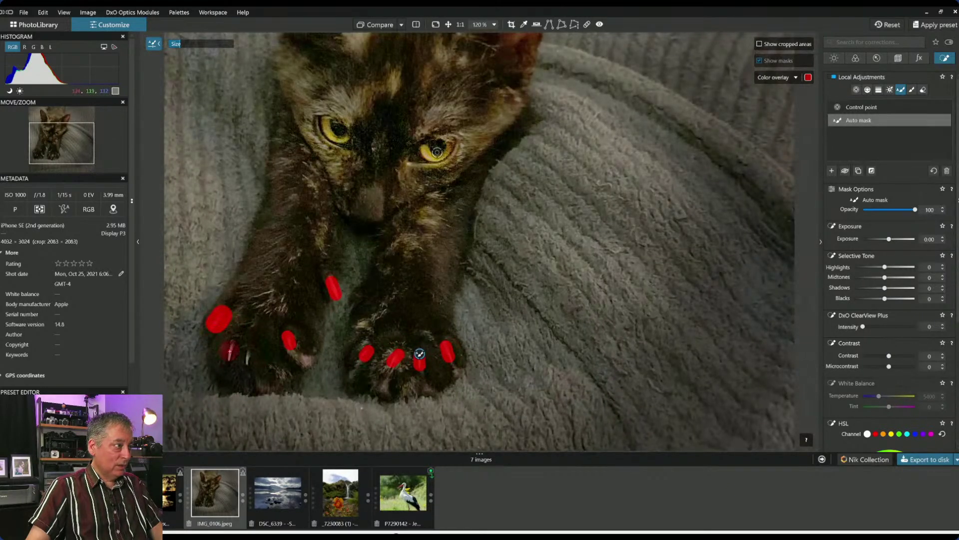
click(230, 351)
click(249, 357)
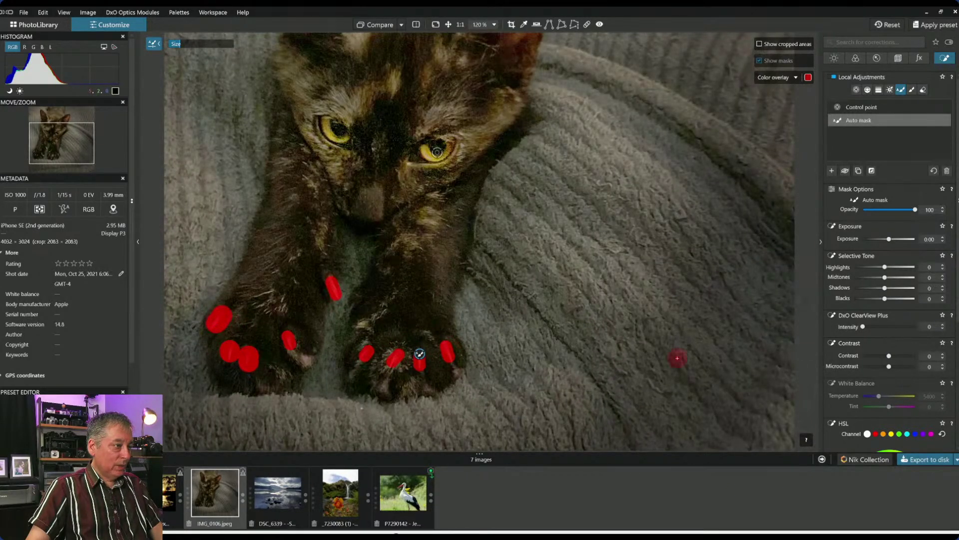
Try the claw mask's highlights at 72, reset them to 0, and set its DxO ClearView Plus intensity to 99.
drag(884, 266, 906, 267)
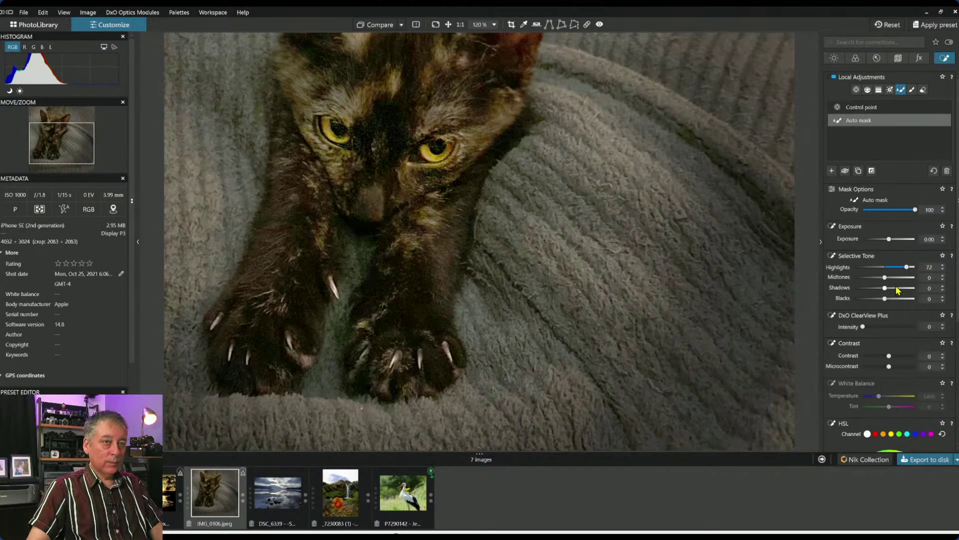
click(901, 326)
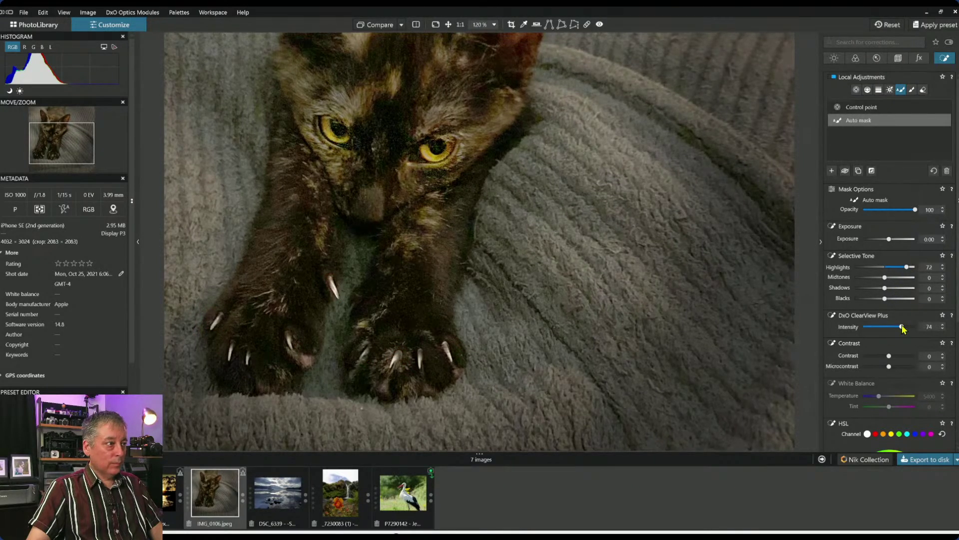
scroll(687, 338, down, 2)
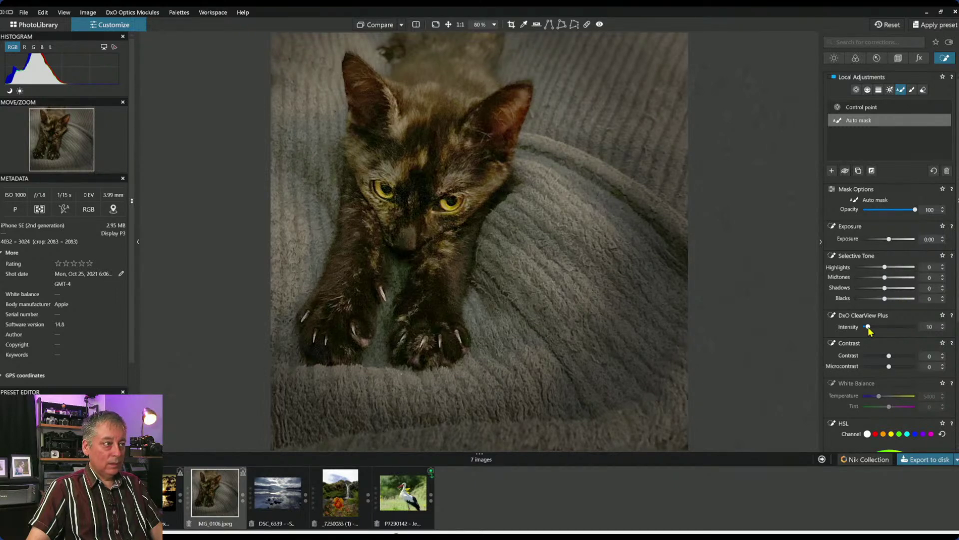
click(896, 327)
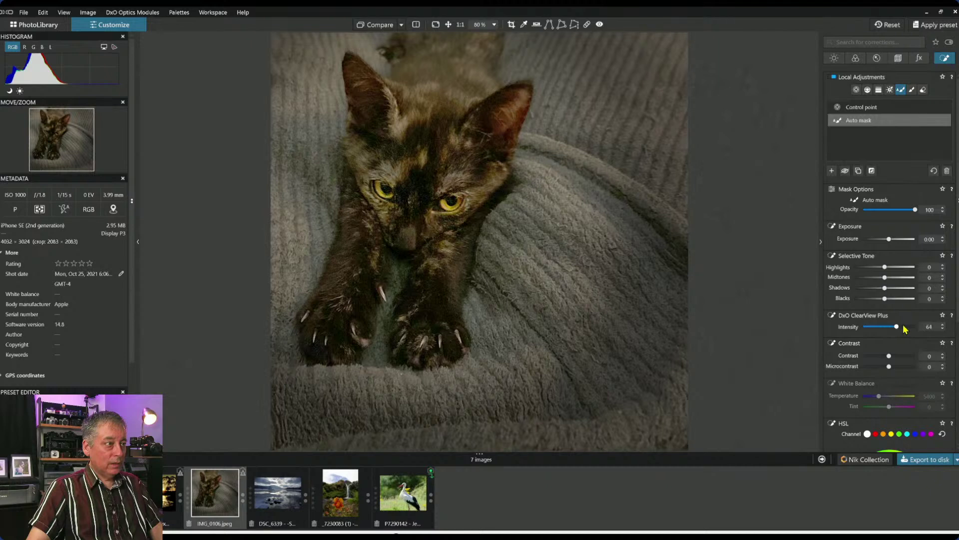
click(915, 326)
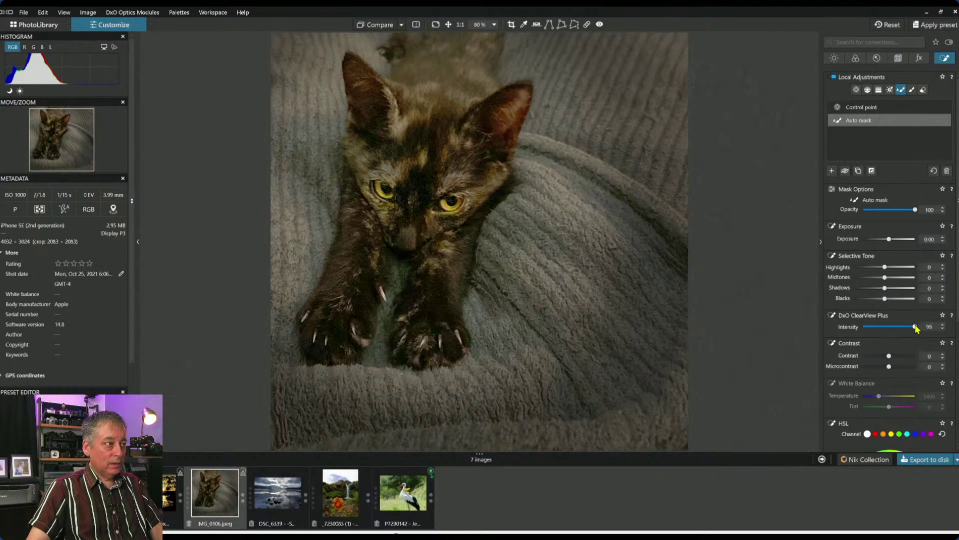
Compare the whole edited photo with its uncorrected version.
click(388, 28)
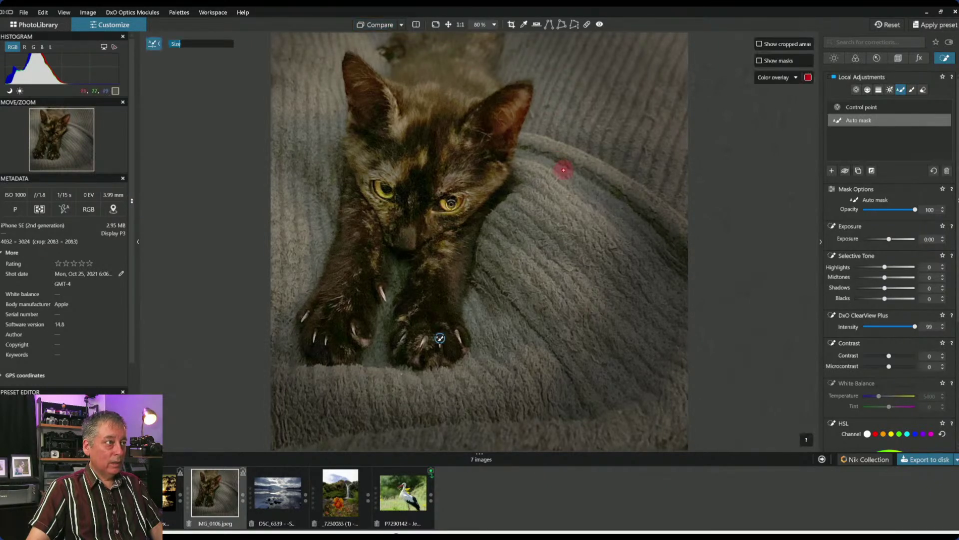
scroll(561, 167, down, 1)
click(669, 203)
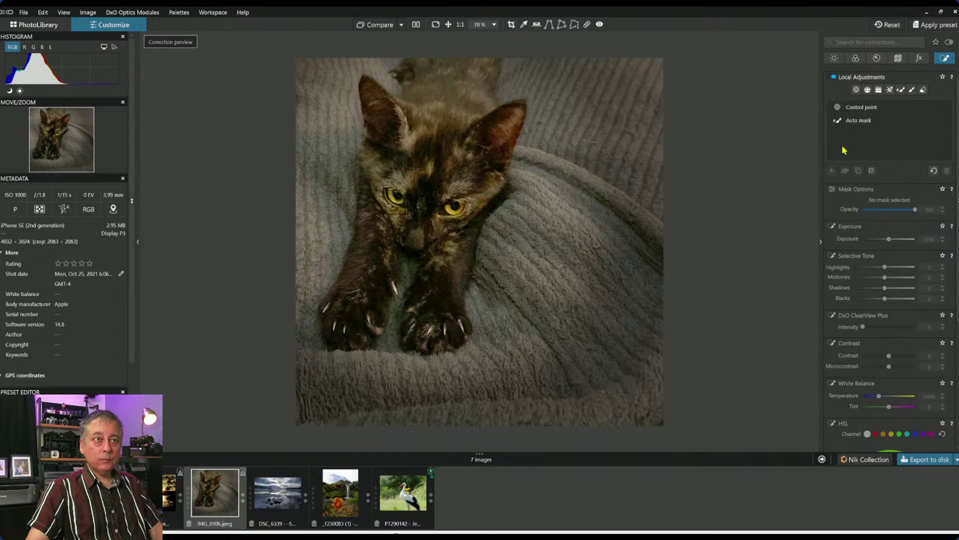
Add a new control point mask on the blanket's lower right area and set its Luma selectivity to 63.
click(856, 90)
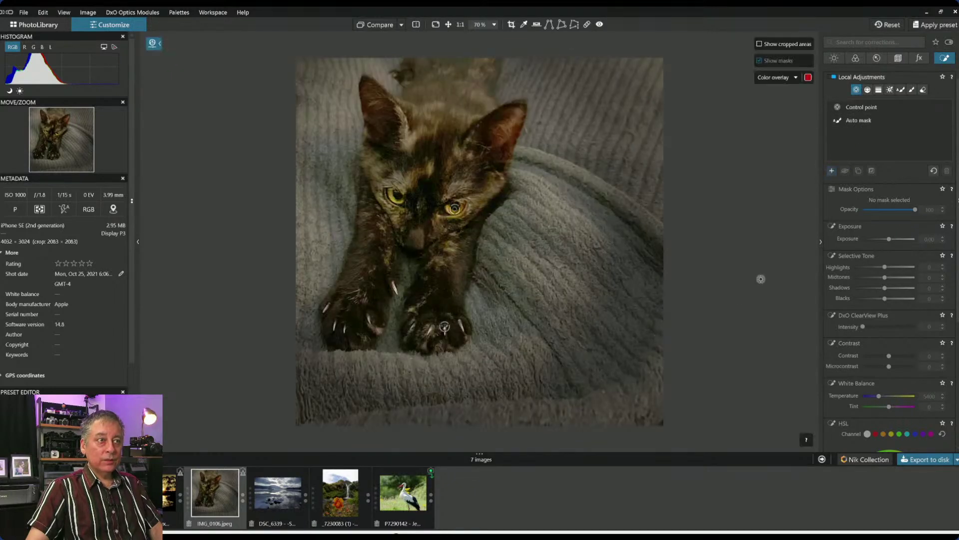
click(606, 345)
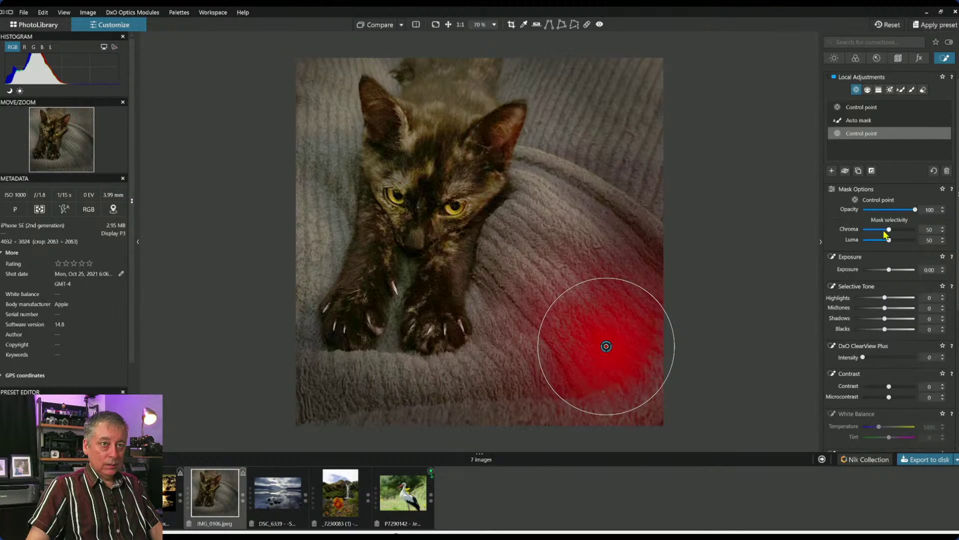
drag(890, 241, 893, 240)
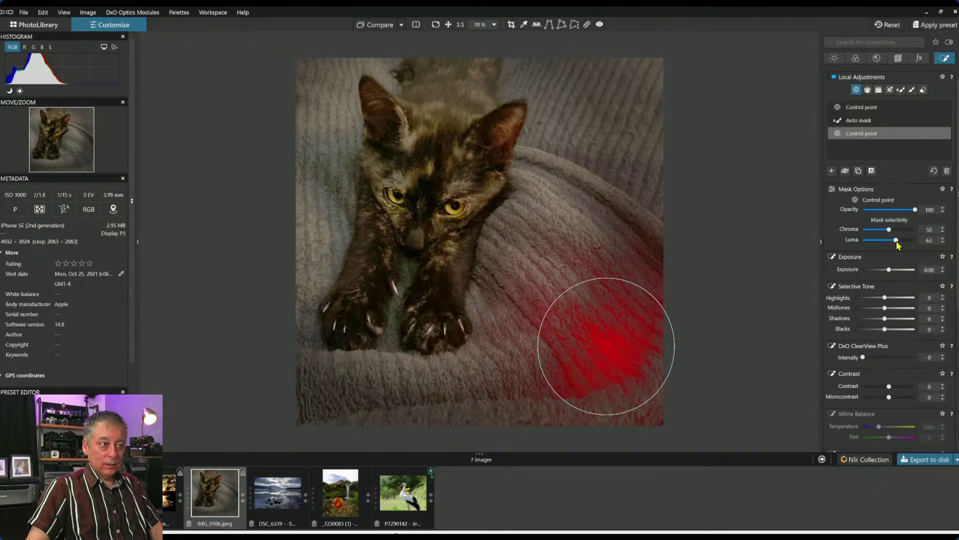
Add blanket control points at the bottom centre, lower left and upper right, plus smaller ones beside the paw and in the middle fold.
click(513, 385)
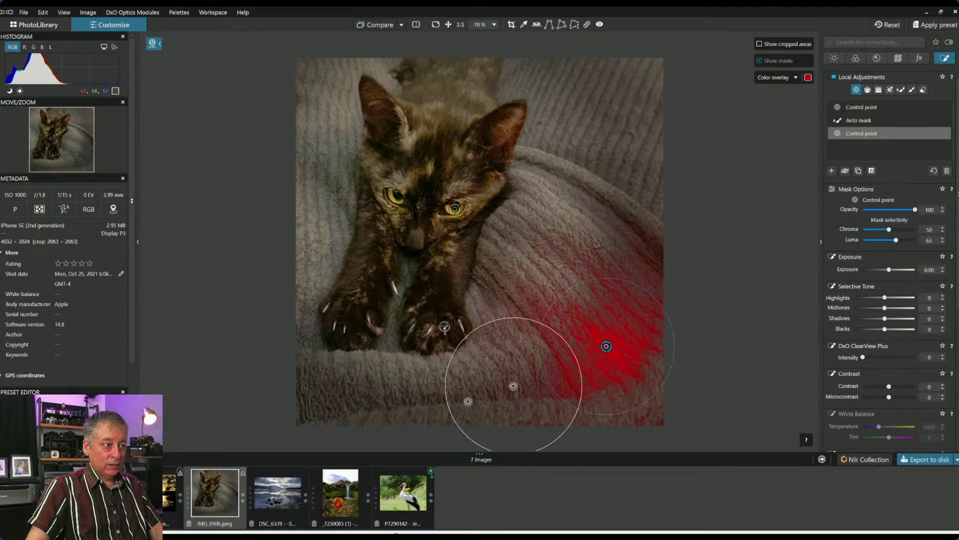
click(357, 401)
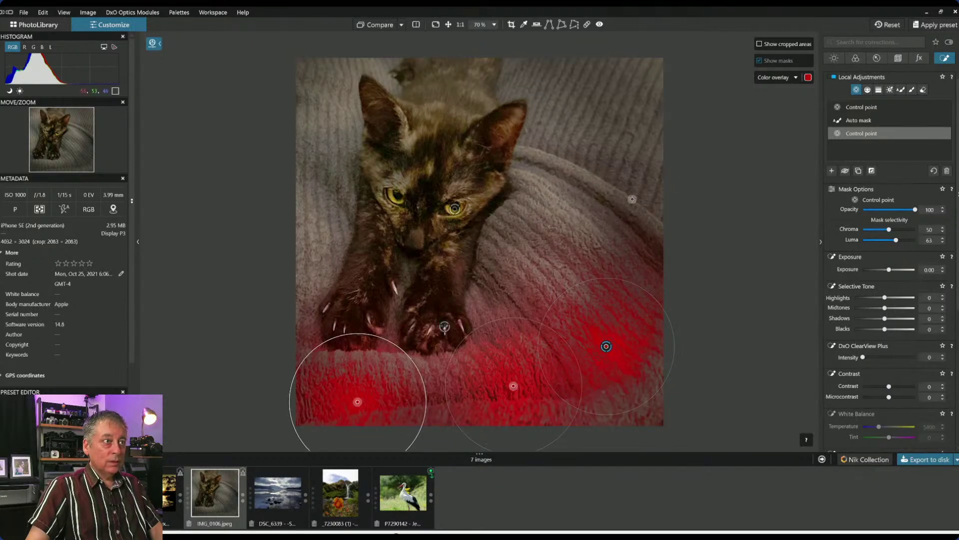
click(633, 177)
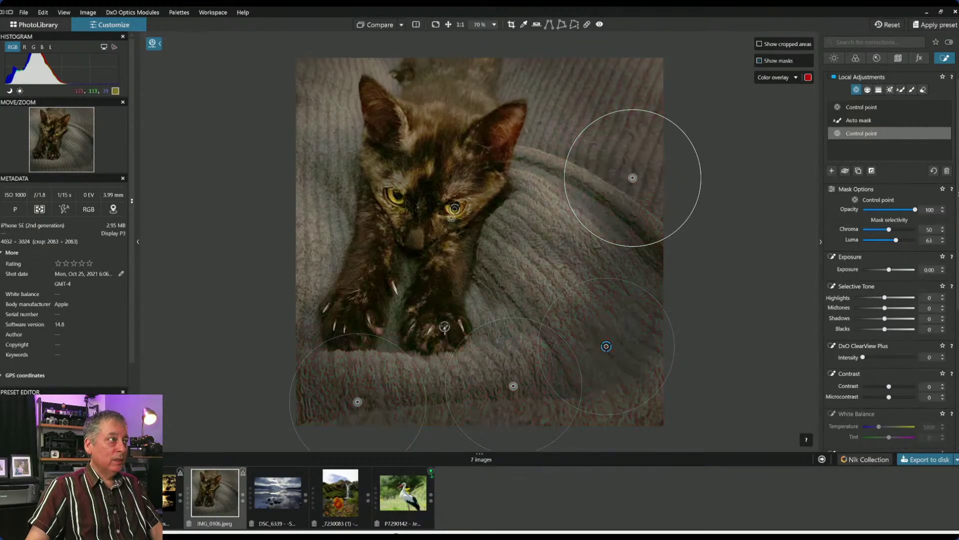
click(496, 289)
drag(522, 234, 511, 278)
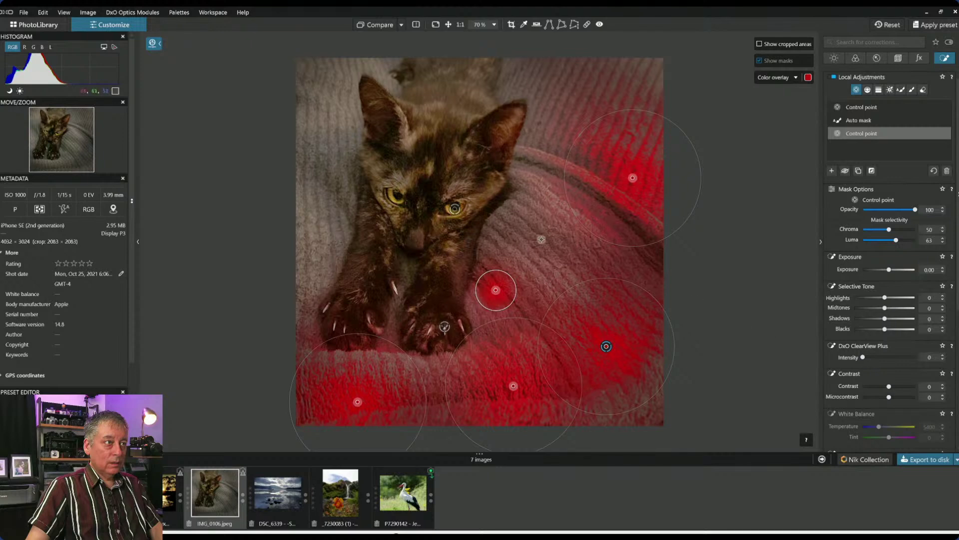
click(550, 252)
drag(568, 242, 595, 233)
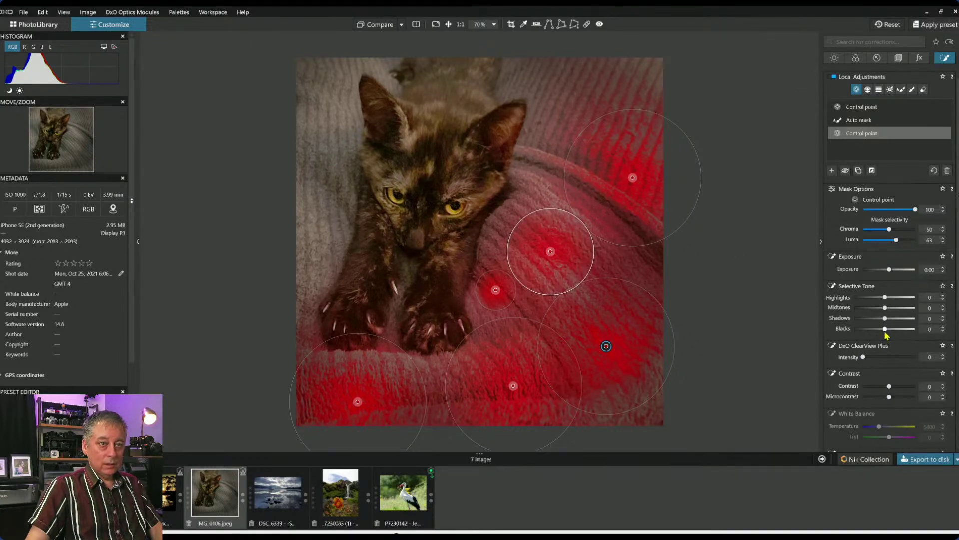
Set the blanket mask's blacks to -32 and delete the small control point beside the kitten's paw.
drag(884, 329, 874, 330)
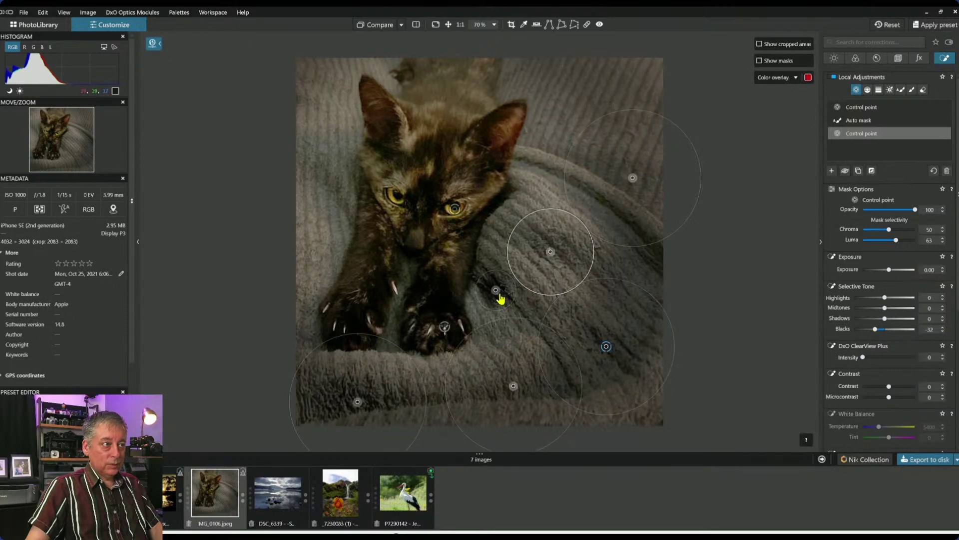
mouse_move(495, 290)
mouse_down()
mouse_move(501, 283)
mouse_move(490, 280)
mouse_up()
key(Delete)
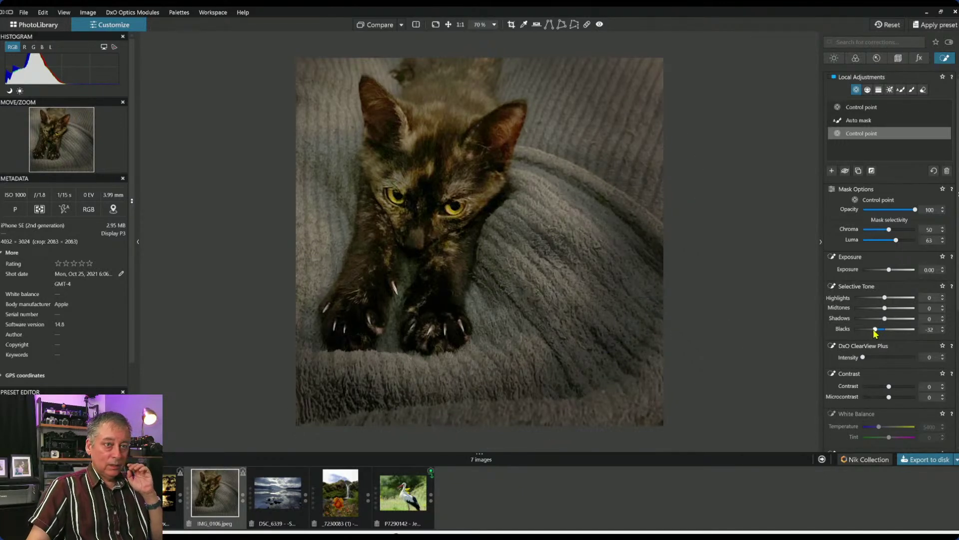
Set the blanket mask's highlights to 32, shadows to -47 and blacks to -22.
mouse_move(875, 329)
mouse_down()
mouse_move(863, 329)
mouse_move(877, 327)
mouse_up()
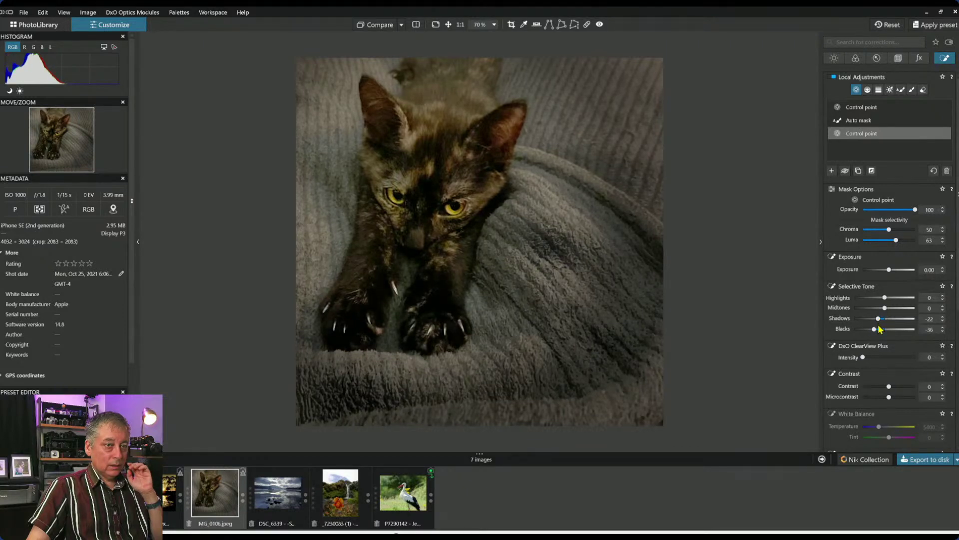
drag(878, 319, 873, 319)
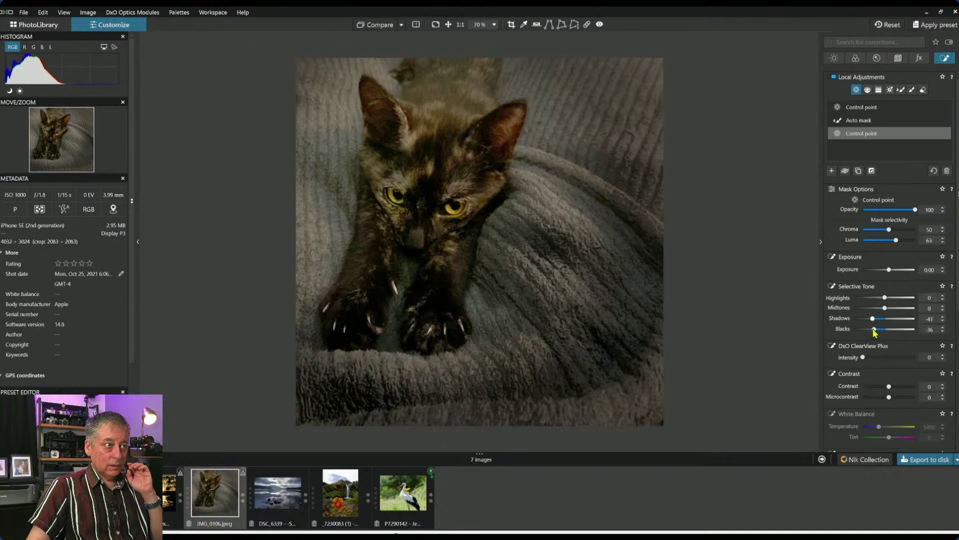
double_click(874, 330)
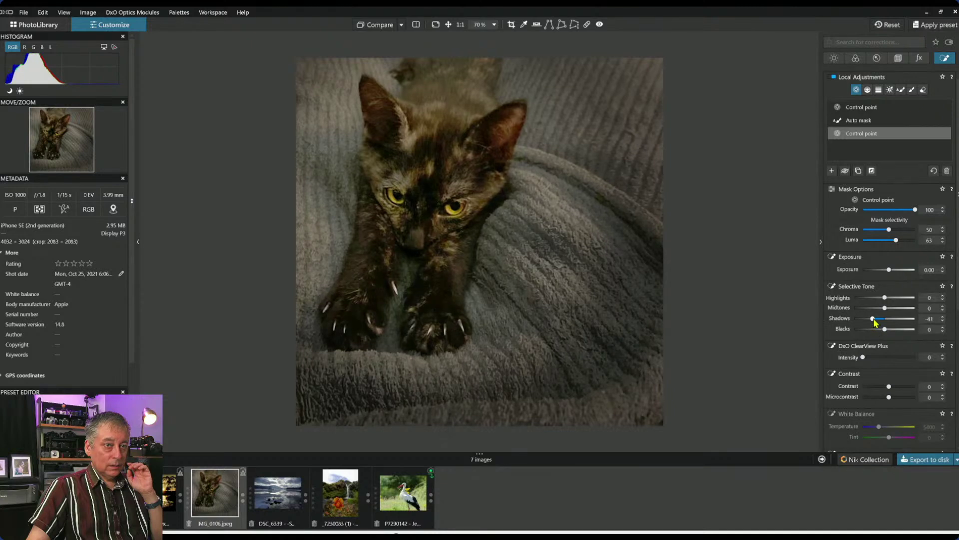
mouse_move(874, 320)
mouse_down()
mouse_move(859, 320)
mouse_move(878, 330)
mouse_up()
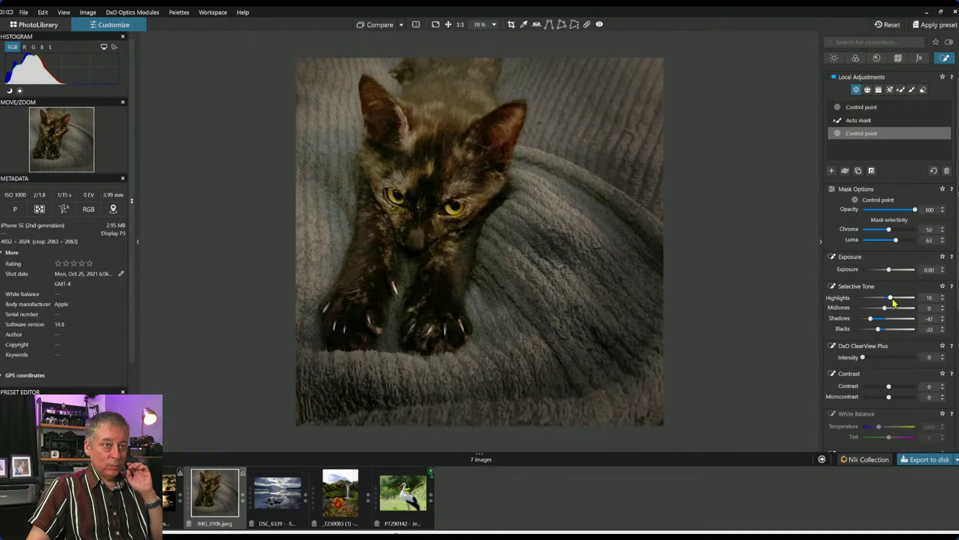
mouse_move(892, 299)
mouse_down()
mouse_move(908, 299)
mouse_move(895, 298)
mouse_up()
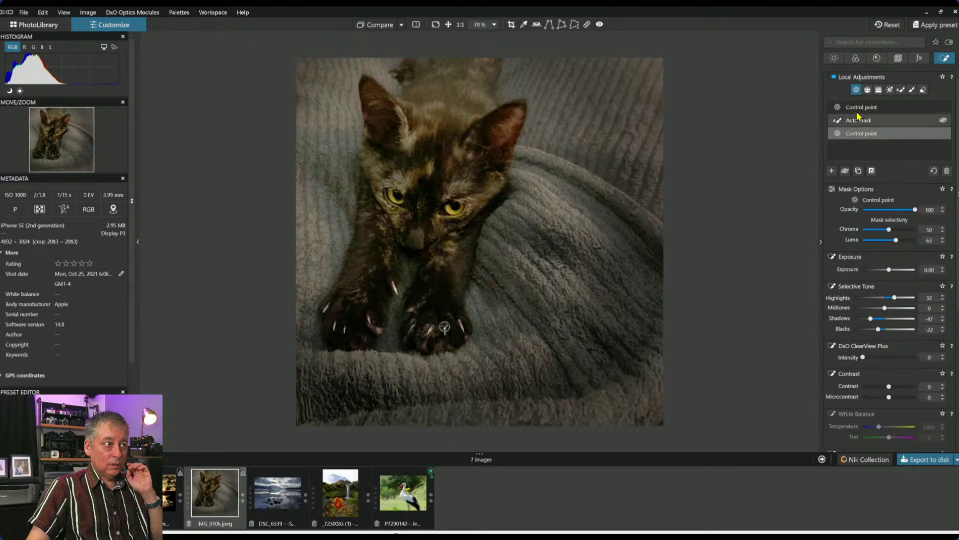
Enlarge the control point on the blanket's middle fold, shift it slightly down and to the right, and deselect the mask.
click(831, 170)
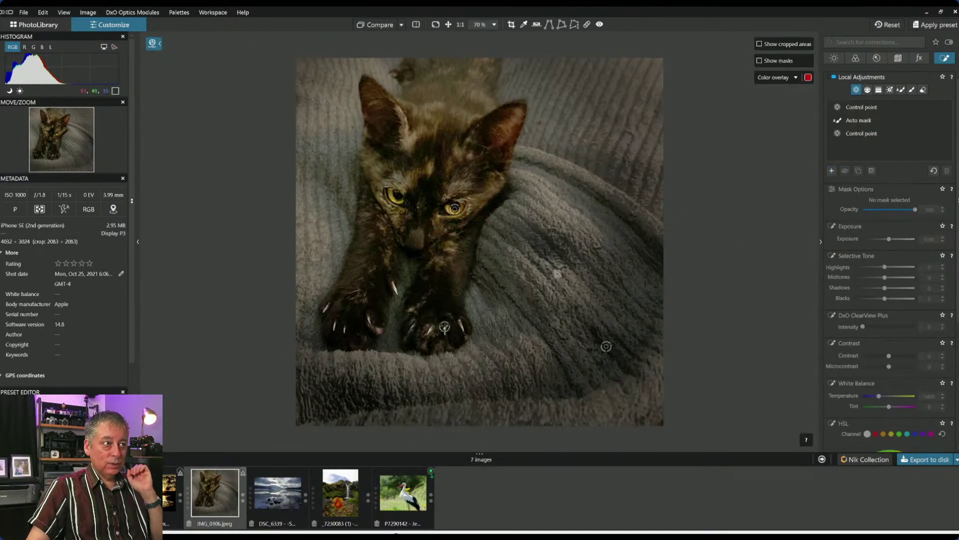
click(606, 346)
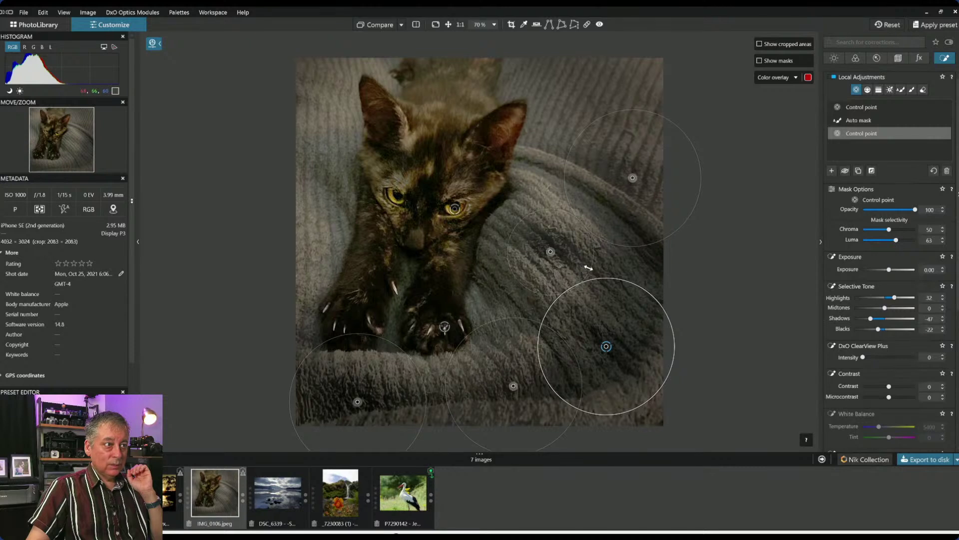
drag(588, 268, 609, 279)
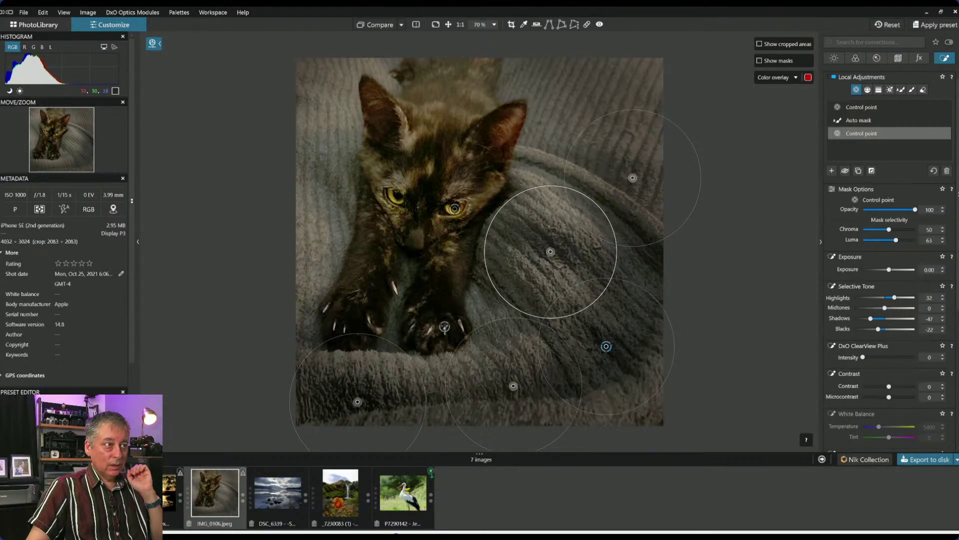
drag(550, 251, 562, 260)
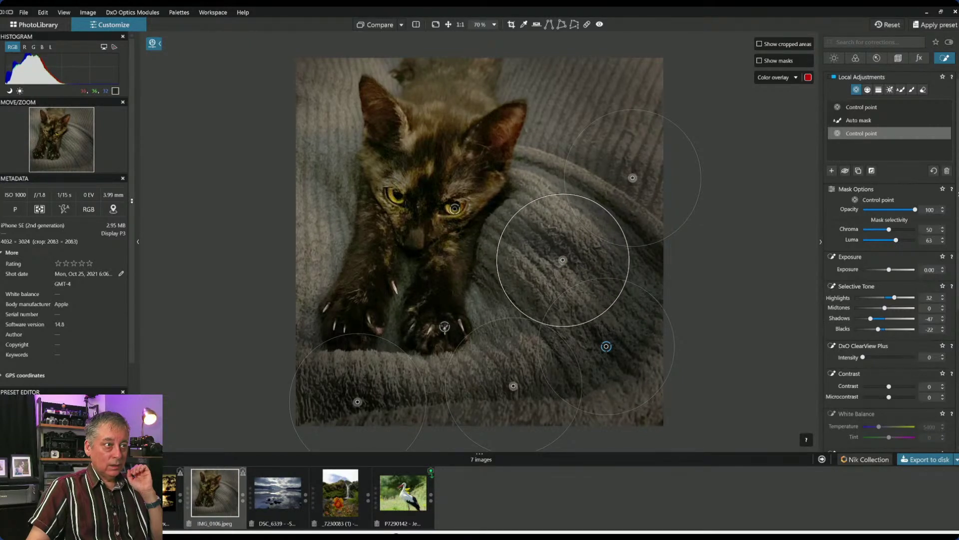
click(832, 173)
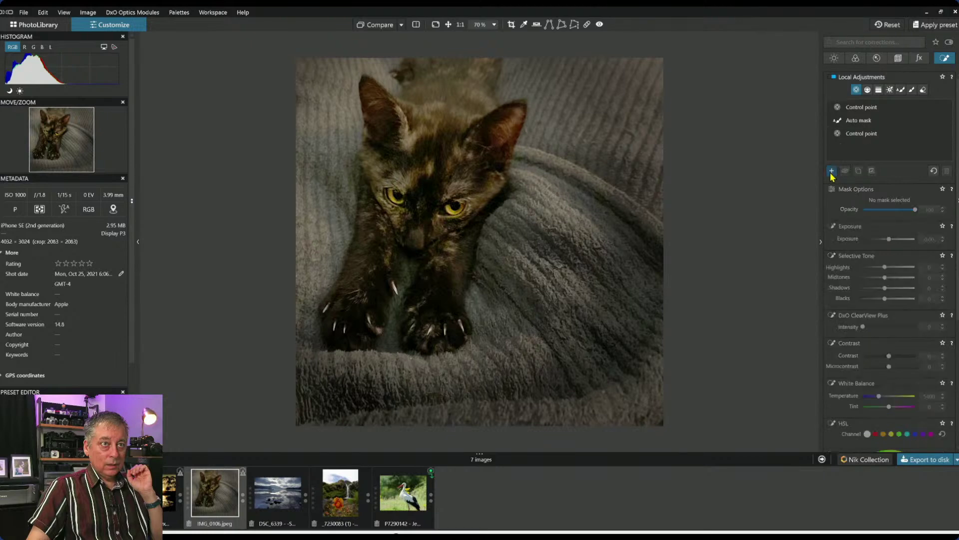
Create a new blanket mask with control points beside the kitten's face, upper left, upper right, left edge, and a reduced one below the paws.
click(560, 206)
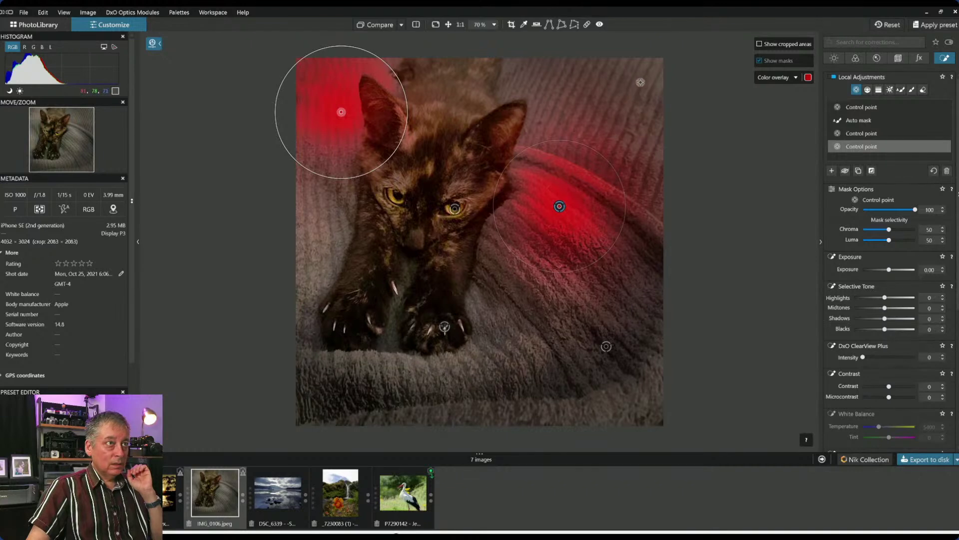
click(561, 107)
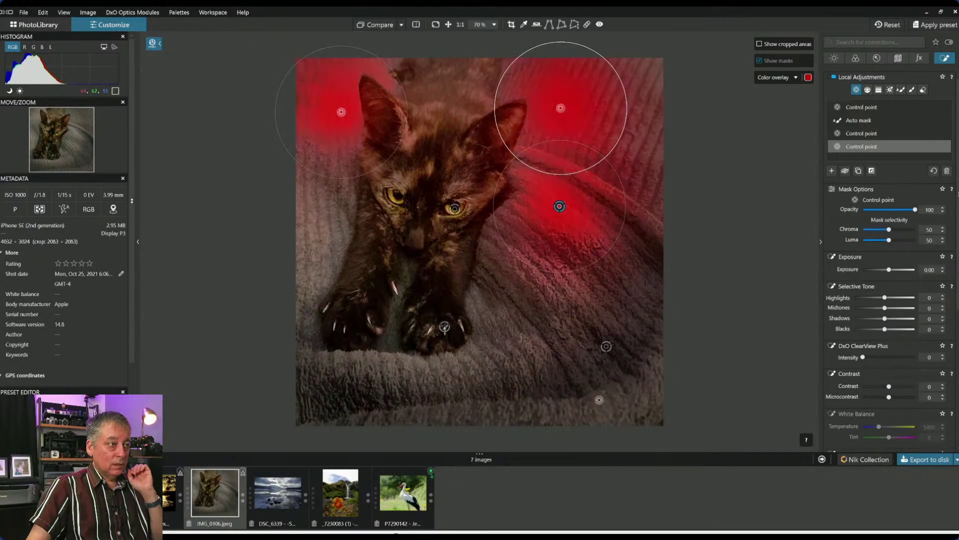
click(424, 364)
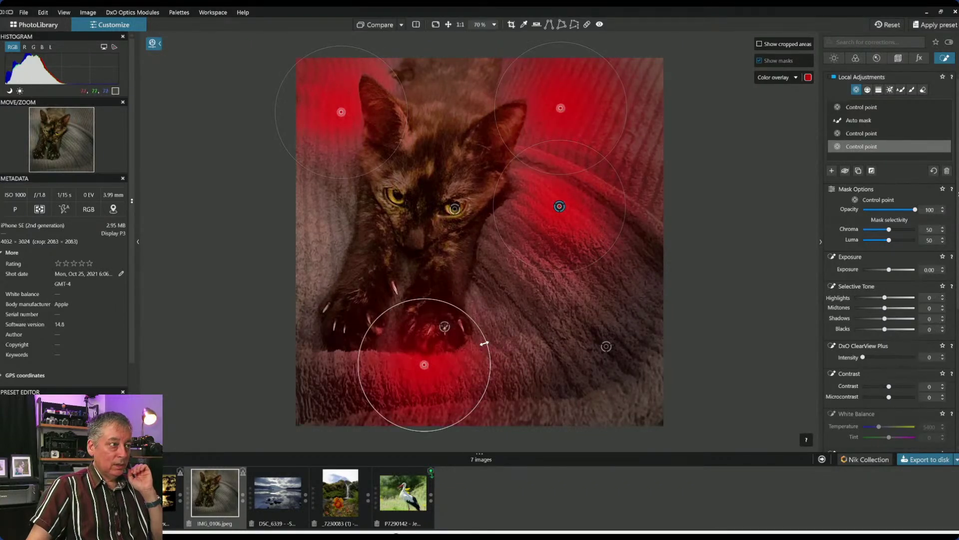
drag(485, 344, 473, 347)
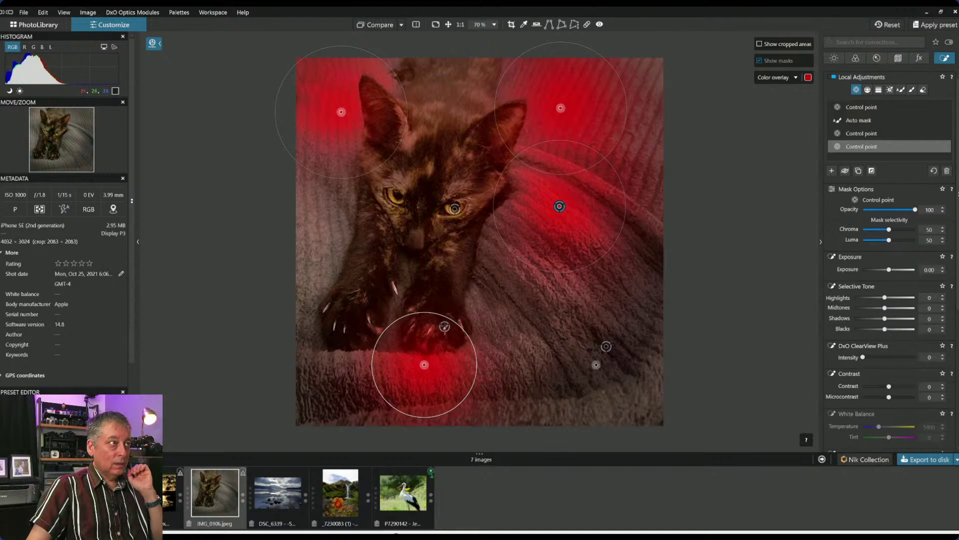
click(316, 239)
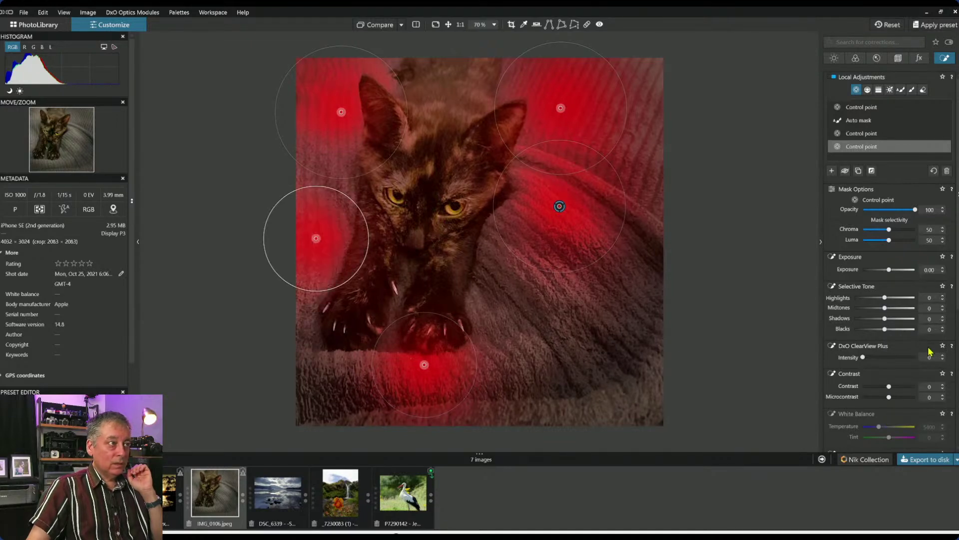
Set the new blanket mask's highlights to 95 and add control points on the kitten's face, chest and foreleg.
drag(888, 300, 915, 300)
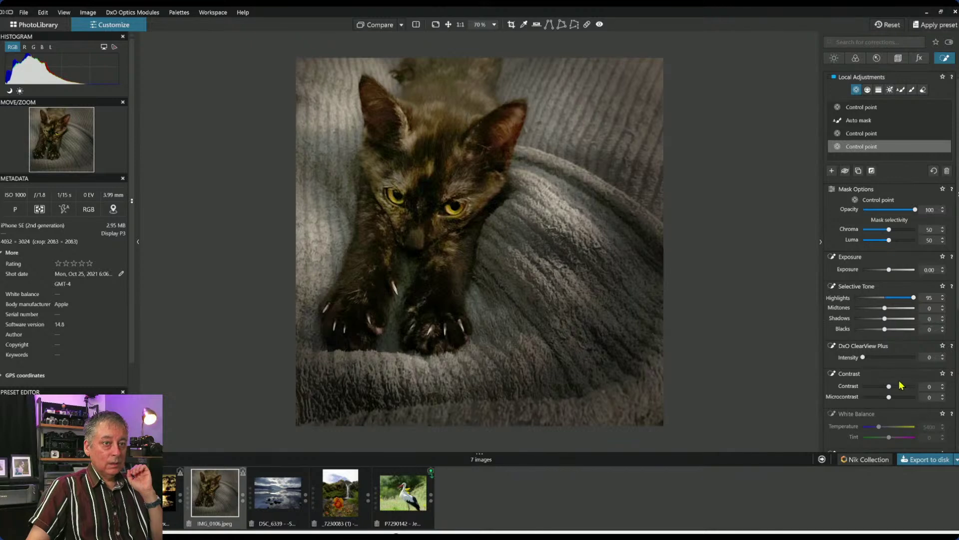
scroll(899, 392, down, 3)
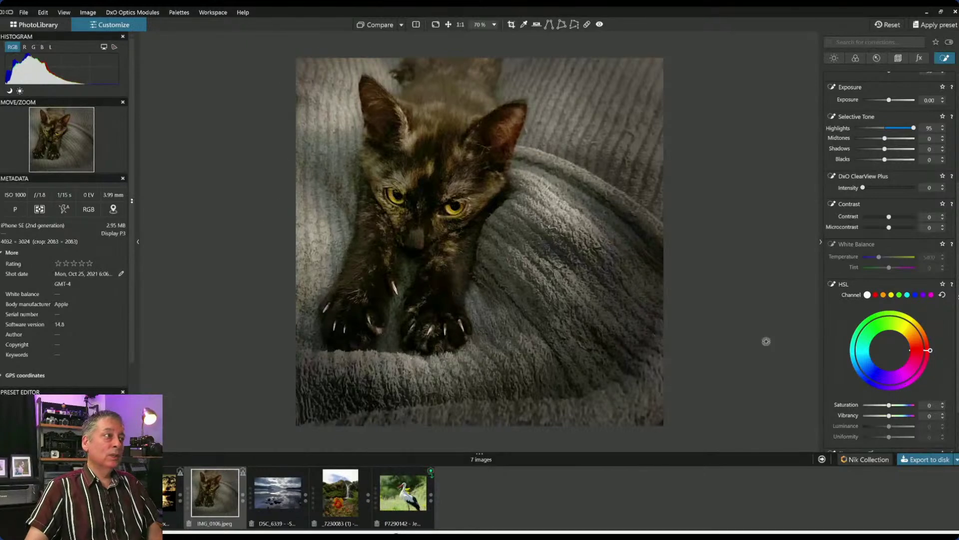
mouse_move(764, 338)
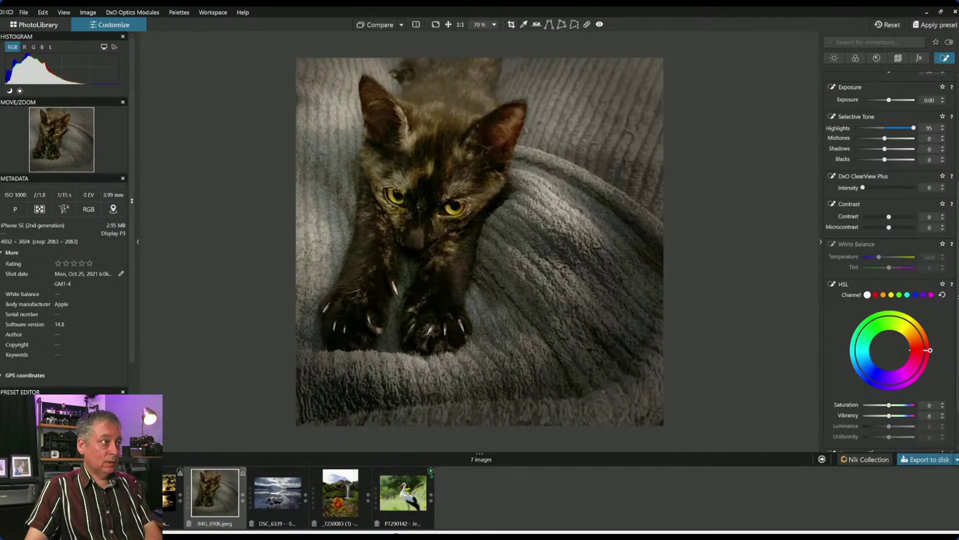
mouse_move(364, 210)
drag(363, 205, 485, 178)
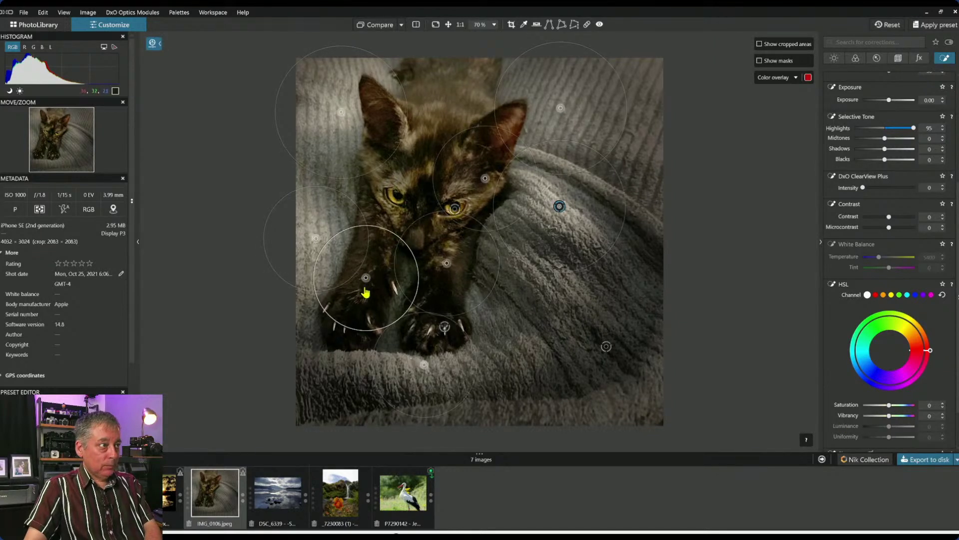
Set the blanket mask's midtones to 15 and enlarge the control point on the fold beside the kitten's face.
scroll(909, 212, up, 1)
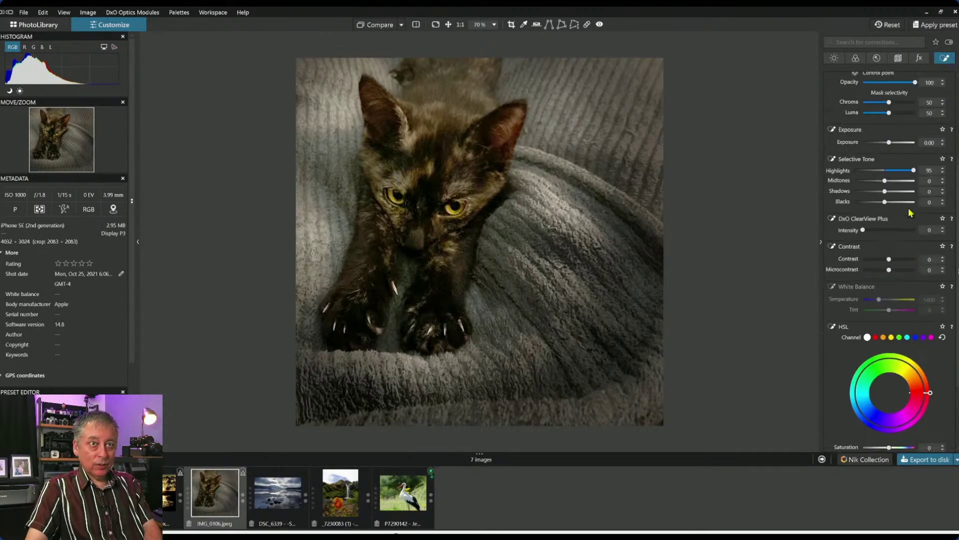
drag(886, 183, 890, 184)
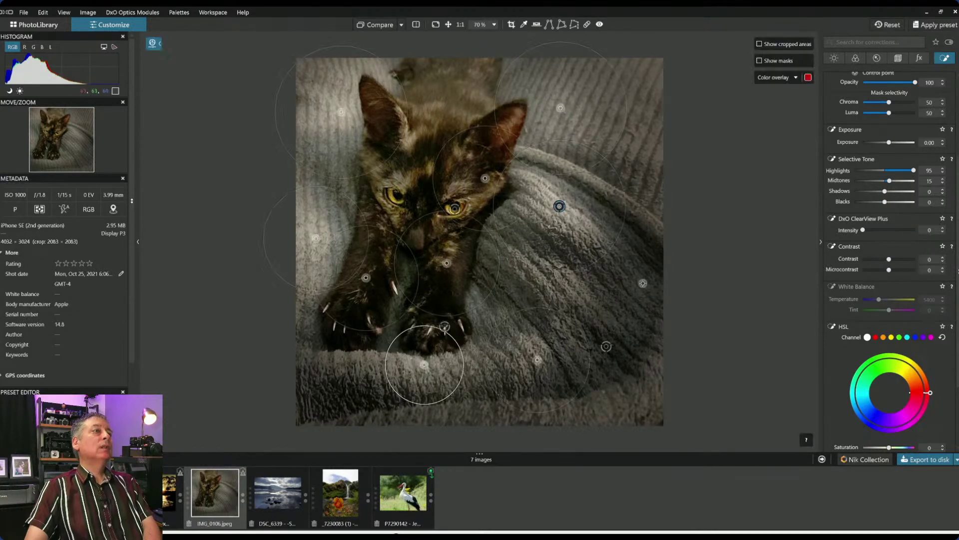
drag(625, 200, 696, 200)
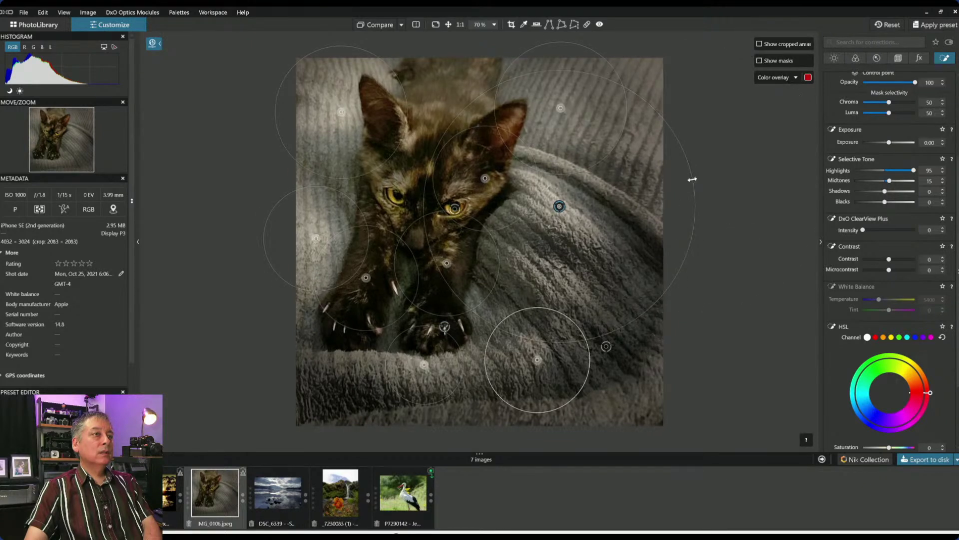
drag(679, 144, 660, 150)
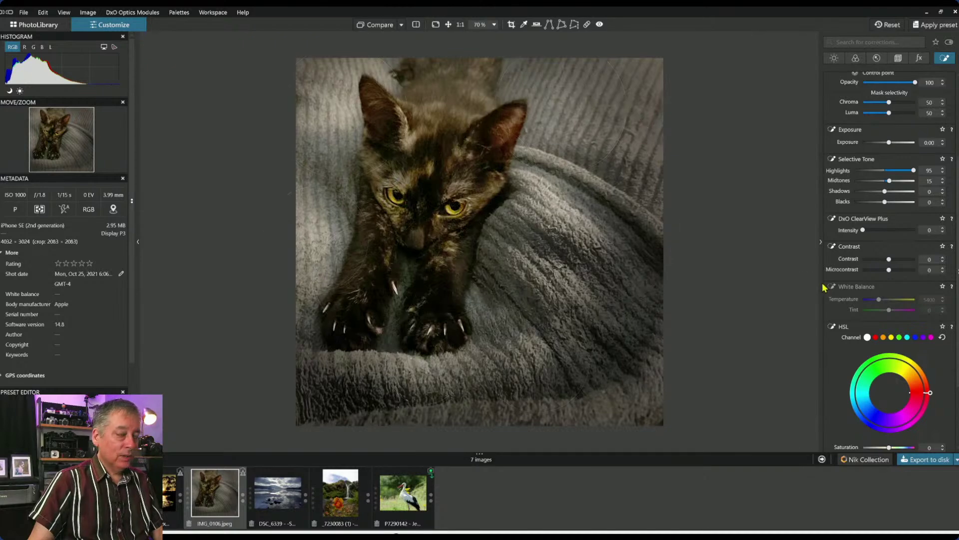
Start a new mask with a control point on the kitten's foreleg, reduce its radius slightly and set its luma selectivity to 60.
scroll(889, 254, up, 3)
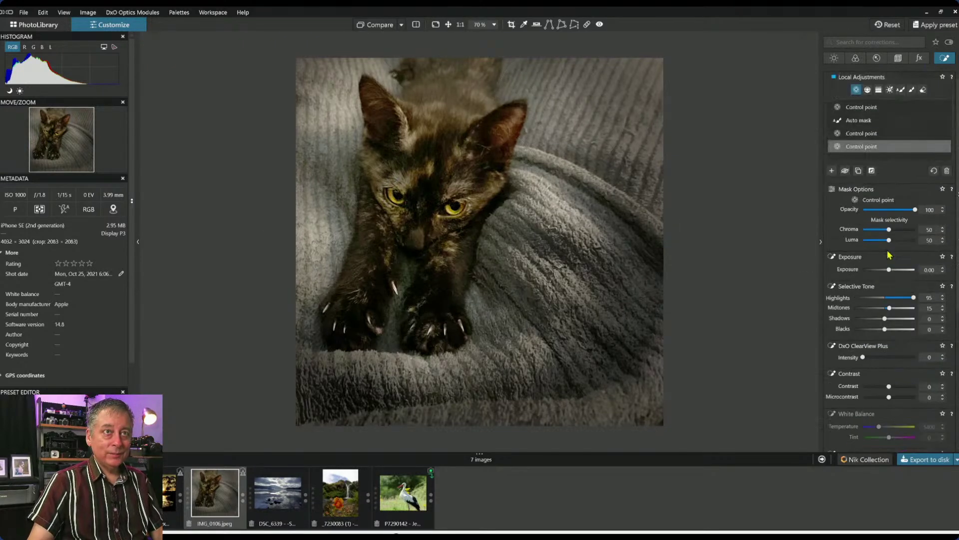
click(832, 171)
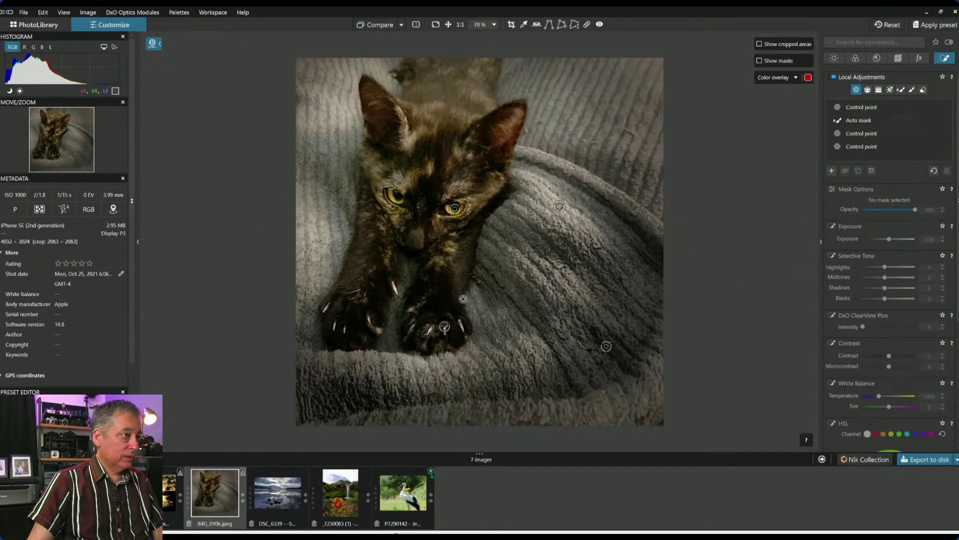
click(443, 305)
key(m)
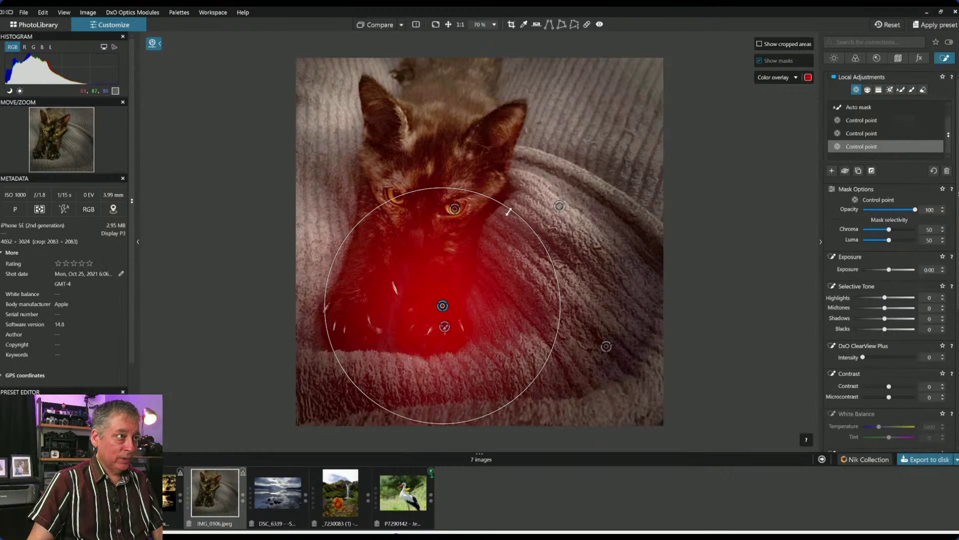
drag(509, 211, 499, 224)
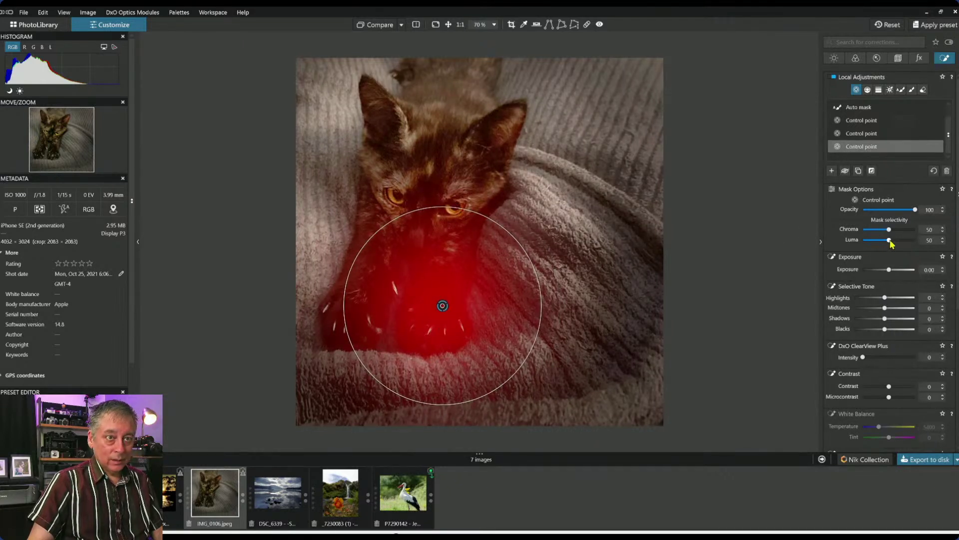
drag(890, 240, 894, 240)
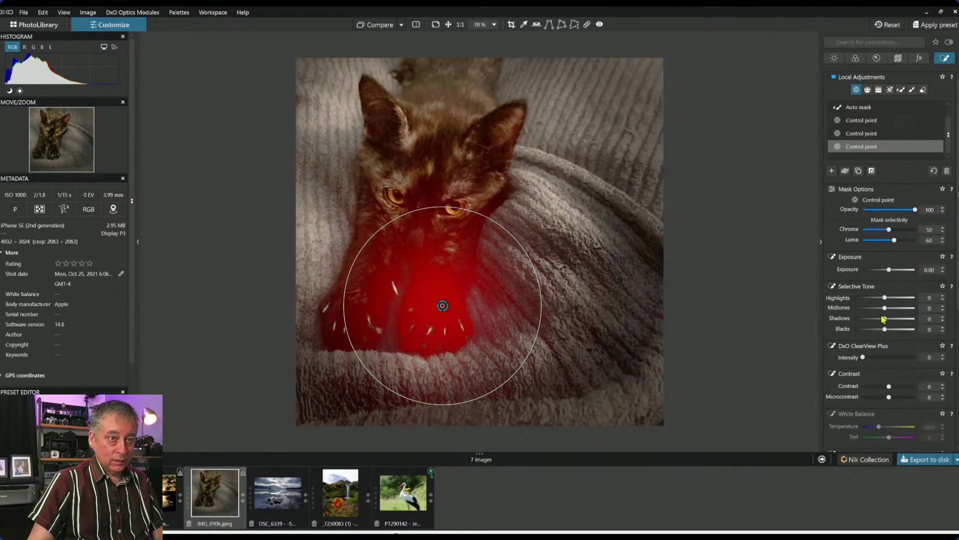
Try lifting the foreleg mask's shadows to 24, and delete that mask.
drag(885, 319, 893, 319)
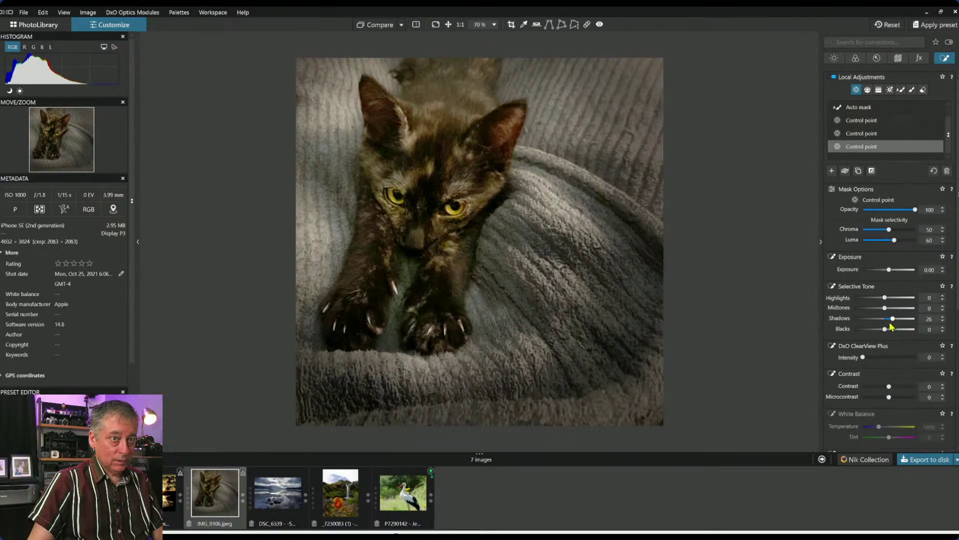
drag(885, 329, 895, 323)
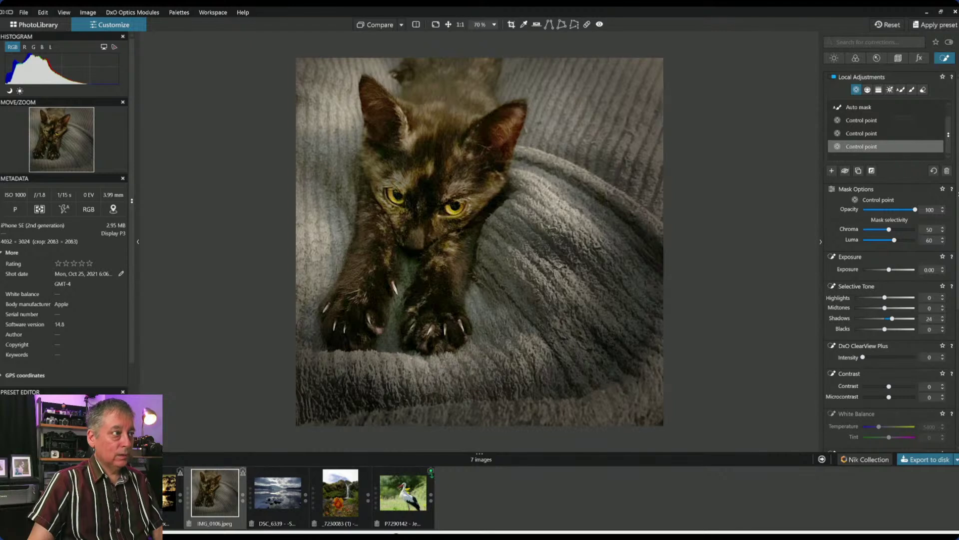
drag(352, 320, 442, 305)
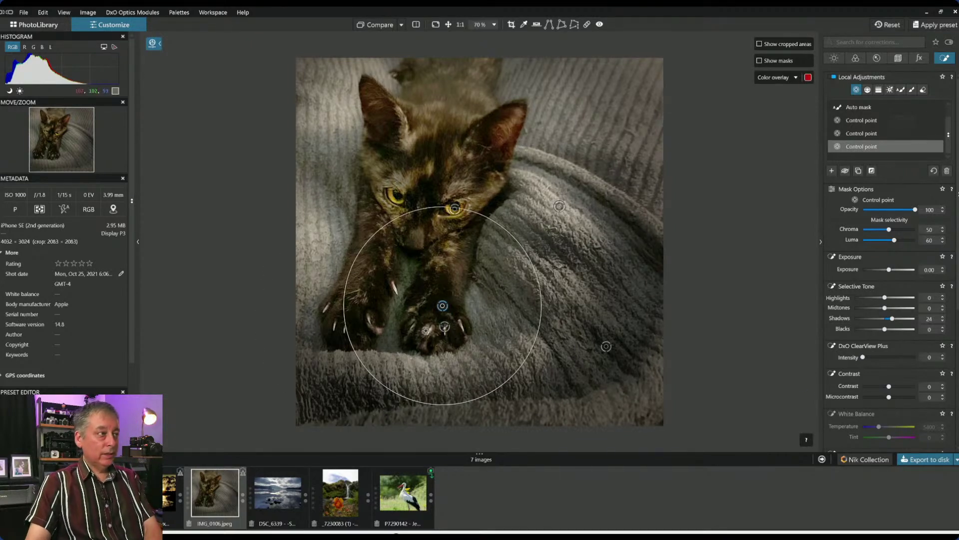
key(Delete)
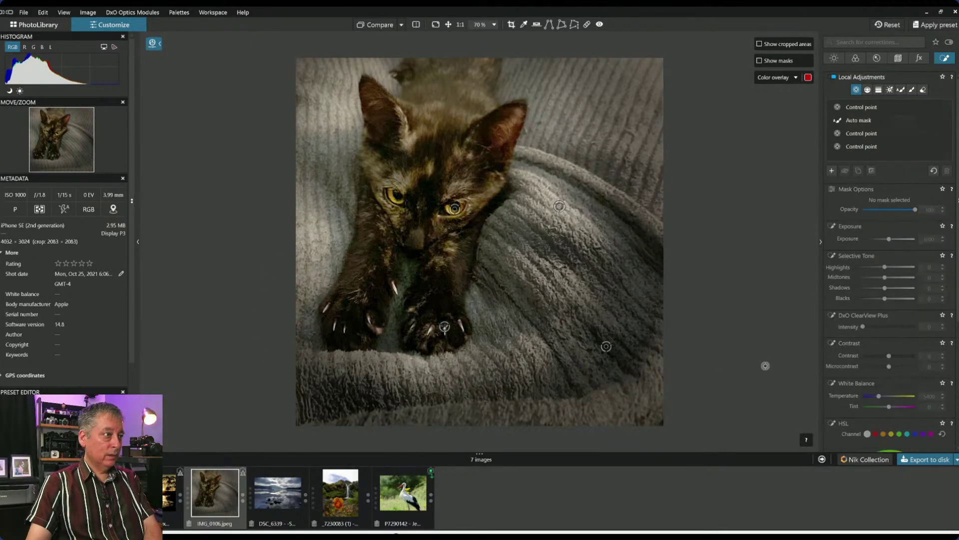
Create a fresh control point mask on the kitten's foreleg, set its shadows to 10, and leave the local adjustments.
click(448, 298)
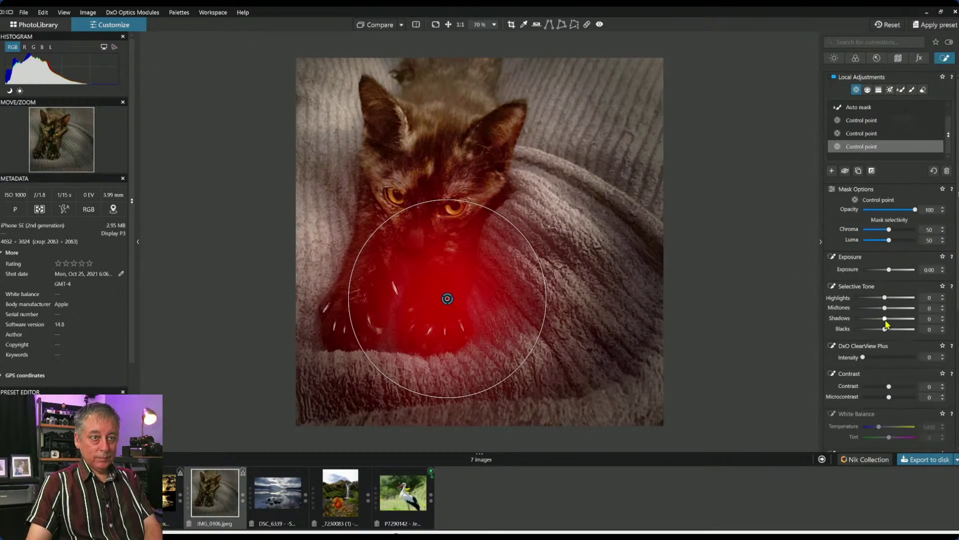
drag(885, 318, 888, 318)
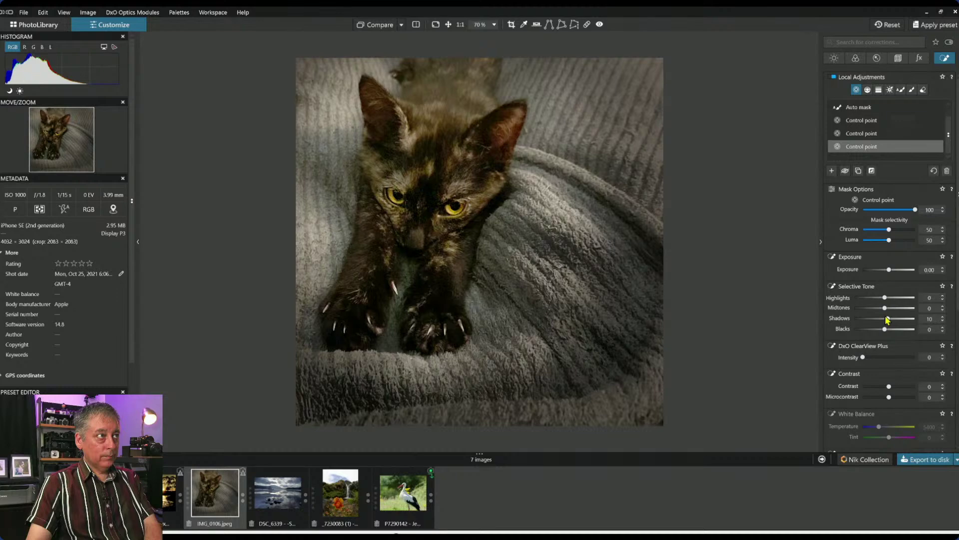
click(790, 122)
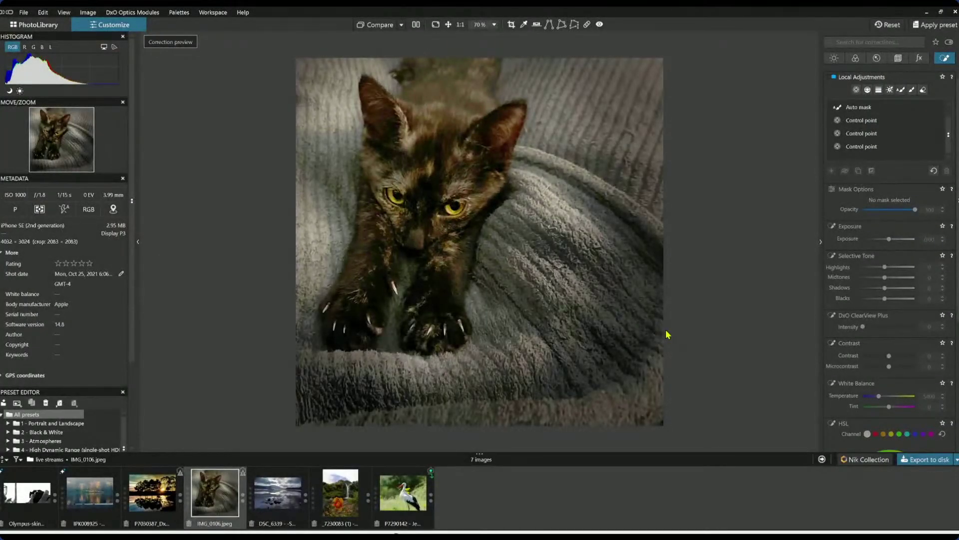
Hide the side palettes and compare the original and corrected kitten photo side by side at different magnifications.
key(Tab)
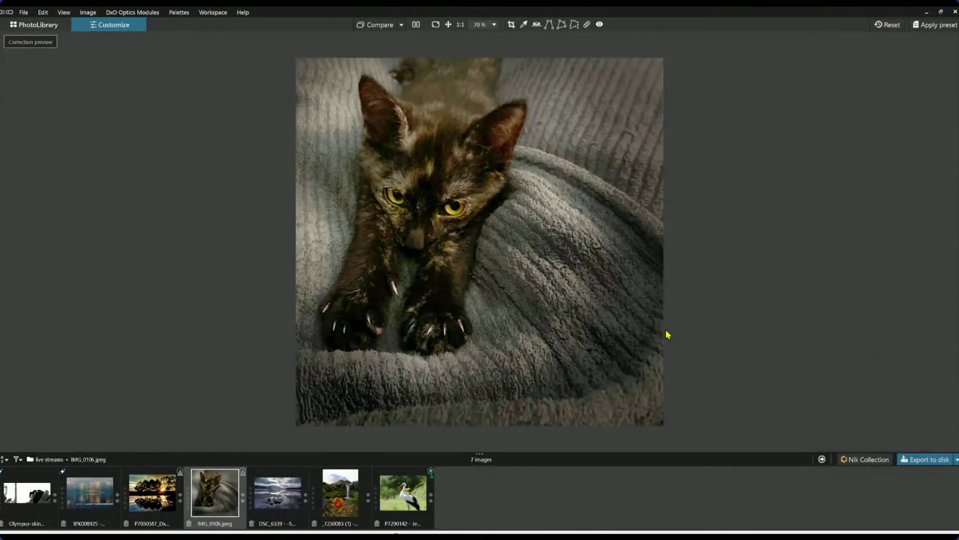
click(417, 25)
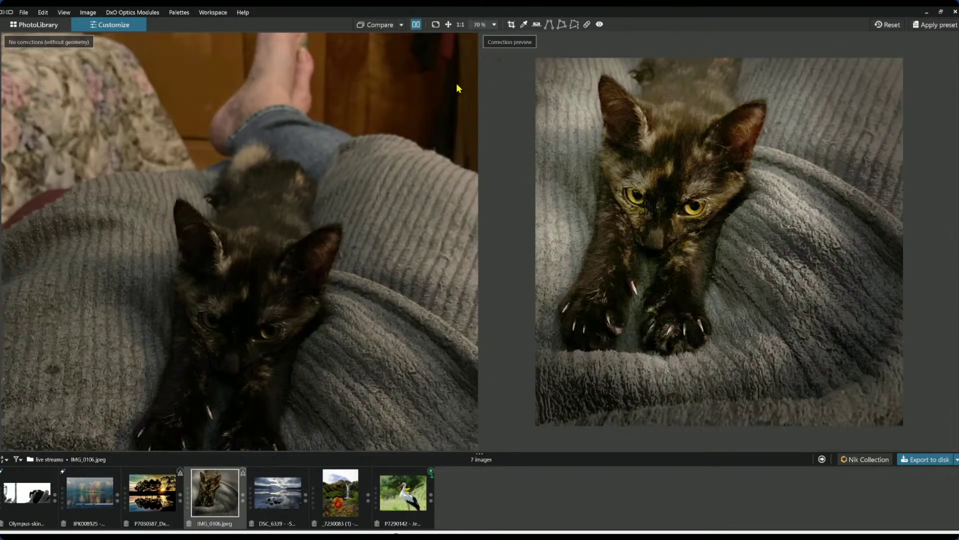
scroll(652, 304, down, 3)
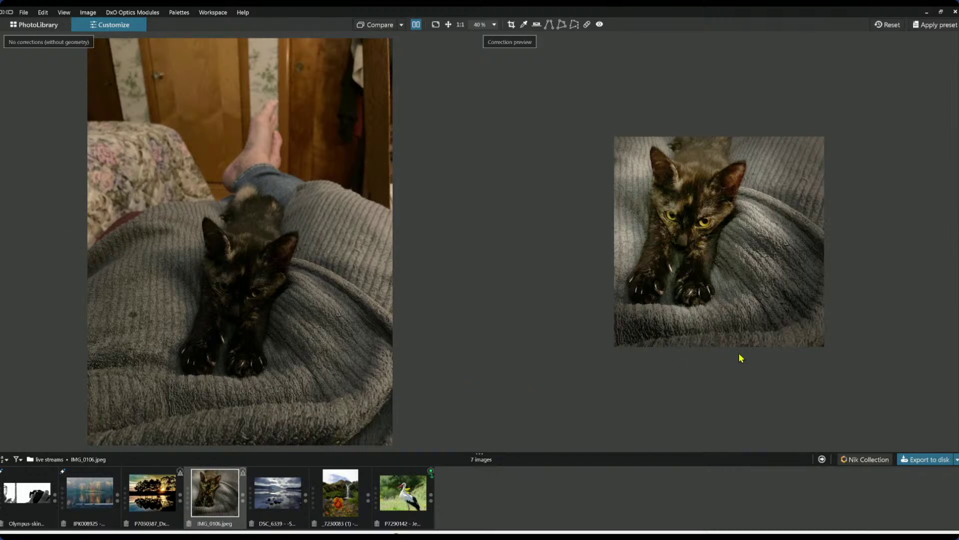
scroll(826, 328, up, 2)
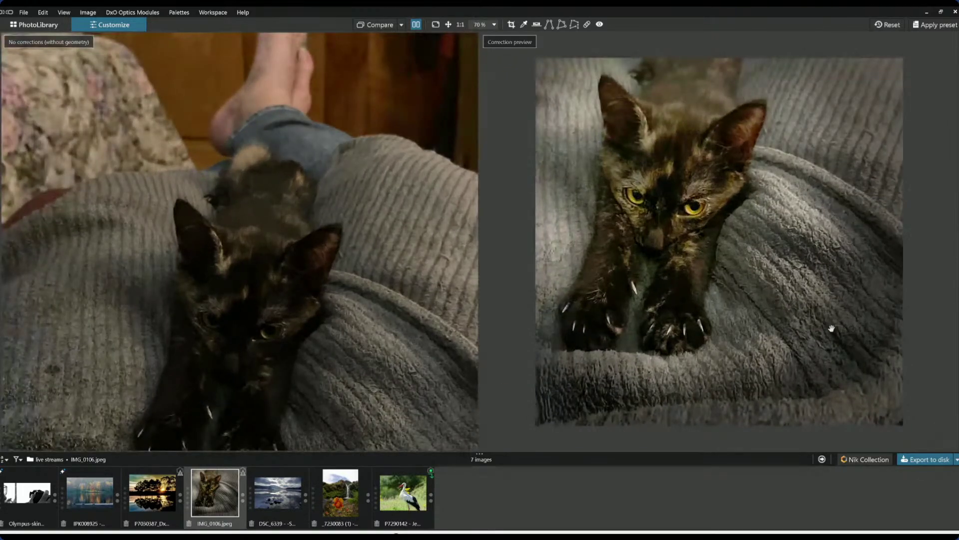
click(417, 25)
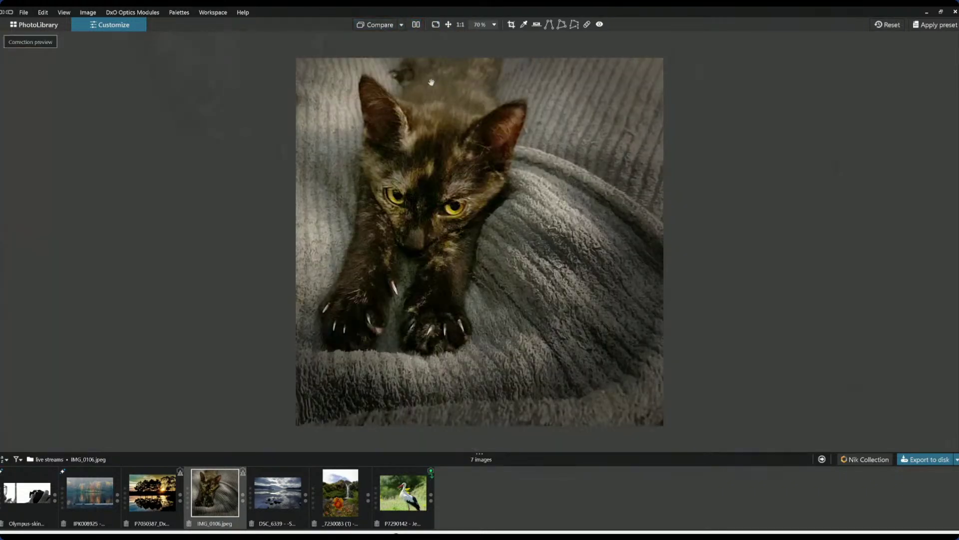
Switch between the uncorrected original and the corrected photo in single view to check the overall edit.
click(378, 28)
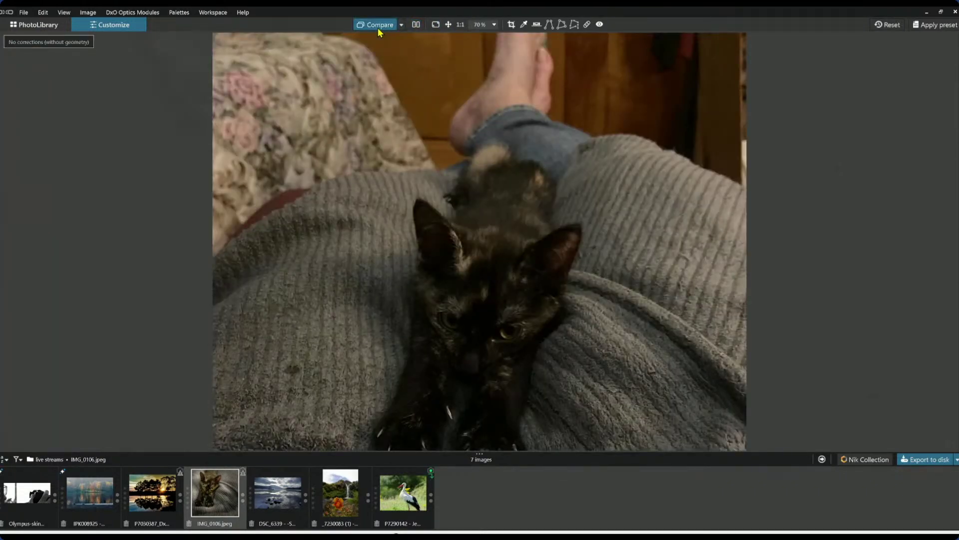
click(377, 28)
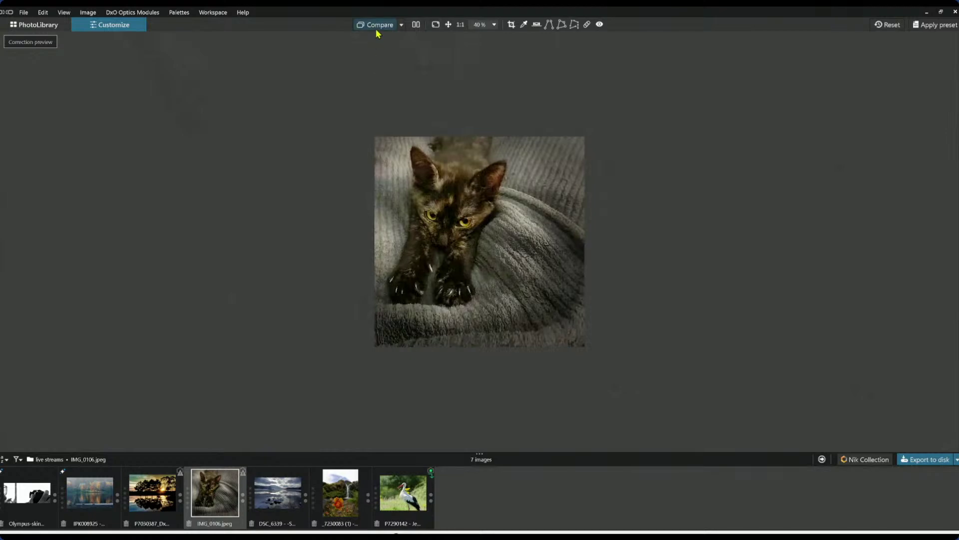
click(377, 29)
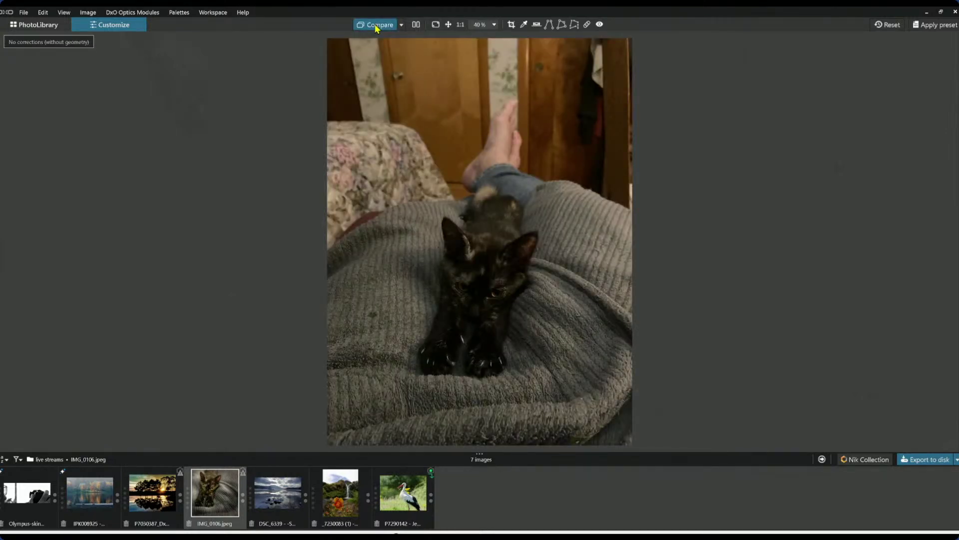
click(377, 29)
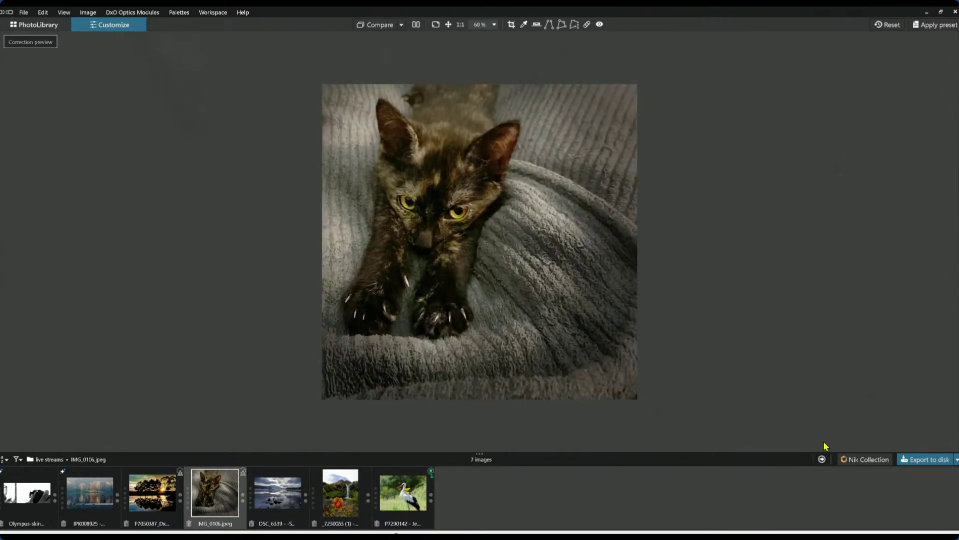
scroll(554, 295, up, 1)
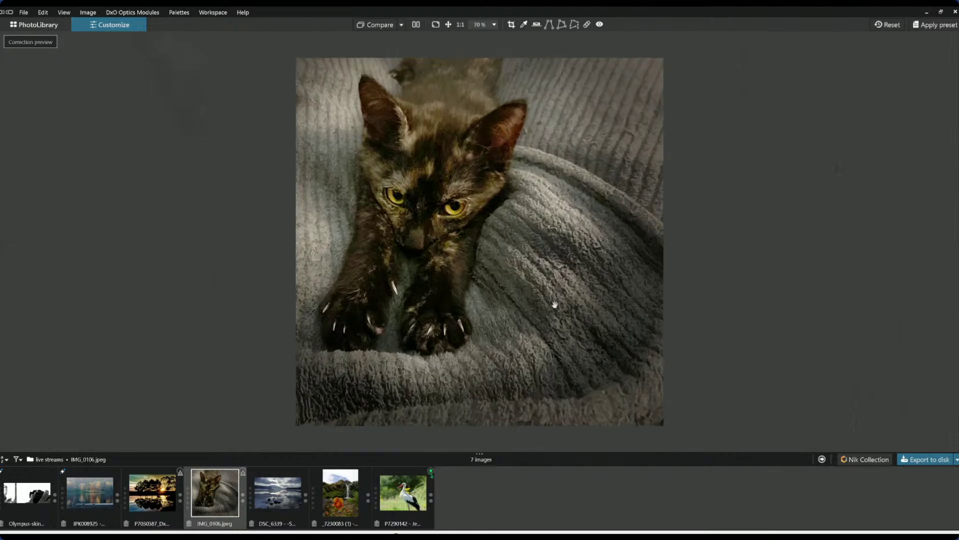
Open the snowy lake photo DSC_6339, show the side palettes again and apply the 000 Rob Default preset.
click(299, 501)
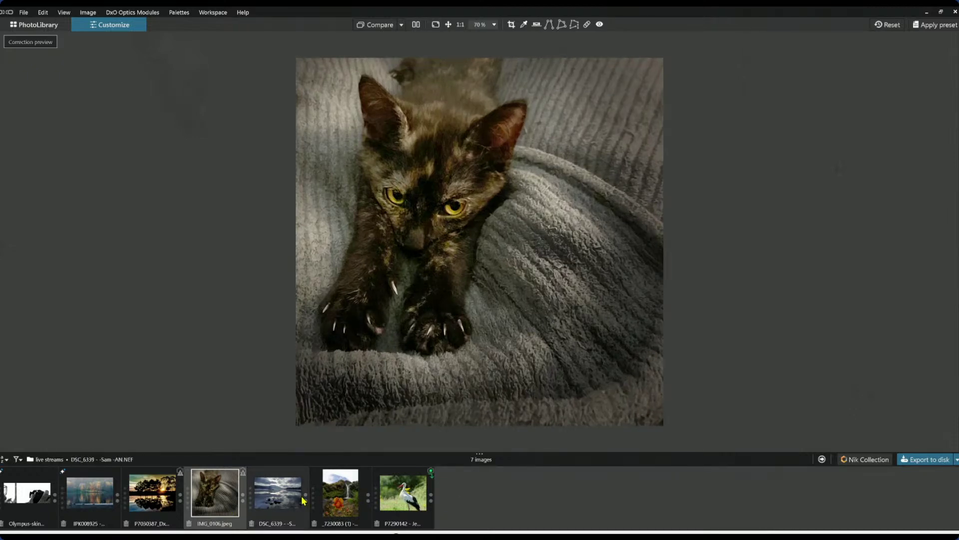
scroll(499, 264, down, 4)
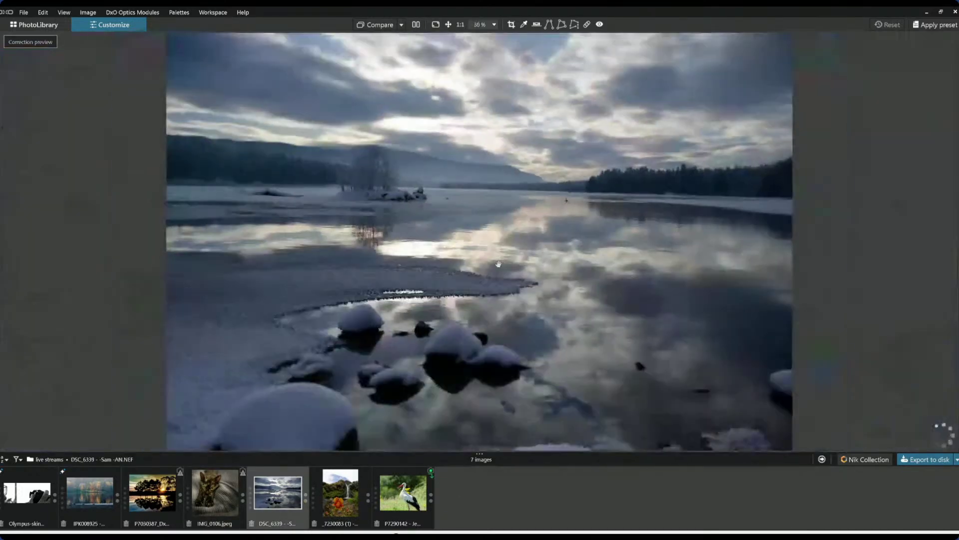
scroll(498, 264, up, 1)
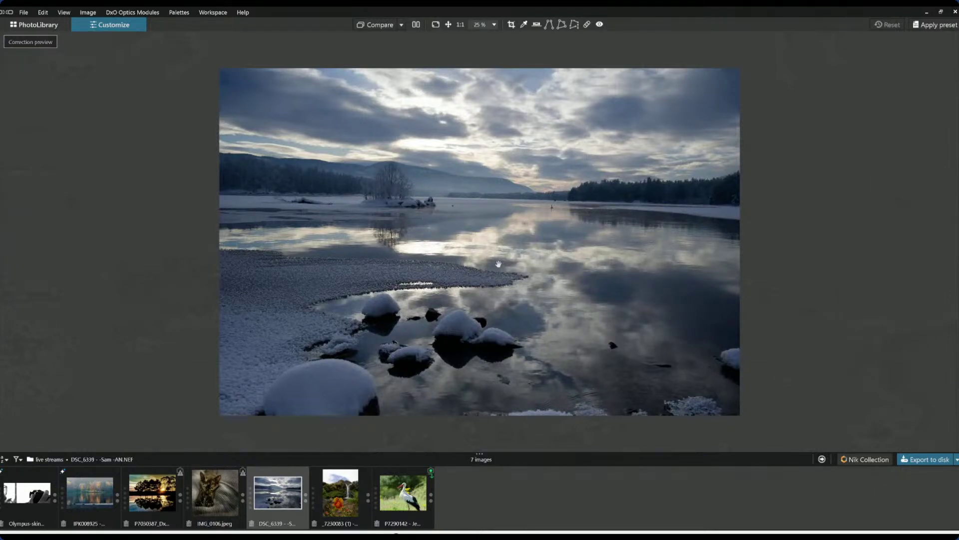
key(Tab)
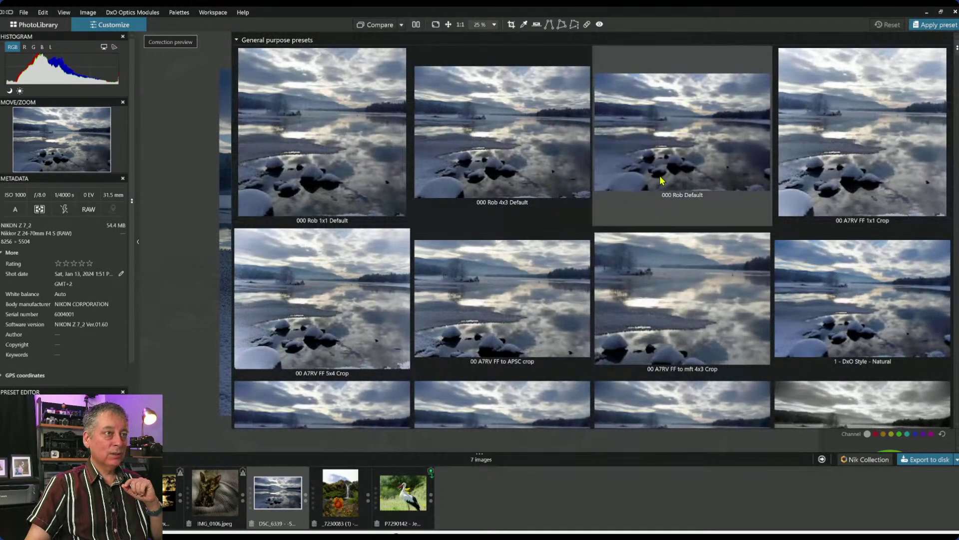
click(659, 176)
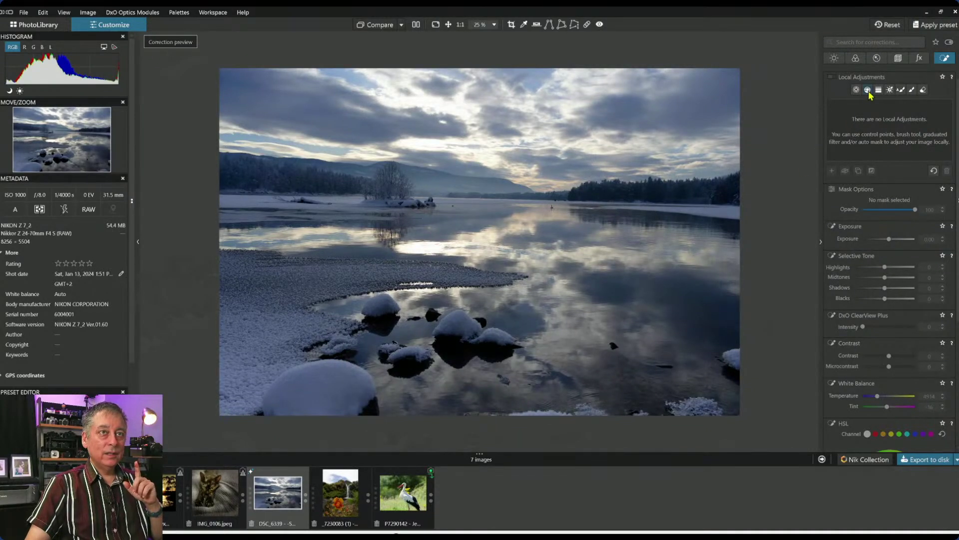
Straighten the lake photo by setting the horizon correction to -1.10.
click(900, 59)
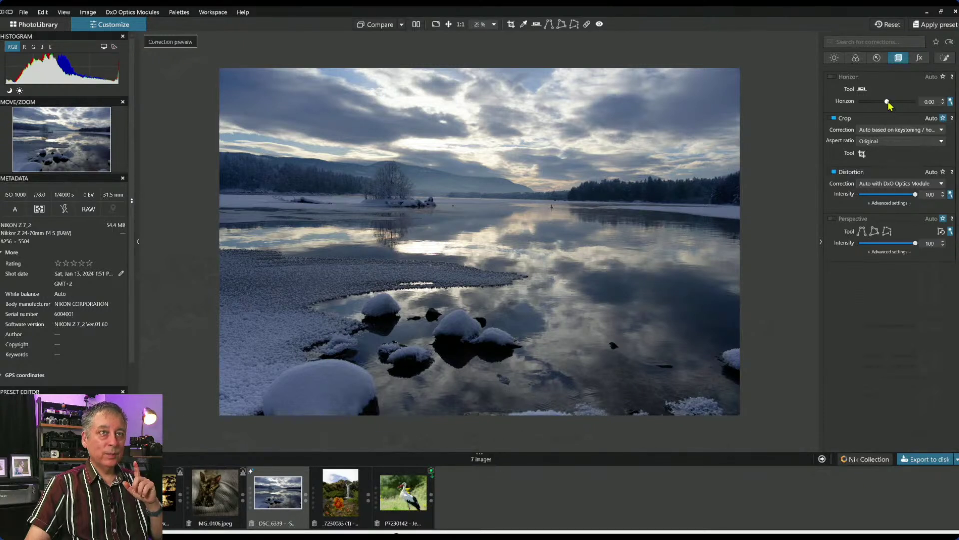
scroll(888, 102, down, 3)
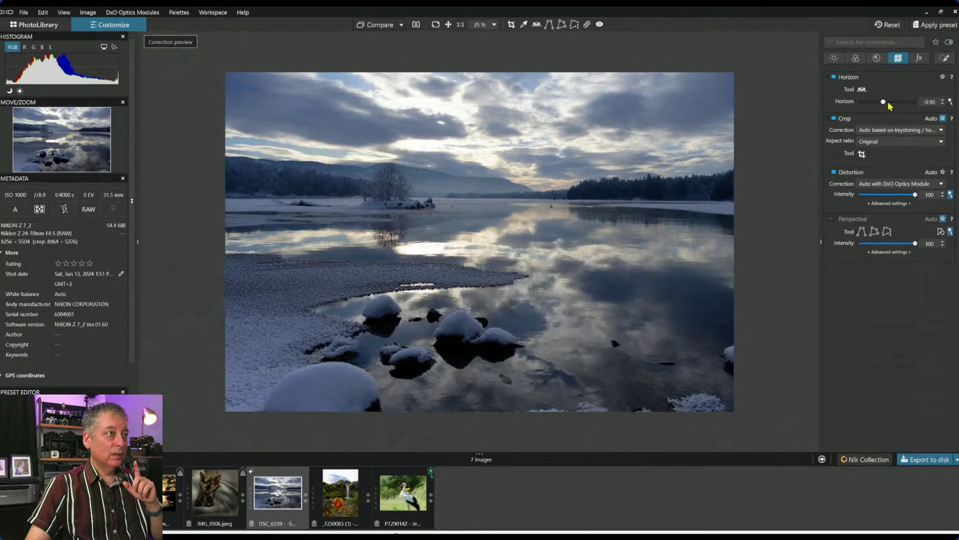
scroll(889, 103, down, 2)
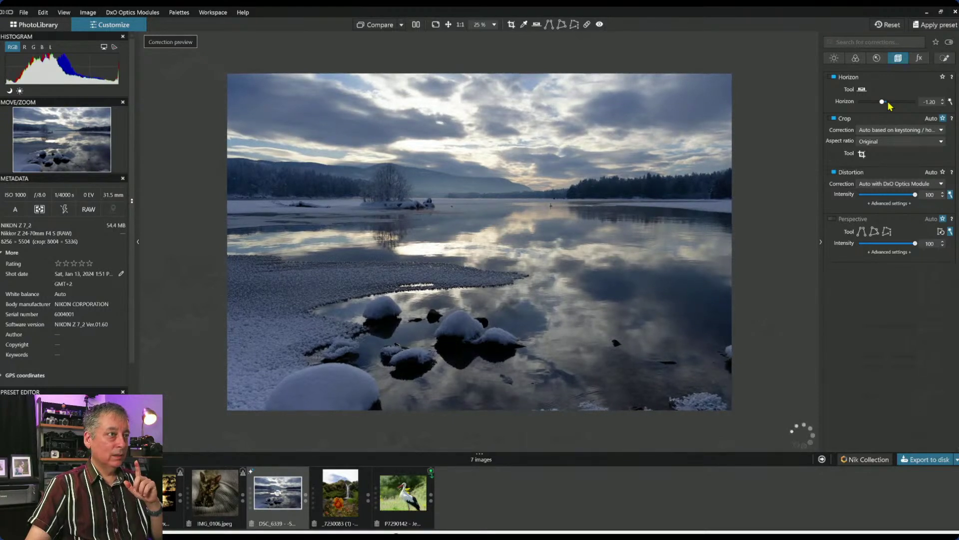
scroll(890, 105, up, 1)
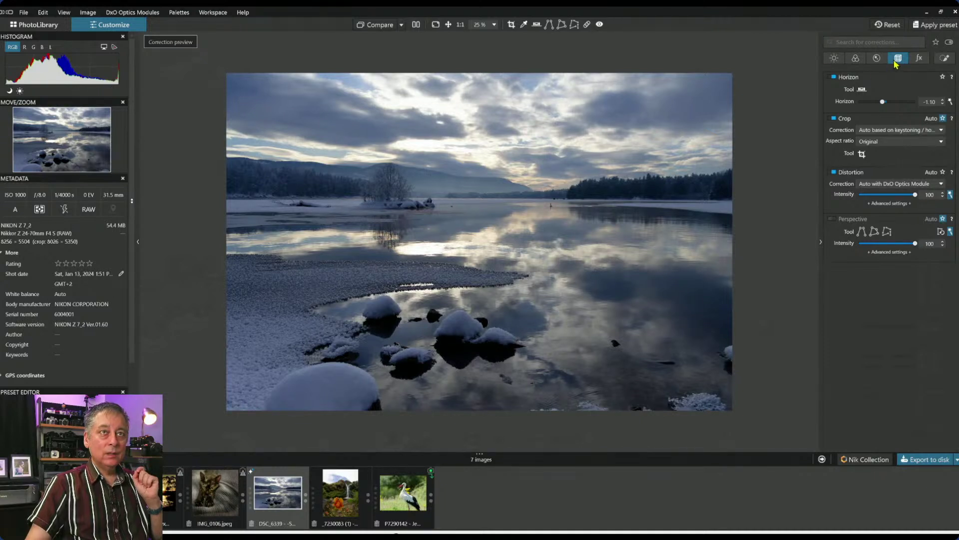
Try darkening the whole lake photo to an exposure of -2.61 and lower, and reset the exposure to 0.00.
click(834, 59)
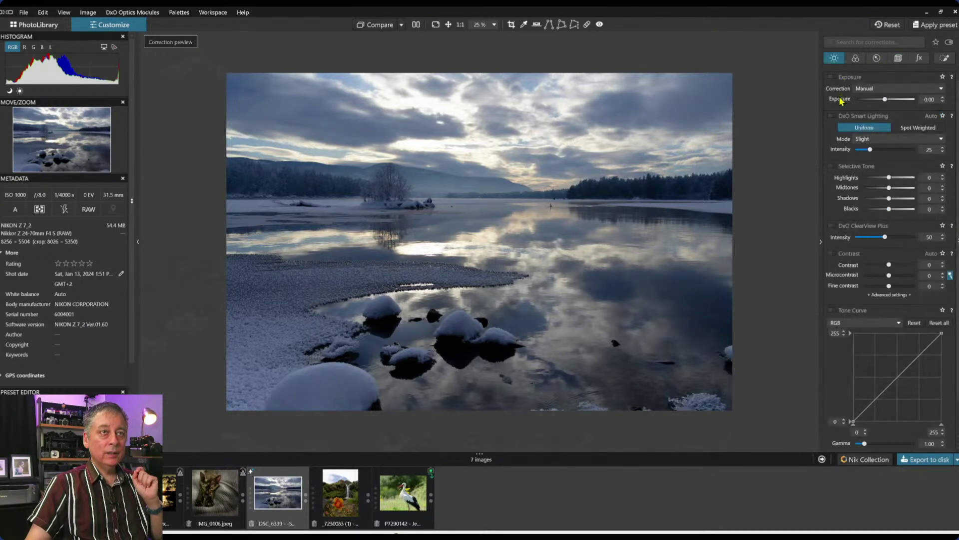
click(832, 116)
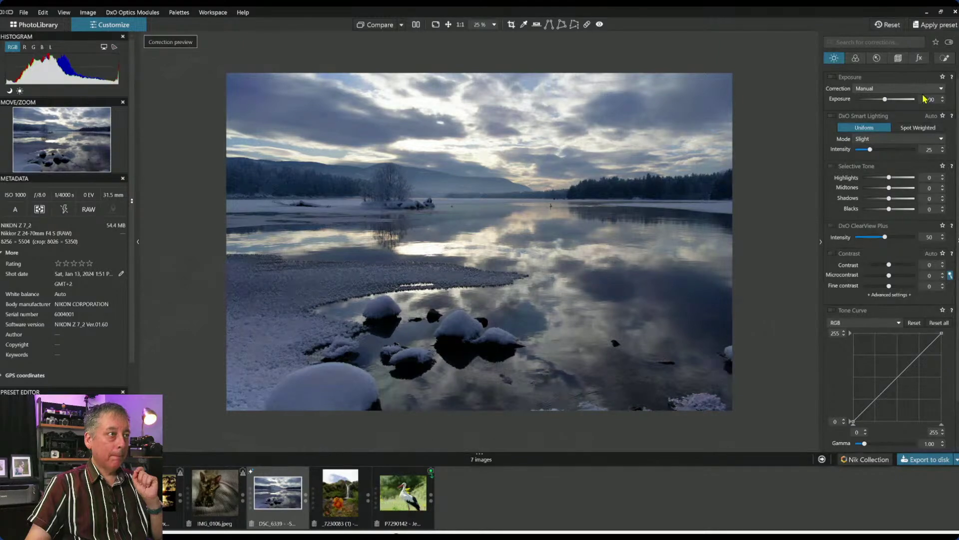
mouse_move(885, 100)
mouse_down()
mouse_move(850, 102)
mouse_move(867, 103)
mouse_up()
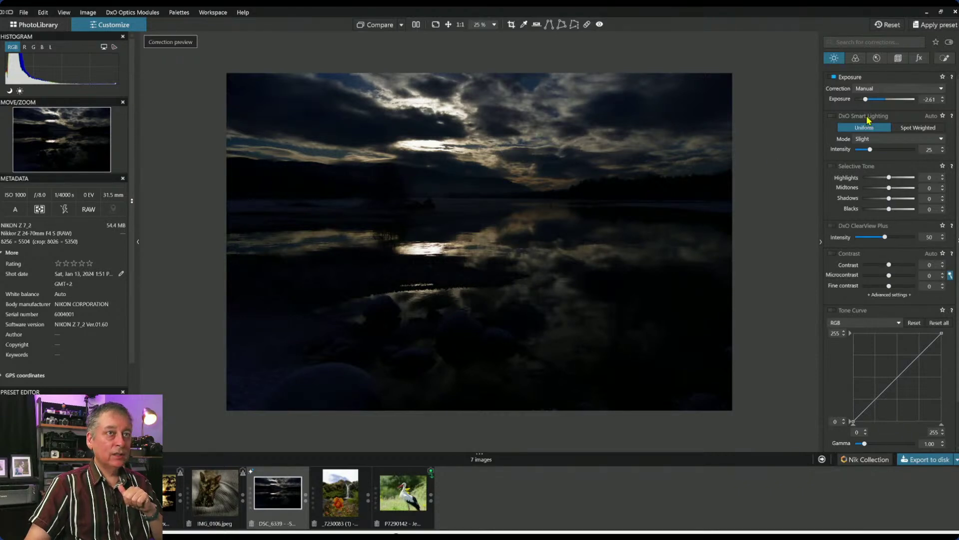
drag(869, 99, 863, 103)
double_click(863, 100)
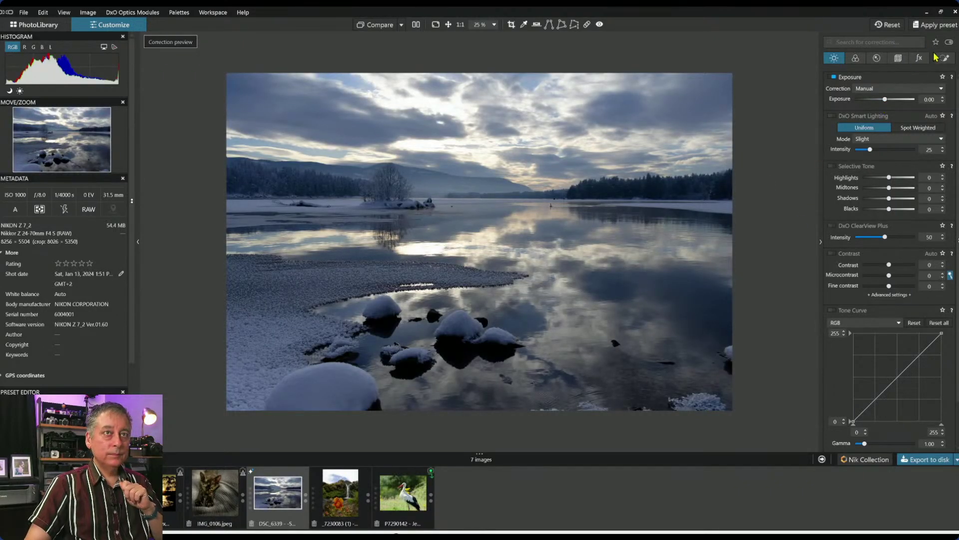
Try DxO ClearView Plus at intensity 50 on the lake photo, and switch it off again.
click(945, 59)
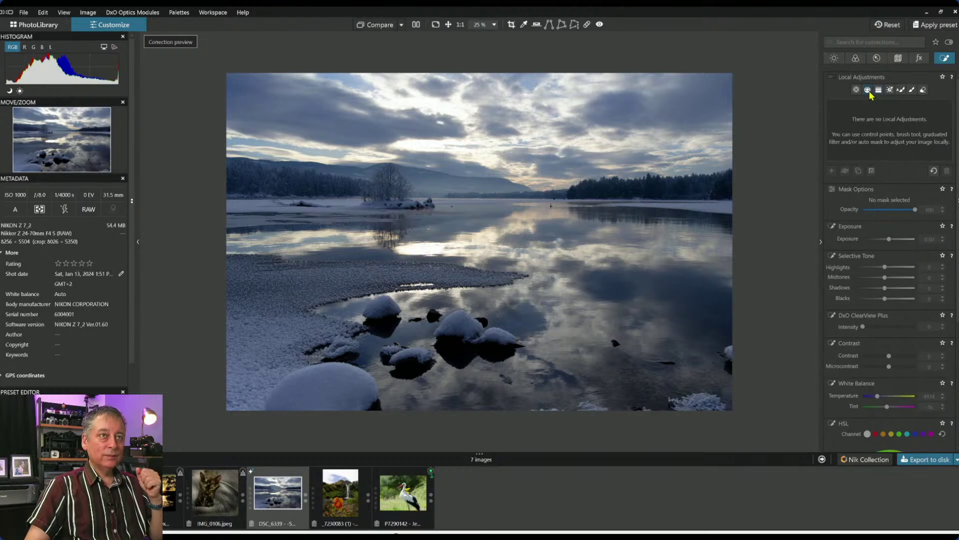
click(834, 59)
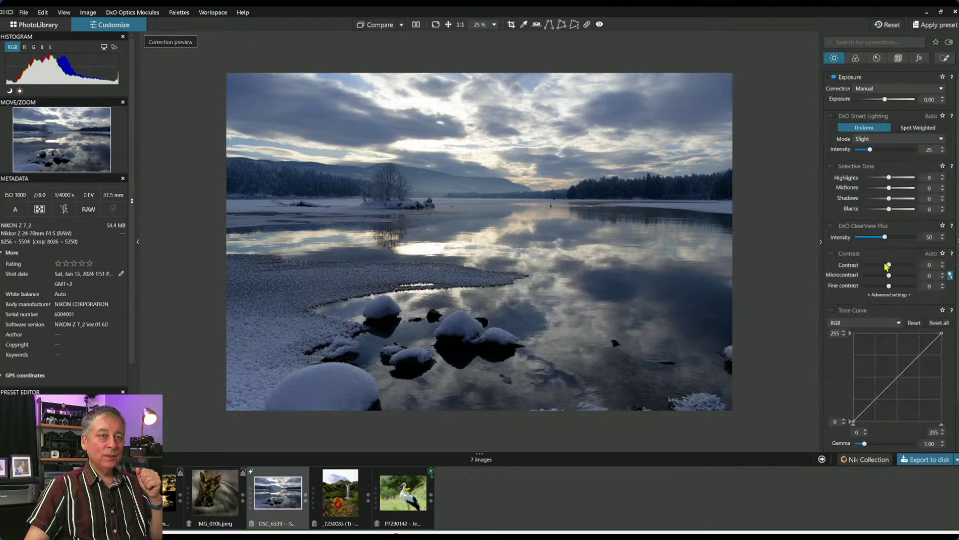
click(834, 226)
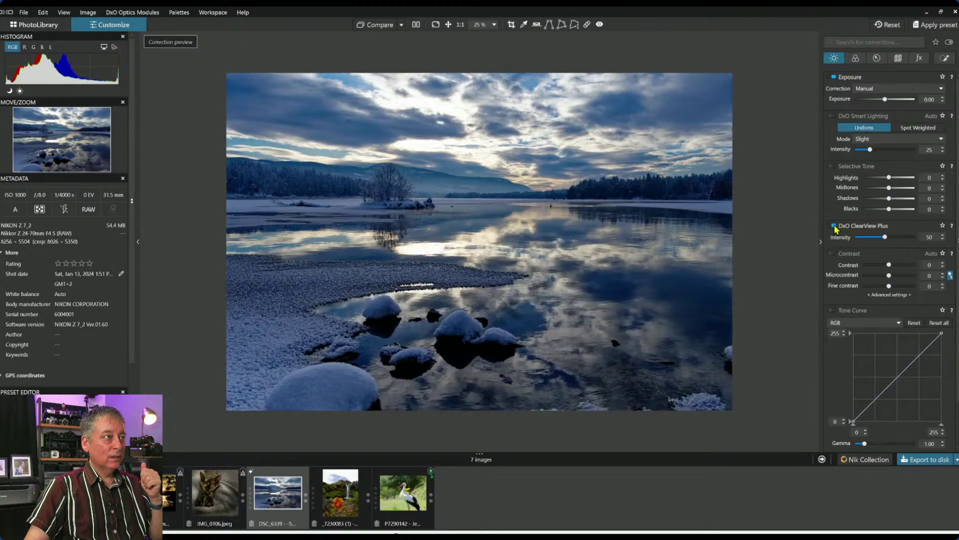
click(834, 226)
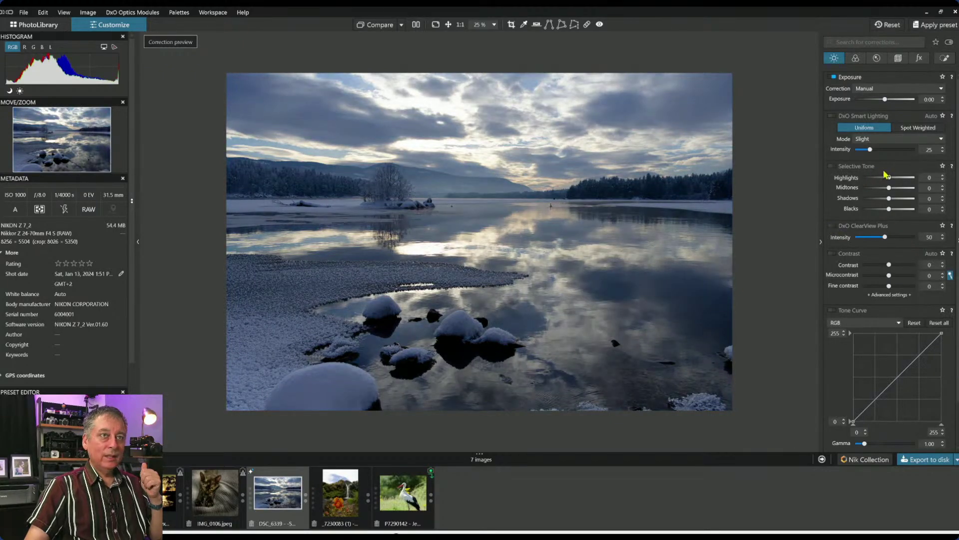
Switch the lake photo's color rendering to black and white and apply the DxO - B&W Strong rendering.
click(855, 58)
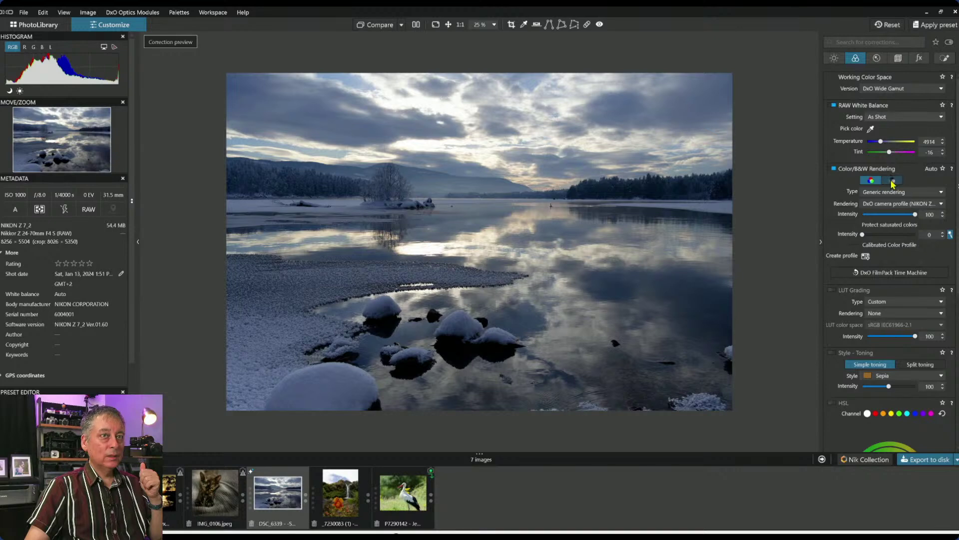
click(893, 180)
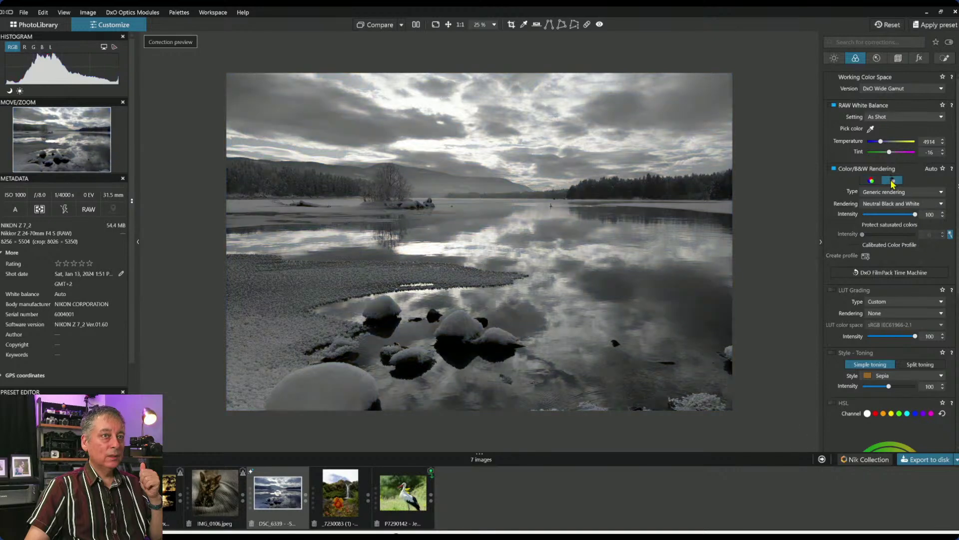
double_click(894, 213)
click(894, 204)
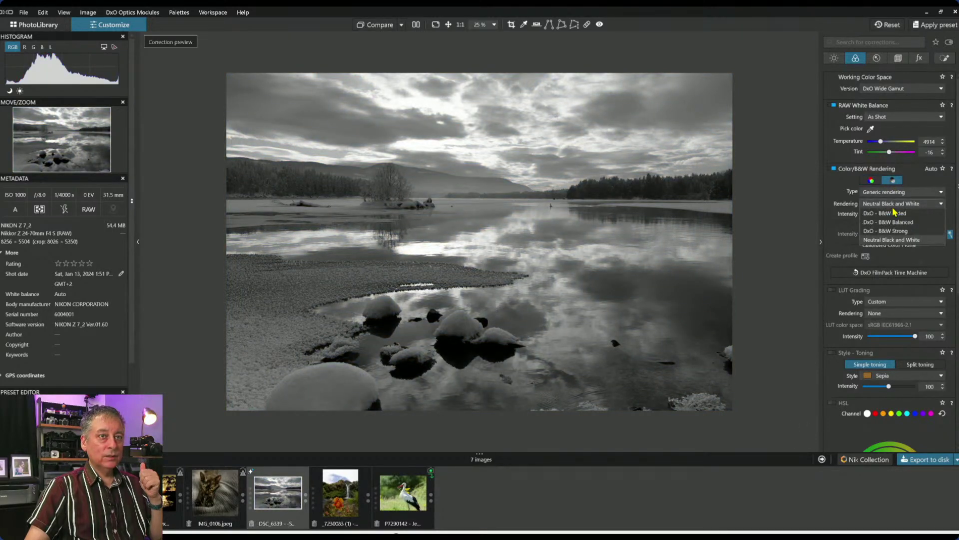
click(892, 233)
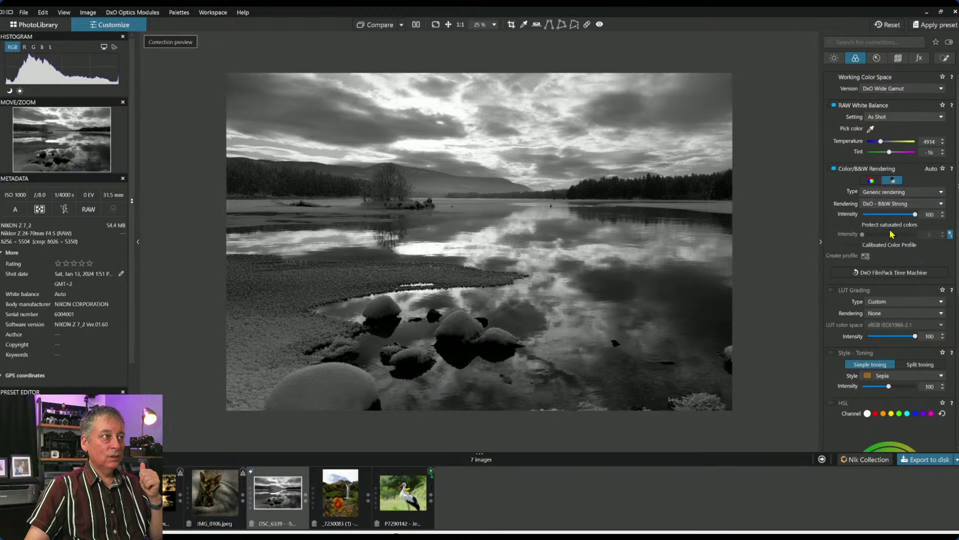
Try the DxO - B&W Balanced, DxO - B&W Faded and Neutral Black and White renderings on the lake photo.
click(892, 205)
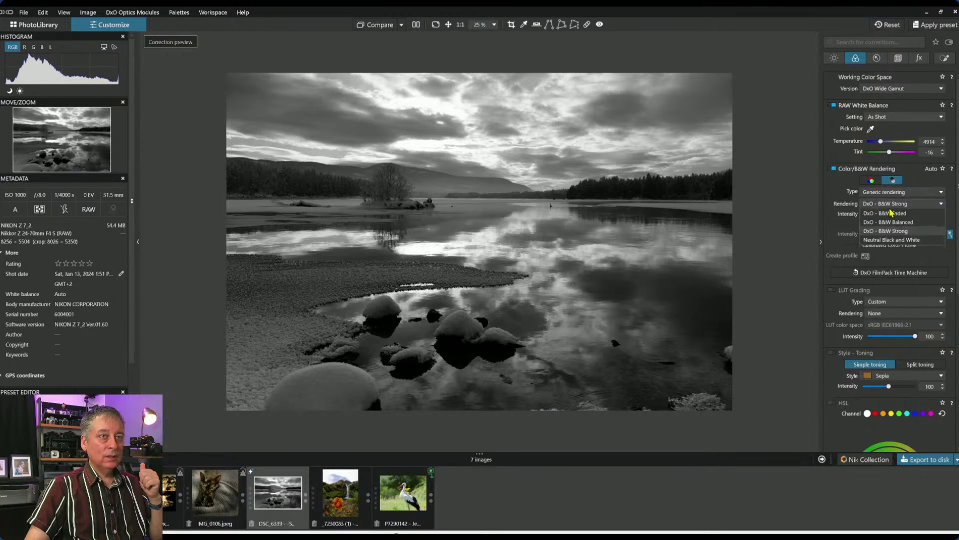
click(892, 223)
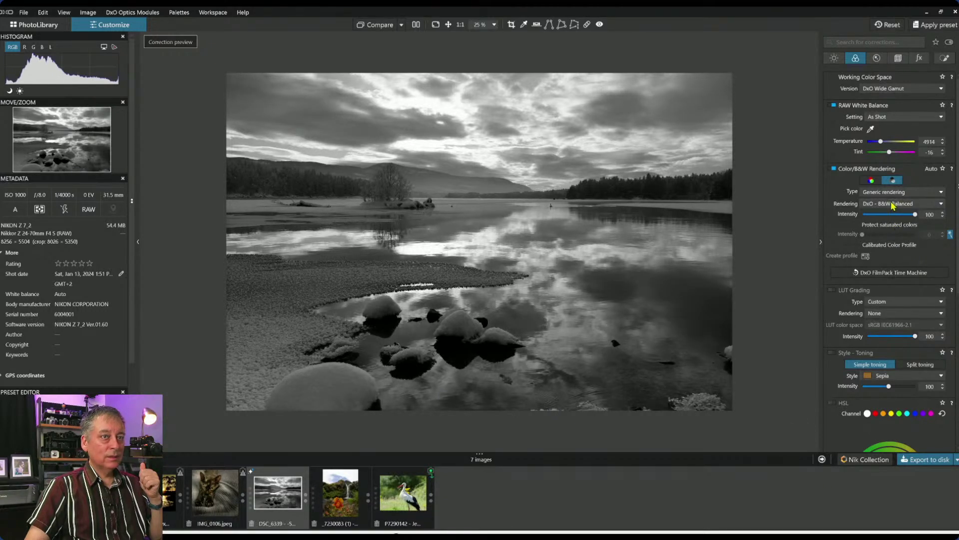
click(893, 204)
click(892, 214)
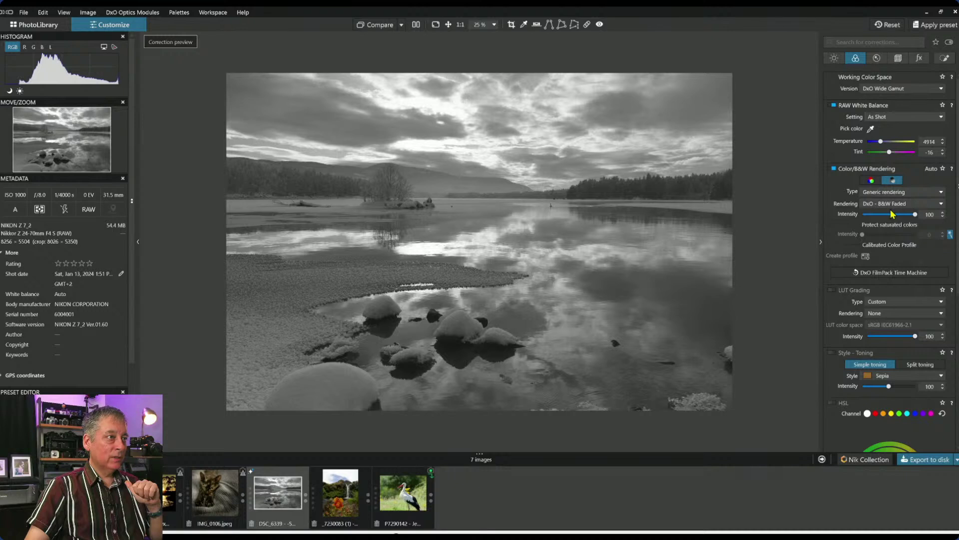
click(894, 203)
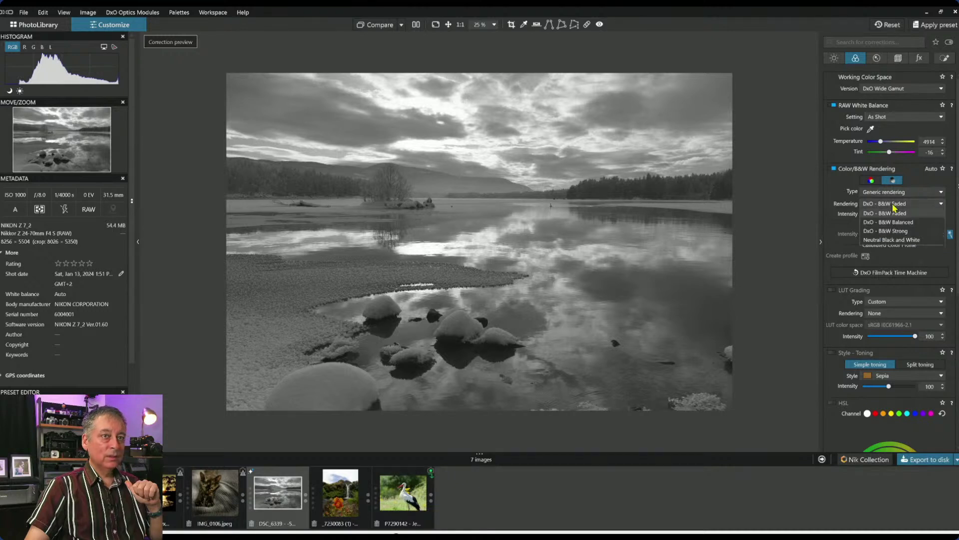
click(896, 240)
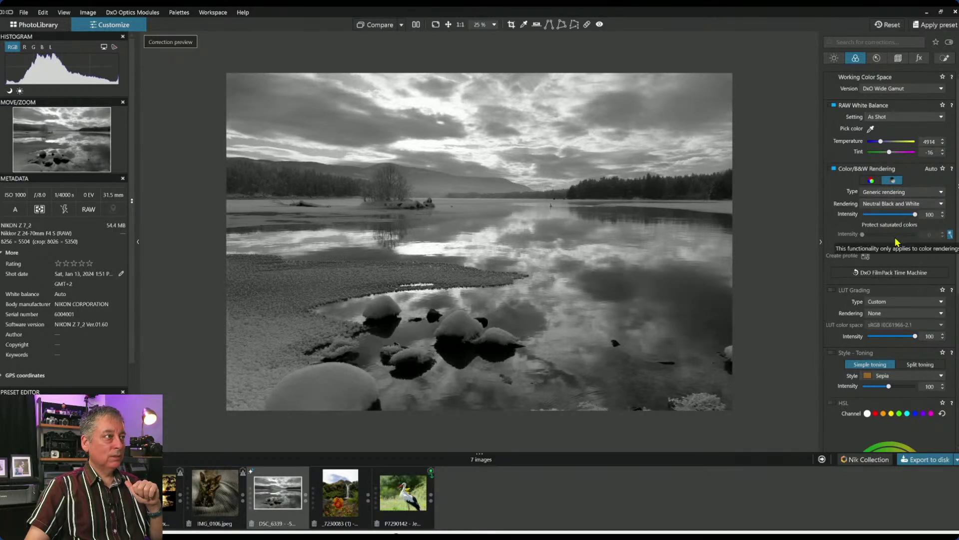
Try the DxO - B&W Strong rendering once more, and settle on DxO - B&W Faded.
click(898, 204)
click(897, 232)
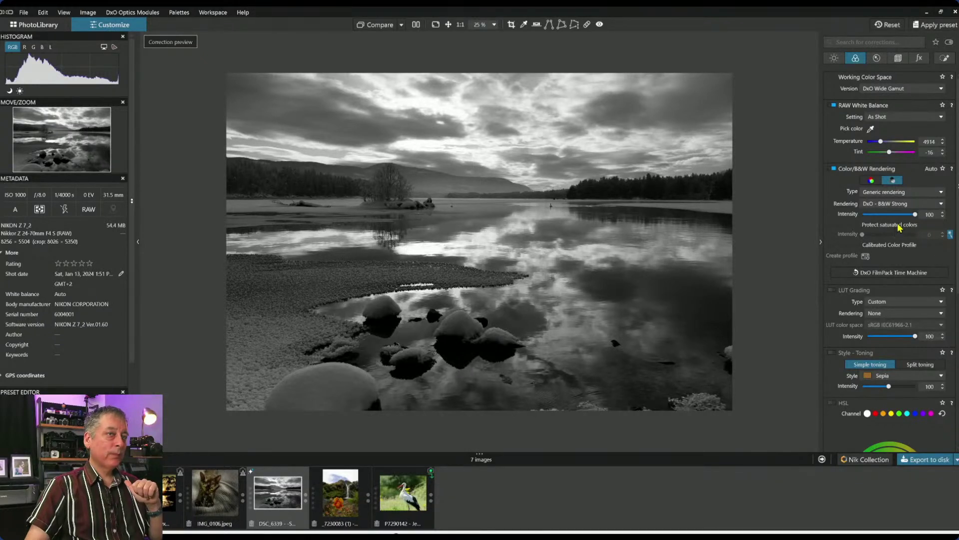
click(900, 205)
click(899, 213)
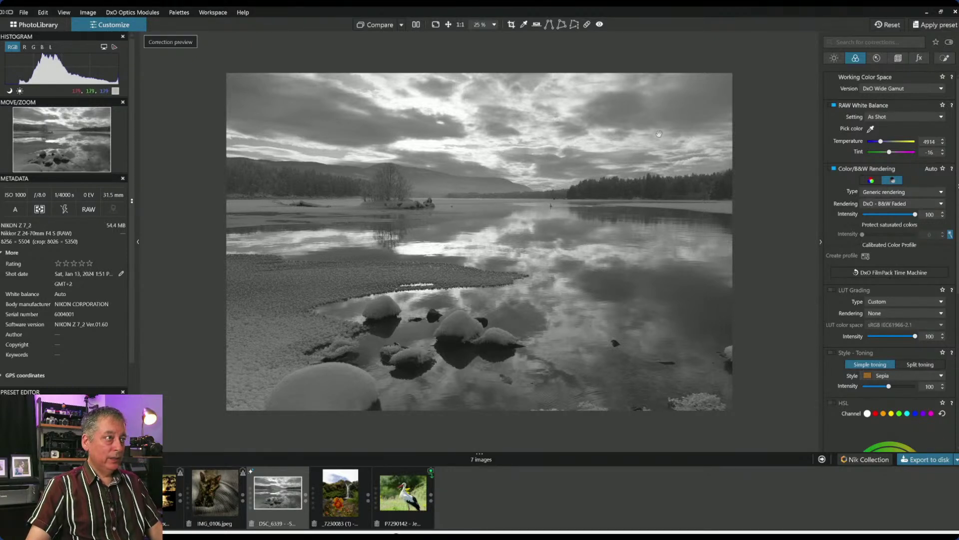
Set the horizon correction to -1.40 and shrink the crop from the lower edge to about 6654 × 4436 px.
click(898, 58)
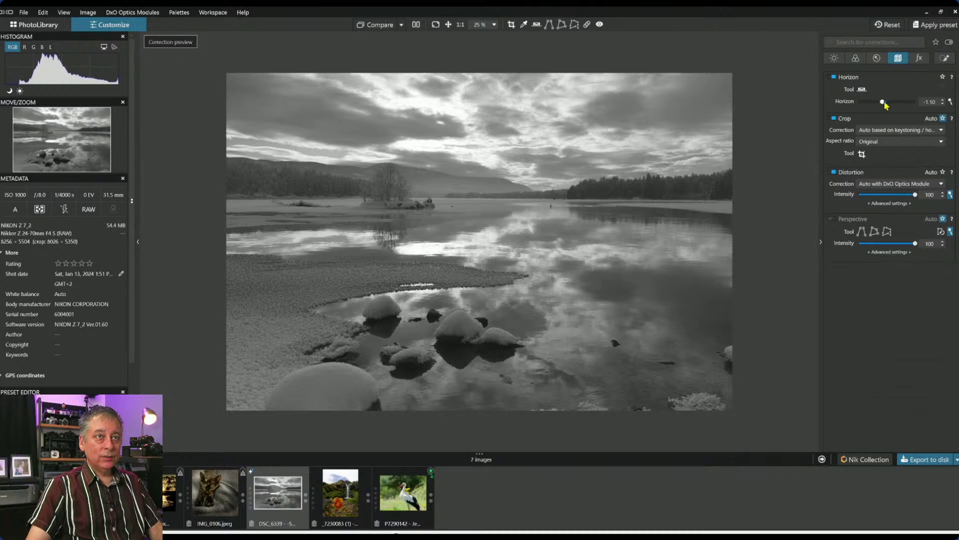
drag(883, 104, 882, 105)
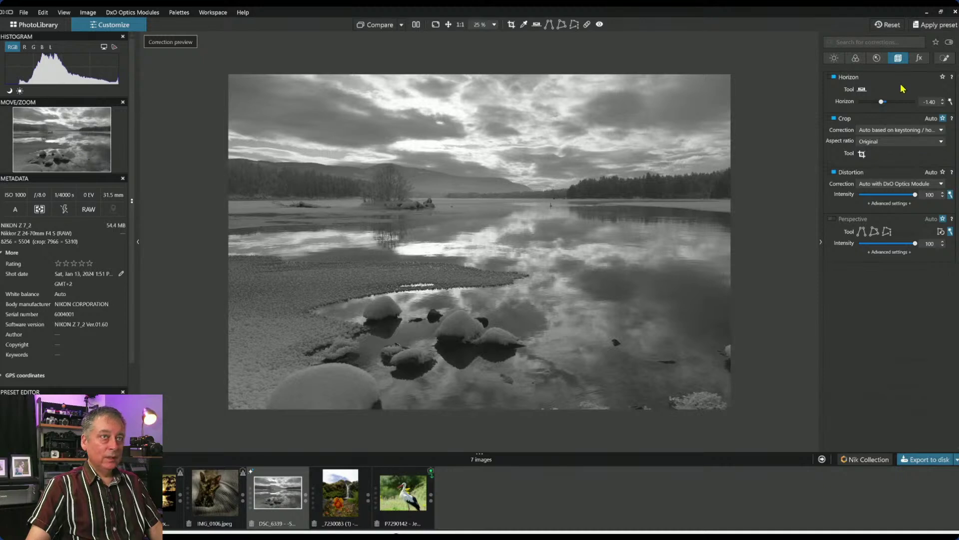
click(861, 154)
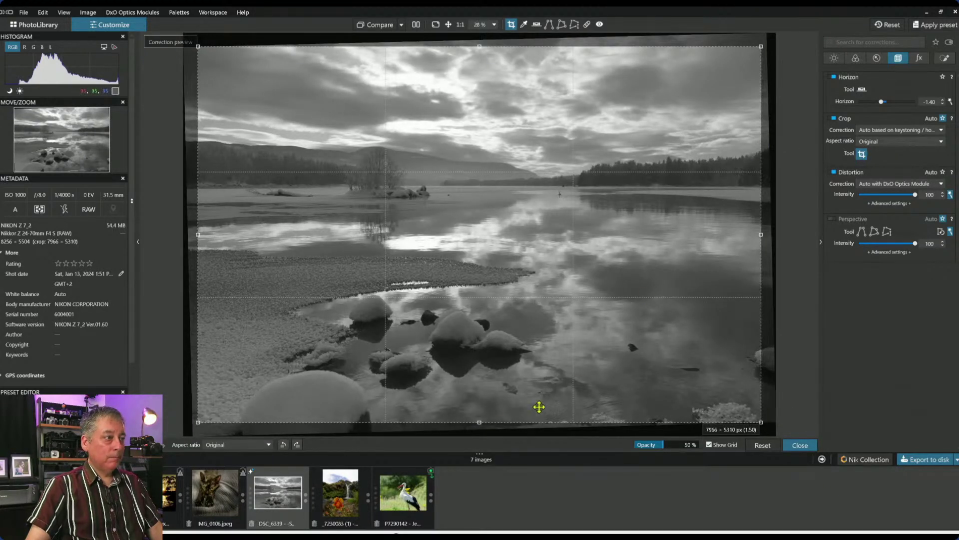
drag(479, 422, 519, 358)
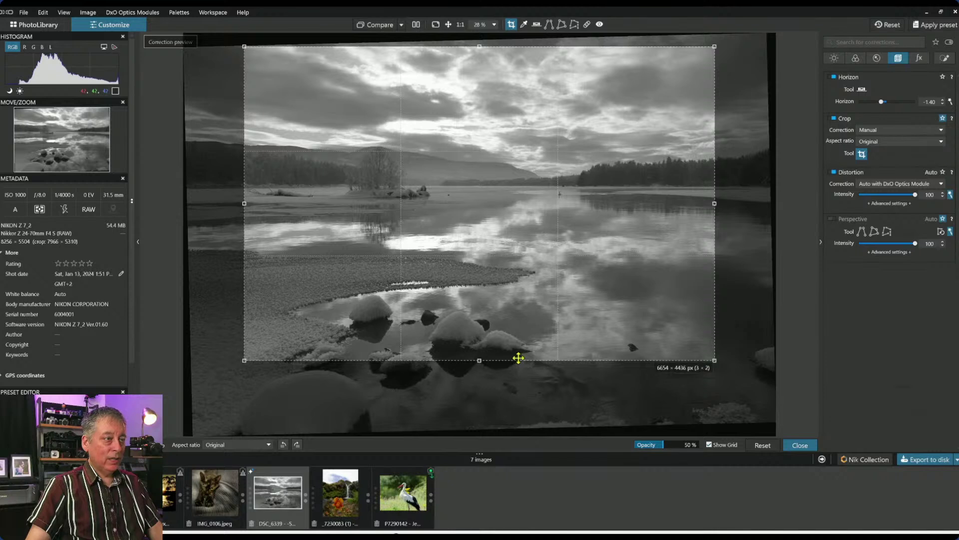
Move the lake photo's crop frame left, shrink it from the upper edge to about 6274 × 4182 px, and apply the crop.
drag(536, 294, 522, 299)
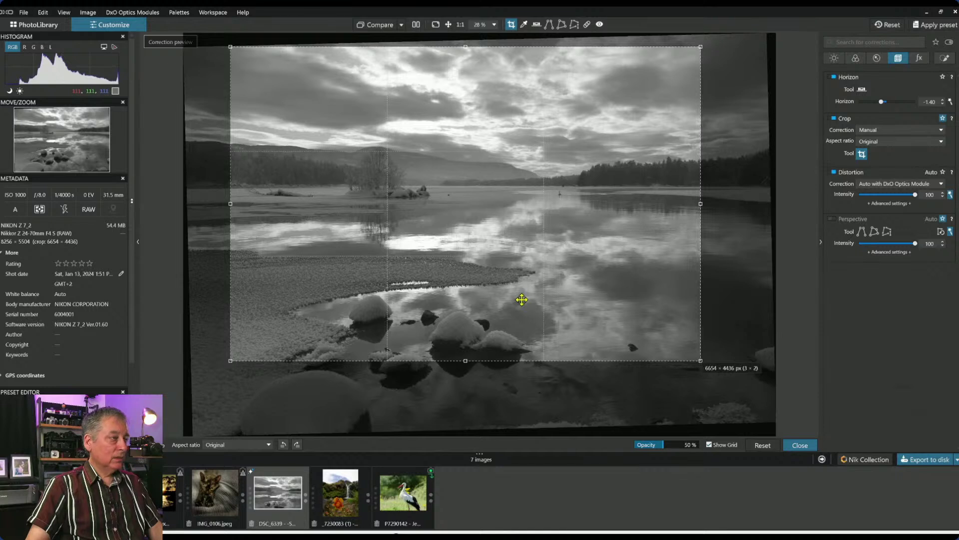
drag(522, 299, 512, 299)
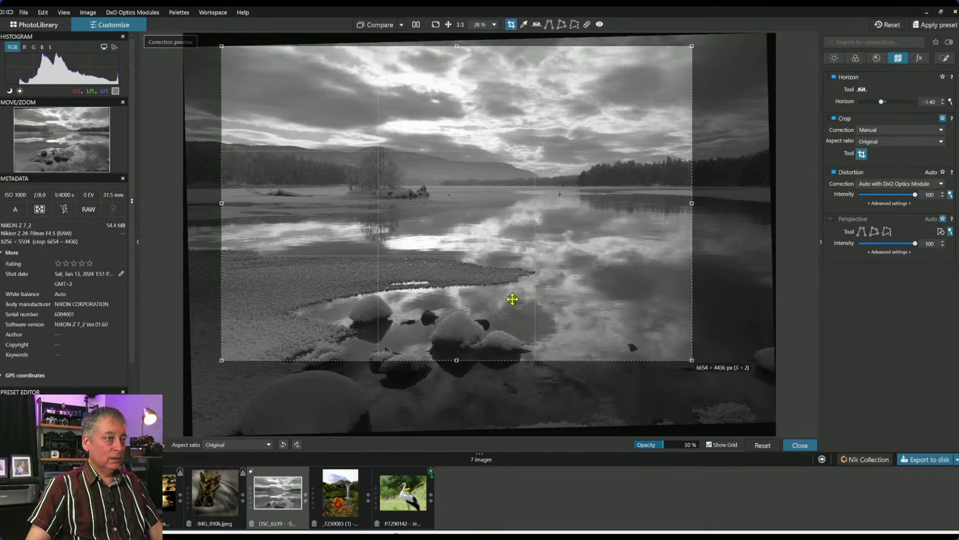
drag(513, 298, 484, 302)
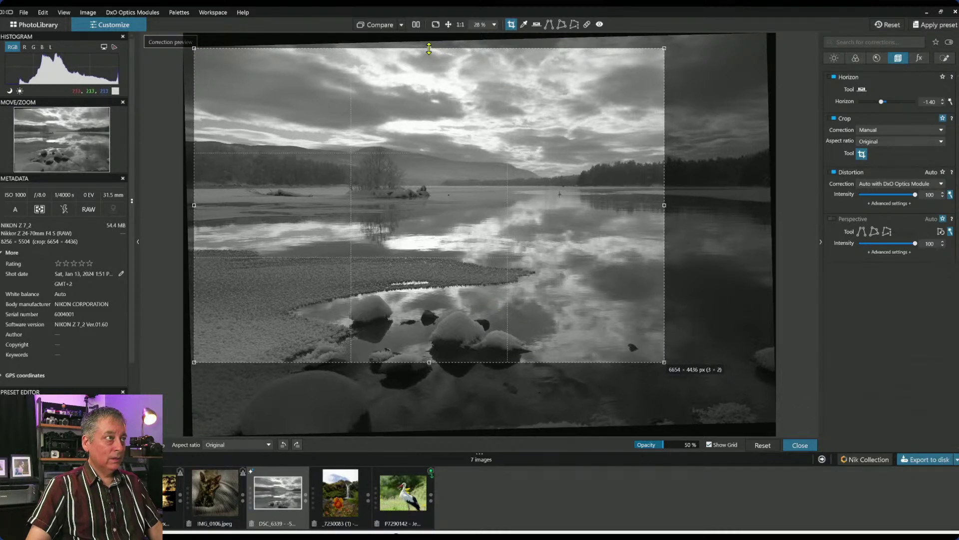
drag(429, 48, 424, 66)
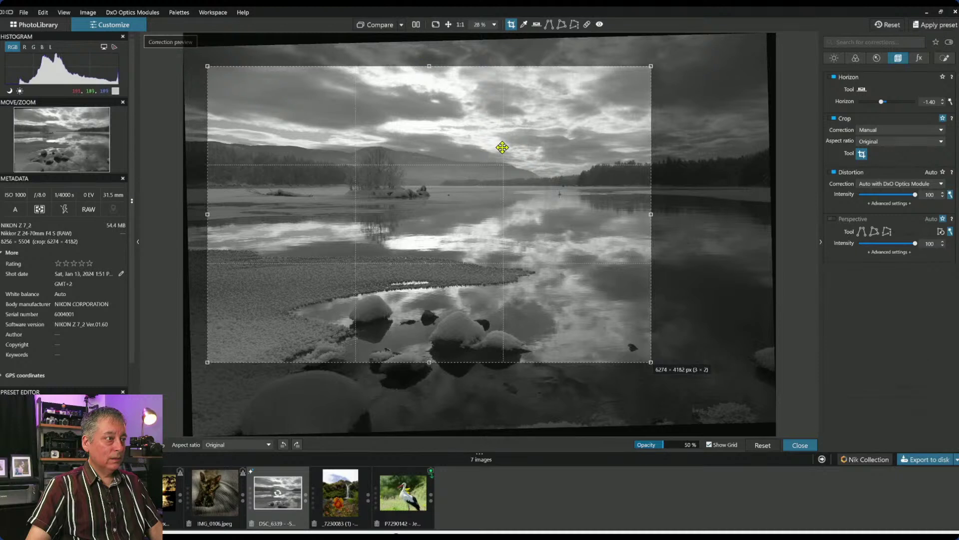
drag(501, 148, 492, 147)
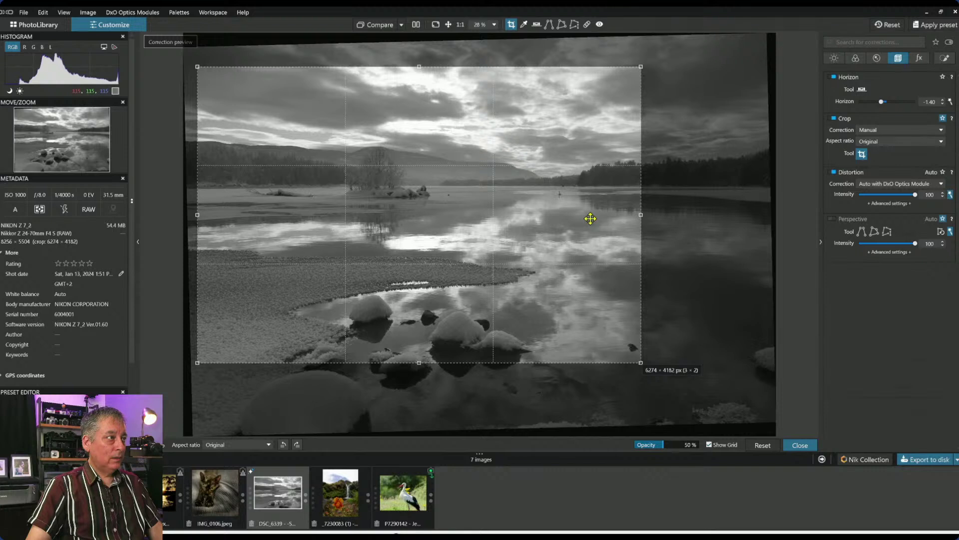
key(Return)
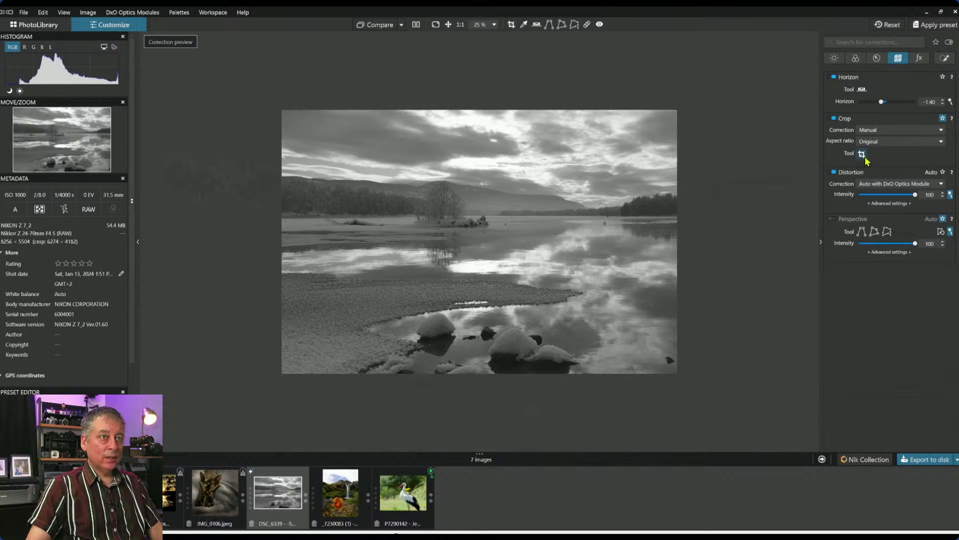
Try the same crop shifted right toward the open water, placing the small tree nearer the left third, and apply it.
click(861, 154)
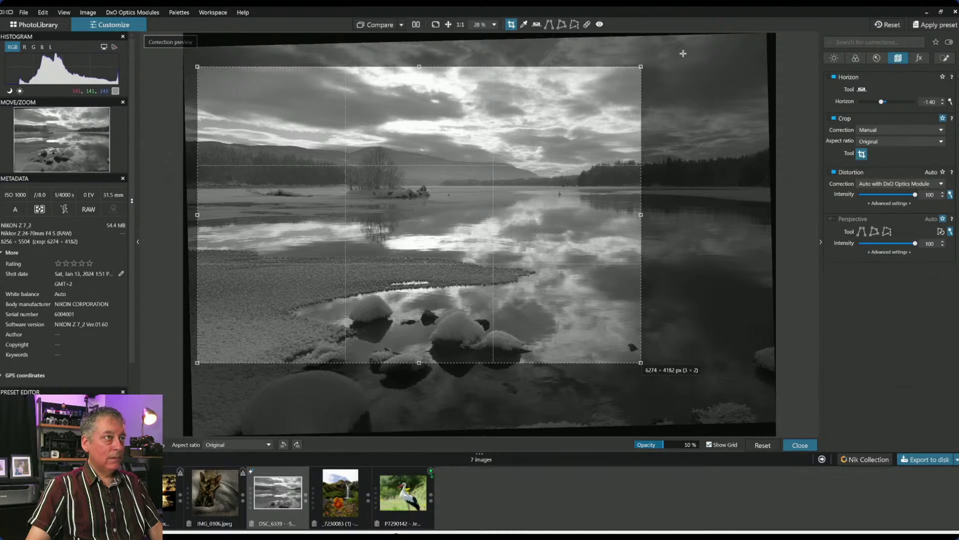
drag(599, 108, 649, 108)
key(Return)
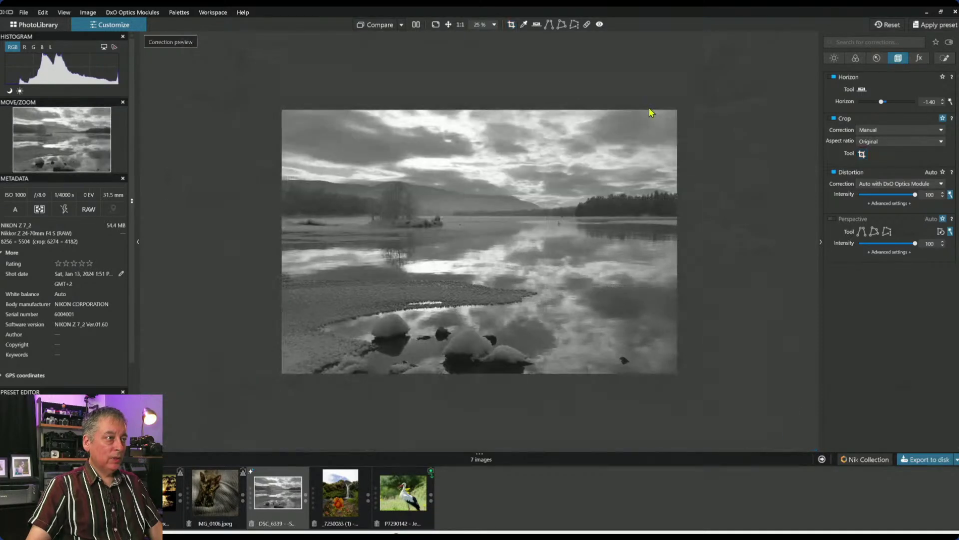
Move the crop frame back to the photo's left side, shrink it from the upper-right corner to about 5860 × 3906 px, and apply it.
click(862, 154)
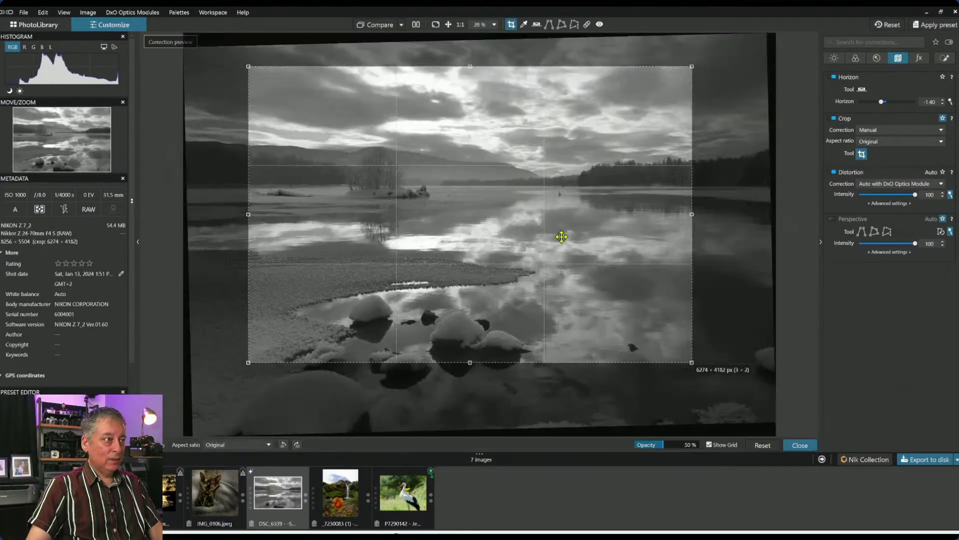
drag(563, 236, 502, 244)
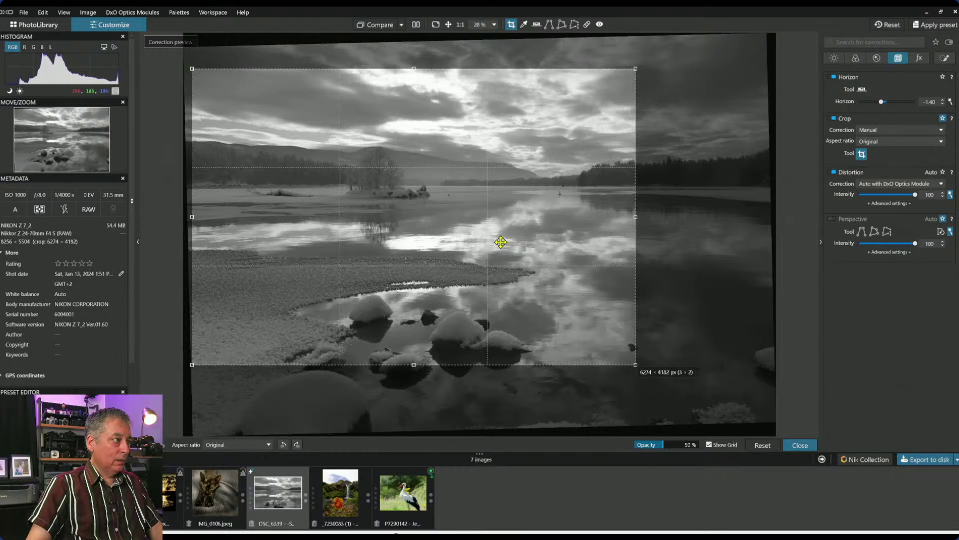
drag(633, 69, 602, 81)
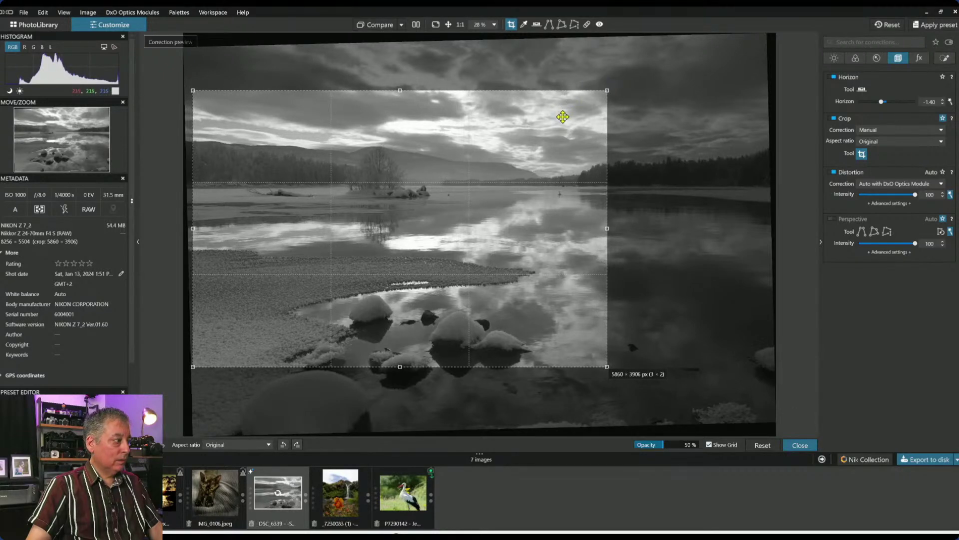
double_click(564, 119)
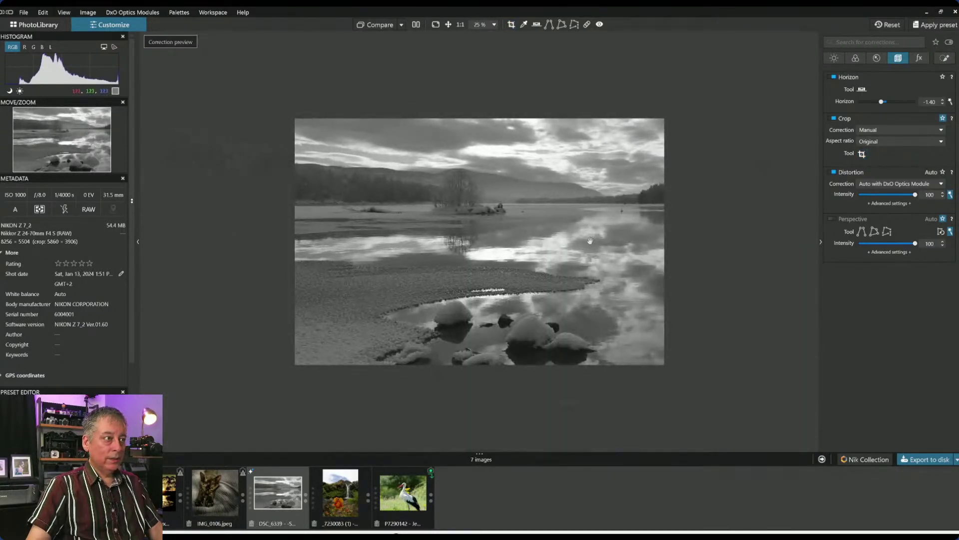
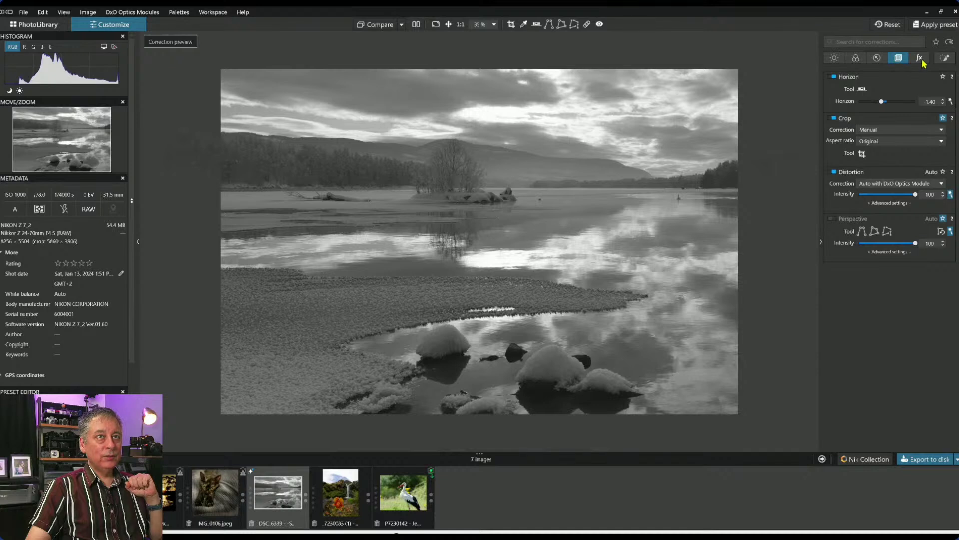
Try a 16 × 9 crop shifted down over the snowy rocks, and restore the crop with the original aspect ratio.
click(898, 142)
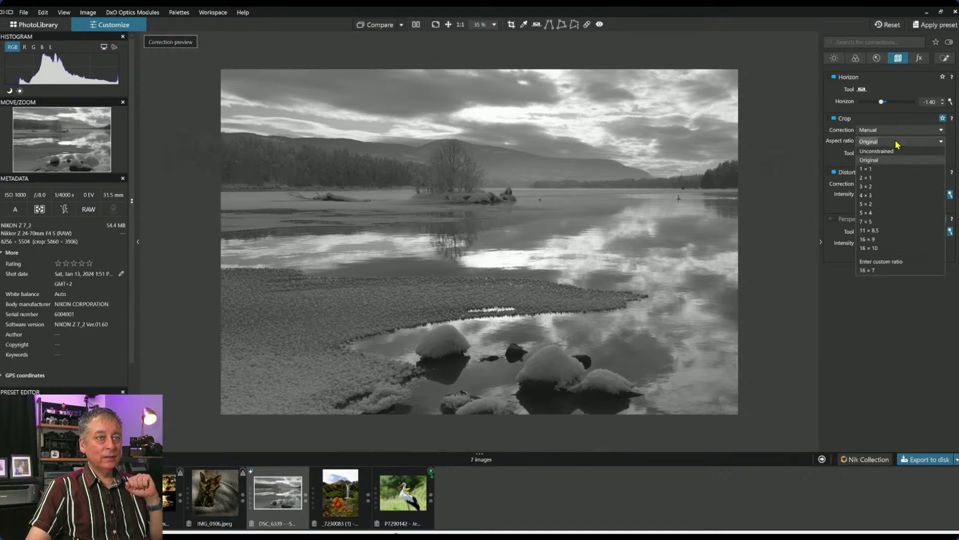
click(870, 239)
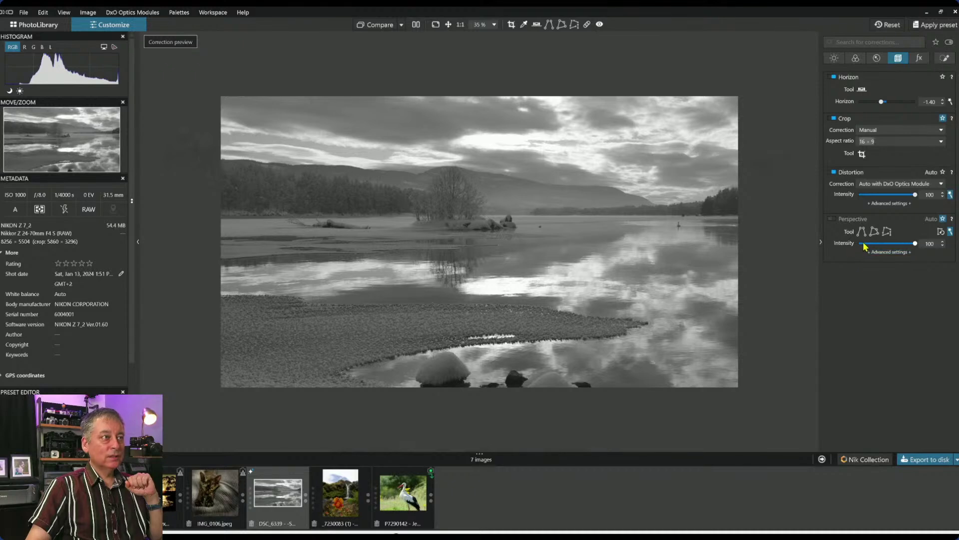
click(864, 159)
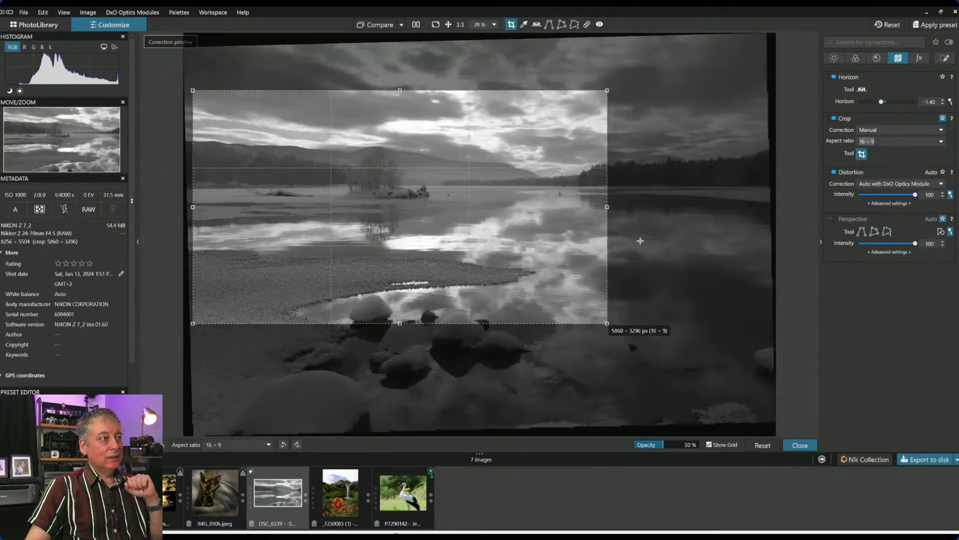
drag(582, 235, 583, 271)
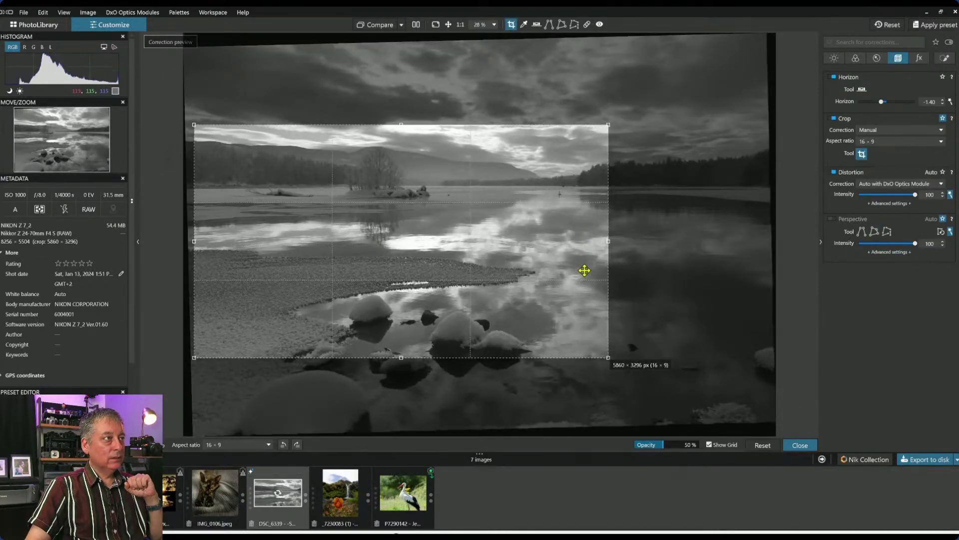
key(Return)
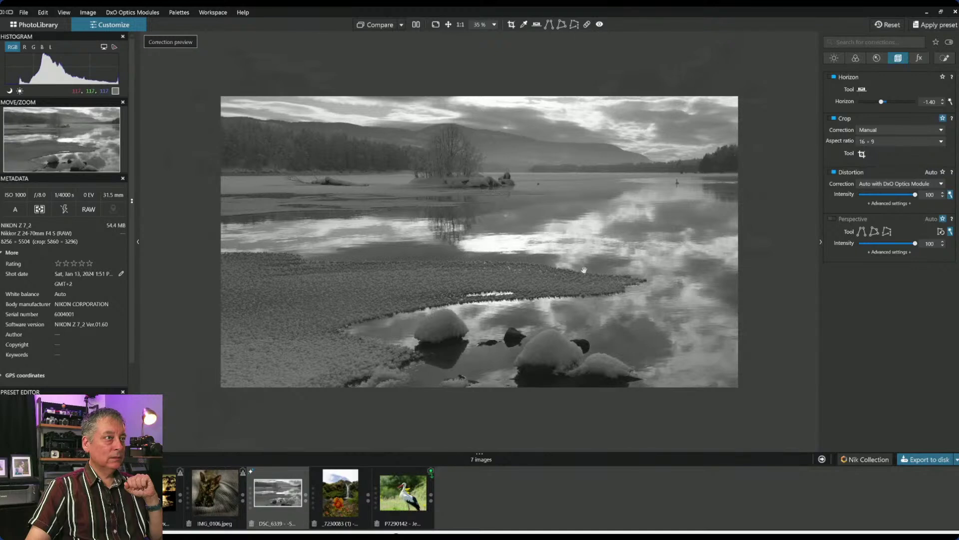
click(861, 154)
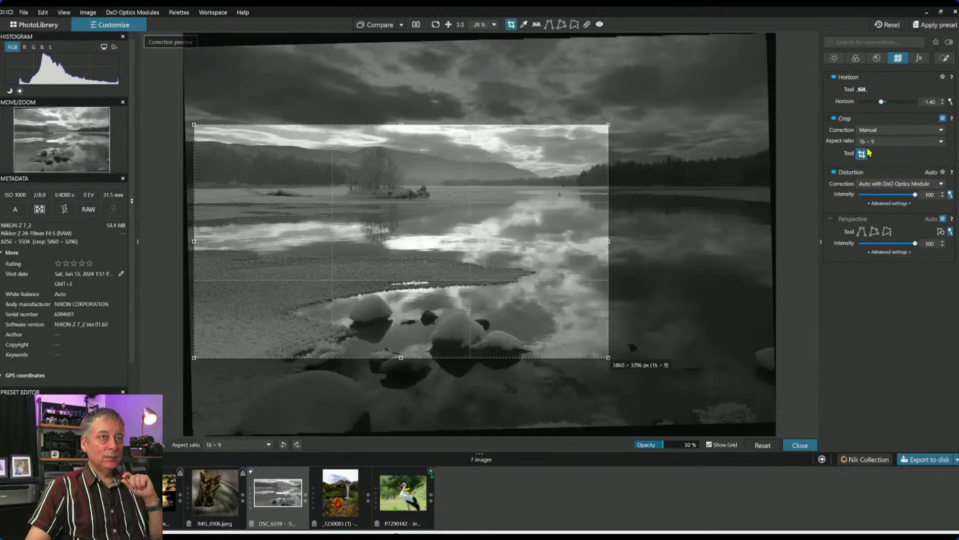
click(861, 154)
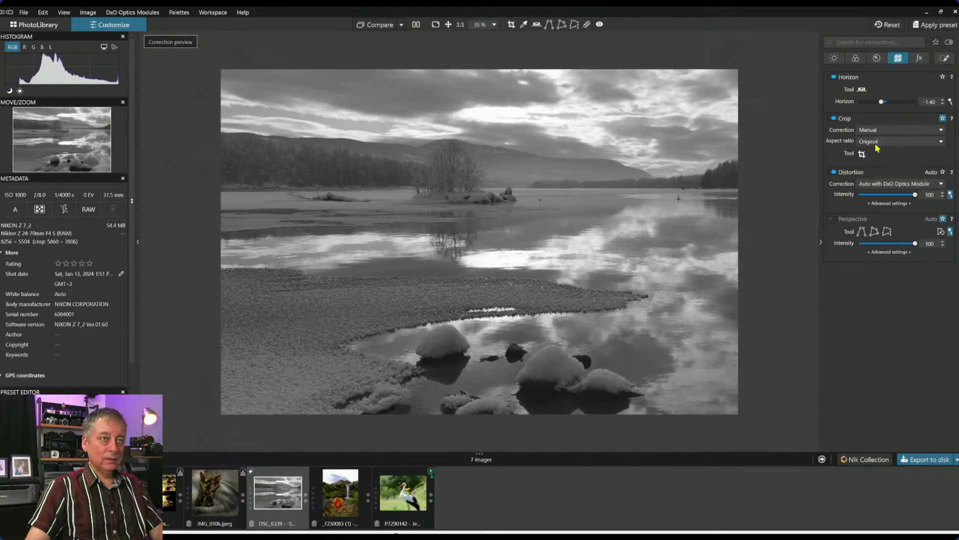
Set the crop's aspect ratio to 16 × 9 once more and undo the change.
click(875, 141)
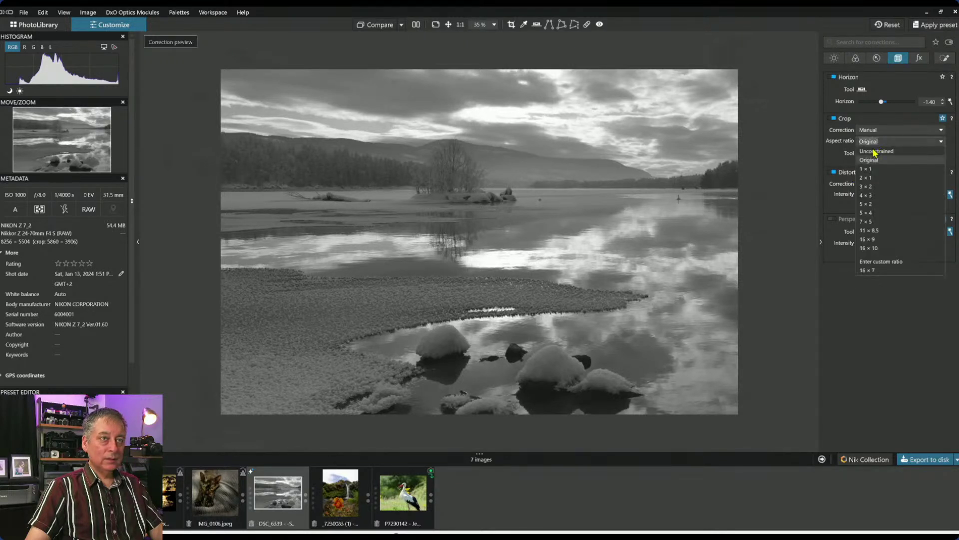
click(872, 241)
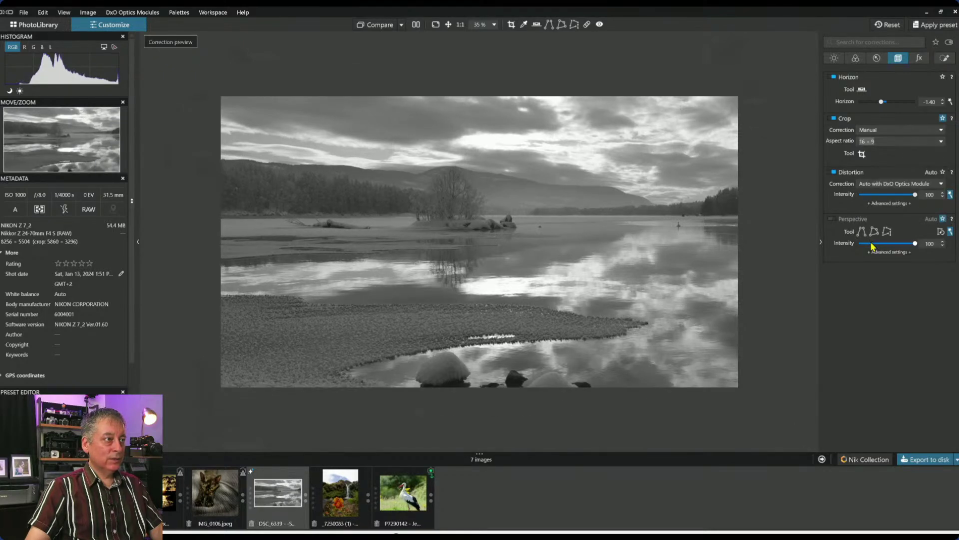
key(ctrl+z)
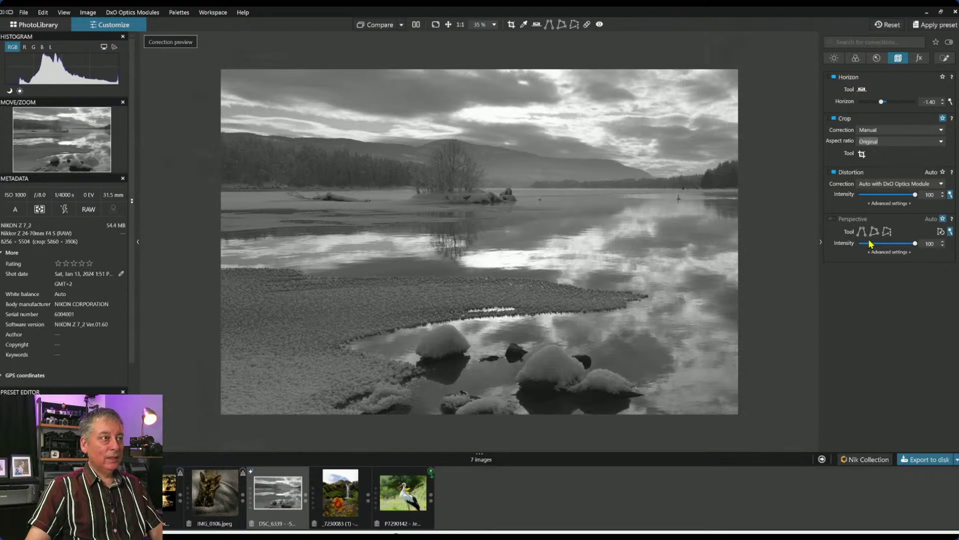
Set the crop's aspect ratio to 5 × 4 and shift the crop frame slightly right, away from the photo's tilted left edge.
click(880, 142)
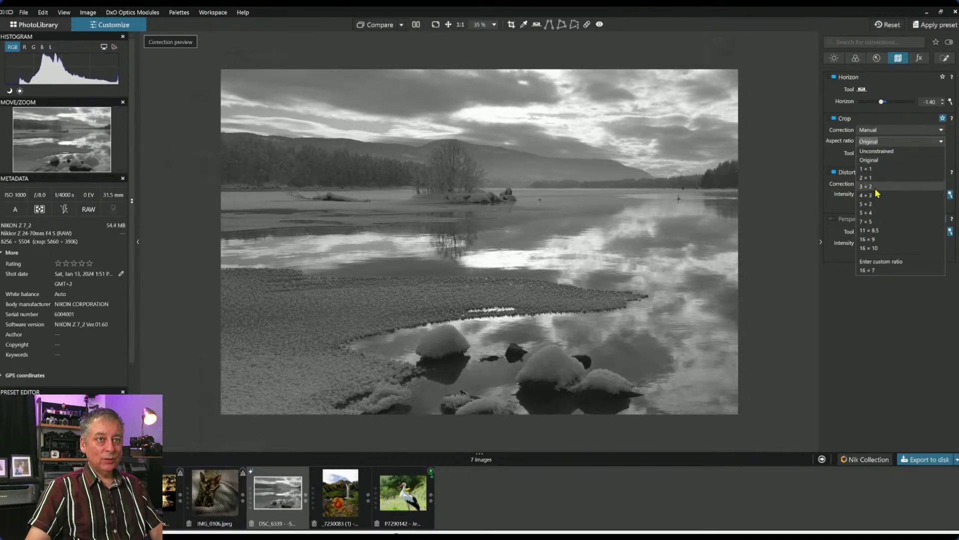
click(876, 214)
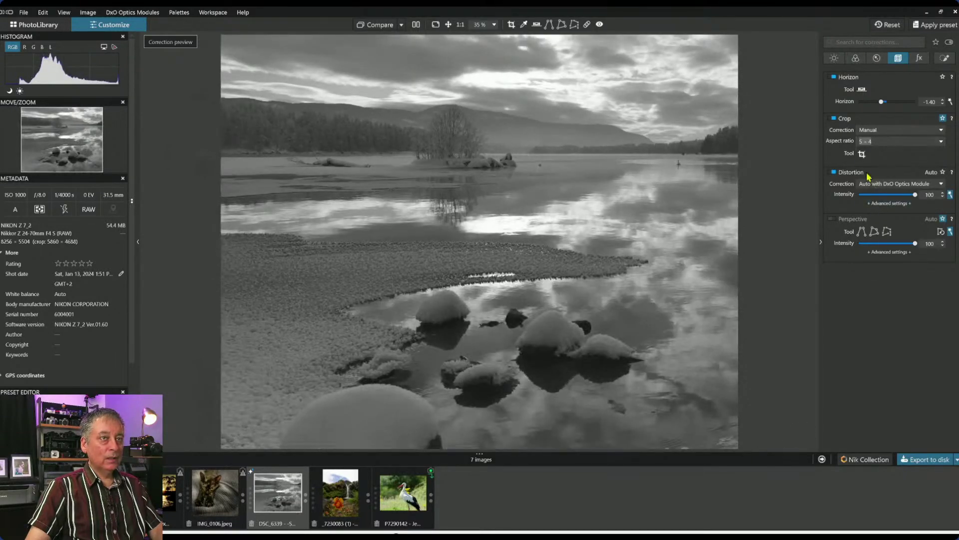
click(862, 154)
drag(488, 197, 526, 197)
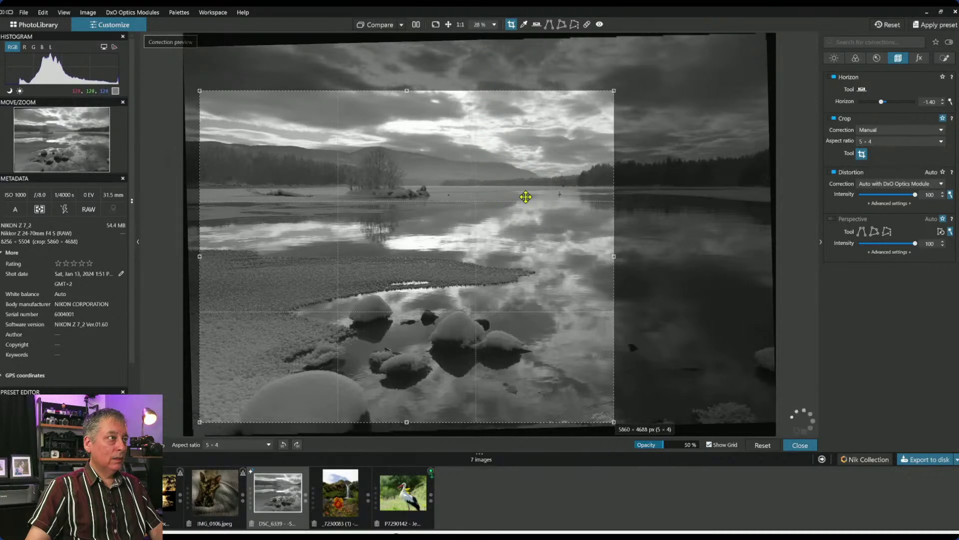
Set the crop's aspect ratio to 1 × 1, move the frame right, enlarge it from the upper edge to about 4980 × 4980 px, and apply it.
click(892, 142)
click(884, 150)
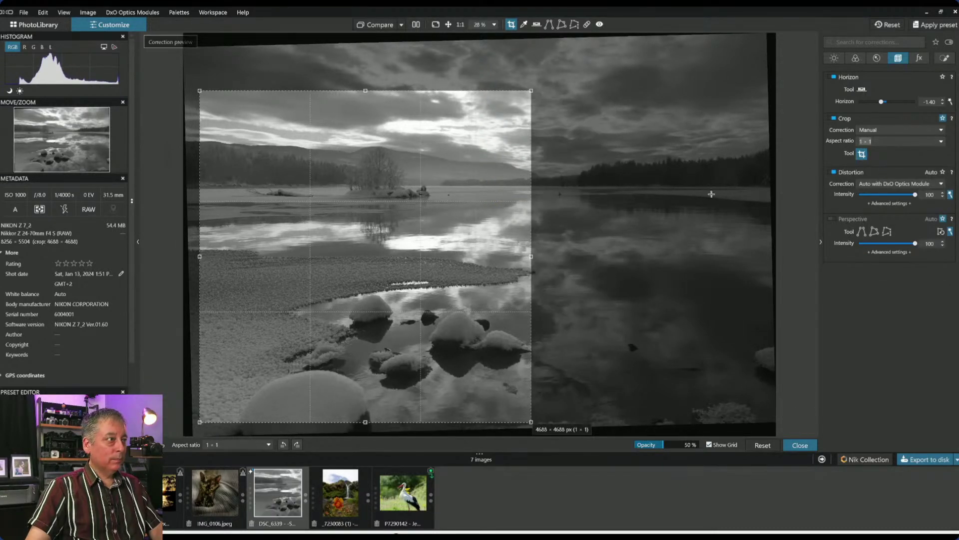
drag(353, 235, 377, 244)
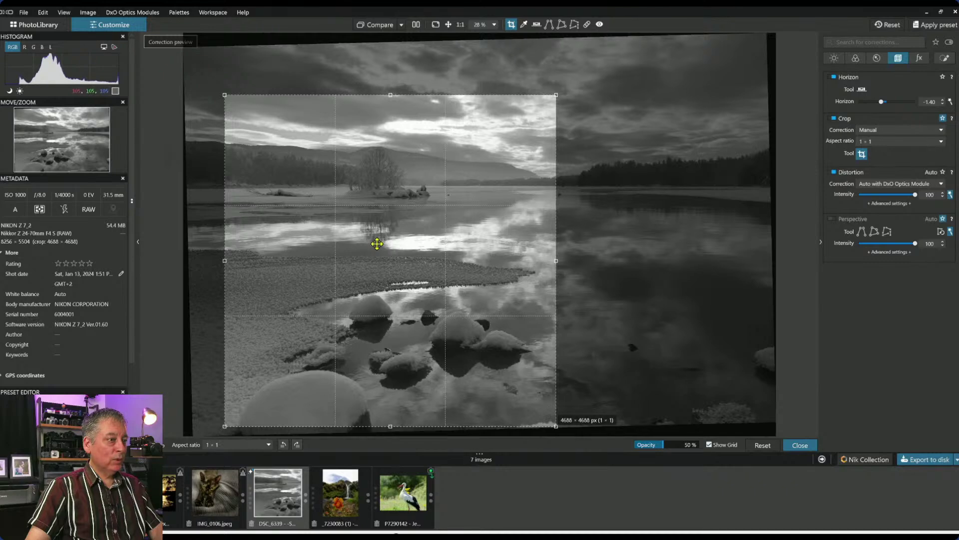
drag(390, 95, 387, 73)
key(Return)
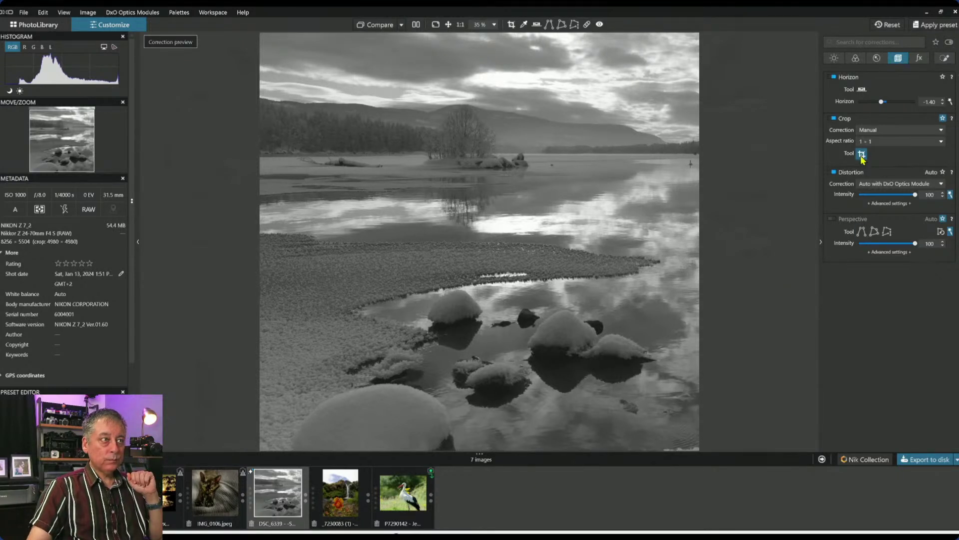
Shrink the square crop from the lower edge to about 4695 × 4695 px and set the horizon correction to -1.20.
click(861, 155)
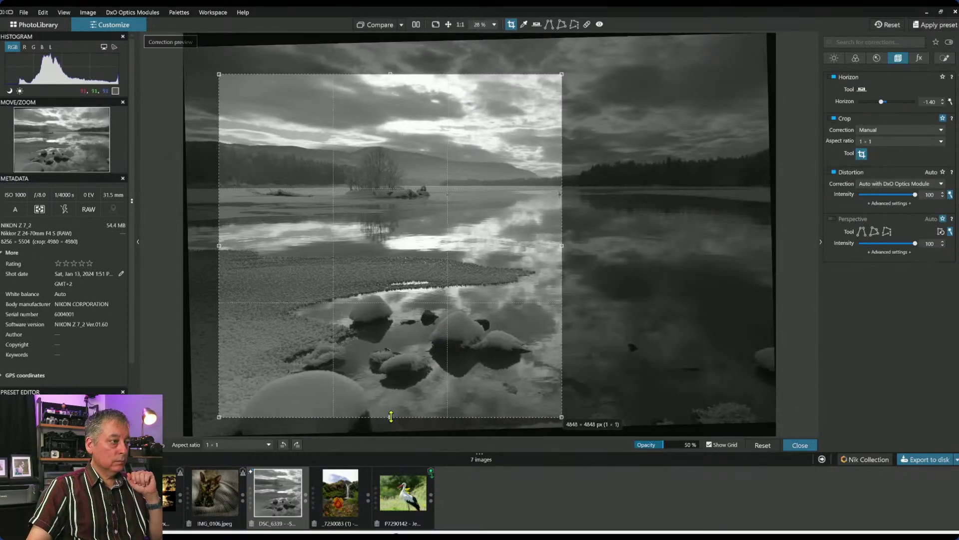
drag(391, 416, 391, 405)
key(Return)
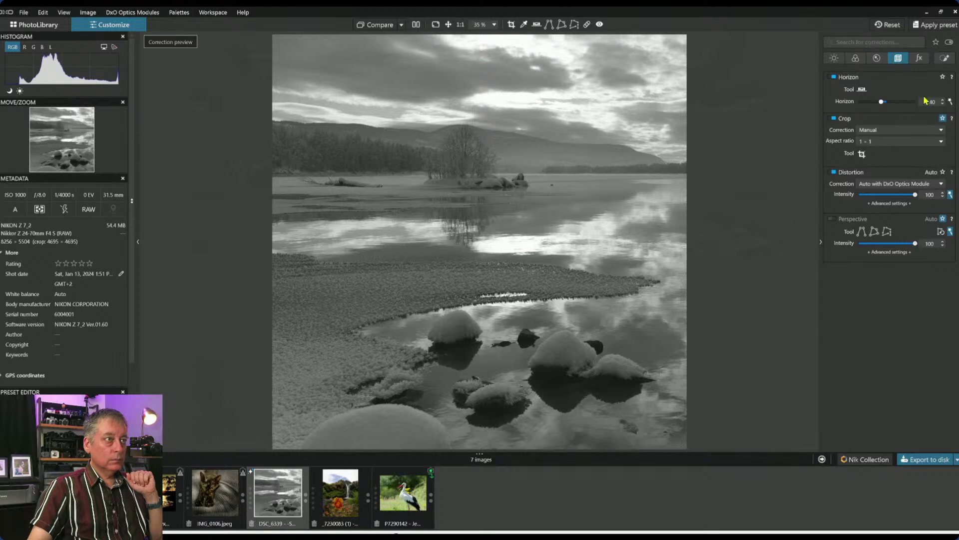
drag(883, 104, 883, 104)
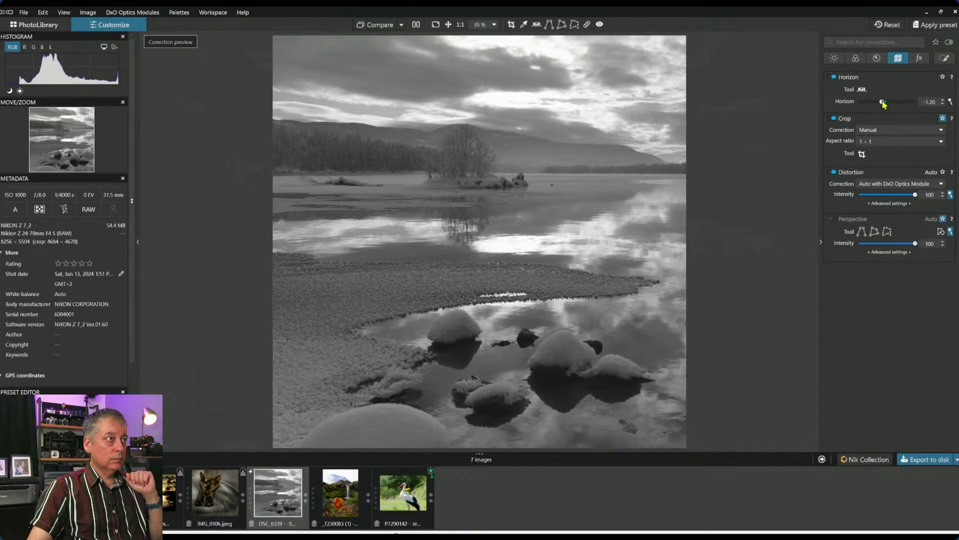
scroll(637, 178, down, 1)
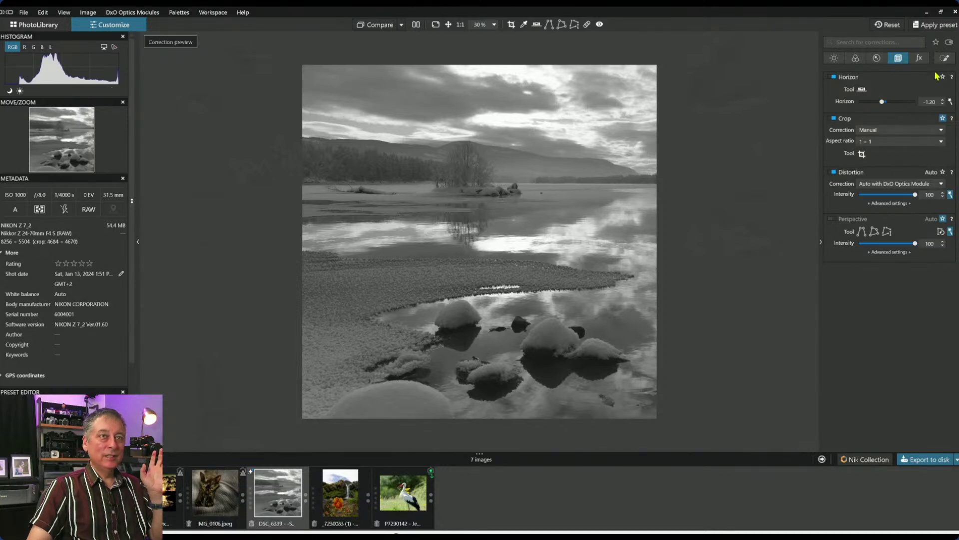
Add a Control line local adjustment across the sky above the hills, sampling the bright clouds.
click(944, 58)
click(868, 90)
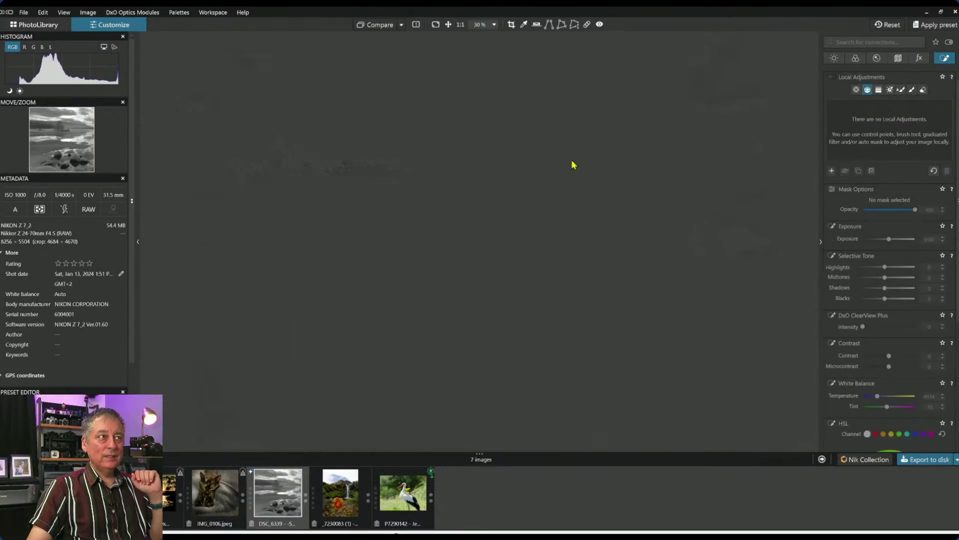
mouse_move(494, 122)
mouse_down()
mouse_move(494, 148)
mouse_move(512, 115)
mouse_up()
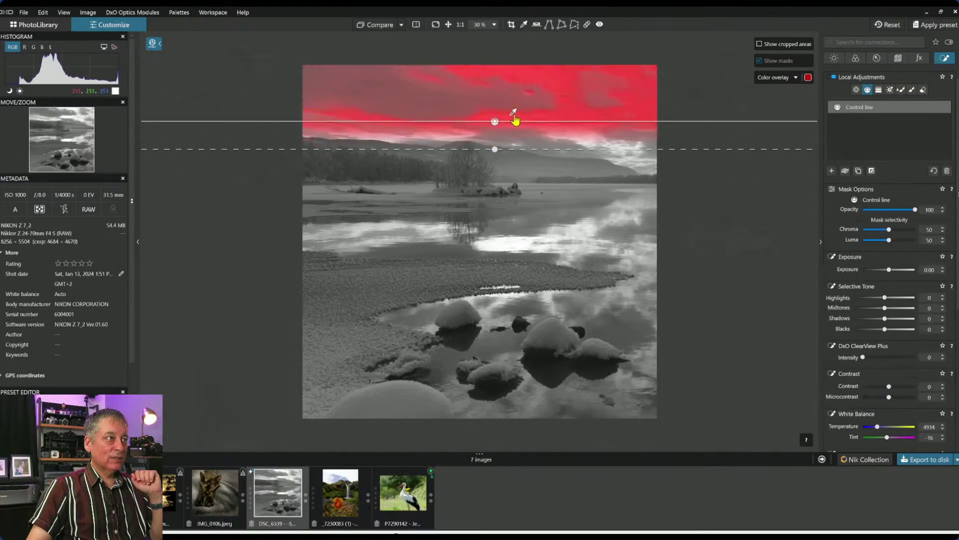
Try Highlights at -100 and ClearView Plus at 74 on the sky's Control line, and delete that Control line.
drag(875, 296, 855, 298)
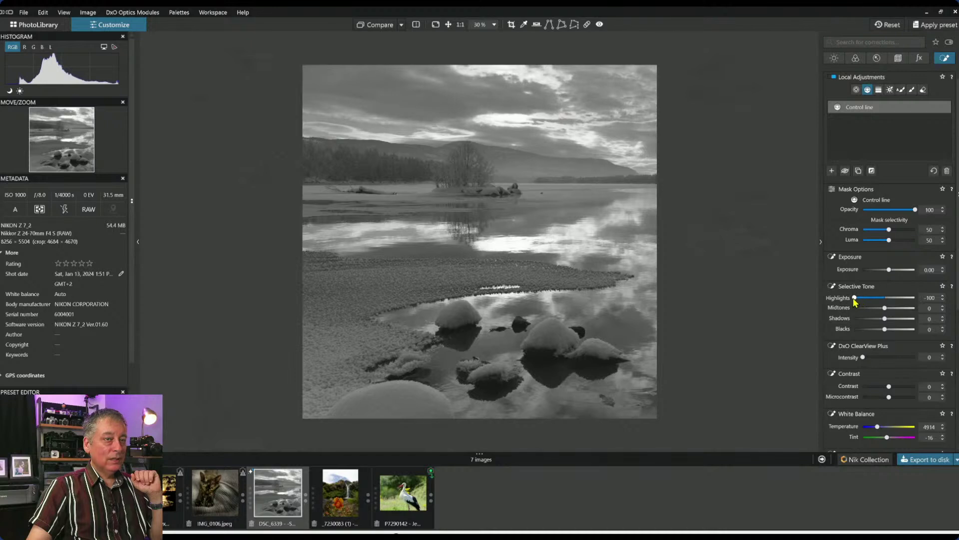
double_click(853, 298)
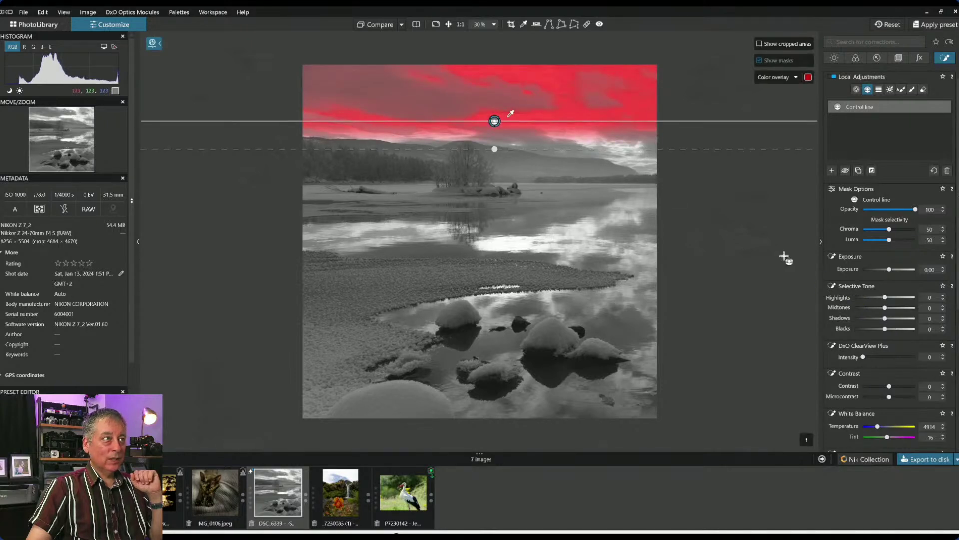
click(902, 358)
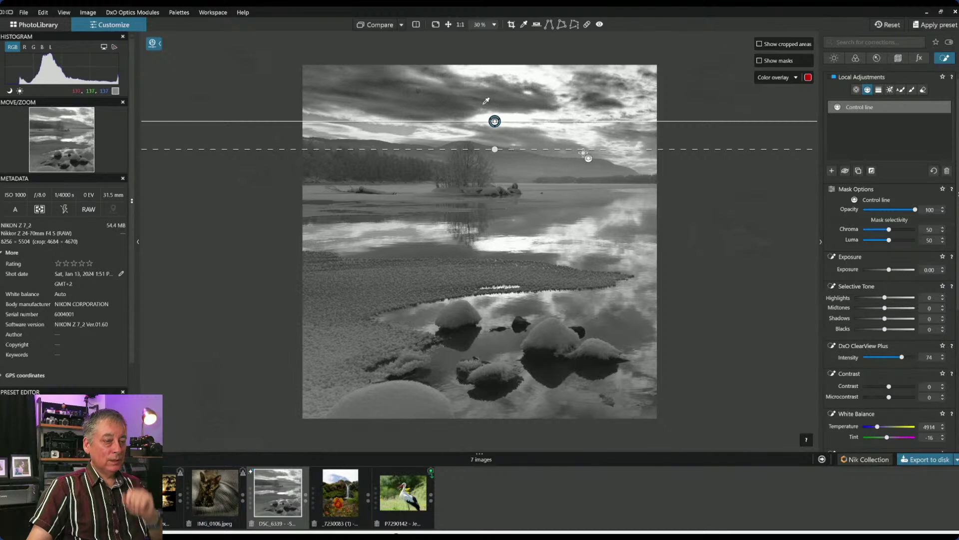
key(Delete)
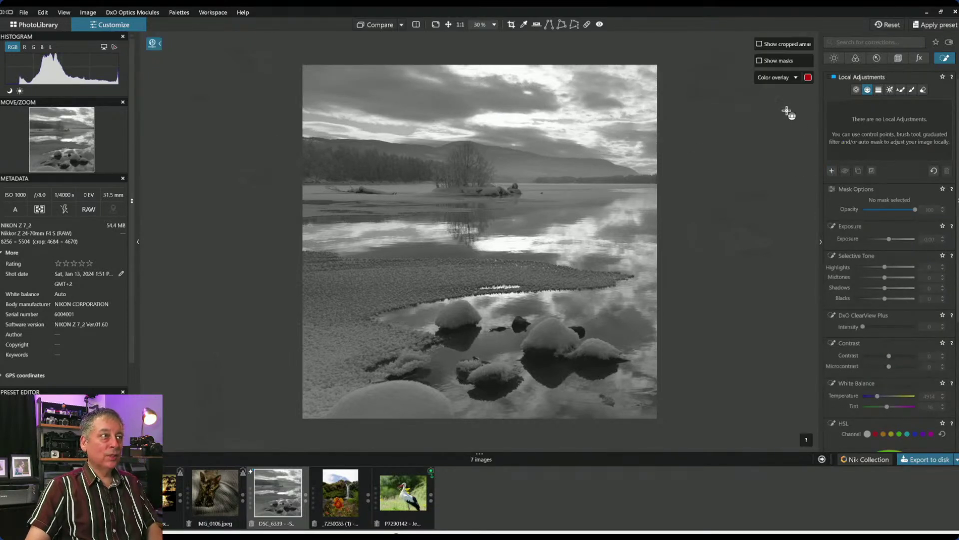
Clone over the bright cloud streak above the hills and the bright patch at the sky's upper edge, repositioning that patch's source.
click(592, 28)
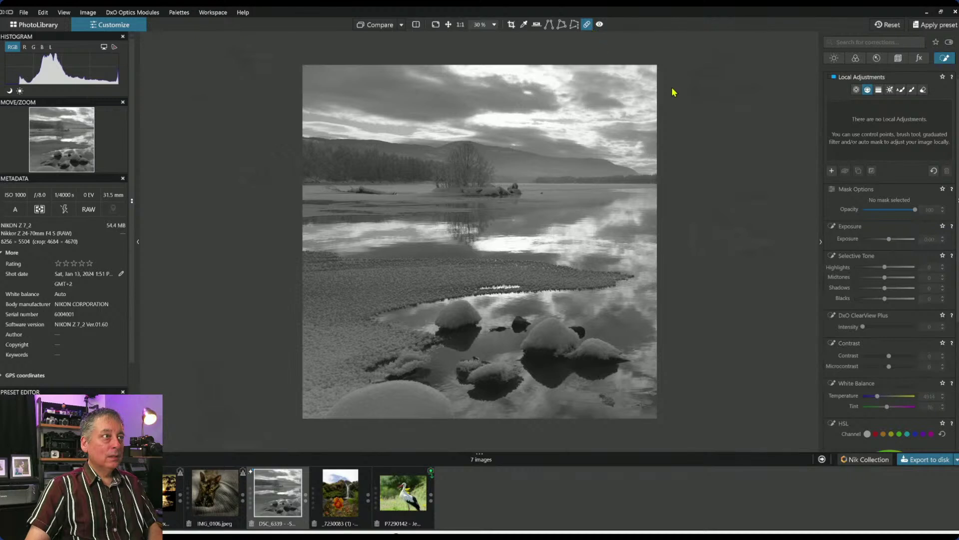
drag(477, 120, 521, 120)
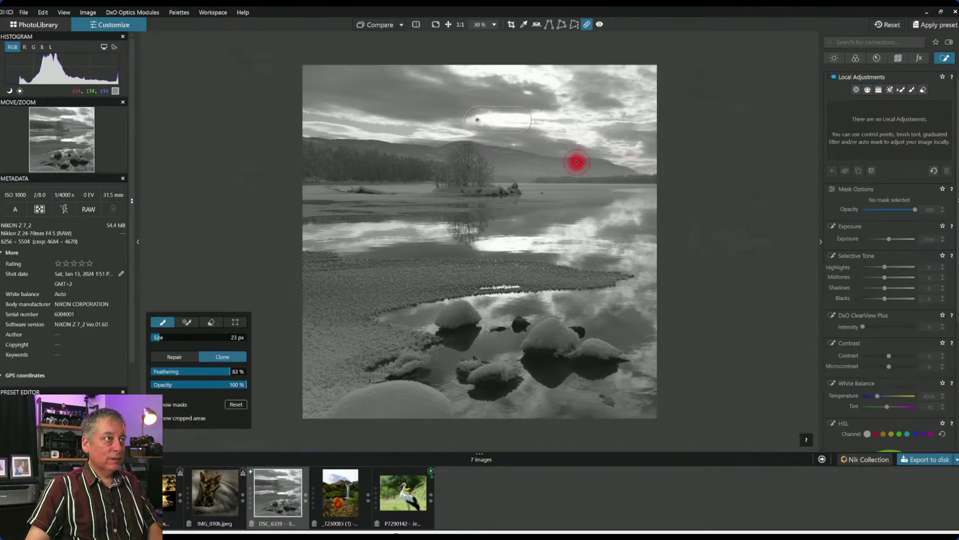
mouse_move(438, 134)
mouse_down()
mouse_move(456, 92)
mouse_move(480, 73)
mouse_move(458, 70)
mouse_move(485, 71)
mouse_up()
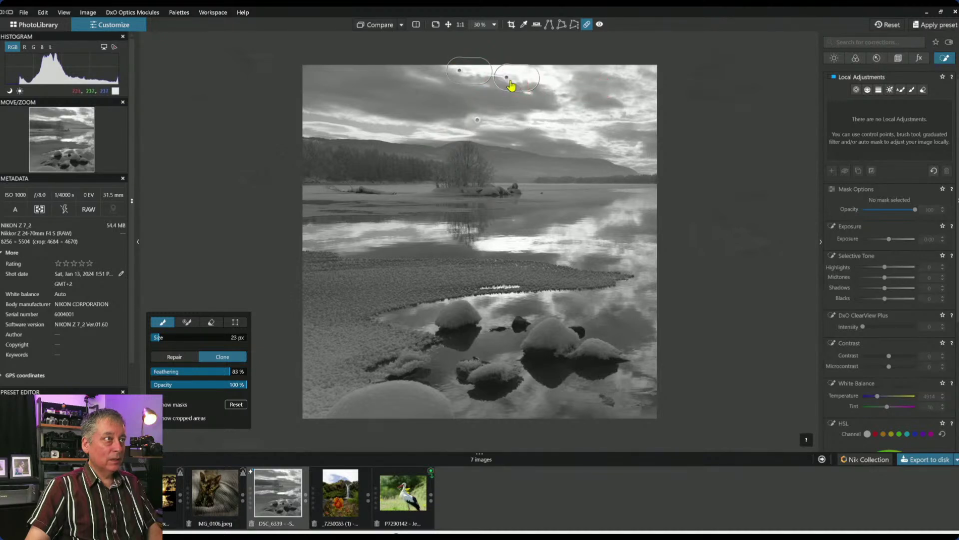
drag(508, 80, 579, 143)
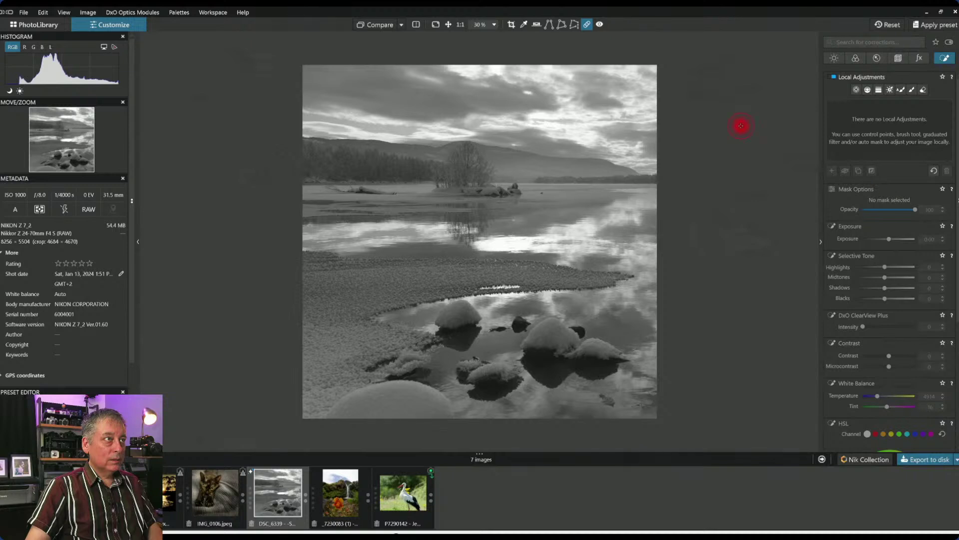
Clone over the bright clouds right of the sky's upper middle, moving the source down to the clouds above the hills' right end.
drag(602, 73, 595, 91)
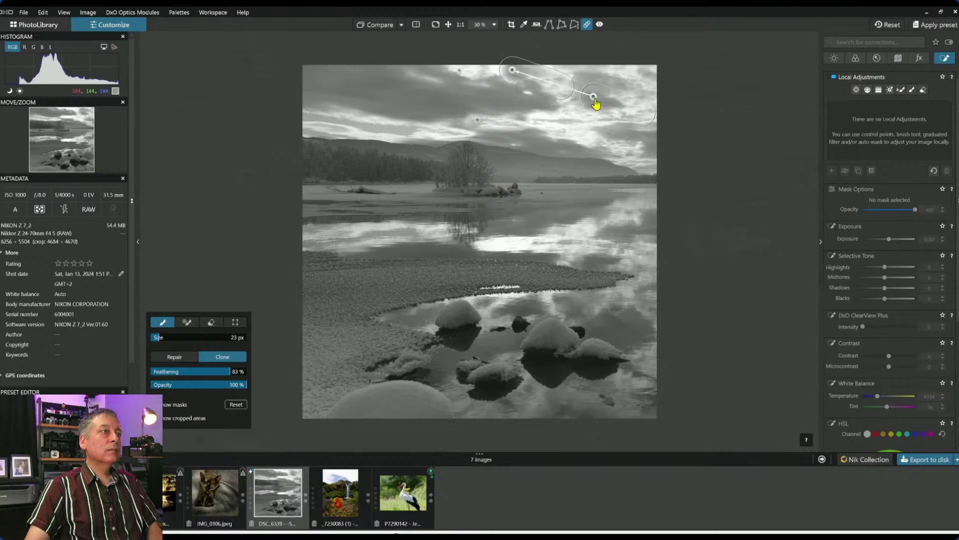
drag(595, 100, 594, 117)
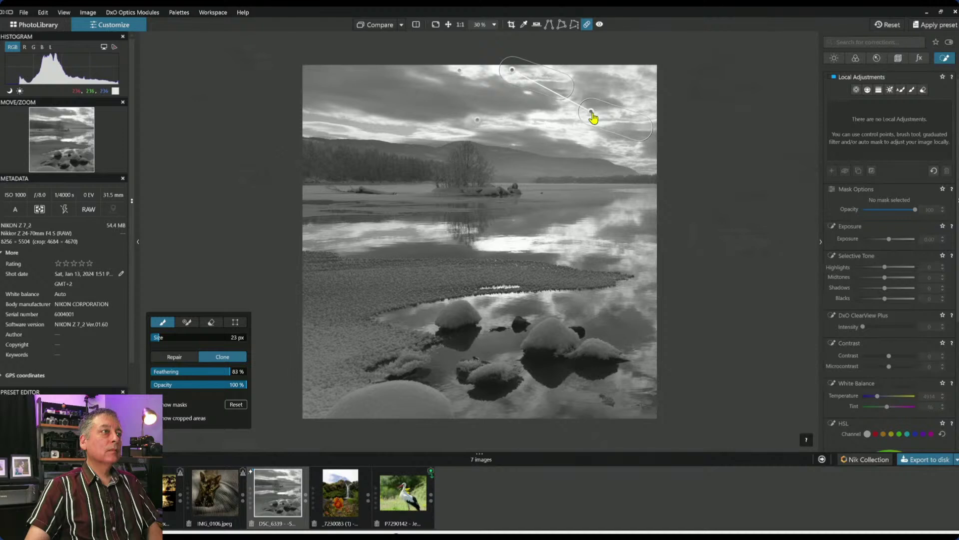
drag(593, 118, 590, 117)
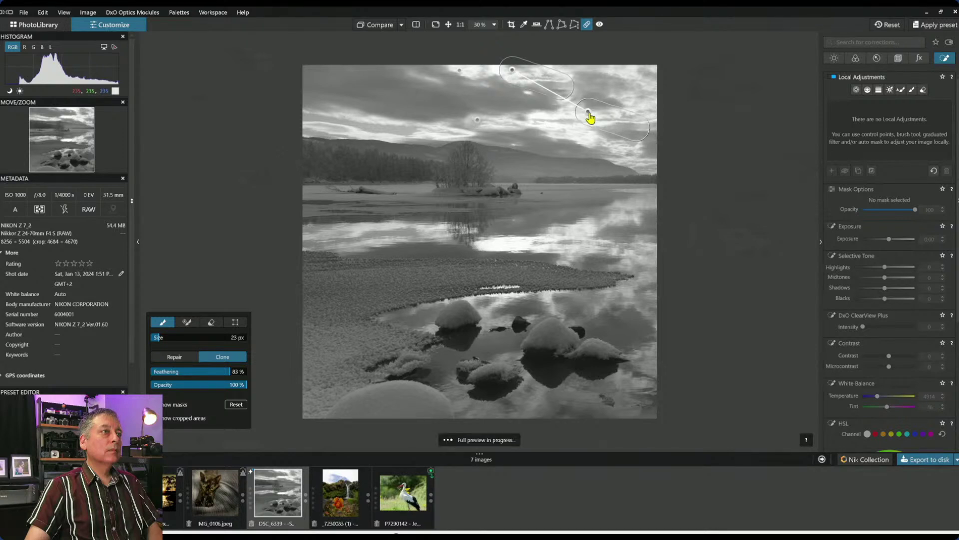
key(Escape)
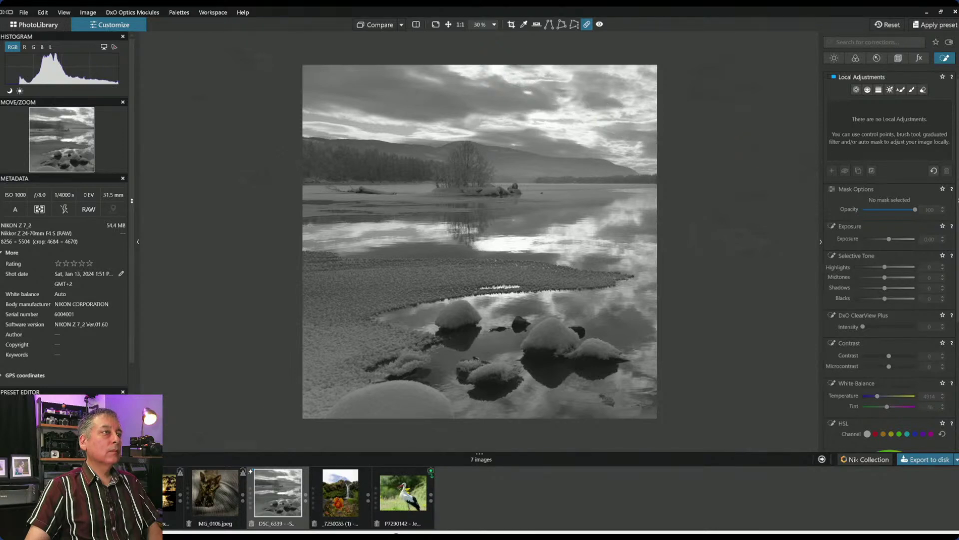
Clone over the bright reflection just above the snowy shoreline at 63 % opacity, and close the retouching tool.
mouse_move(721, 230)
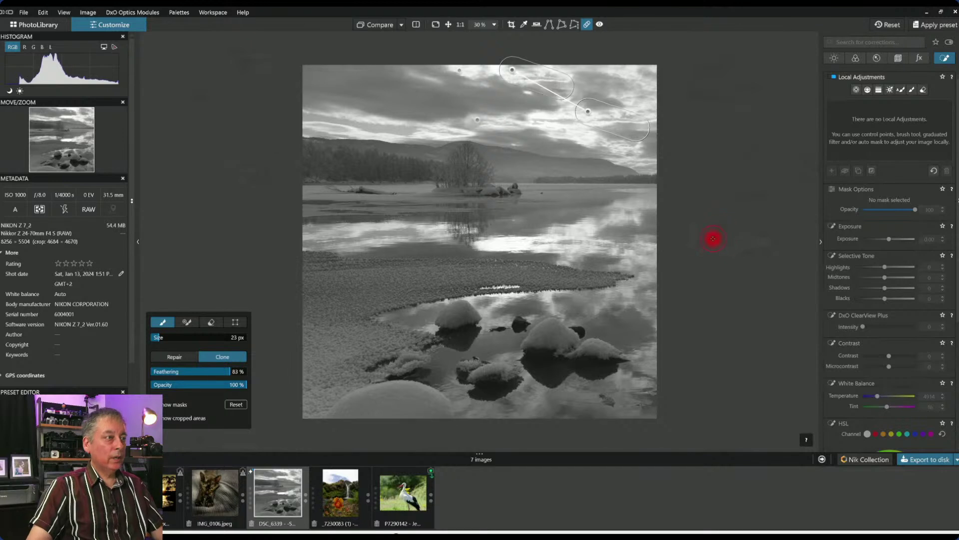
drag(482, 245, 524, 245)
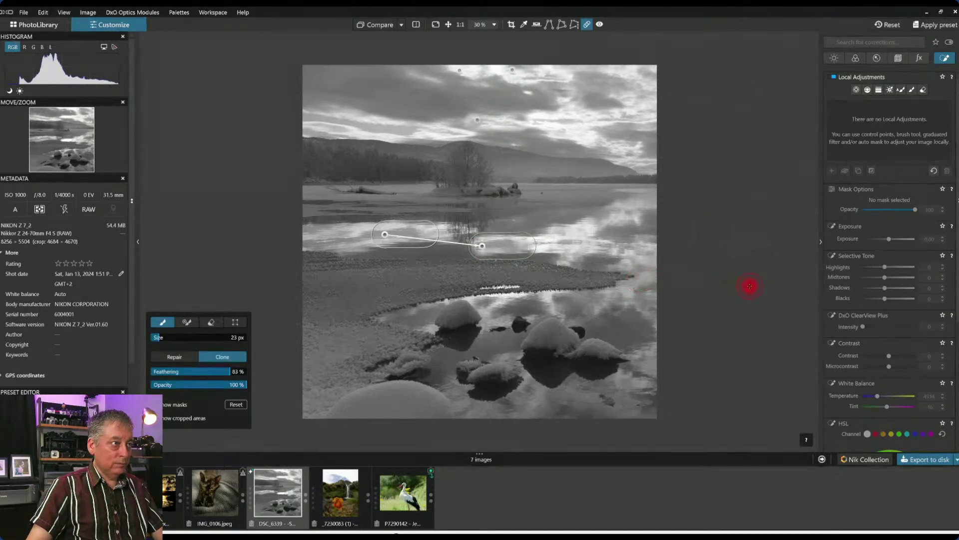
click(485, 253)
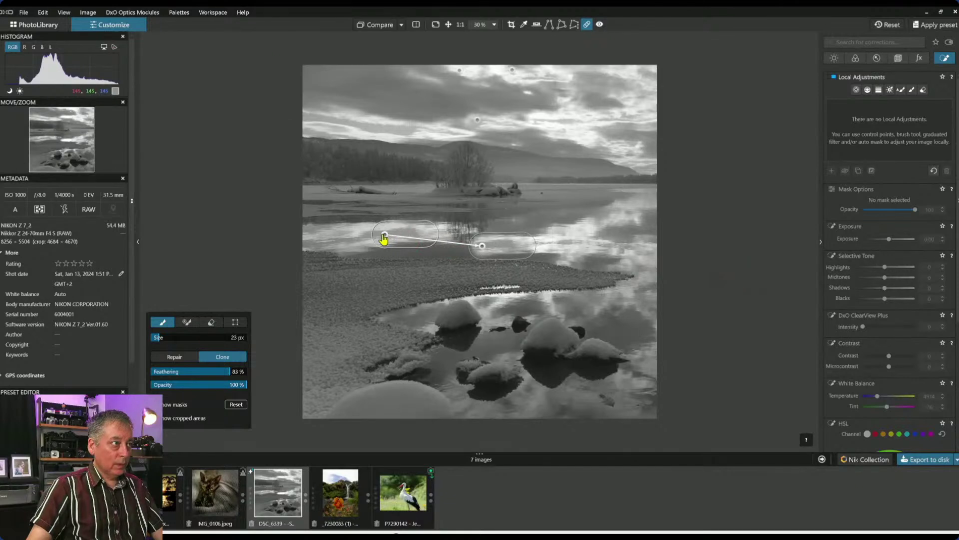
drag(385, 235, 363, 236)
key(Escape)
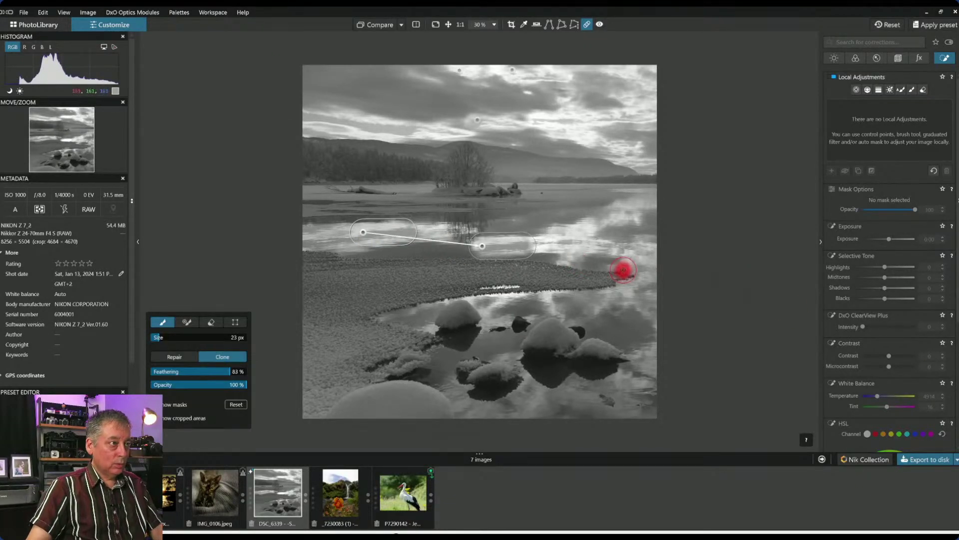
key(ctrl+z)
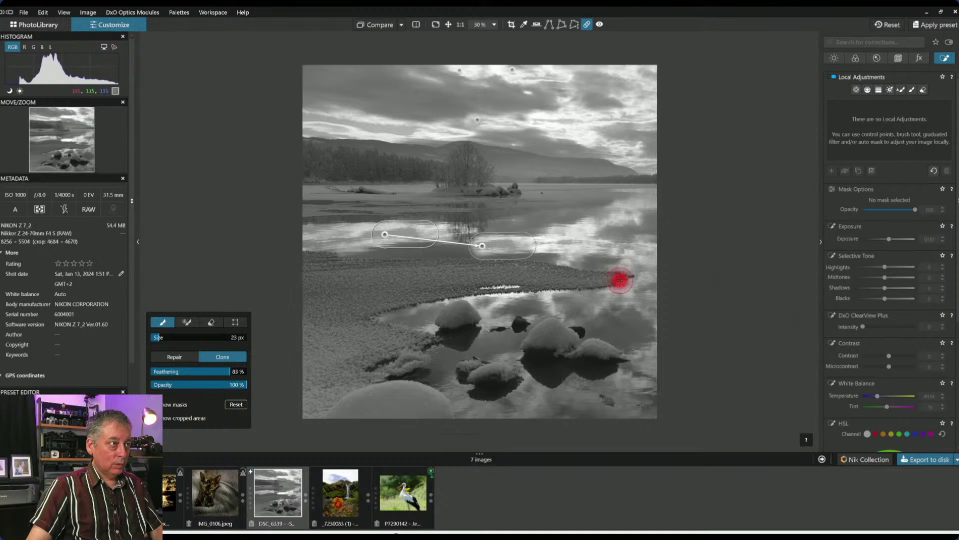
click(199, 385)
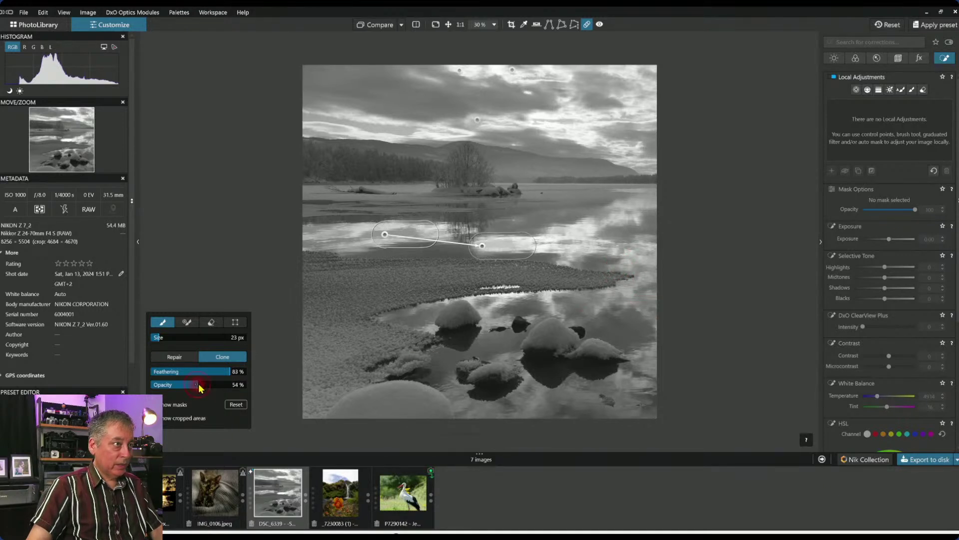
drag(203, 387, 209, 388)
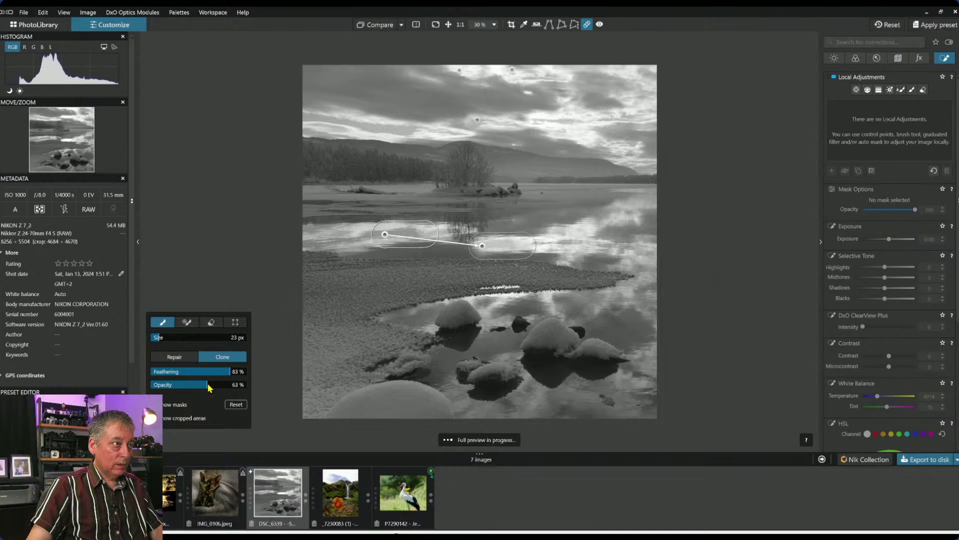
key(Escape)
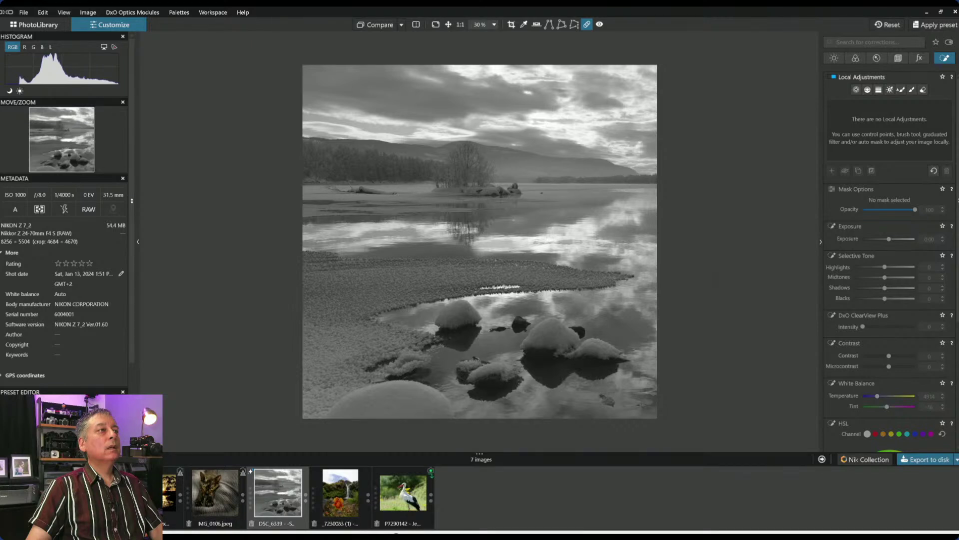
key(Escape)
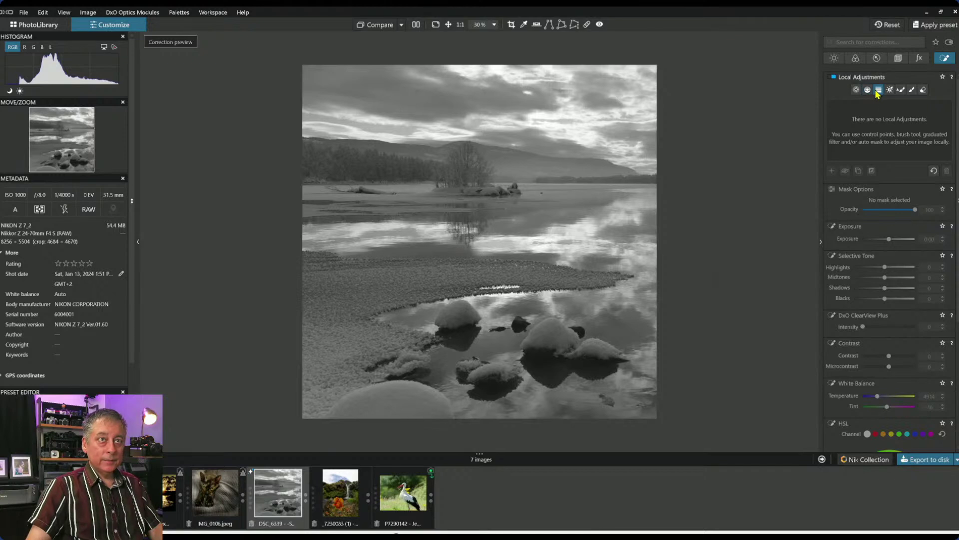
Add a Control line sampling the hills, starting just above the photo and fading out over the water below the island.
click(868, 90)
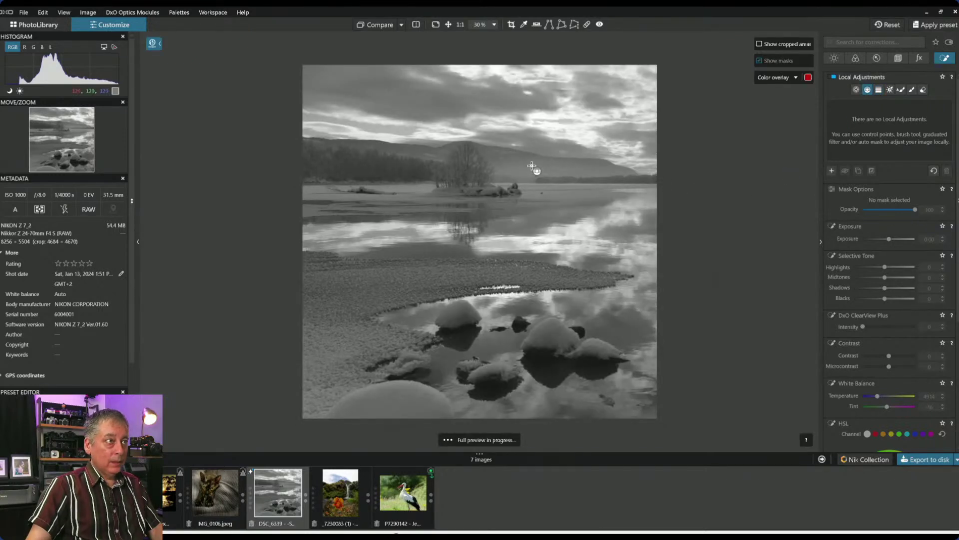
drag(535, 136, 536, 184)
drag(535, 136, 534, 56)
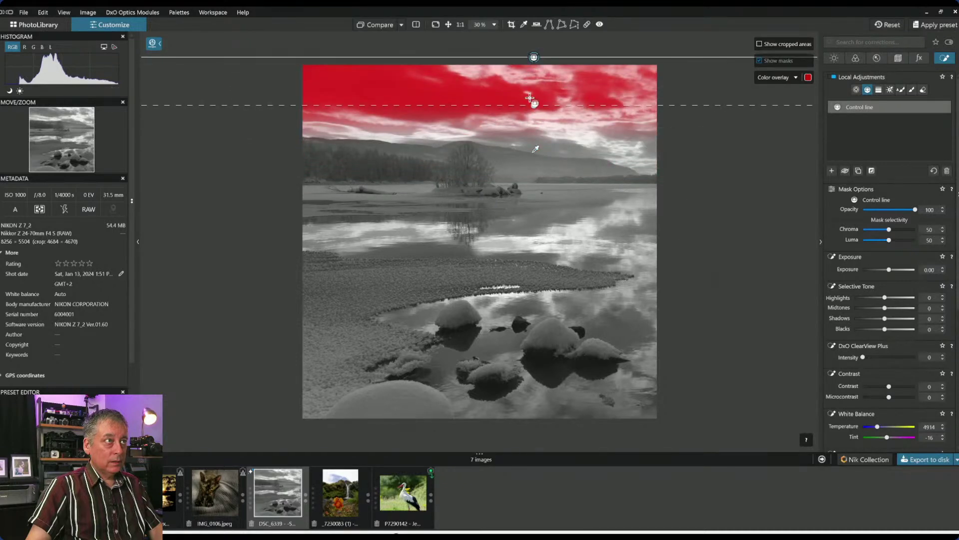
drag(534, 104, 534, 225)
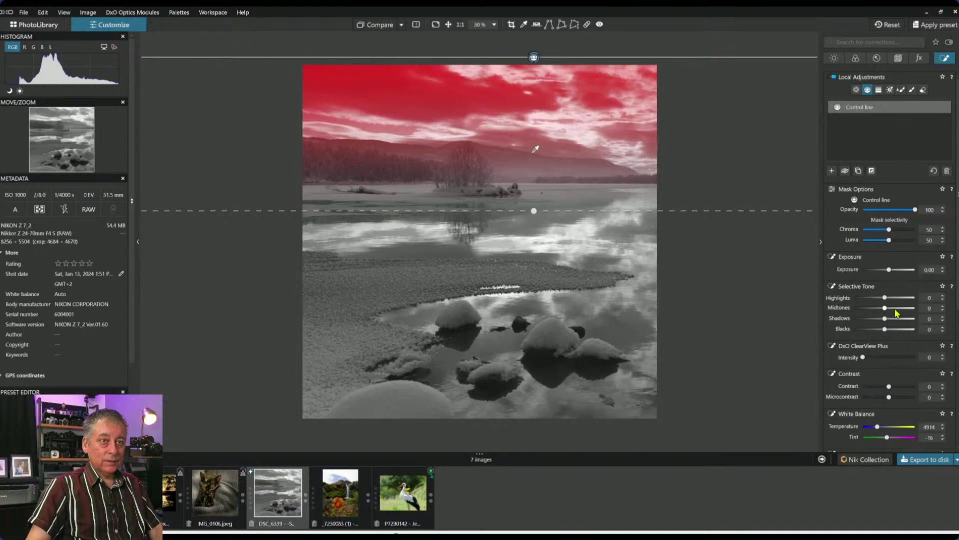
Set the Control line's Contrast and Microcontrast to -100 and its ClearView Plus intensity to 32.
scroll(899, 409, down, 1)
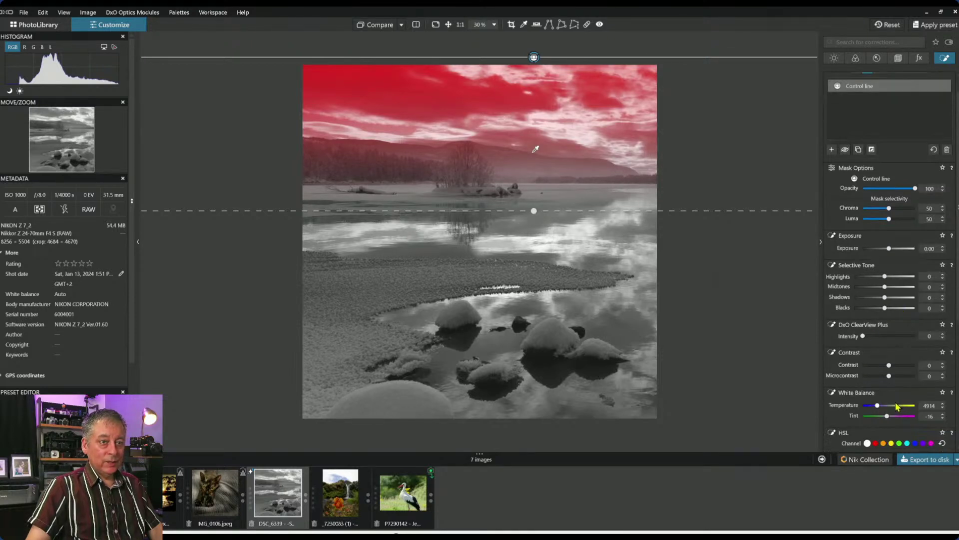
click(877, 365)
click(876, 375)
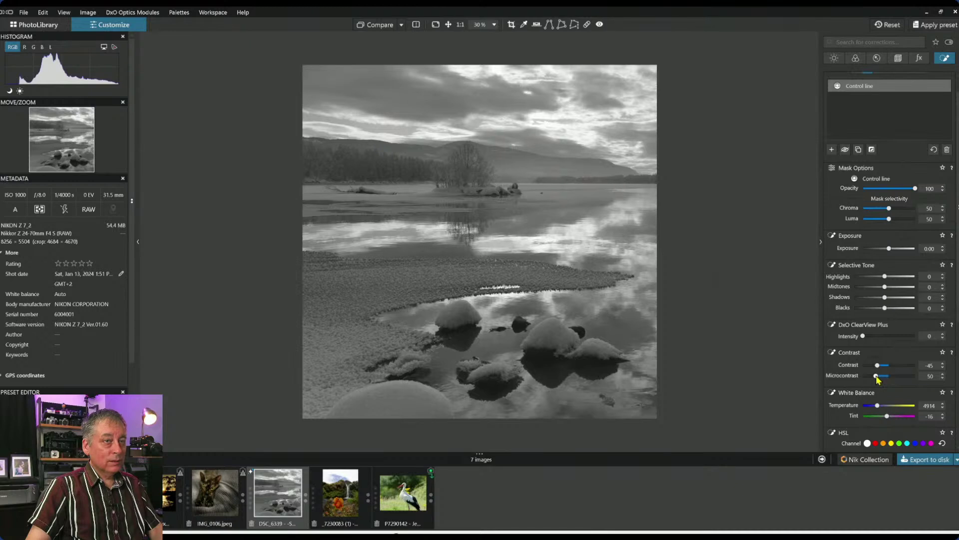
mouse_move(875, 375)
mouse_down()
mouse_move(863, 375)
mouse_move(864, 365)
mouse_up()
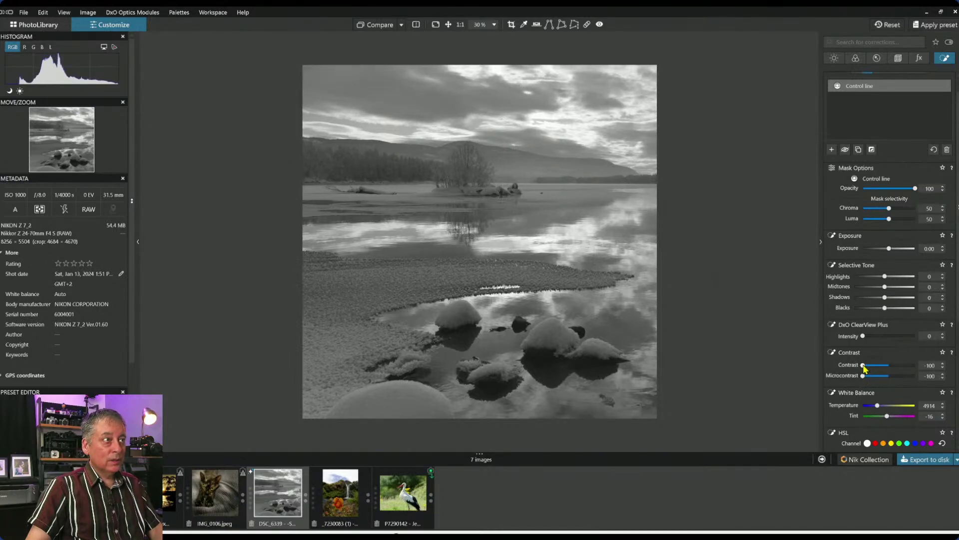
click(888, 337)
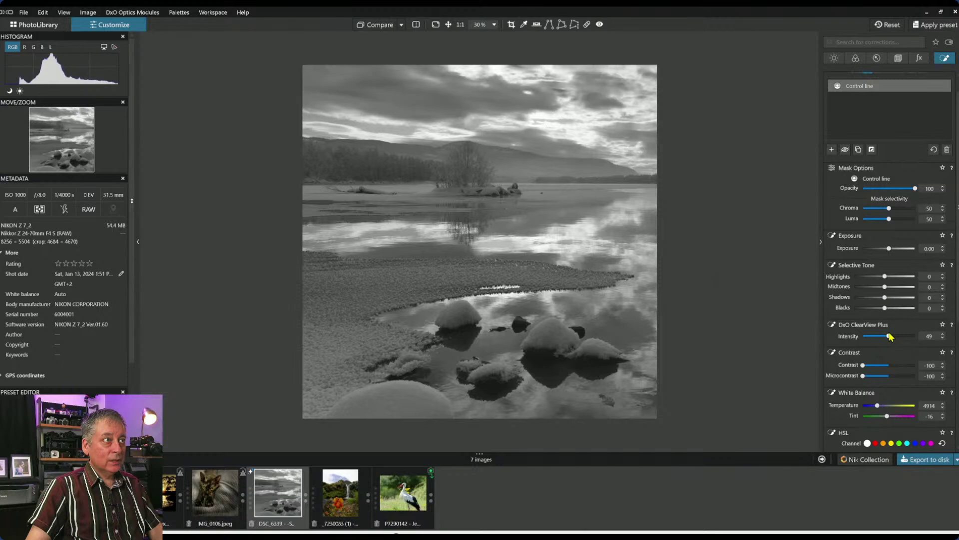
drag(887, 336, 880, 336)
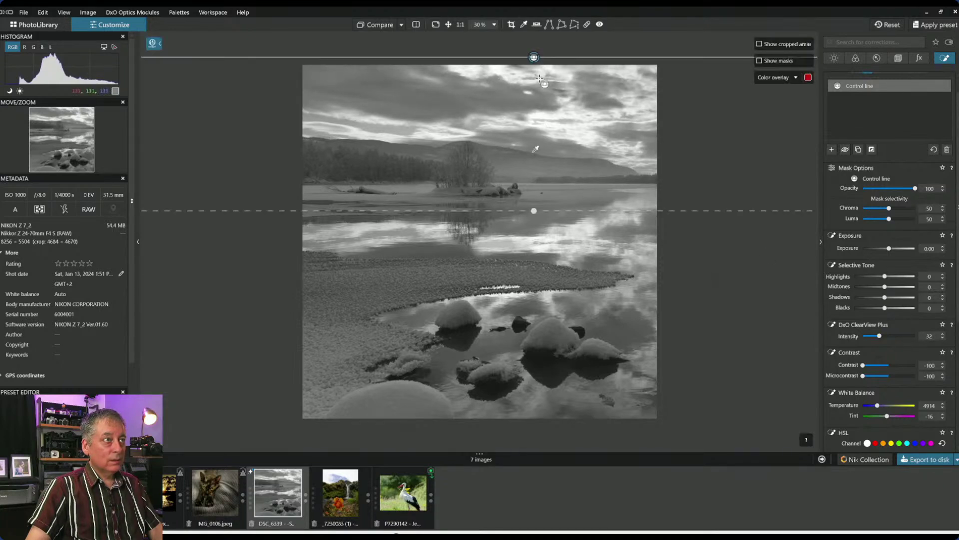
Return to the cloning tool and clone over the bright cloud patch near the sky's upper right at 63 % opacity.
click(587, 24)
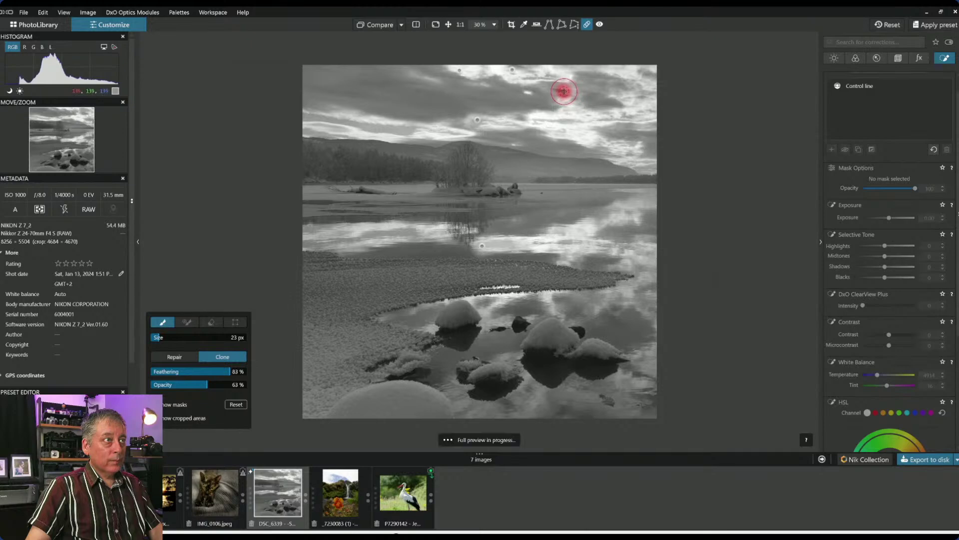
scroll(563, 90, up, 3)
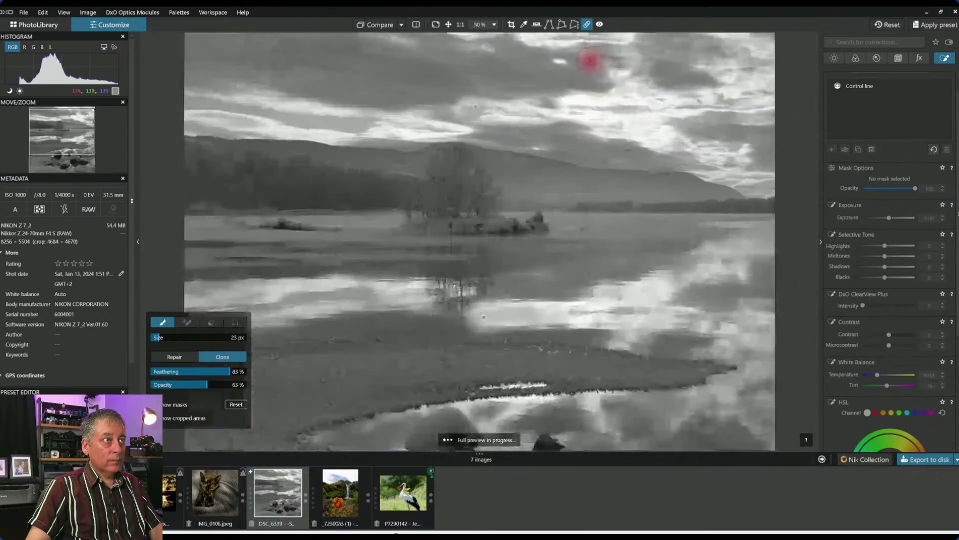
drag(590, 61, 628, 62)
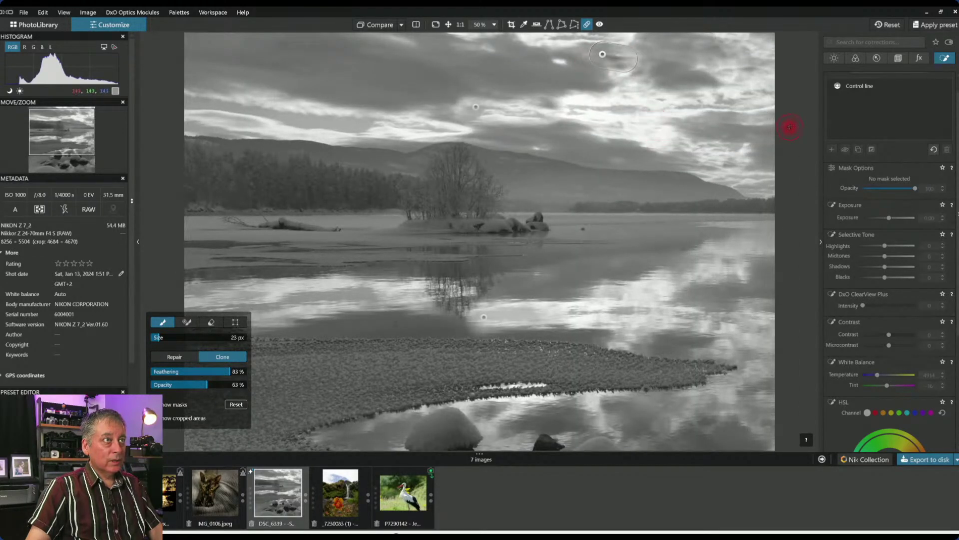
scroll(658, 181, down, 3)
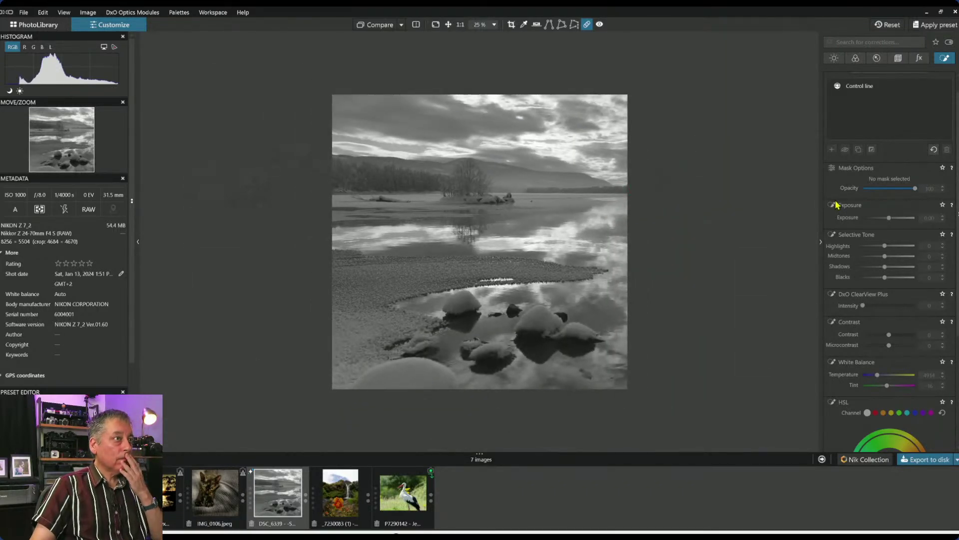
Clone over the small bright cloud patch just left of the previous repair, shifting the retouched spot to cover it.
scroll(524, 123, up, 2)
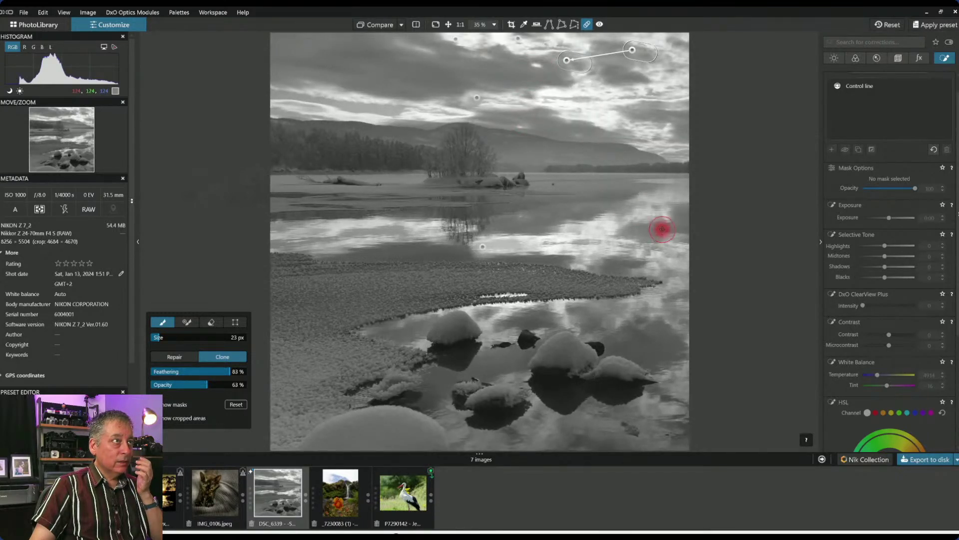
scroll(661, 228, up, 1)
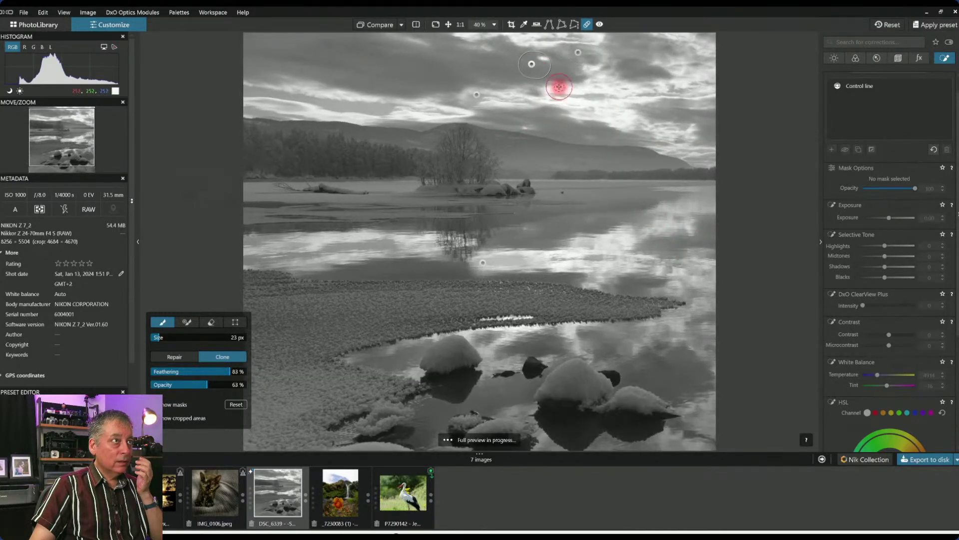
mouse_move(542, 67)
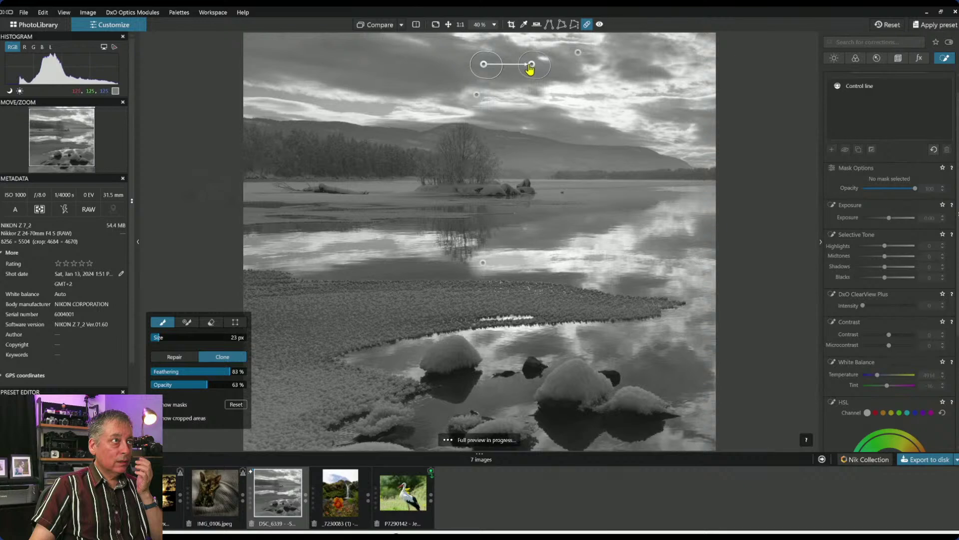
drag(533, 67, 538, 62)
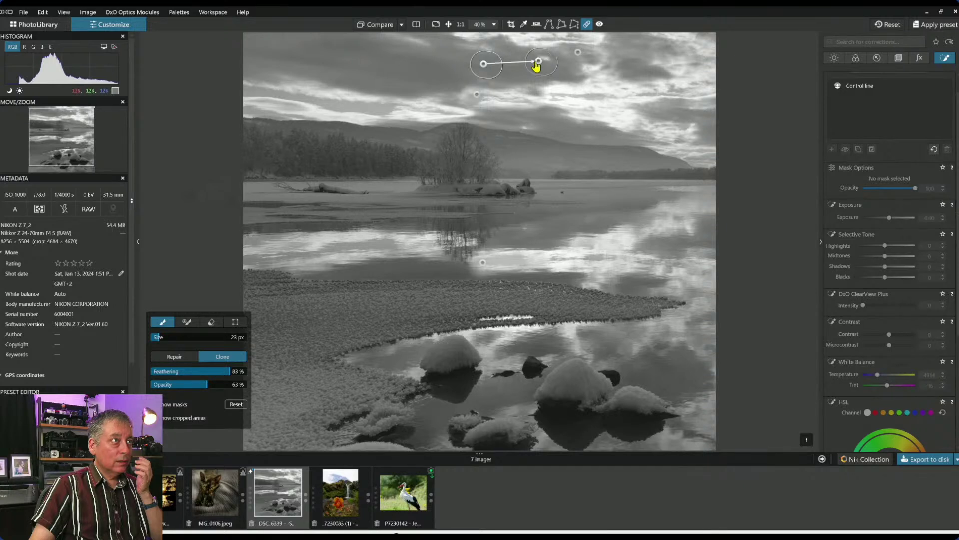
scroll(572, 252, down, 3)
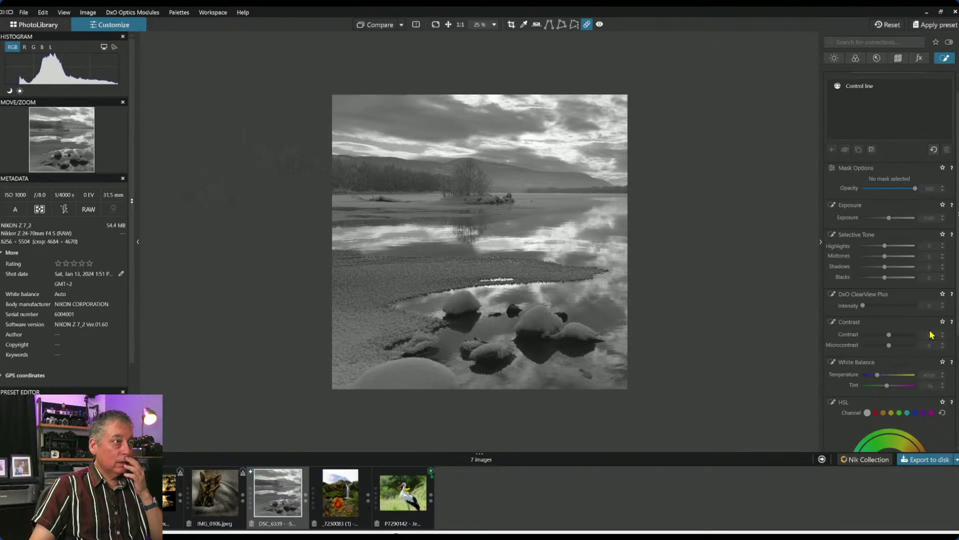
Set the whole photo's Exposure to 1.31, leaving the Highlights at 0.
click(834, 59)
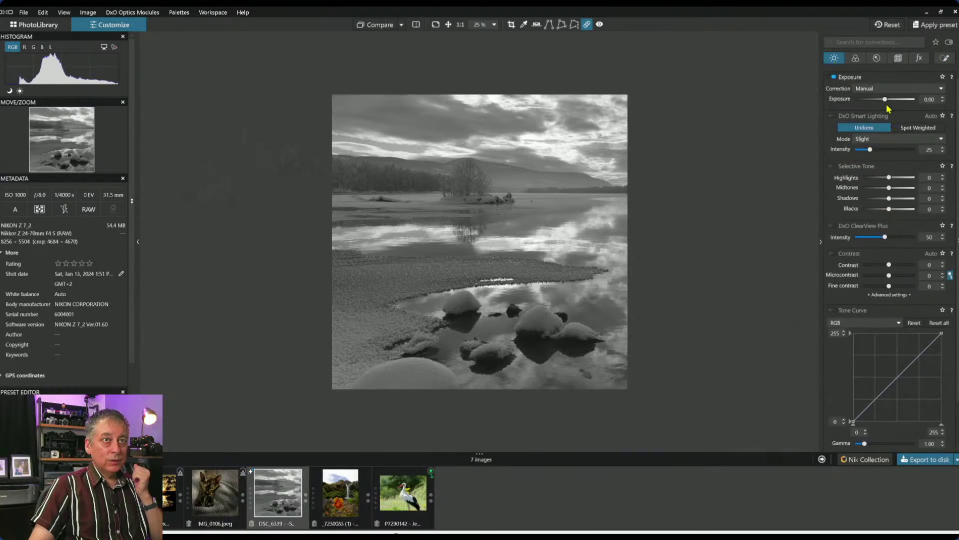
drag(886, 100, 894, 101)
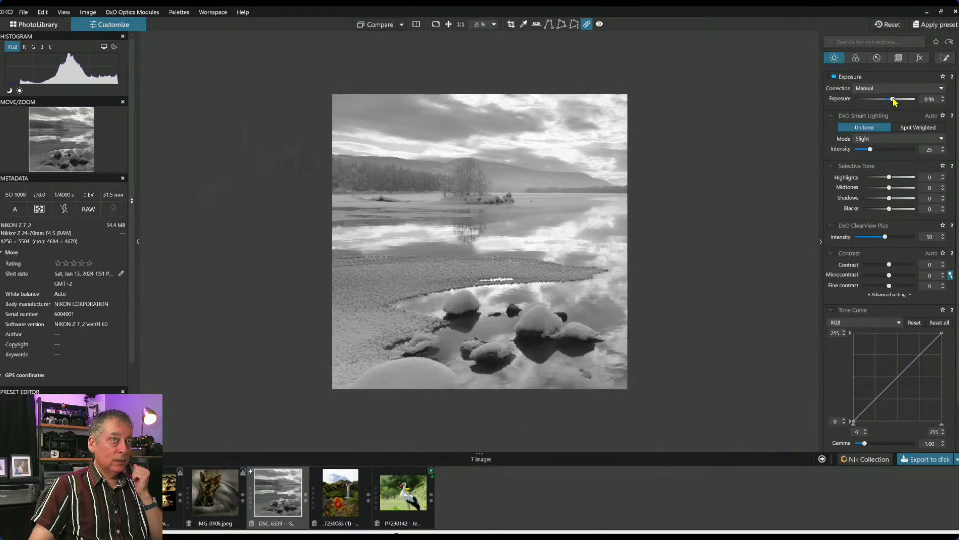
drag(894, 101, 895, 101)
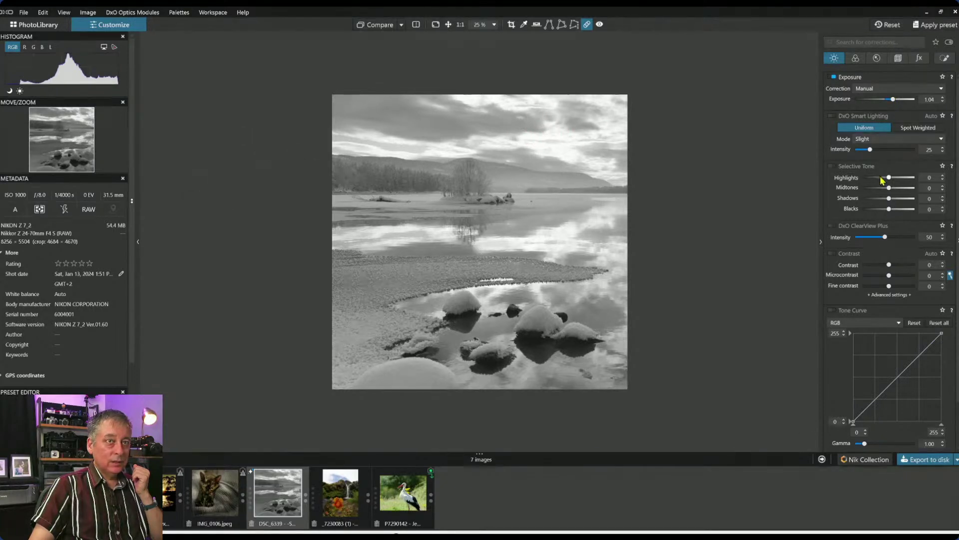
drag(888, 178, 881, 178)
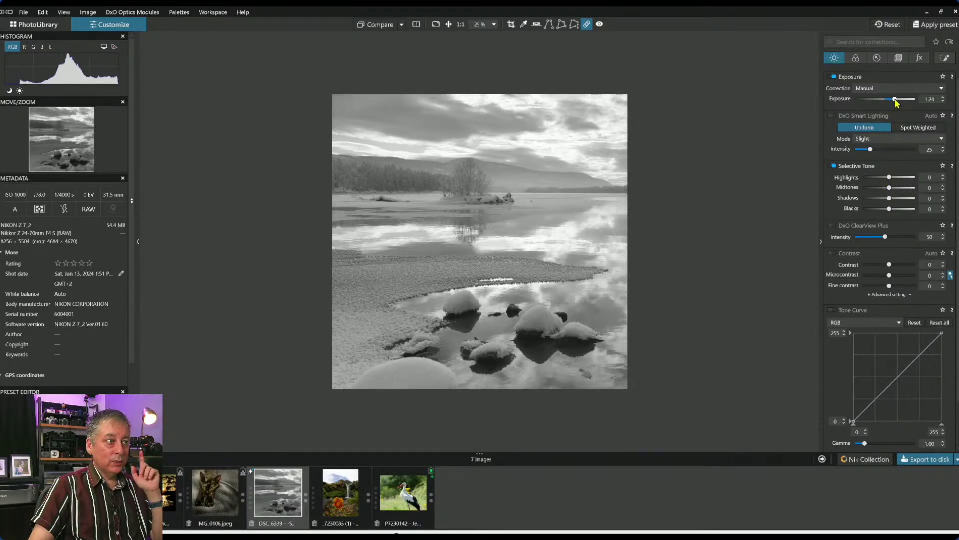
drag(896, 103, 898, 103)
mouse_move(454, 317)
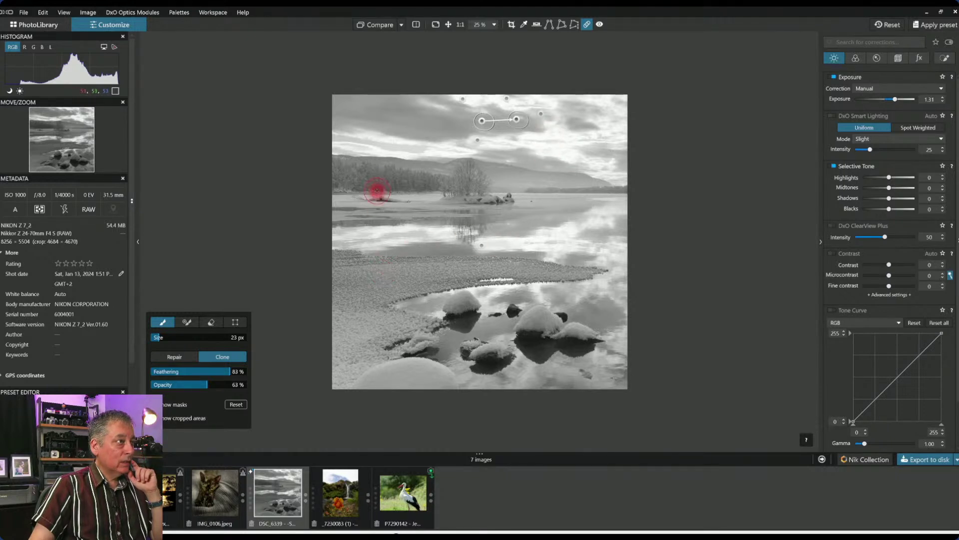
key(Escape)
Change the photo's black-and-white rendering to DxO - B&W Strong.
click(855, 58)
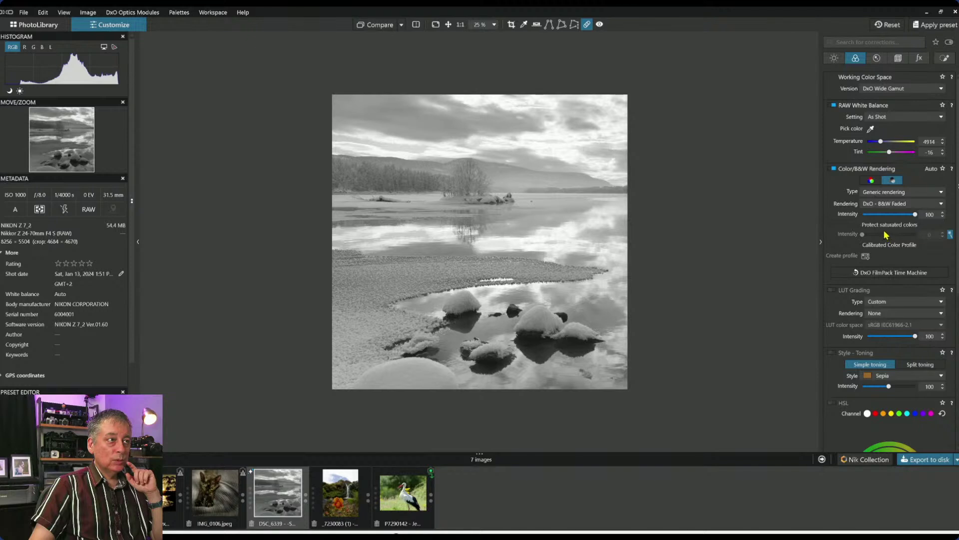
scroll(893, 300, down, 5)
scroll(899, 305, up, 5)
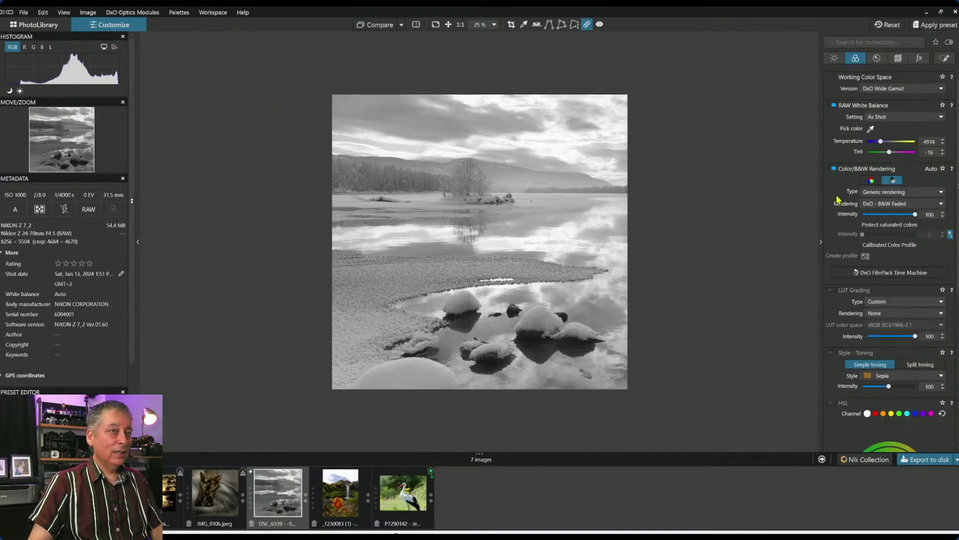
click(882, 205)
click(889, 231)
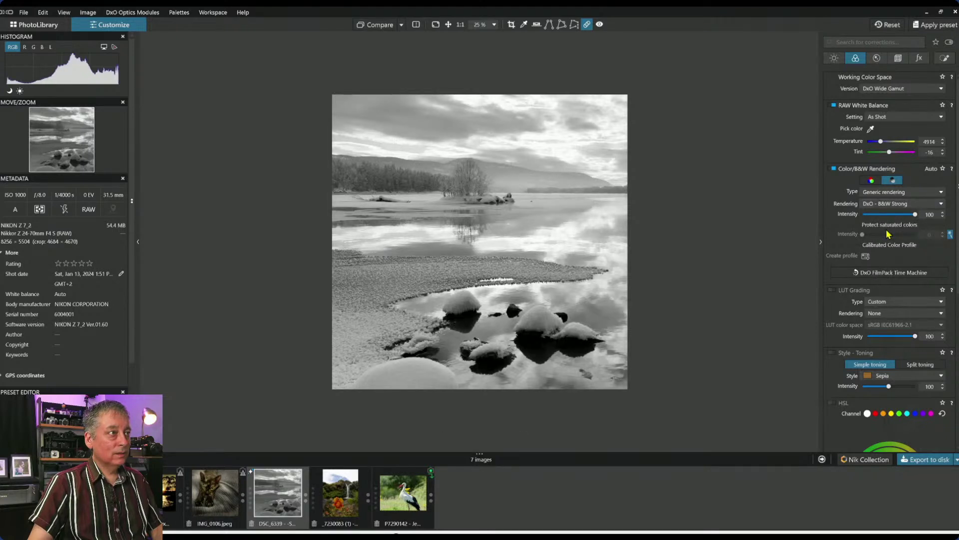
click(791, 250)
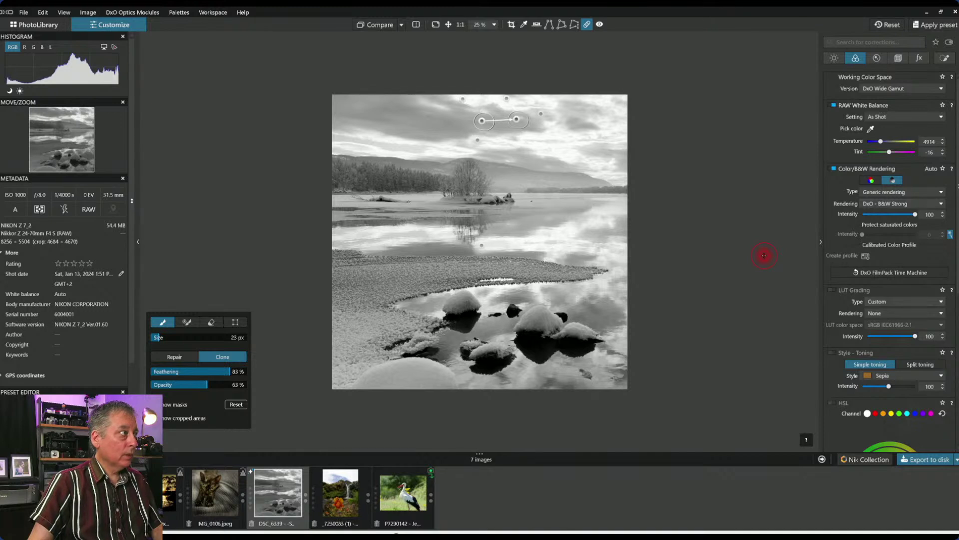
click(511, 255)
key(Escape)
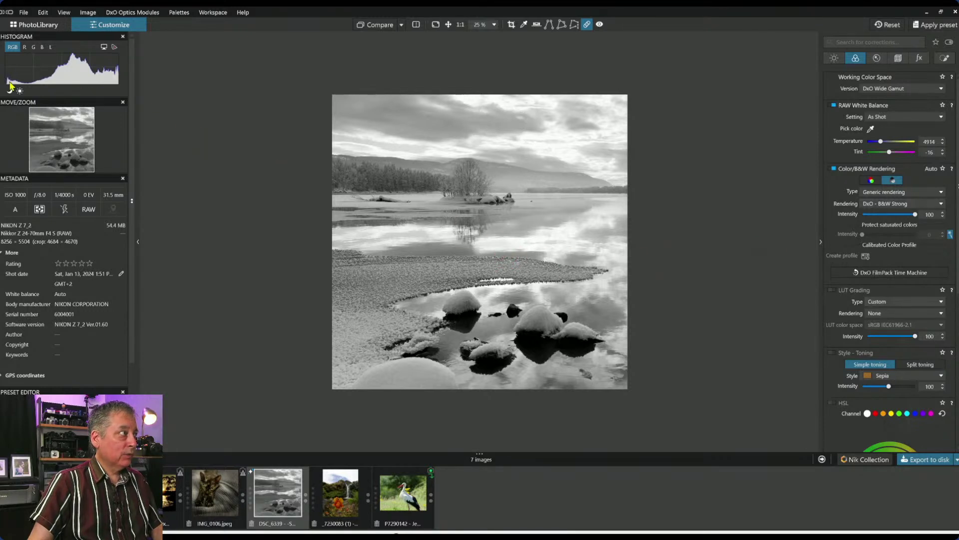
key(d)
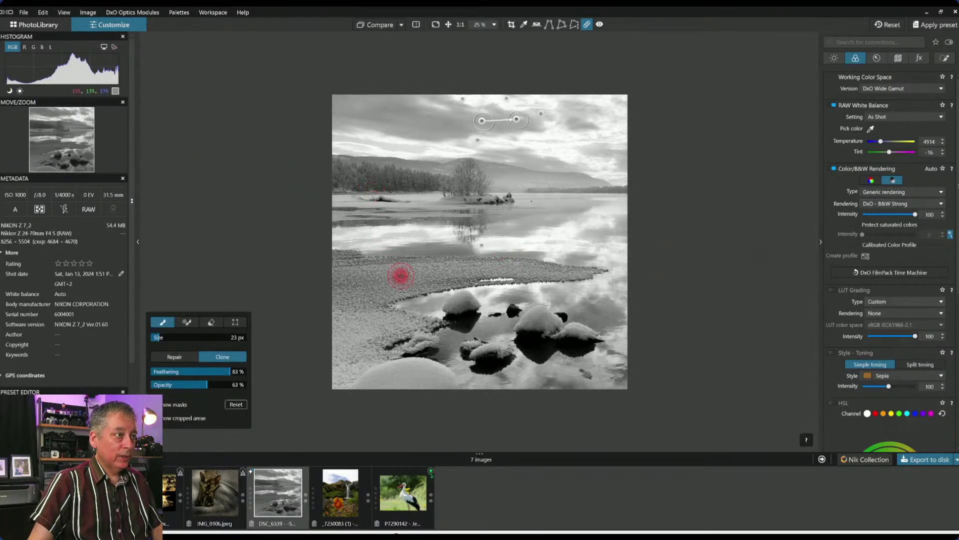
key(Escape)
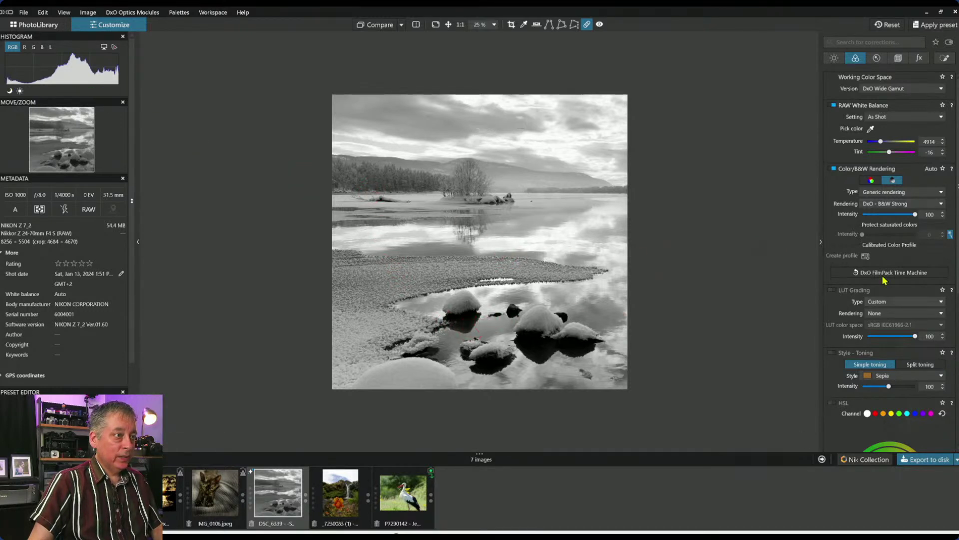
Add a Control point just above the island's right end, with Highlights 24, Midtones 44 and Shadows 27.
click(945, 58)
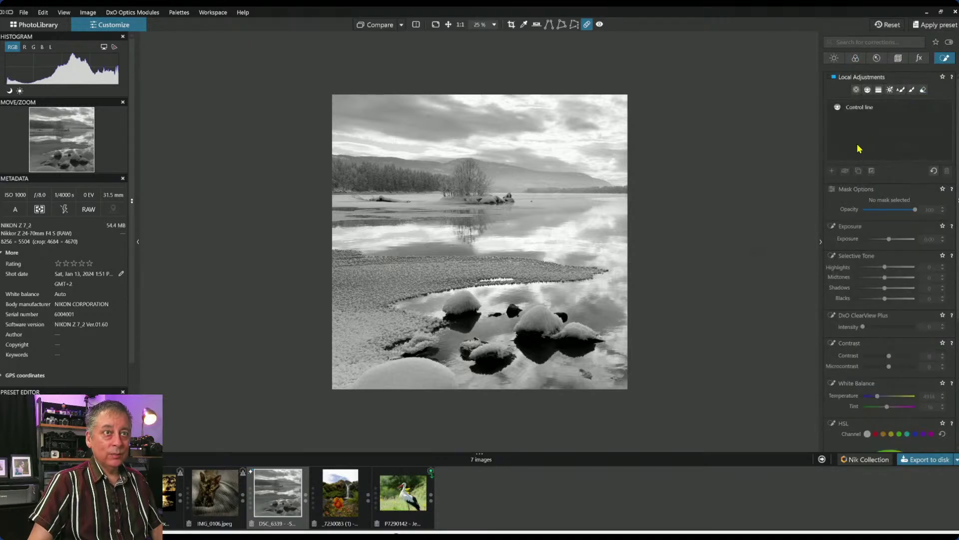
click(855, 89)
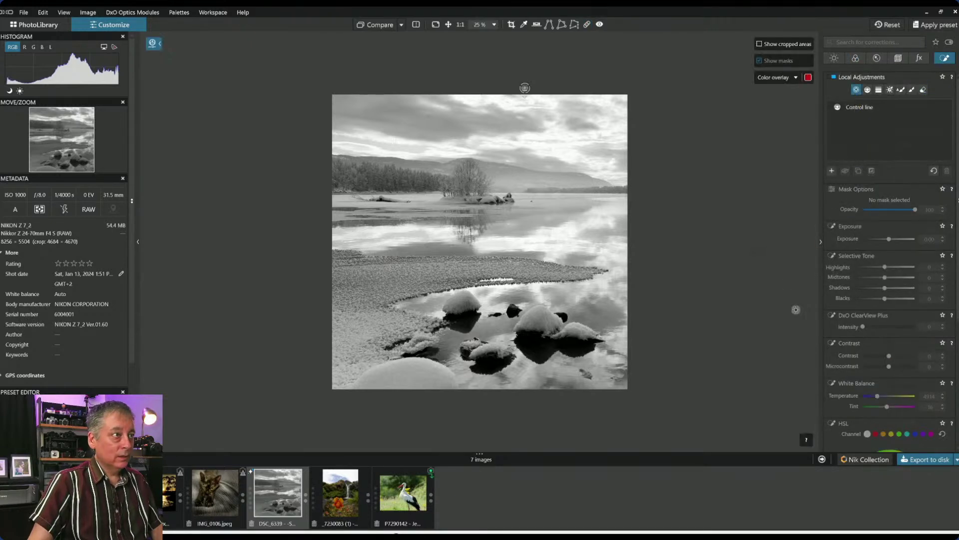
click(499, 191)
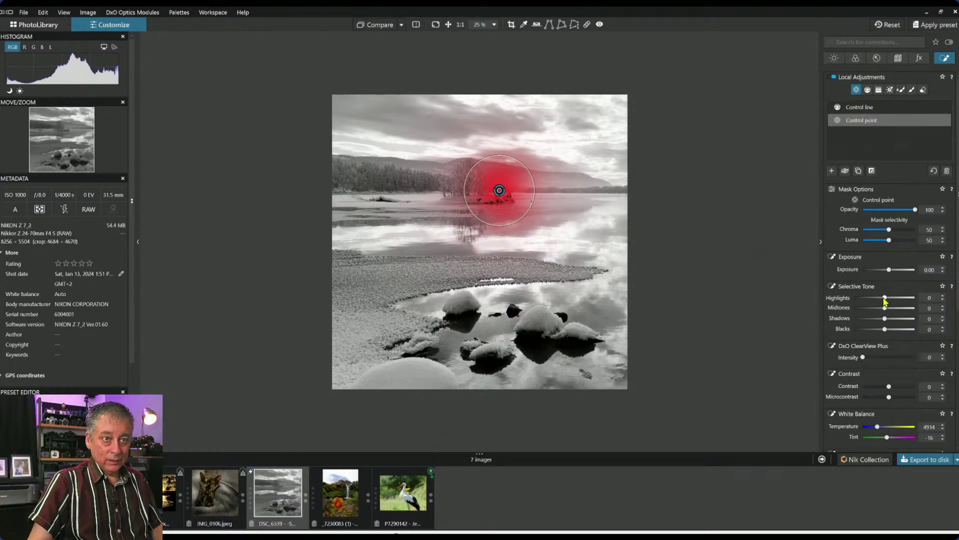
drag(884, 298, 902, 303)
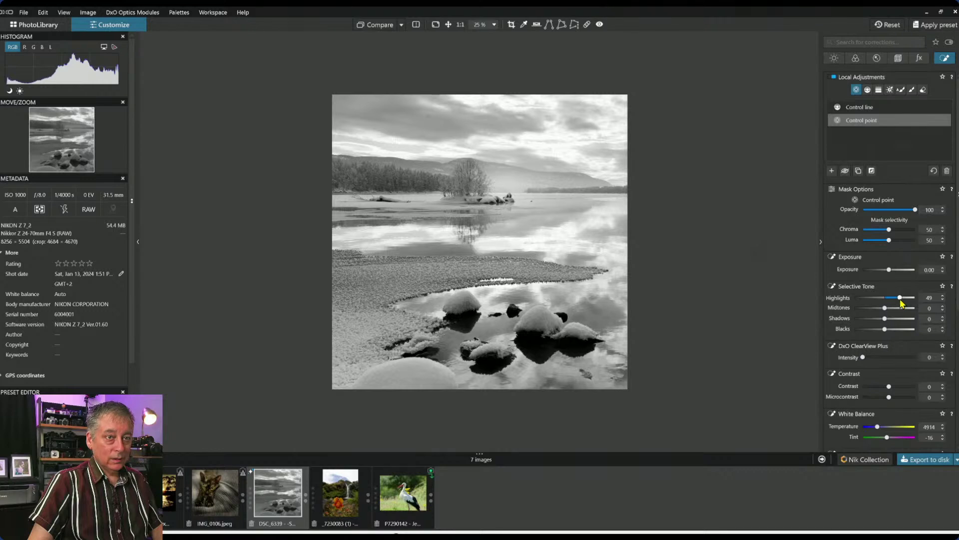
mouse_move(885, 308)
mouse_down()
mouse_move(899, 309)
mouse_move(893, 299)
mouse_up()
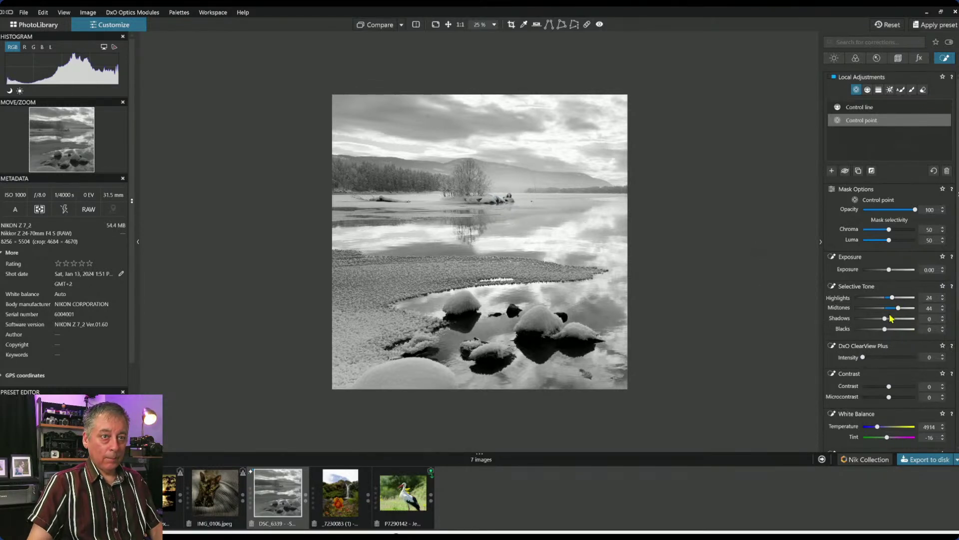
drag(885, 319, 893, 318)
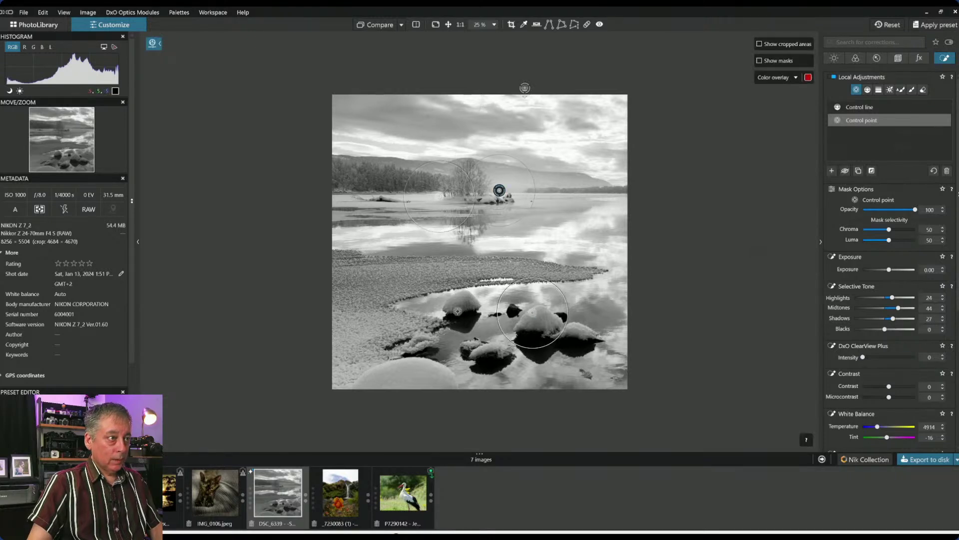
Extend the control point mask with points on the snowy rocks, foreground snow and shoreline, and set its Exposure to 0.41.
click(455, 298)
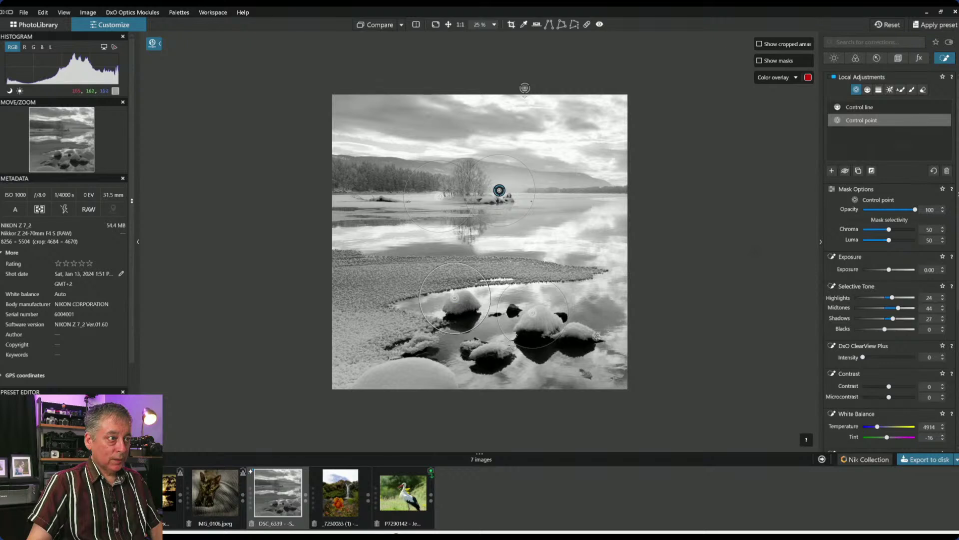
click(572, 328)
click(422, 365)
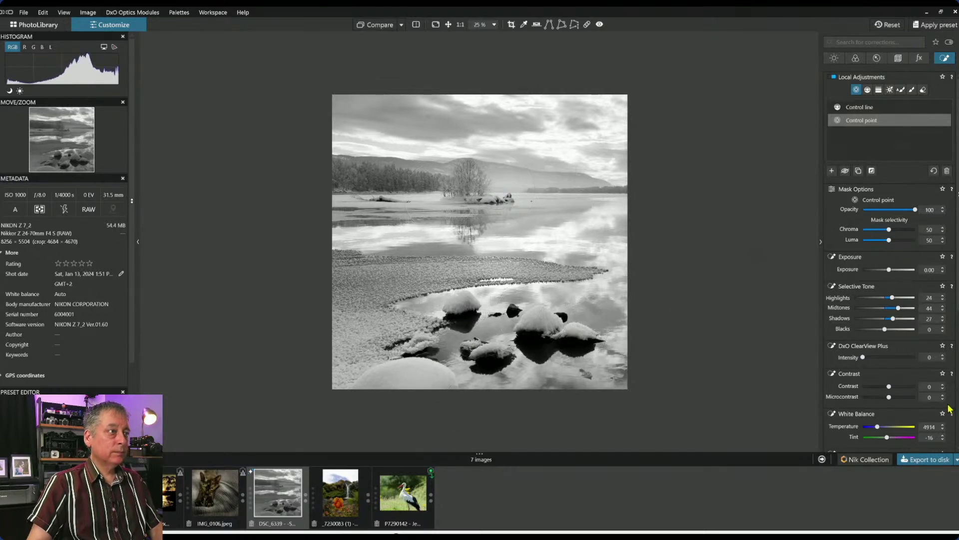
click(445, 270)
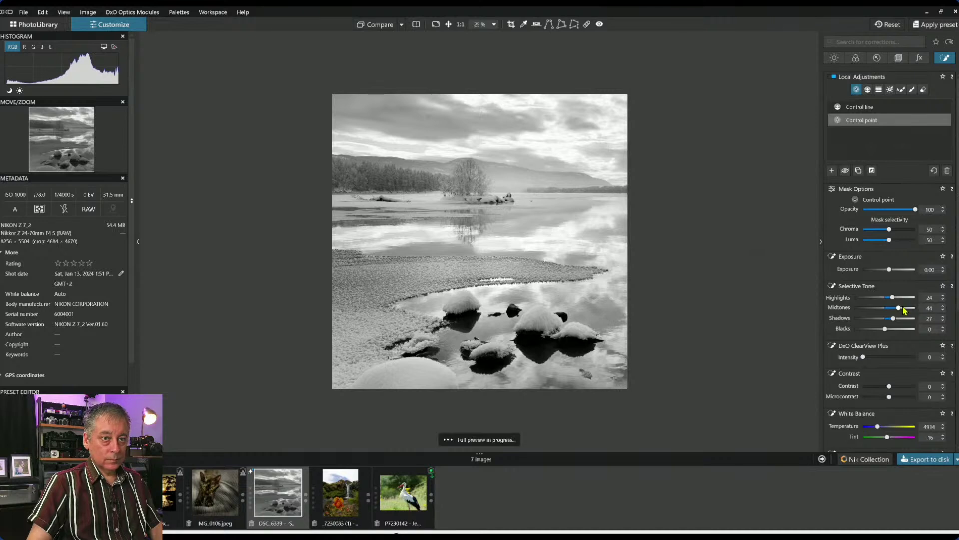
drag(891, 271, 892, 270)
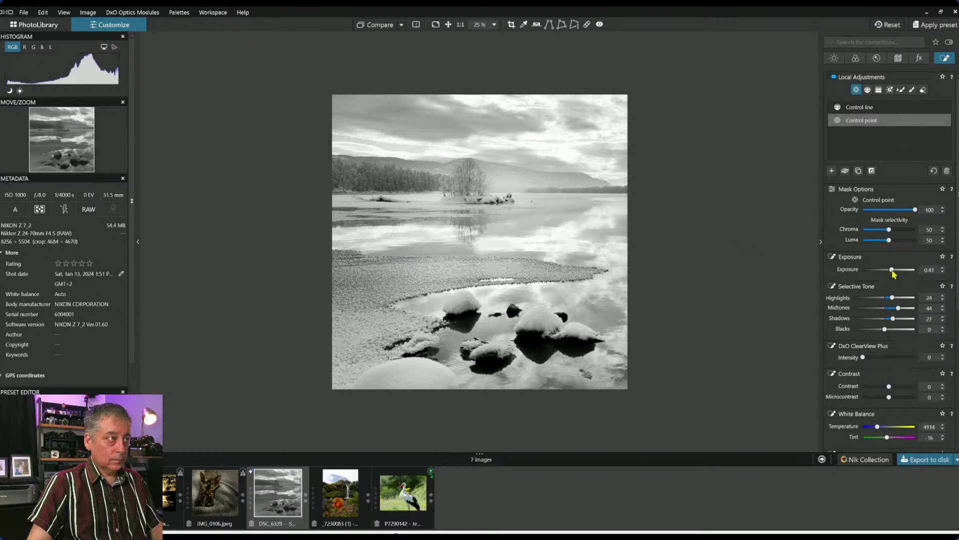
Add a separate, smaller Control point on the forest left of the island, with Luma selectivity 58 and Blacks -35.
click(832, 171)
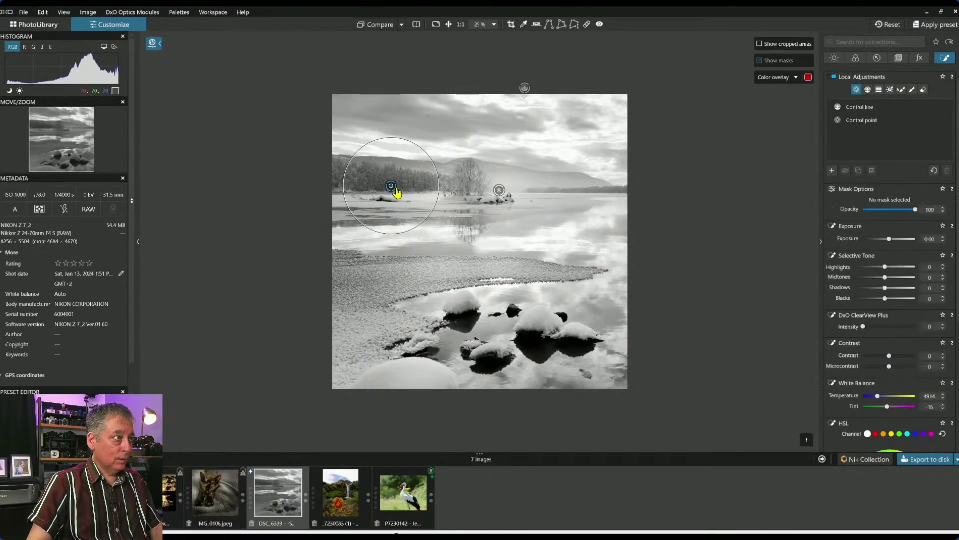
click(391, 186)
drag(429, 162, 412, 172)
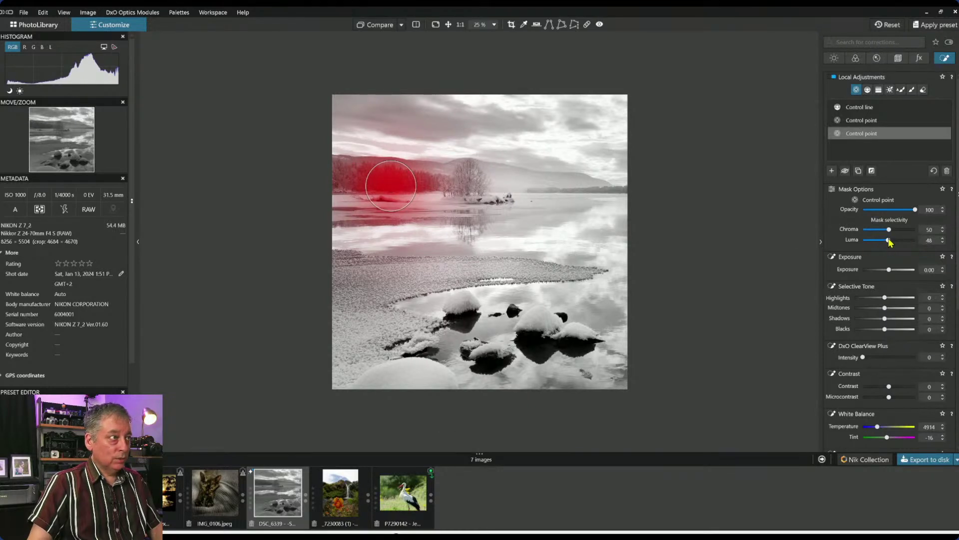
drag(889, 241, 892, 242)
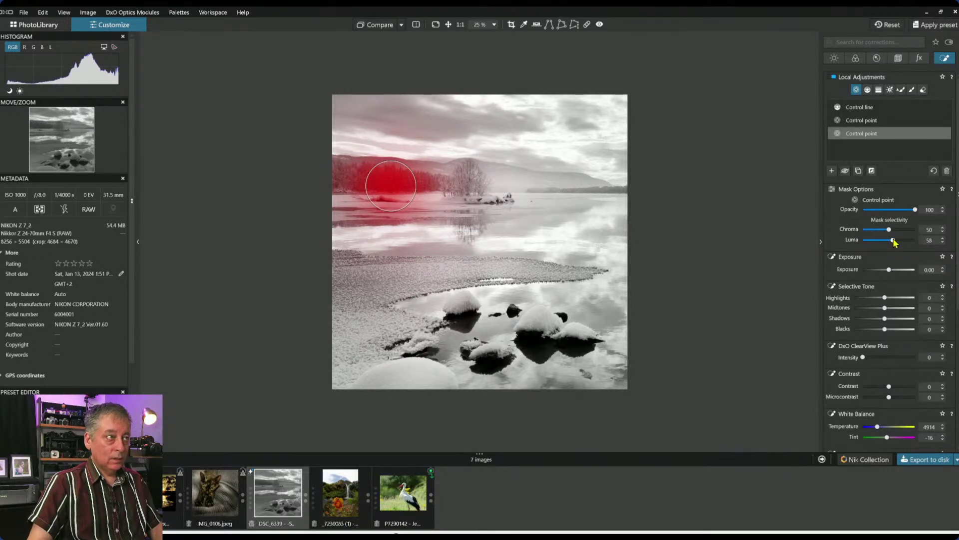
drag(884, 329, 874, 330)
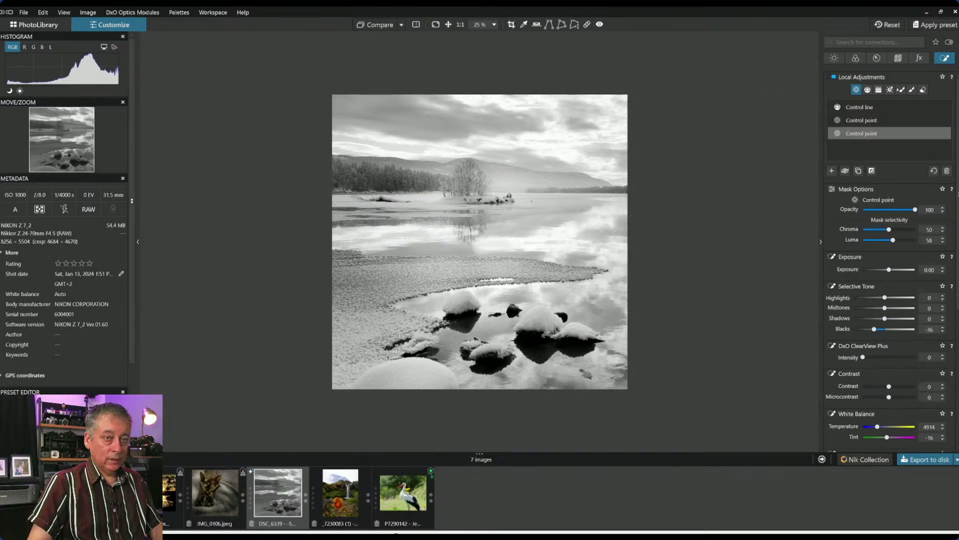
Set the forest Control point's Blacks to -51 and extend its mask with points along the distant shoreline right of the island.
drag(875, 334, 873, 332)
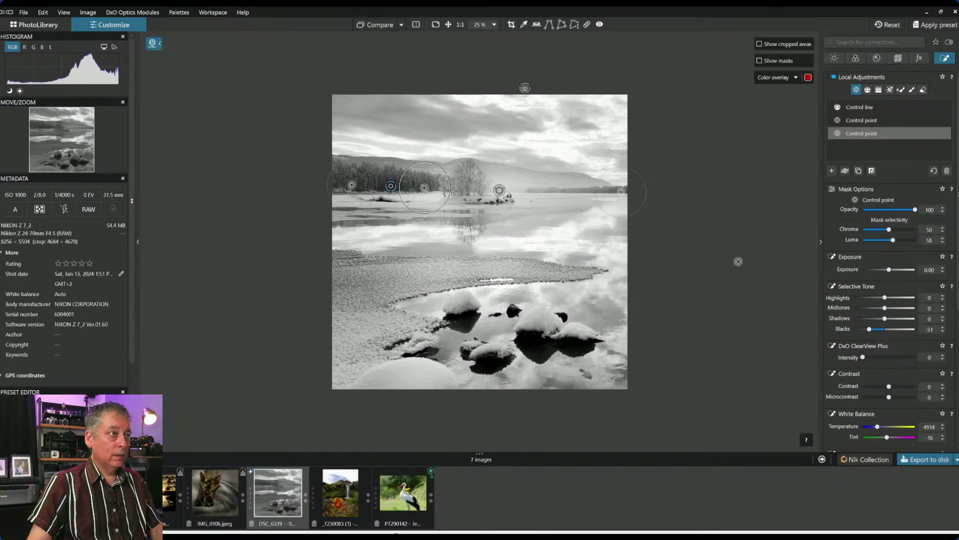
click(568, 192)
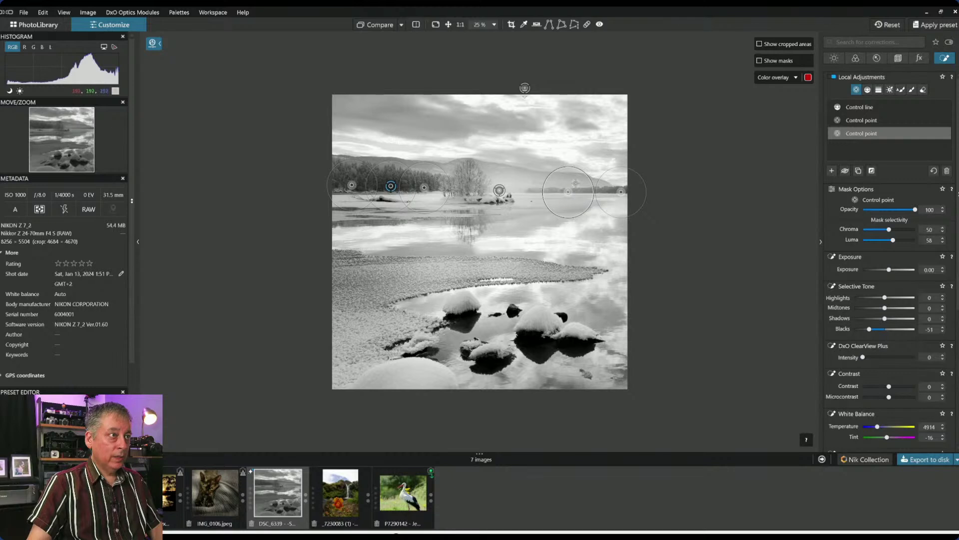
drag(581, 169, 592, 196)
click(590, 191)
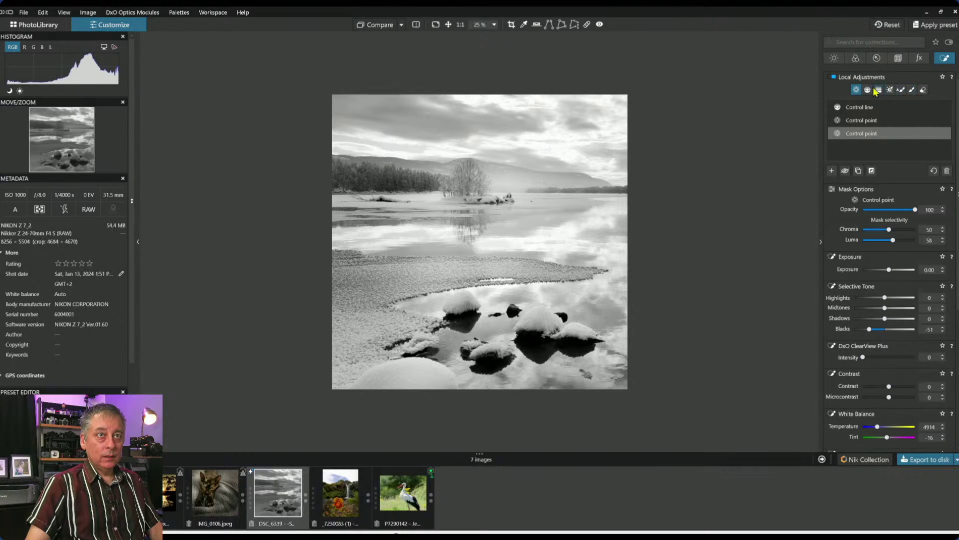
click(868, 91)
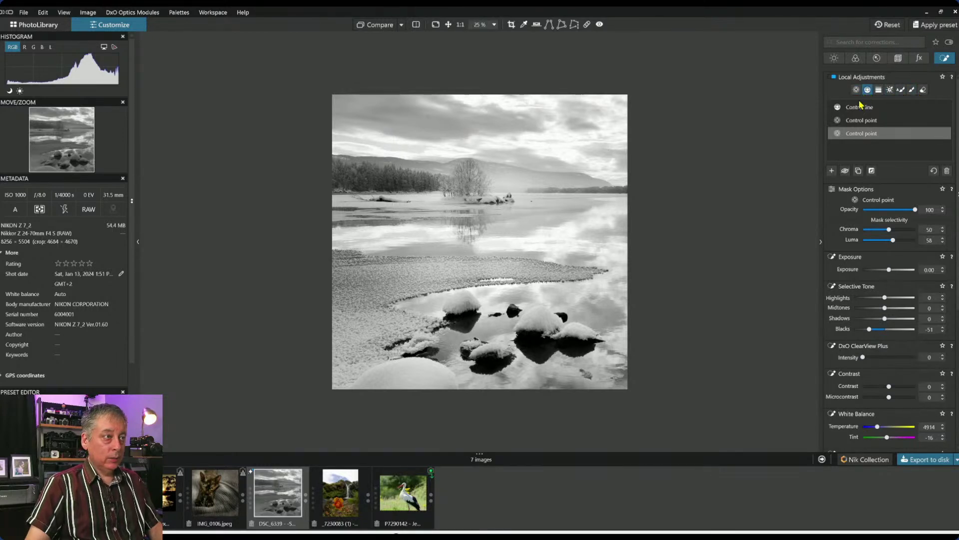
click(856, 90)
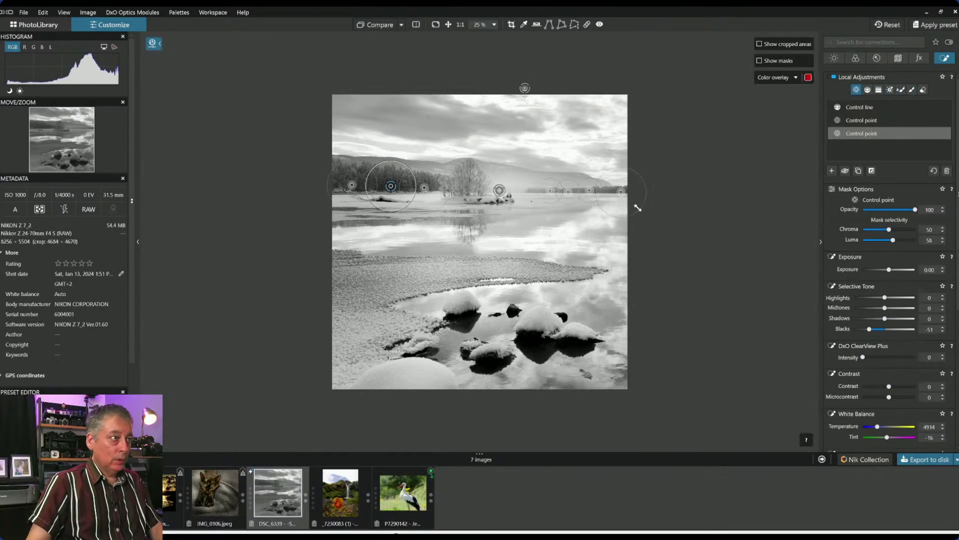
Reduce the Highlights of the sky's Control line to -38.
click(525, 89)
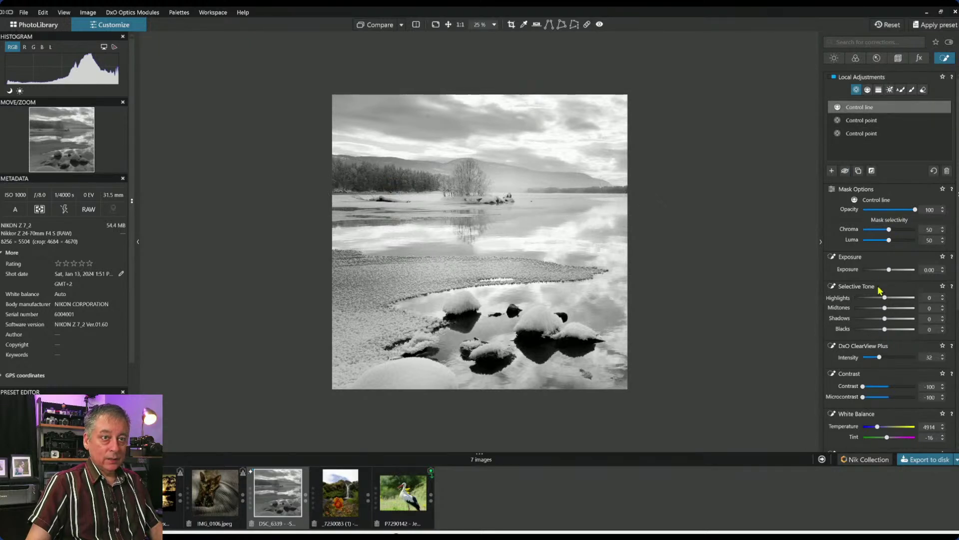
mouse_move(884, 297)
mouse_down()
mouse_move(866, 298)
mouse_move(875, 301)
mouse_up()
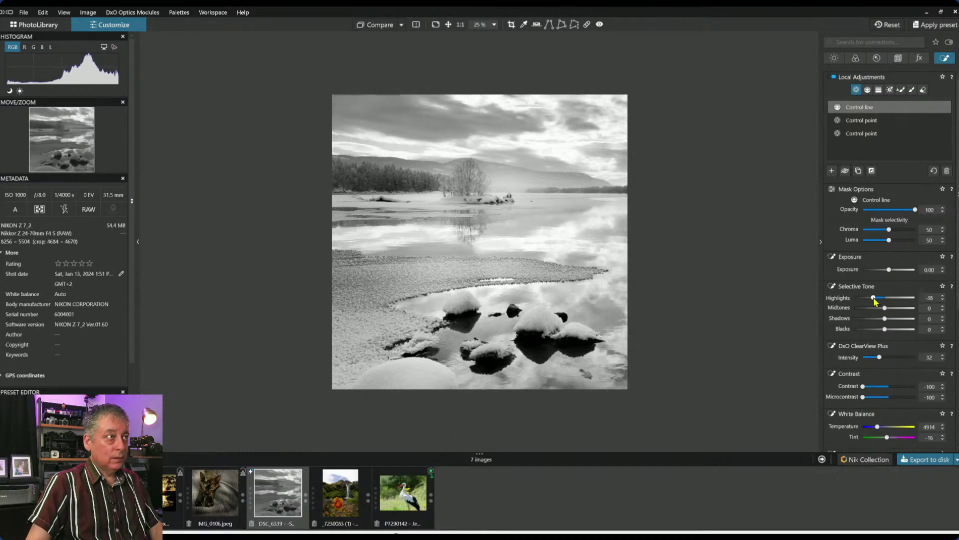
Clone out a spot in the dark cloud in the sky's upper left part.
click(587, 24)
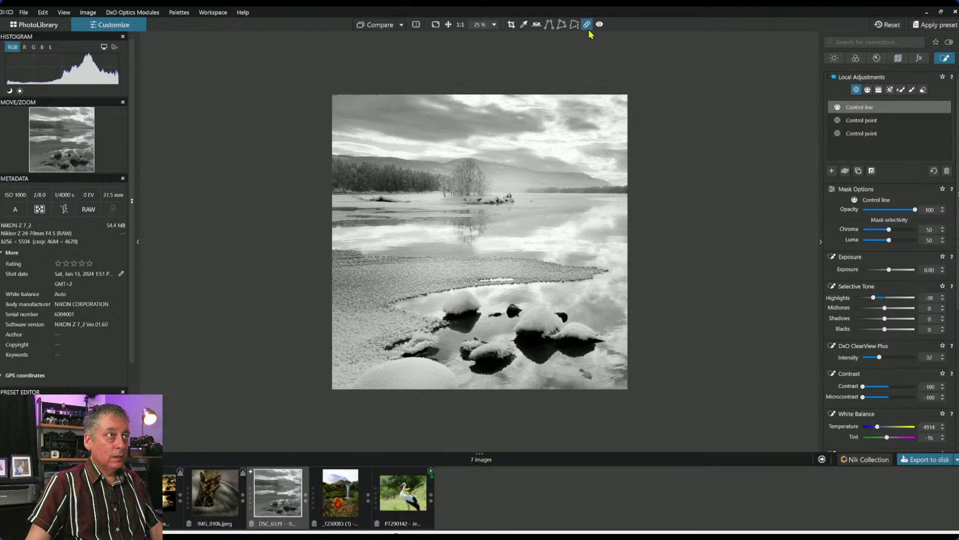
click(543, 79)
scroll(426, 115, up, 2)
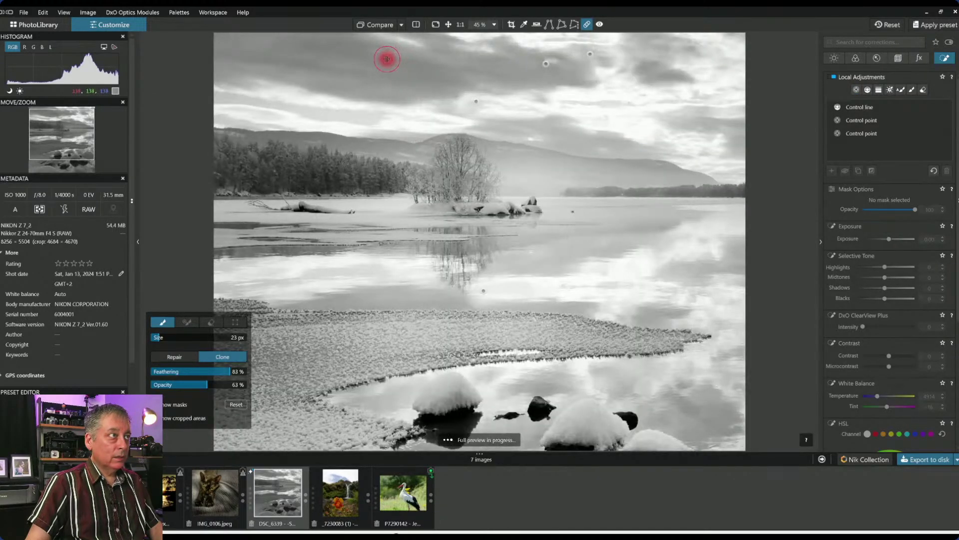
scroll(387, 59, up, 1)
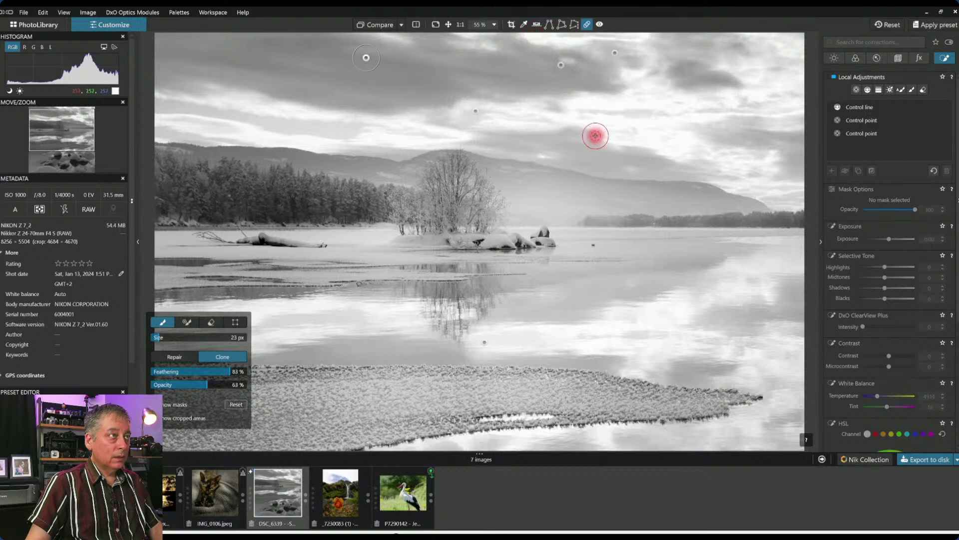
scroll(596, 135, down, 4)
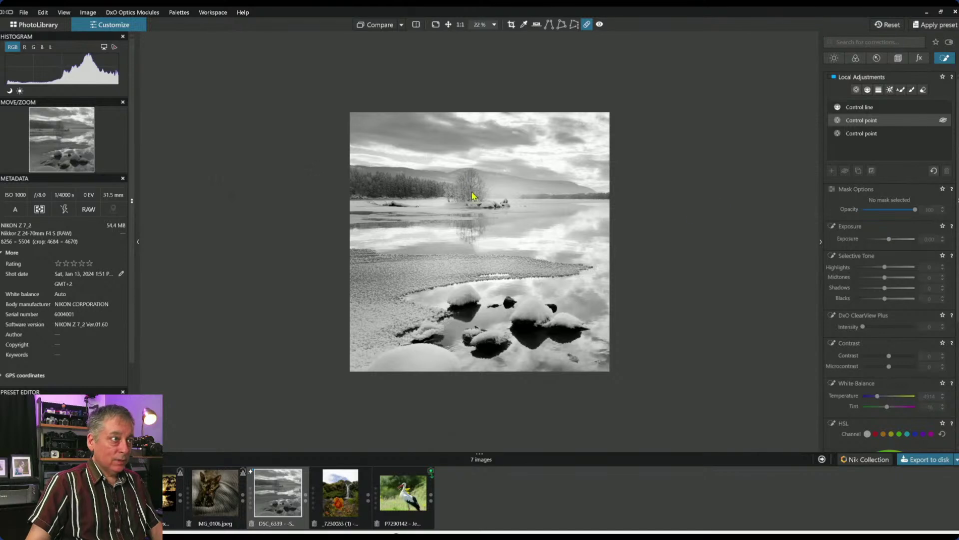
Subtract a Control line over the snowy foreground from the island's Control point mask, and set the mask's Luma selectivity to 71.
click(496, 196)
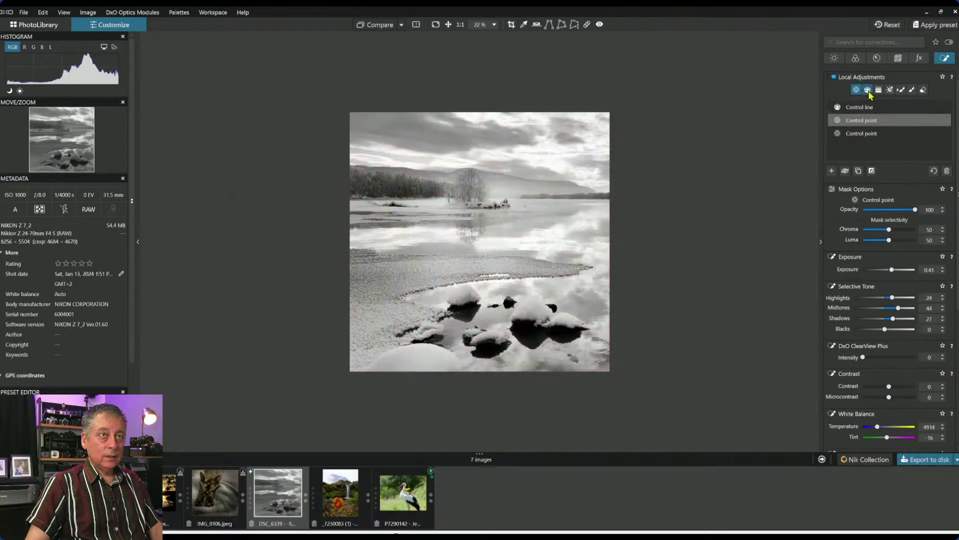
click(868, 90)
drag(417, 346, 420, 248)
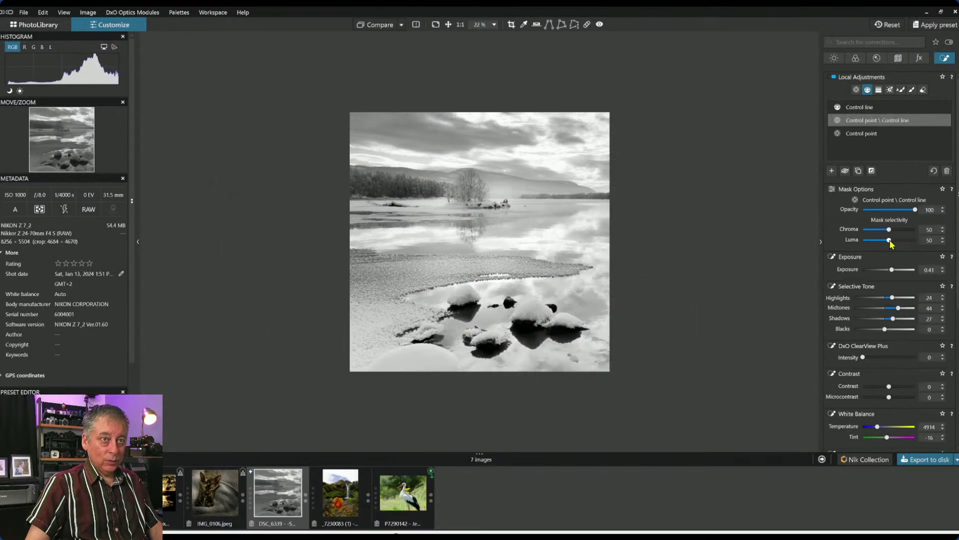
drag(890, 242, 901, 242)
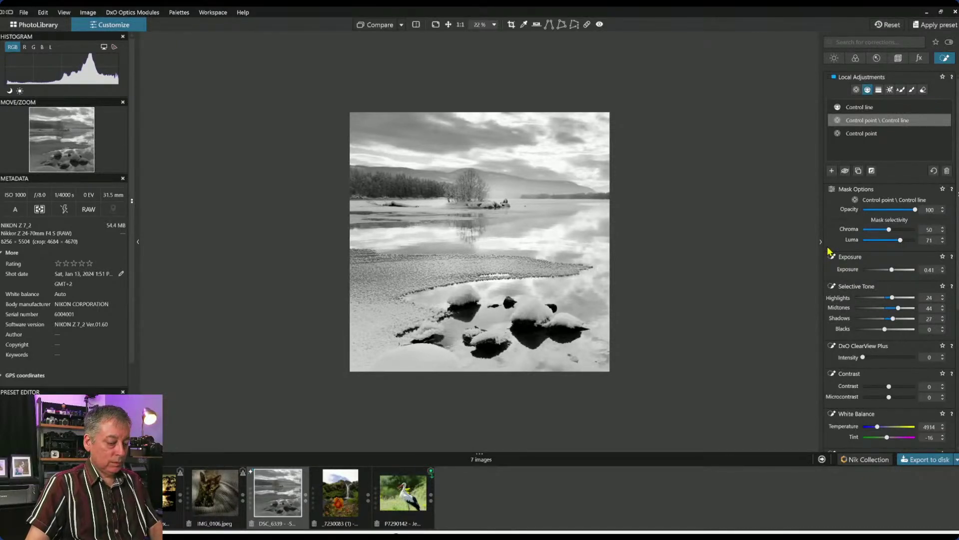
Add a separate Control line from the foreground snow up to the middle of the lake, with Luma selectivity 85 and Highlights 23.
click(831, 171)
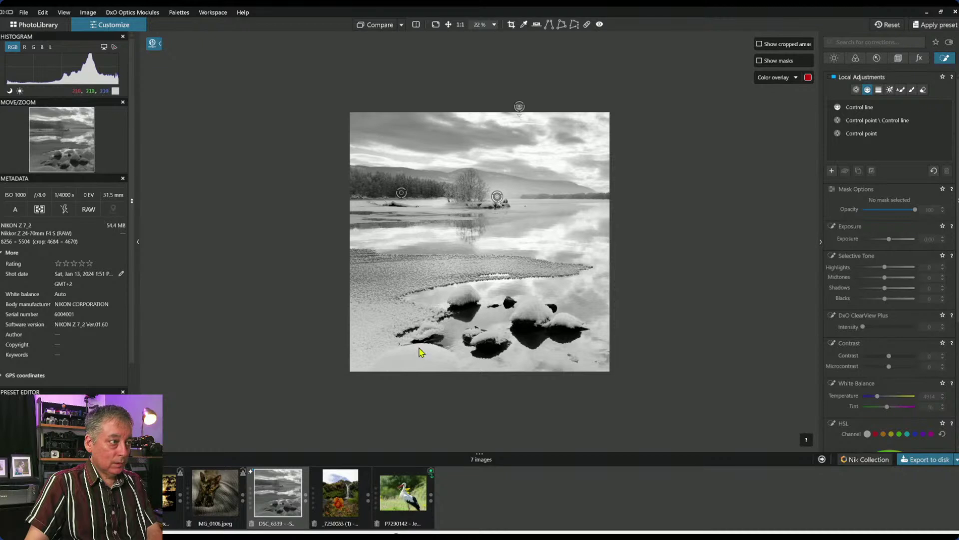
drag(418, 348, 424, 236)
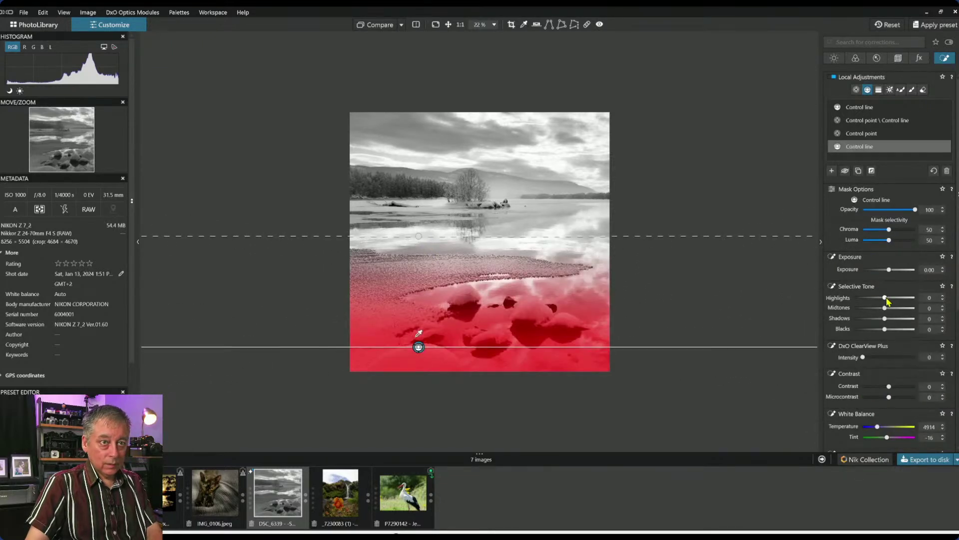
drag(889, 241, 897, 242)
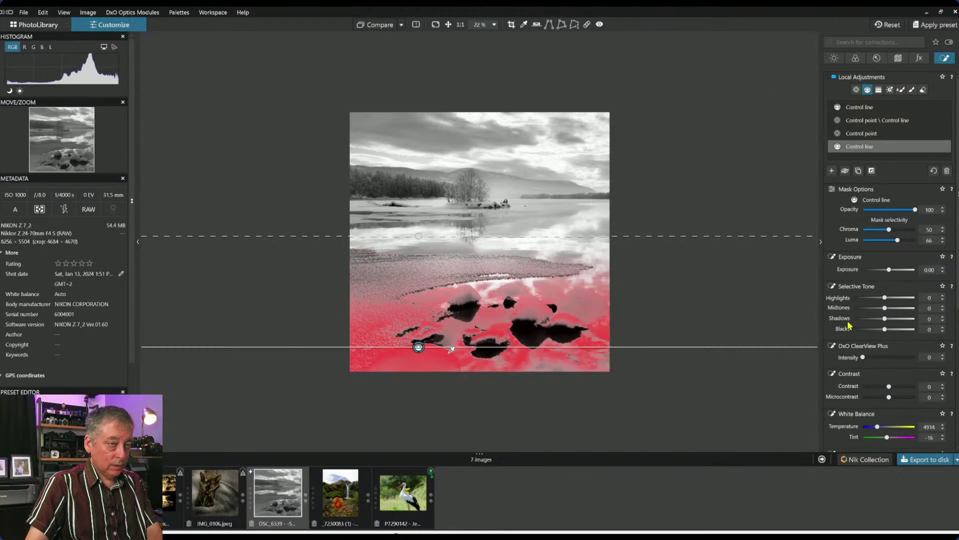
mouse_move(885, 297)
mouse_down()
mouse_move(906, 298)
mouse_move(894, 299)
mouse_up()
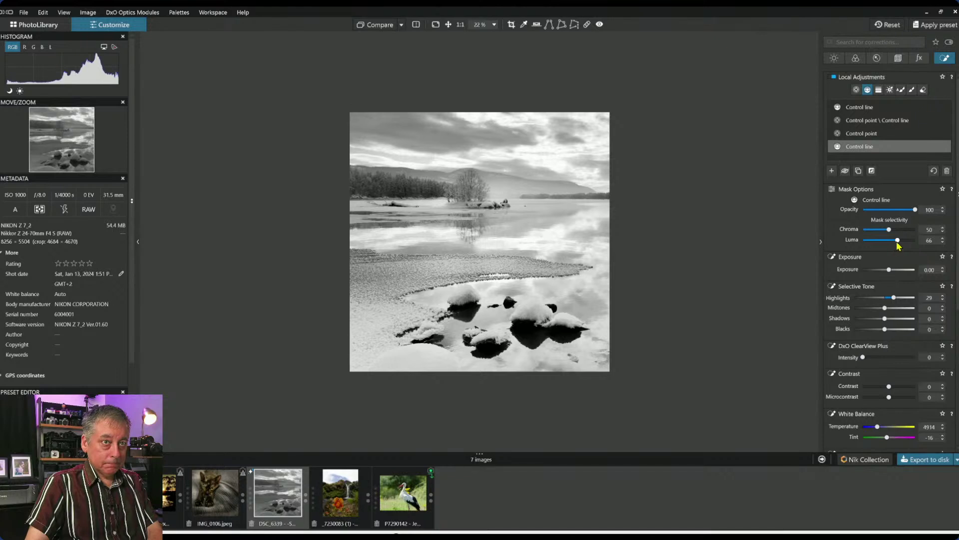
drag(897, 240, 908, 243)
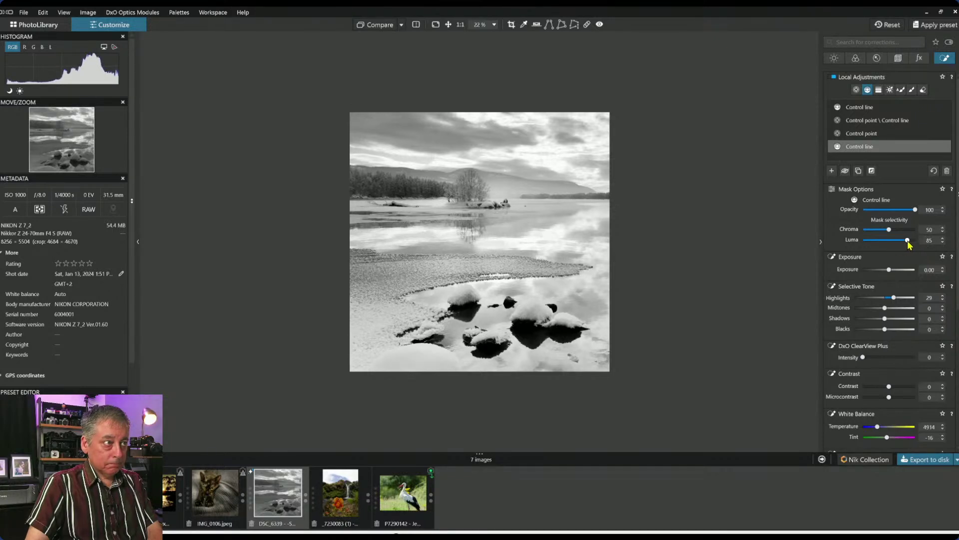
drag(894, 298, 892, 299)
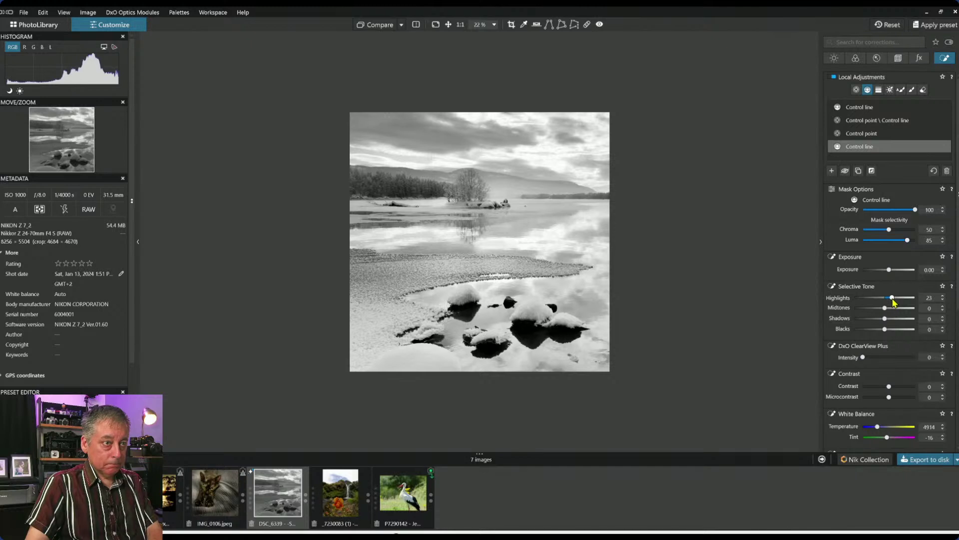
Move the foreground Control line slightly upward to the level of the snowy rocks and finish the local adjustments.
mouse_move(467, 297)
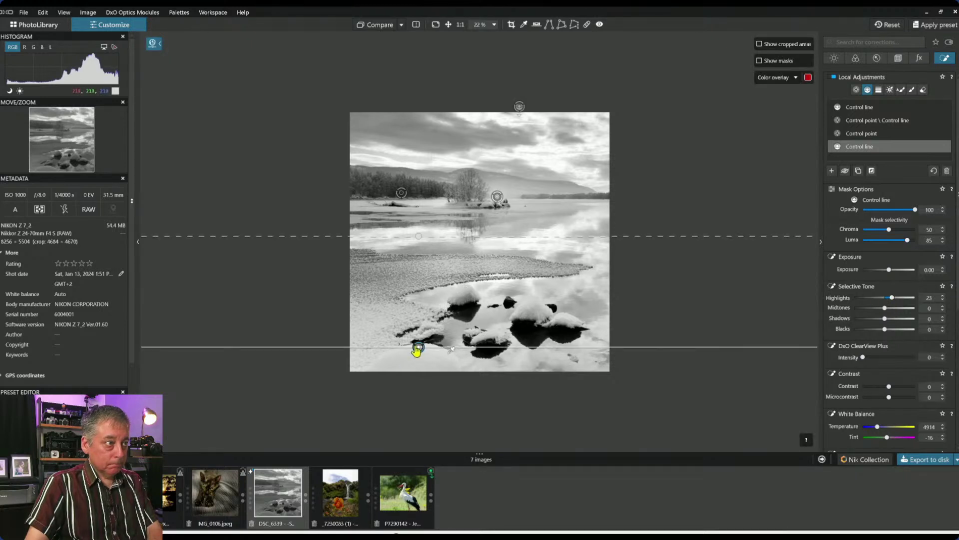
drag(417, 349, 419, 328)
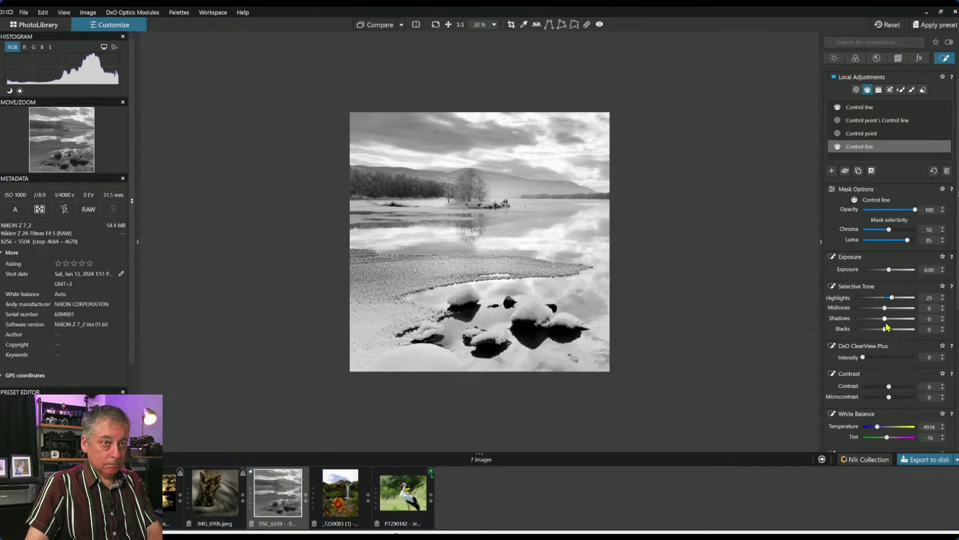
mouse_move(884, 320)
mouse_down()
mouse_move(897, 323)
mouse_move(885, 322)
mouse_up()
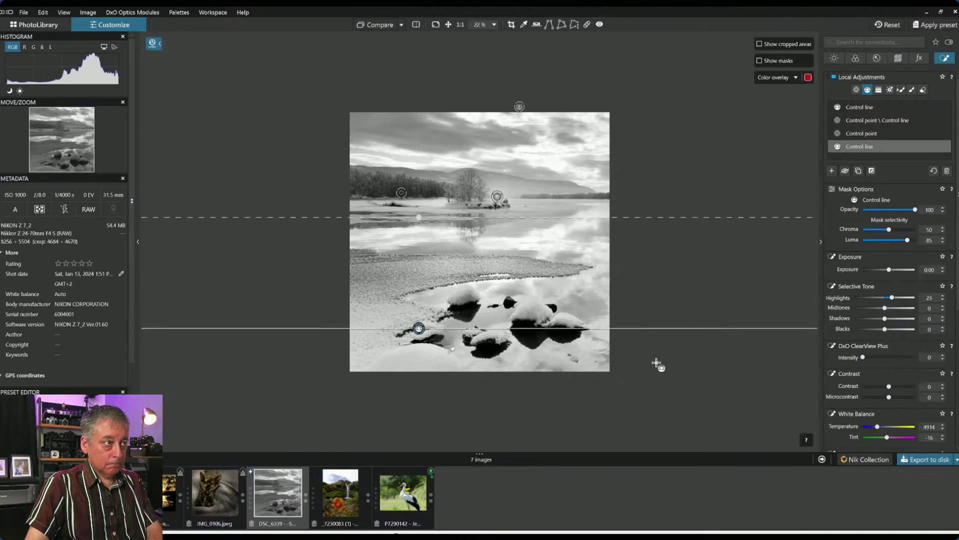
scroll(657, 365, down, 1)
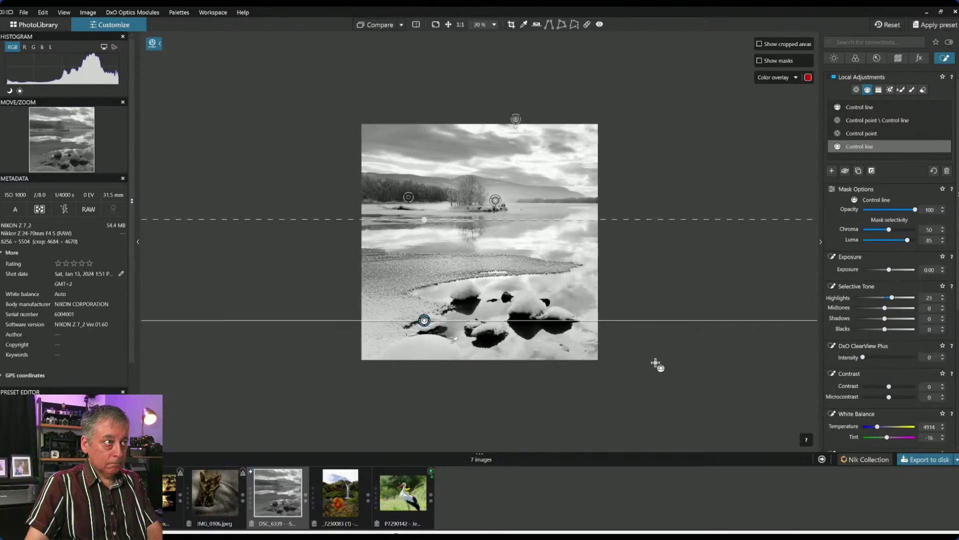
key(Escape)
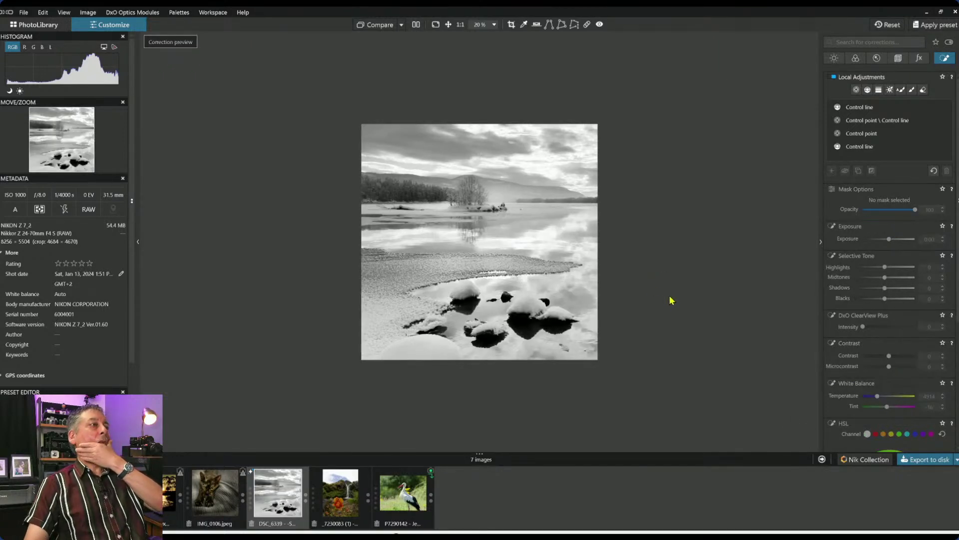
scroll(670, 298, up, 1)
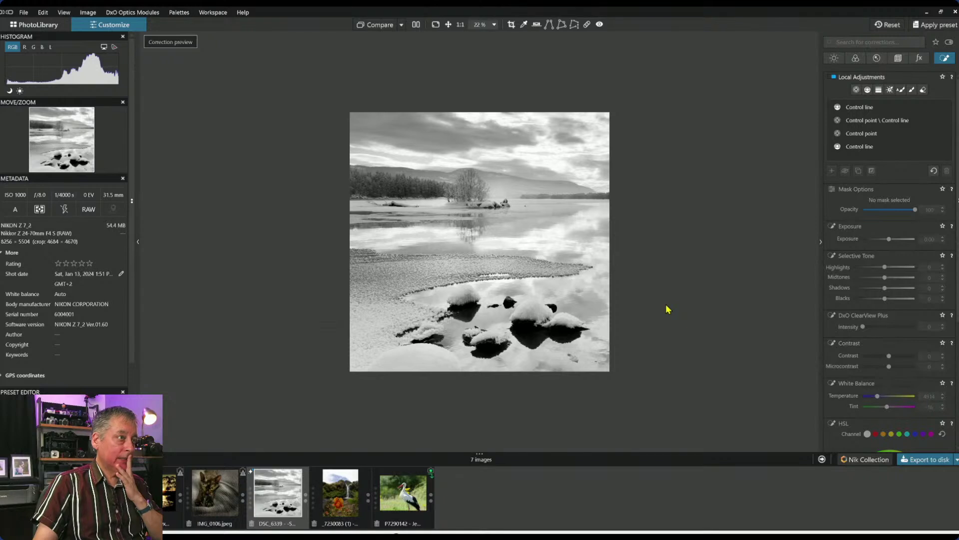
Extend the forest Control point mask with a smaller point on the bare tree on the island.
click(835, 133)
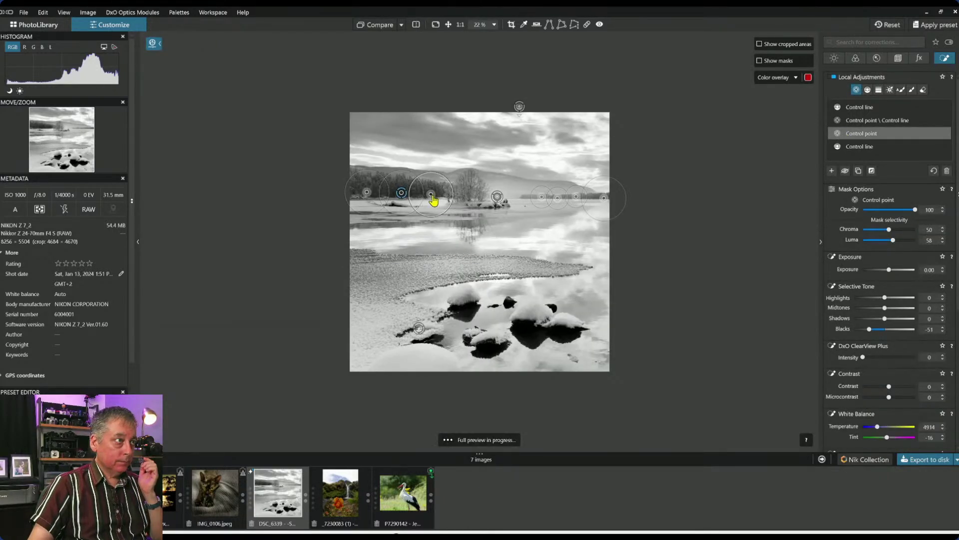
click(469, 195)
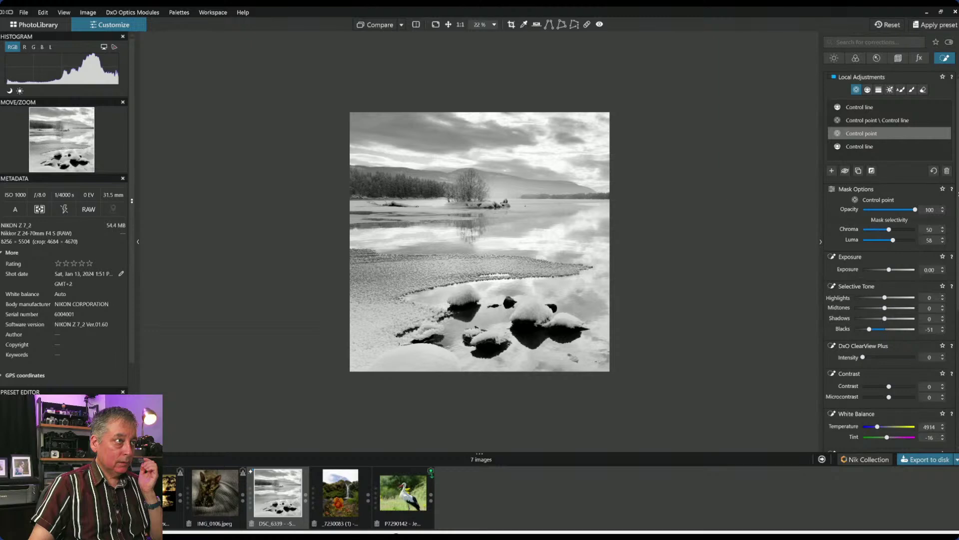
scroll(758, 324, up, 1)
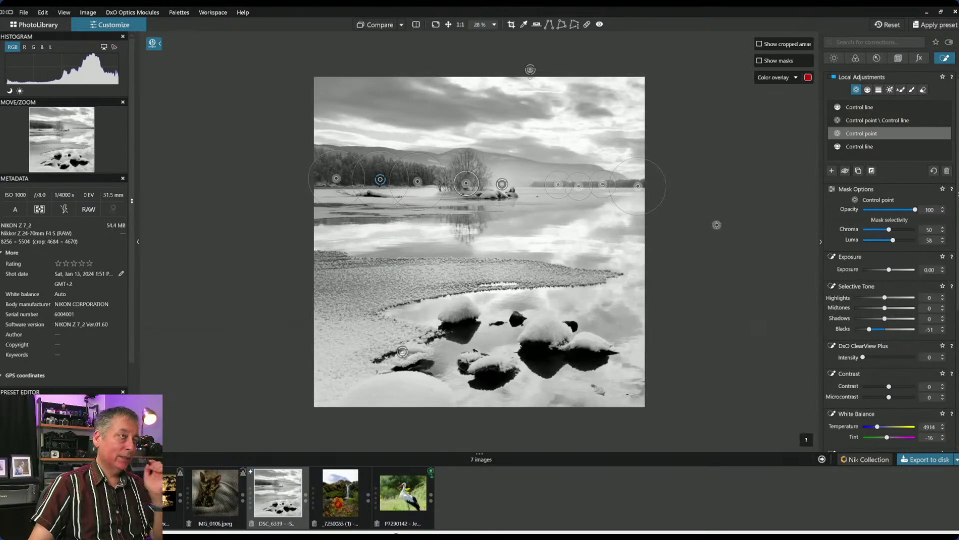
click(714, 200)
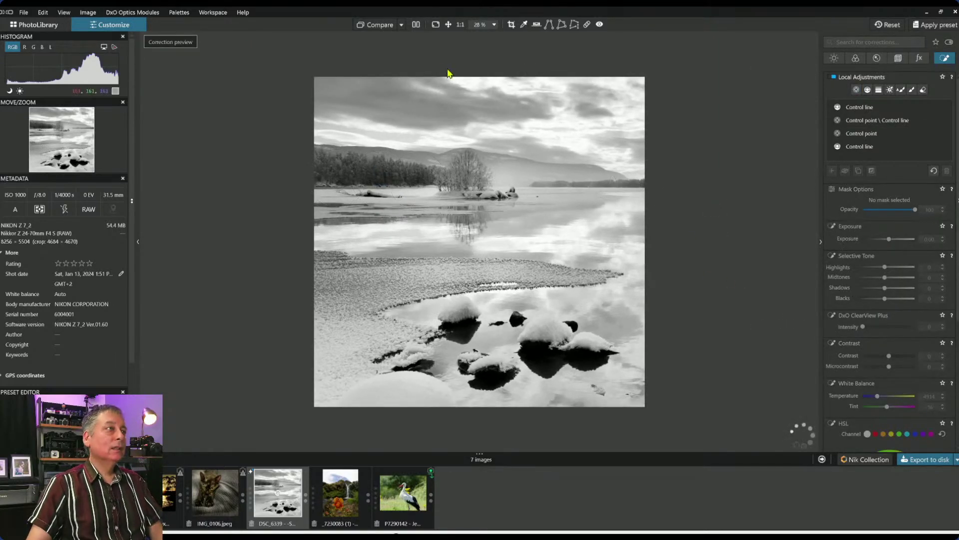
Compare the edited photo with the uncorrected original, hiding the side palettes and showing both versions side by side.
click(391, 28)
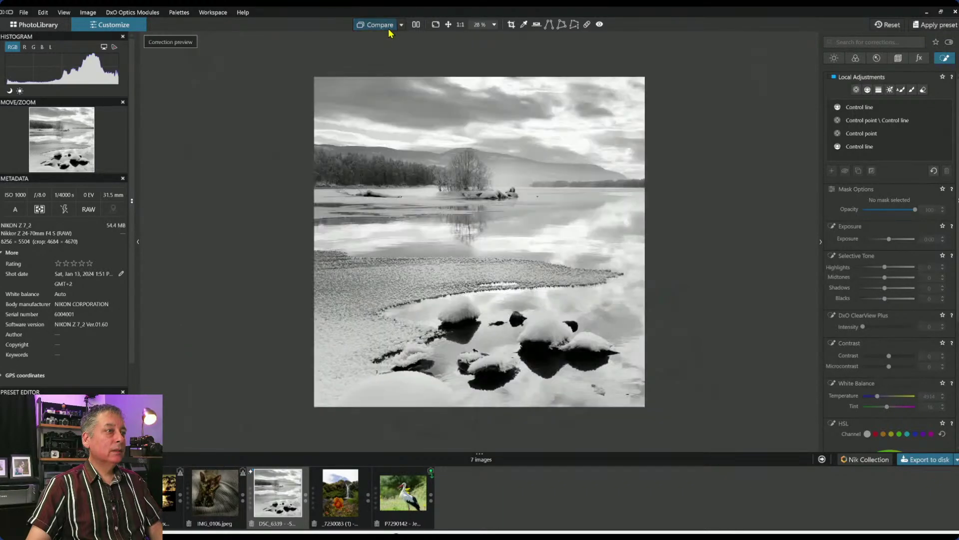
click(389, 31)
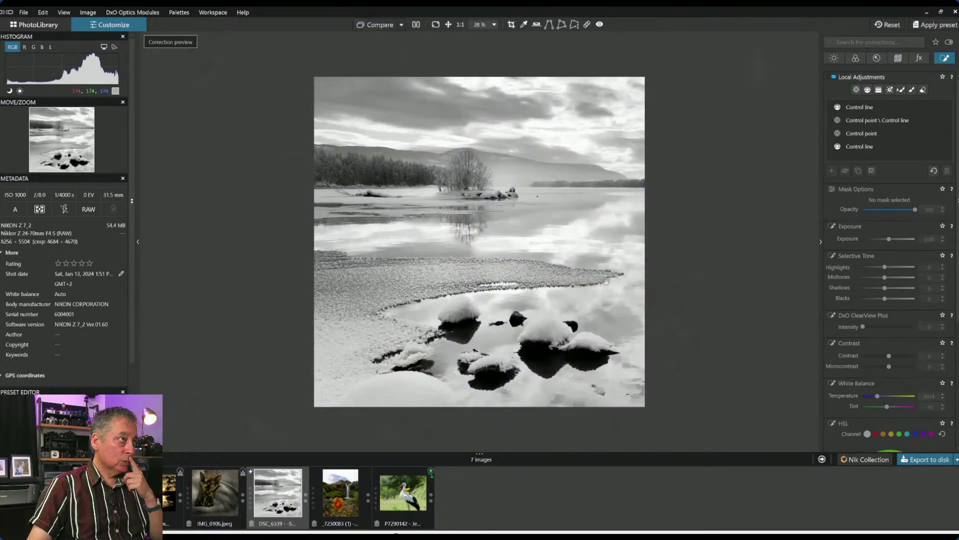
scroll(632, 322, up, 1)
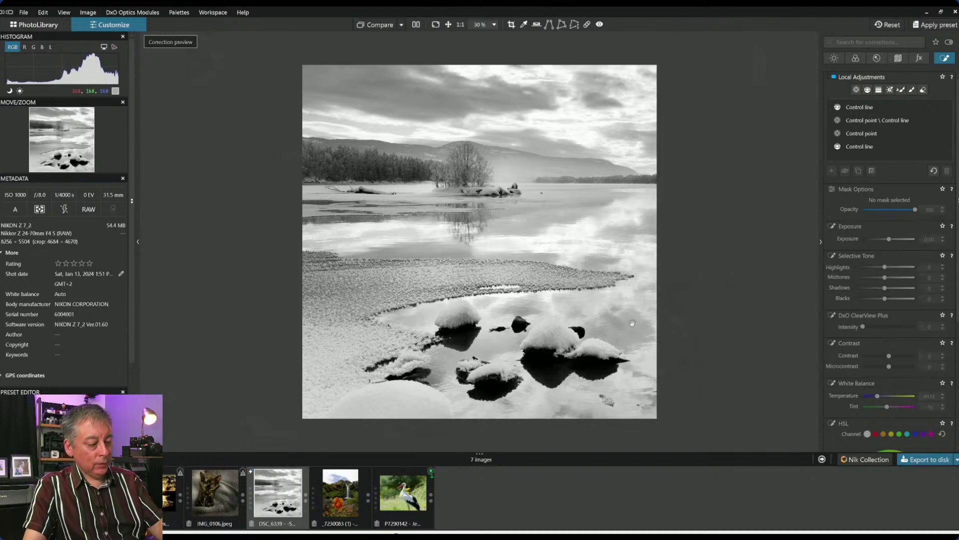
key(Tab)
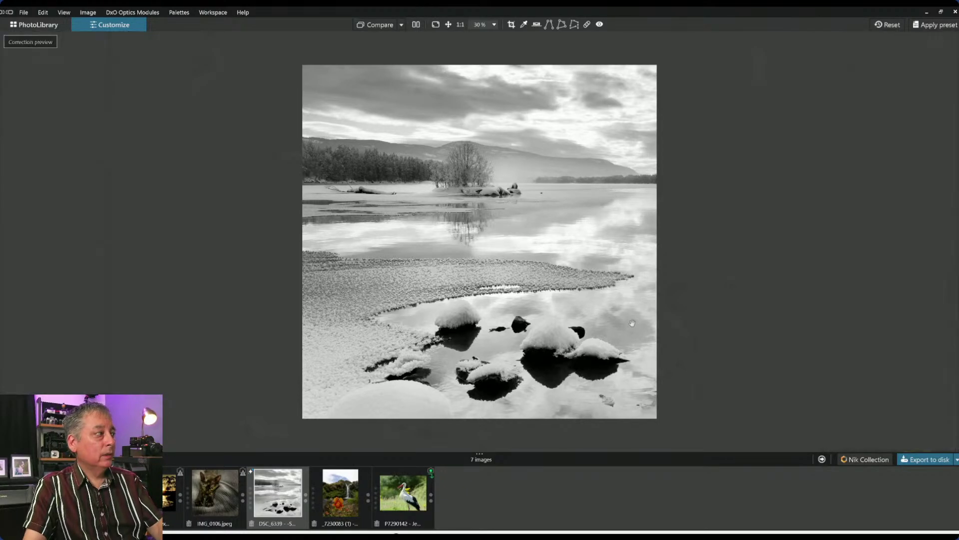
click(416, 25)
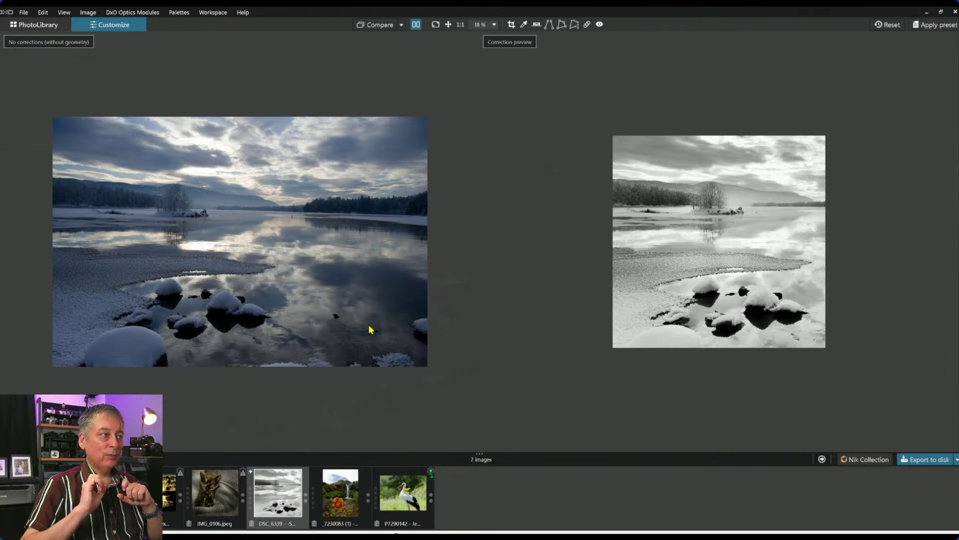
Return to the single view with the correction palettes, resize the control point over the island's snowy rocks, and close the local adjustments.
click(416, 25)
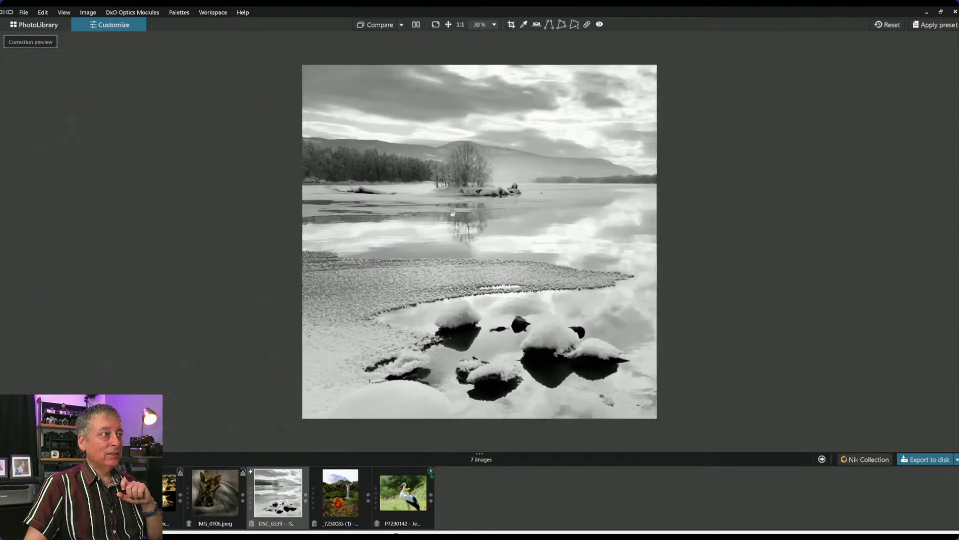
click(957, 242)
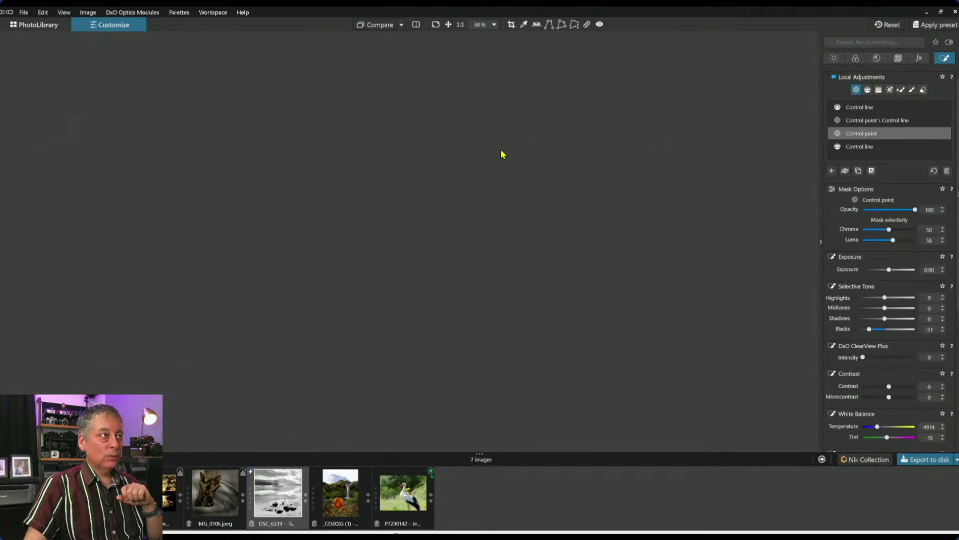
click(434, 181)
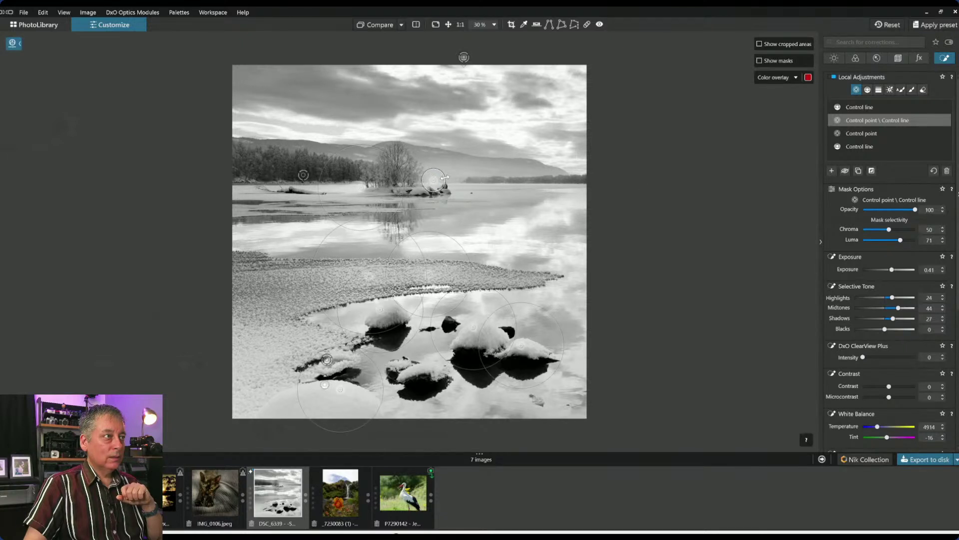
drag(445, 178, 444, 177)
drag(394, 214, 388, 207)
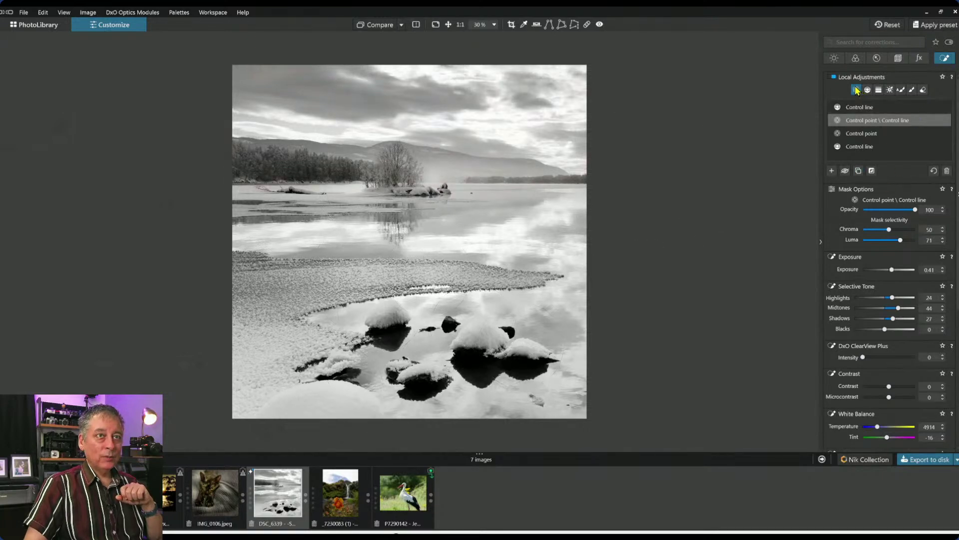
click(857, 91)
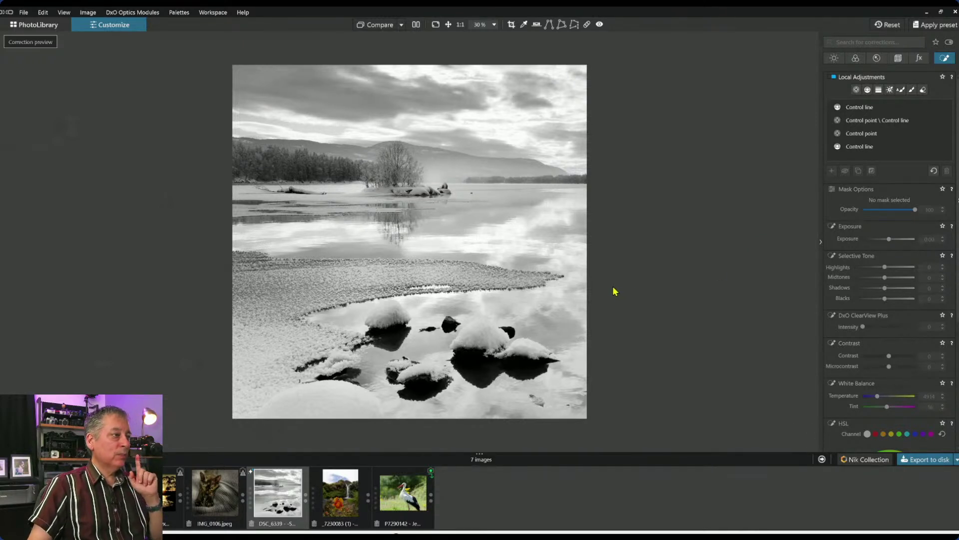
Shorten the sky Control line's gradient so its dashed limit lies just inside the upper edge of the photo, and close the local adjustments.
key(ctrl+0)
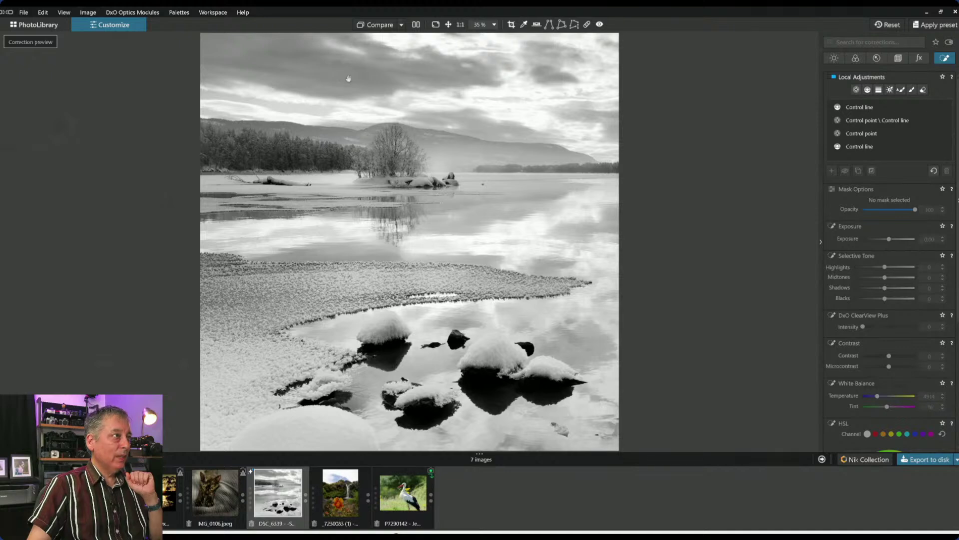
click(859, 122)
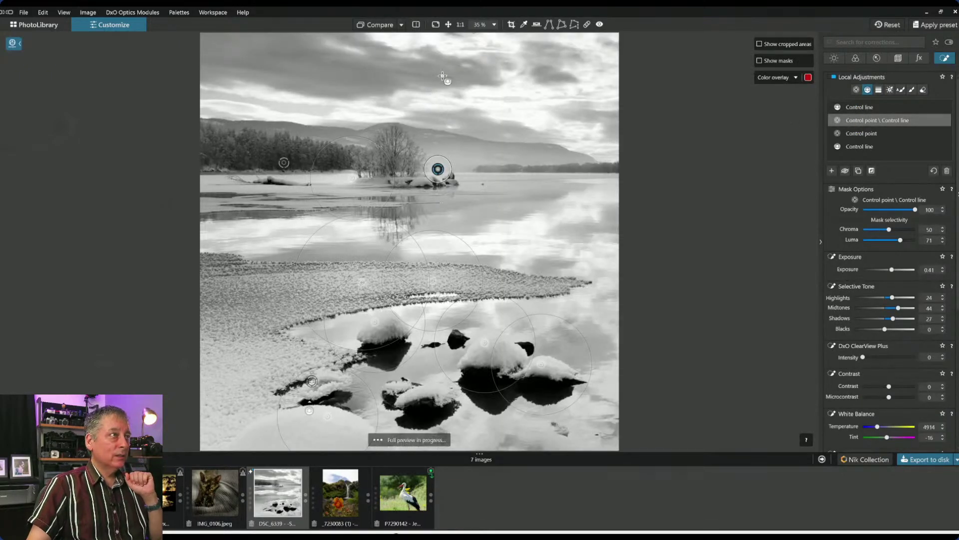
scroll(442, 100, down, 1)
click(460, 71)
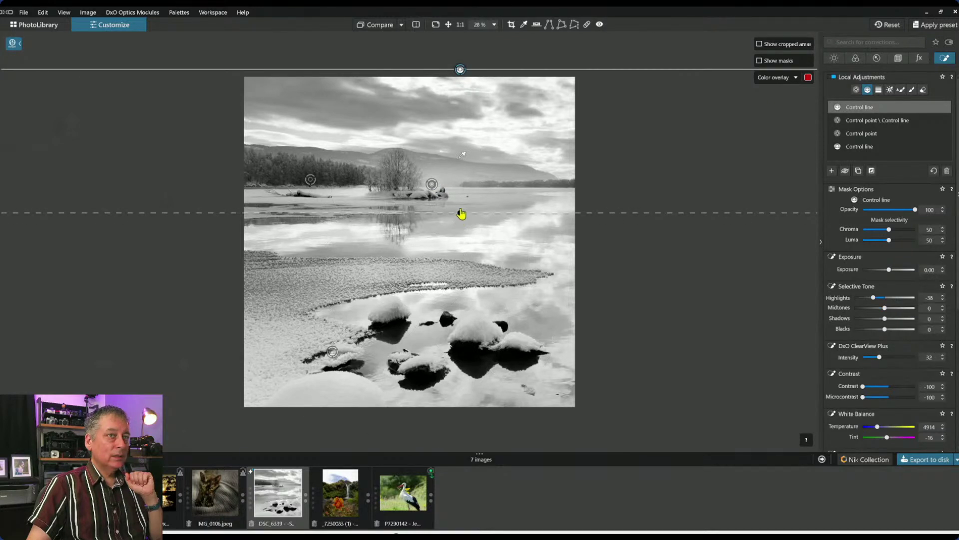
drag(460, 213, 460, 103)
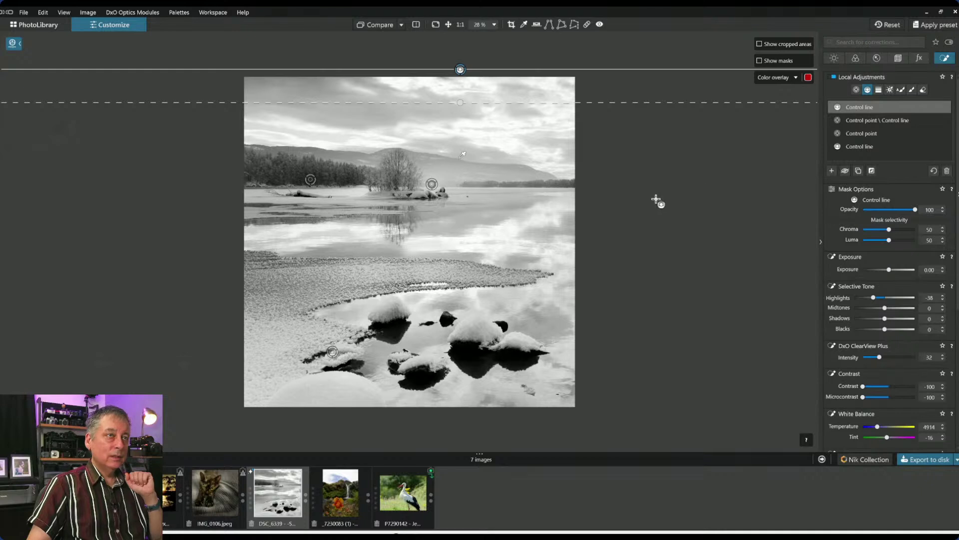
click(864, 105)
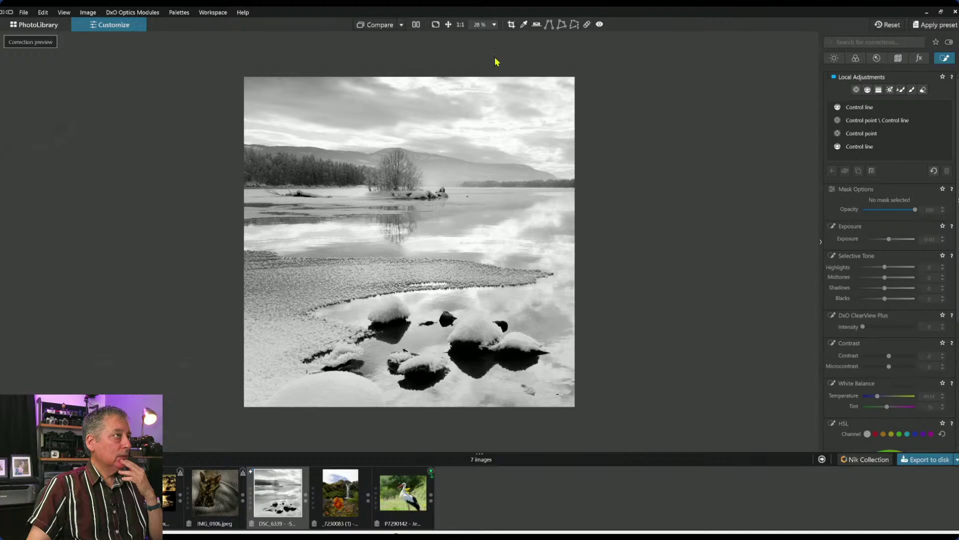
Compare the edited photo side by side with the uncorrected original, and return to the single view with the correction palettes.
click(417, 25)
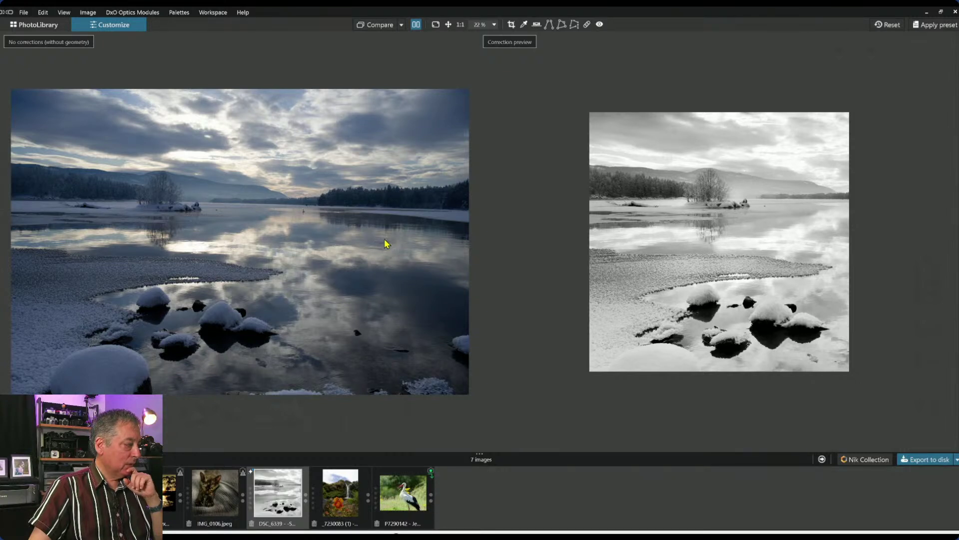
click(416, 25)
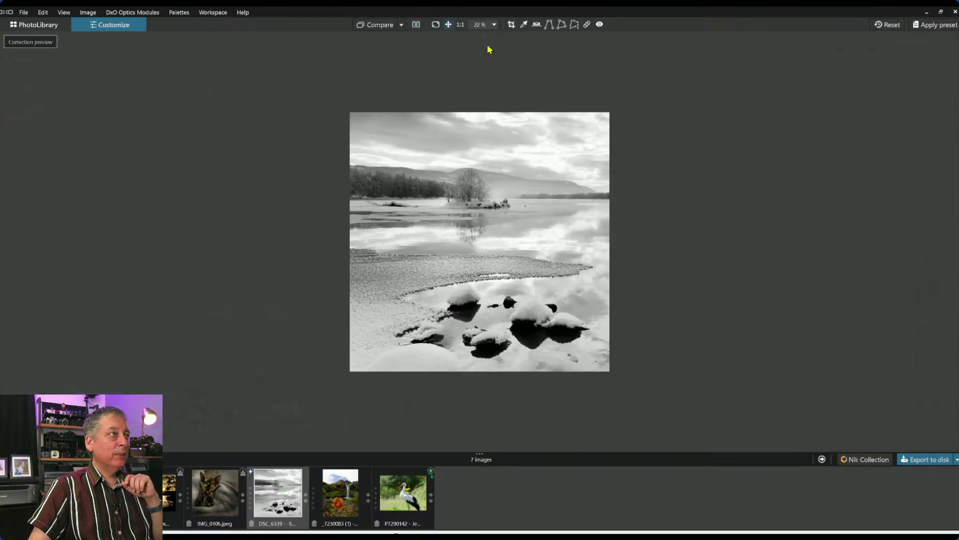
click(956, 239)
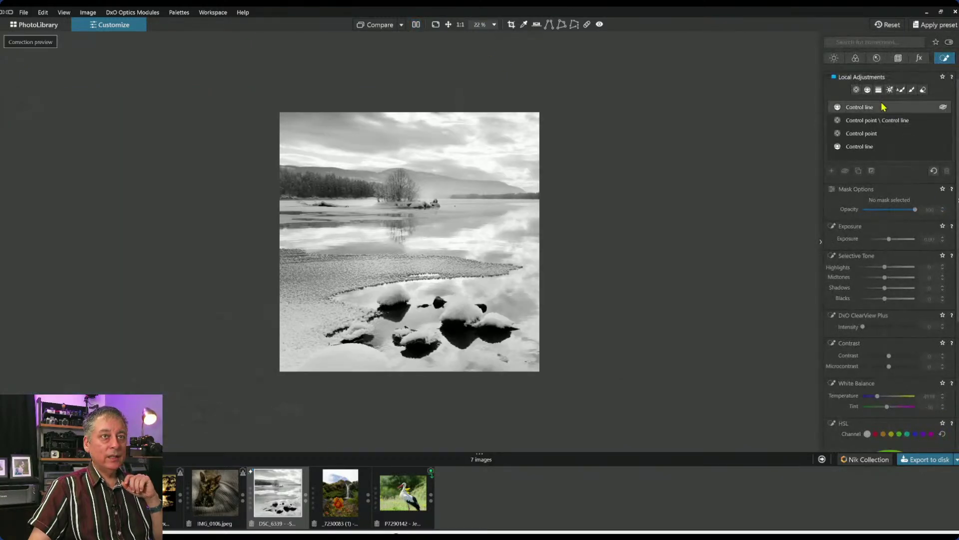
Move the sky Control line's sampling picker onto the bright clouds above the distant hills, and close the local adjustments.
click(881, 120)
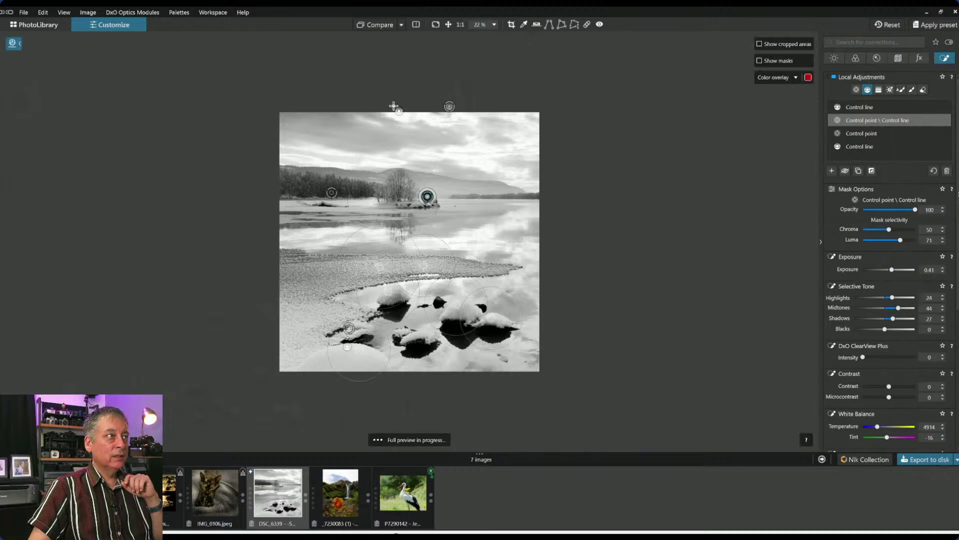
click(449, 109)
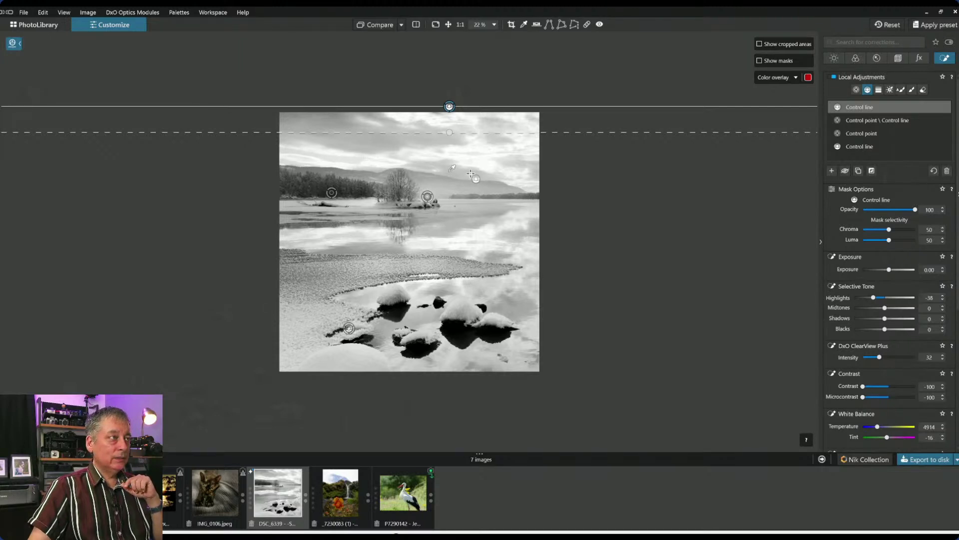
drag(458, 169, 430, 144)
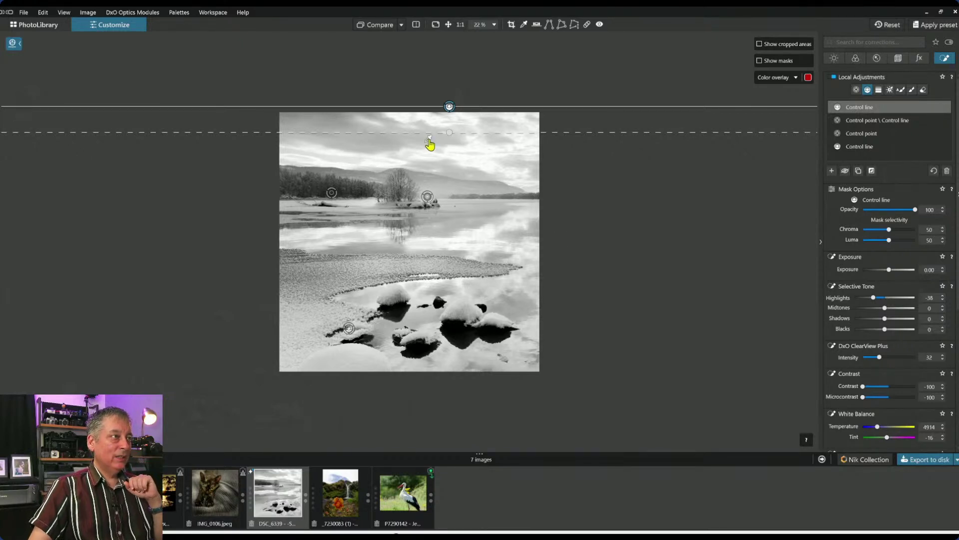
drag(428, 142, 476, 166)
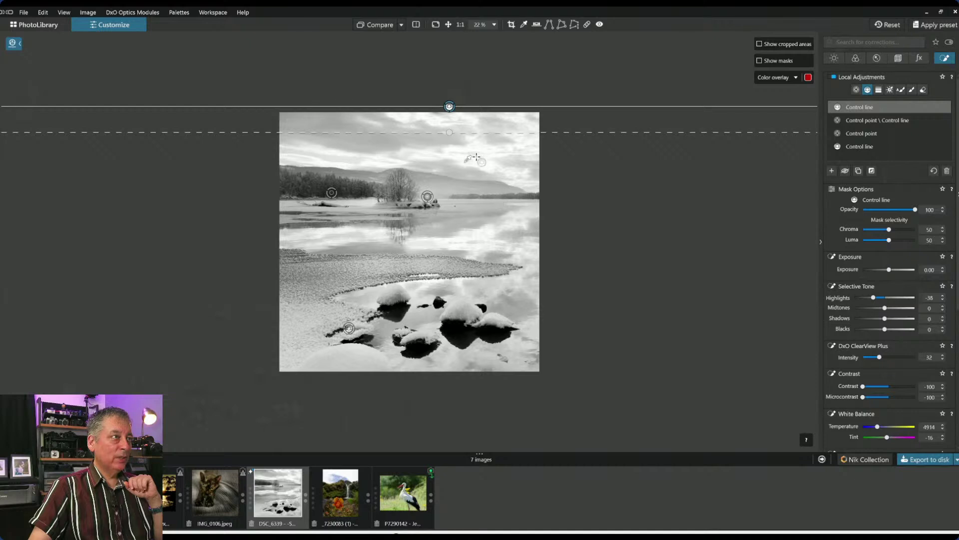
key(Escape)
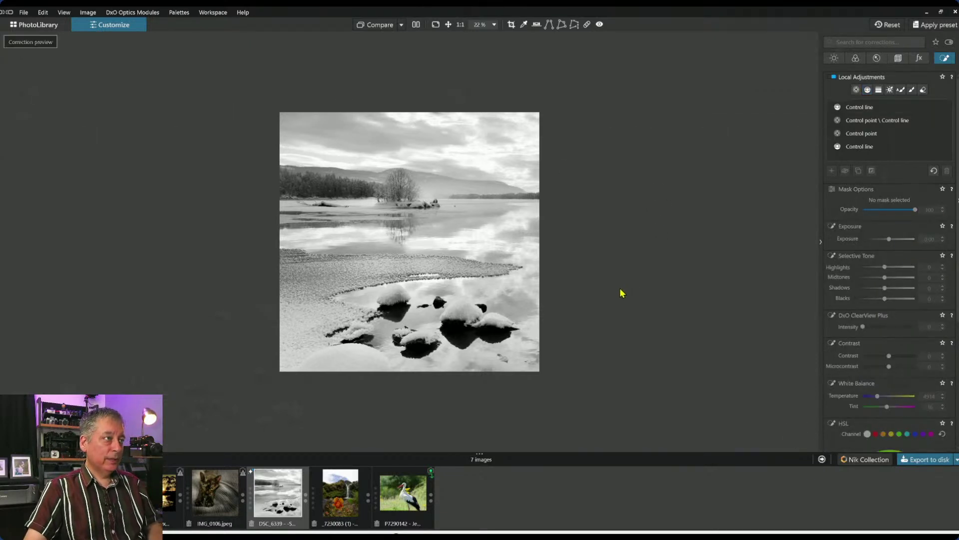
Check the clone corrections in the sky of the snowy lake photo with the Retouch tool.
scroll(577, 295, up, 1)
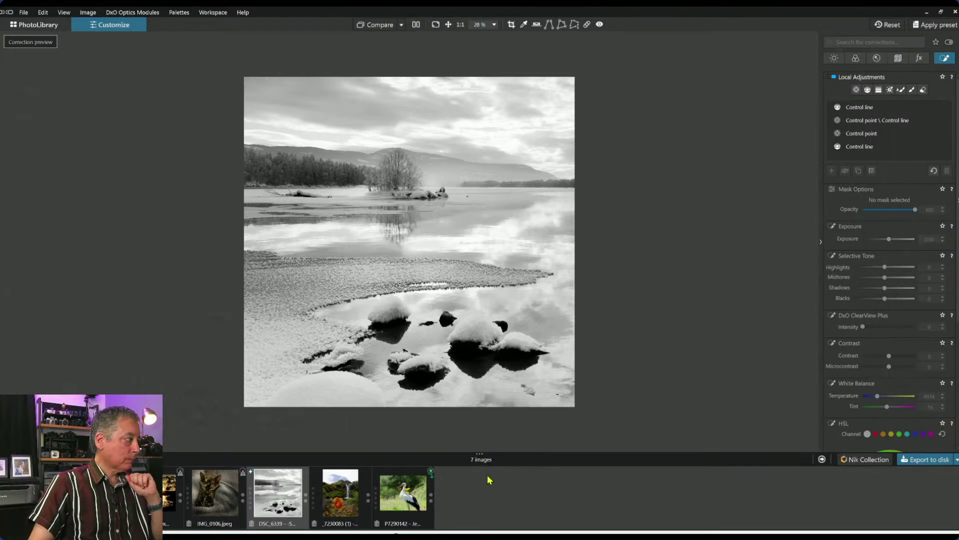
click(355, 485)
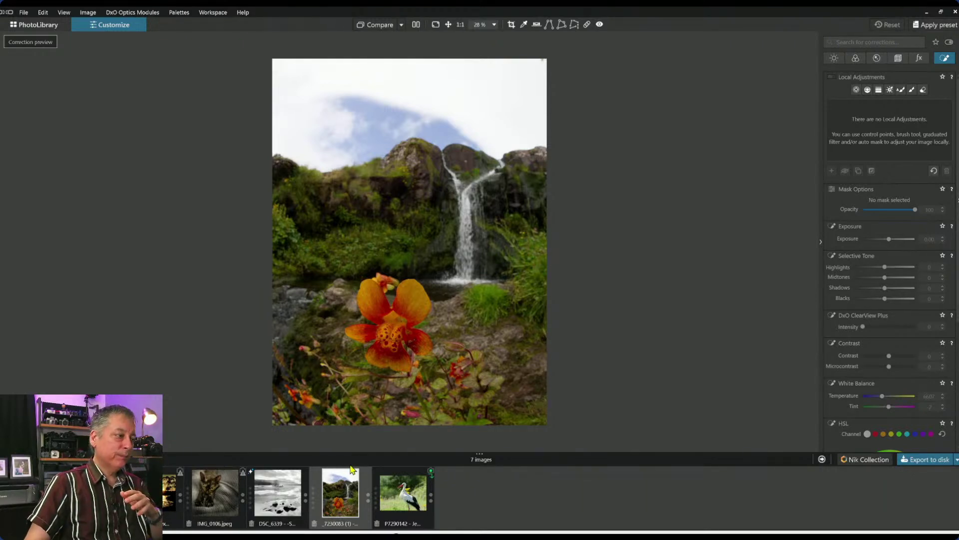
click(277, 492)
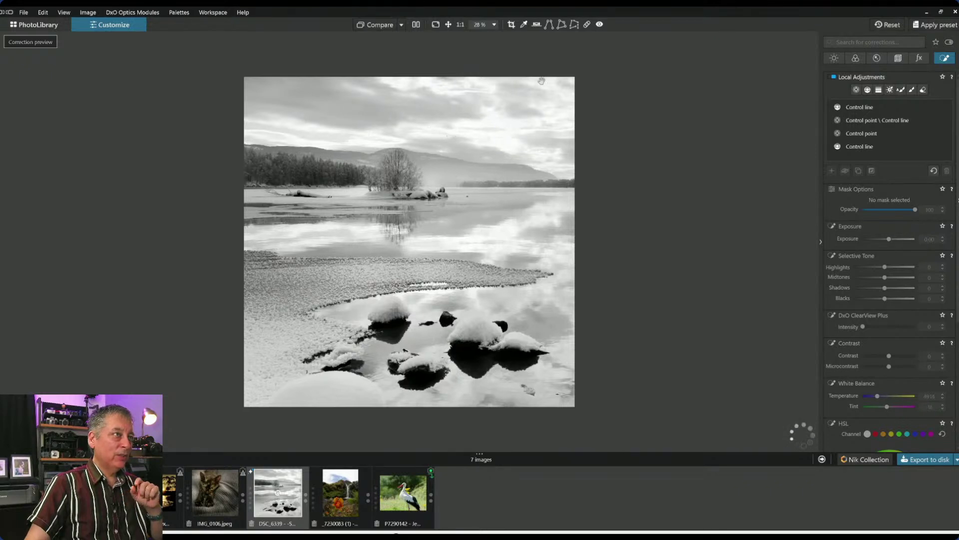
click(587, 24)
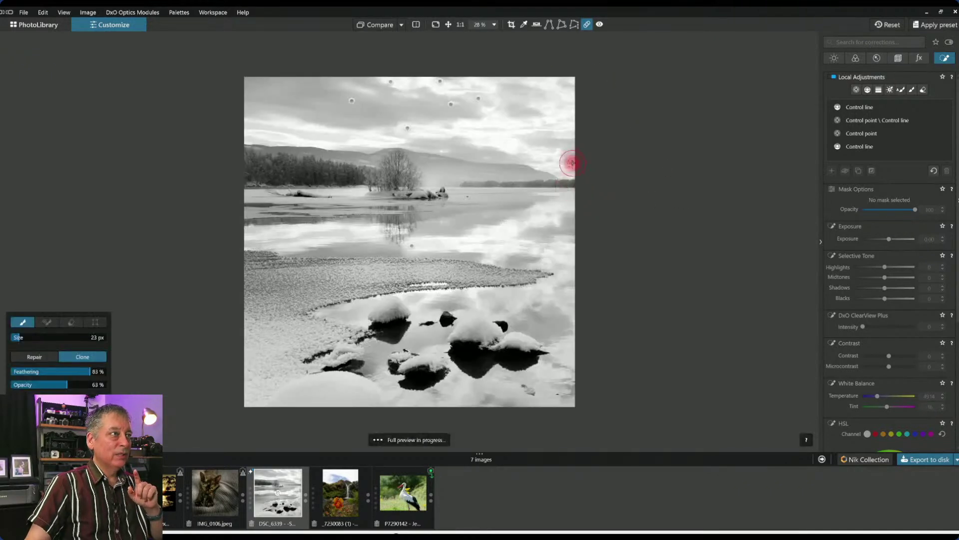
drag(489, 137, 518, 142)
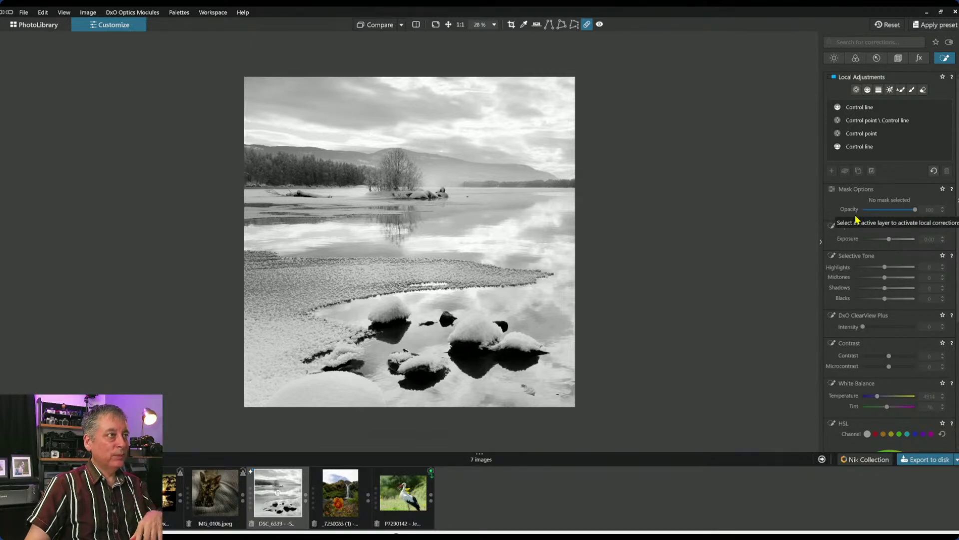
mouse_move(636, 91)
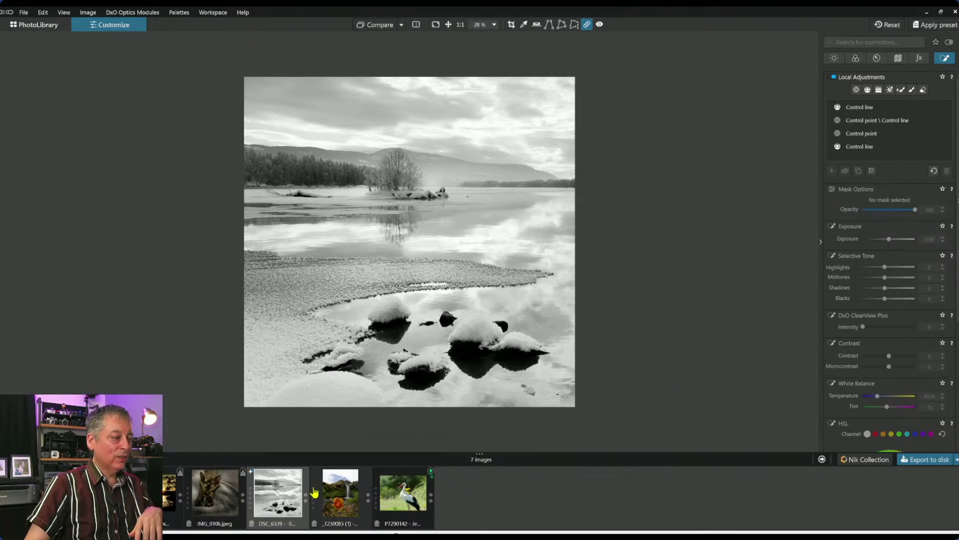
Open the waterfall photo with the orange flower and examine the flower, the waterfall and the whole frame.
click(345, 495)
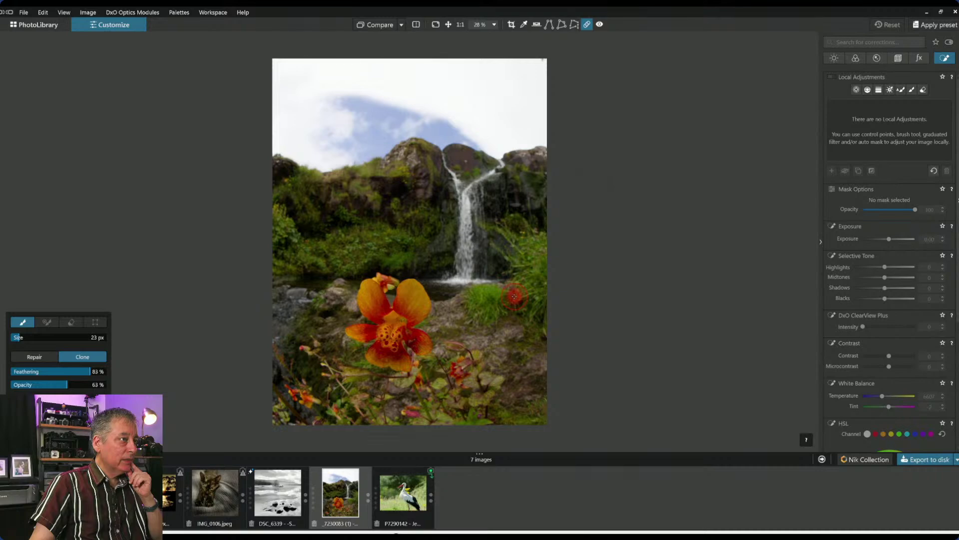
scroll(418, 338, up, 5)
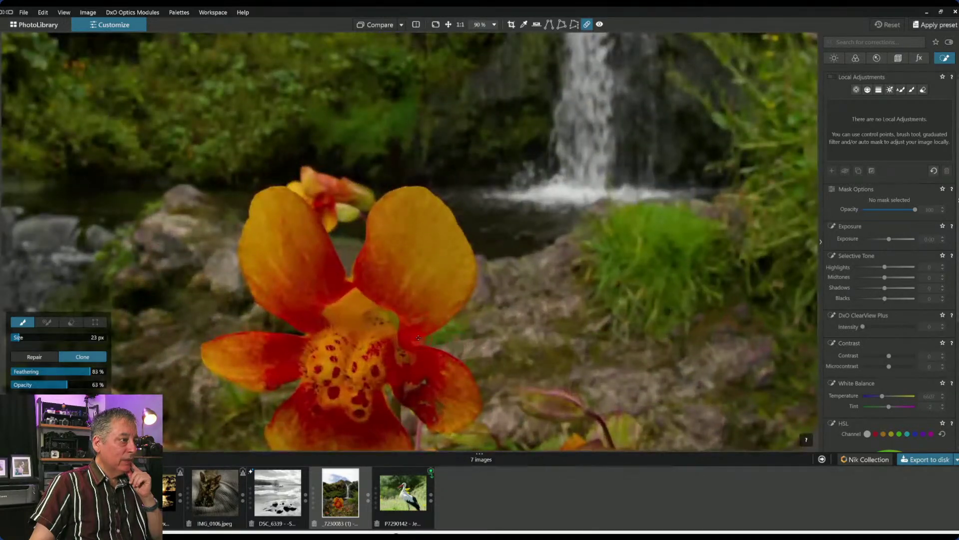
scroll(418, 337, down, 2)
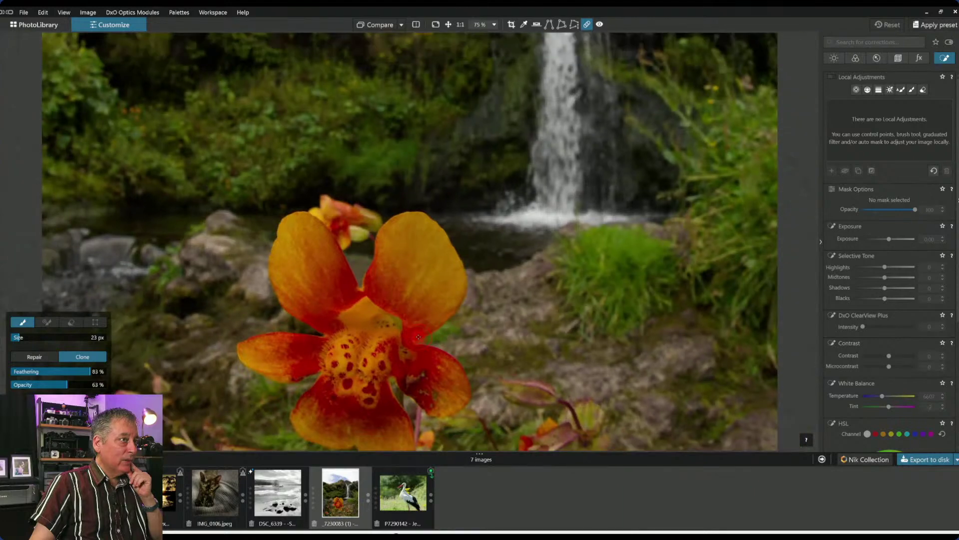
scroll(418, 337, down, 4)
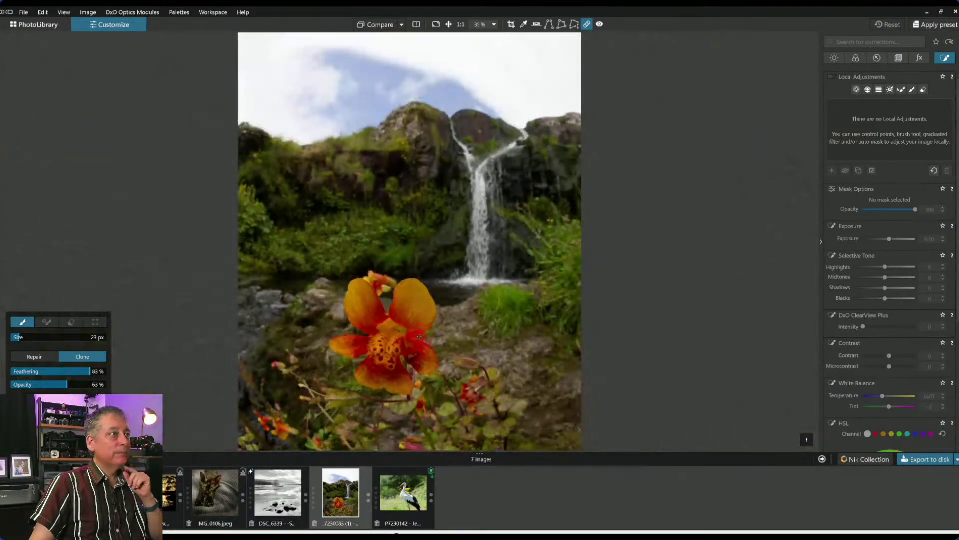
scroll(506, 107, up, 2)
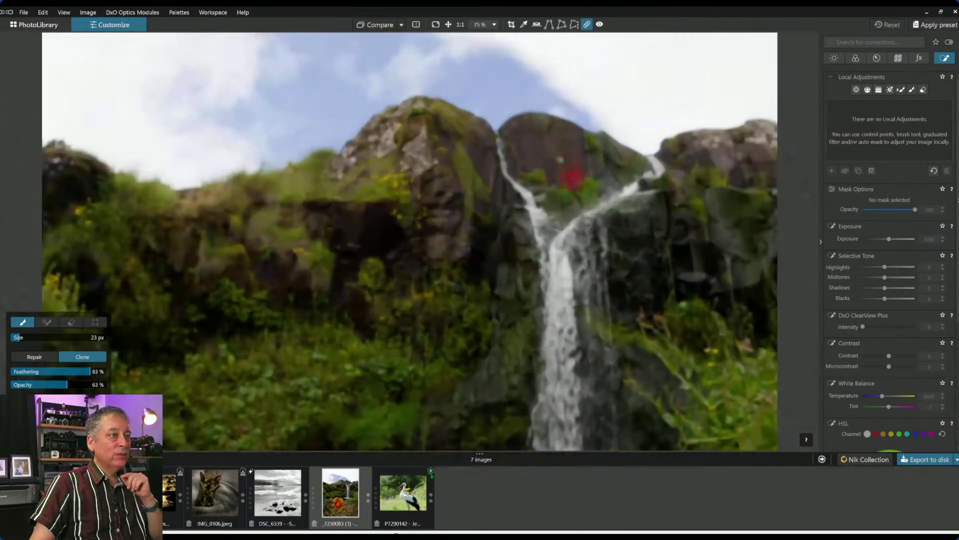
scroll(574, 177, up, 2)
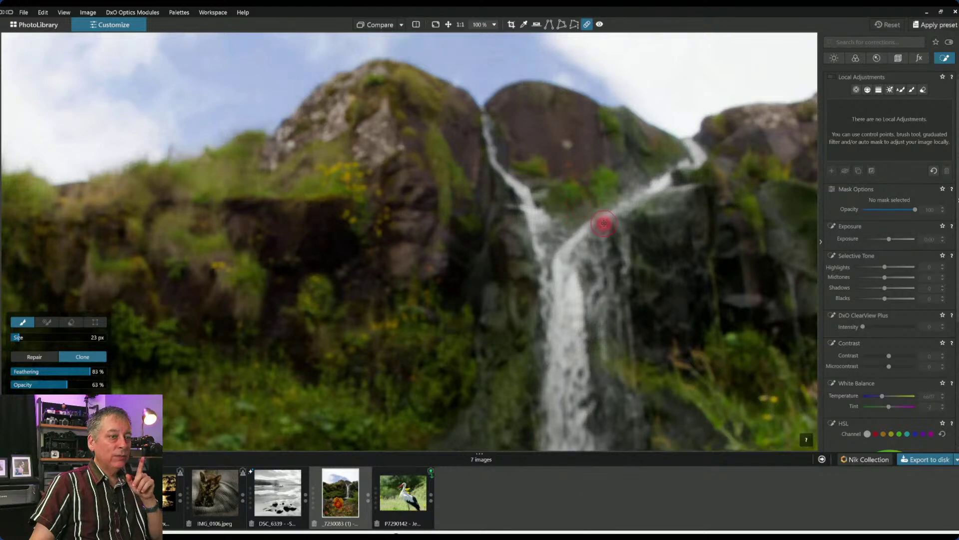
scroll(604, 223, down, 4)
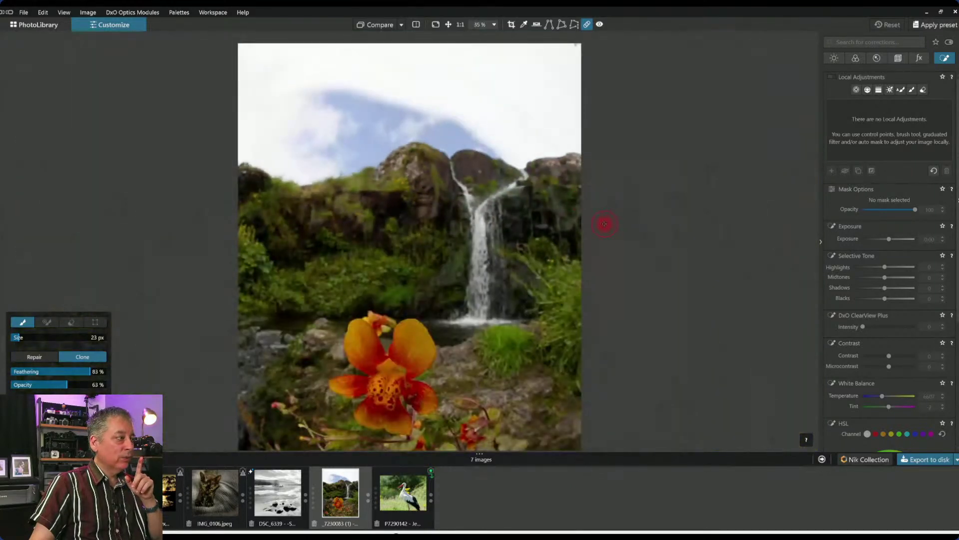
scroll(604, 223, down, 1)
scroll(604, 223, down, 1)
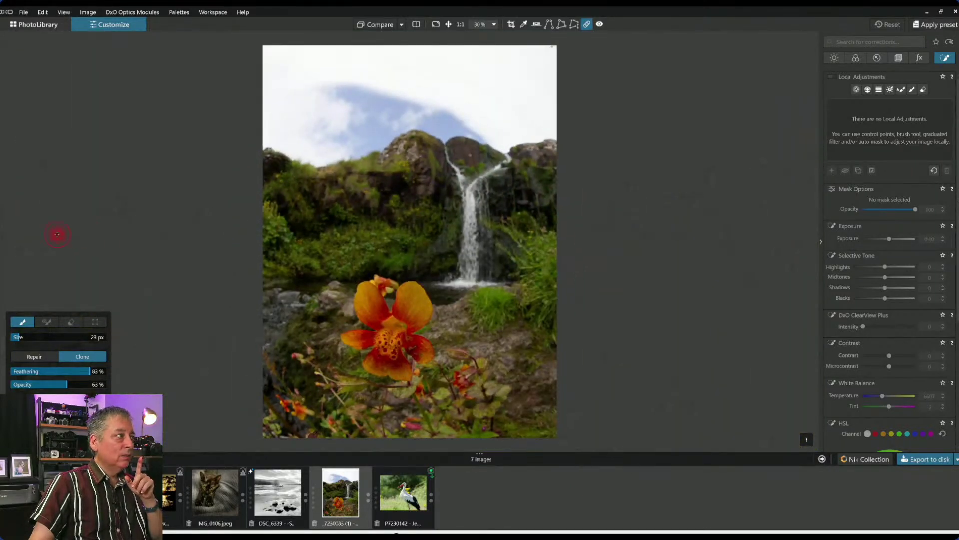
Show the histogram and metadata palettes and apply the custom general-purpose Default preset without an aspect ratio to the waterfall photo.
click(2, 245)
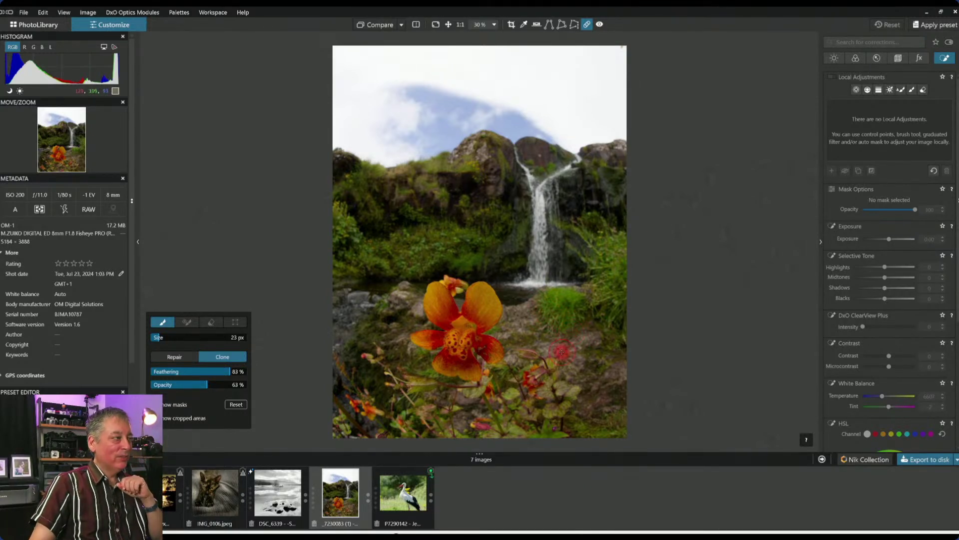
scroll(560, 368, up, 1)
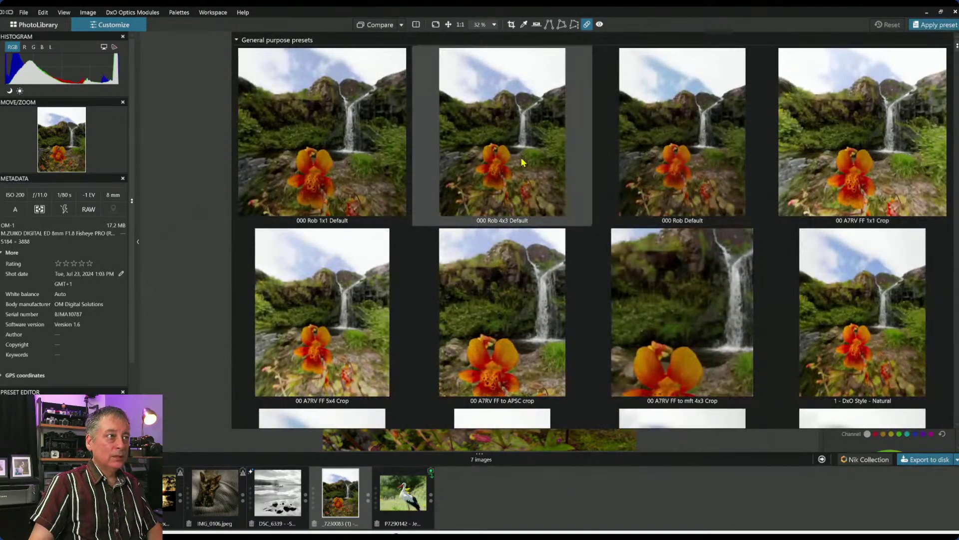
click(641, 165)
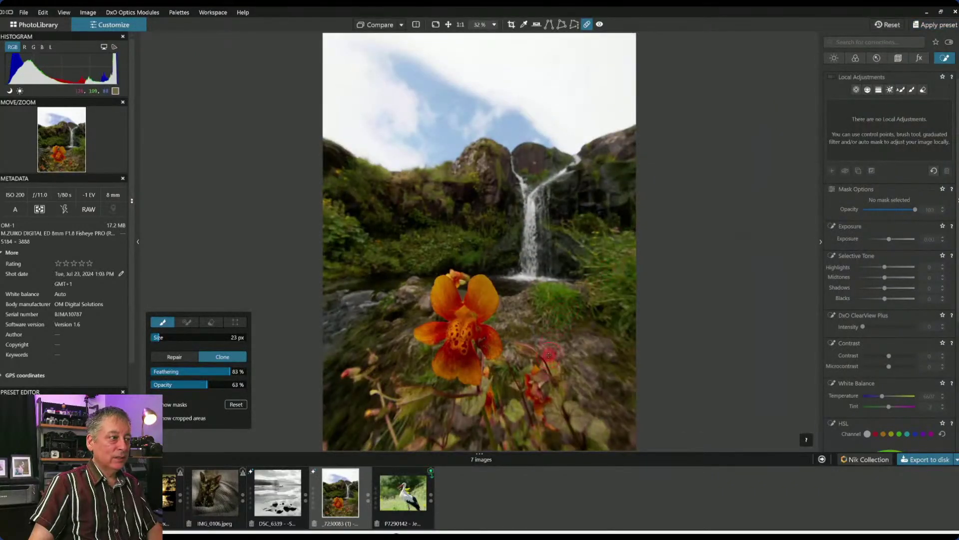
Turn off the lens distortion correction for the waterfall photo.
scroll(546, 363, down, 2)
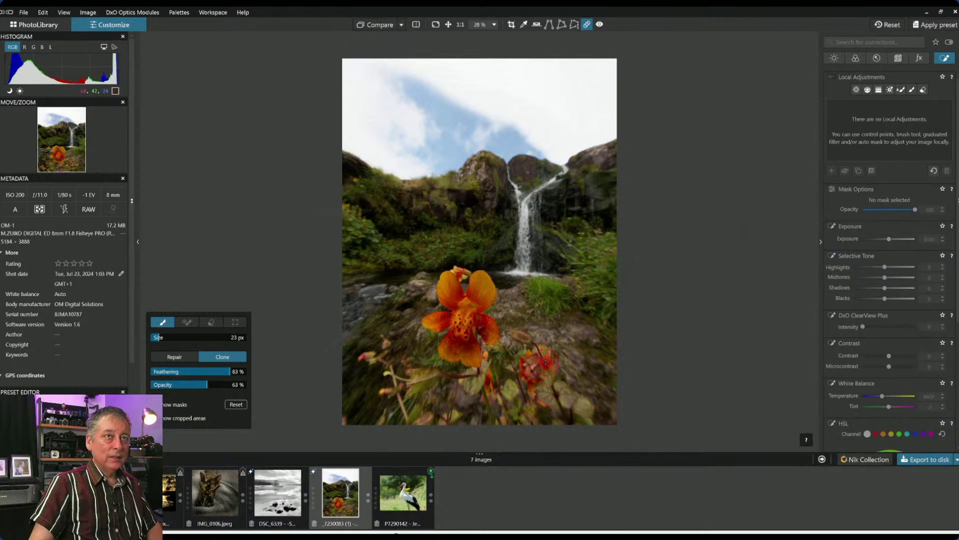
click(897, 59)
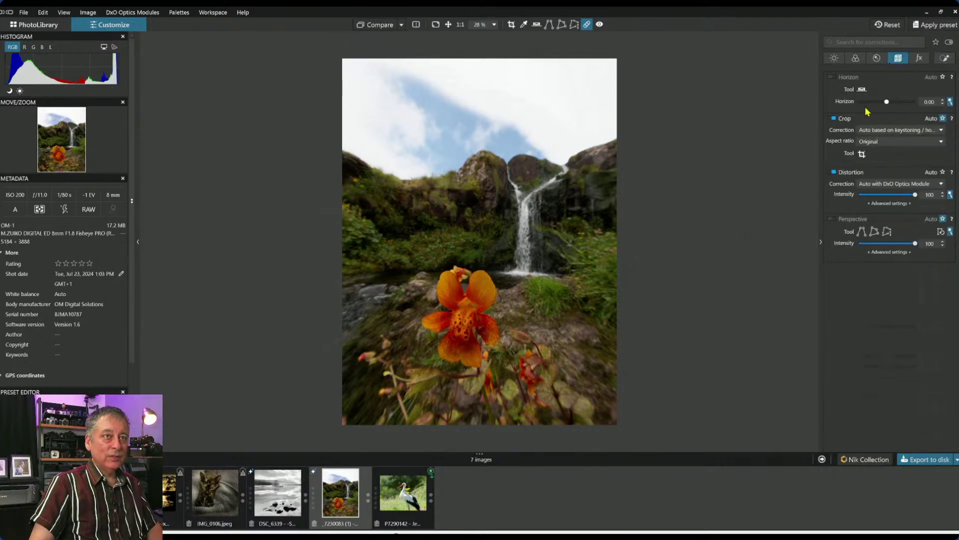
click(834, 172)
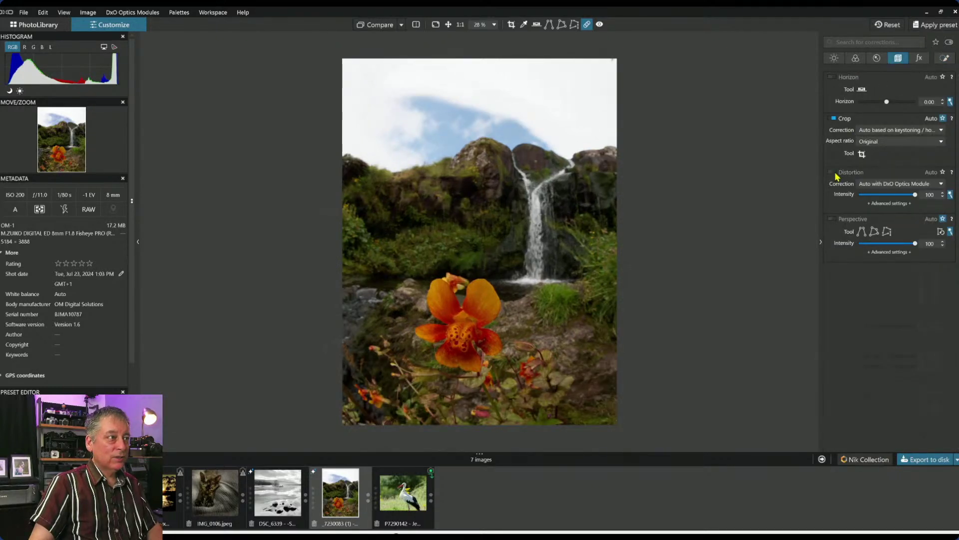
click(833, 172)
click(834, 173)
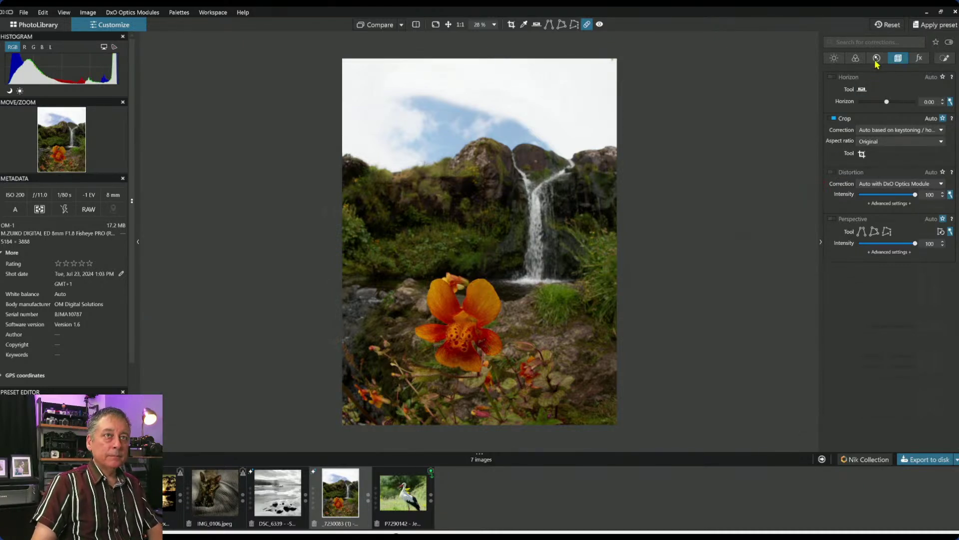
Crop the photo at a 5 × 4 ratio around the flower and waterfall, about 3125 × 3907 px, cutting most of the sky.
click(861, 155)
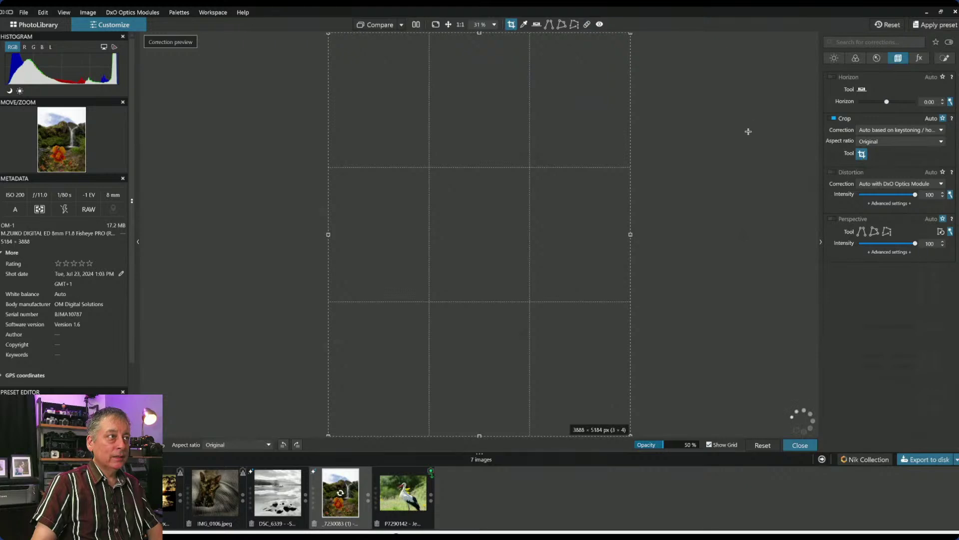
click(881, 145)
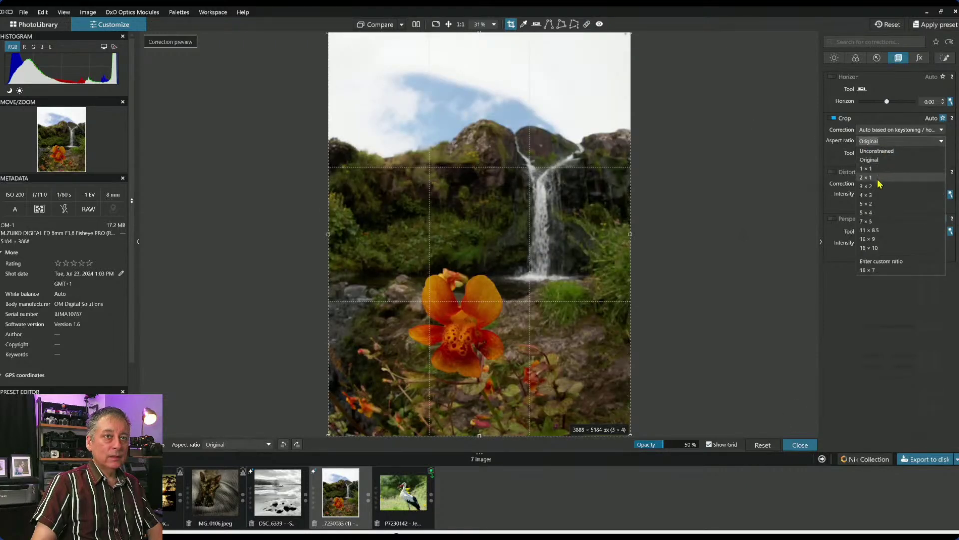
click(880, 214)
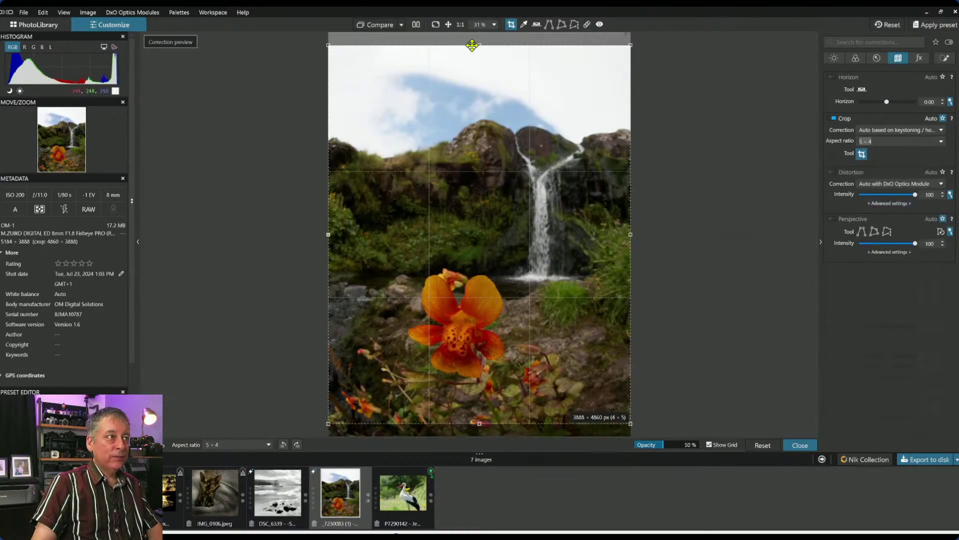
drag(481, 45, 499, 120)
drag(534, 186, 548, 189)
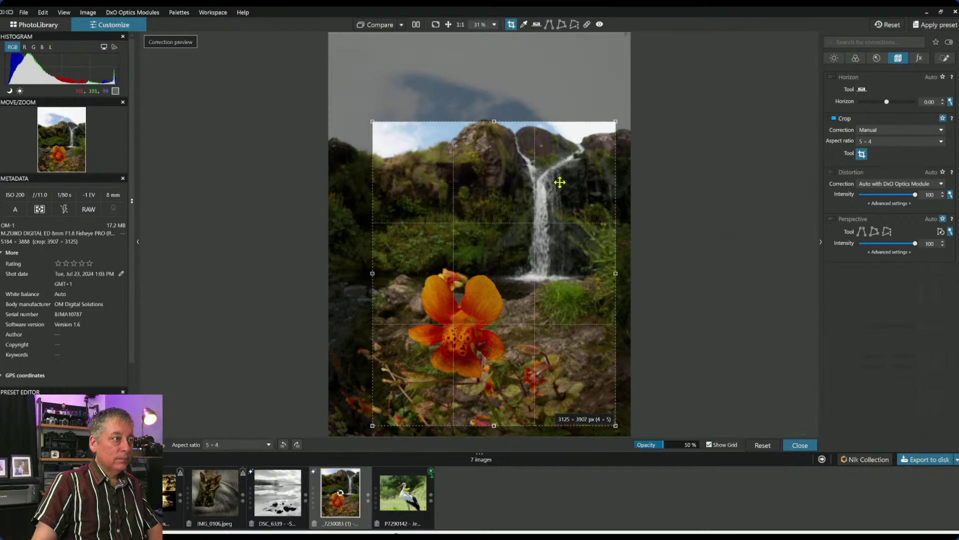
key(Return)
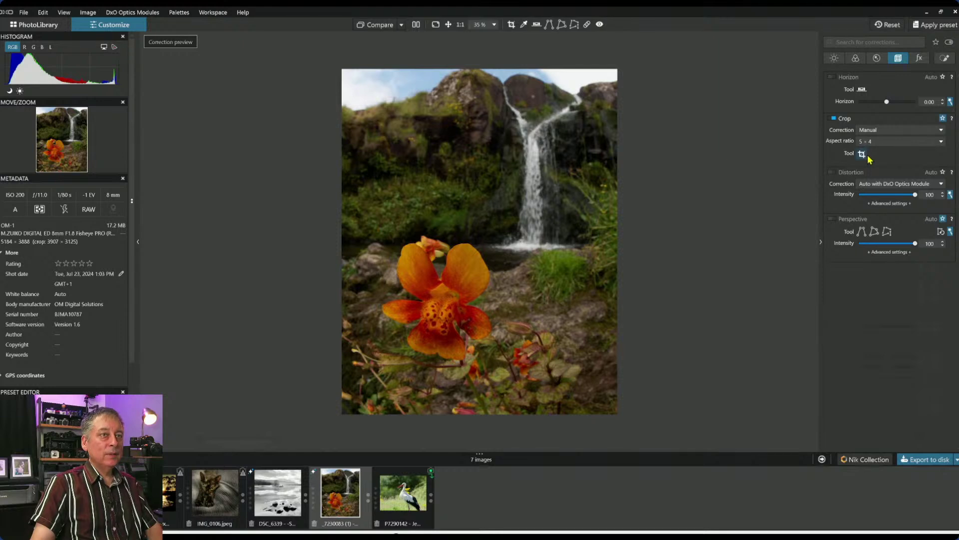
Extend the crop slightly into the sky, to about 3175 × 3968 px, and set the horizon rotation to 0.10.
click(862, 154)
drag(497, 117, 495, 111)
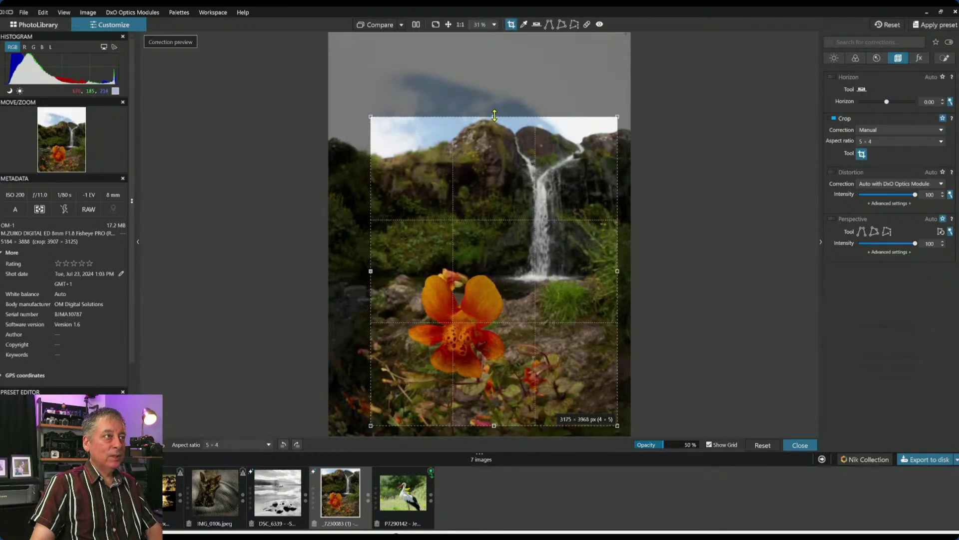
key(Return)
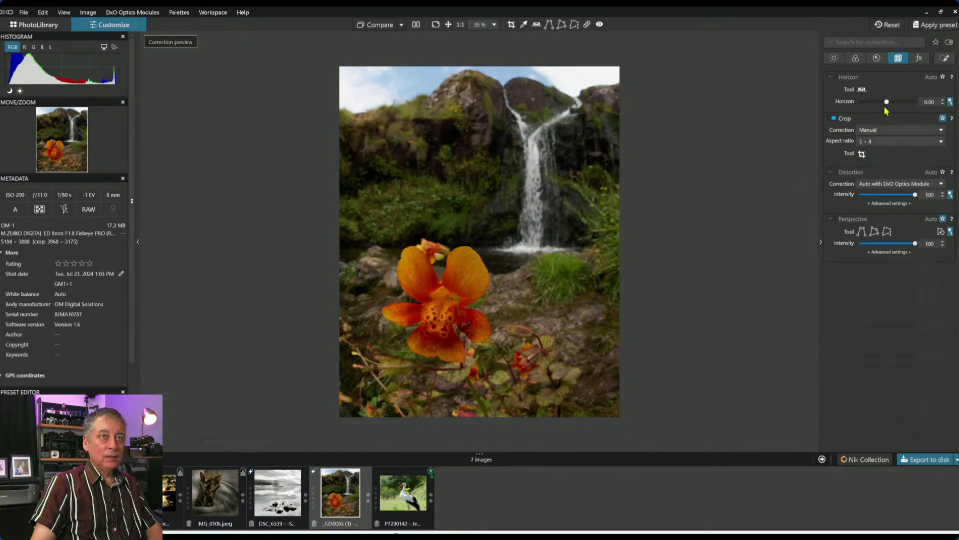
drag(888, 102, 888, 102)
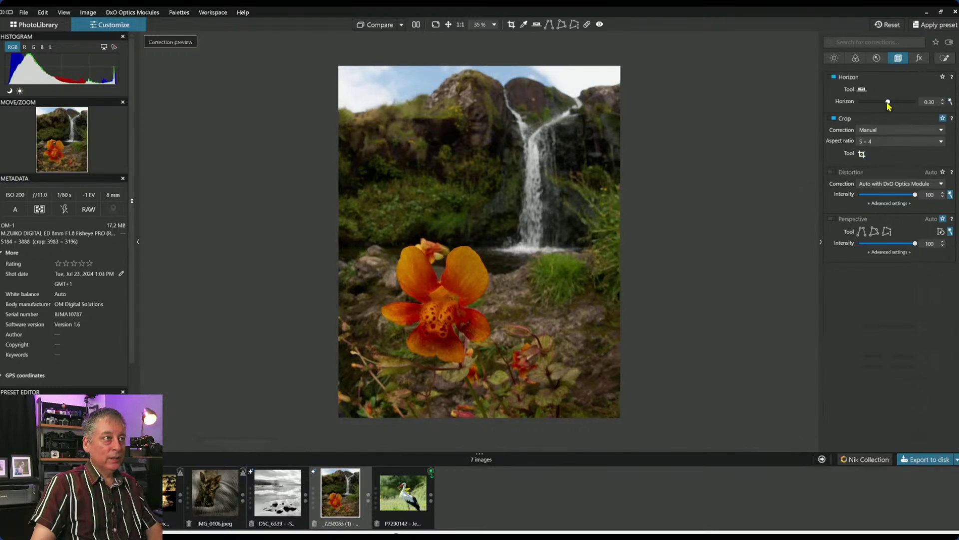
scroll(887, 103, down, 1)
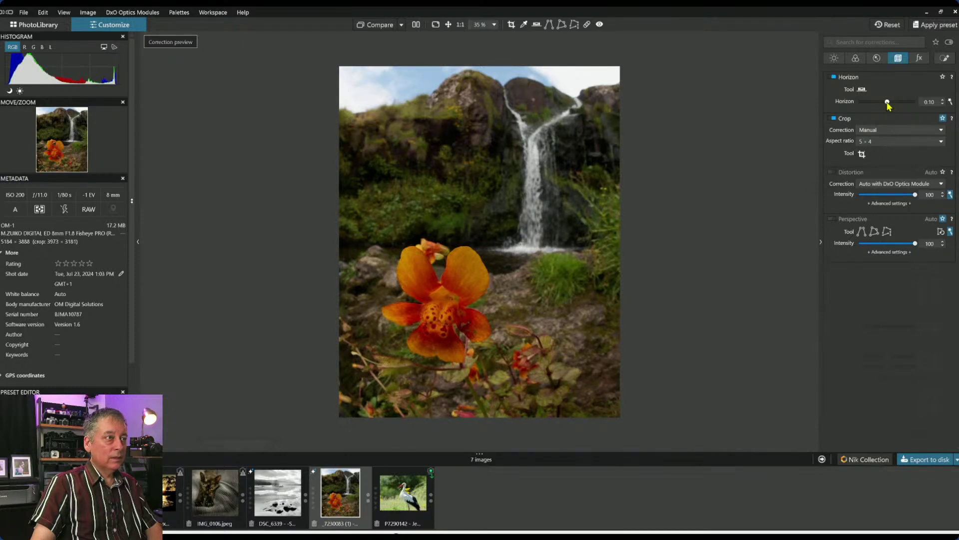
Set the global Selective Tone to highlights 49, midtones 17, shadows 19 and blacks -6, and compare with the original.
click(945, 58)
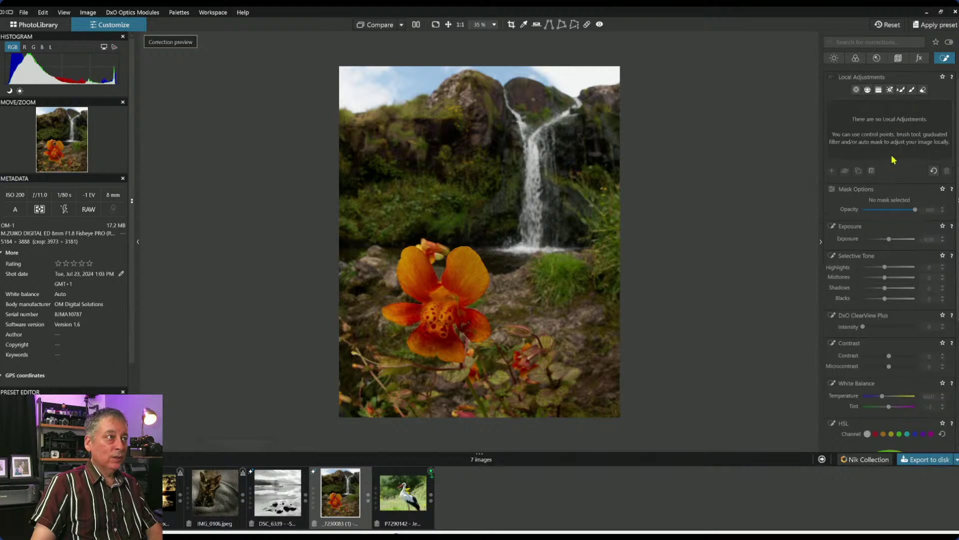
click(833, 58)
drag(889, 198, 895, 200)
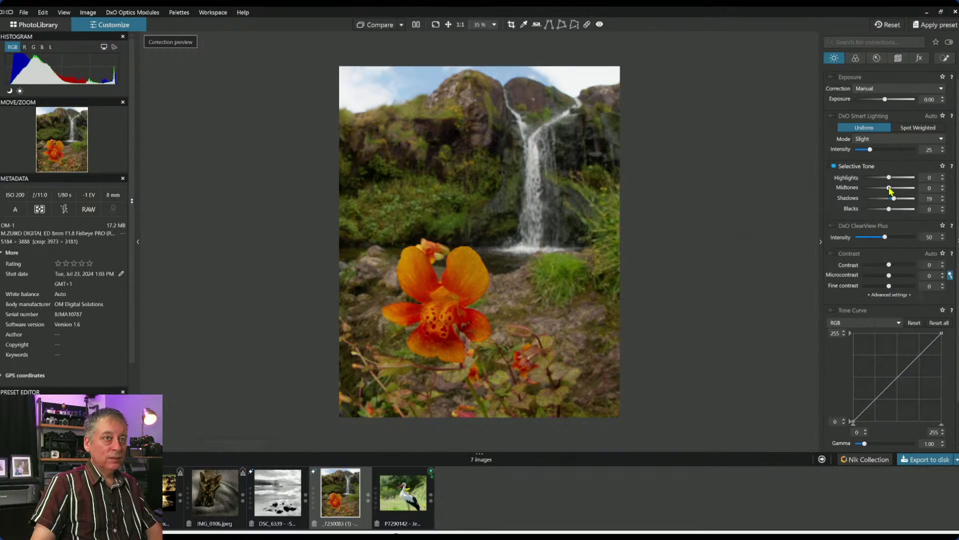
drag(890, 188, 902, 178)
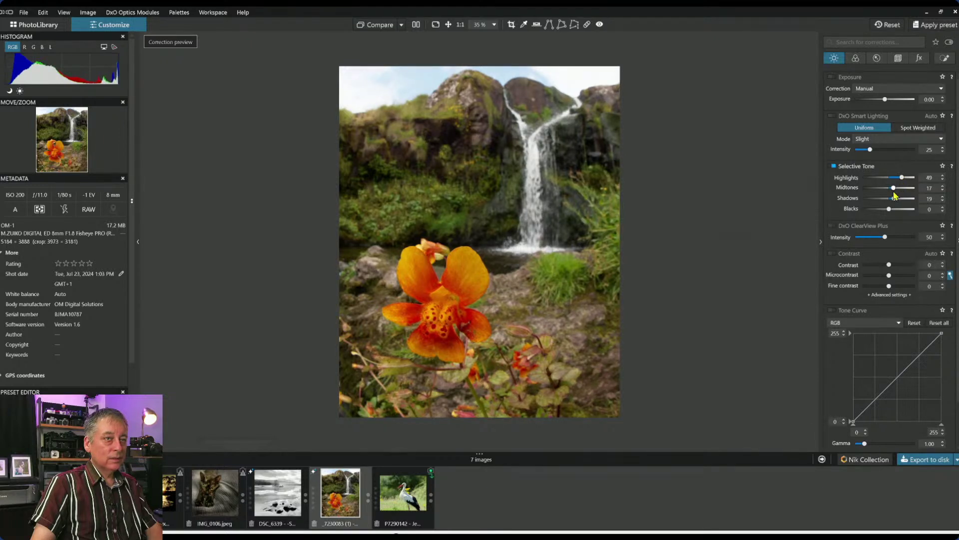
drag(889, 209, 889, 210)
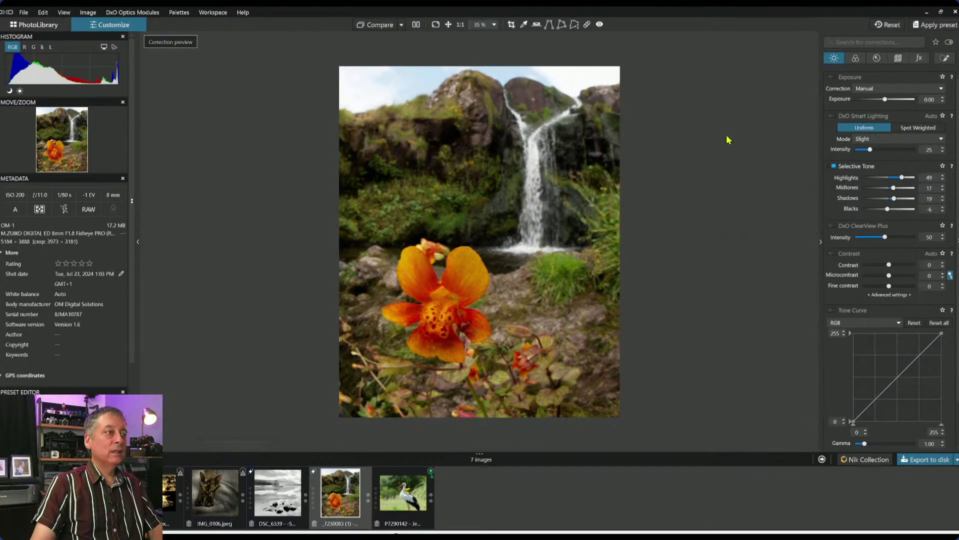
click(364, 26)
click(364, 27)
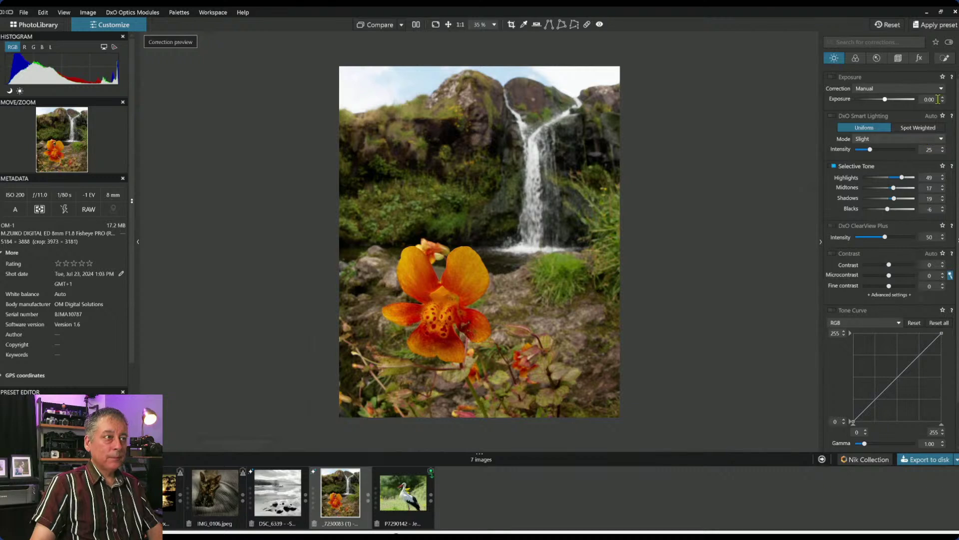
Create a local mask with reduced-radius control points on the rocks either side of the waterfall's top, the left cliff and the rocks left of the flower.
click(944, 58)
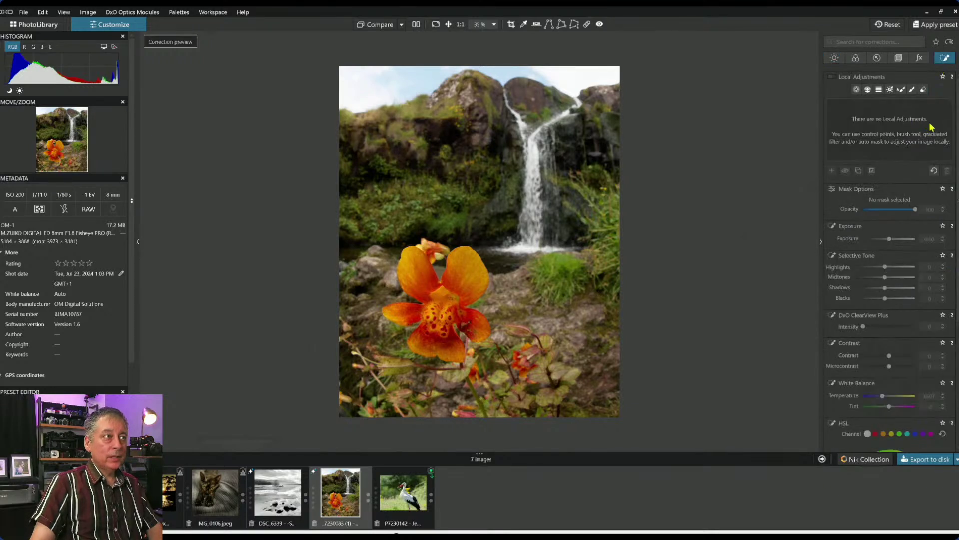
click(856, 90)
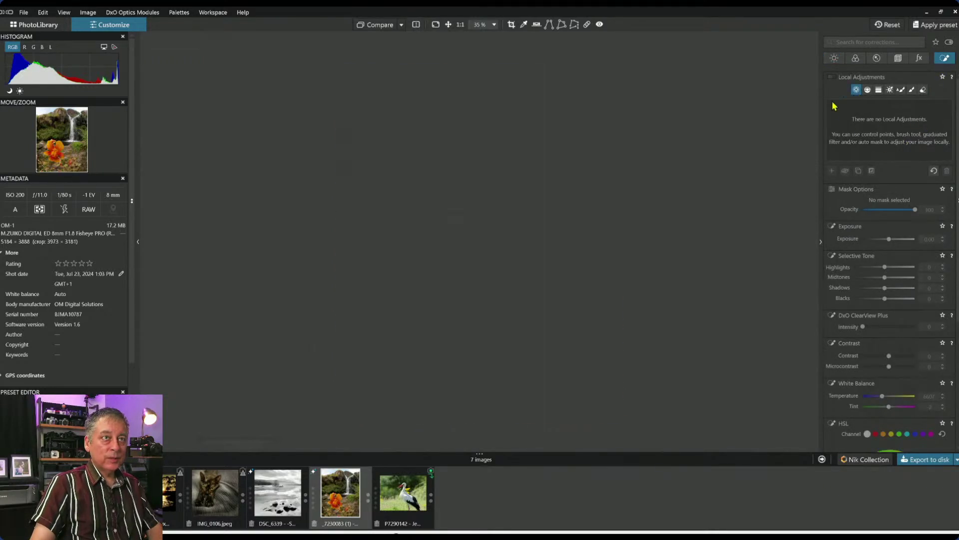
click(494, 105)
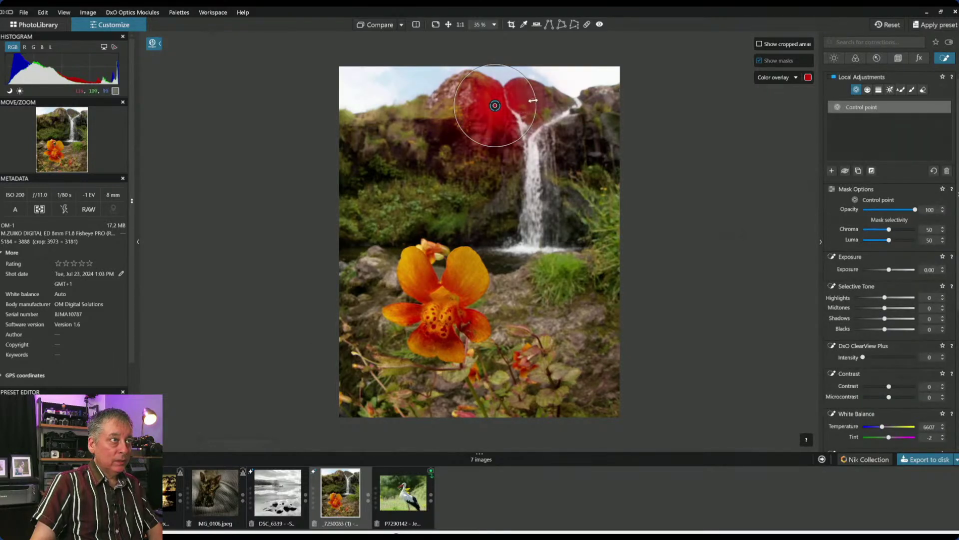
drag(533, 100, 528, 101)
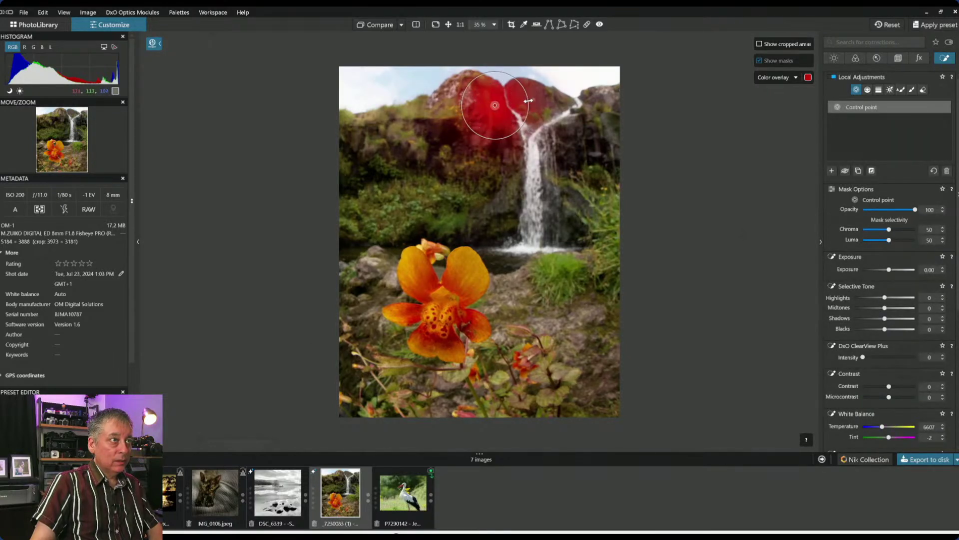
click(607, 127)
click(608, 102)
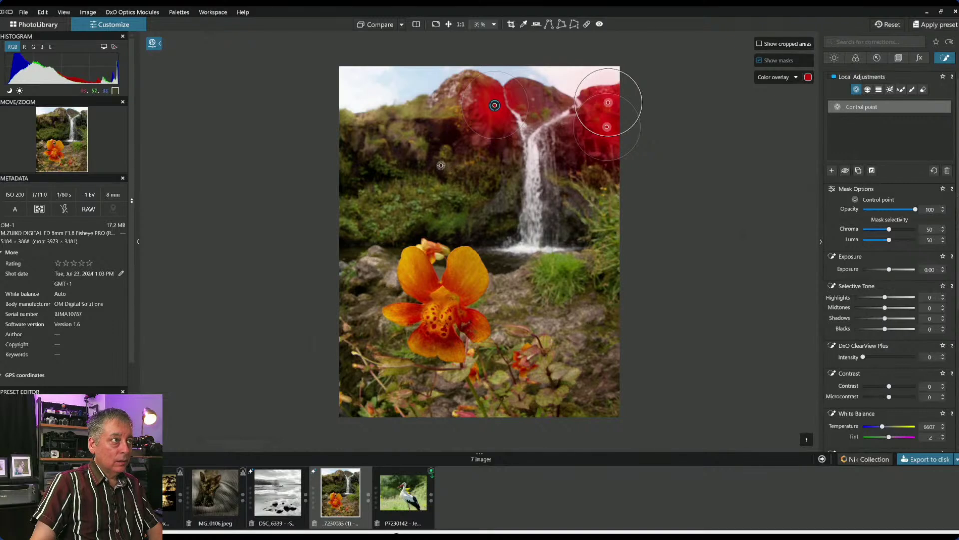
click(409, 140)
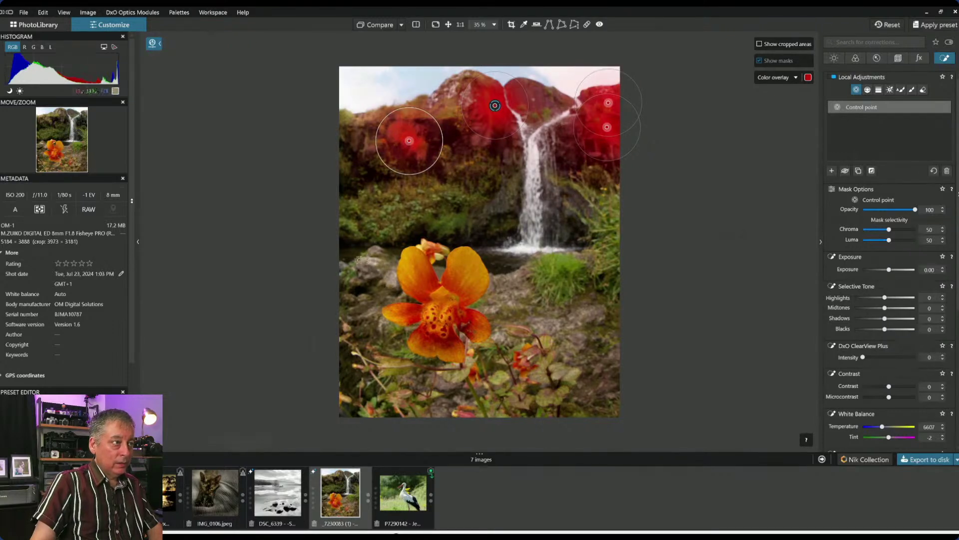
click(372, 262)
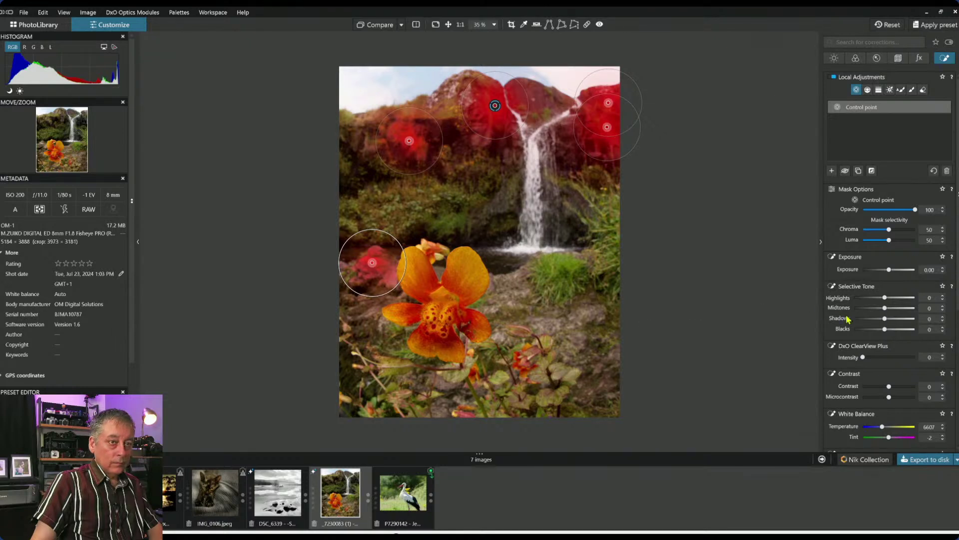
Set the rock mask's shadows to 26, white balance temperature to 7880 and highlights to 62.
drag(885, 318, 895, 320)
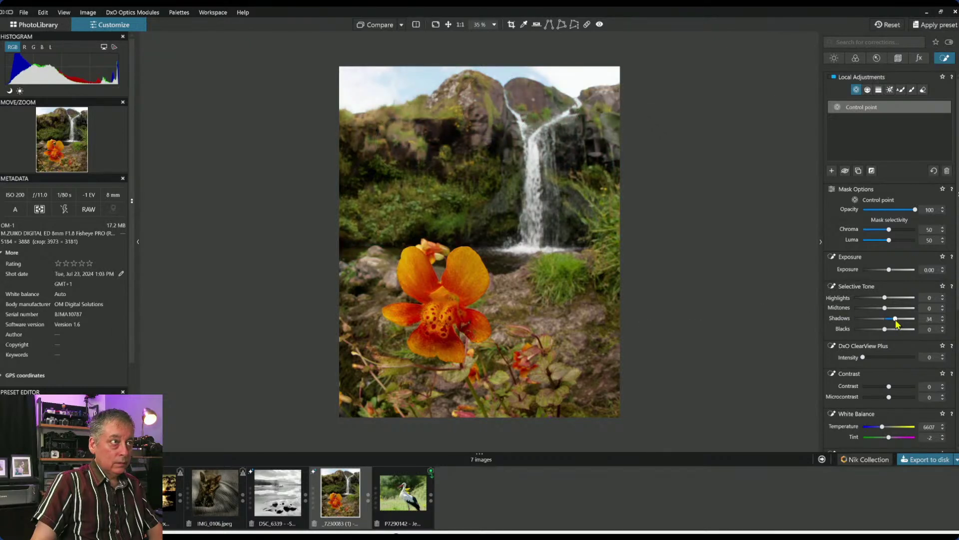
drag(896, 321, 893, 321)
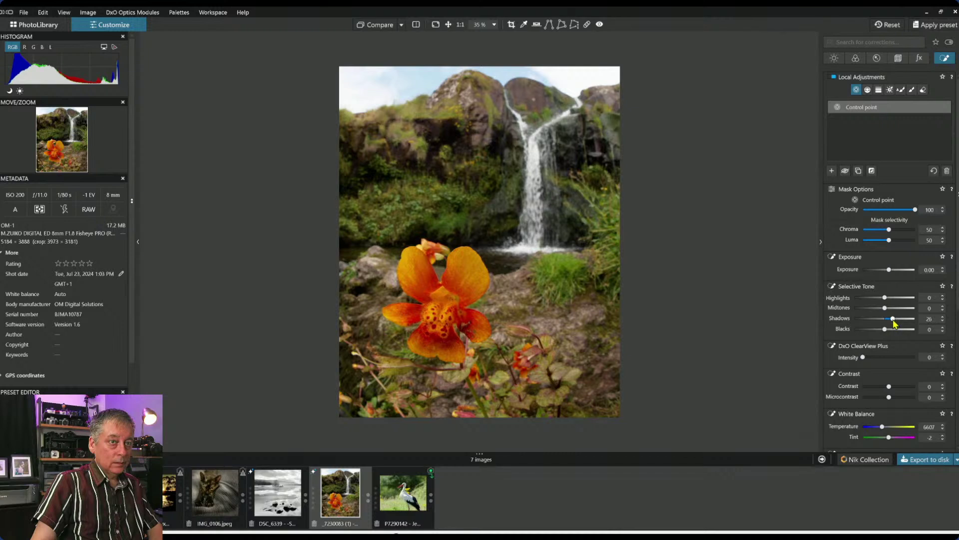
drag(884, 429, 887, 430)
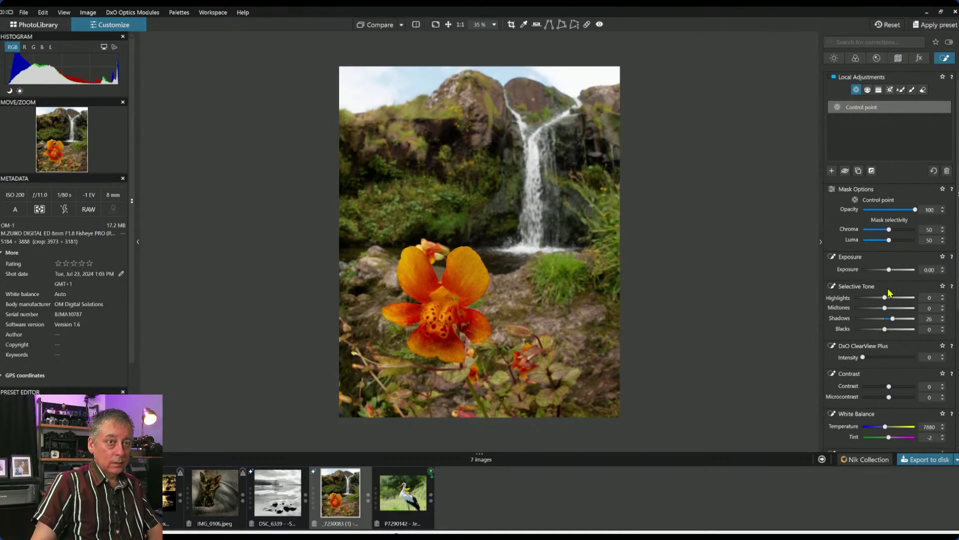
drag(884, 298, 905, 303)
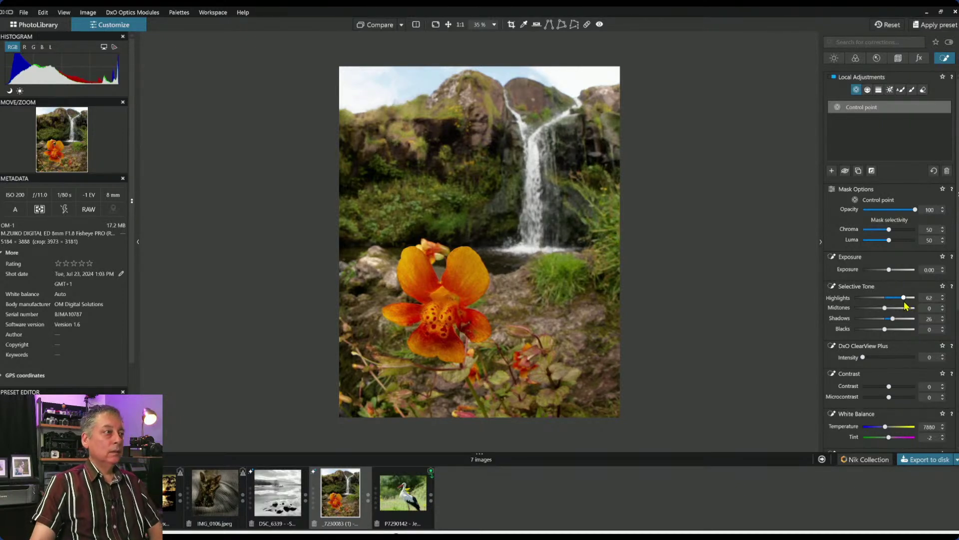
Start a second mask with control points on the brown ground right of the flower, farther down the slope and below the flower.
click(828, 200)
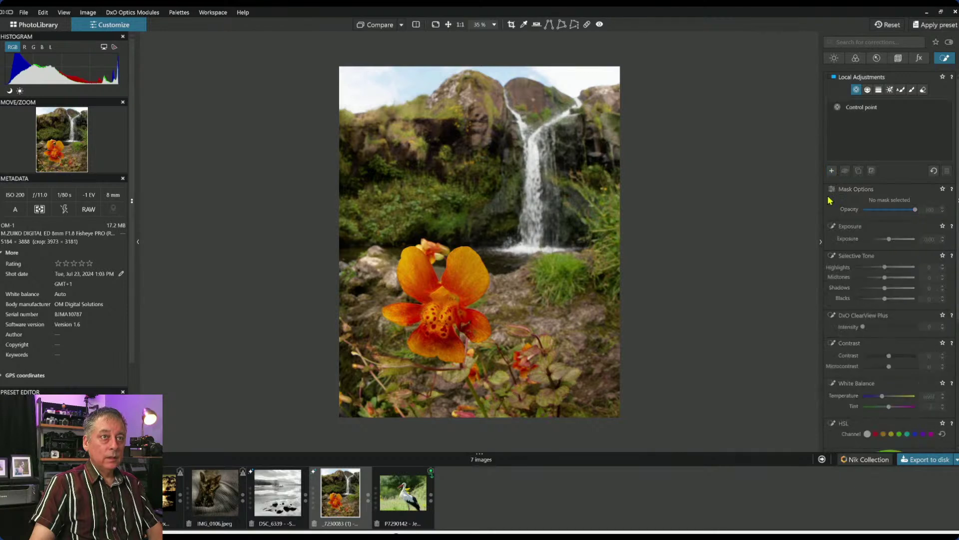
click(516, 300)
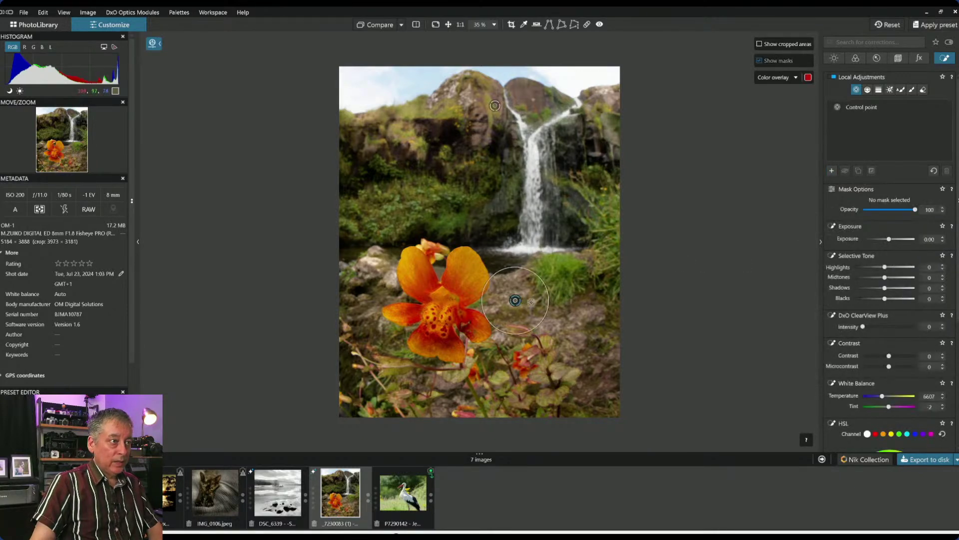
click(570, 337)
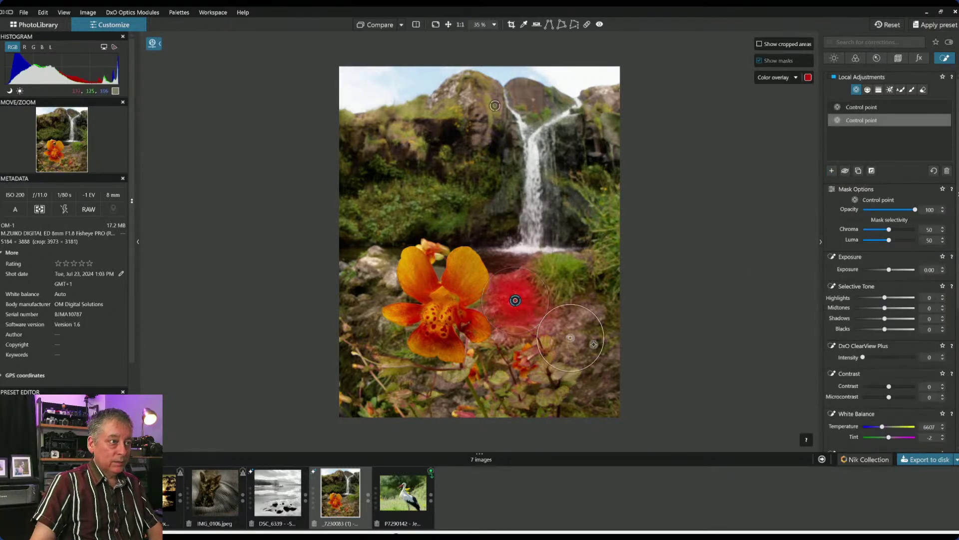
click(443, 392)
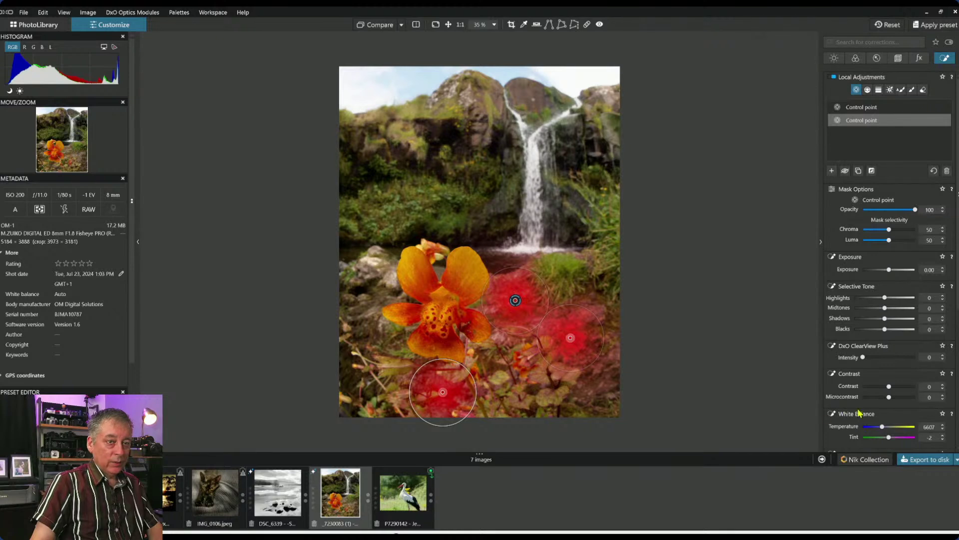
Set the ground mask's blacks to -44 and ClearView Plus intensity to 53, and start a new mask.
drag(885, 329, 873, 331)
click(891, 358)
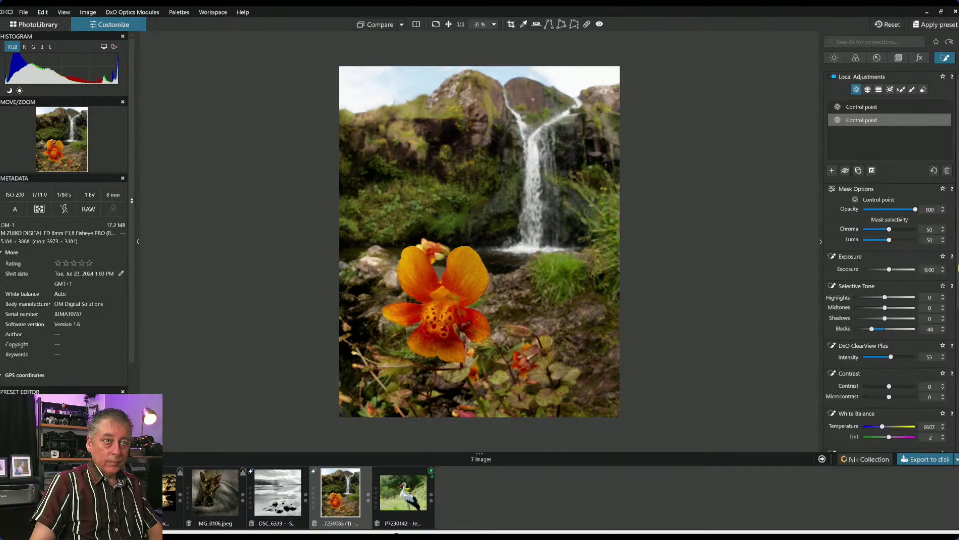
click(833, 173)
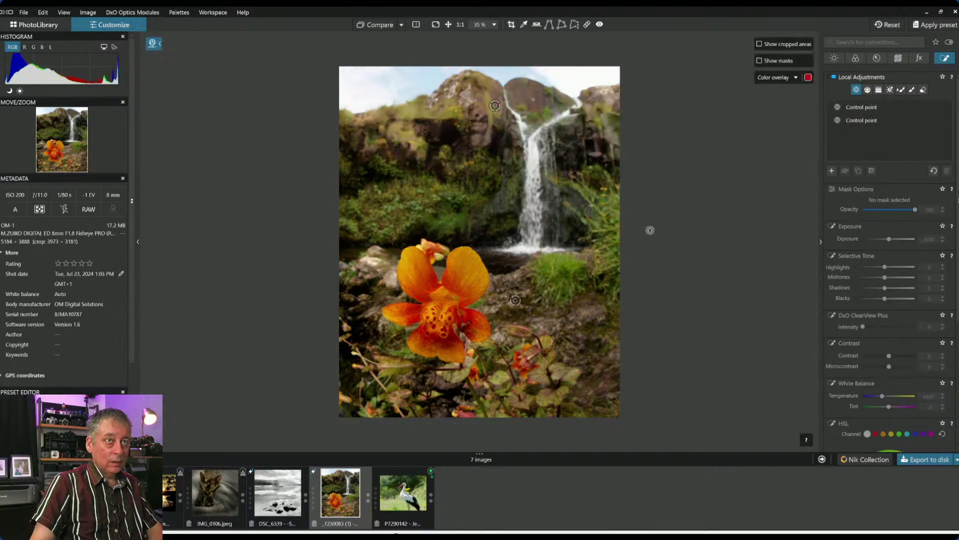
Place control points on the flower's upper, side and lower petals, and set the mask's chroma selectivity to 59 and luma to 70.
click(467, 276)
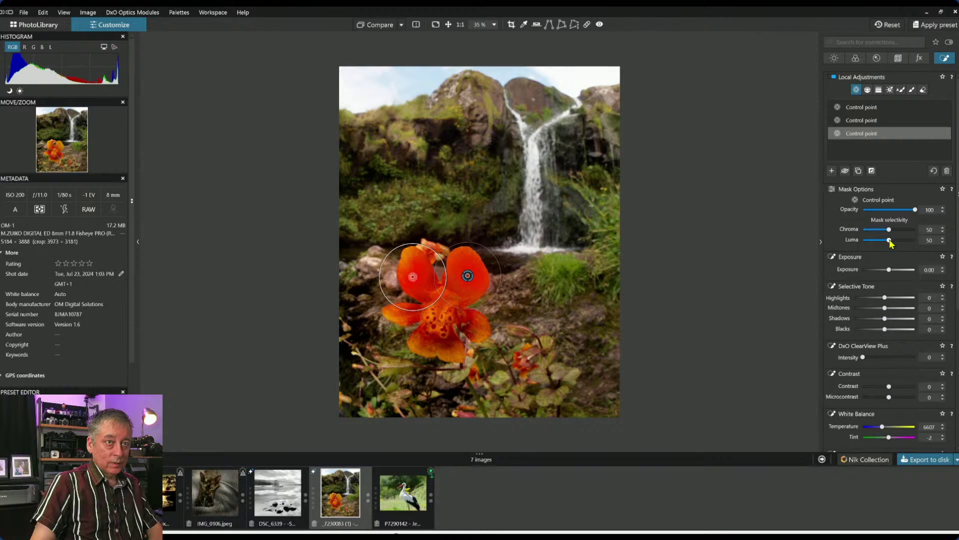
drag(890, 242, 894, 230)
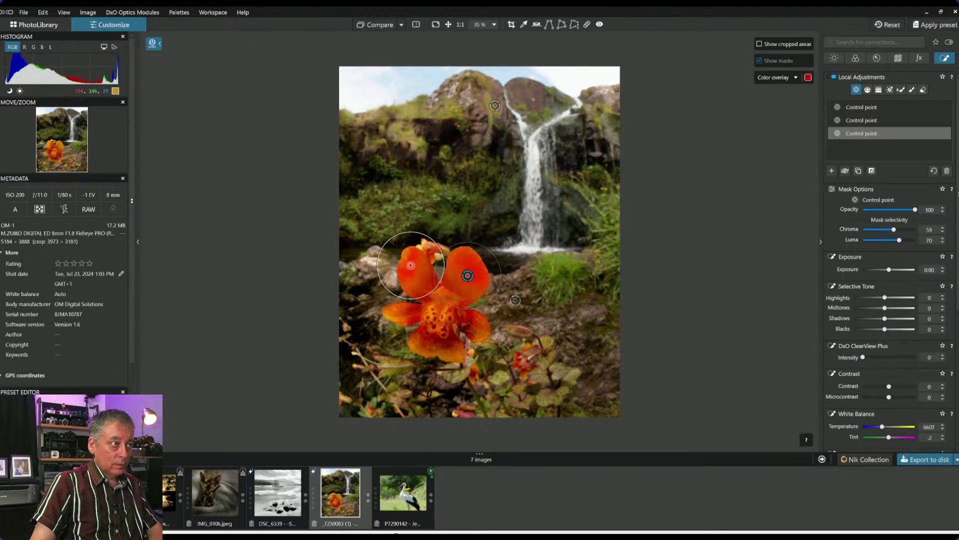
drag(467, 275, 468, 272)
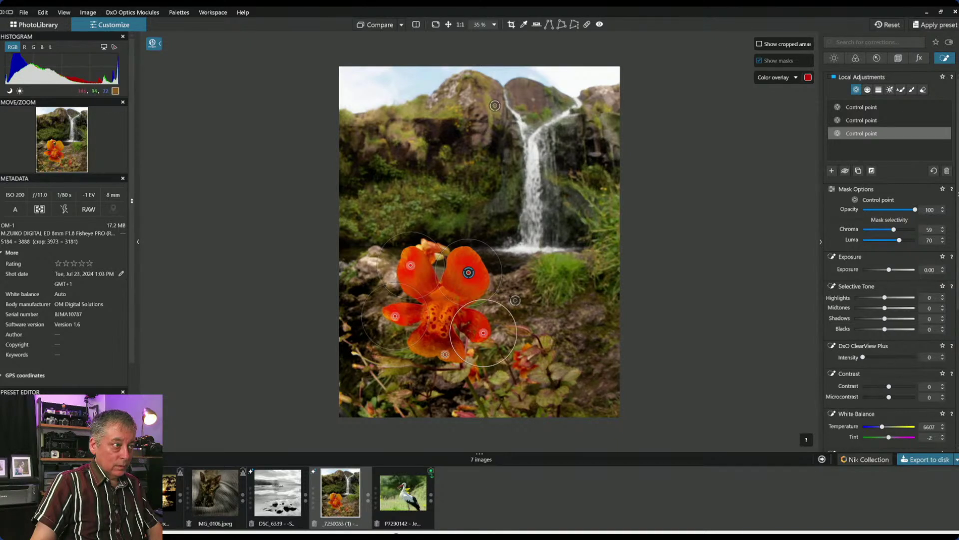
click(445, 354)
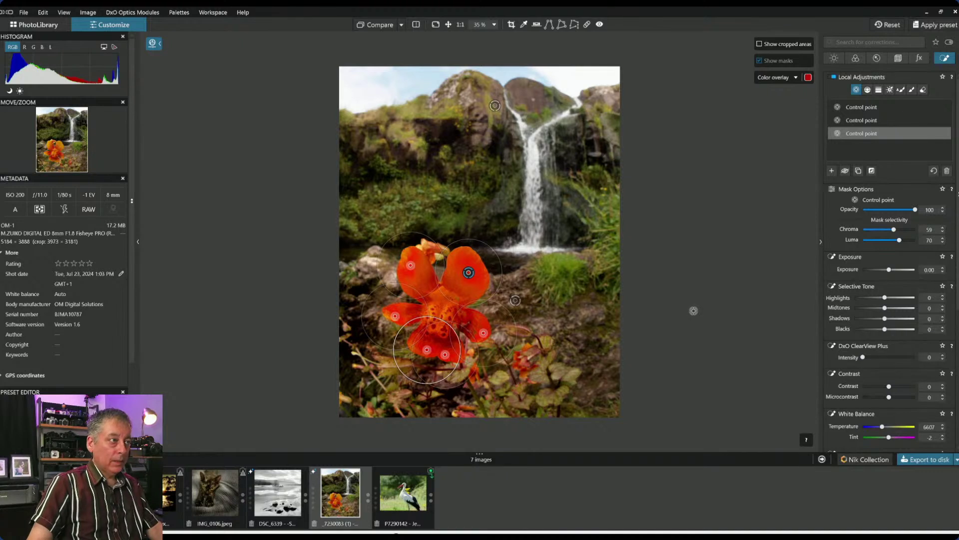
Set the petal mask's highlights to 34, midtones to 13 and microcontrast to 22.
mouse_move(884, 297)
mouse_down()
mouse_move(899, 299)
mouse_move(889, 307)
mouse_up()
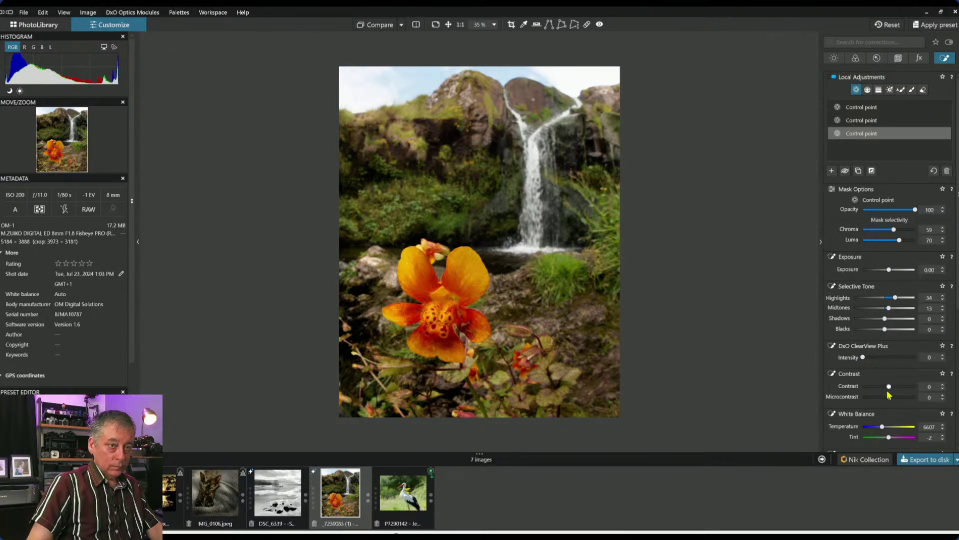
drag(902, 399, 905, 400)
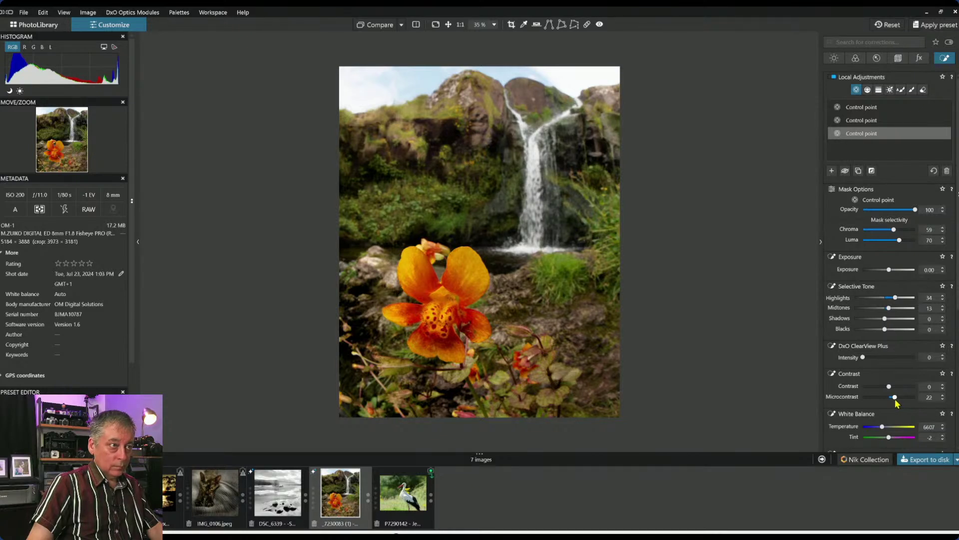
mouse_move(468, 272)
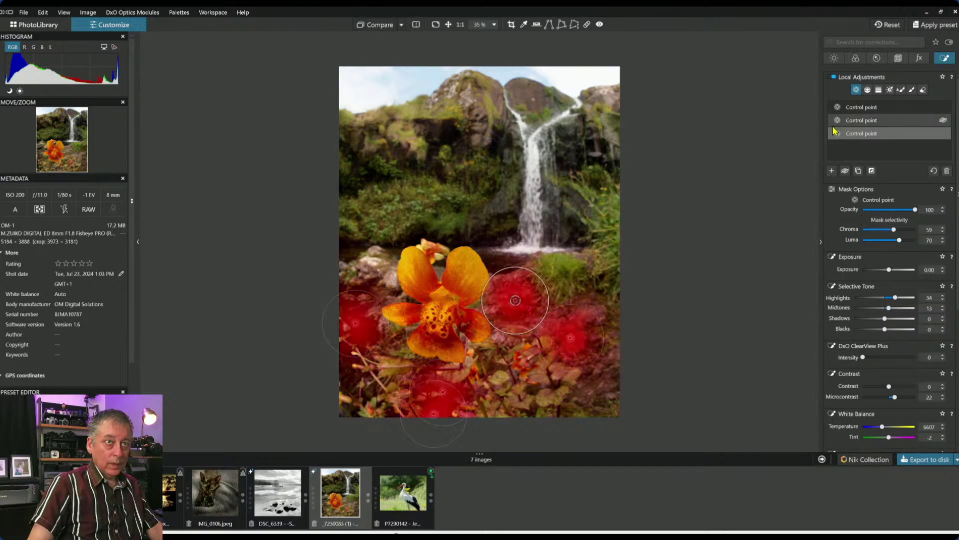
Create a new mask with a control point on the flower's centre, enlarged around the whole flower, with chroma selectivity 15 and luma 18.
click(832, 171)
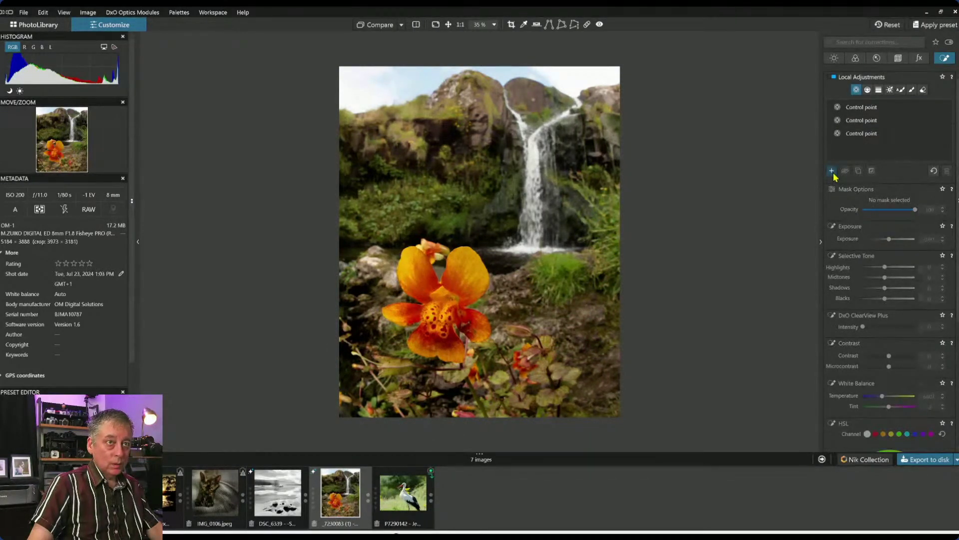
click(437, 323)
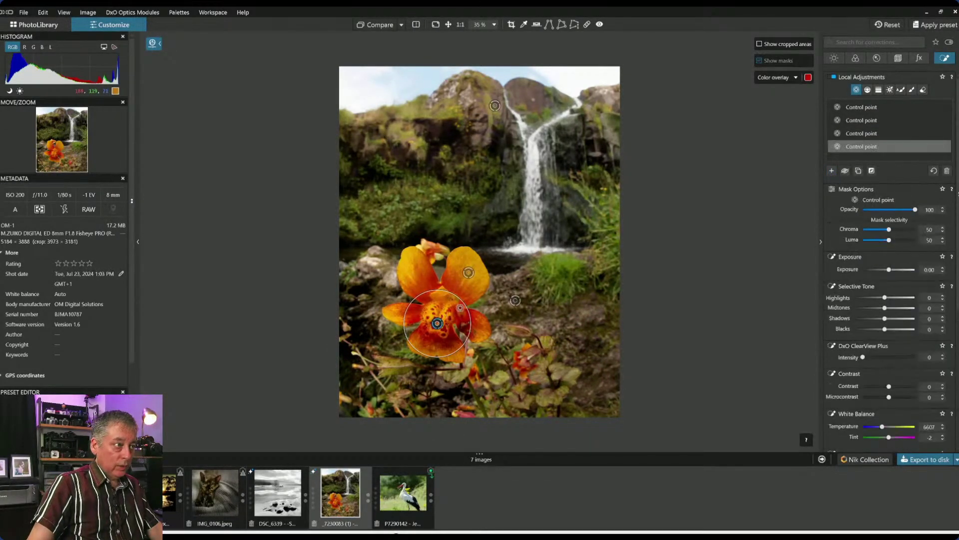
drag(460, 307, 516, 273)
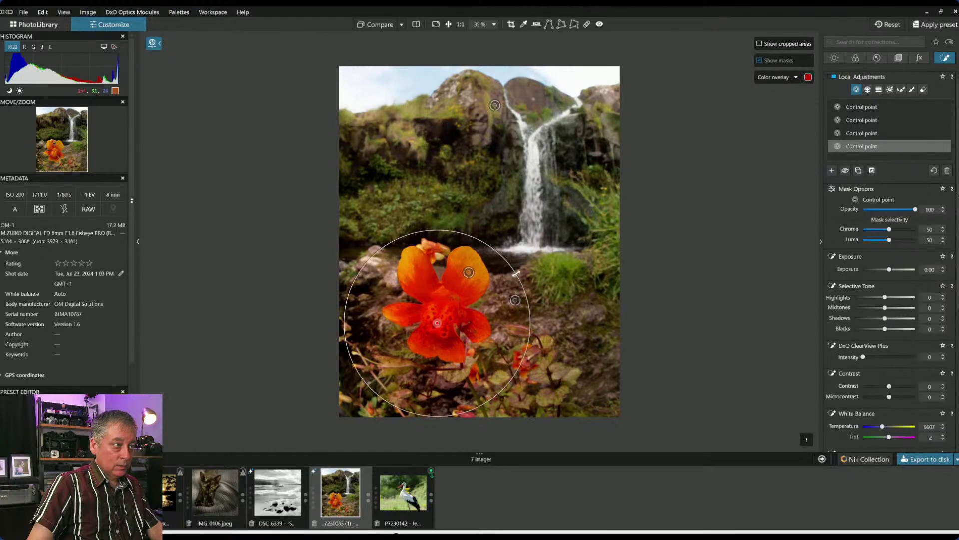
drag(888, 230, 877, 242)
click(873, 240)
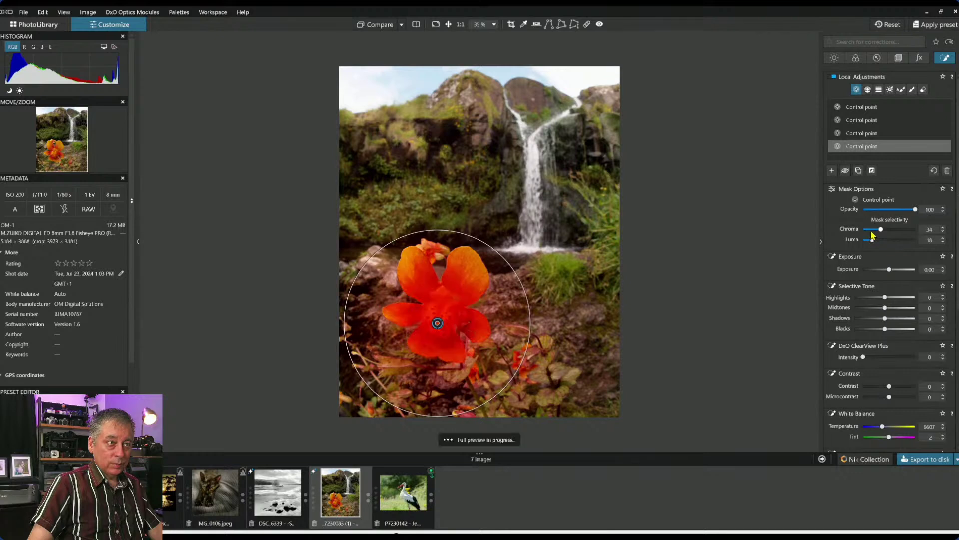
click(871, 229)
Set the whole-flower mask's luma selectivity to 14, exposure to 0.91 and highlights to -31.
drag(873, 240, 893, 272)
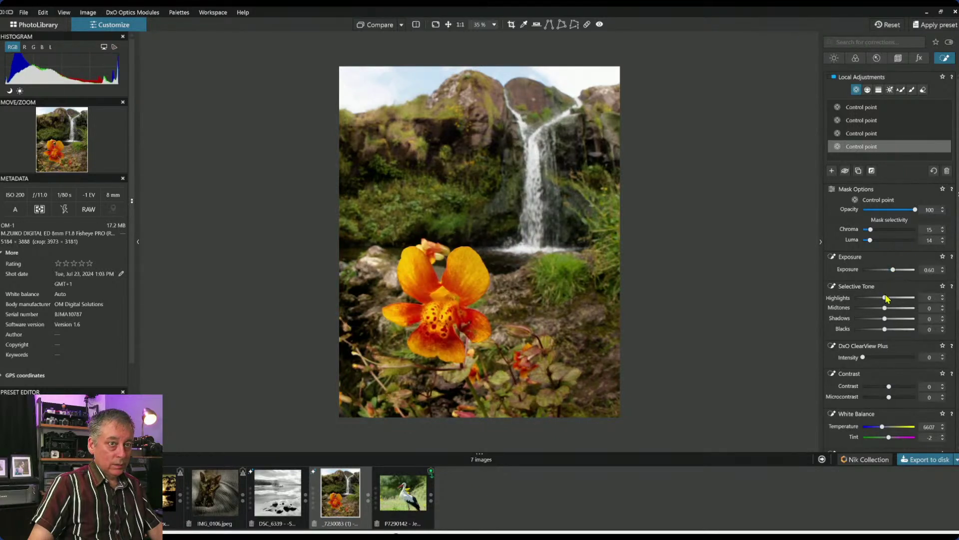
drag(885, 299, 883, 303)
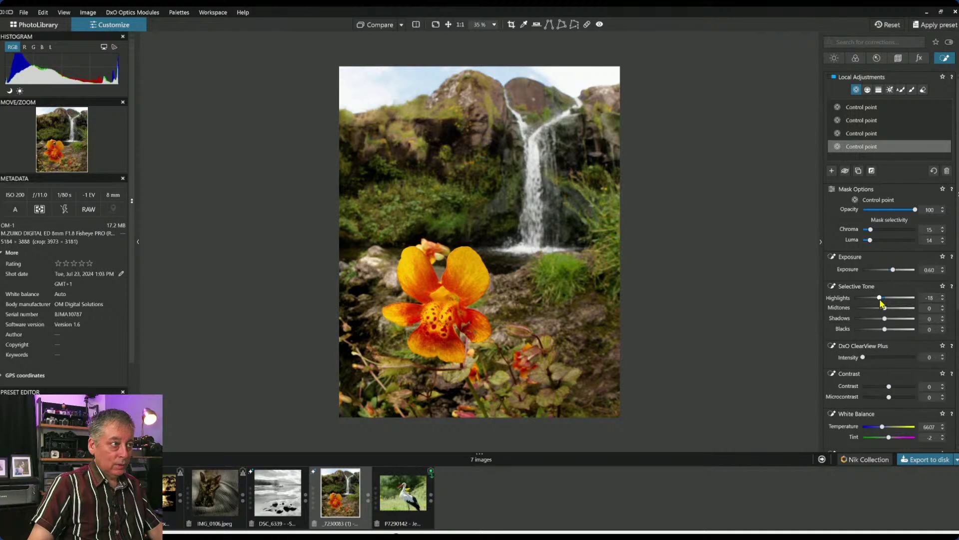
drag(895, 272, 877, 300)
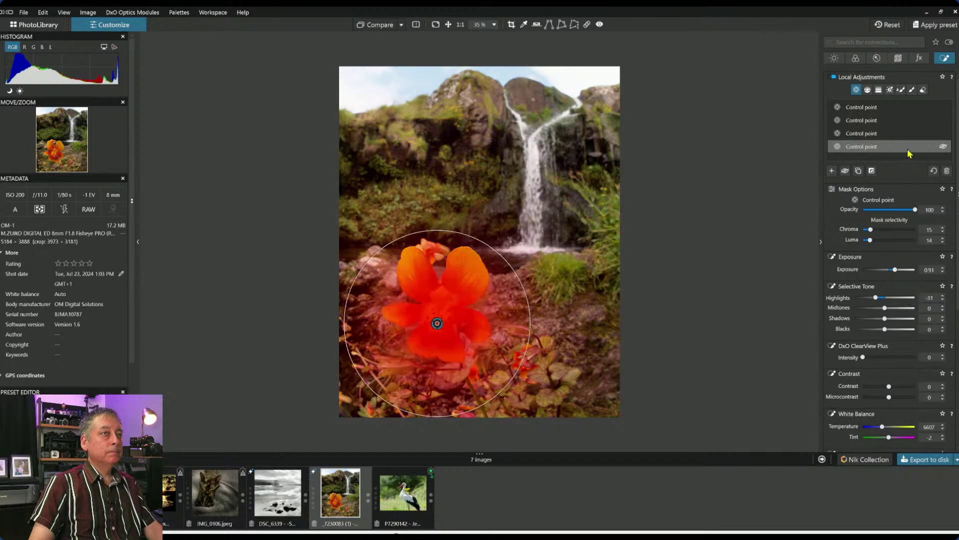
Create a separate control line mask over the sky, fading out at the top of the cliff, and set its highlights to -36.
click(867, 90)
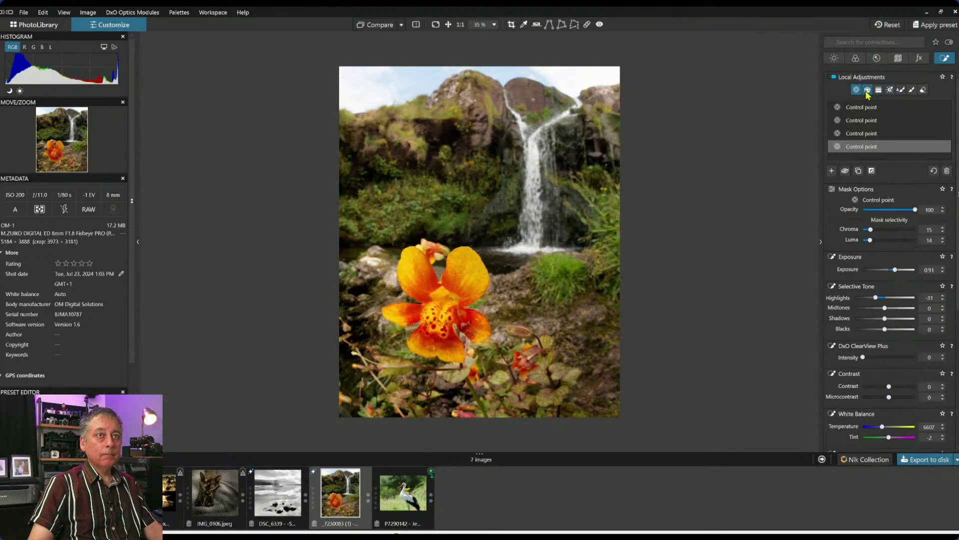
drag(420, 84, 420, 136)
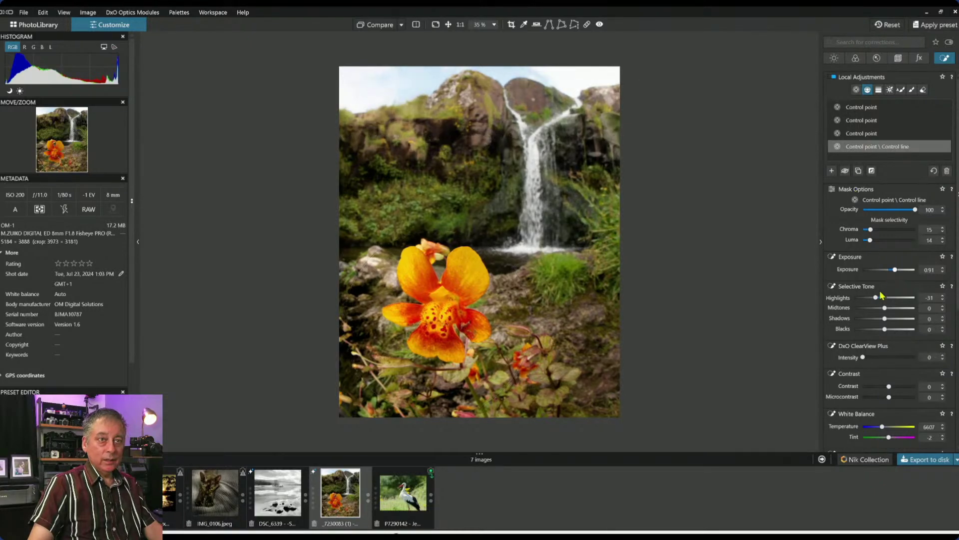
key(Delete)
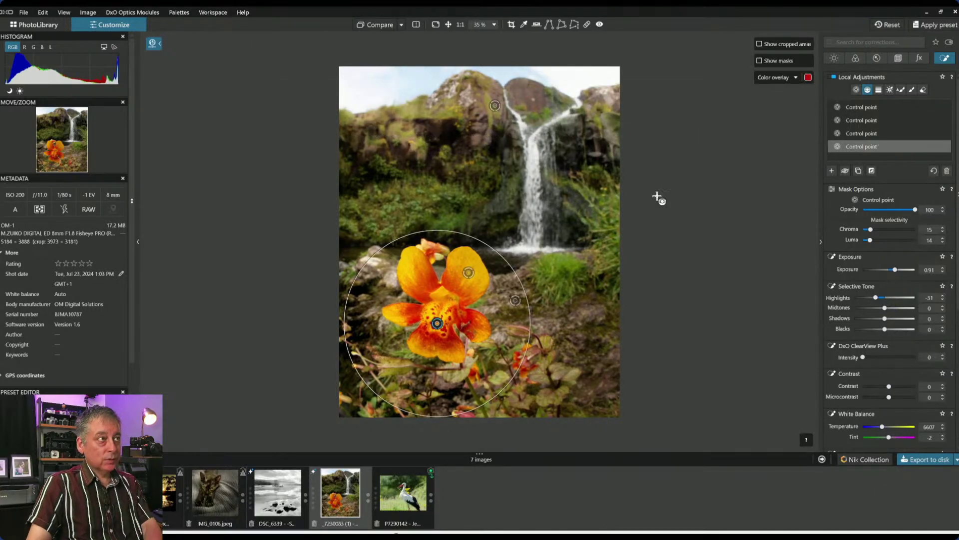
click(831, 171)
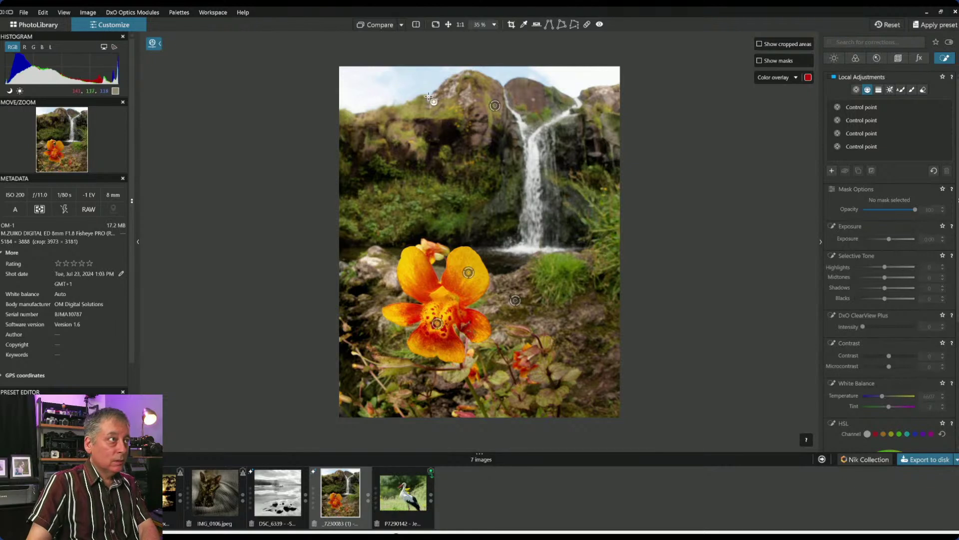
drag(425, 97, 424, 116)
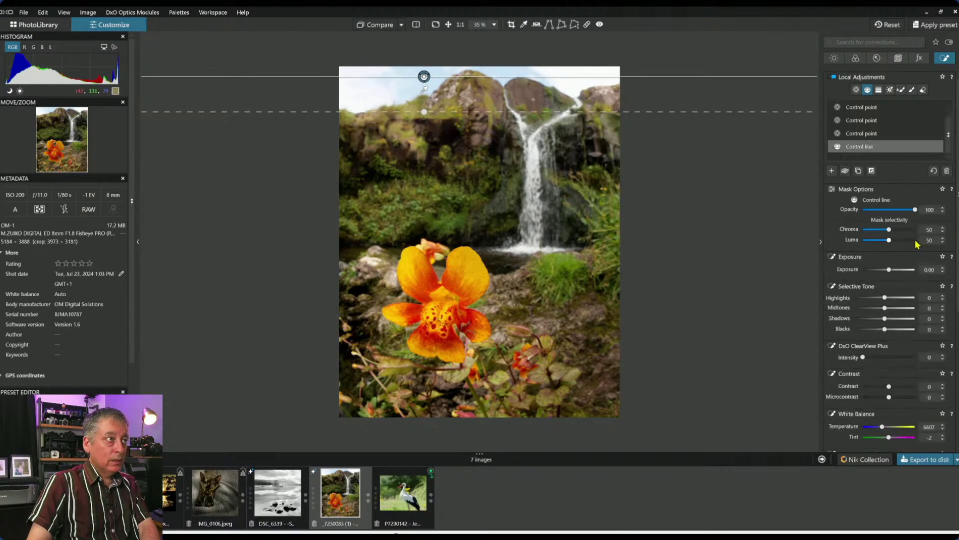
click(875, 300)
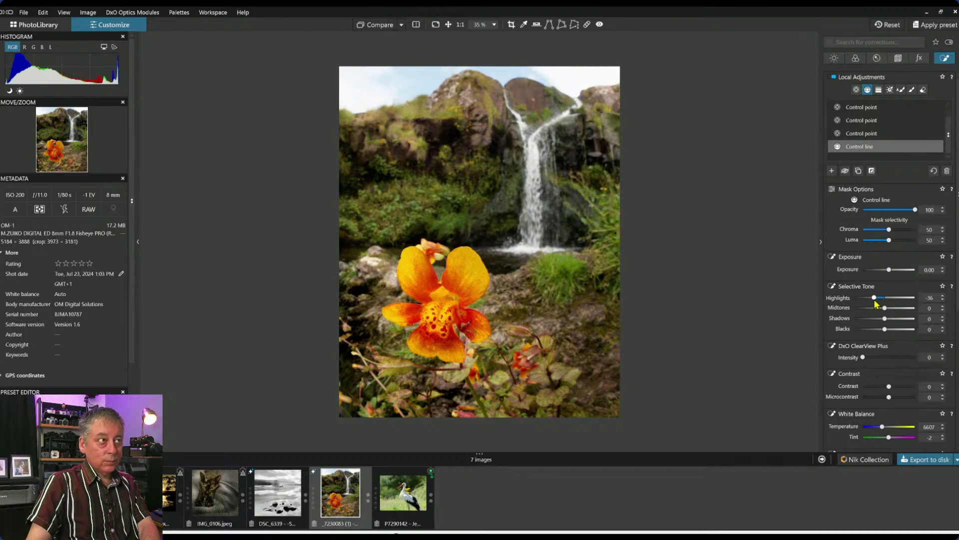
For the sky's control line, set Highlights to -77 and the DxO ClearView Plus intensity to 24.
drag(875, 301, 863, 301)
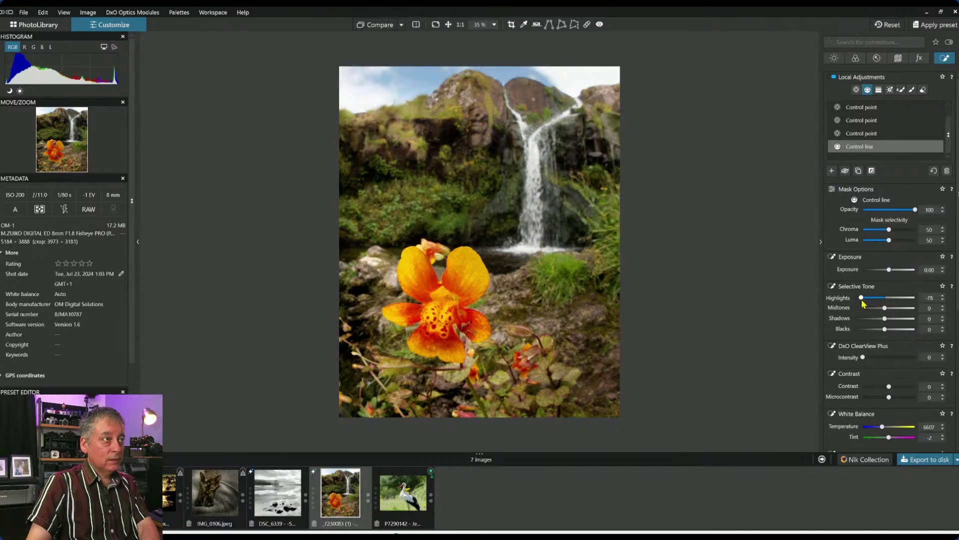
click(881, 357)
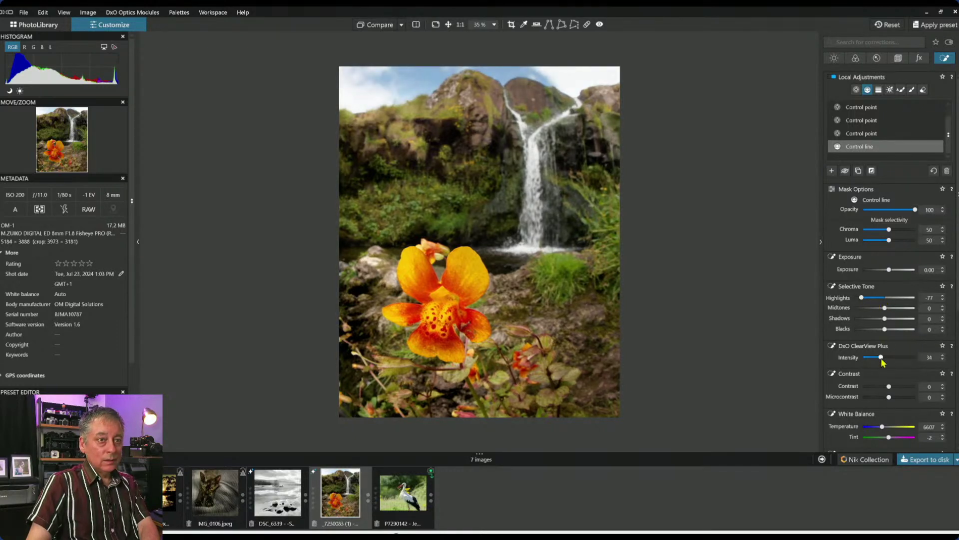
drag(879, 358, 876, 358)
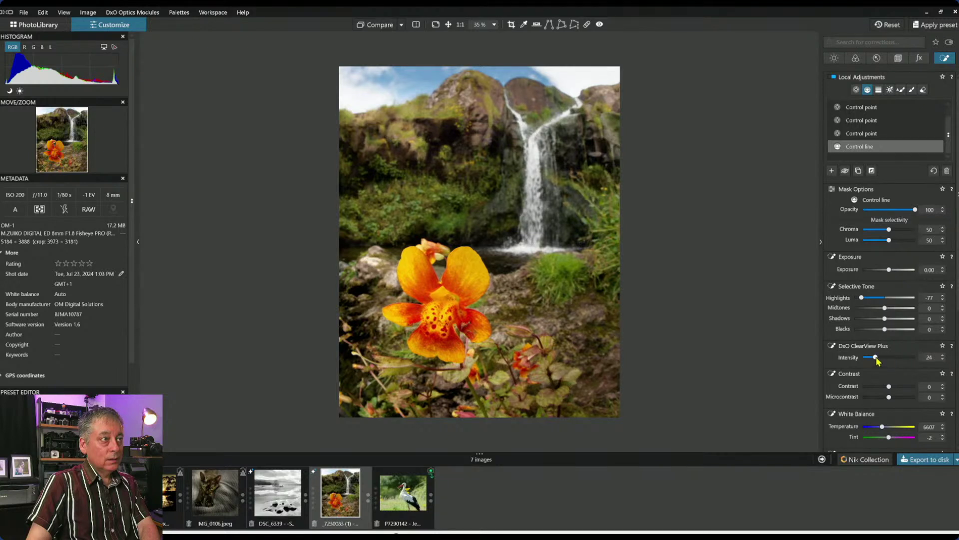
Lower the HSL Vibrancy to -12 for the control point at the centre of the orange flower.
click(437, 324)
scroll(875, 355, down, 5)
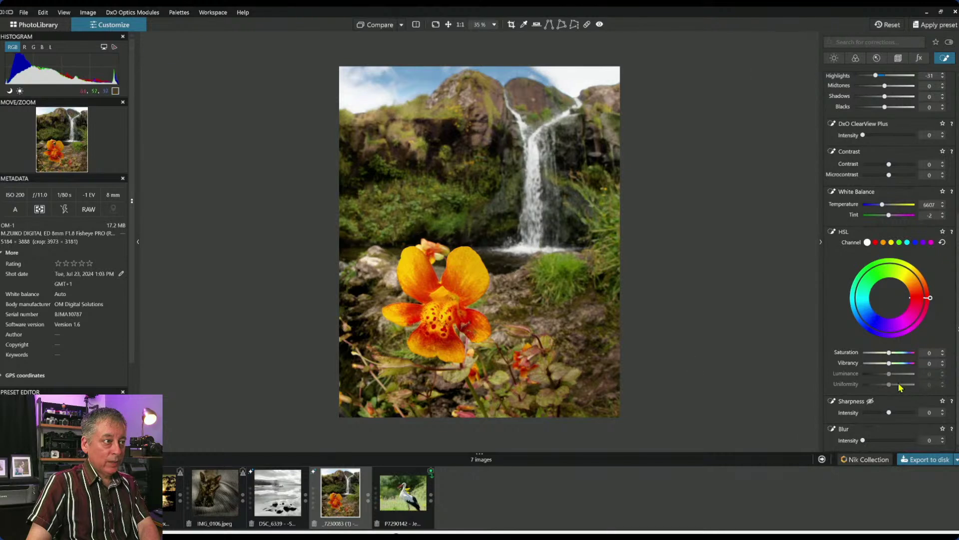
drag(888, 365, 881, 365)
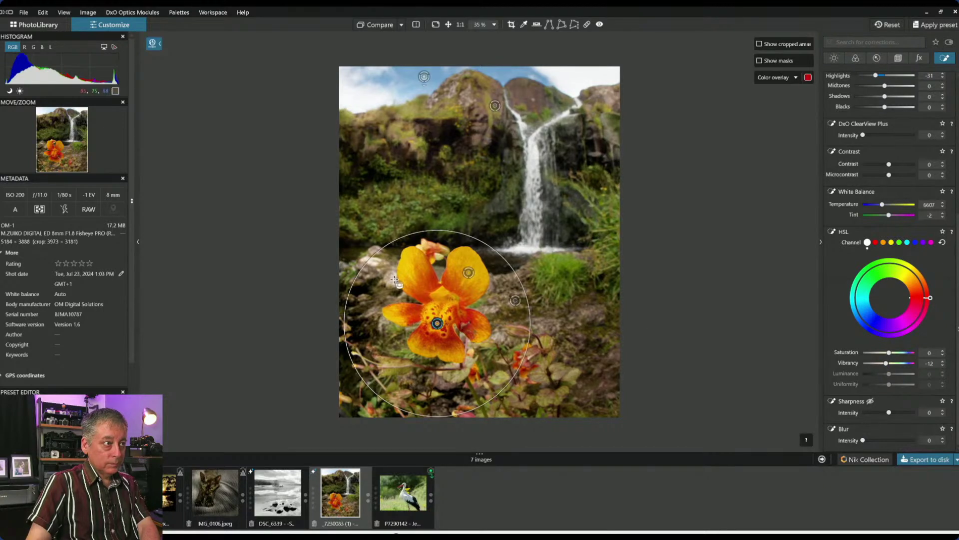
For the control point on the flower's upper-right petal, set Highlights to 43 and Midtones to 30.
click(467, 274)
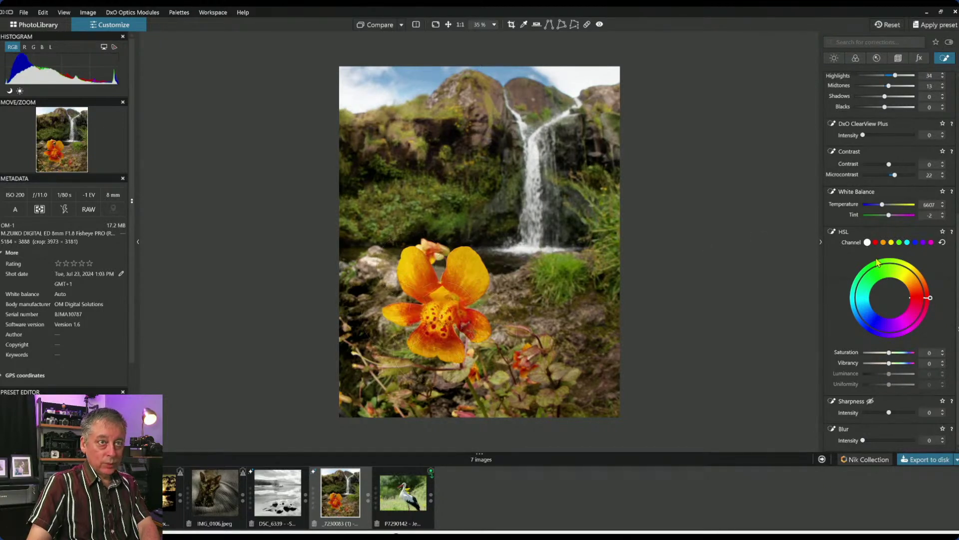
scroll(883, 262, up, 4)
drag(900, 247, 895, 256)
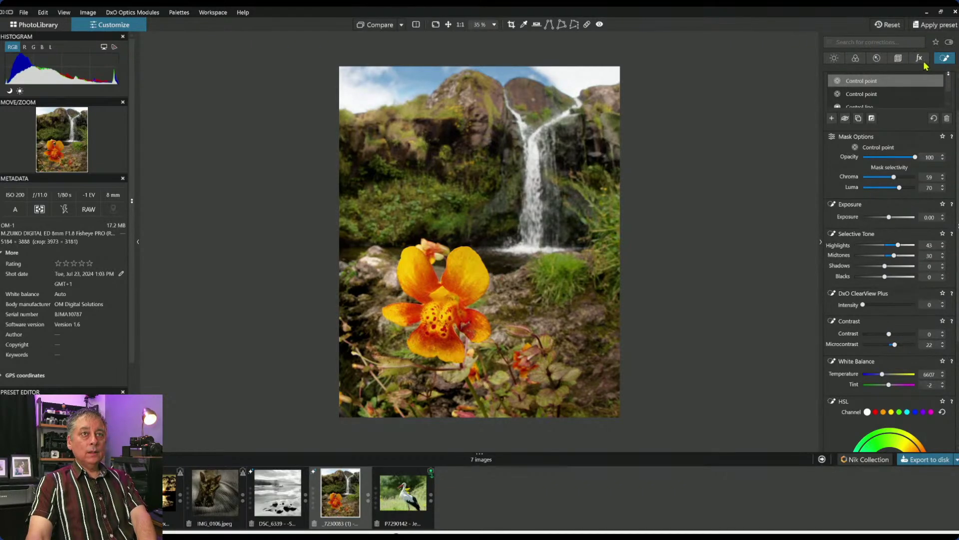
Add a control point mask in the photo's lower-left corner, shrink its radius, and set its Exposure to -1.52.
scroll(890, 94, down, 1)
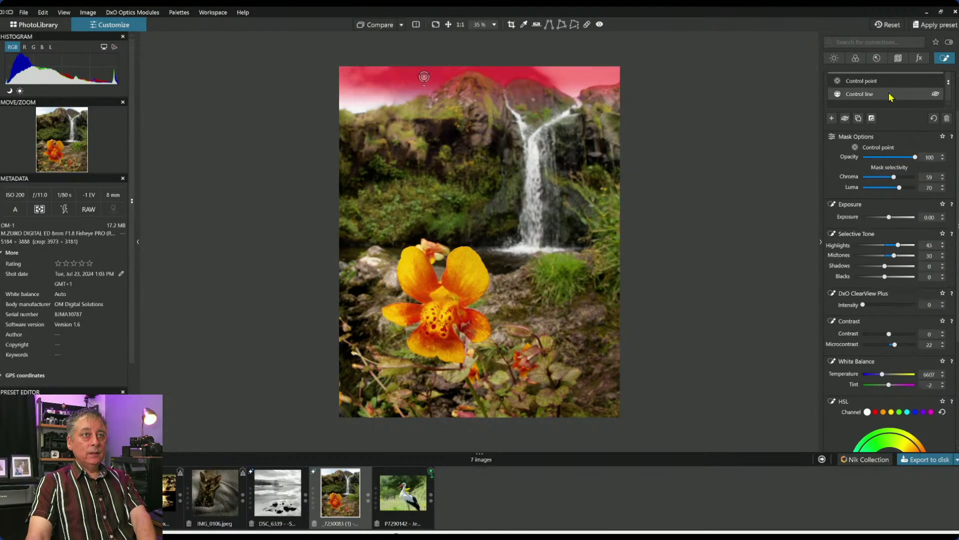
click(832, 121)
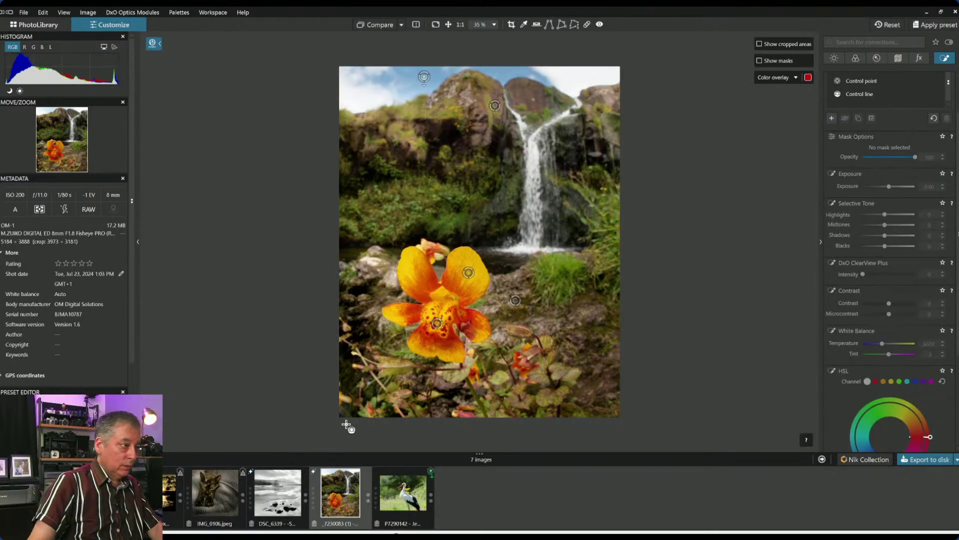
scroll(858, 97, up, 3)
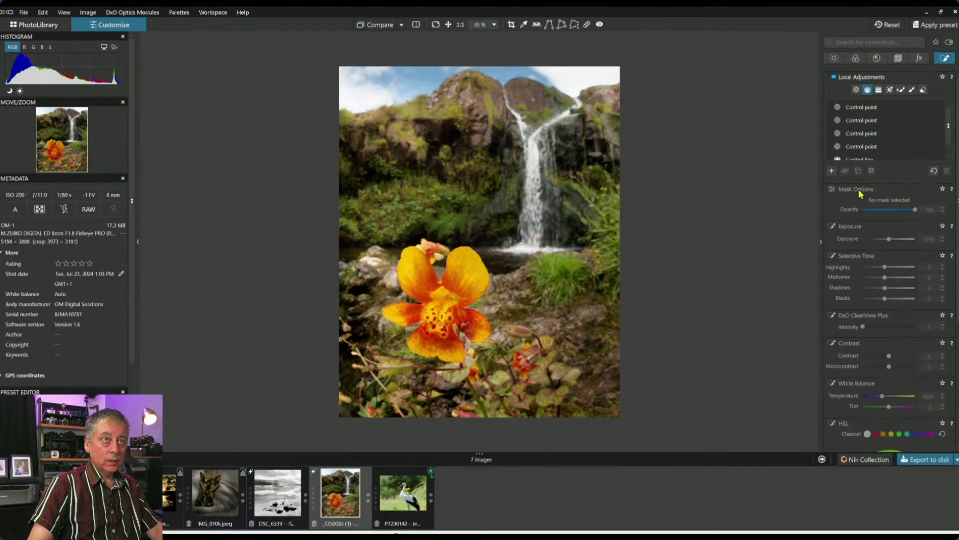
click(856, 90)
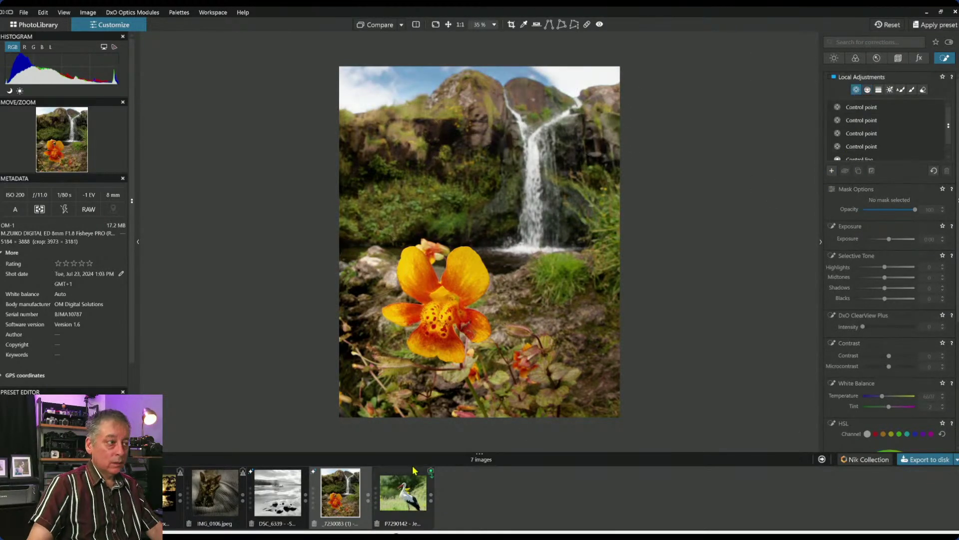
click(368, 406)
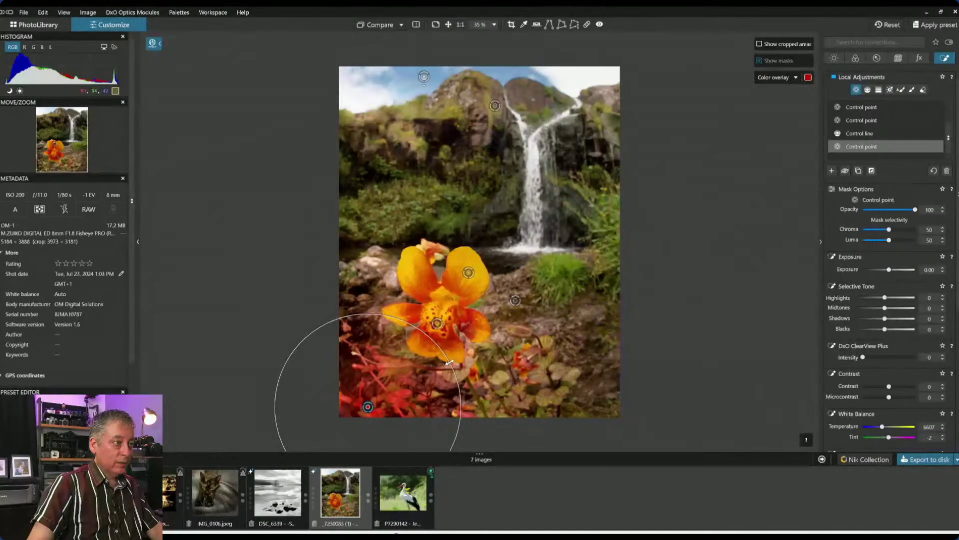
drag(450, 361, 419, 378)
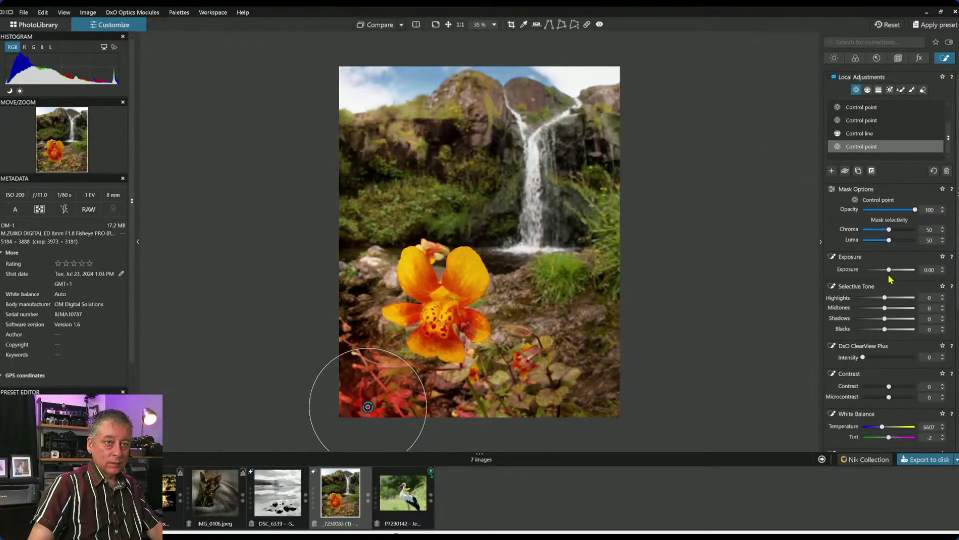
drag(889, 269, 879, 270)
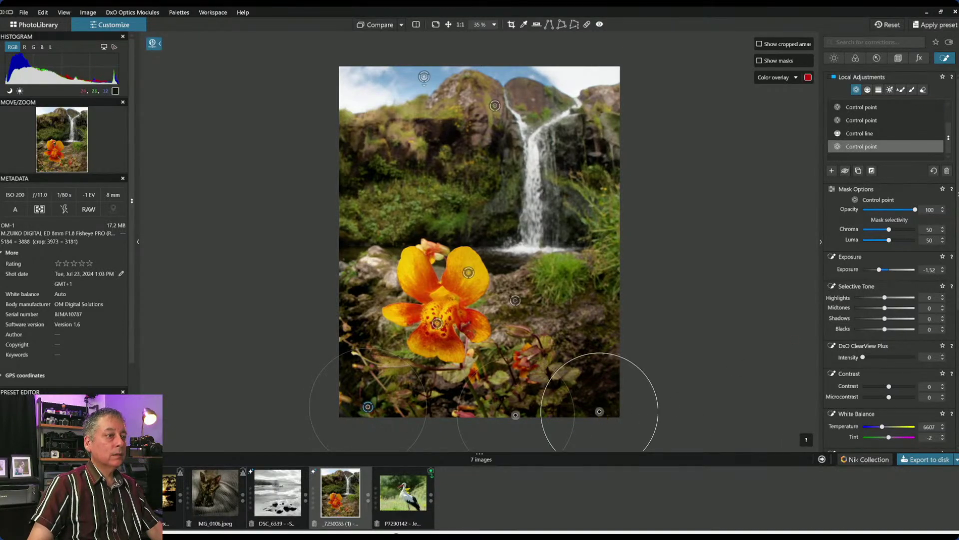
Move the mask's lower-right corner point to the photo's bottom centre and shrink the radius of that point and the lower-left one.
drag(600, 410, 479, 412)
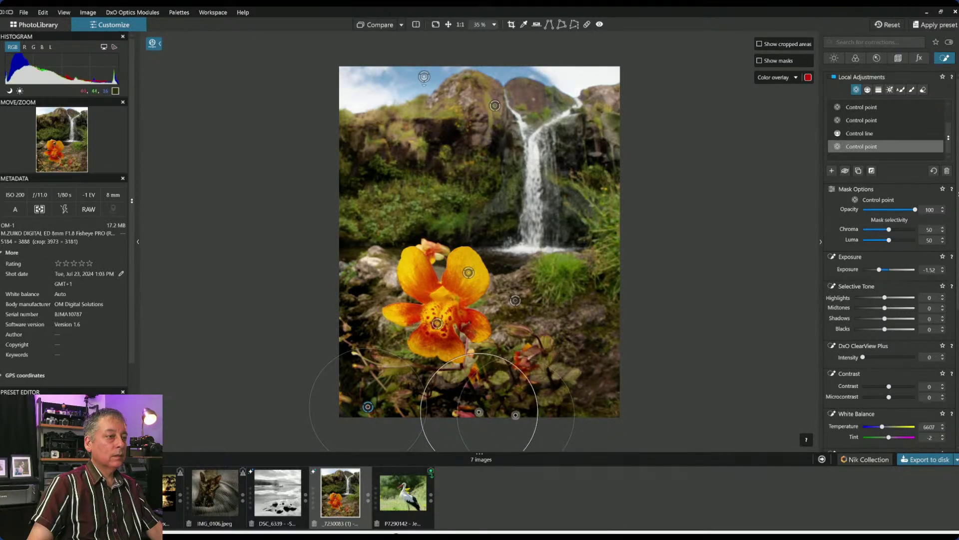
drag(479, 411, 480, 411)
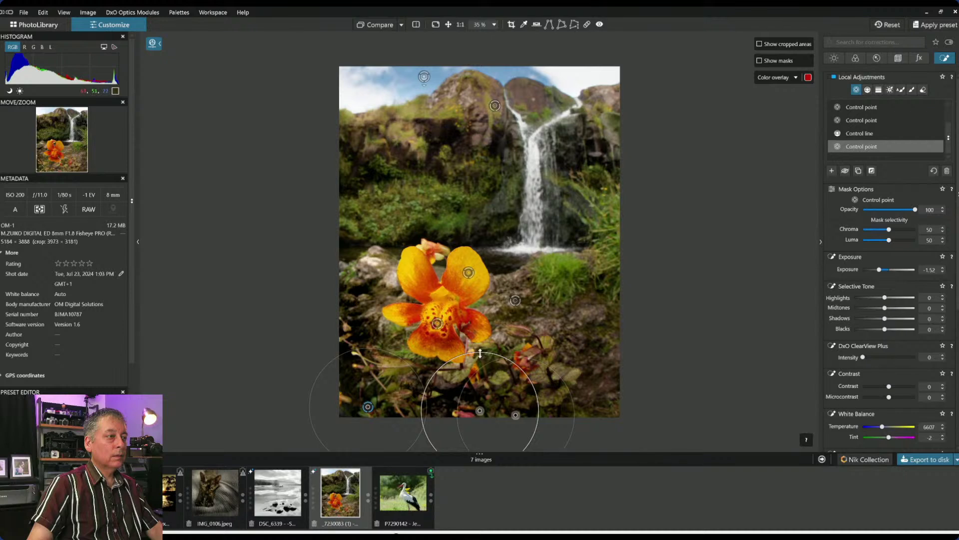
drag(480, 353, 480, 371)
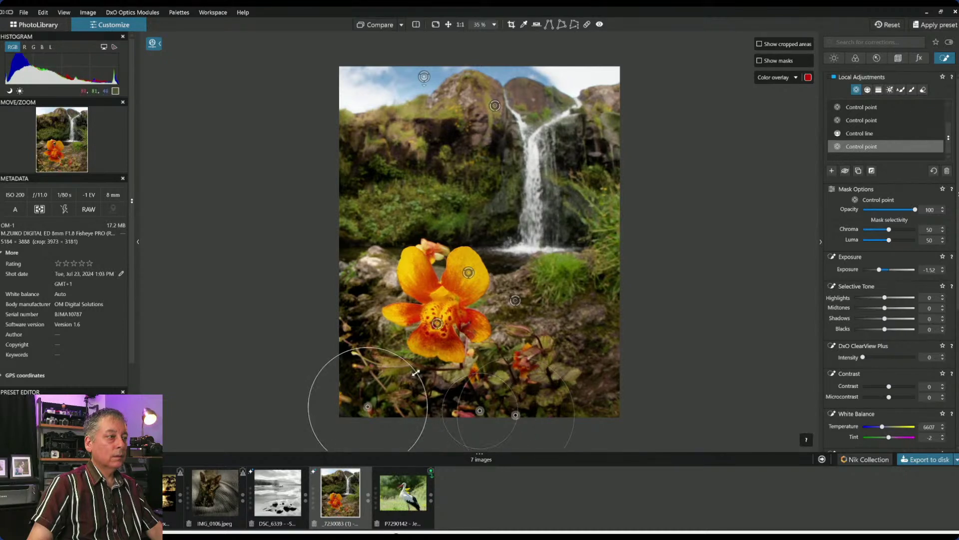
drag(416, 373, 410, 376)
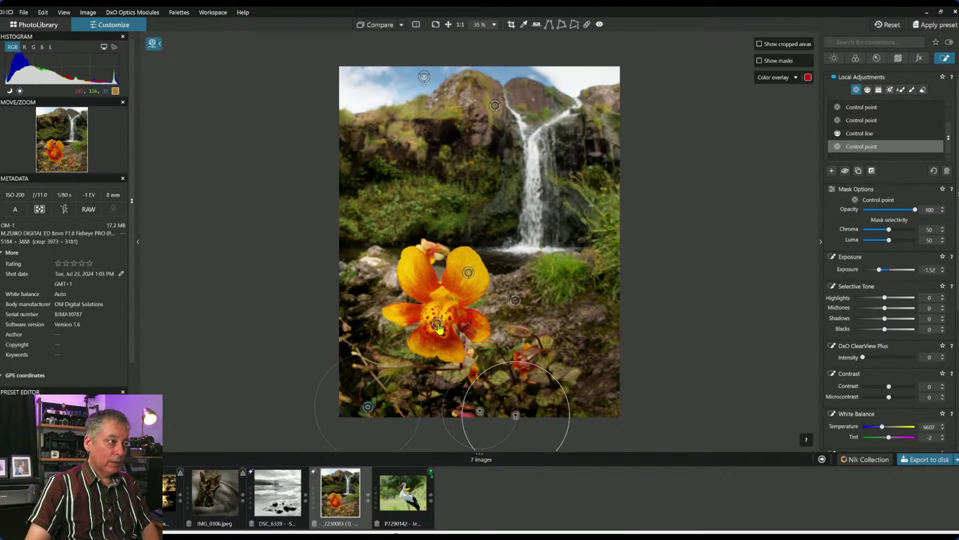
Raise Shadows to 24 for the control point at the flower's centre and deselect the mask.
click(438, 325)
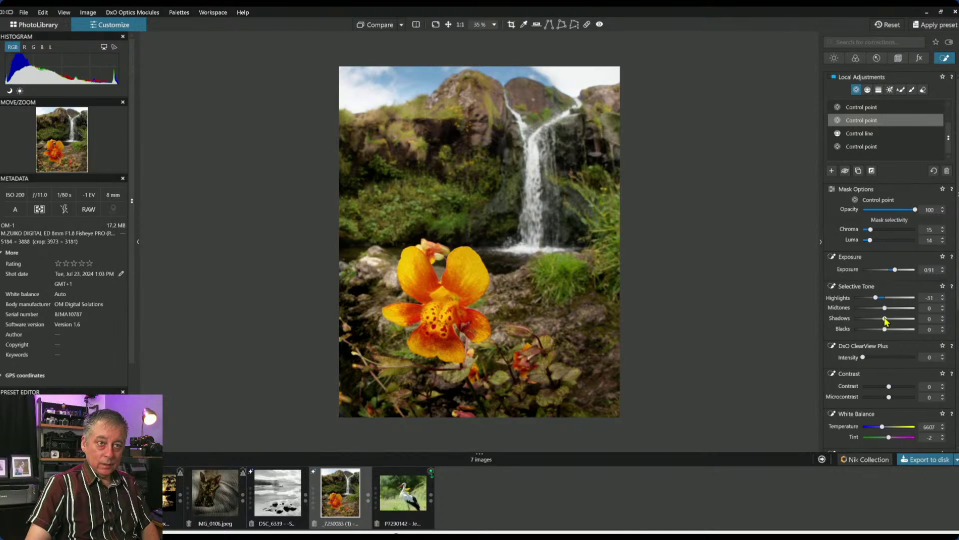
drag(885, 319, 893, 318)
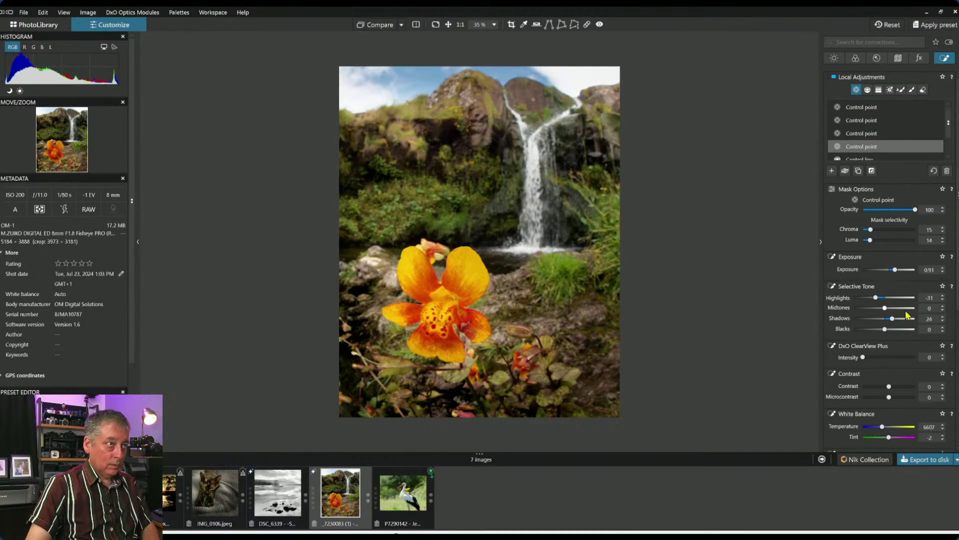
key(Escape)
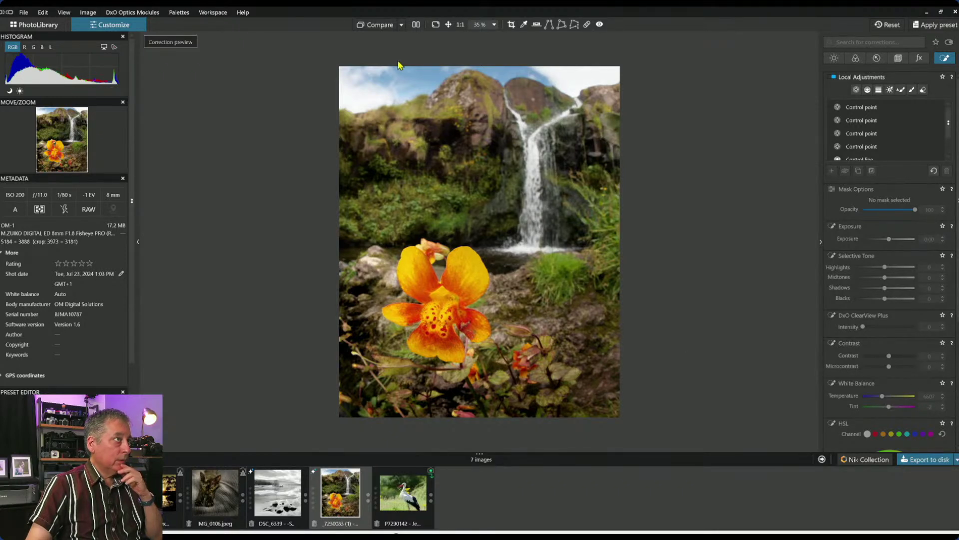
Compare the edited waterfall photo with its uncorrected version.
click(382, 28)
click(382, 29)
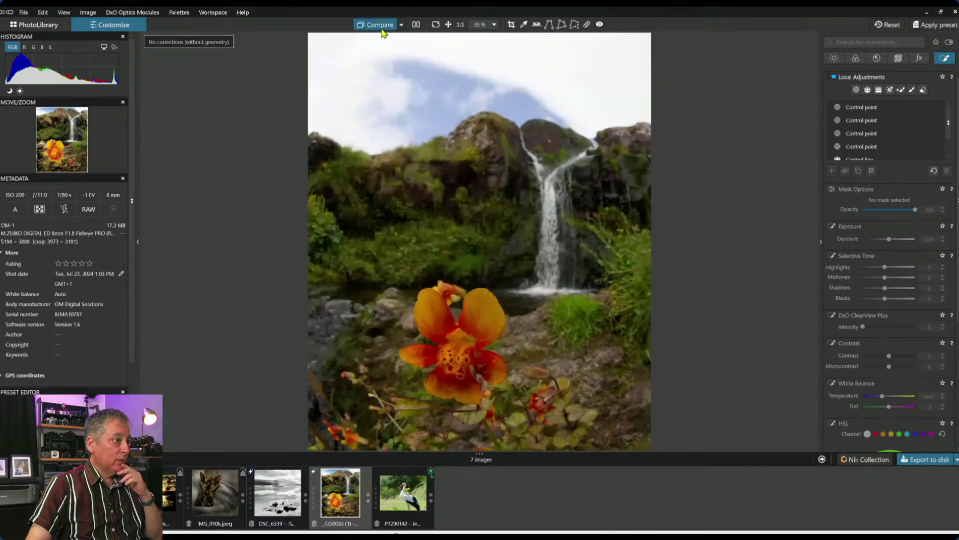
click(383, 29)
click(379, 25)
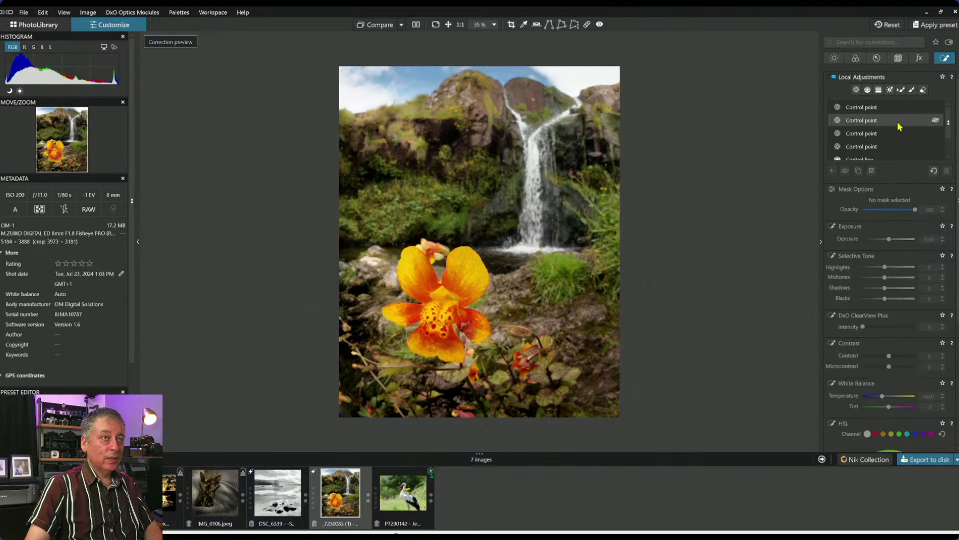
Extend the upper rock's control point mask with points on the green hillside, shrink their radii, and deselect the mask.
click(867, 122)
click(495, 106)
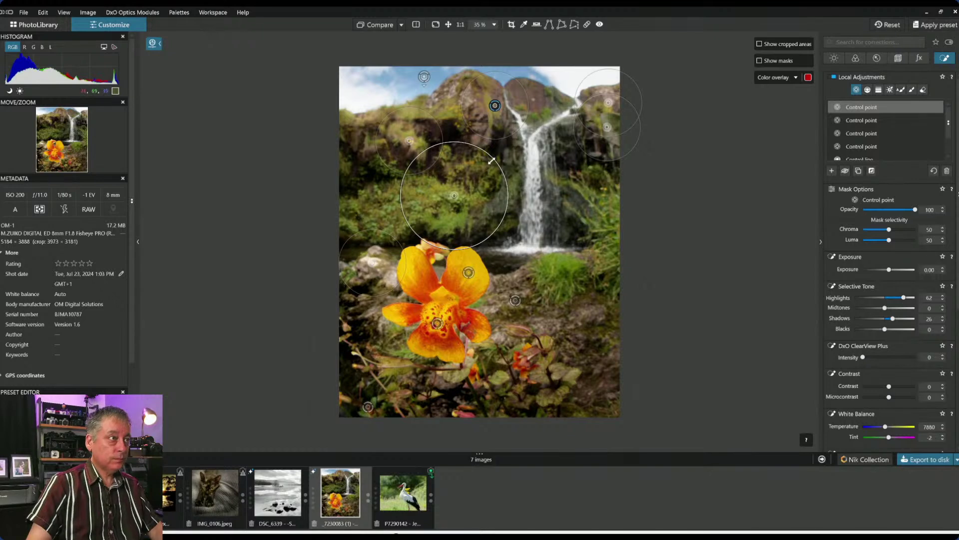
drag(490, 163, 474, 174)
click(401, 206)
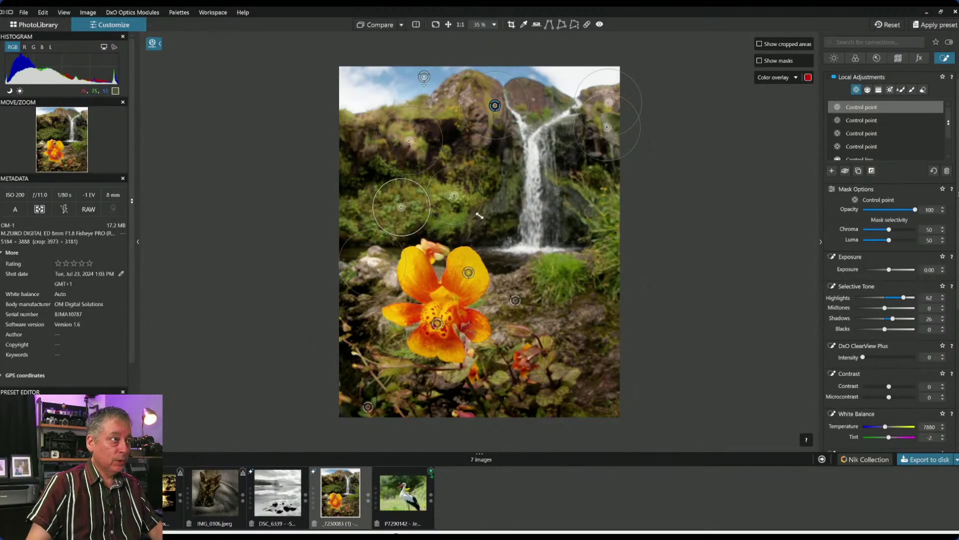
click(455, 196)
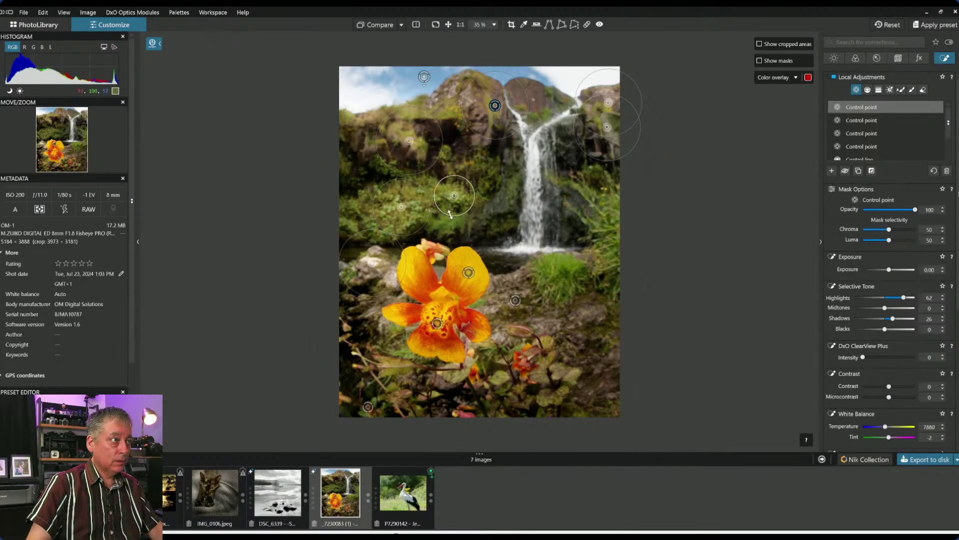
drag(424, 218, 417, 215)
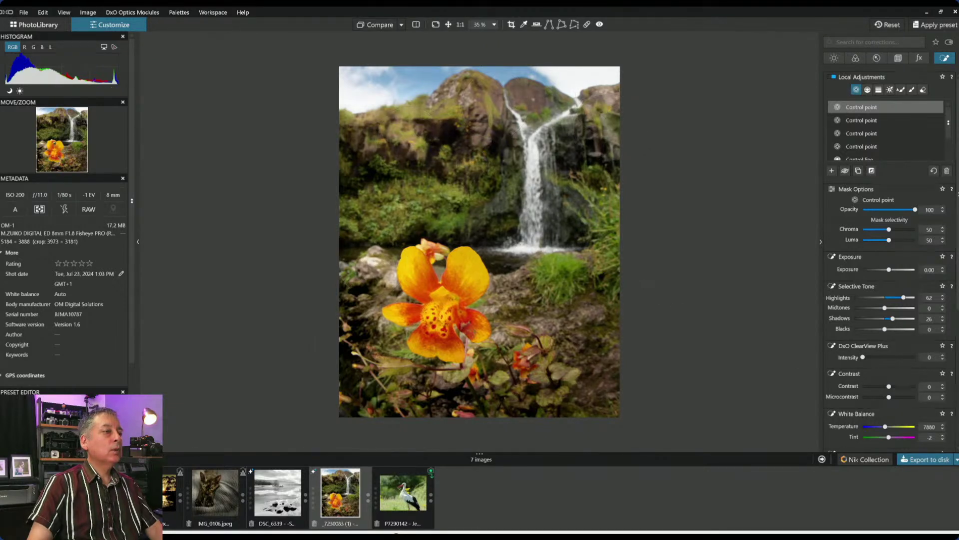
key(Escape)
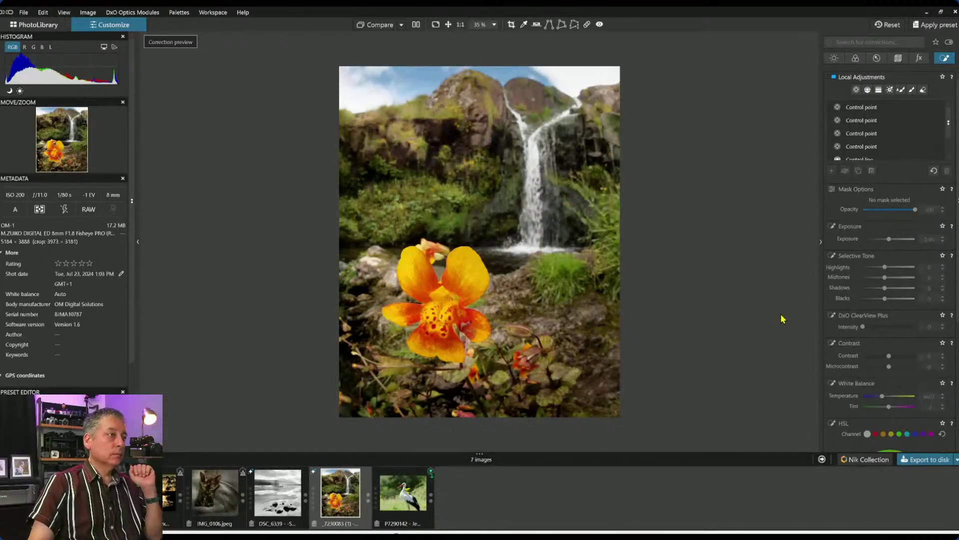
Reselect the upper rock's control point mask, extend its brightening to the grass clump beside the pool, and deselect it.
click(859, 122)
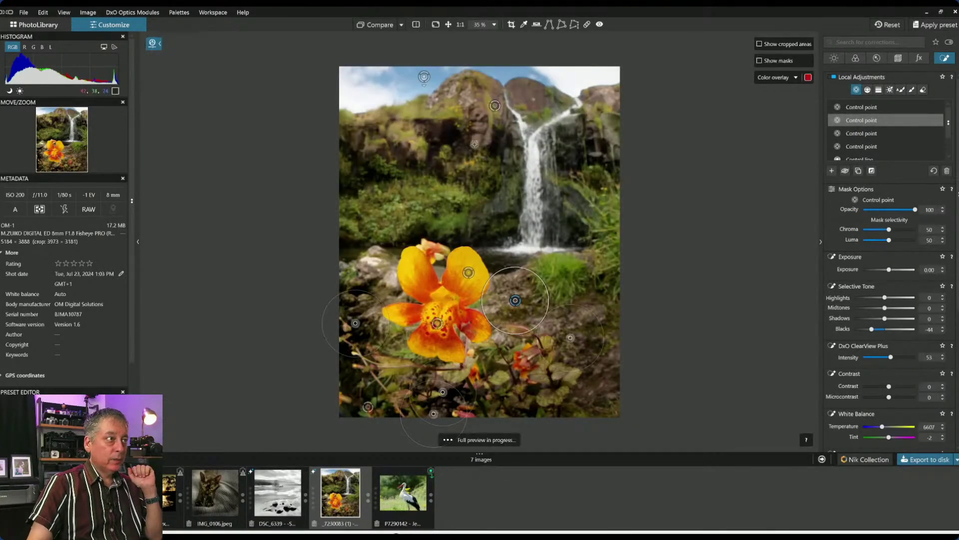
click(495, 106)
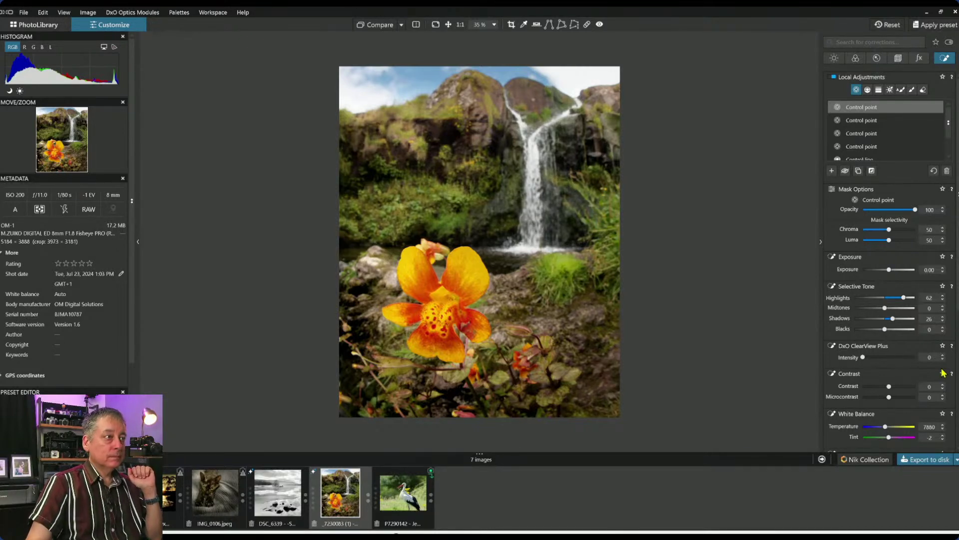
key(Escape)
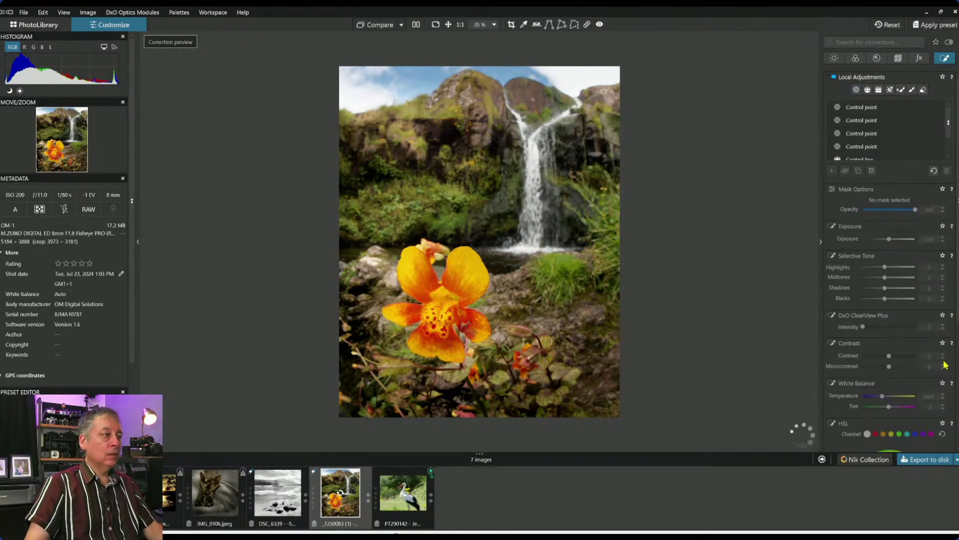
Clone over the distraction in the photo's lower-left corner from the area just above it, and raise the clone opacity to 93%.
click(587, 25)
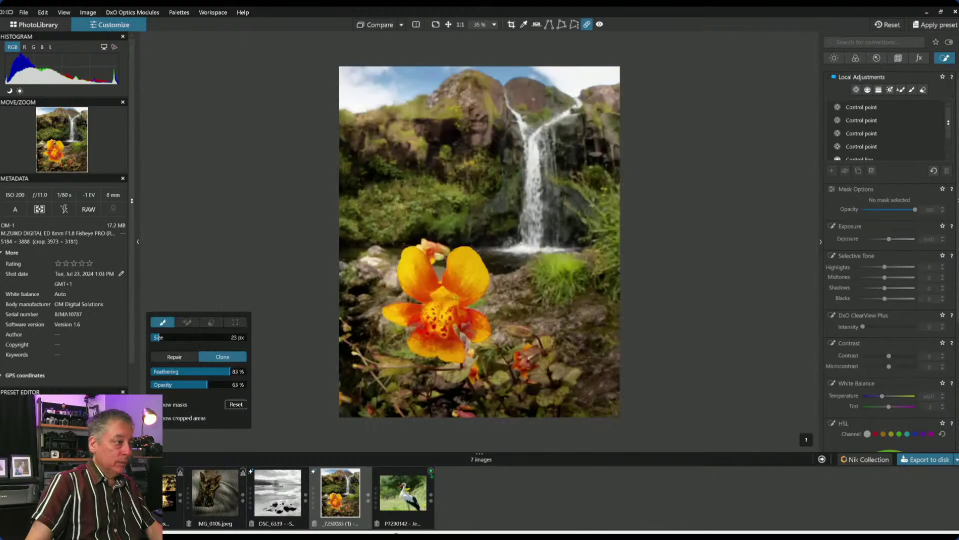
mouse_move(345, 400)
mouse_down()
mouse_move(325, 393)
mouse_move(340, 405)
mouse_up()
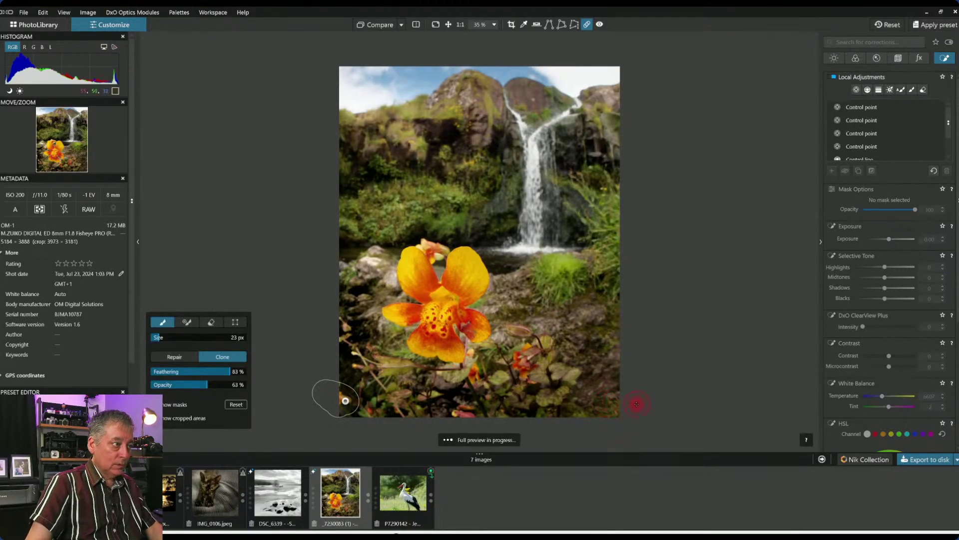
drag(348, 344, 339, 368)
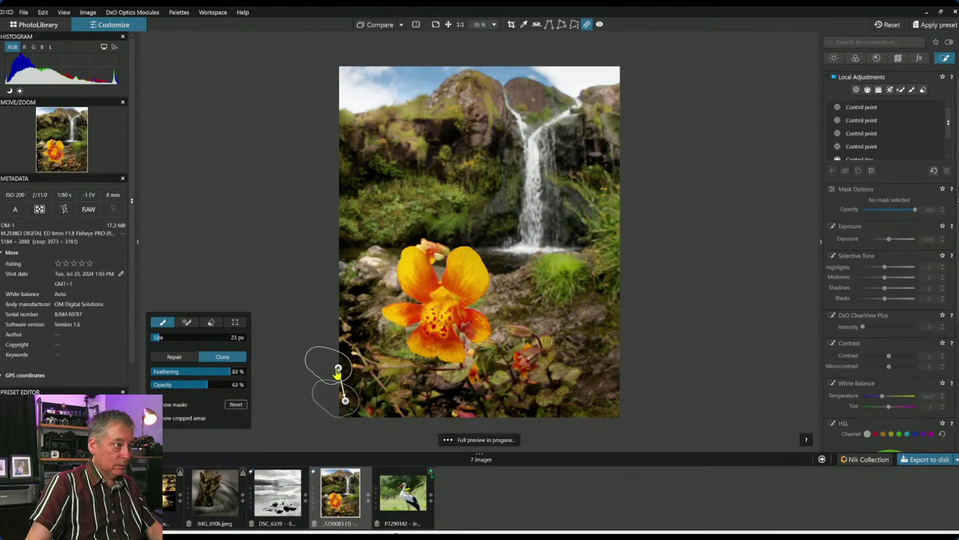
click(580, 424)
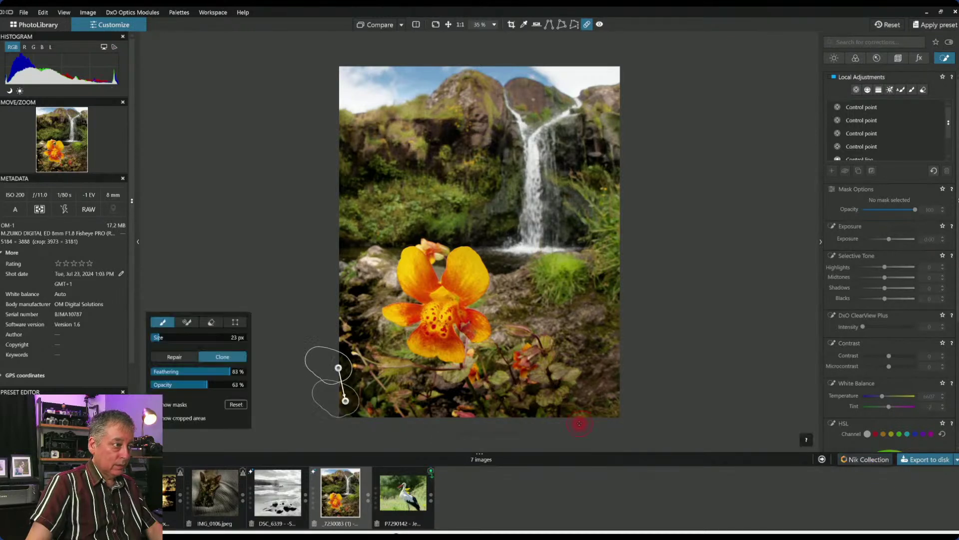
drag(207, 385, 240, 385)
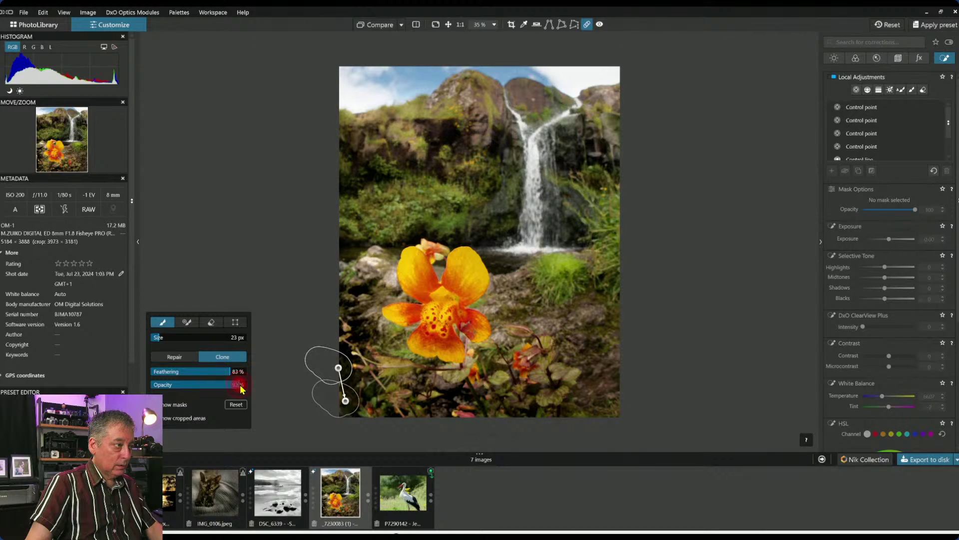
click(363, 408)
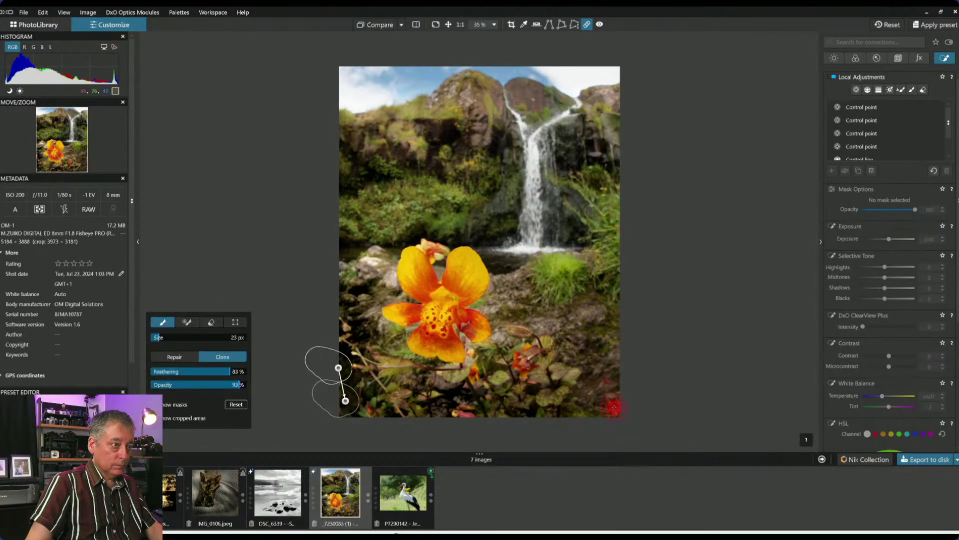
click(560, 246)
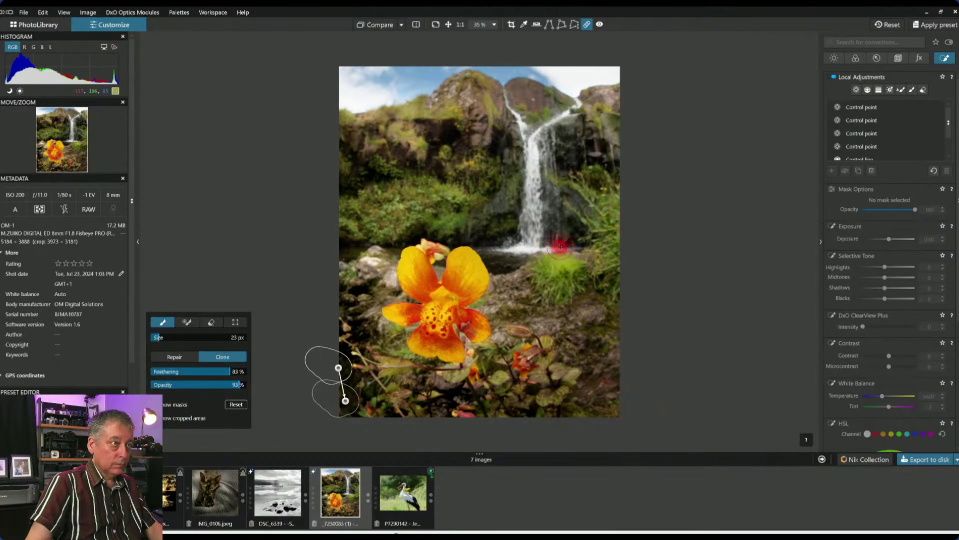
Darken the waterfall photo's edges with Creative Vignetting at an intensity of -5.
click(919, 58)
scroll(922, 327, down, 3)
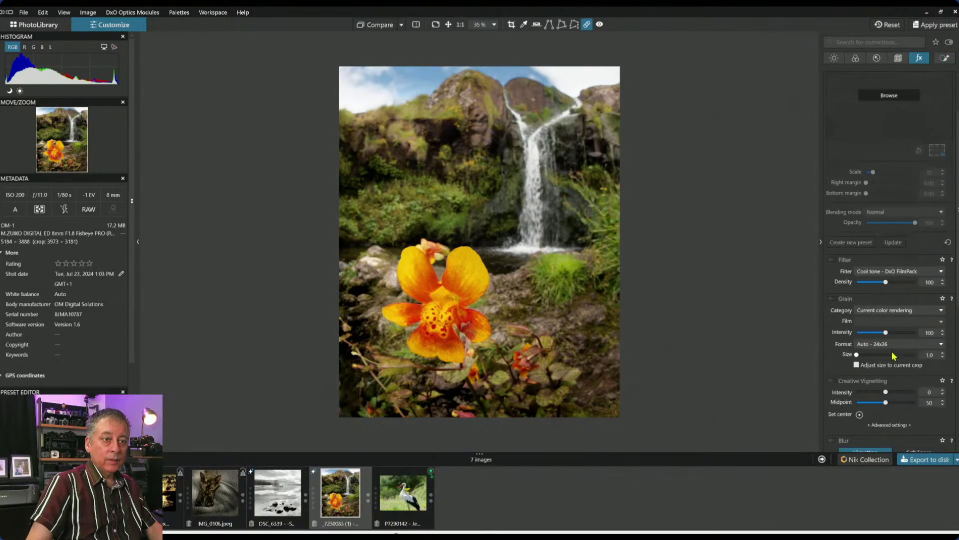
click(881, 394)
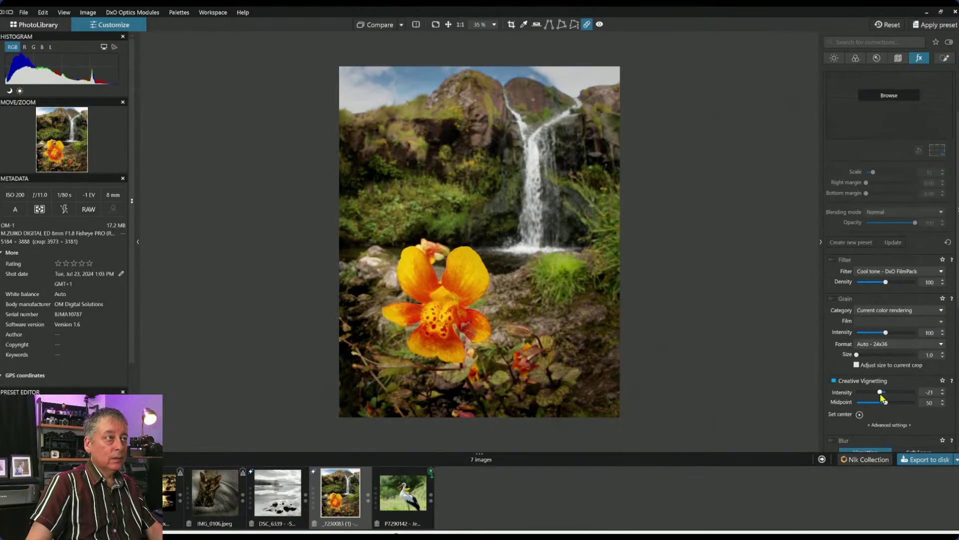
drag(880, 394, 884, 392)
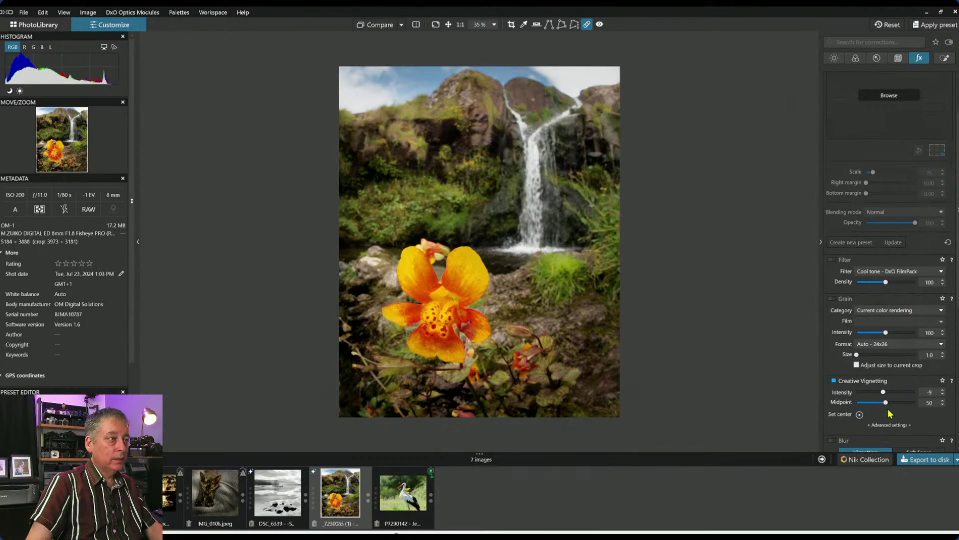
double_click(884, 395)
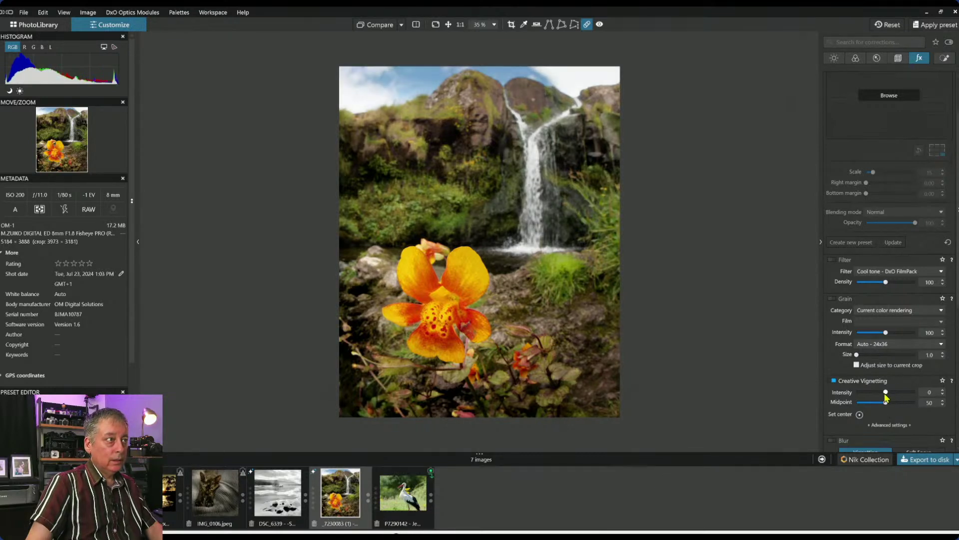
drag(886, 397, 885, 398)
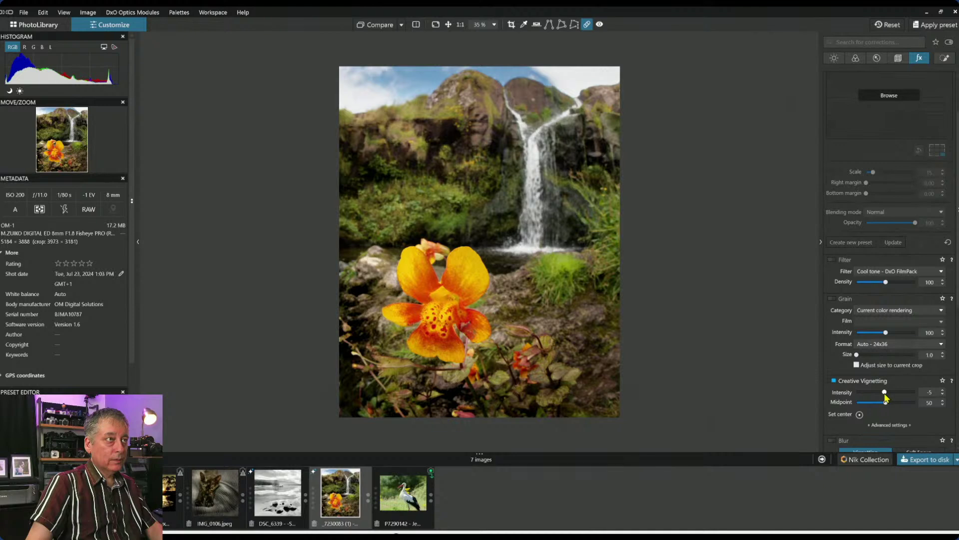
click(789, 94)
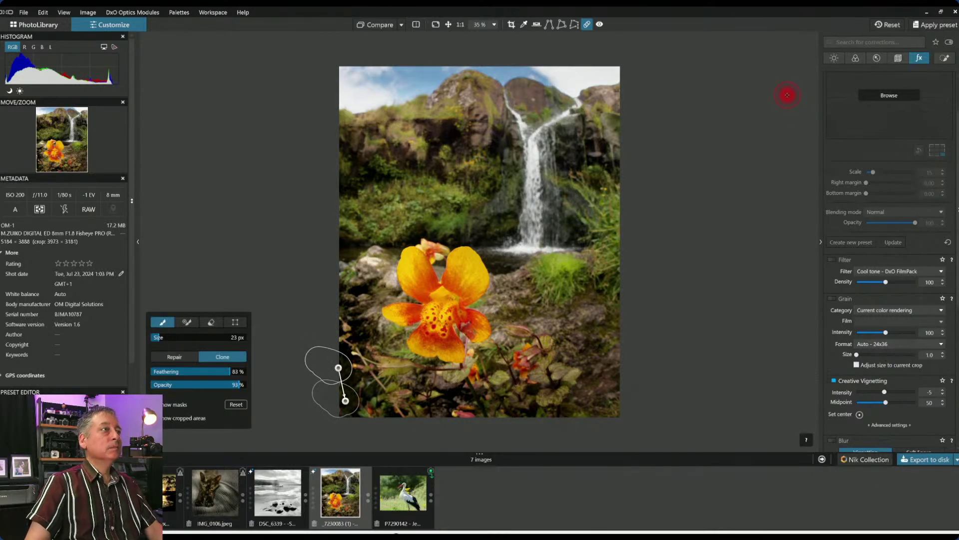
Hide the palettes, compare the vignetted photo side by side with its uncorrected version, view it alone, and restore the palettes.
key(Tab)
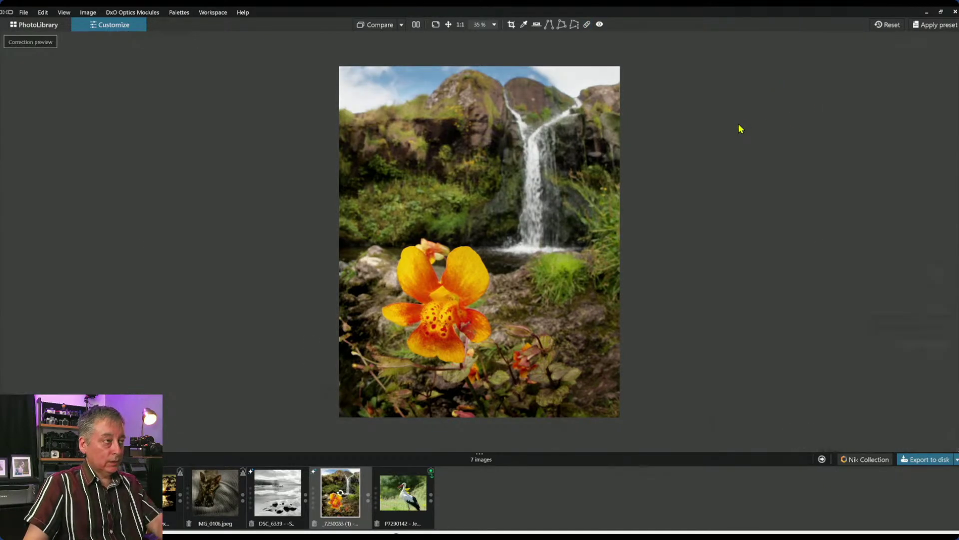
click(415, 24)
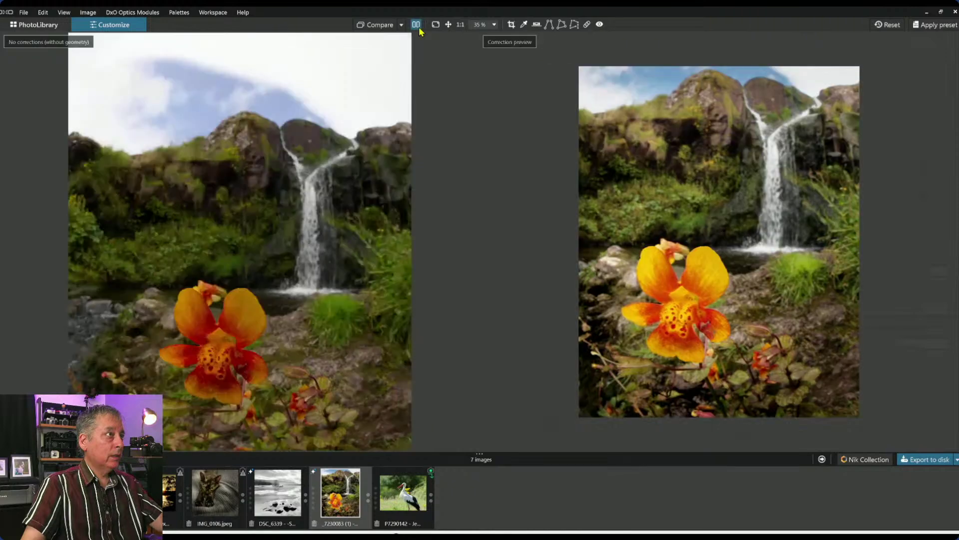
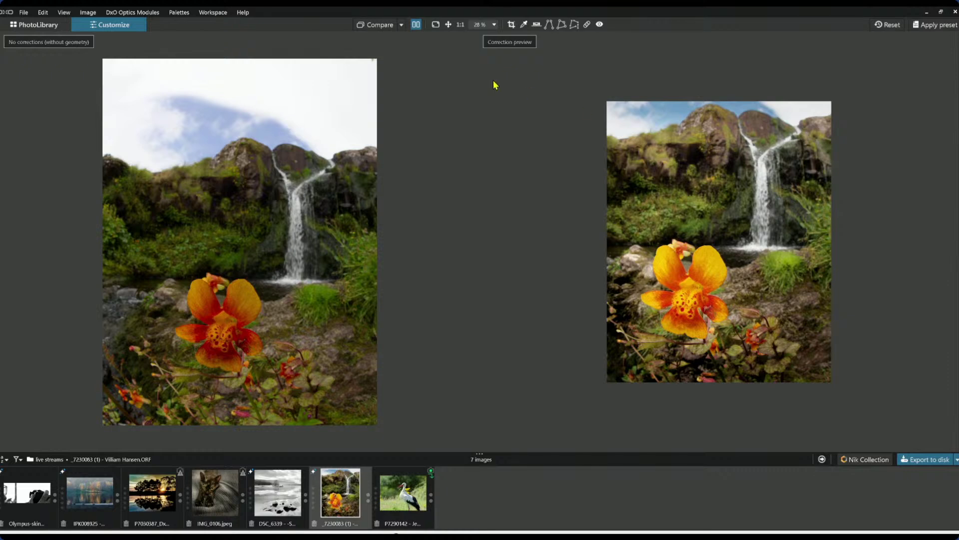
click(416, 25)
click(376, 26)
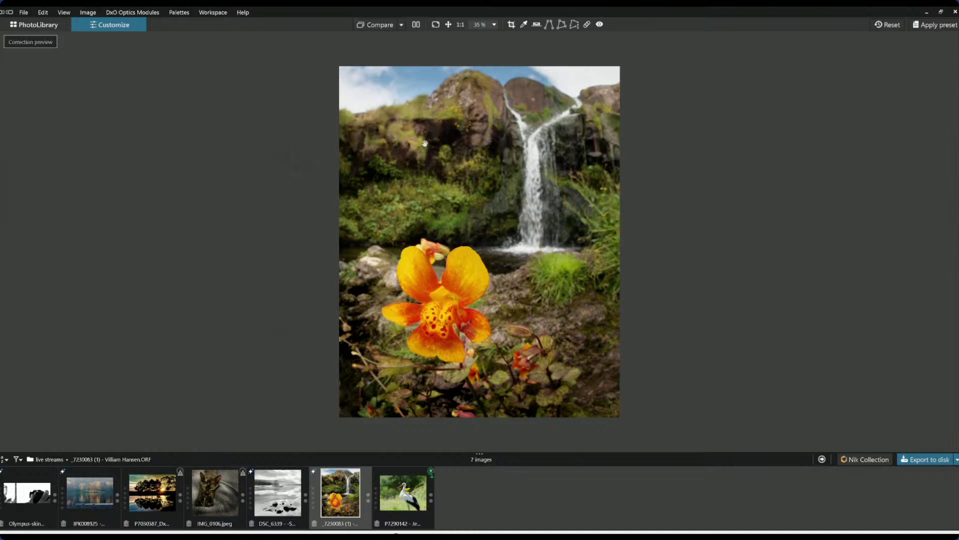
scroll(537, 271, up, 1)
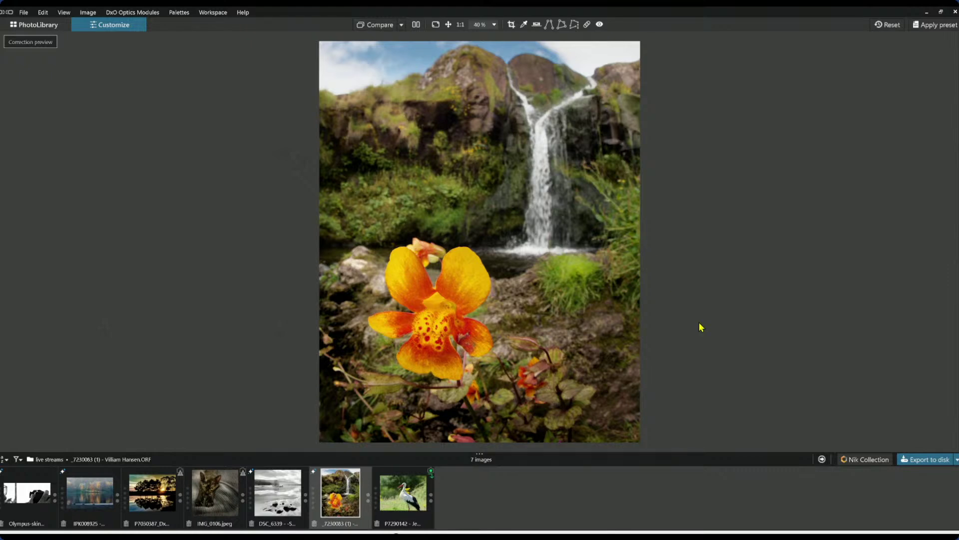
key(Tab)
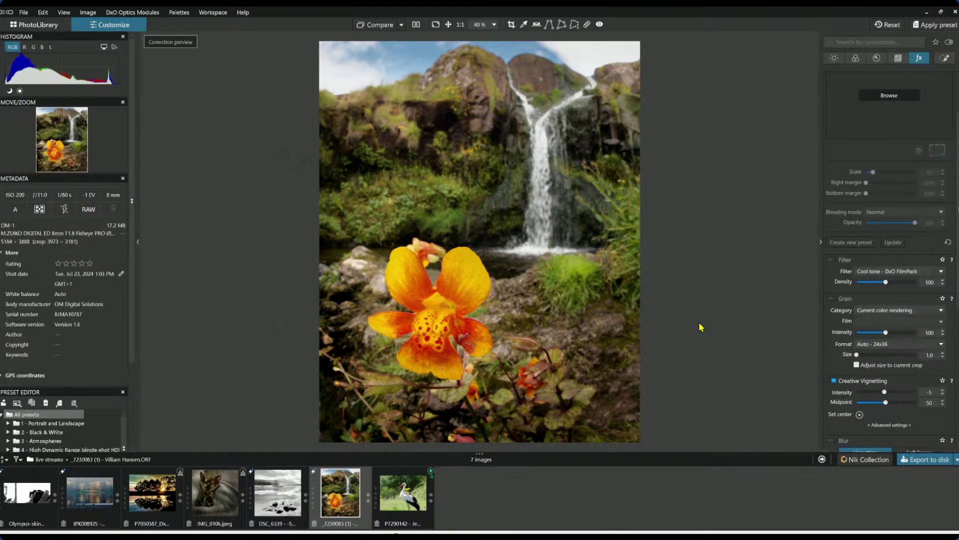
Open the stork photo P7290142 and apply the custom 000 default preset that has no aspect ratio in its name.
click(401, 495)
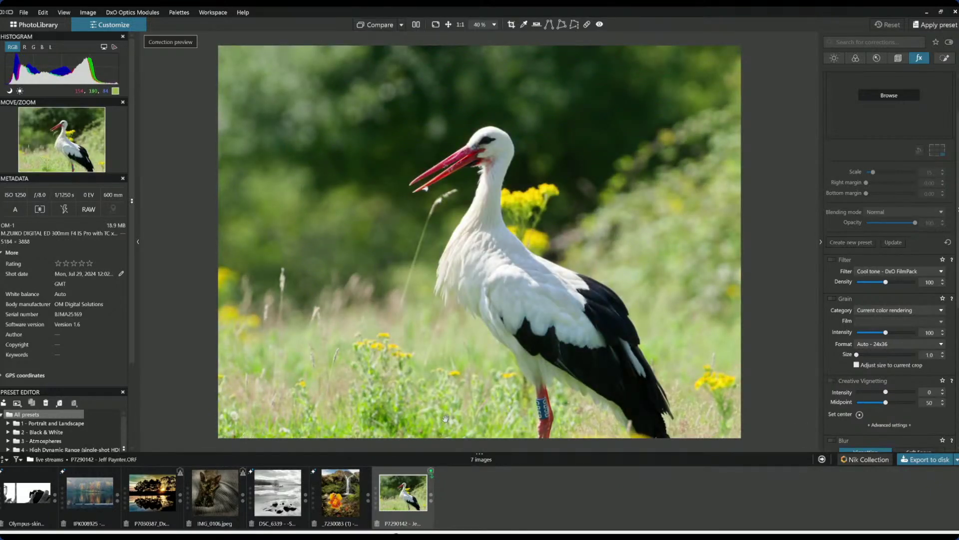
scroll(425, 359, down, 1)
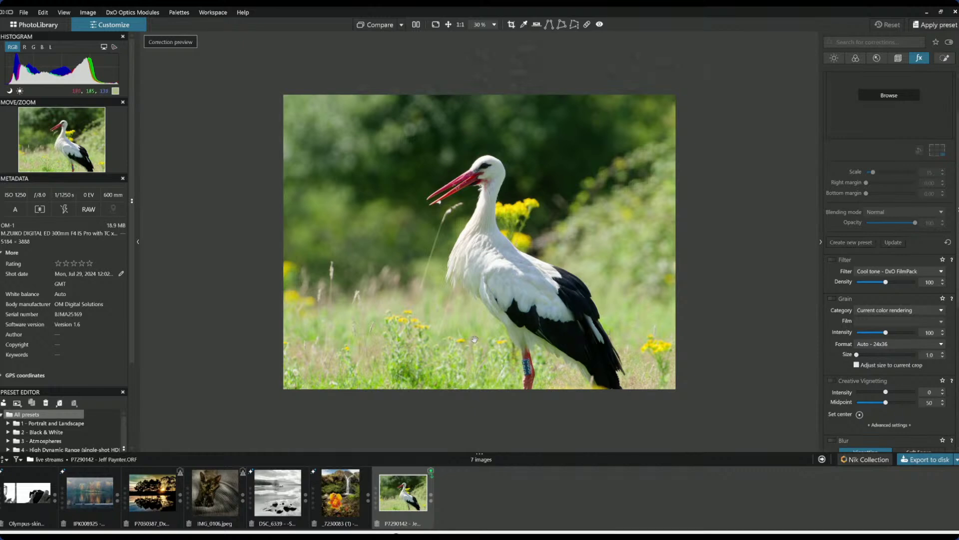
scroll(475, 339, up, 1)
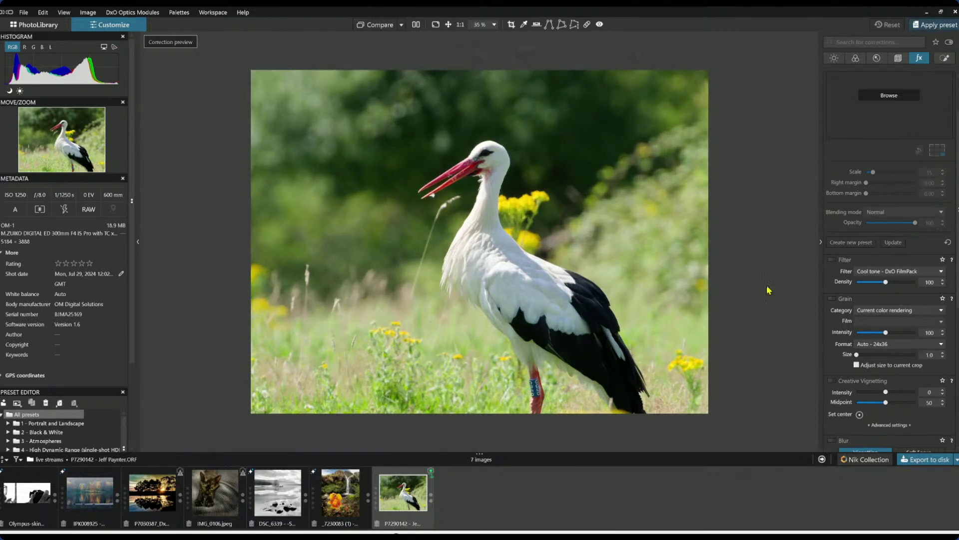
click(934, 25)
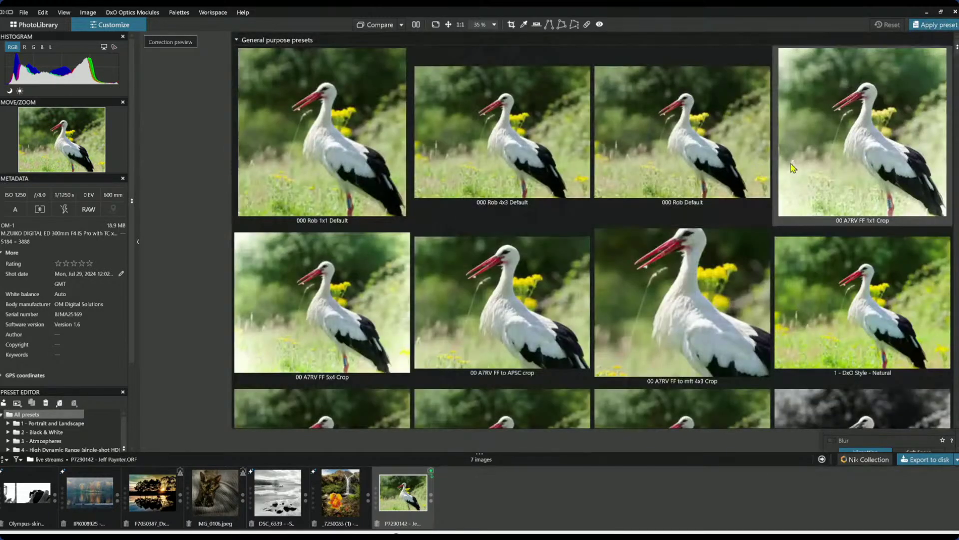
click(624, 187)
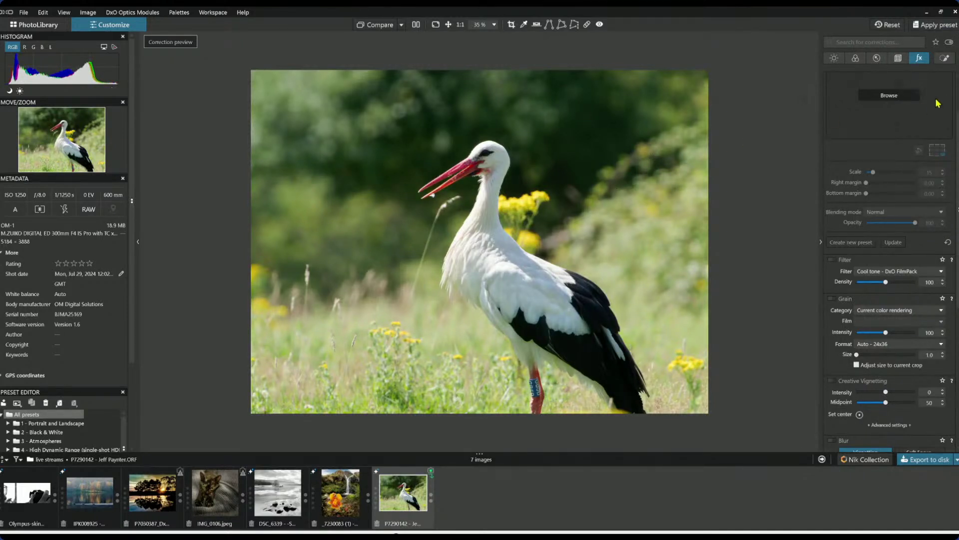
Crop the stork photo to a 1 × 1 square of about 3085 px around the bird's head and upper body.
click(899, 59)
click(875, 143)
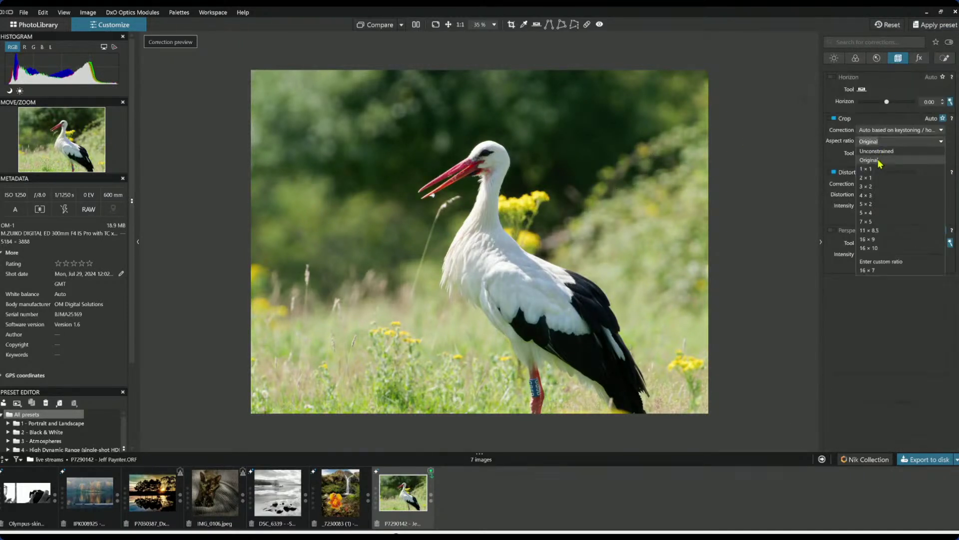
click(876, 165)
click(862, 154)
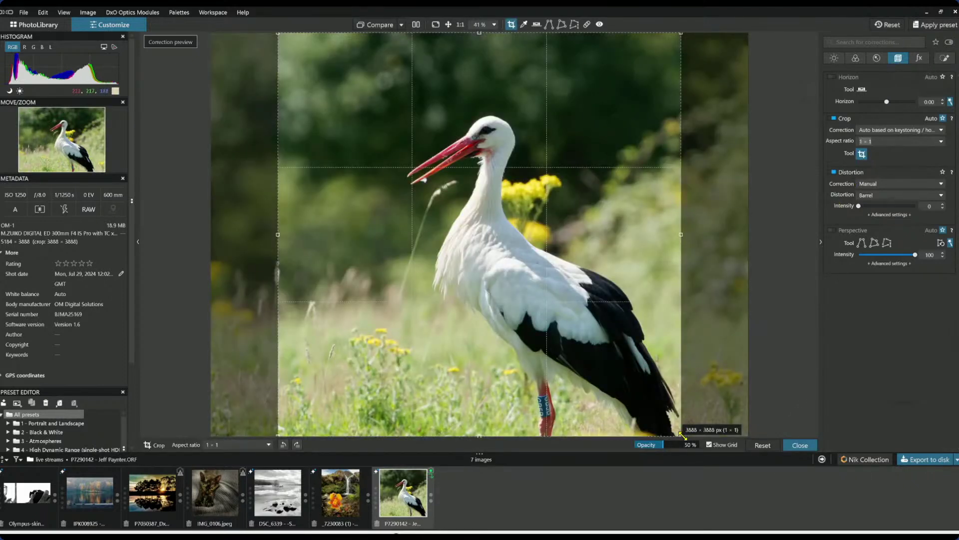
drag(682, 435, 625, 353)
scroll(677, 379, down, 3)
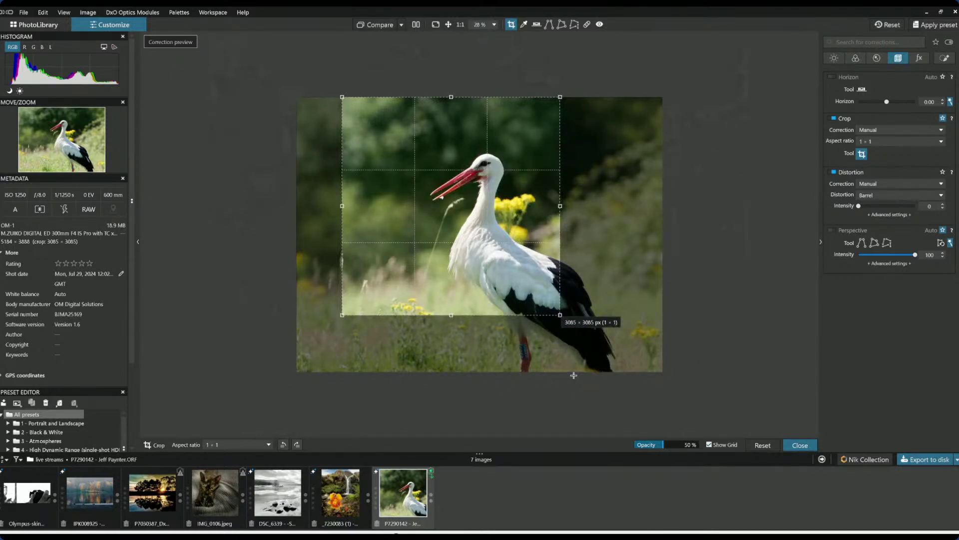
drag(517, 253, 517, 259)
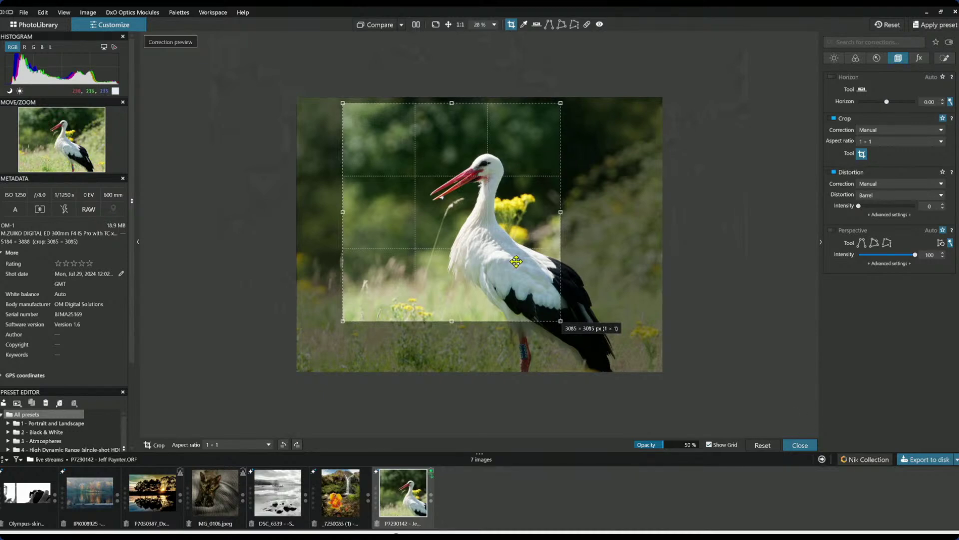
key(Return)
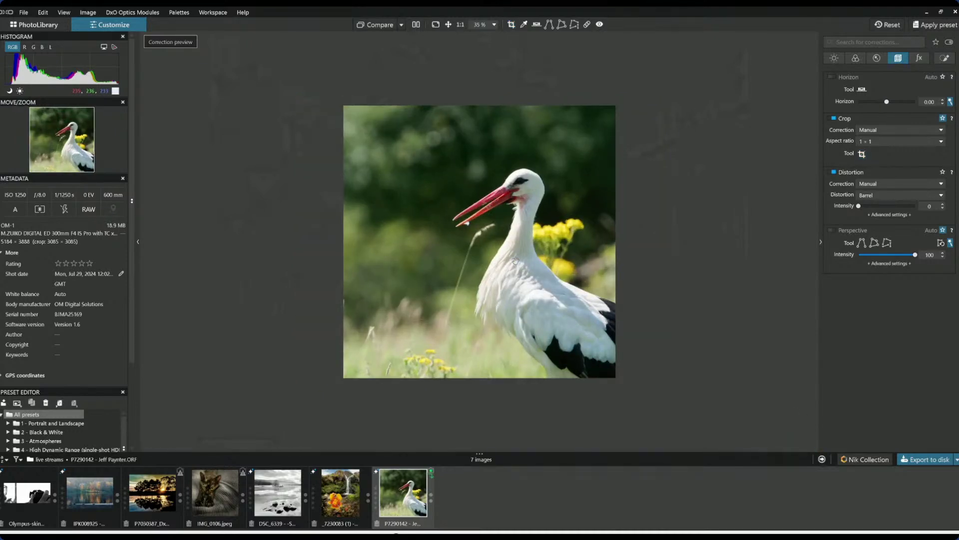
Shift the square crop towards the stork's tail and tighten it to about 2883 × 2883 px.
click(862, 153)
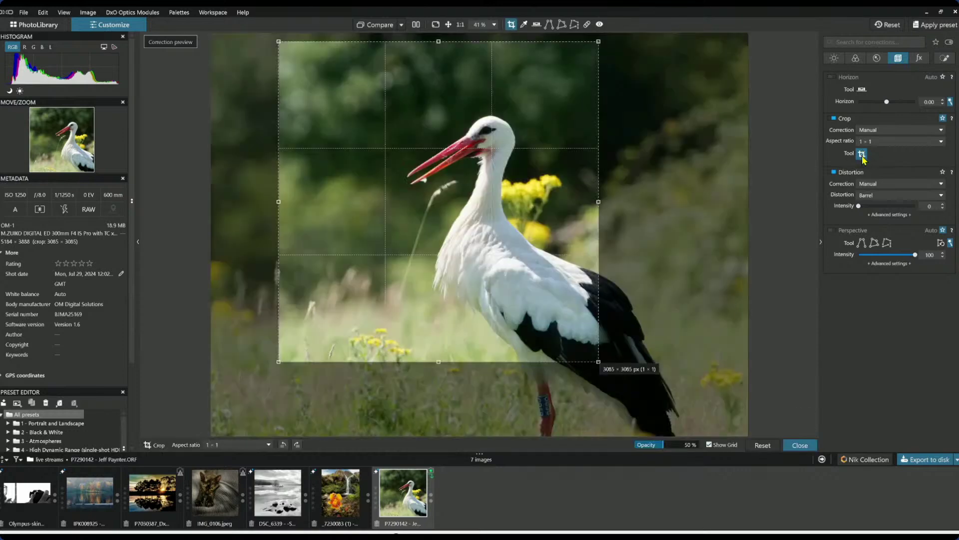
drag(518, 274, 576, 279)
drag(495, 50, 494, 67)
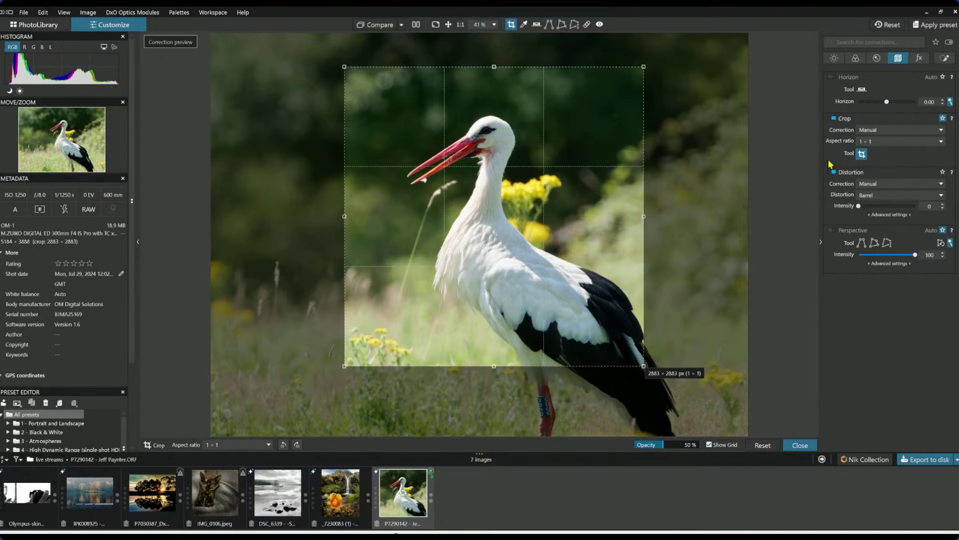
Tilt the stork photo by setting Horizon to -2.97 and apply the adjusted crop.
drag(888, 103, 887, 104)
scroll(888, 104, down, 3)
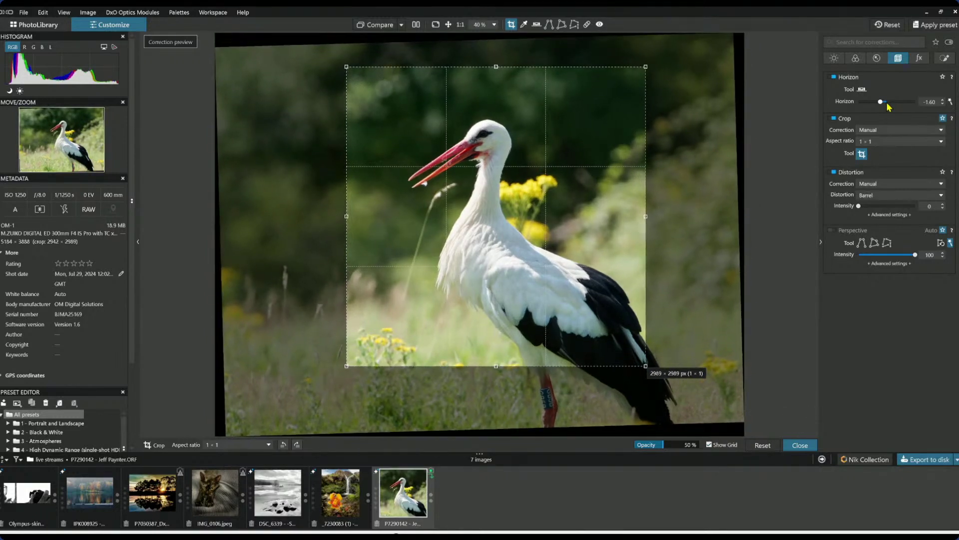
key(Return)
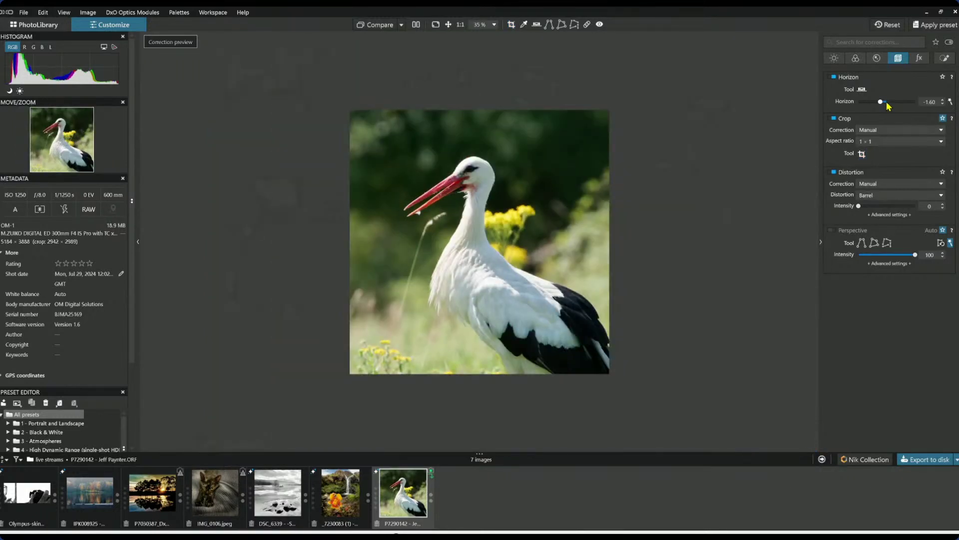
drag(888, 104, 879, 102)
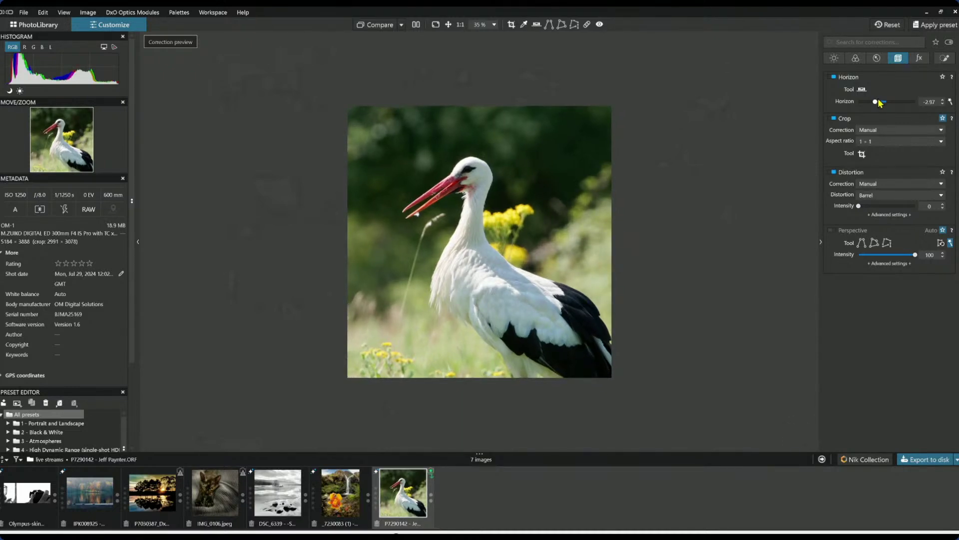
Start retouching the stork photo with the retouch brush's Opacity set to 100 %.
click(586, 24)
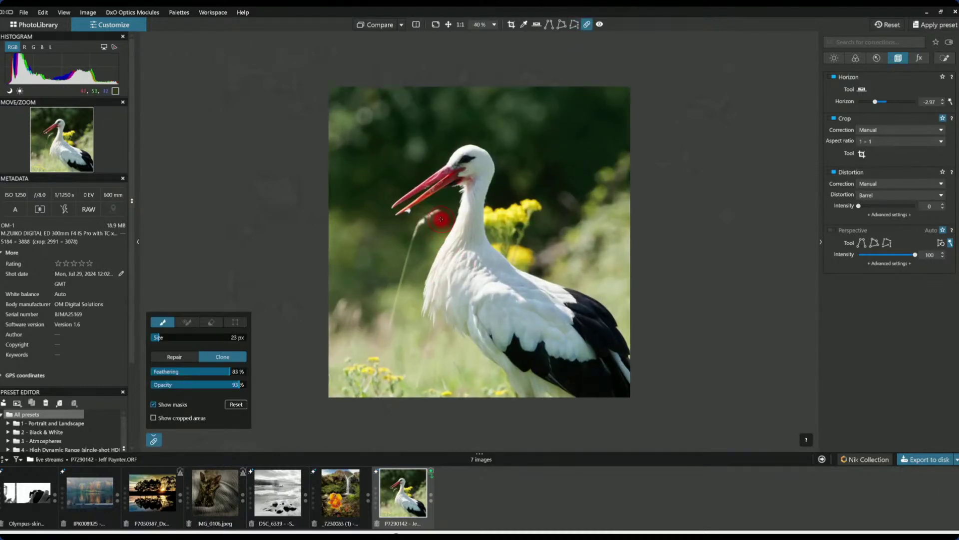
scroll(422, 215, up, 3)
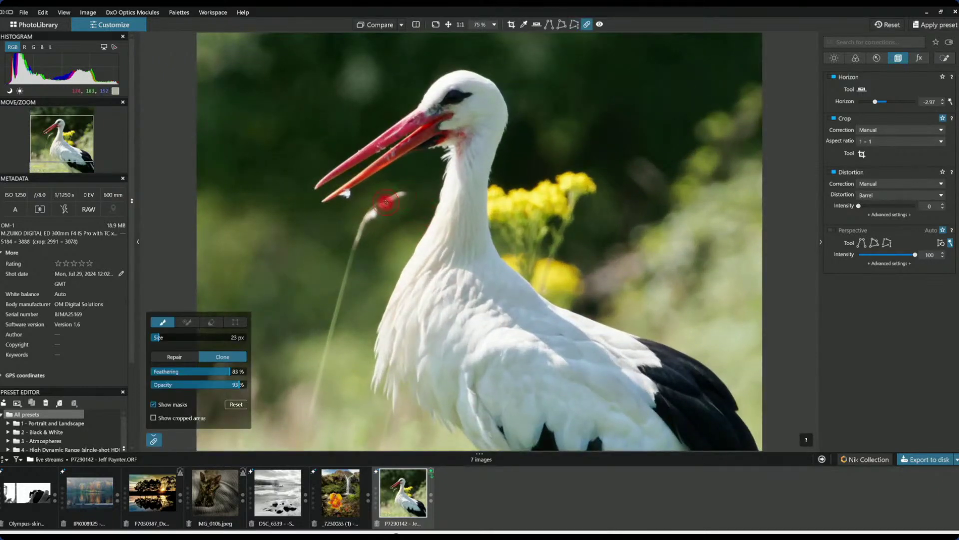
drag(237, 384, 265, 385)
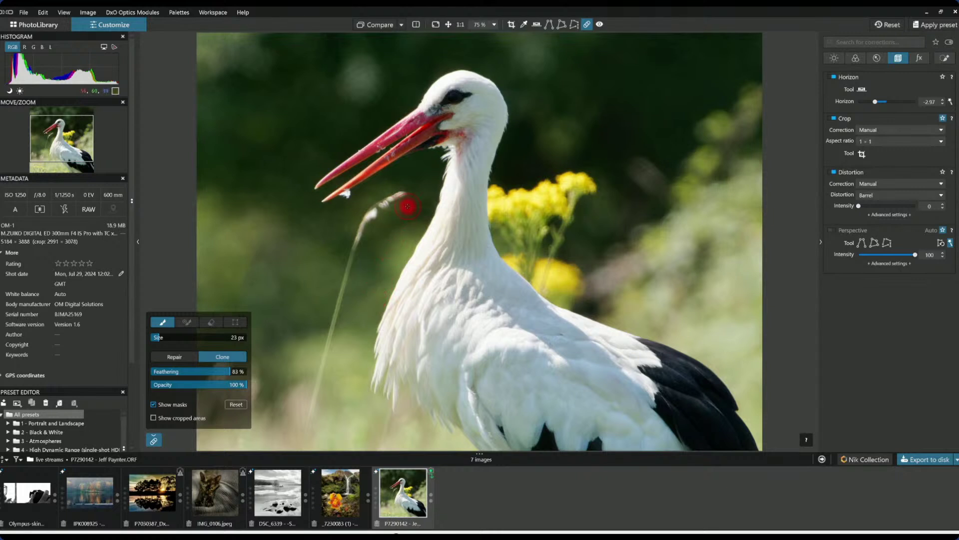
mouse_move(409, 195)
mouse_down()
mouse_move(373, 207)
mouse_move(353, 251)
mouse_move(291, 449)
mouse_up()
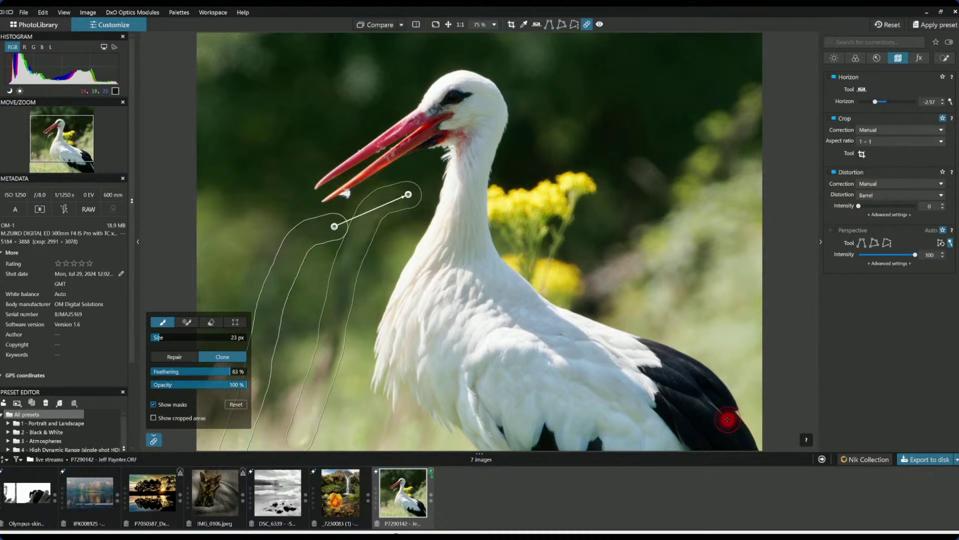
key(ctrl+0)
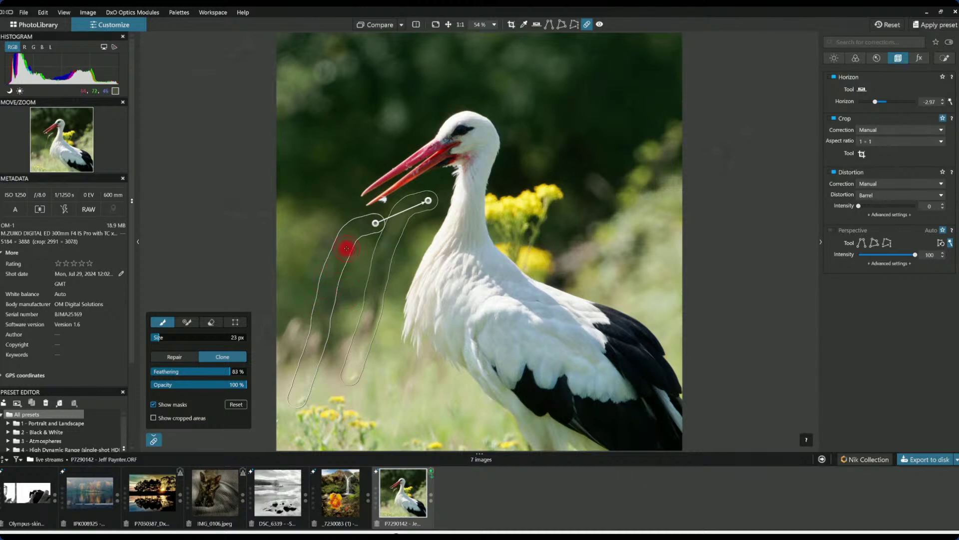
mouse_move(376, 223)
mouse_down()
mouse_move(323, 108)
mouse_move(373, 77)
mouse_up()
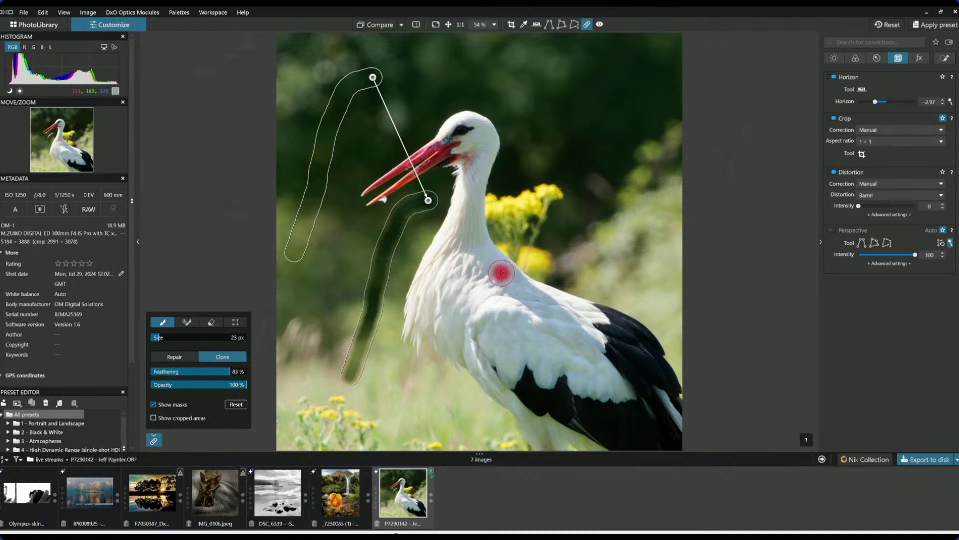
key(Delete)
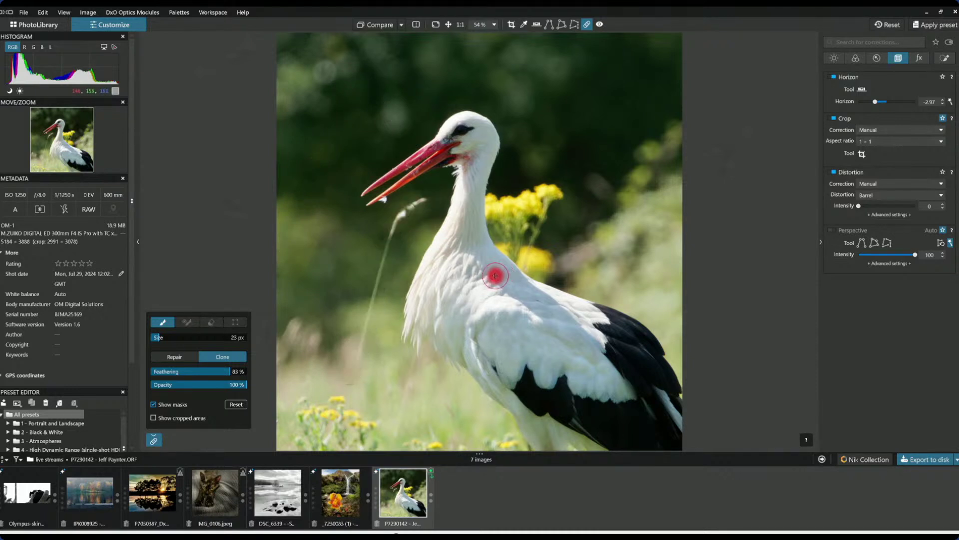
Remove the grass stem beneath the stork's beak with a Repair stroke and fine-tune the position of its source area.
click(176, 358)
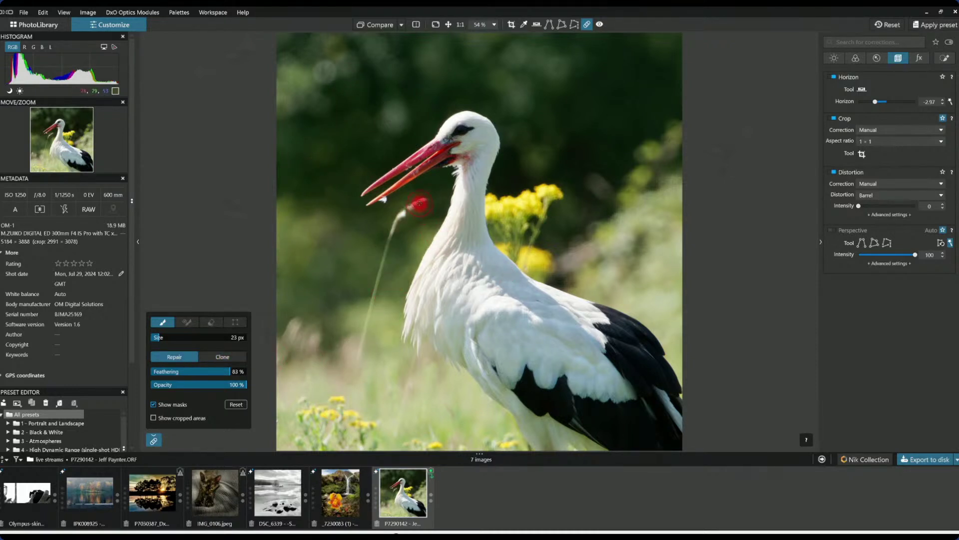
scroll(423, 200, up, 1)
mouse_move(416, 199)
mouse_down()
mouse_move(365, 238)
mouse_move(323, 414)
mouse_up()
key(Escape)
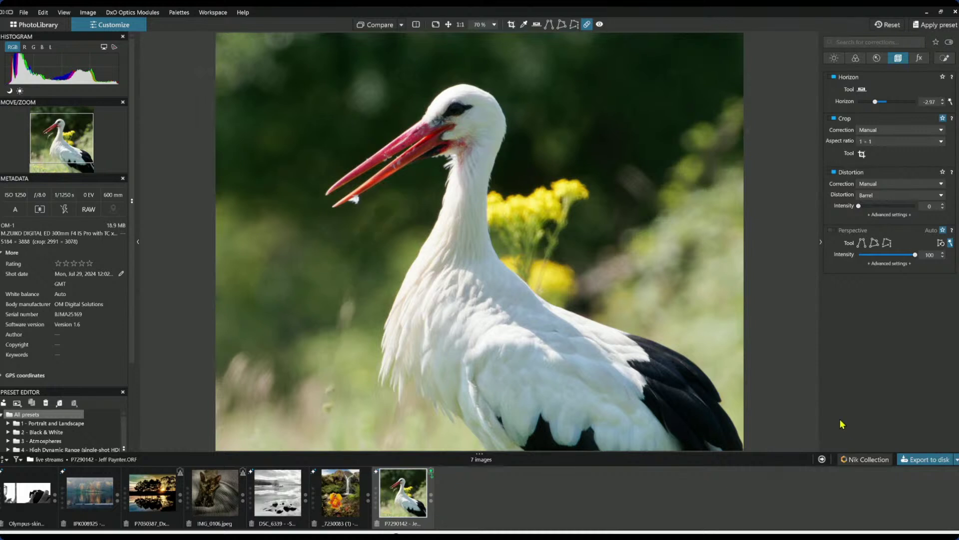
scroll(475, 381, down, 1)
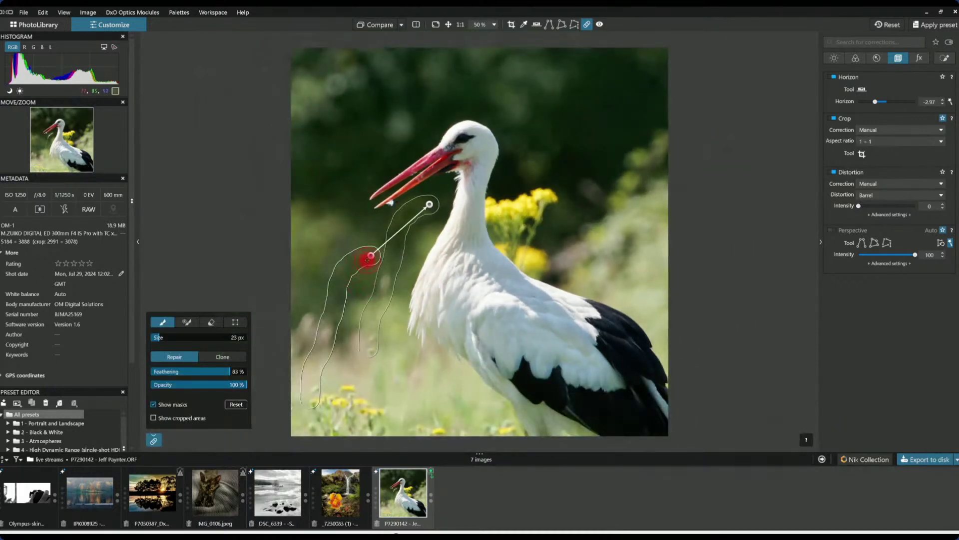
mouse_move(370, 258)
mouse_down()
mouse_move(354, 257)
mouse_move(362, 248)
mouse_up()
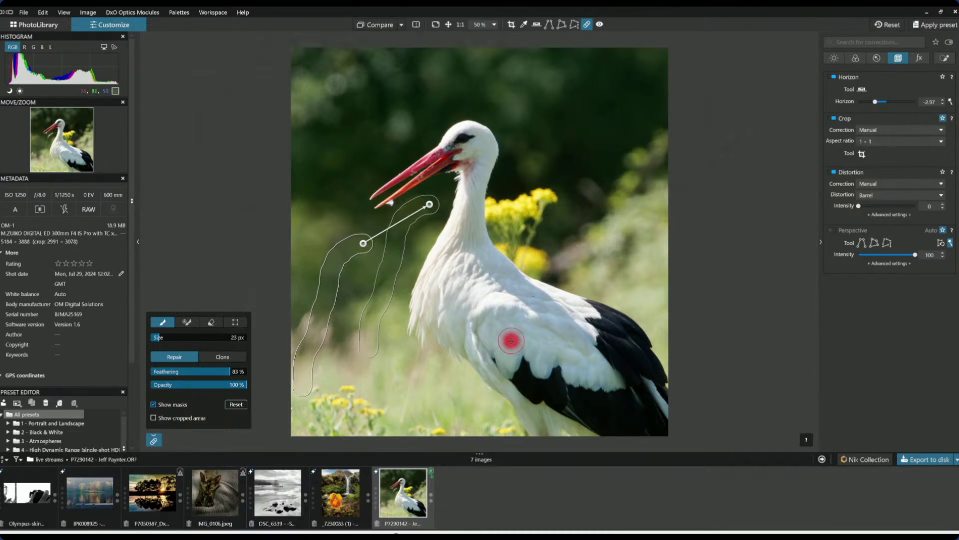
Repair the background beside the stork's breast with a second short stroke and close the retouching.
mouse_move(353, 324)
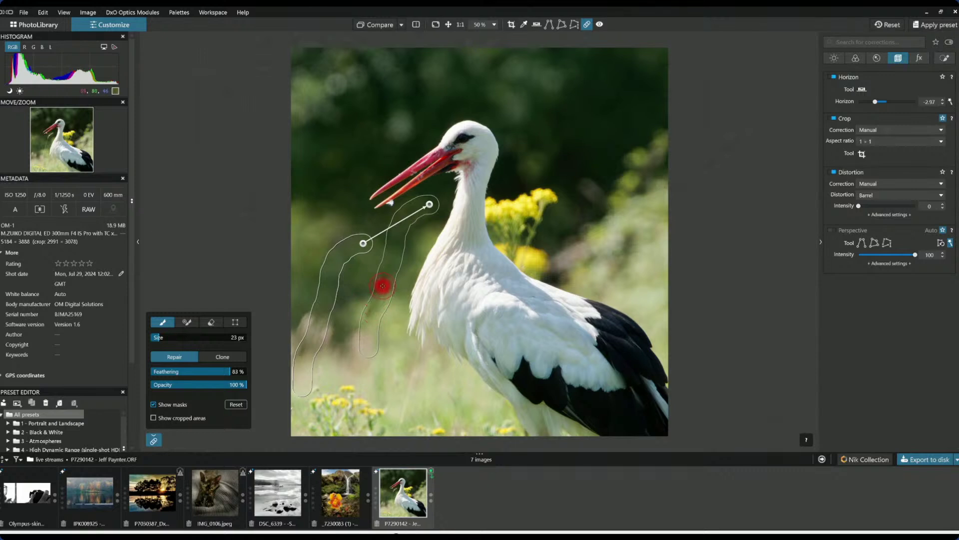
drag(385, 282, 369, 314)
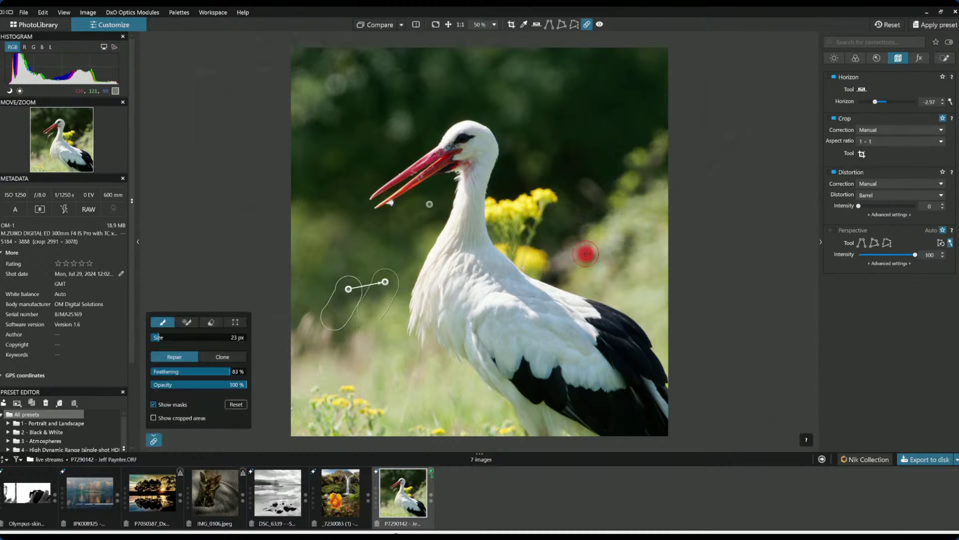
key(Escape)
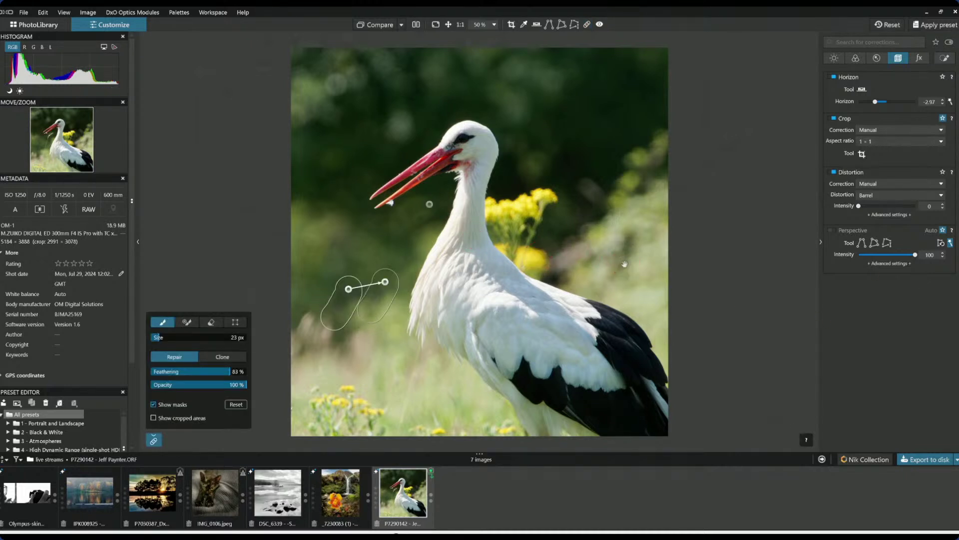
scroll(659, 313, down, 1)
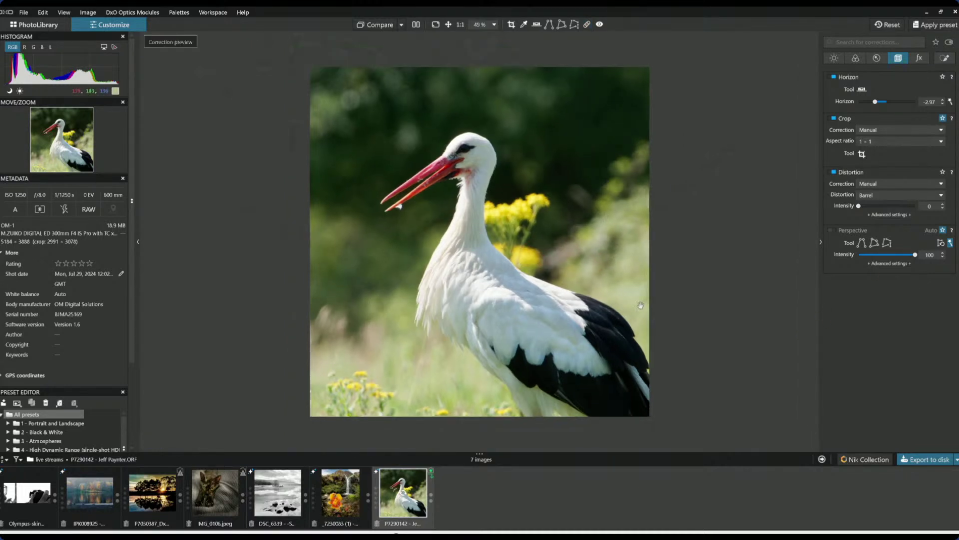
Brighten the stork's eye with a control point using Exposure 0.52, Highlights 31, Shadows 77 and ClearView Plus Intensity 89.
click(944, 58)
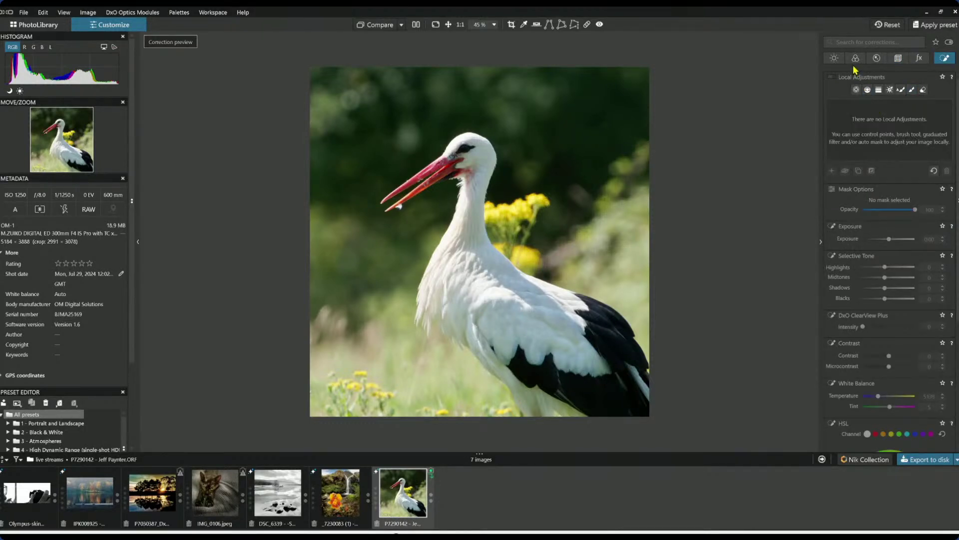
click(856, 89)
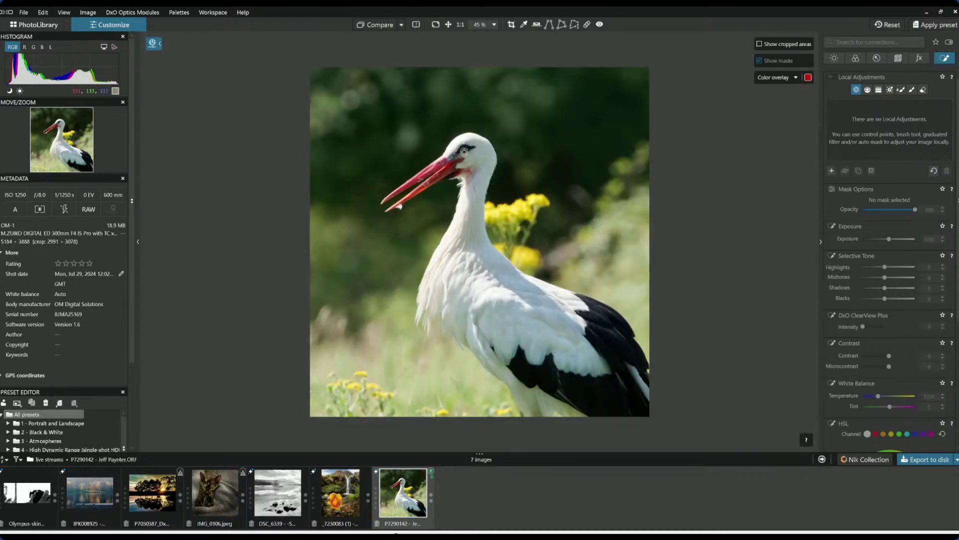
click(464, 148)
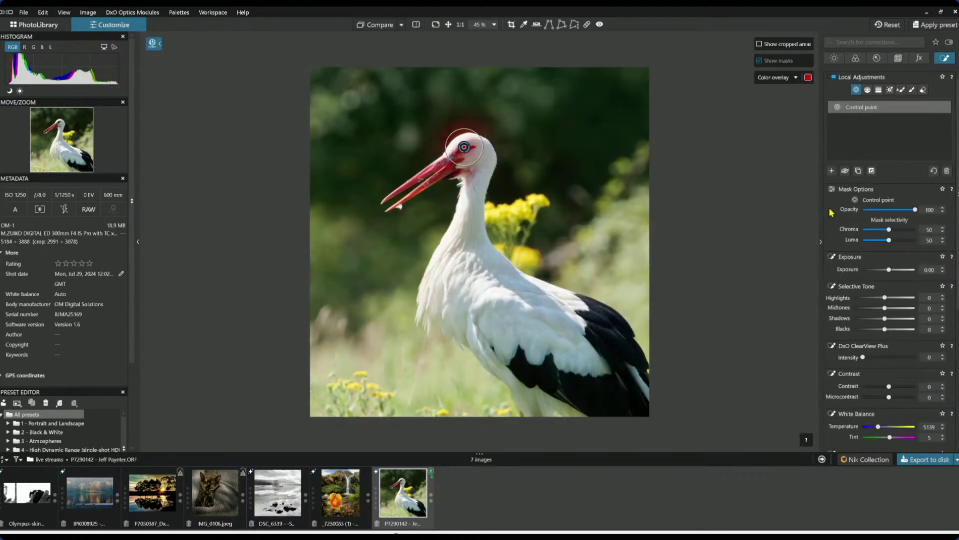
click(903, 318)
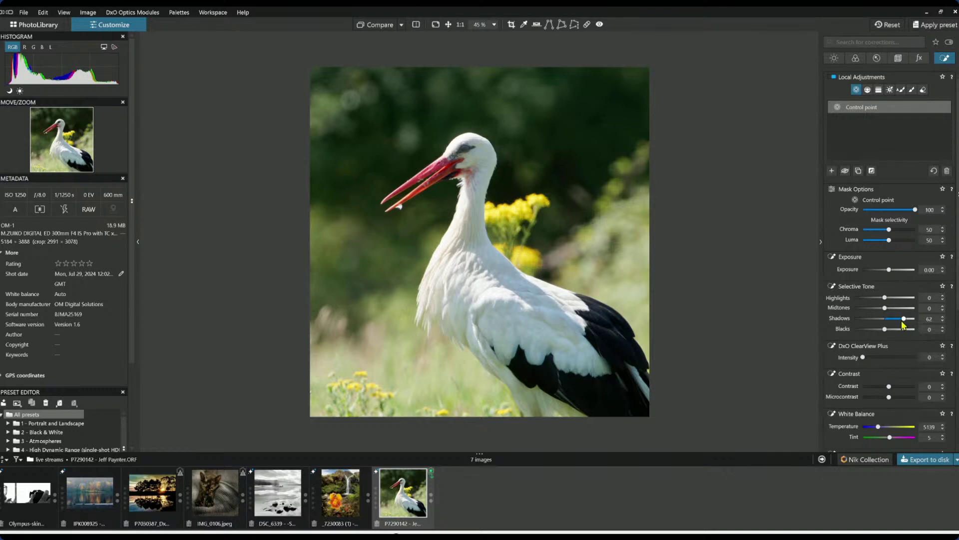
click(909, 357)
click(891, 297)
drag(891, 298, 893, 270)
drag(904, 318, 909, 319)
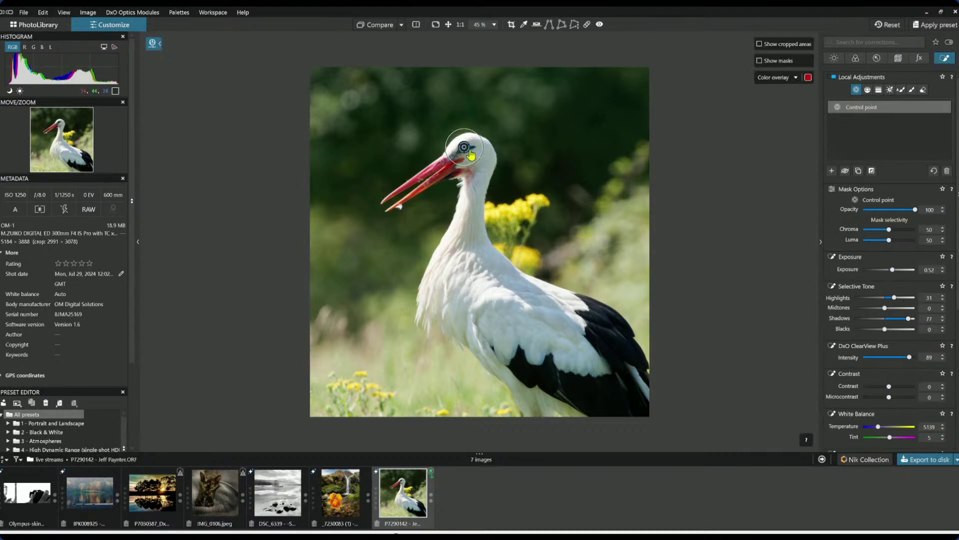
Raise the eye control point's Exposure to 0.99 and its white balance Temperature to 5518.
scroll(471, 168, up, 4)
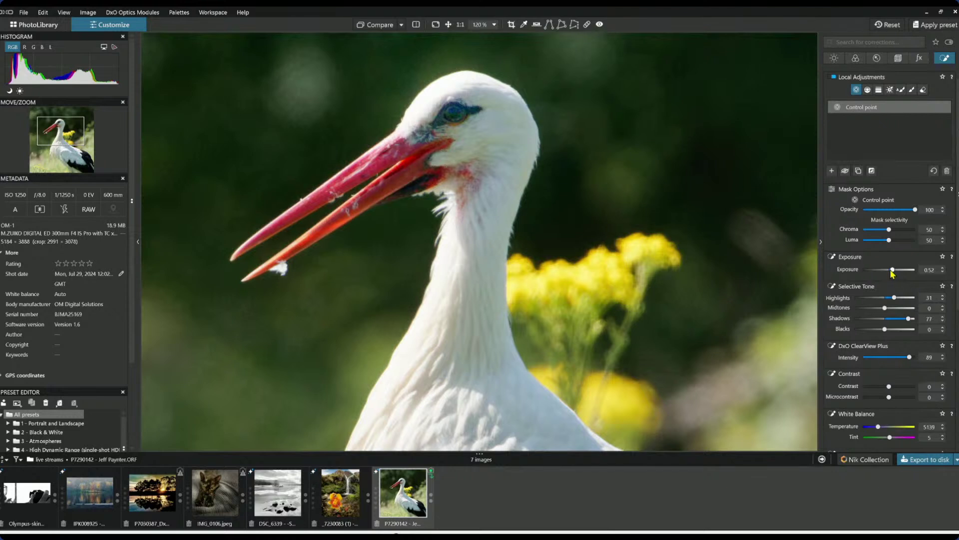
mouse_move(893, 270)
mouse_down()
mouse_move(905, 270)
mouse_move(896, 270)
mouse_up()
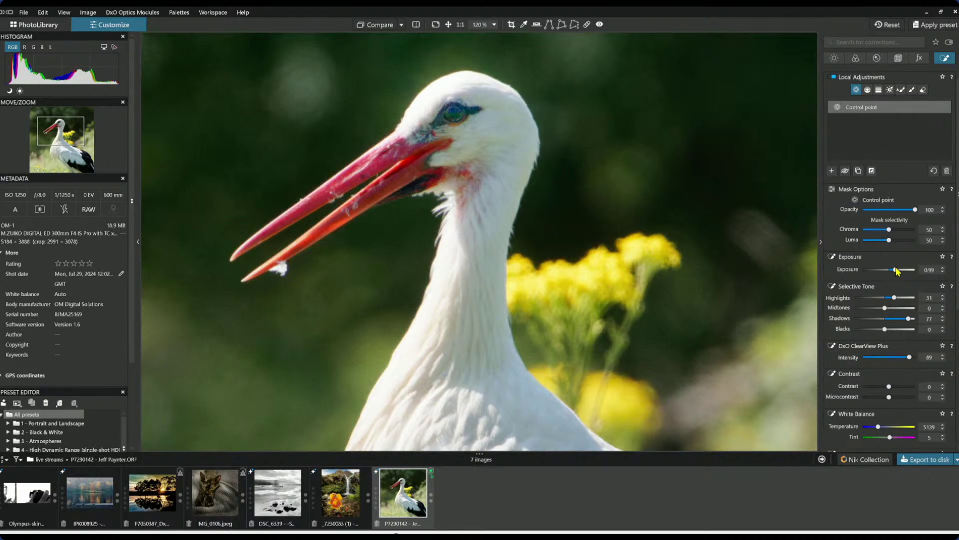
scroll(877, 310, down, 3)
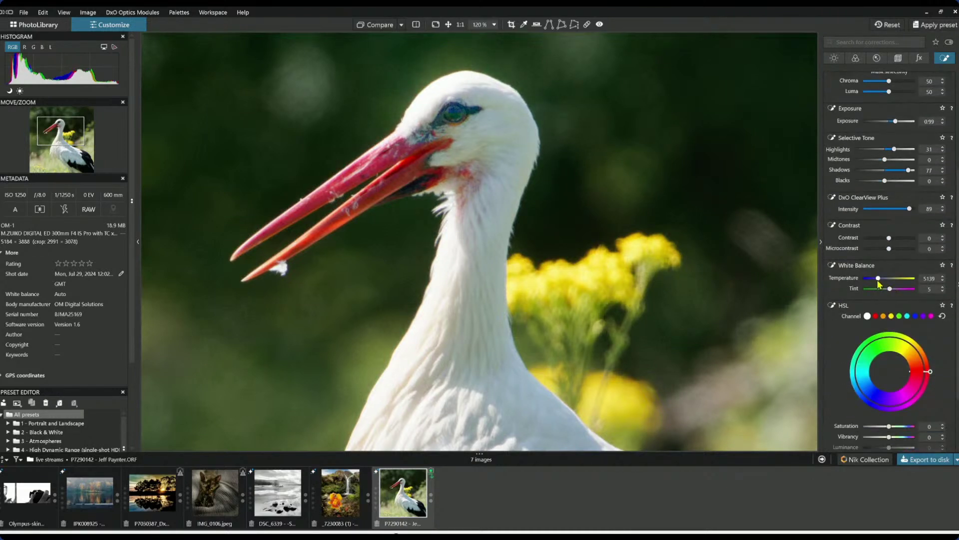
drag(877, 280, 881, 279)
Deepen the eye control point's dark tones by setting Blacks to -12 and Shadows to 60.
key(l)
scroll(511, 264, down, 2)
key(l)
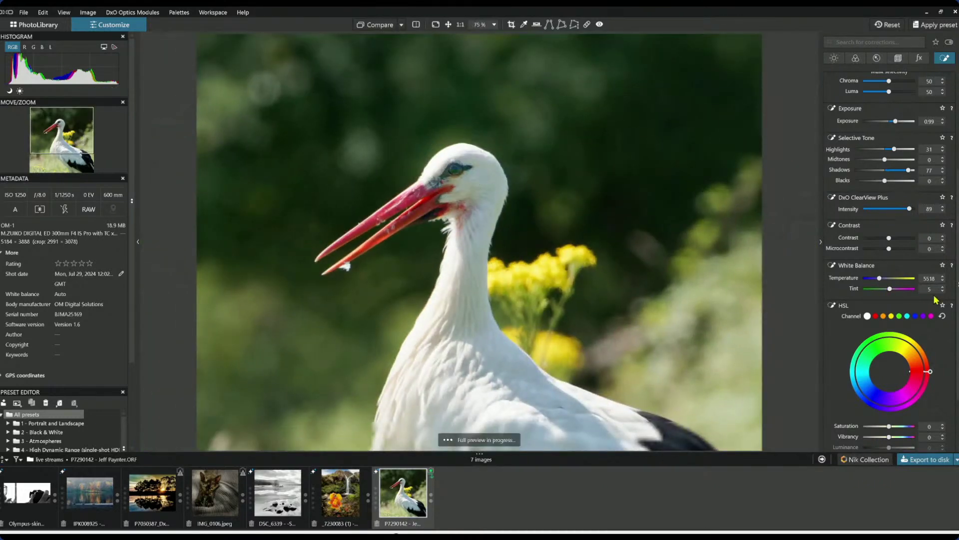
key(Escape)
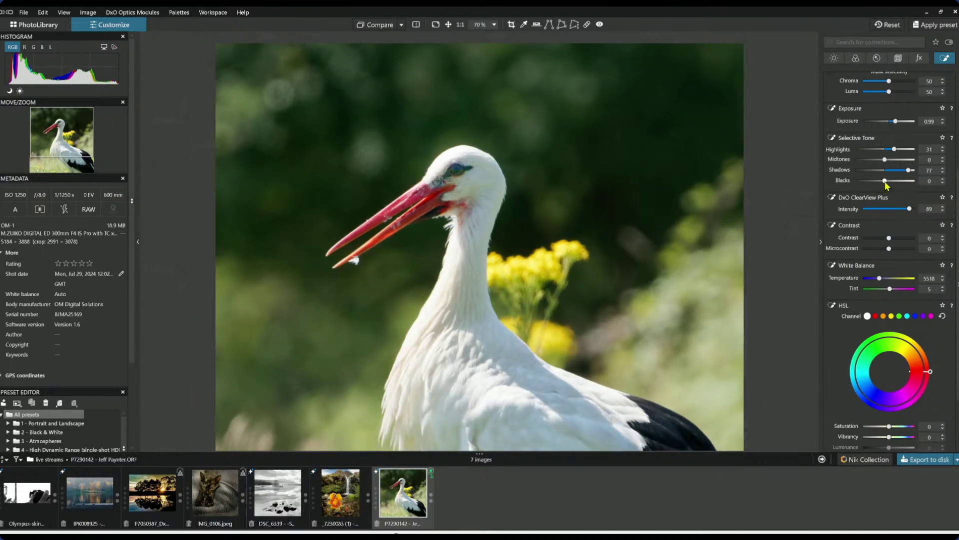
drag(885, 183, 883, 182)
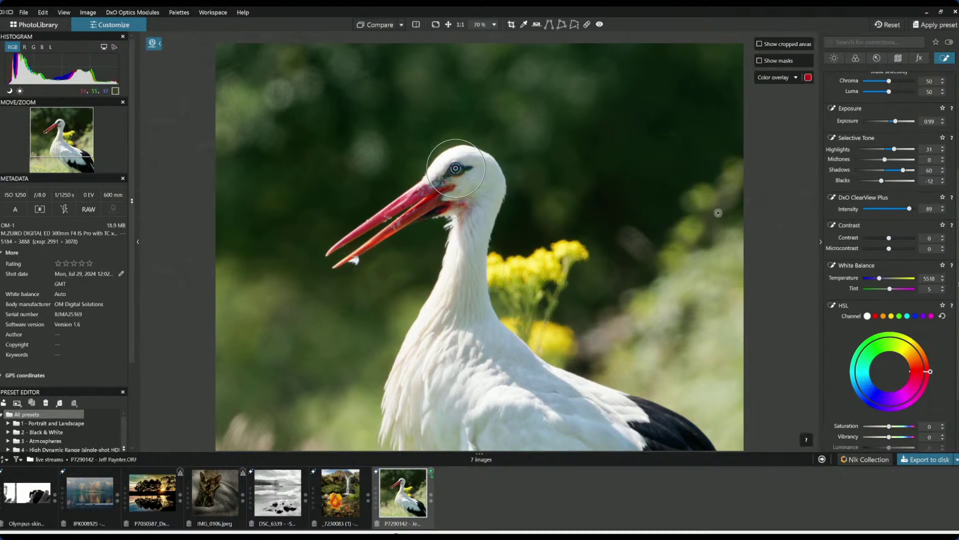
Add a separate control point on the stork's white forehead and set its Highlights to -100.
scroll(840, 184, up, 3)
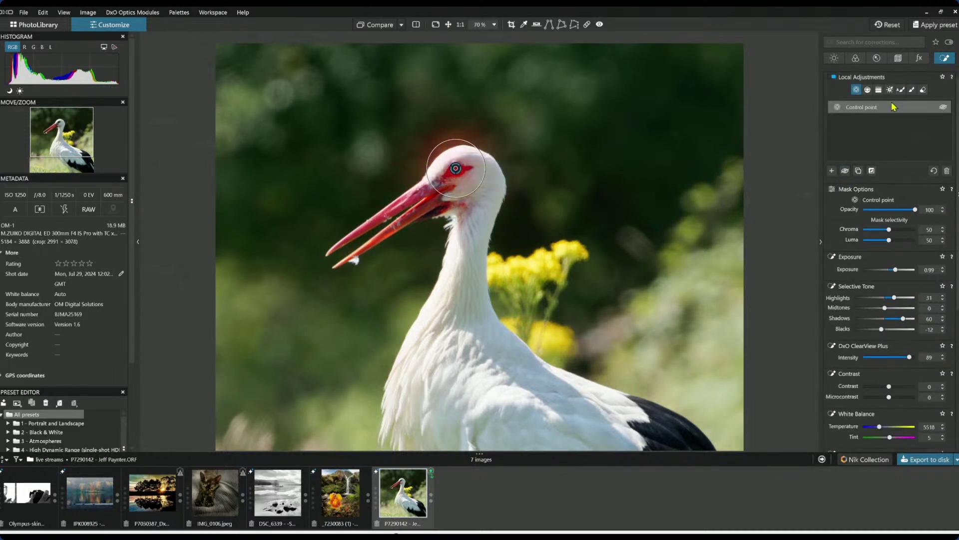
click(832, 171)
click(440, 163)
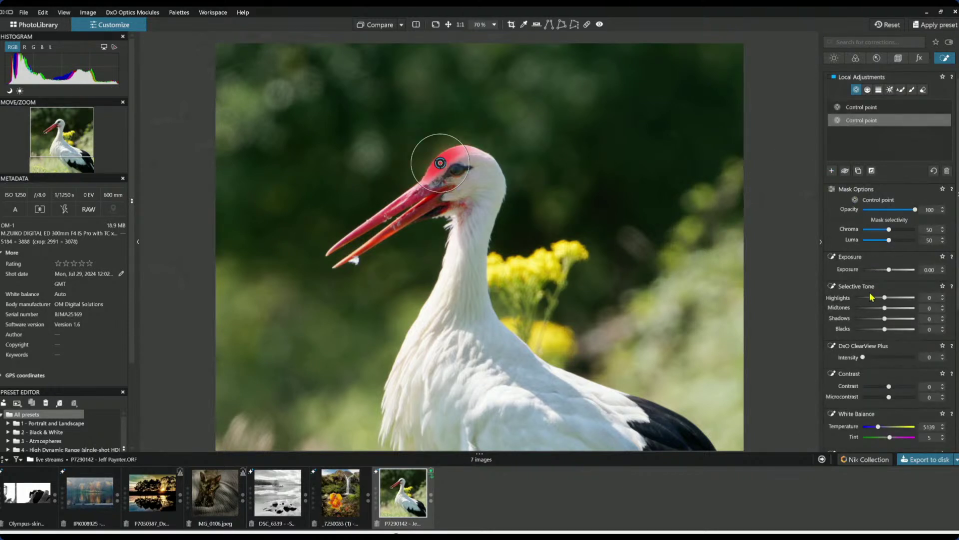
drag(871, 297, 843, 301)
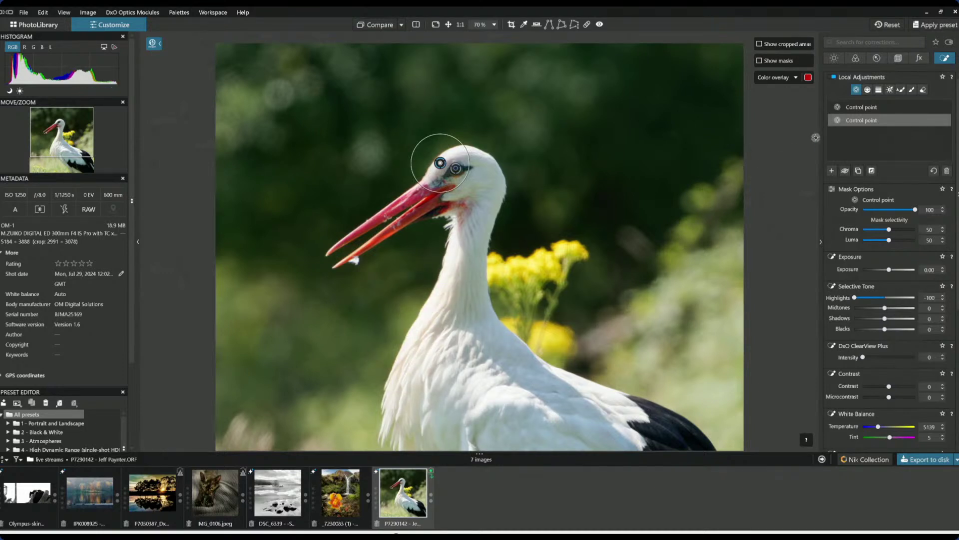
Paint a new Brush mask down the front of the stork's neck and breast and set its Highlights to -37.
click(832, 171)
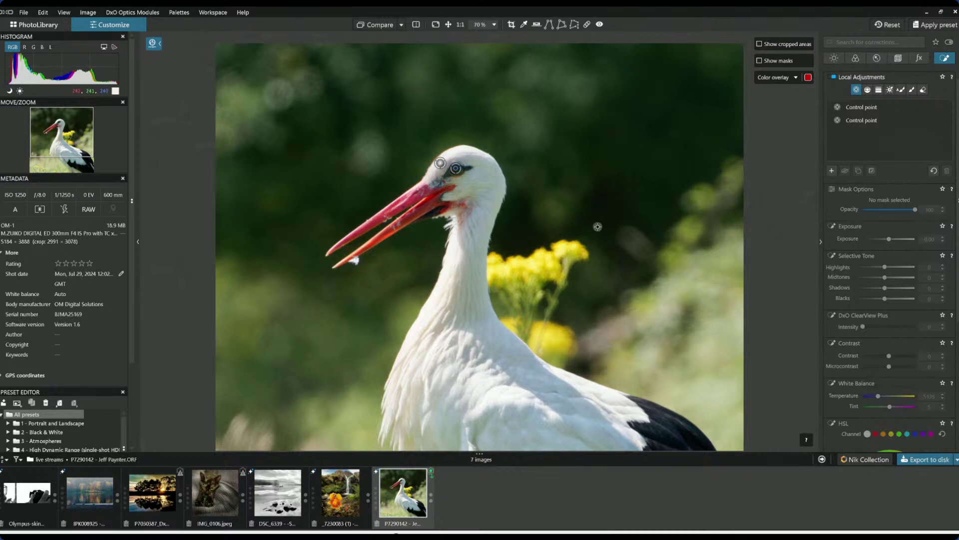
click(911, 93)
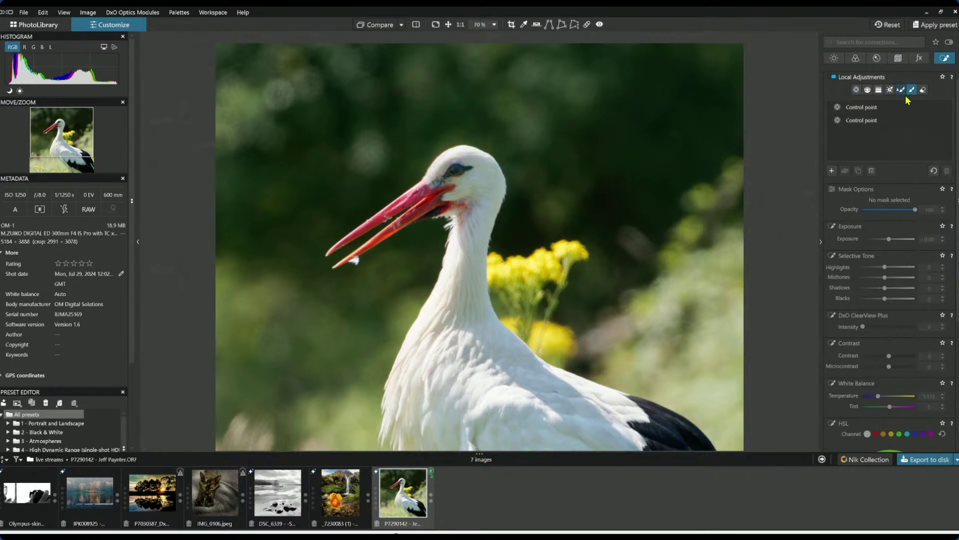
mouse_move(464, 269)
mouse_down()
mouse_move(452, 232)
mouse_move(395, 392)
mouse_move(397, 415)
mouse_move(403, 406)
mouse_up()
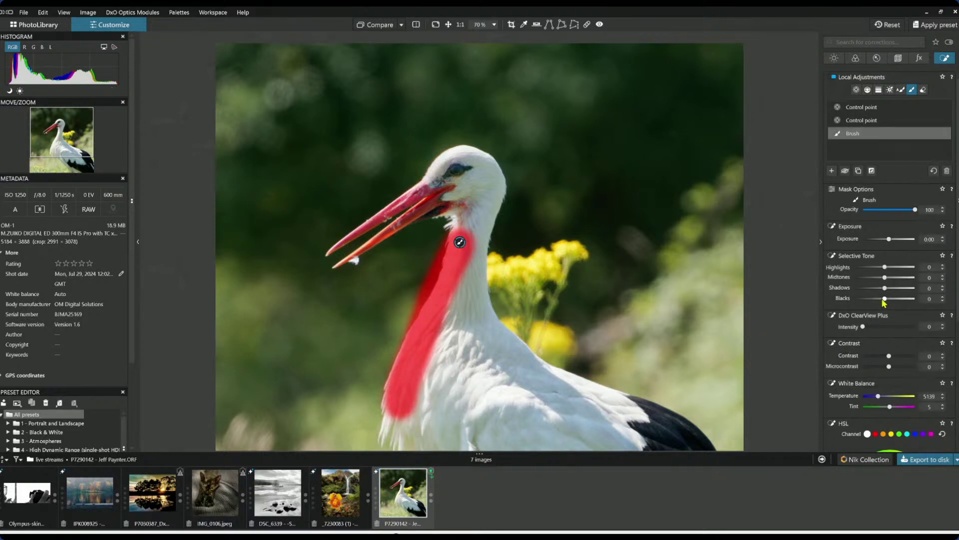
drag(885, 267, 874, 267)
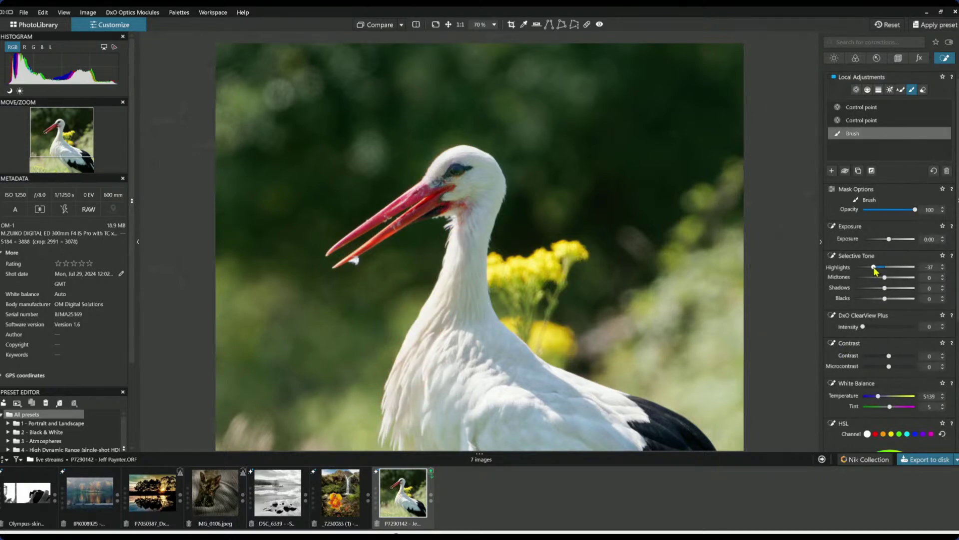
Extend the Brush mask along the stork's white back and set its Highlights to -46.
scroll(679, 357, down, 2)
drag(534, 285, 602, 319)
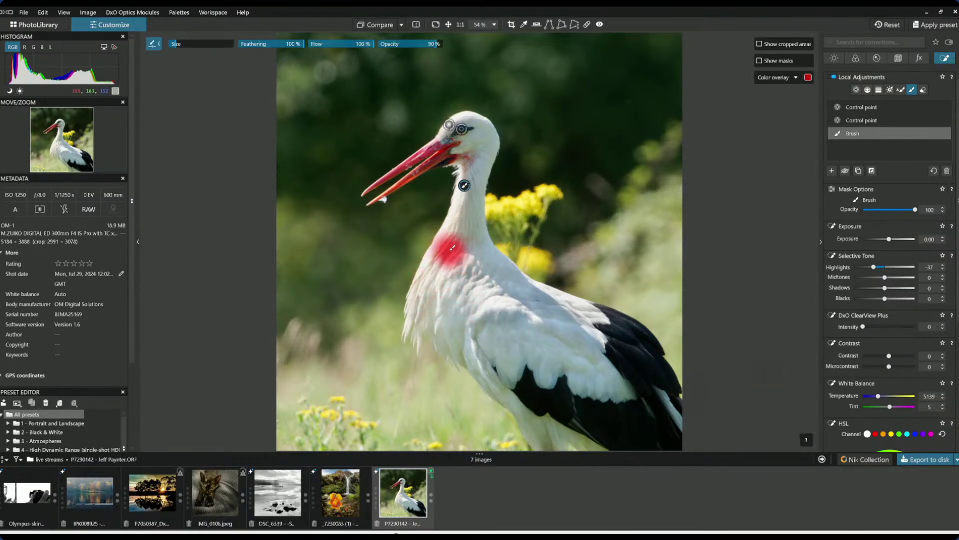
scroll(436, 272, up, 3)
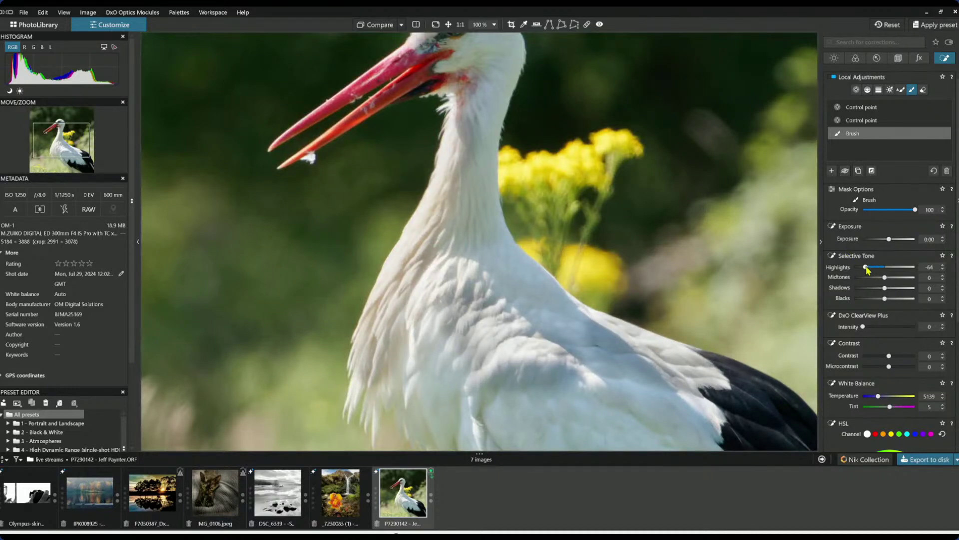
drag(869, 270, 872, 270)
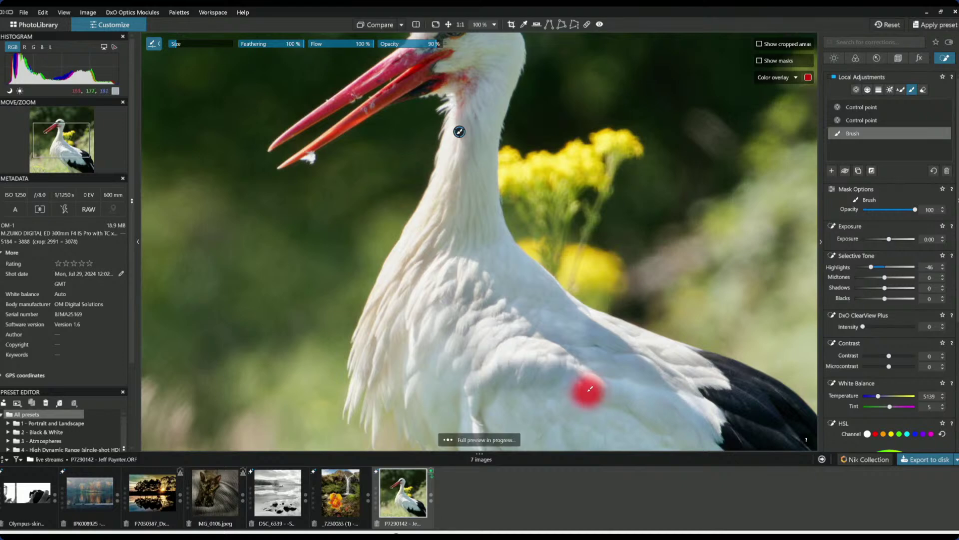
Switch the brush to erasing over the wing feathers and set the eraser's Flow to 35%.
key(alt)
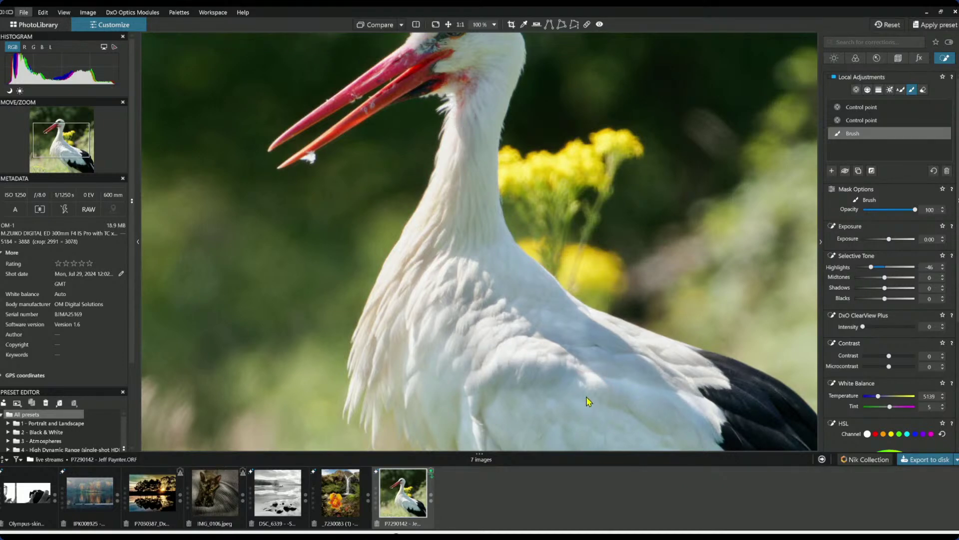
key(alt)
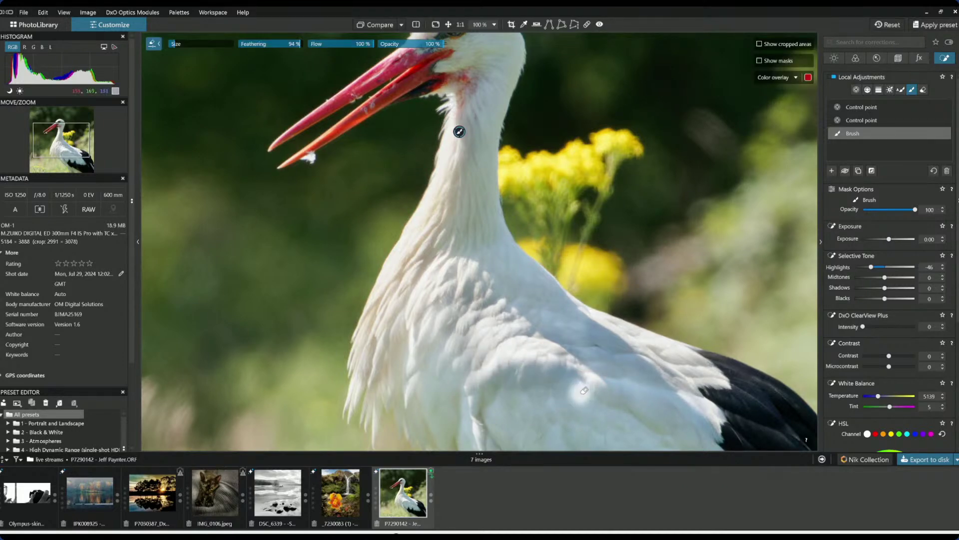
scroll(574, 392, up, 2)
scroll(574, 392, down, 3)
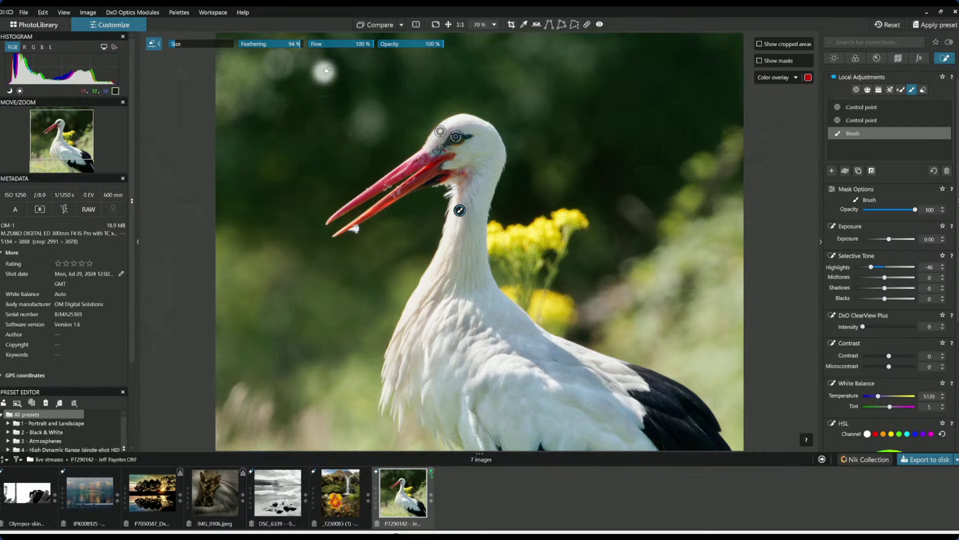
click(325, 44)
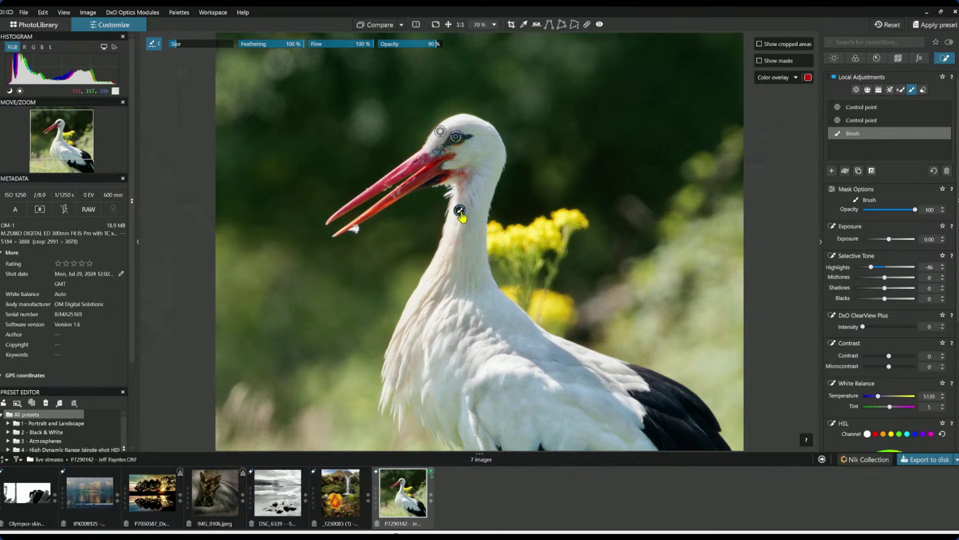
scroll(516, 365, down, 1)
scroll(515, 365, up, 1)
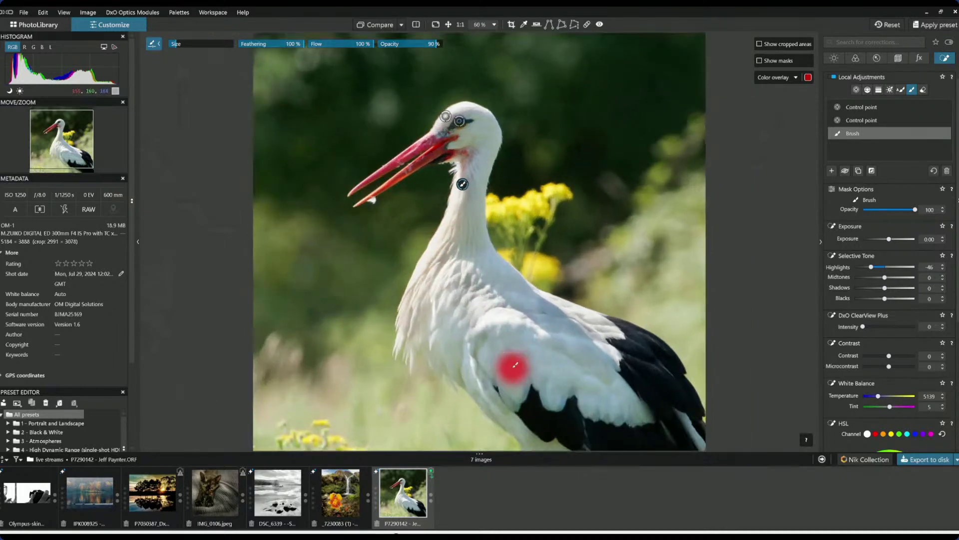
Set the Brush mask's HSL Saturation to -59 to neutralize the colour cast in the white feathers.
scroll(875, 388, down, 3)
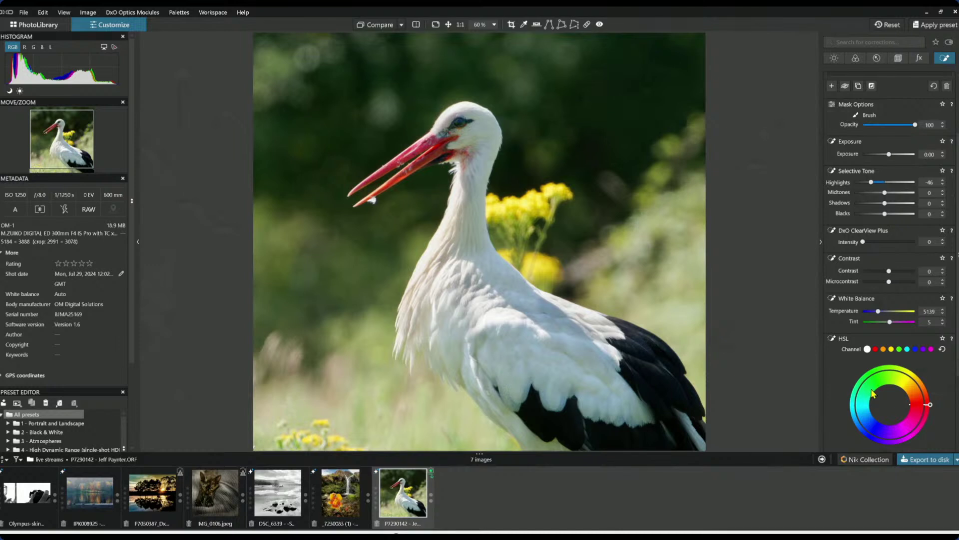
scroll(873, 394, down, 3)
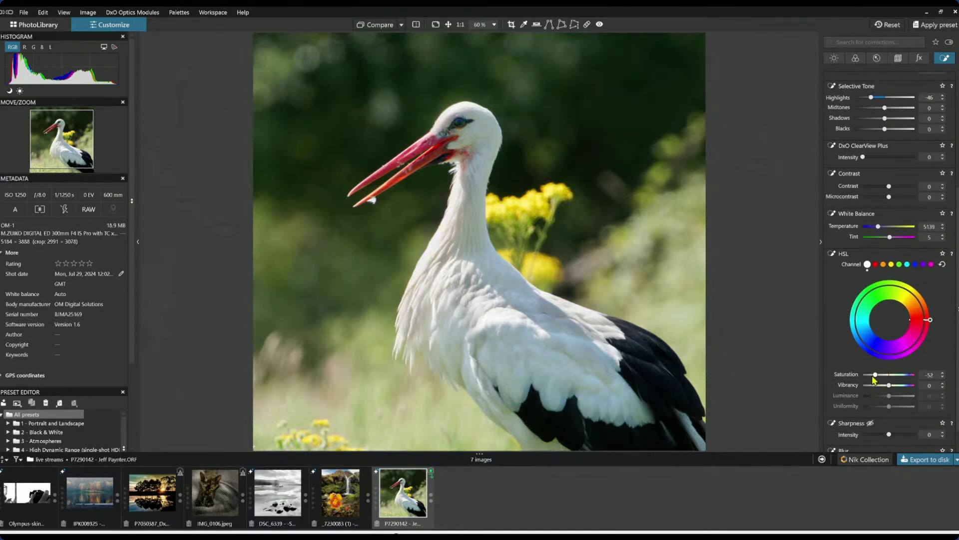
drag(873, 377, 876, 380)
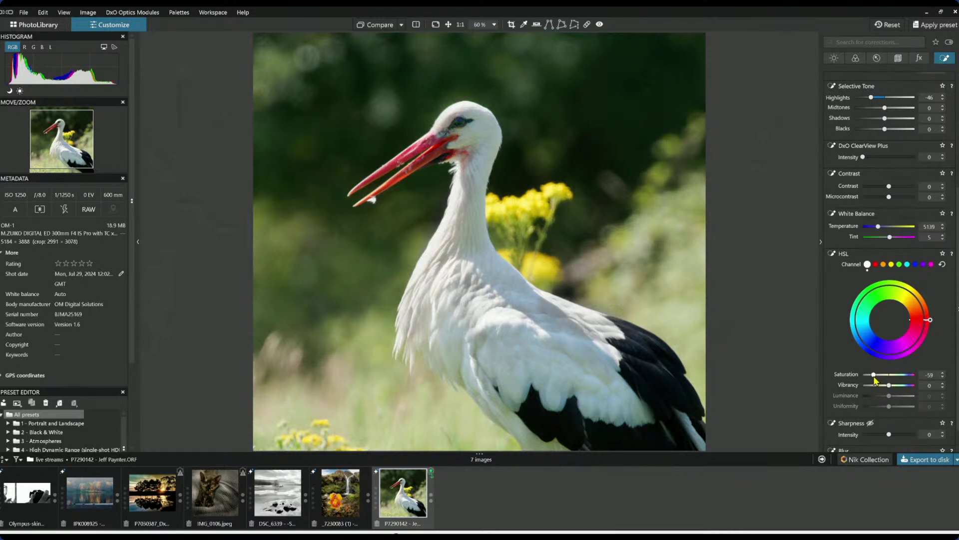
key(l)
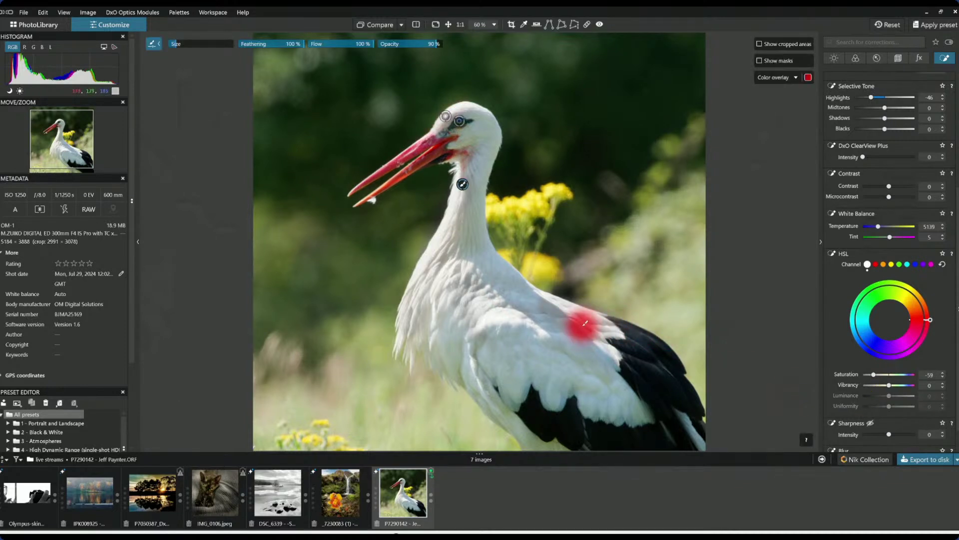
key(alt)
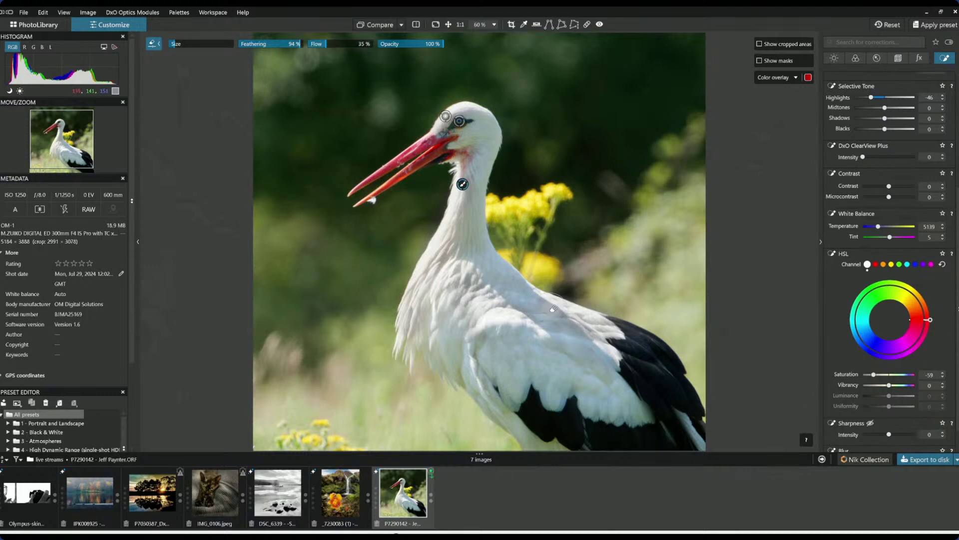
scroll(548, 302, down, 1)
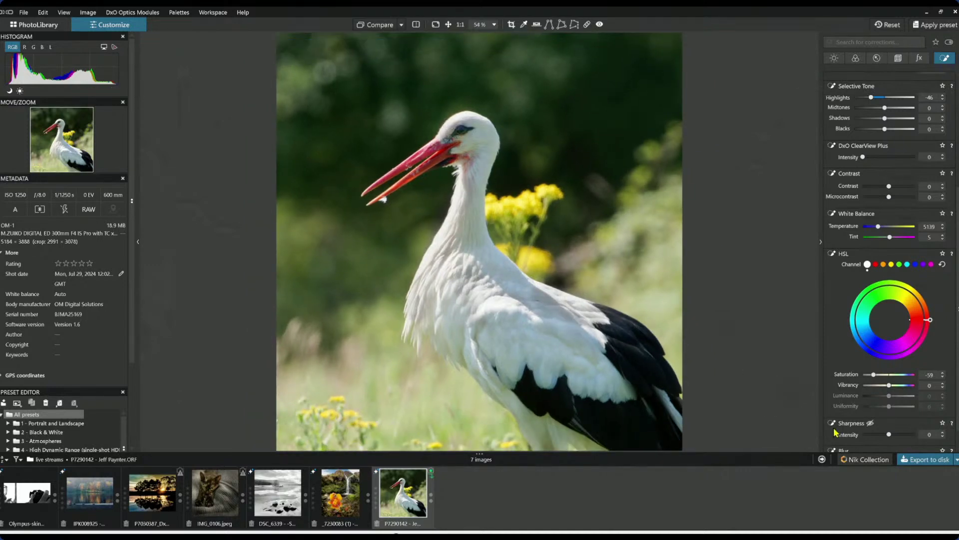
key(alt)
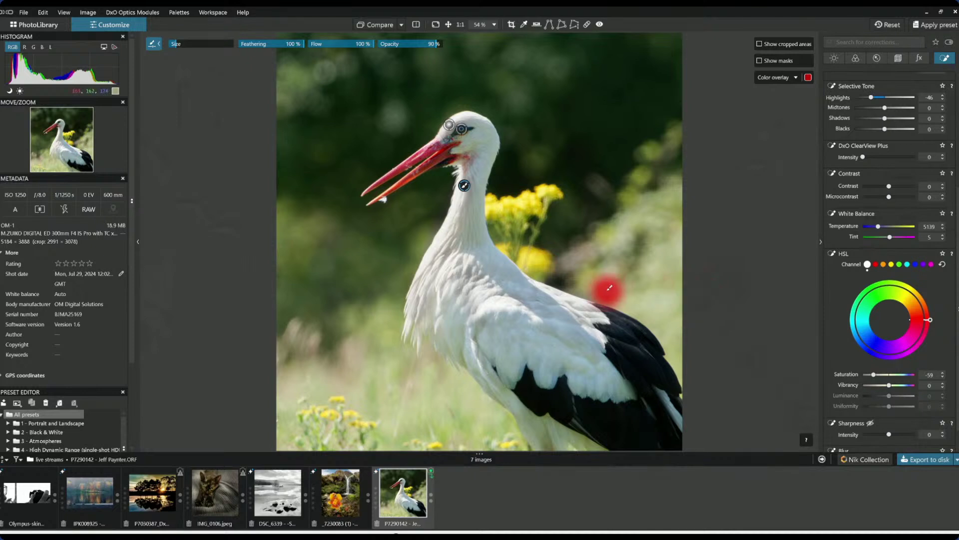
scroll(609, 288, down, 1)
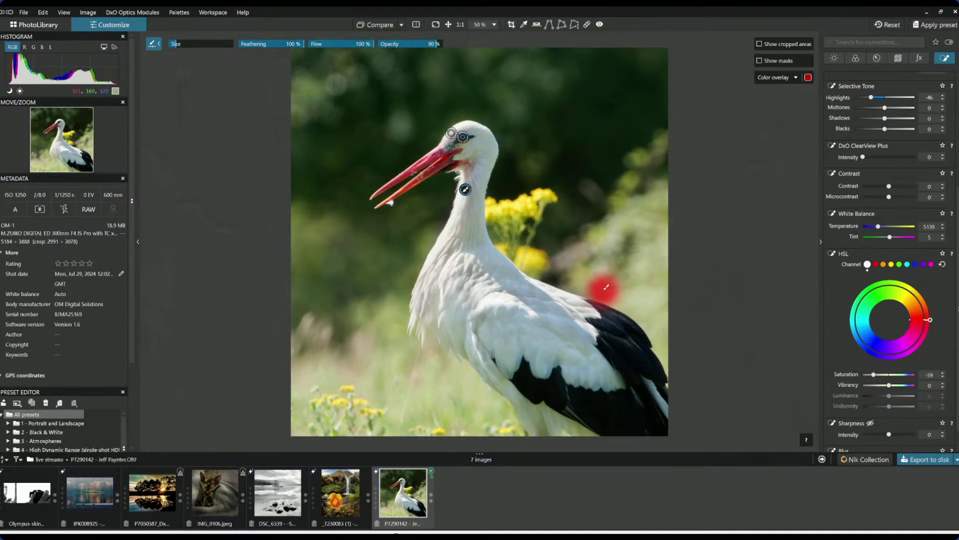
Review the image without overlays, then examine the forehead control point and the Brush mask's Flow and Opacity settings.
key(Escape)
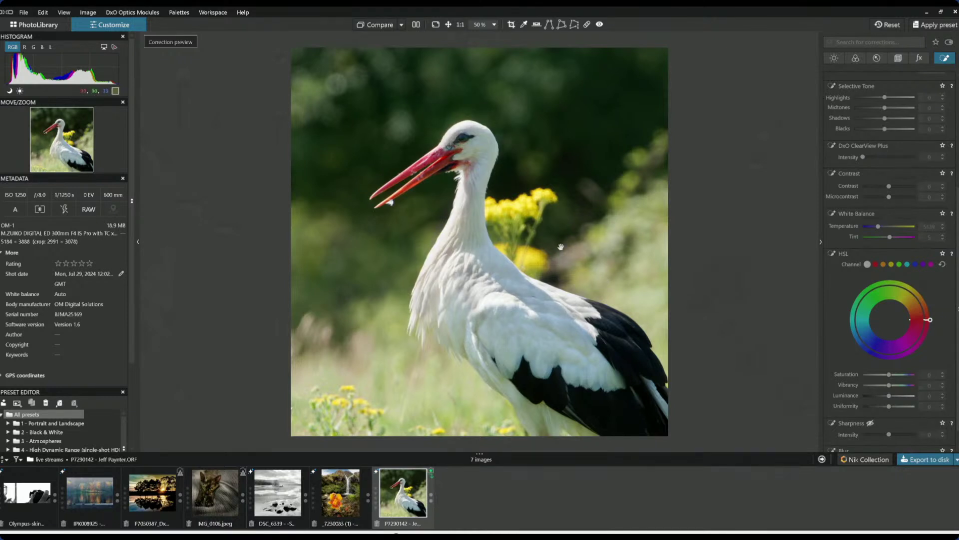
scroll(907, 174, up, 4)
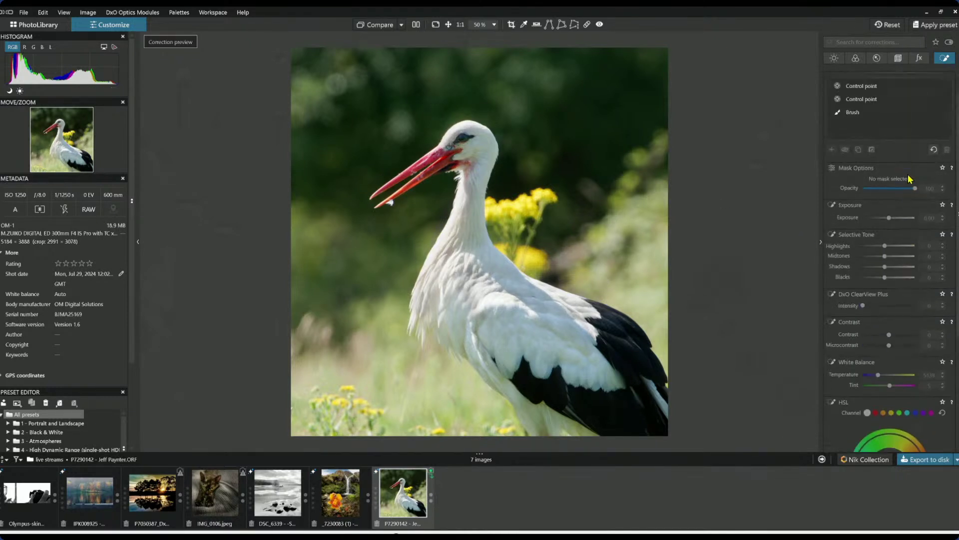
click(869, 121)
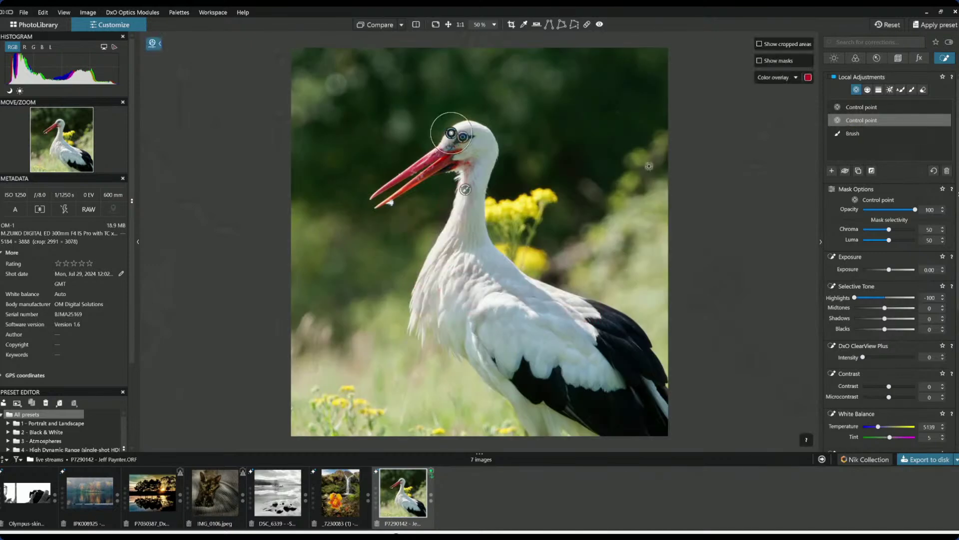
click(465, 189)
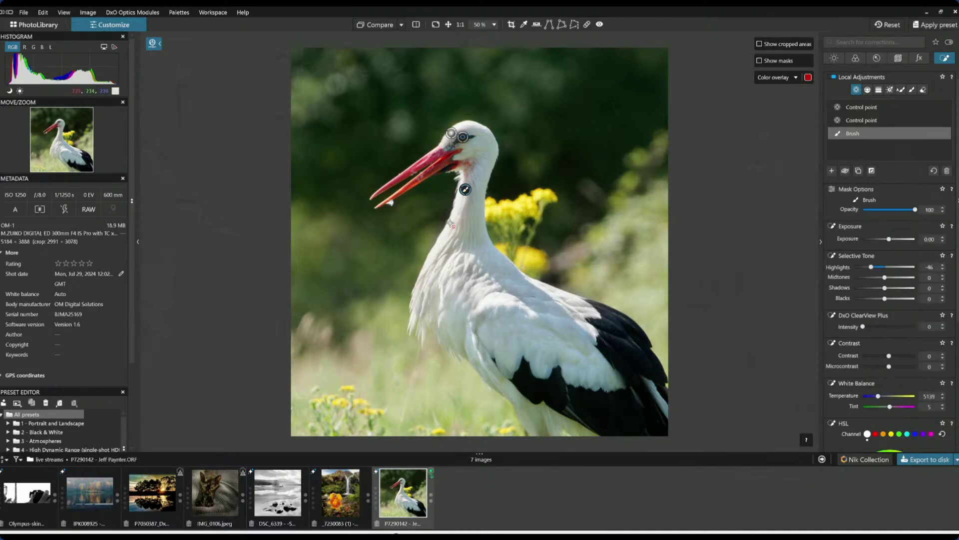
click(912, 91)
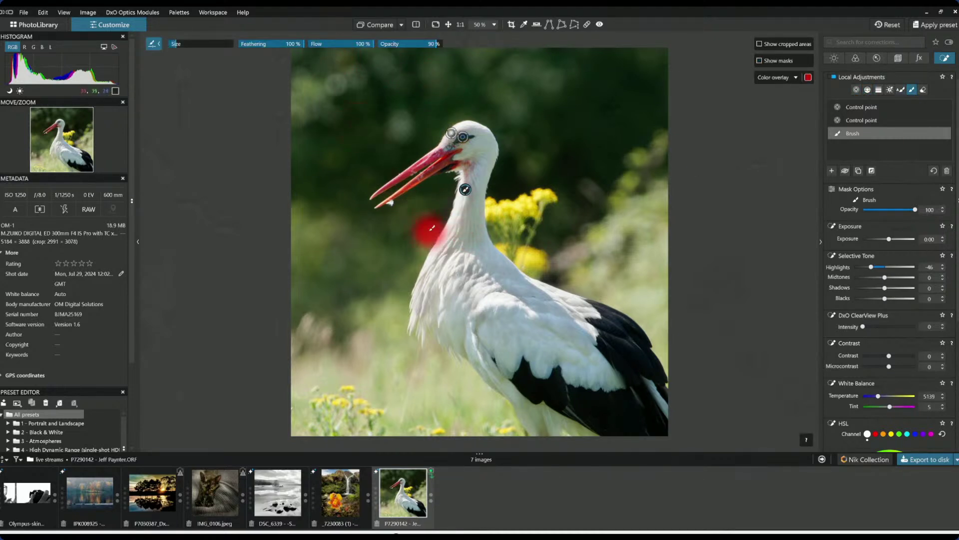
drag(321, 46, 317, 49)
drag(388, 49, 390, 48)
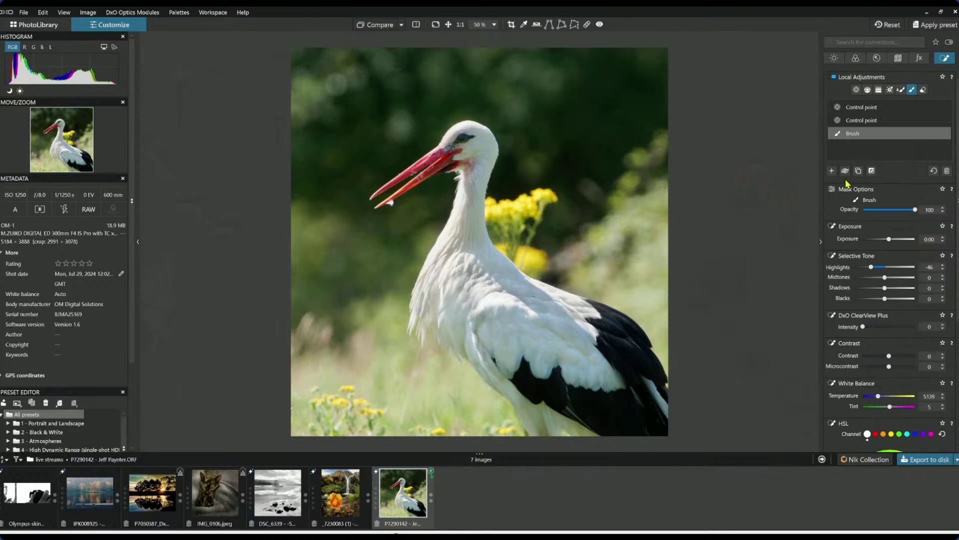
Create a new control point mask on the stork's cheek below the eye, with Shadows at 24 and Midtones at 28.
click(831, 171)
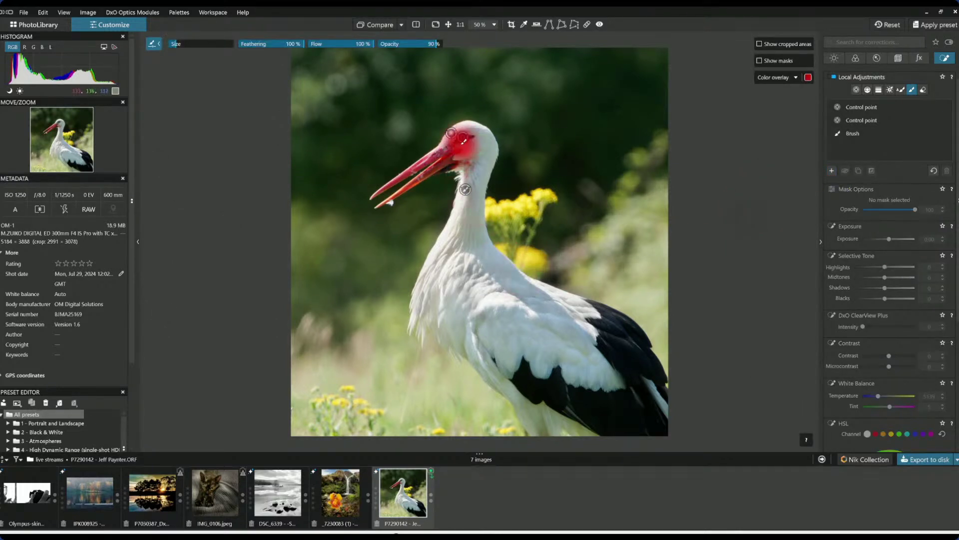
click(856, 91)
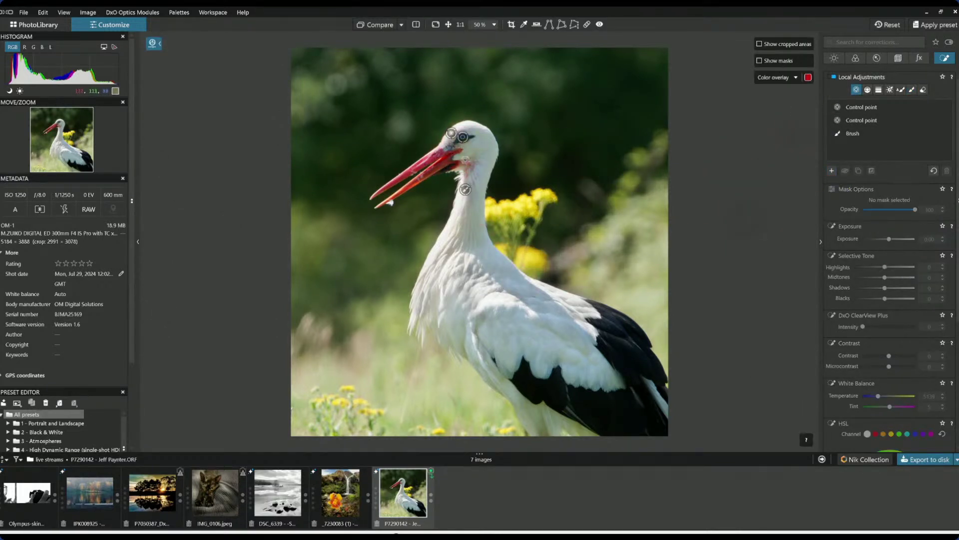
click(468, 162)
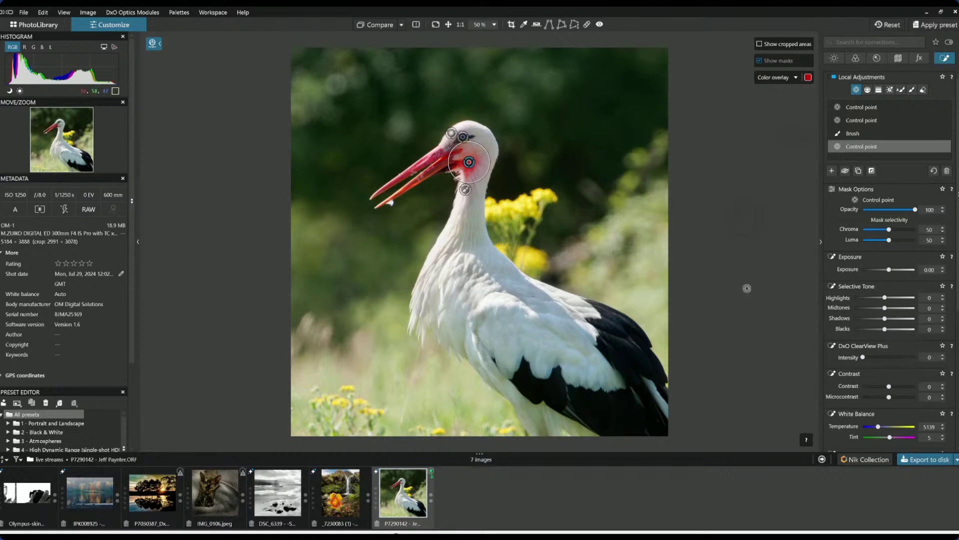
drag(886, 322, 893, 321)
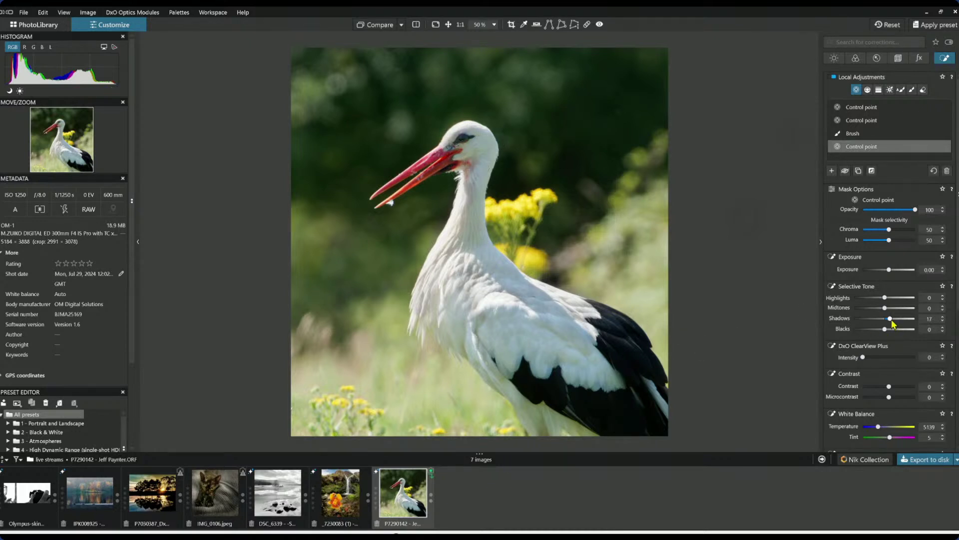
scroll(893, 322, up, 4)
drag(885, 309, 894, 309)
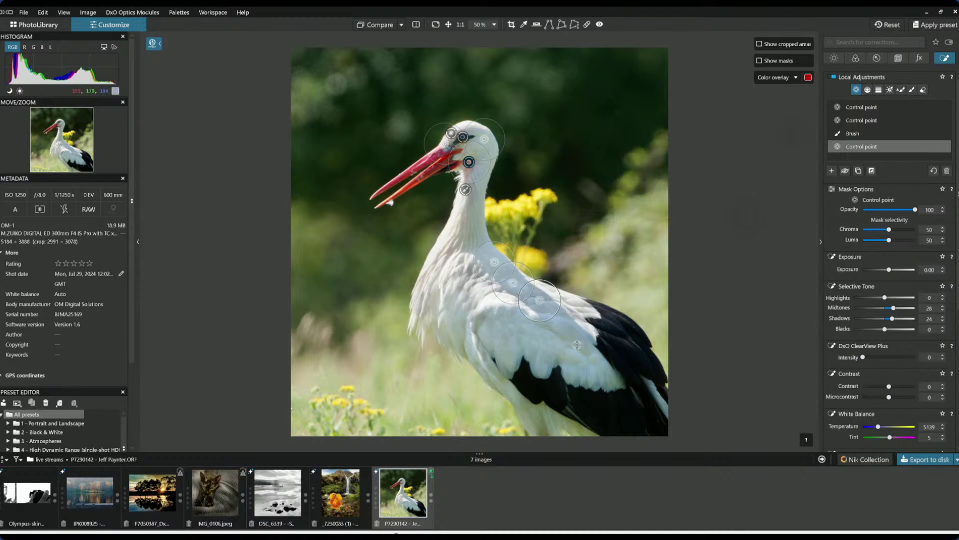
Extend the new control point mask over the stork's back and set its Highlights to 37.
drag(523, 285, 518, 282)
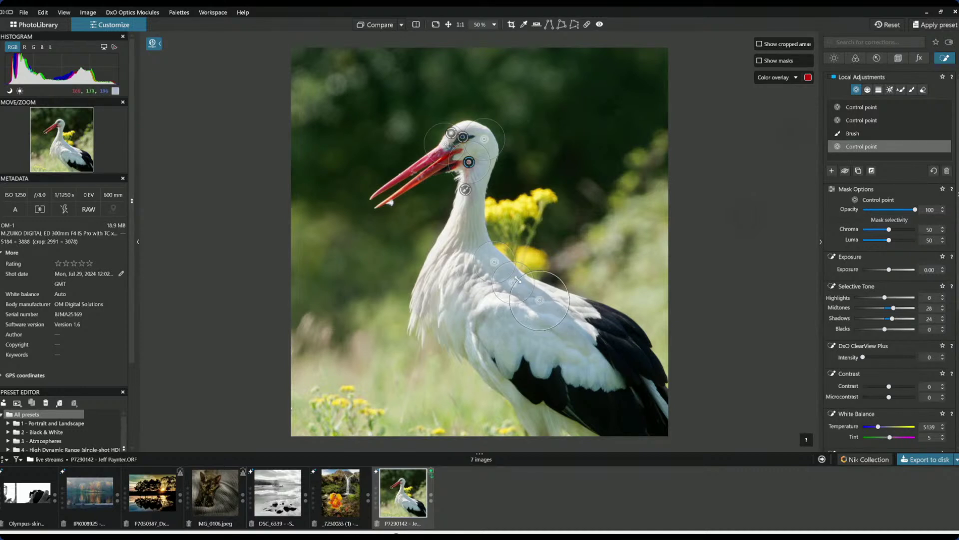
click(617, 333)
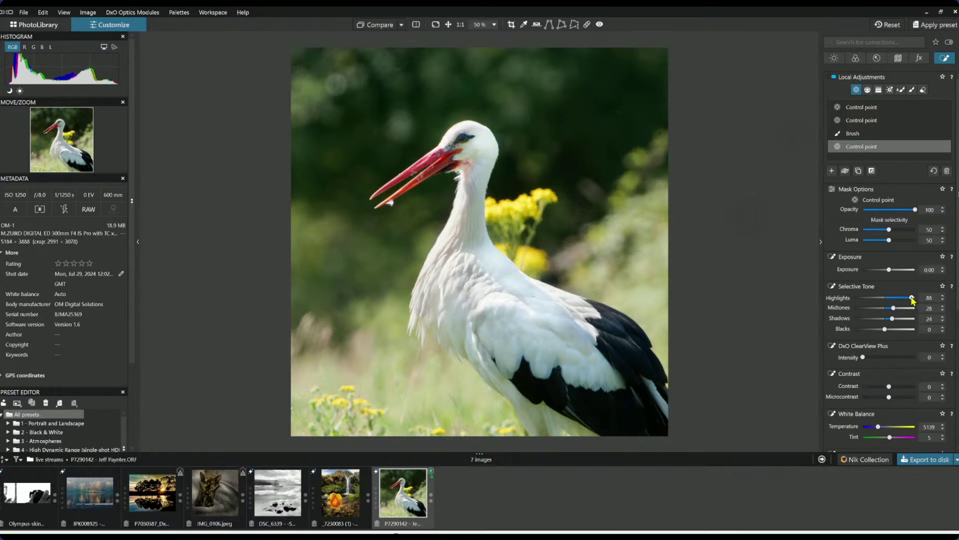
drag(912, 298, 901, 298)
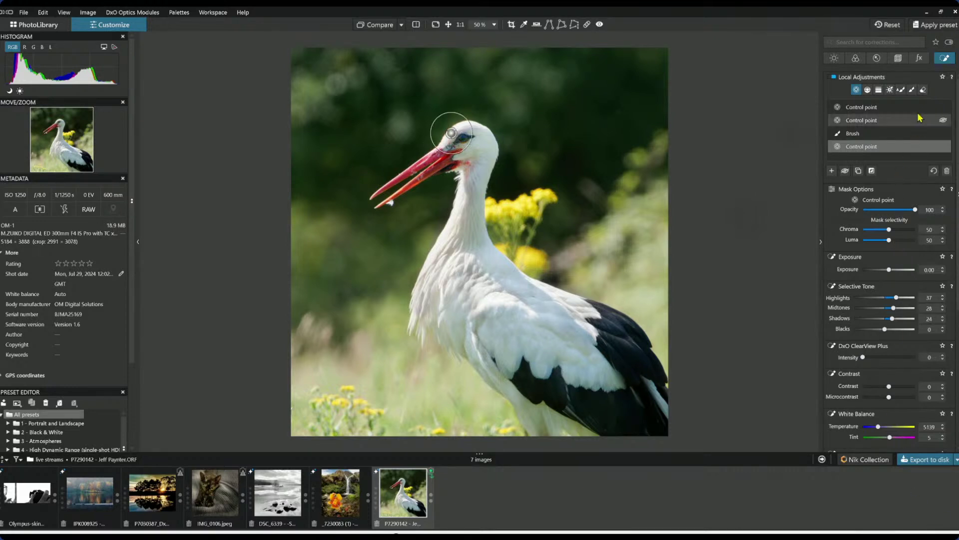
Add Creative Vignetting to the photo with Intensity -24 and Midpoint 29.
click(919, 58)
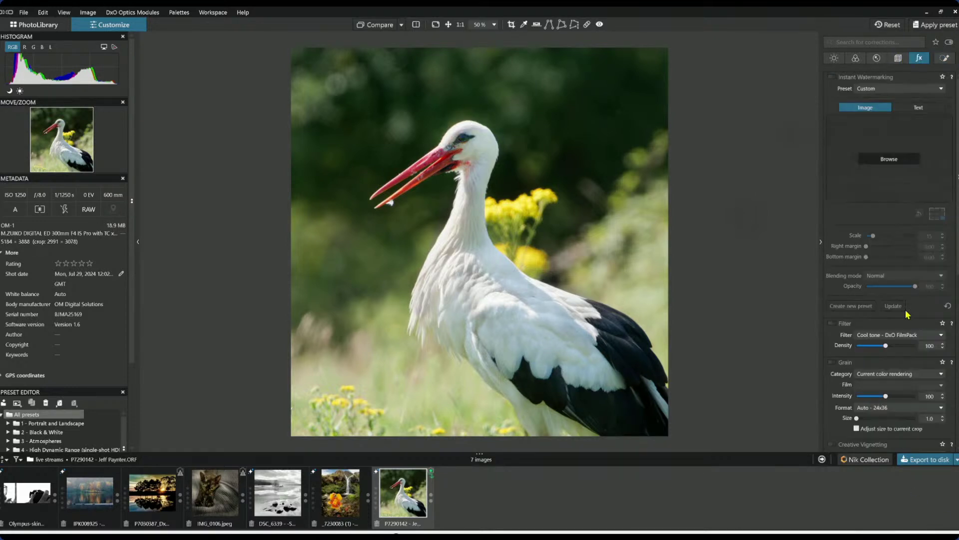
scroll(884, 355, down, 1)
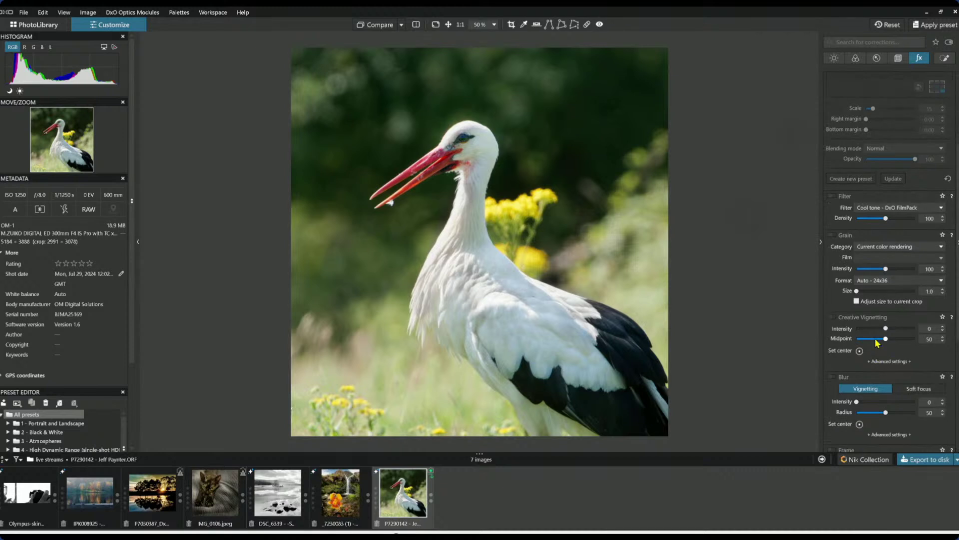
click(875, 329)
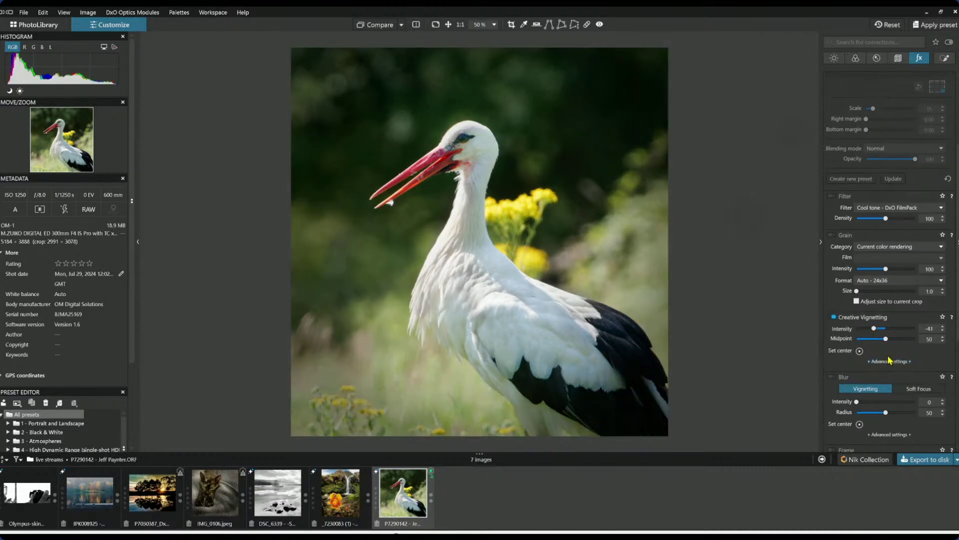
drag(878, 329, 880, 329)
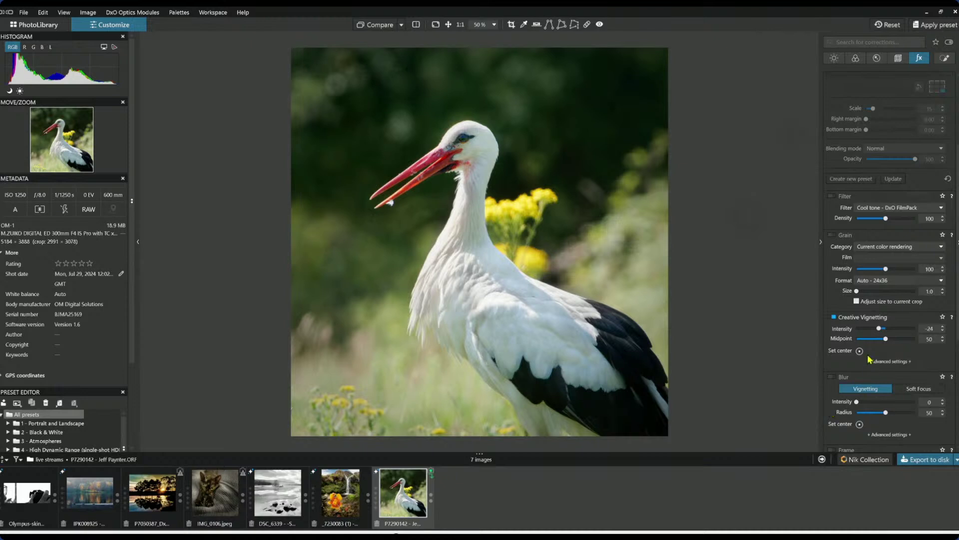
click(873, 339)
key(l)
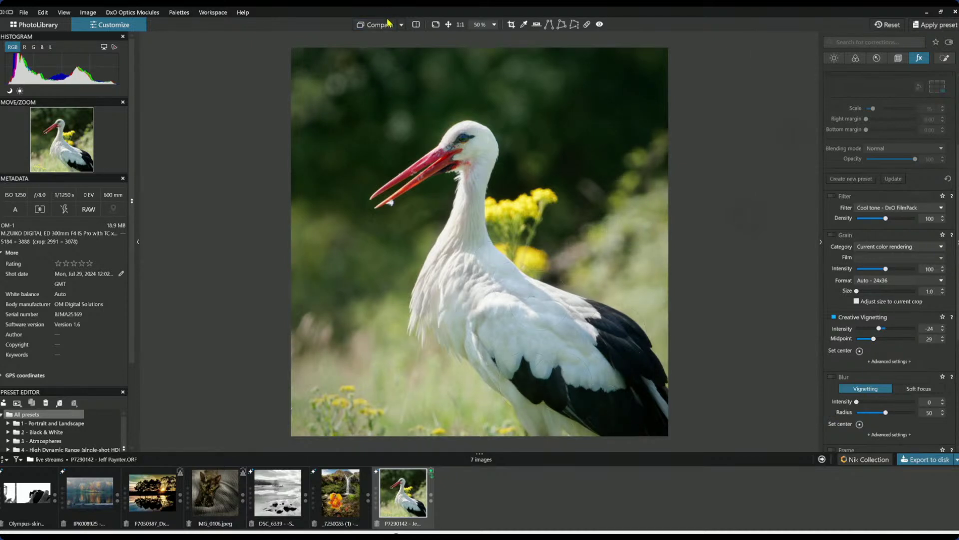
Compare the edited stork photo with its uncorrected version, both by toggling between them and side by side.
click(416, 24)
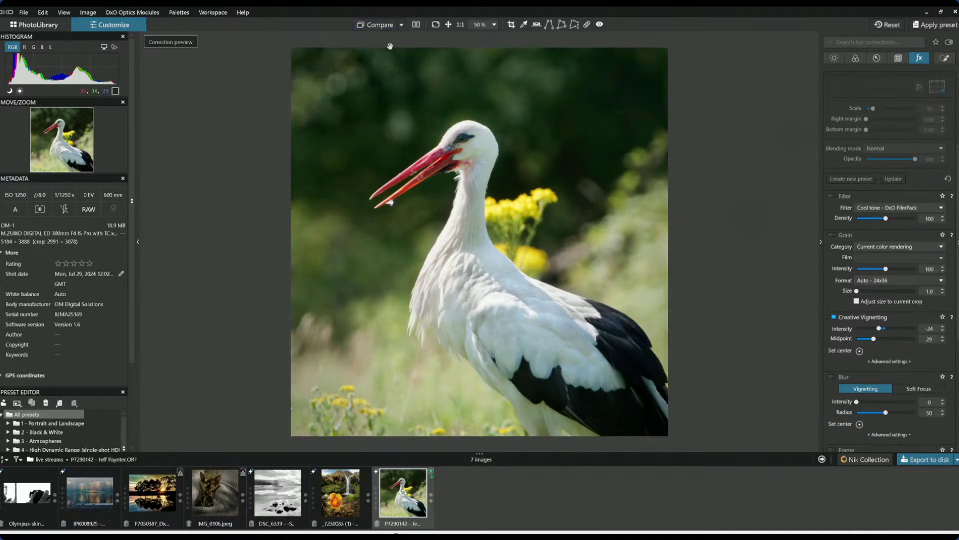
click(372, 28)
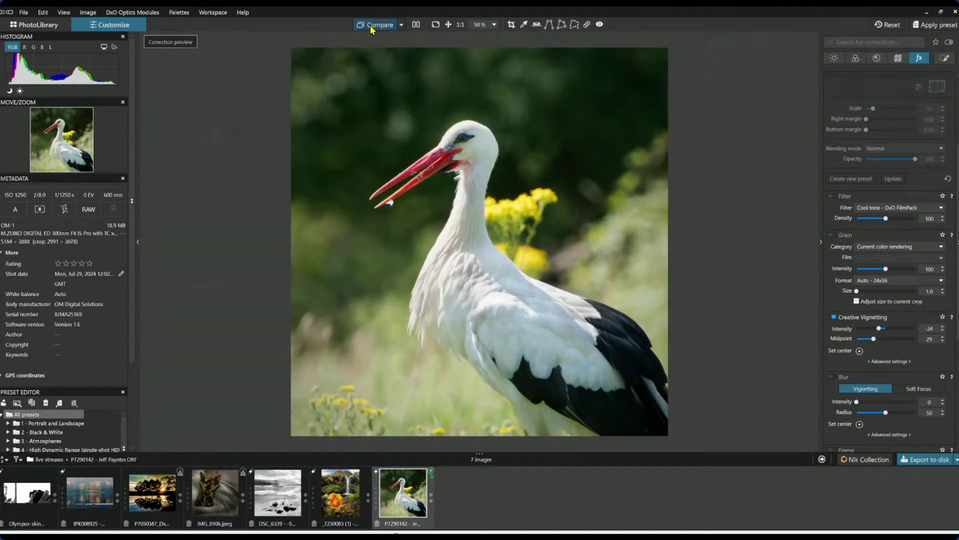
click(371, 28)
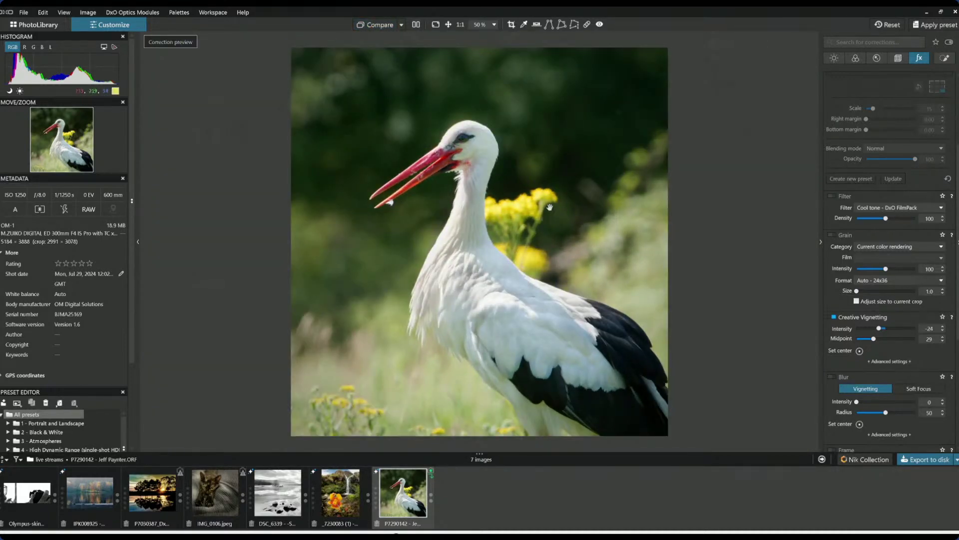
click(378, 29)
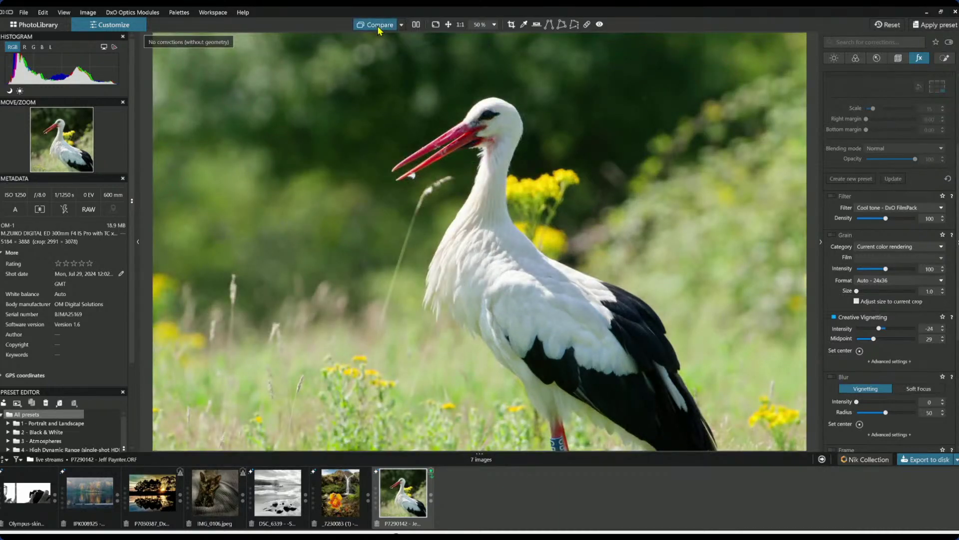
click(379, 30)
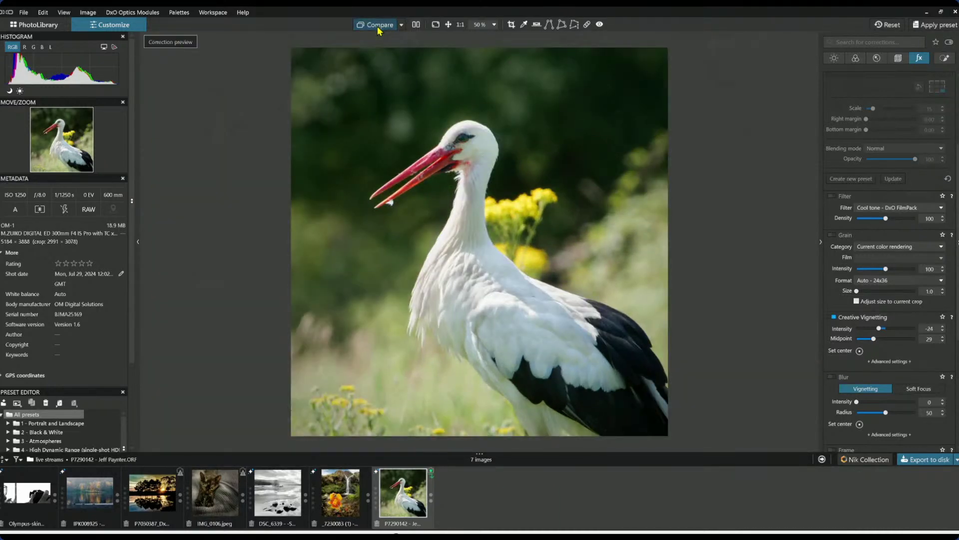
click(379, 31)
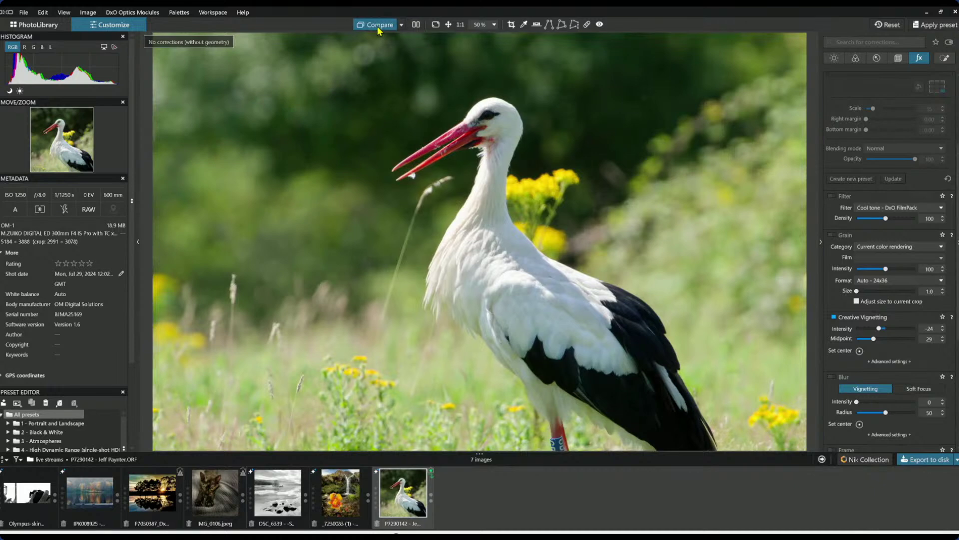
click(378, 32)
click(416, 25)
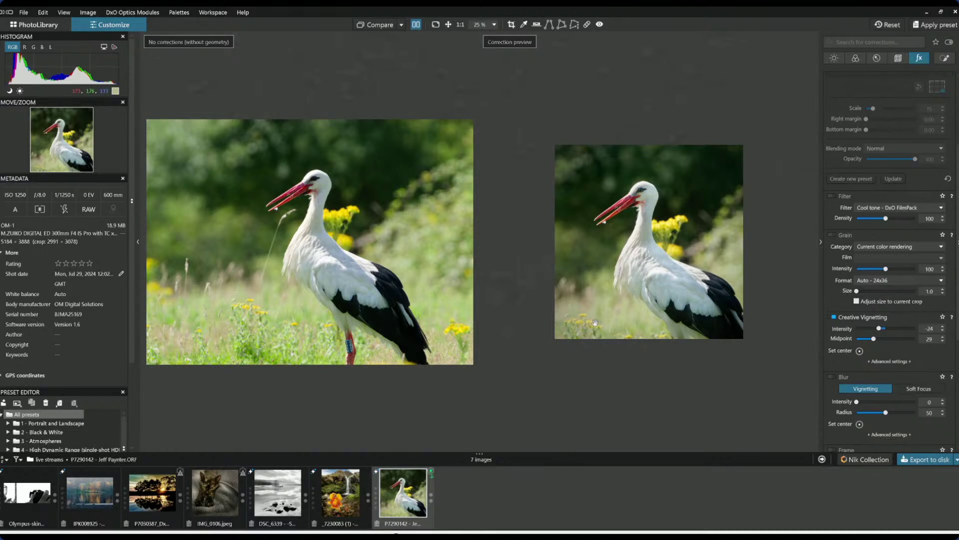
click(417, 25)
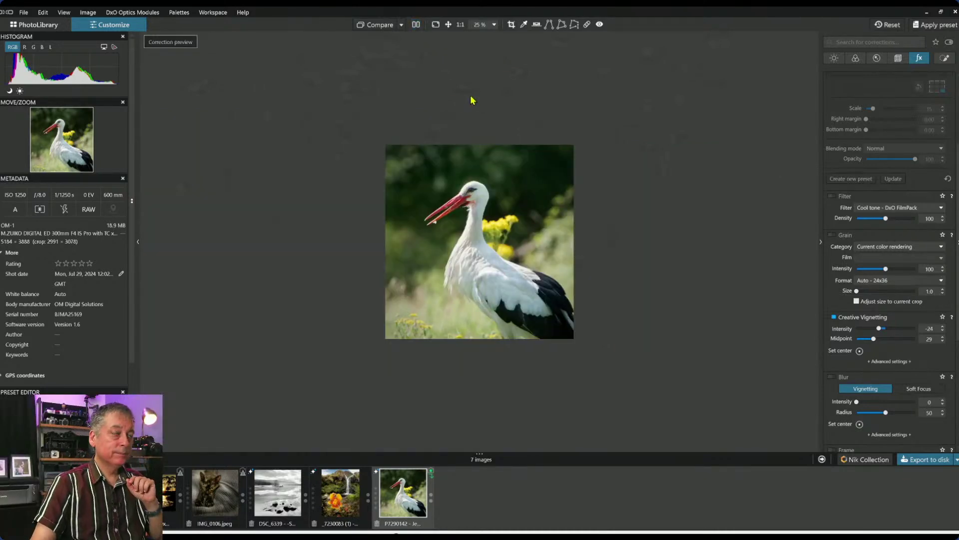
Create a new control point mask covering the yellow flowers in the photo's lower-left corner.
scroll(516, 190, up, 1)
scroll(516, 190, up, 2)
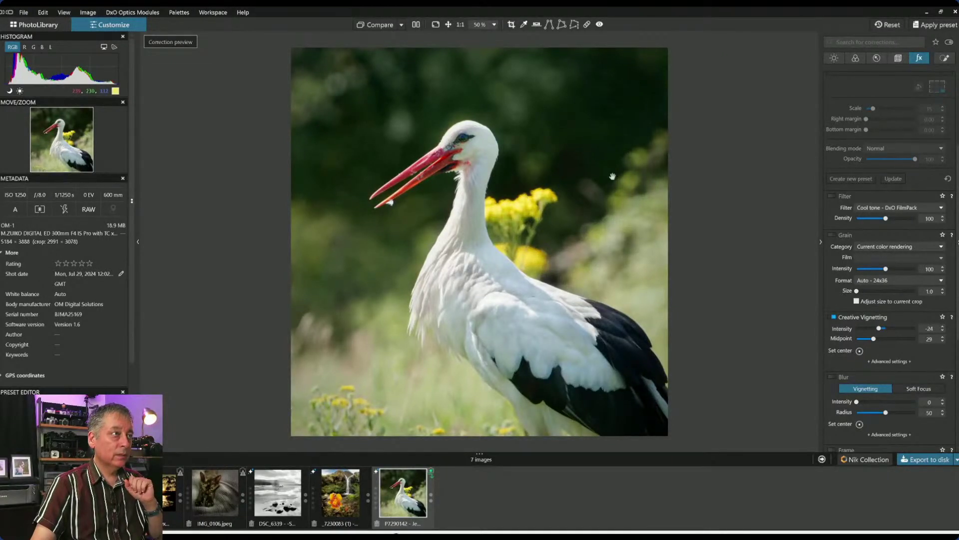
scroll(906, 138, up, 3)
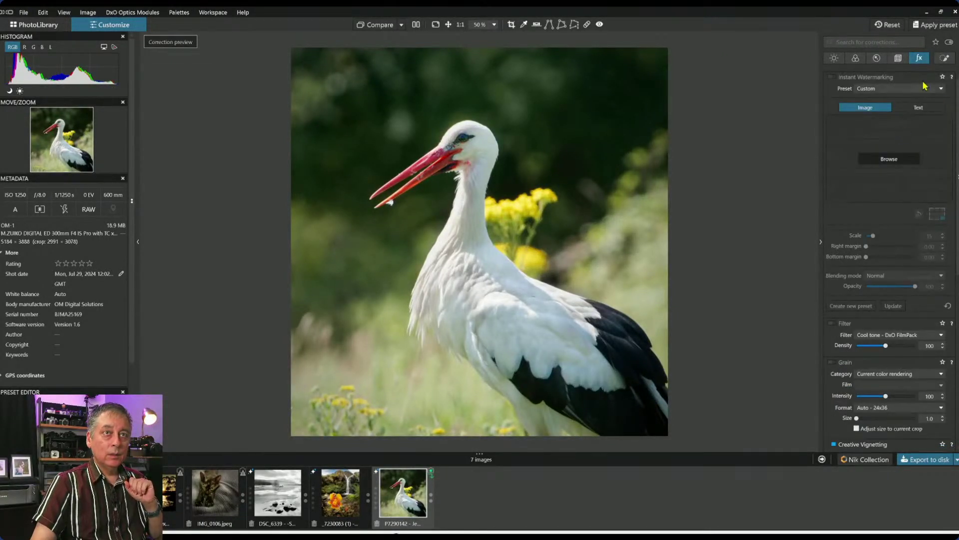
click(945, 58)
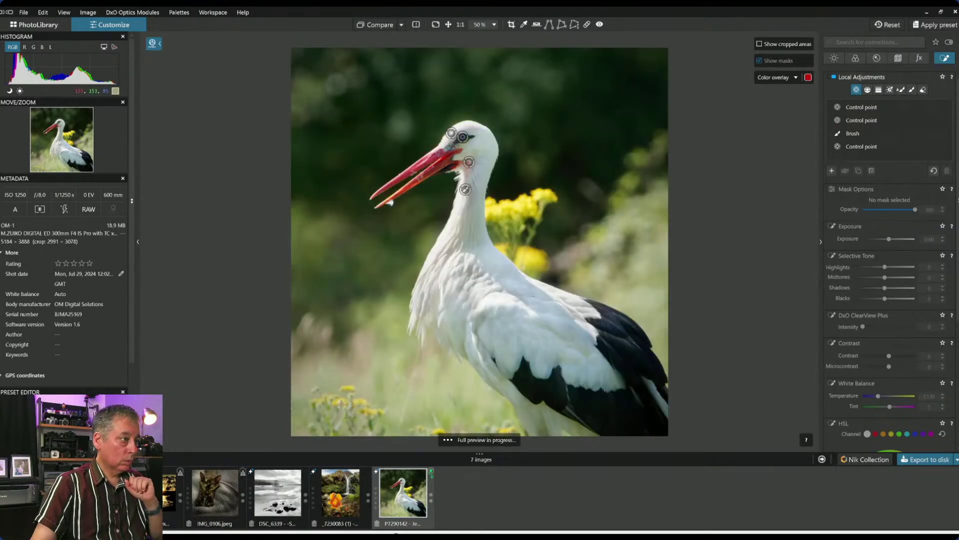
click(341, 403)
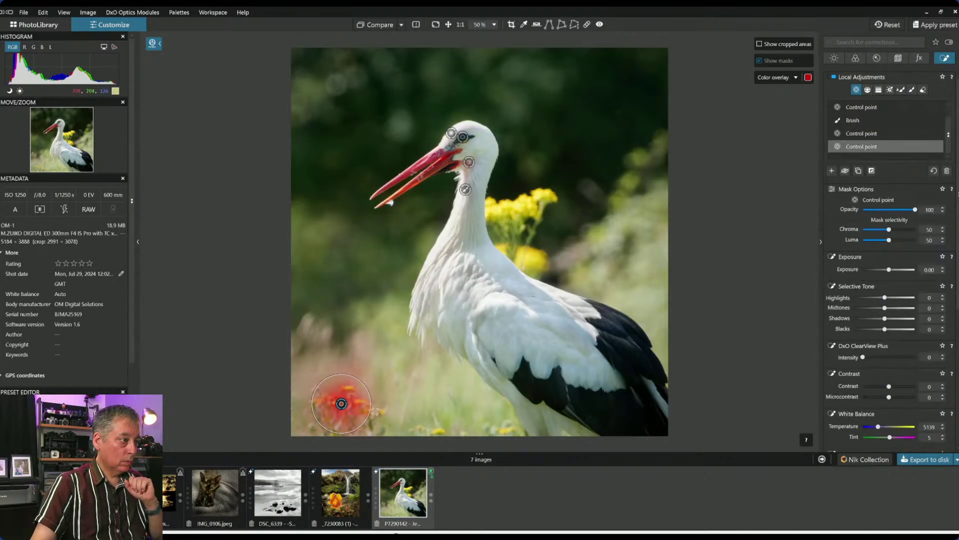
click(375, 411)
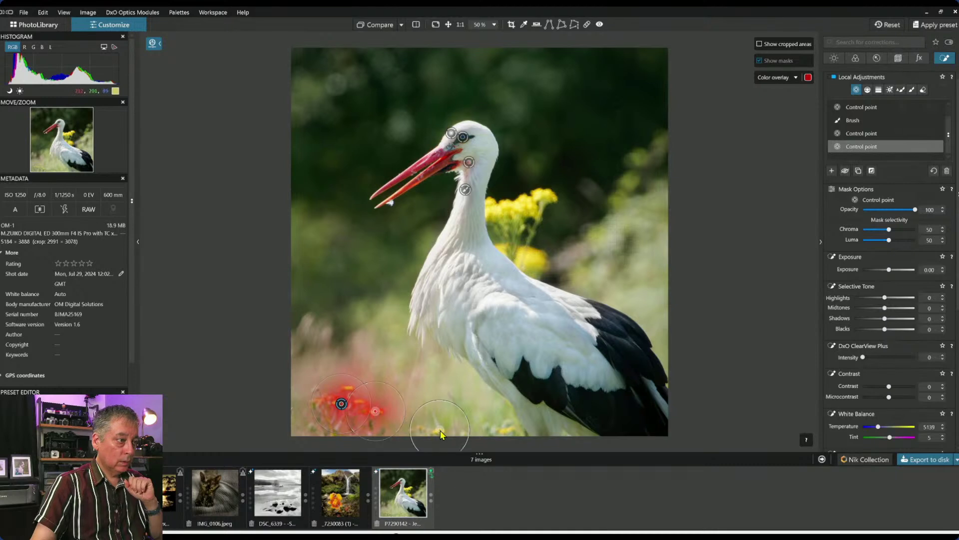
Set the flower mask's Highlights to 47, DxO ClearView Plus Intensity to 77 and HSL Vibrancy to 51.
drag(885, 297, 898, 302)
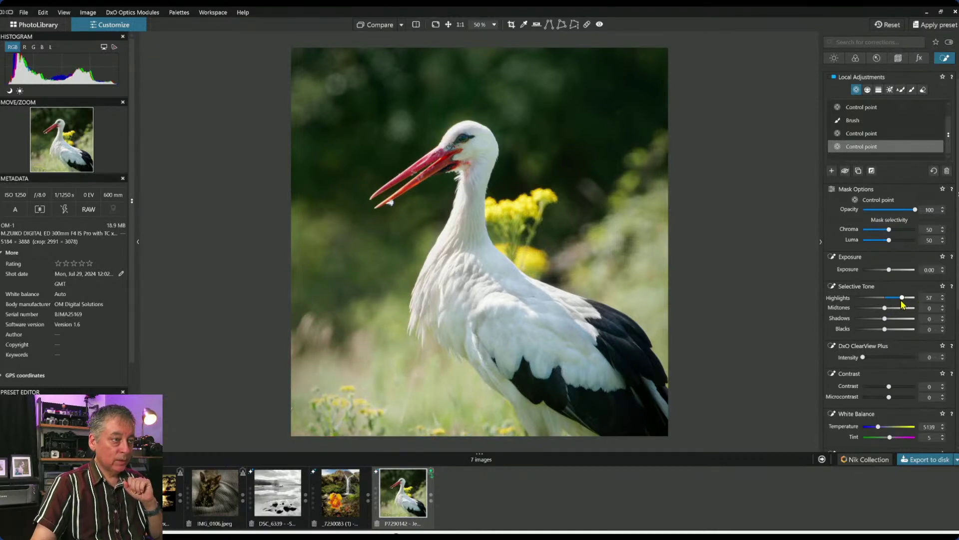
click(903, 358)
scroll(902, 360, down, 2)
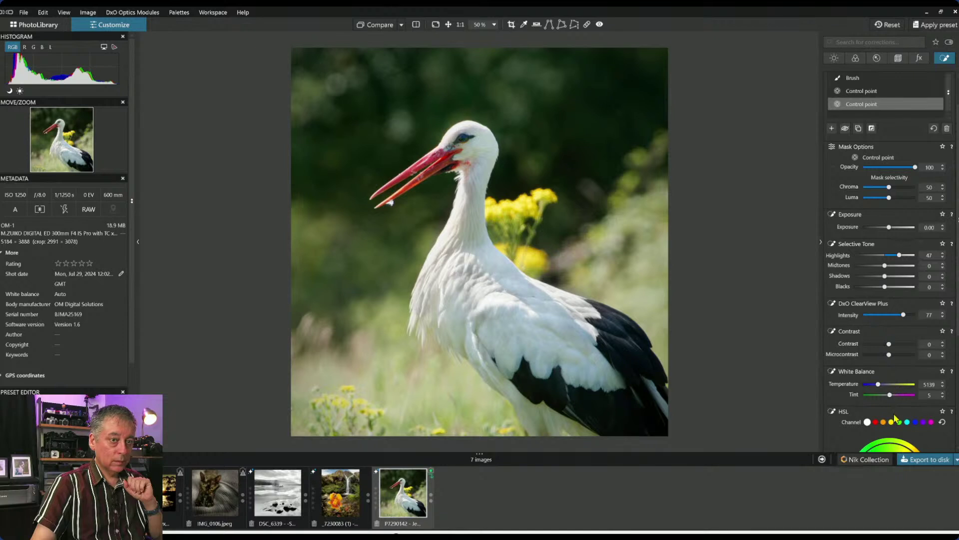
scroll(895, 417, down, 3)
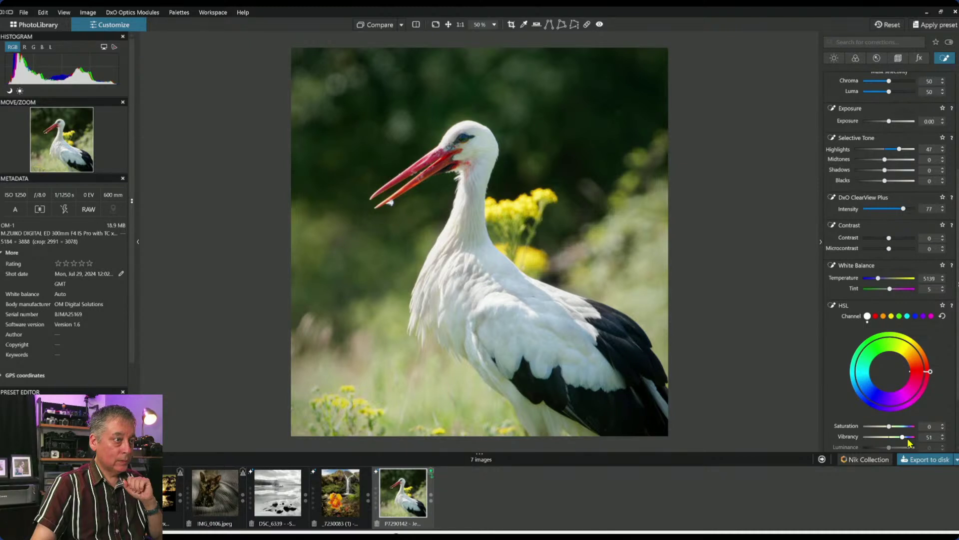
Create a new control point mask over the stork's black wing feathers, with Highlights at 100 and Midtones at 31.
scroll(894, 150, up, 5)
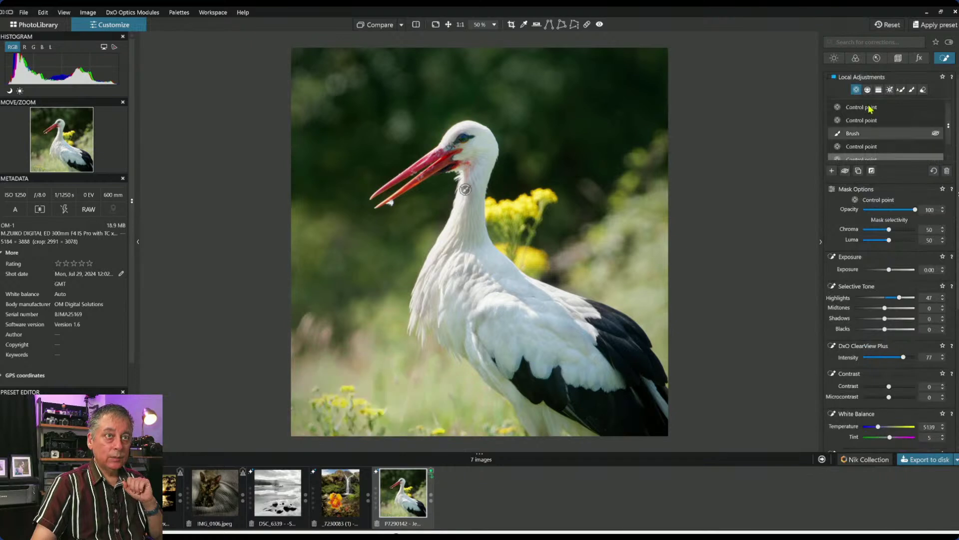
click(831, 170)
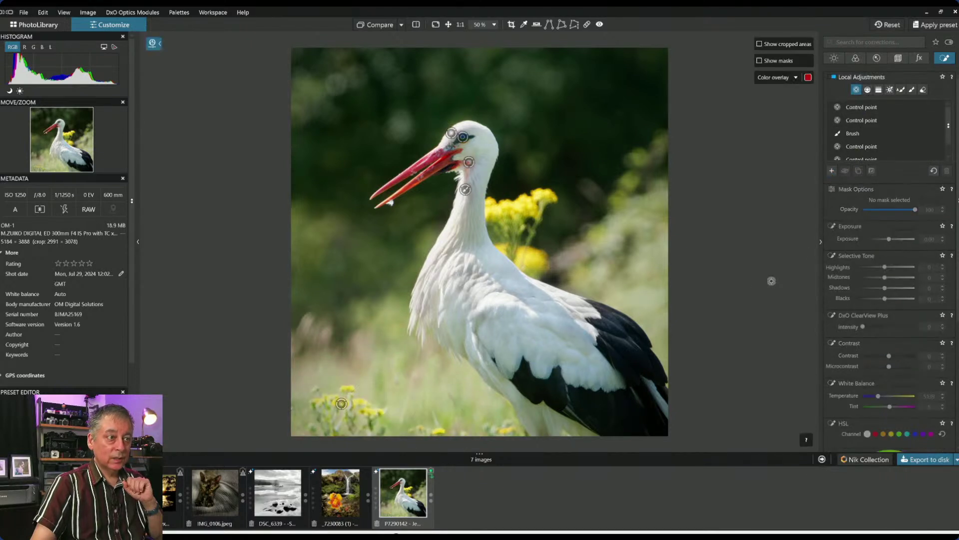
click(618, 335)
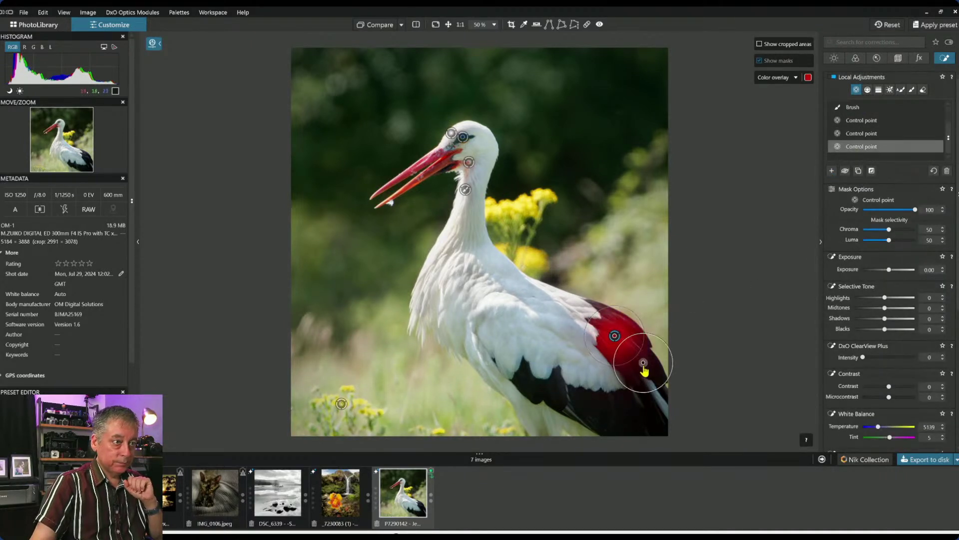
drag(885, 297, 917, 298)
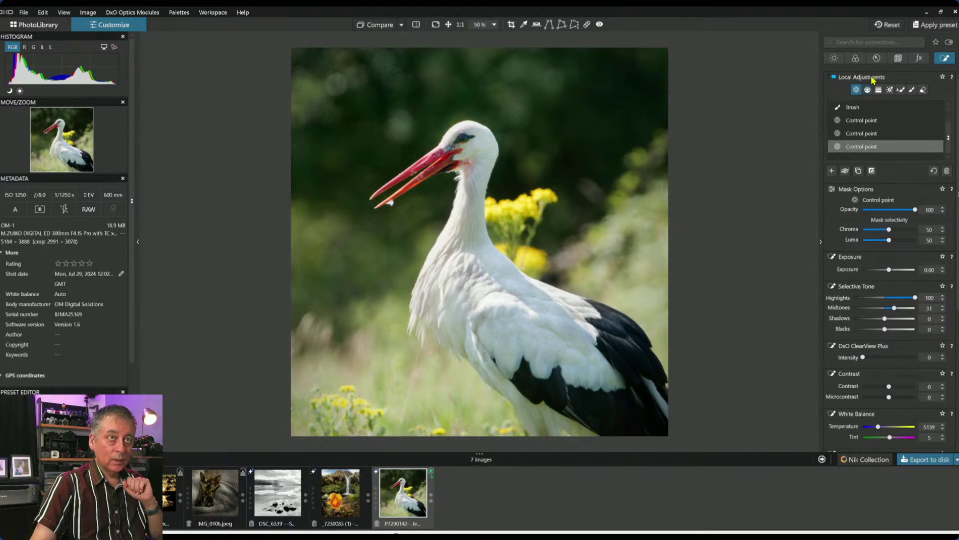
Cool the whole photo slightly by setting the RAW White Balance Temperature to 4941.
click(855, 58)
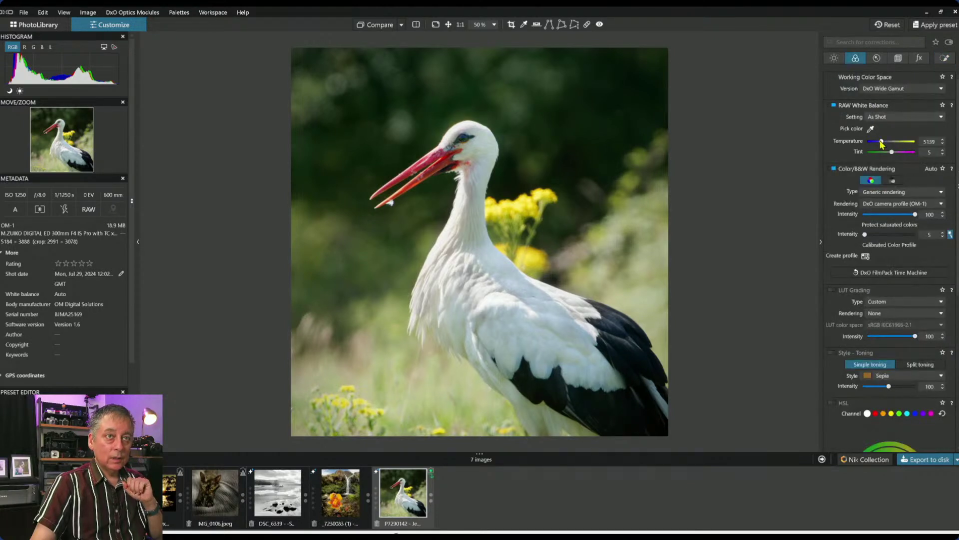
drag(882, 144, 883, 144)
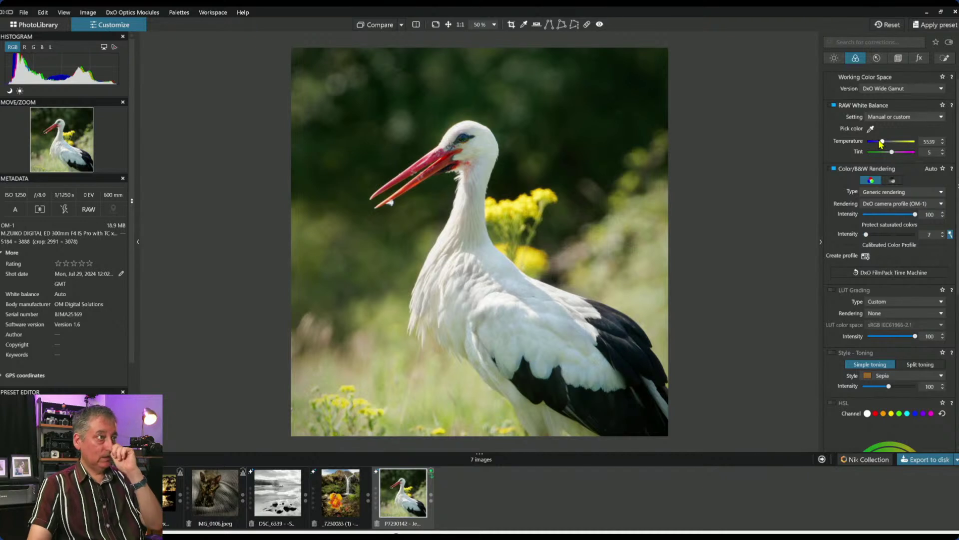
scroll(880, 144, down, 1)
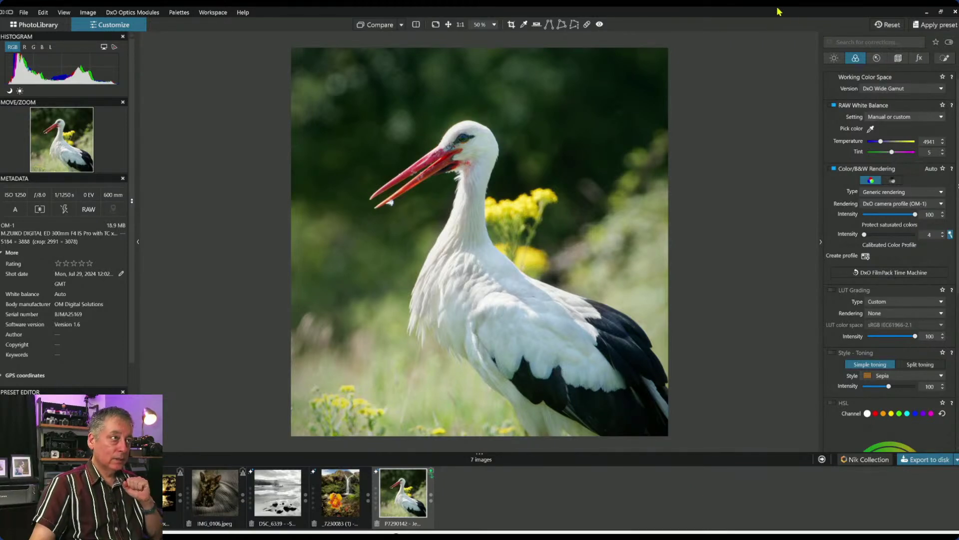
Shift the eye's control point slightly so it sits centred on the stork's pupil.
key(l)
scroll(472, 131, up, 5)
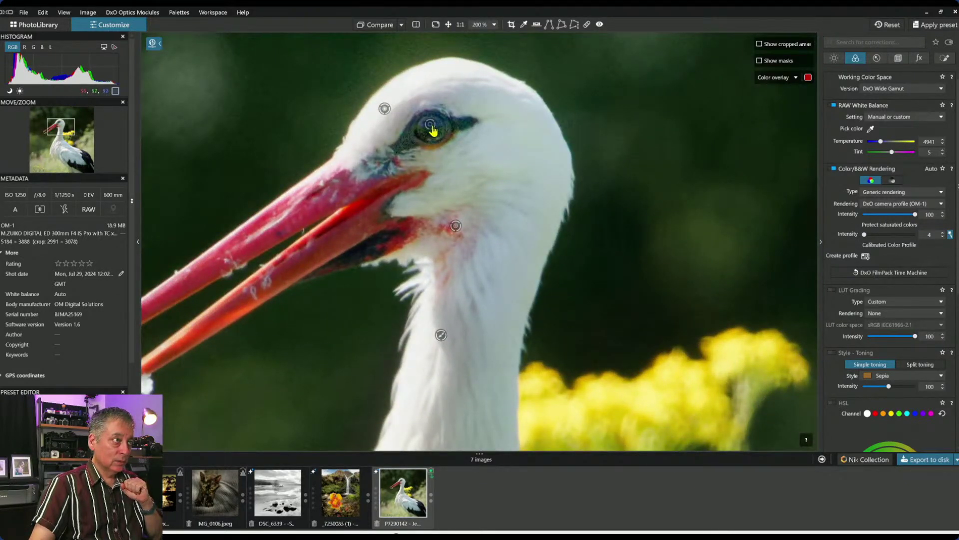
mouse_move(433, 130)
drag(433, 131, 436, 131)
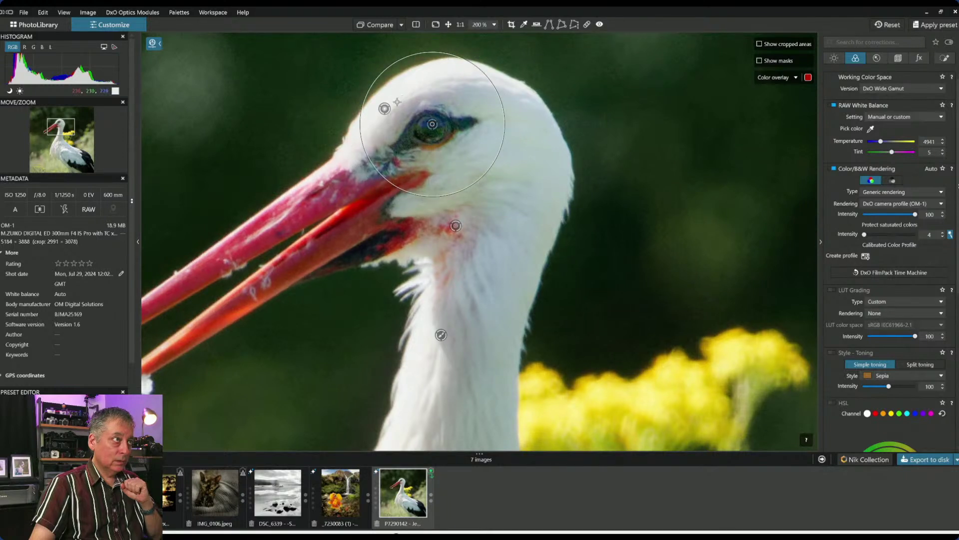
Reduce the radius of the forehead control point and add another point to its mask on top of the head.
mouse_move(387, 112)
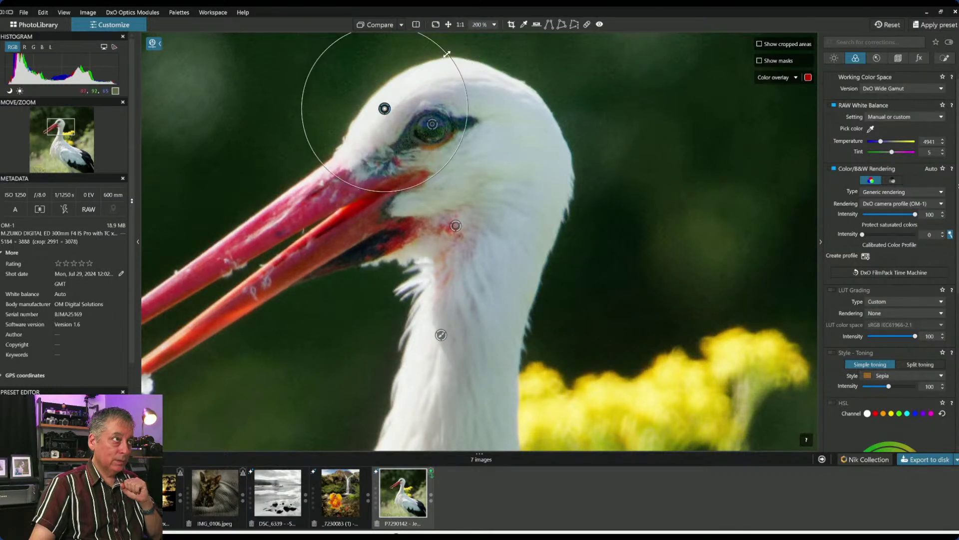
drag(446, 55, 425, 78)
click(423, 80)
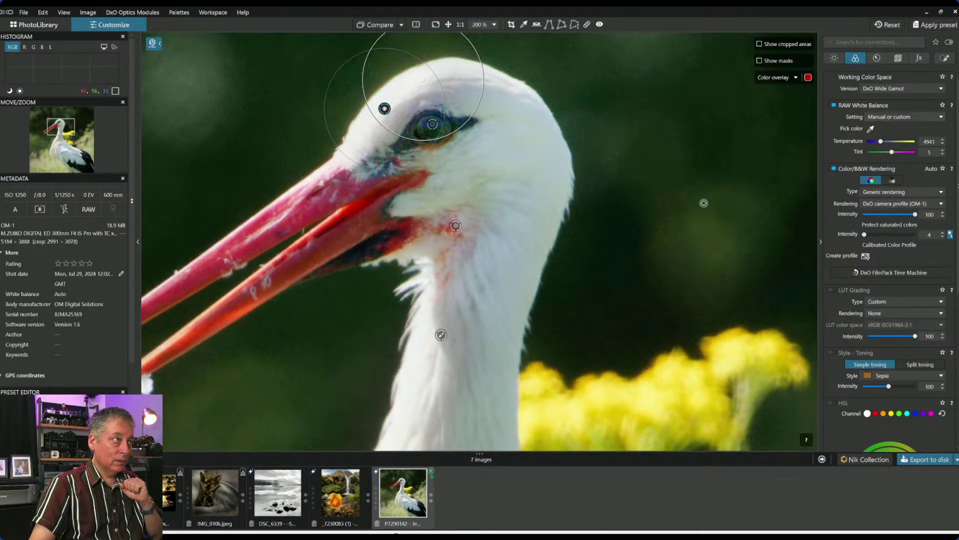
scroll(638, 235, down, 5)
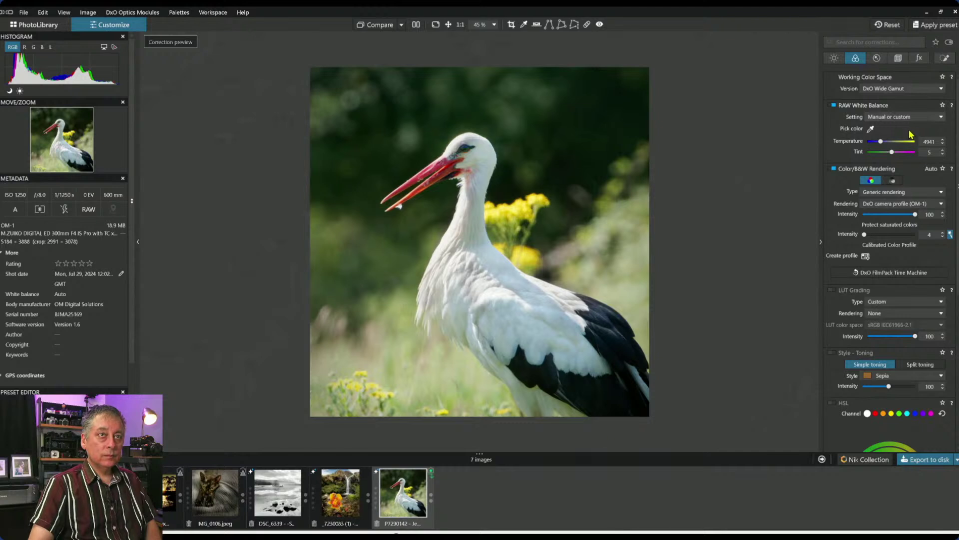
Lower the Highlights of the yellow flowers' control point mask to 23.
click(945, 58)
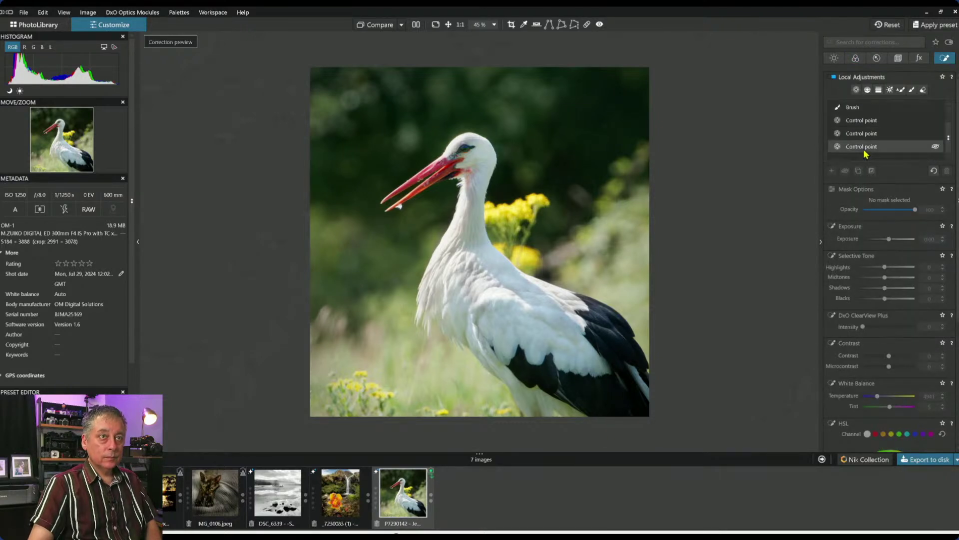
click(855, 147)
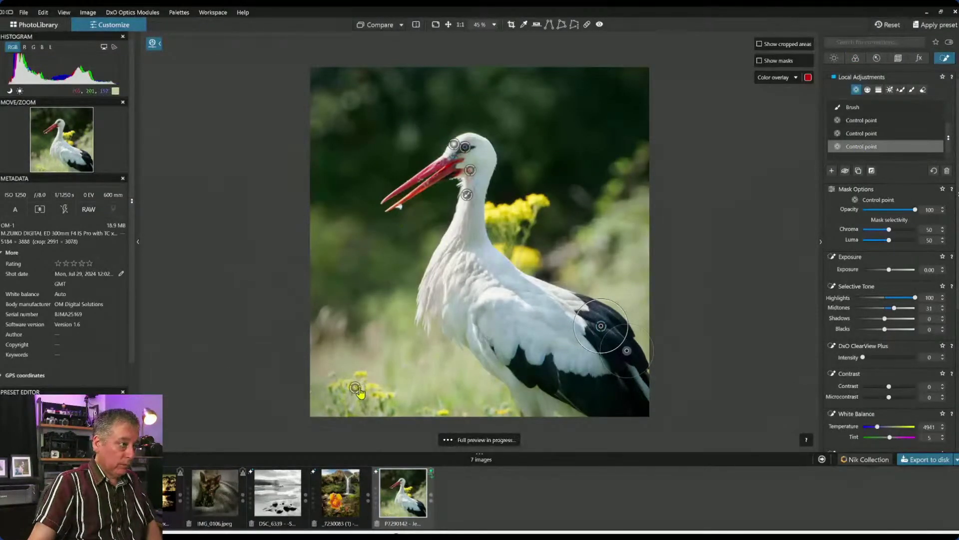
click(355, 387)
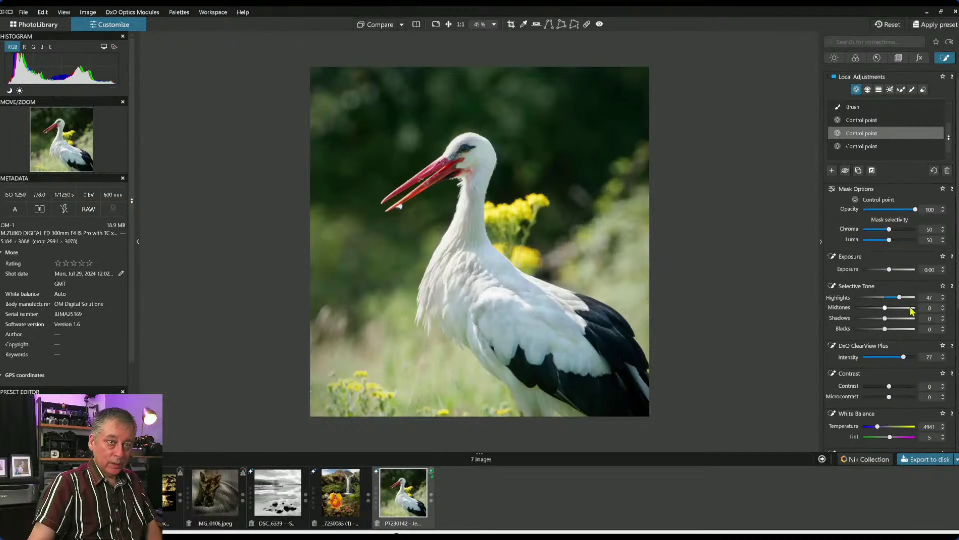
click(893, 297)
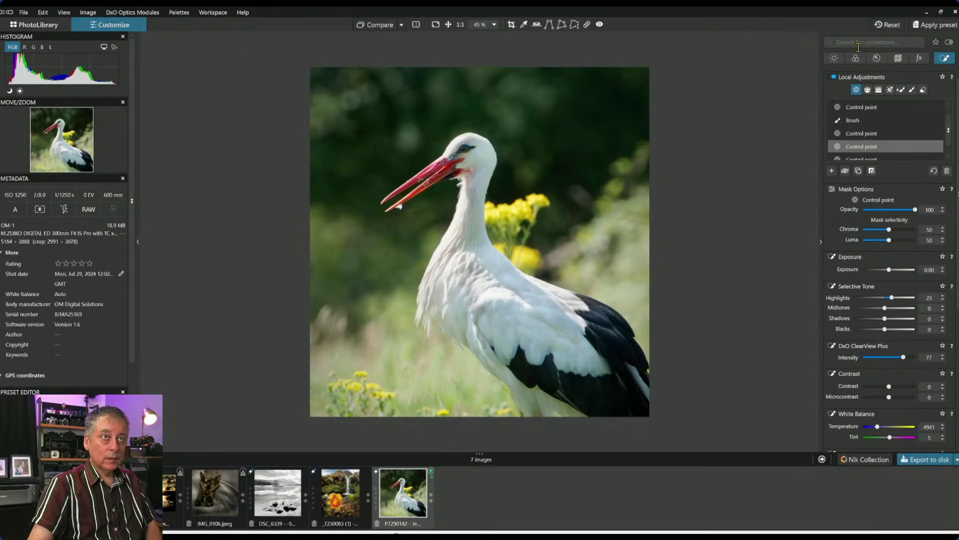
Apply global DxO ClearView Plus at Intensity 19 and set Selective Tone Highlights to 12 and Midtones to -48.
click(837, 60)
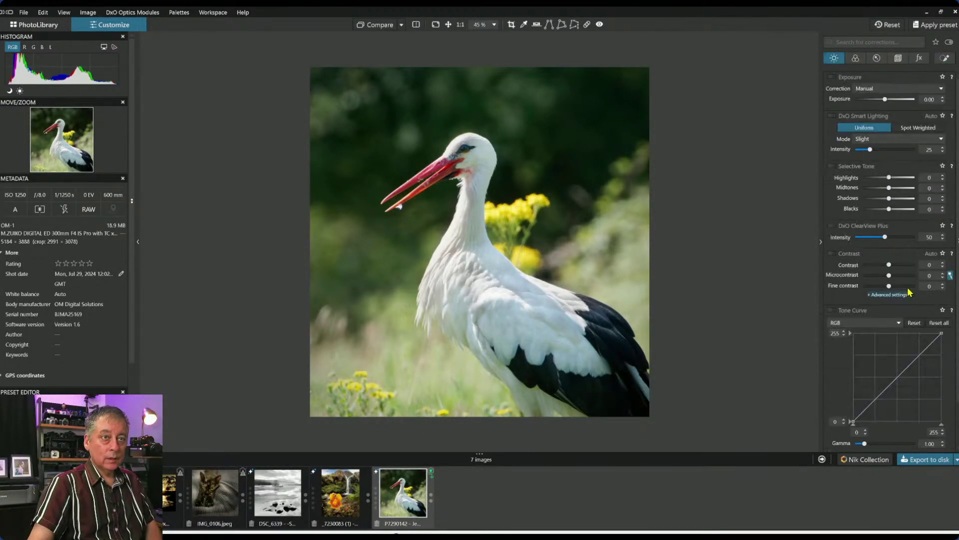
click(867, 238)
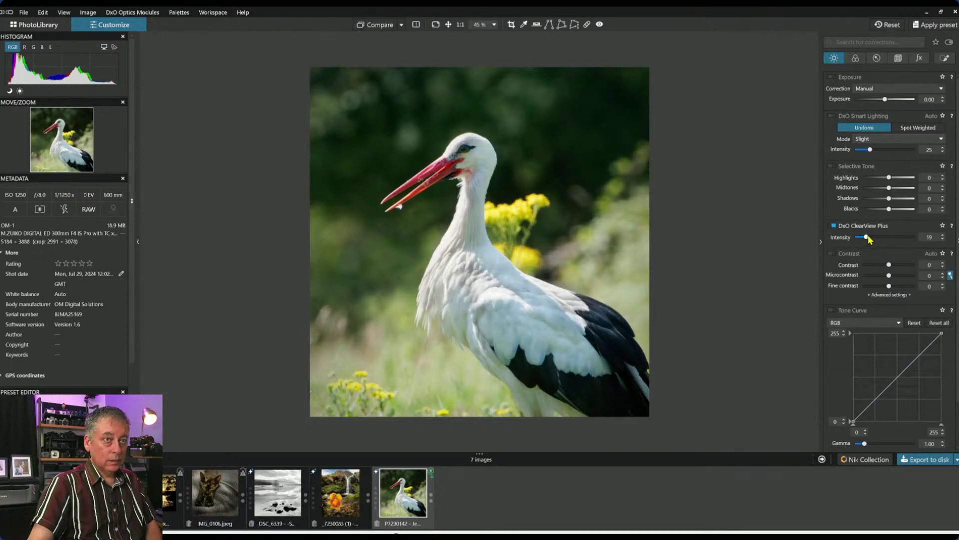
mouse_move(890, 188)
mouse_down()
mouse_move(879, 194)
mouse_move(893, 179)
mouse_up()
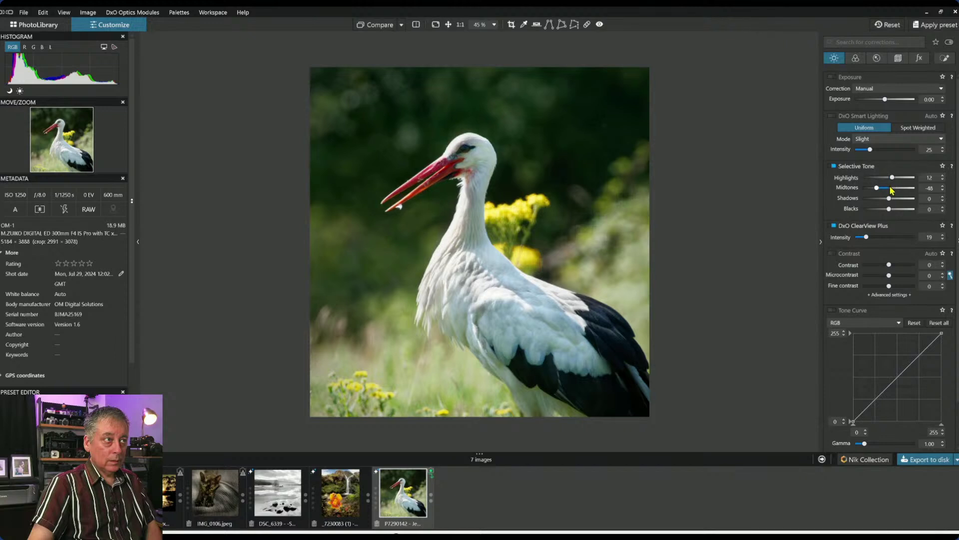
Reset the global Selective Tone Highlights and Midtones to 0.
double_click(877, 188)
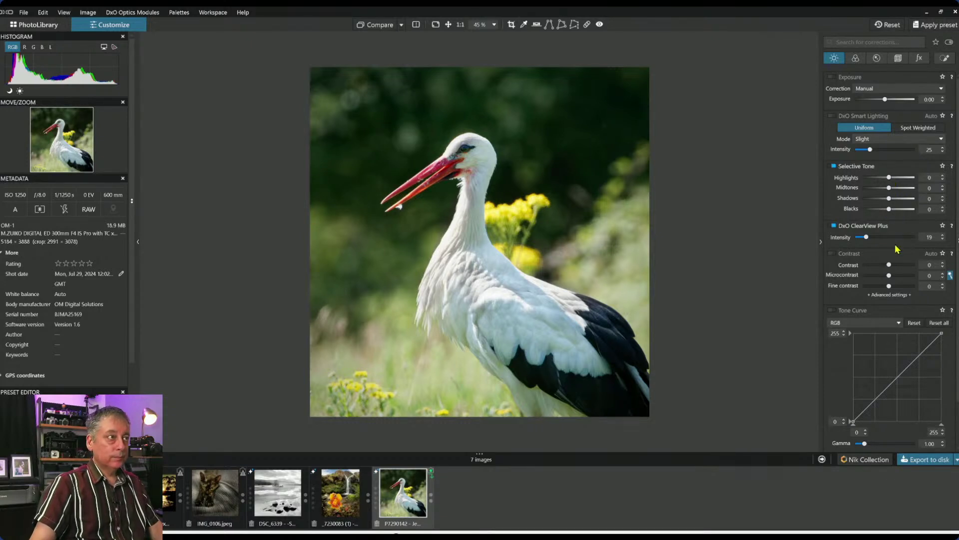
Create a new control point mask on the grass in front of the stork, enlarge its radius and set Chroma selectivity to 53.
click(945, 58)
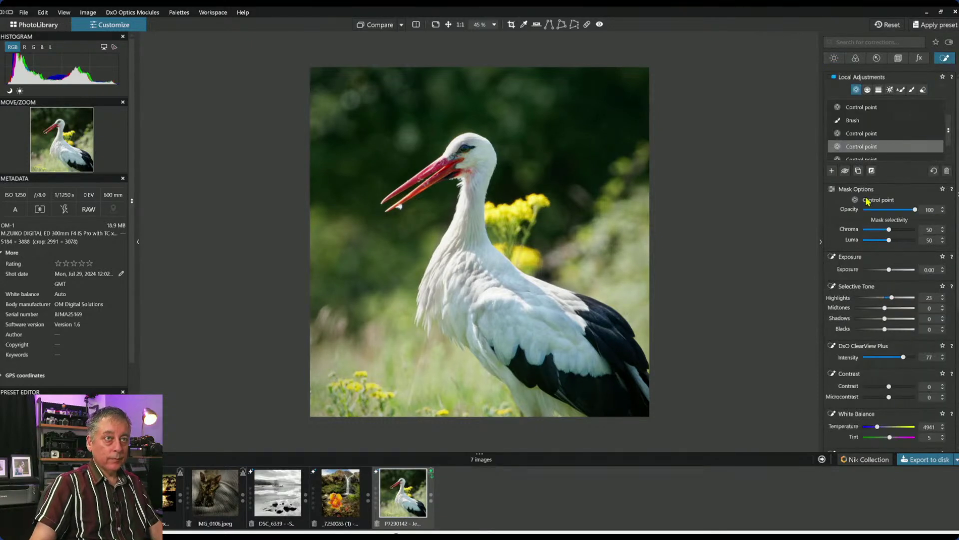
scroll(860, 134, down, 1)
click(832, 171)
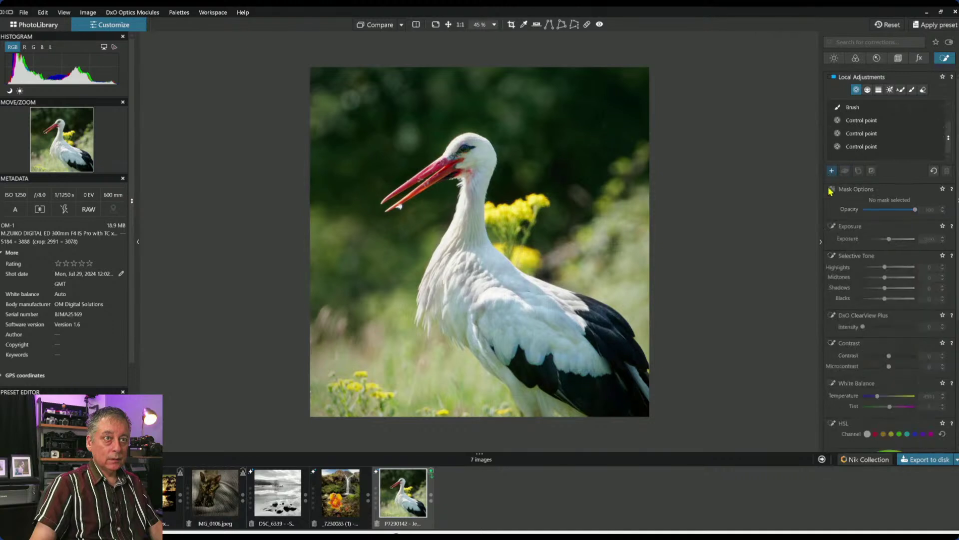
click(363, 344)
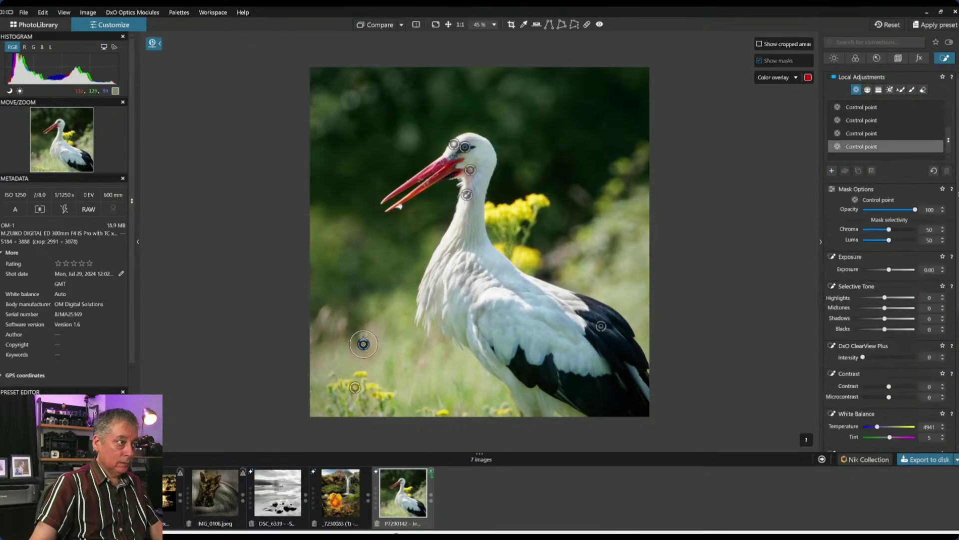
drag(367, 323, 365, 259)
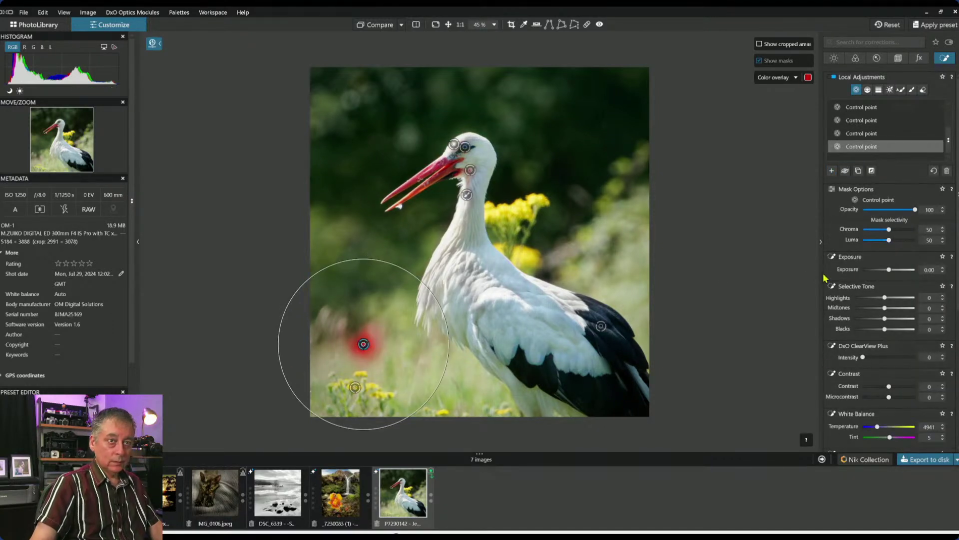
drag(889, 230, 892, 230)
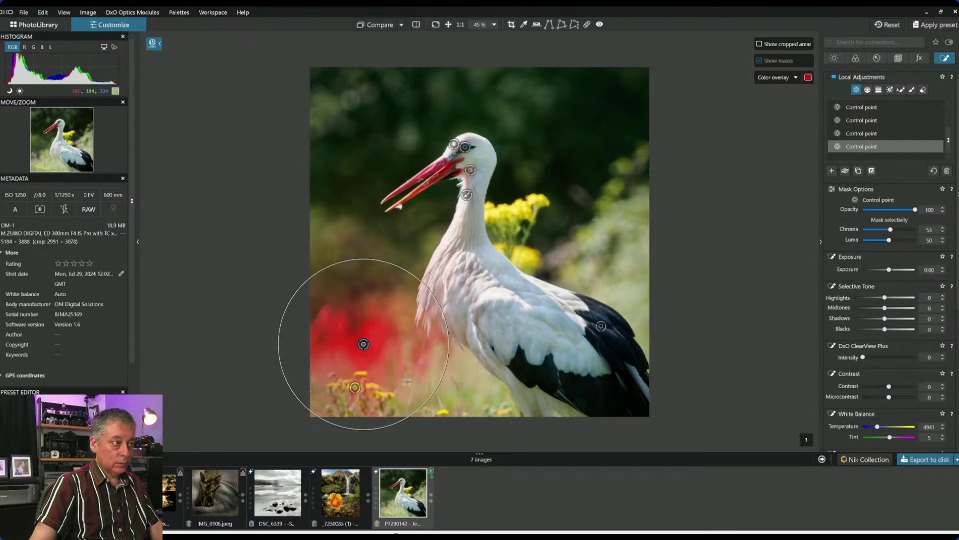
Extend the grass mask with points on the foliage behind the stork's back and below the beak, and lower its Exposure to -1.48.
click(632, 265)
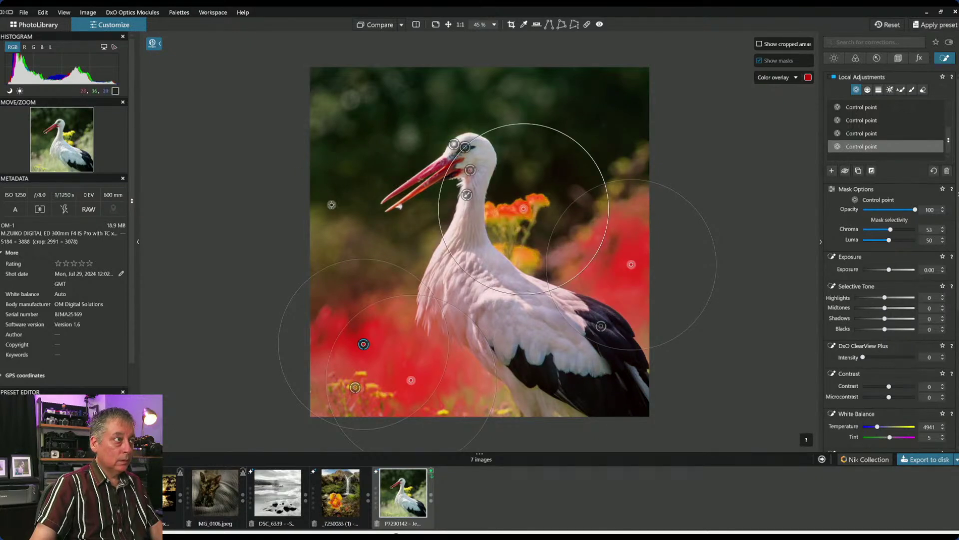
click(333, 222)
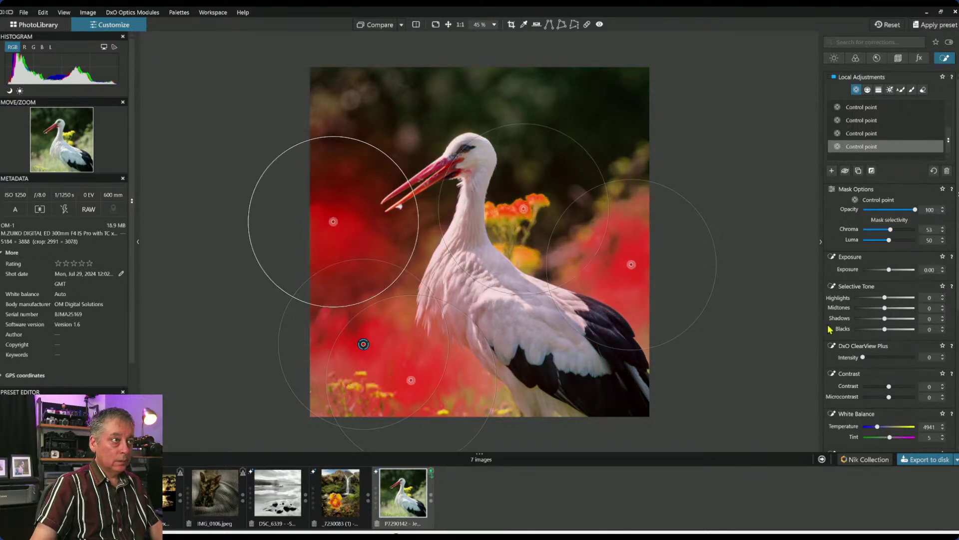
drag(889, 269, 880, 270)
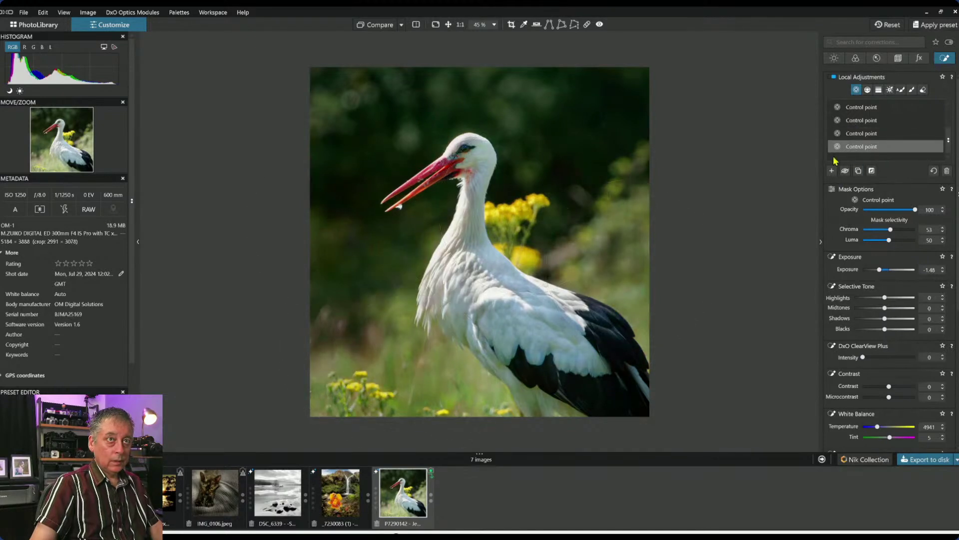
Add a new control point mask on the stork's head with Exposure 0.68 and Selective Tone Highlights 28.
click(832, 170)
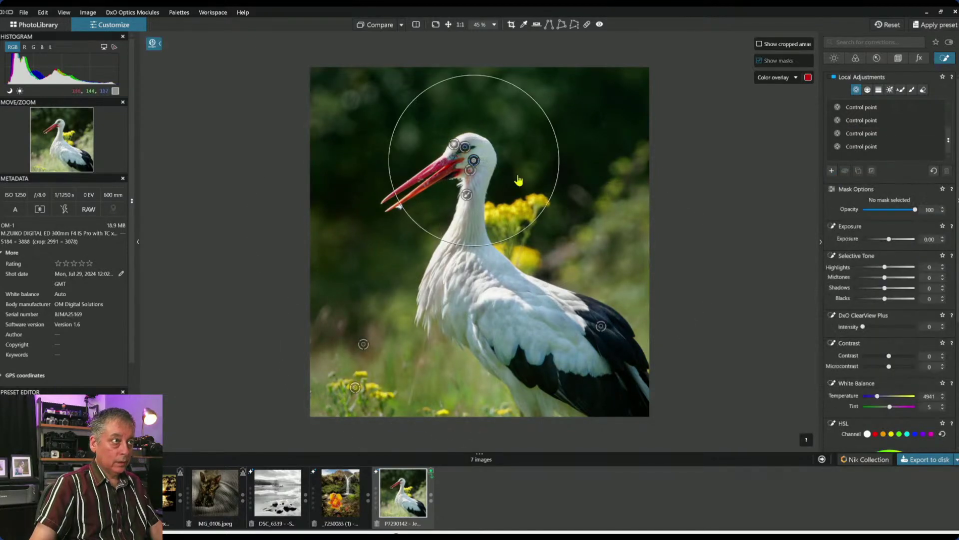
click(518, 180)
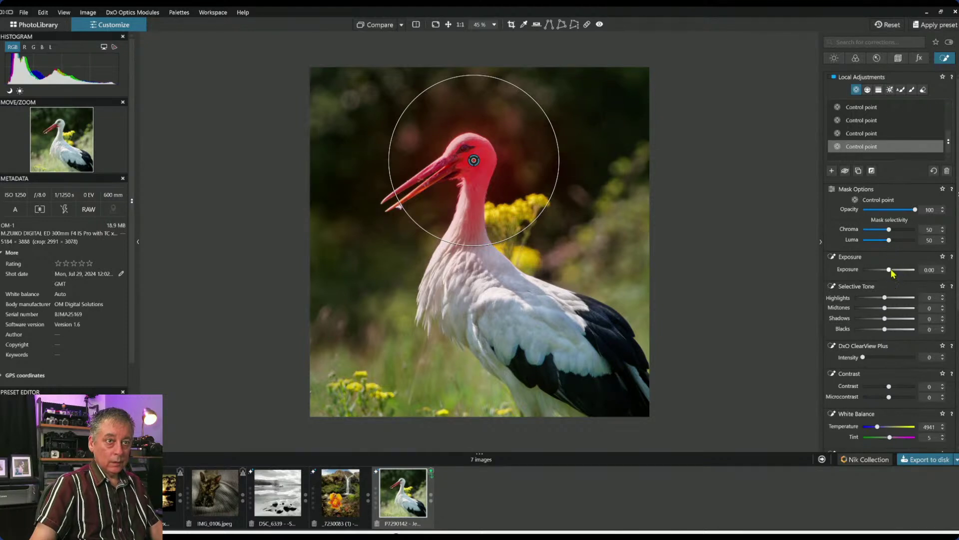
drag(892, 270, 894, 270)
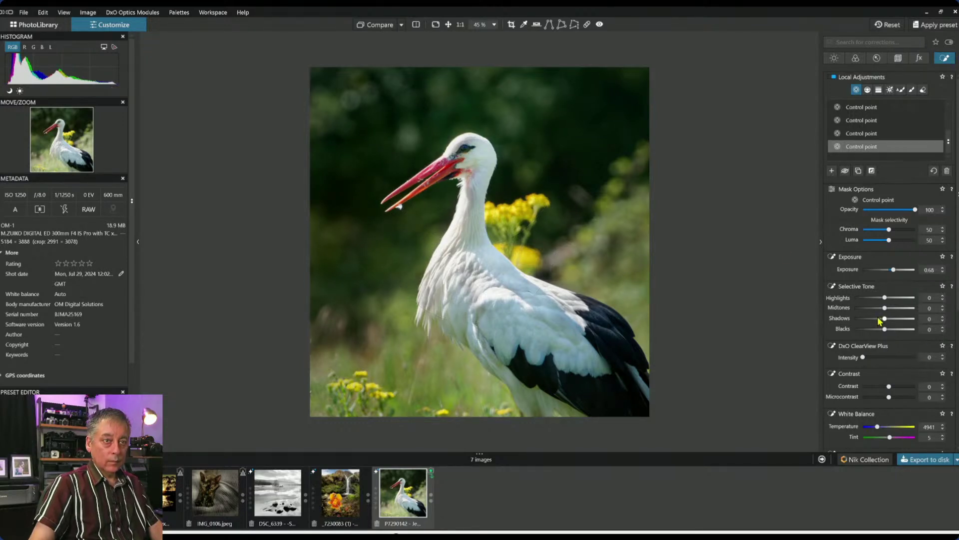
drag(884, 298, 893, 298)
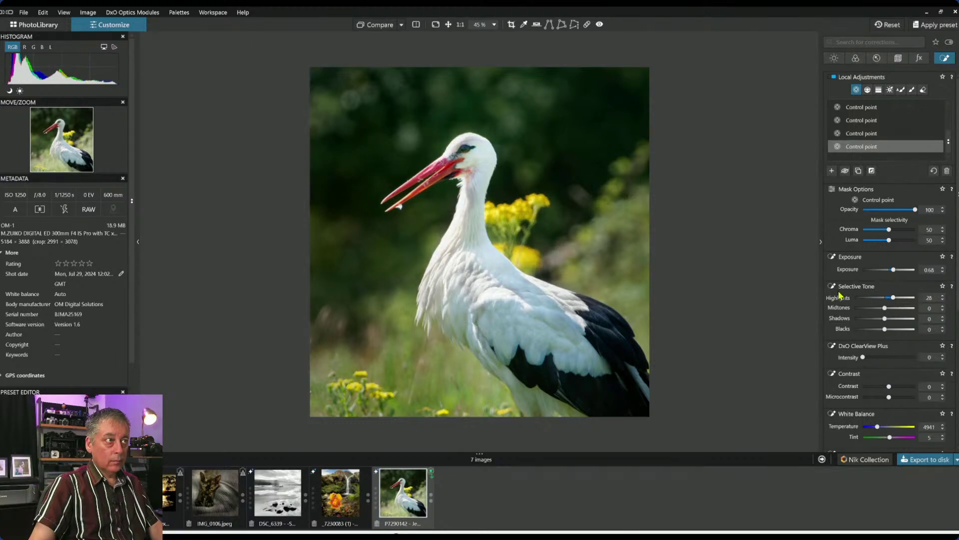
Set the eye's control point mask to Exposure 1.41 and Microcontrast 55, and fine-tune its white balance Temperature.
scroll(452, 129, up, 5)
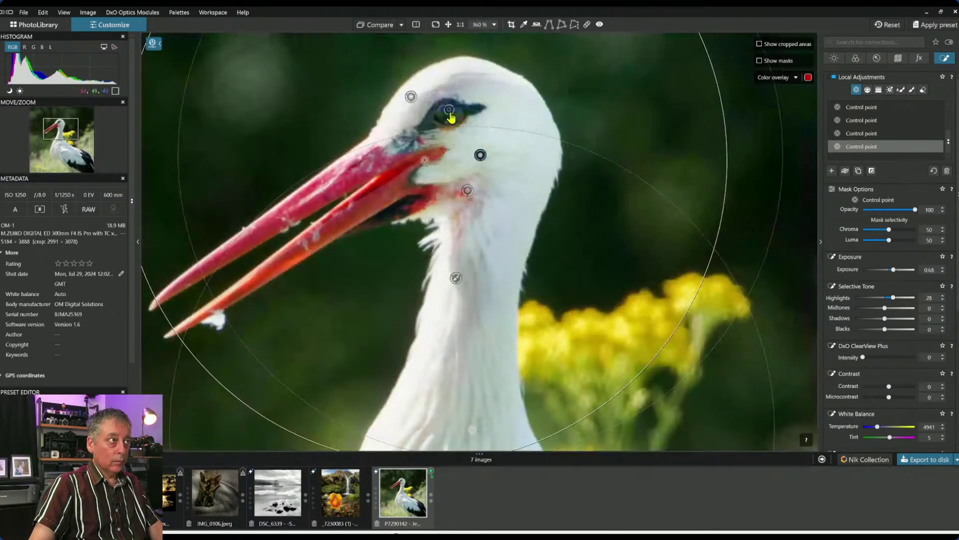
click(449, 112)
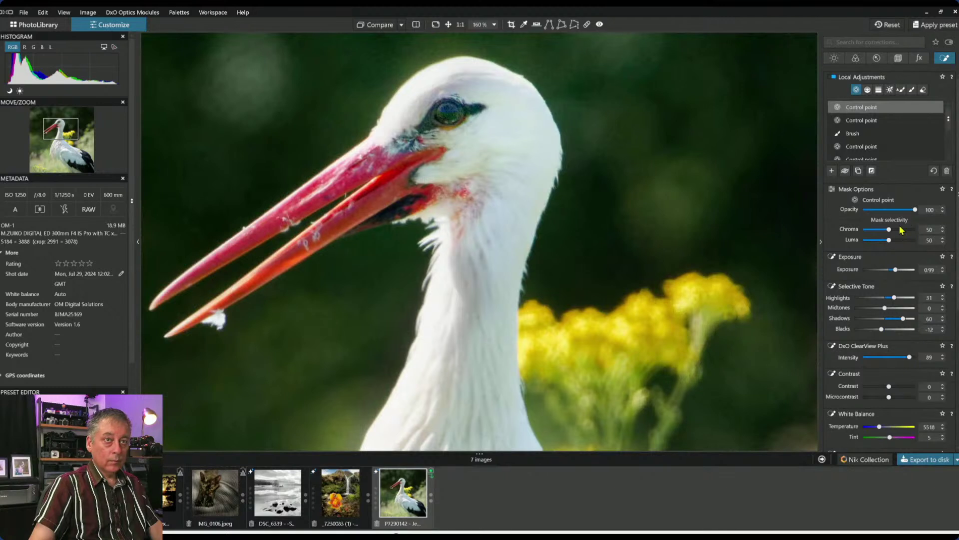
drag(896, 270, 898, 272)
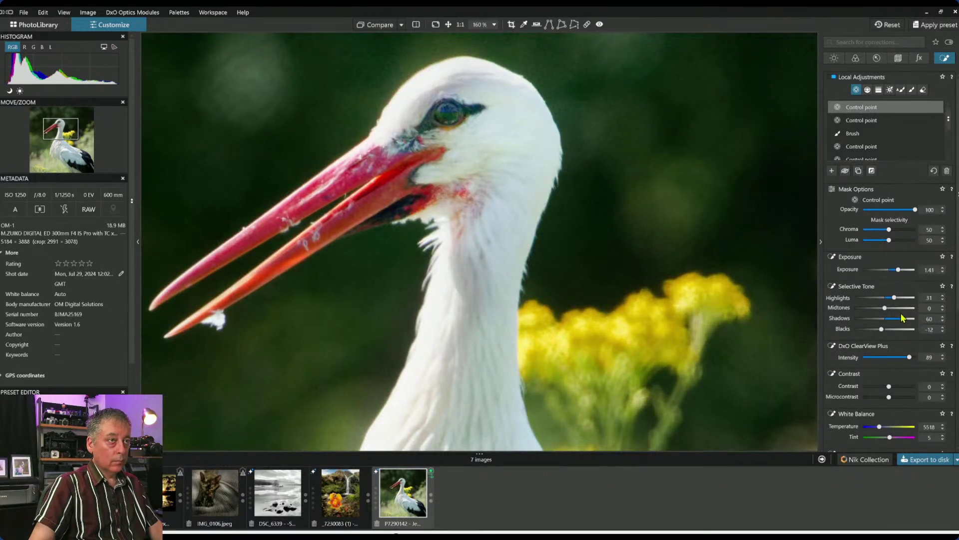
click(909, 397)
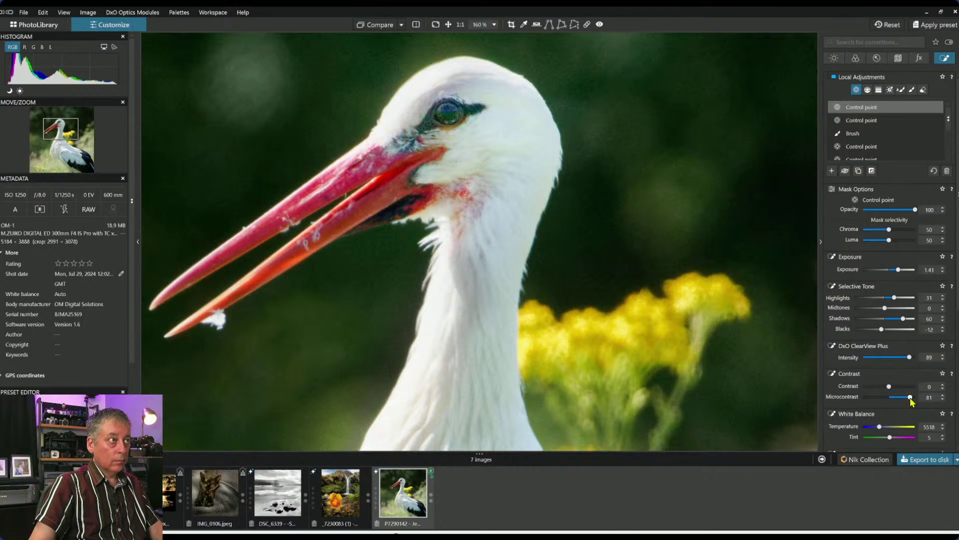
click(903, 398)
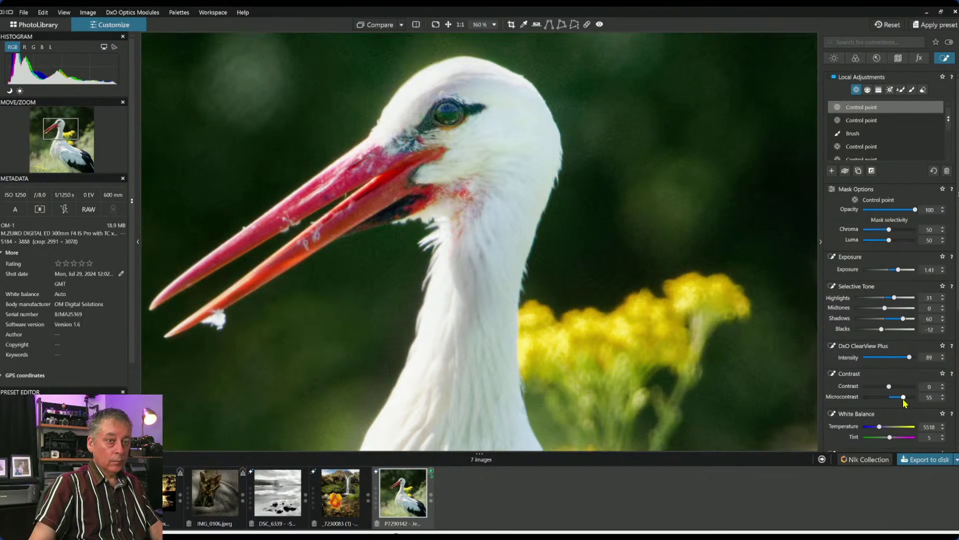
click(883, 426)
drag(885, 428, 881, 428)
key(ctrl+0)
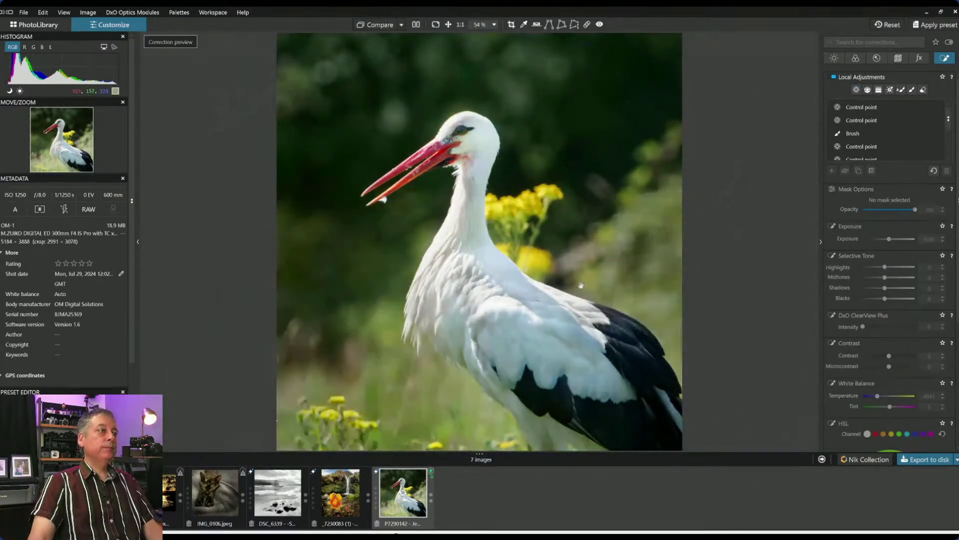
Export the edited stork photo to disk as a standard-output JPEG at quality 95, with the suffix -dxo.
scroll(580, 285, down, 1)
right_click(594, 262)
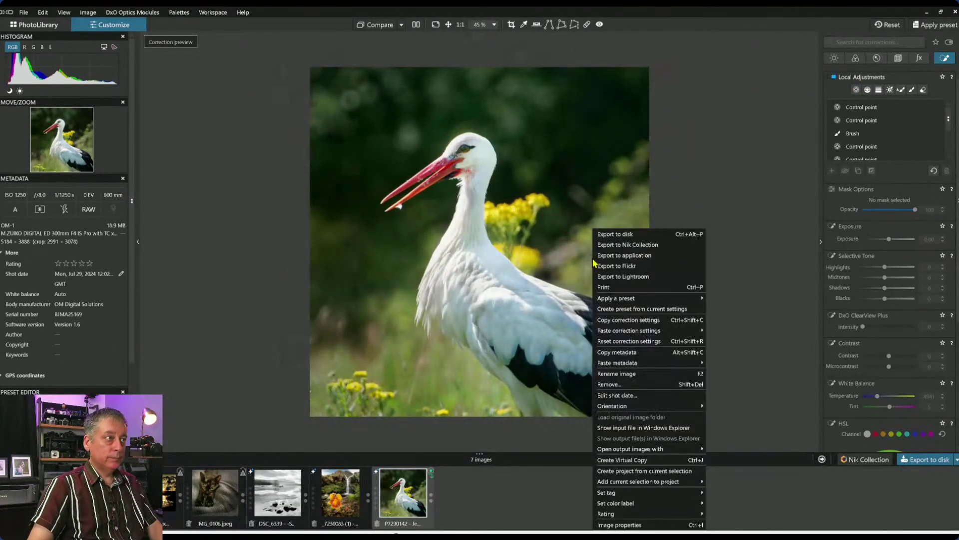
click(602, 234)
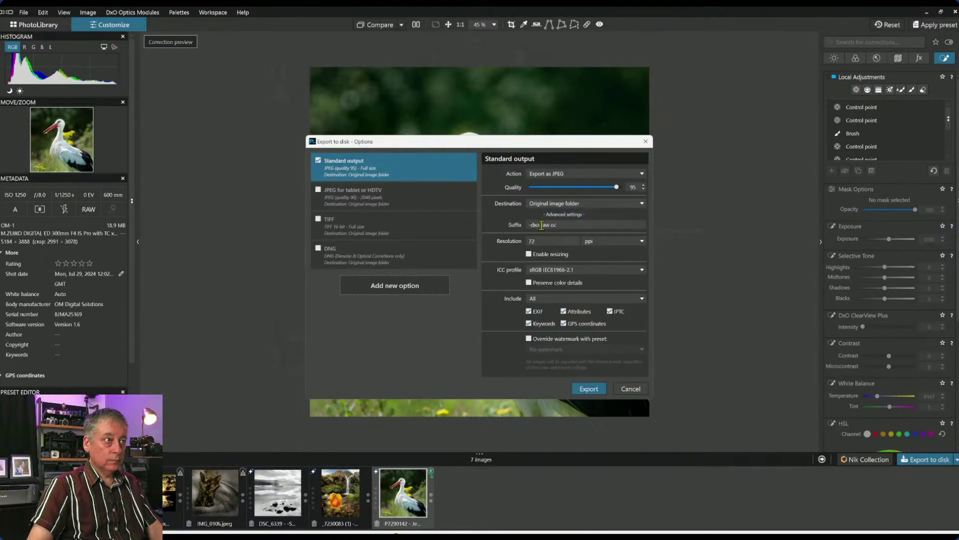
drag(547, 226, 619, 228)
key(BackSpace)
key(BackSpace)
key(BackSpace)
key(BackSpace)
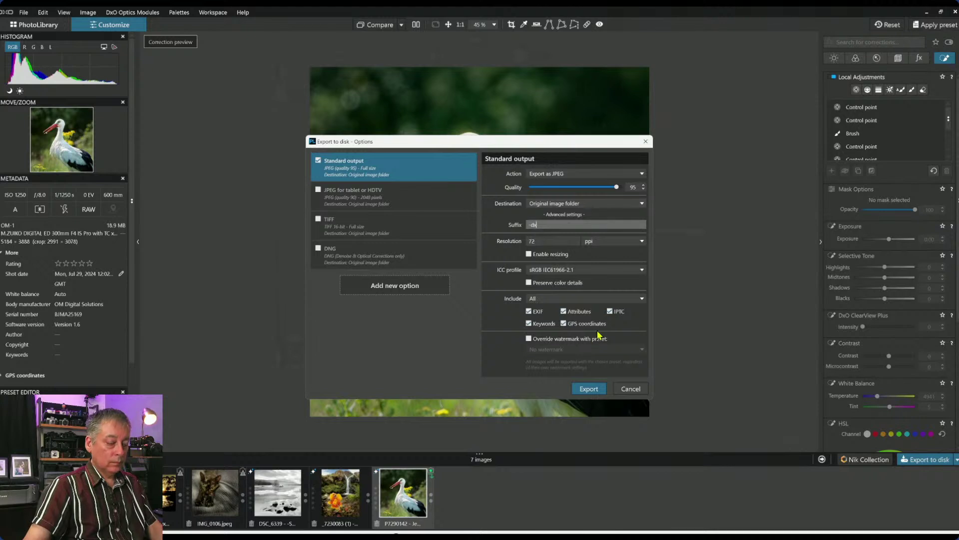
text(xo)
click(579, 389)
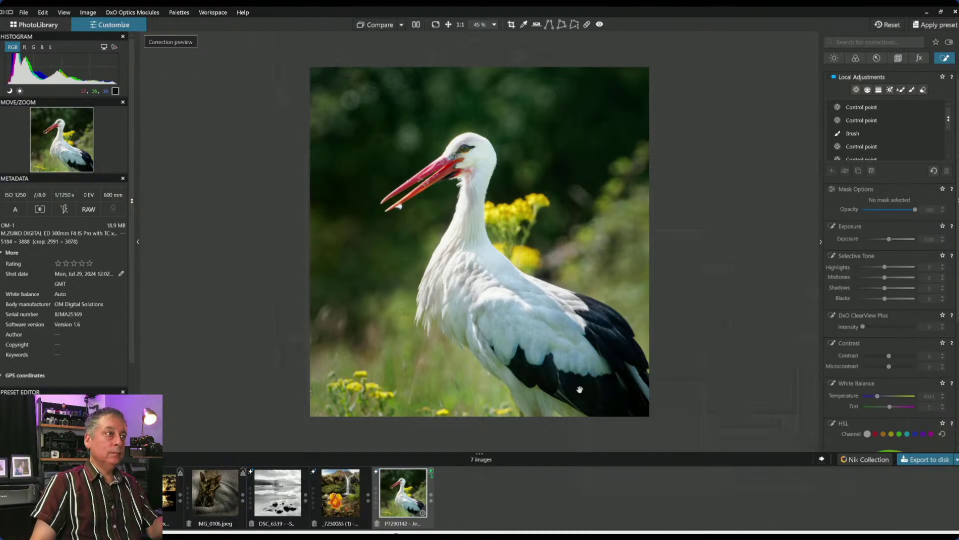
Warm the global RAW White Balance to Temperature 5441 and Tint 25.
click(834, 59)
click(856, 58)
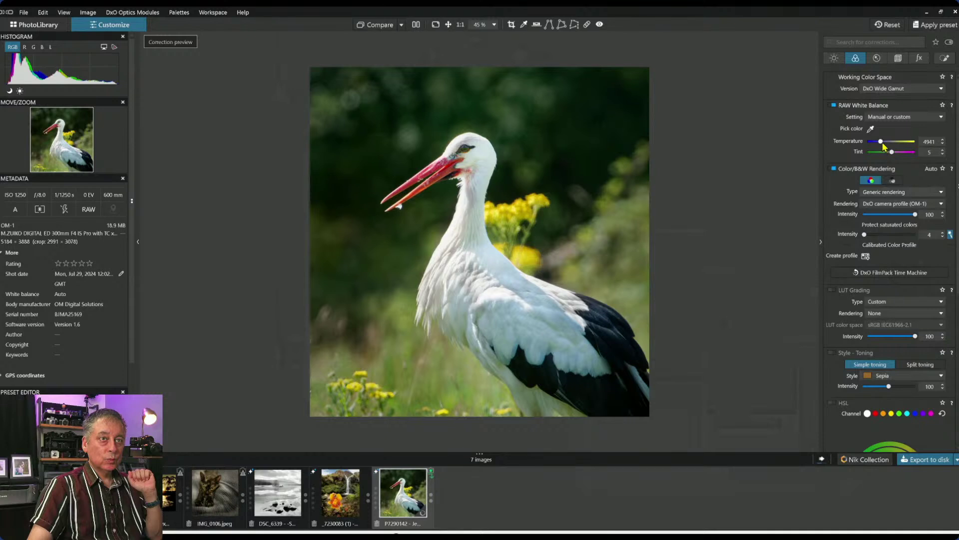
drag(882, 143, 894, 152)
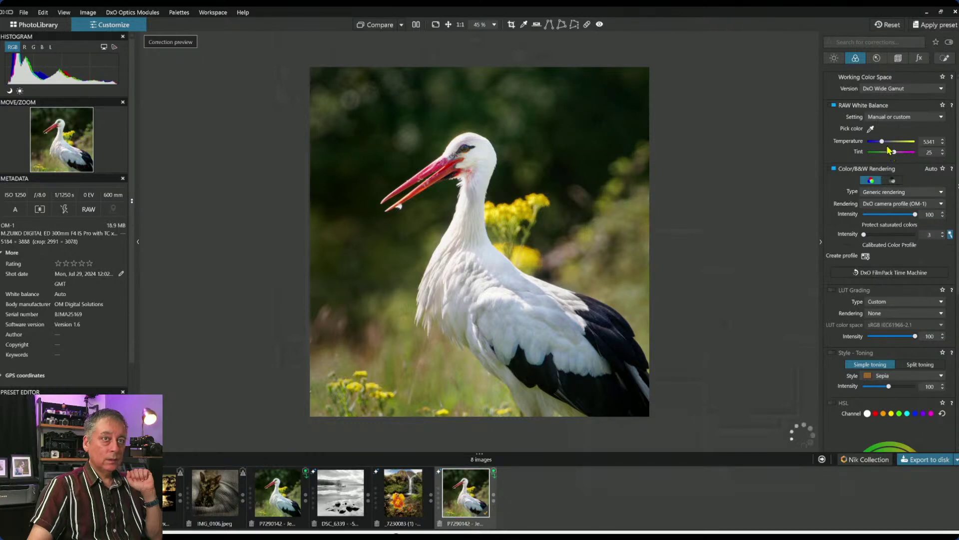
drag(882, 142, 883, 142)
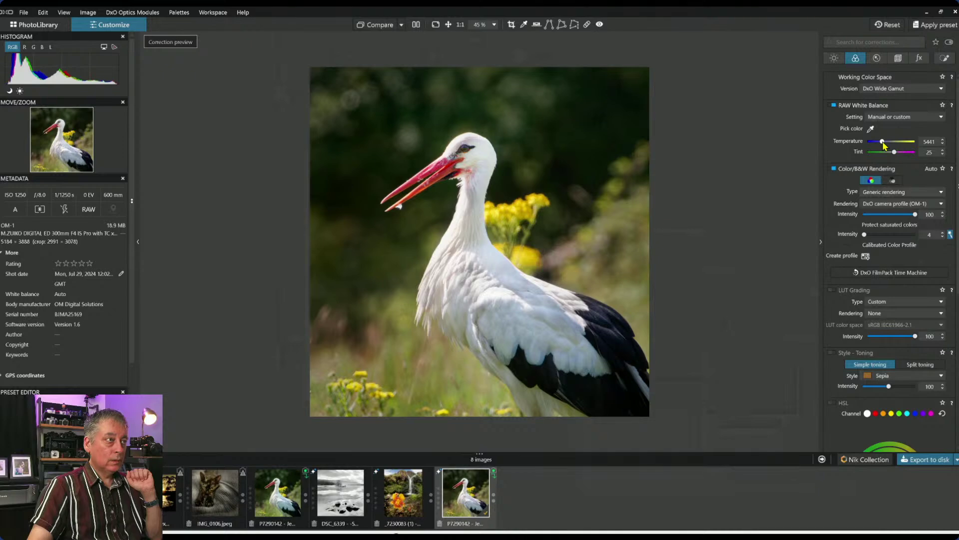
Export the warmed version of the stork photo to disk as a standard-output JPEG with the suffix -dxo.
click(927, 459)
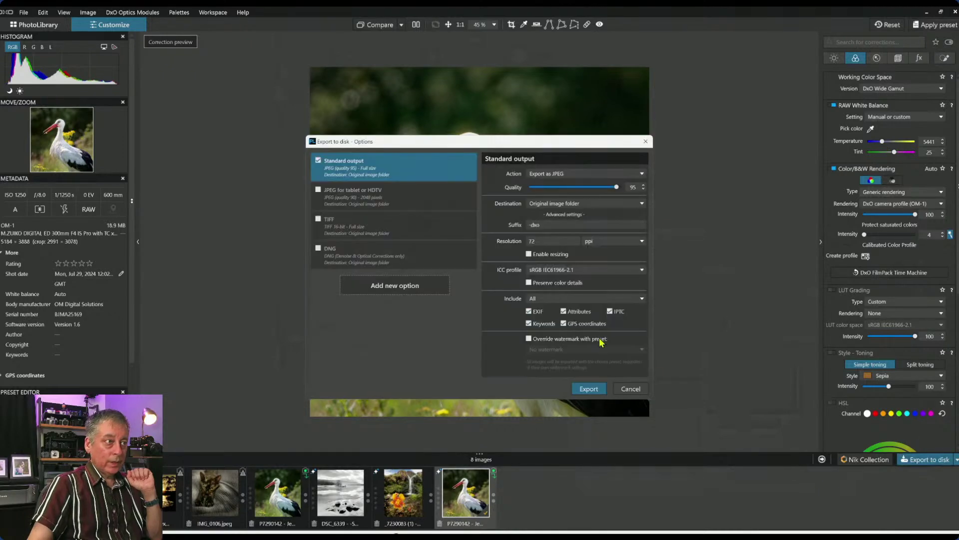
click(588, 389)
click(442, 292)
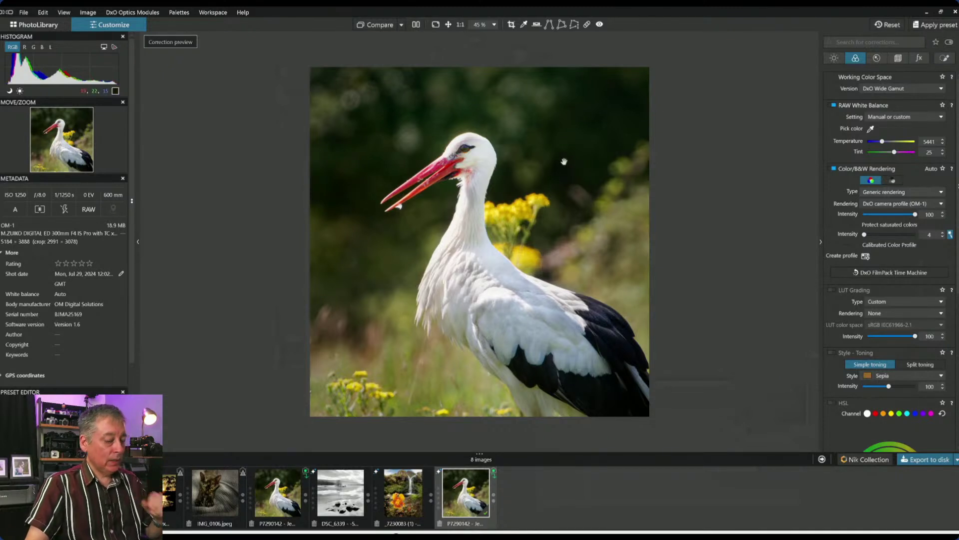
Hide the side palettes and compare the edited photo with the uncorrected original, first side by side, then as a full-image switch.
key(Tab)
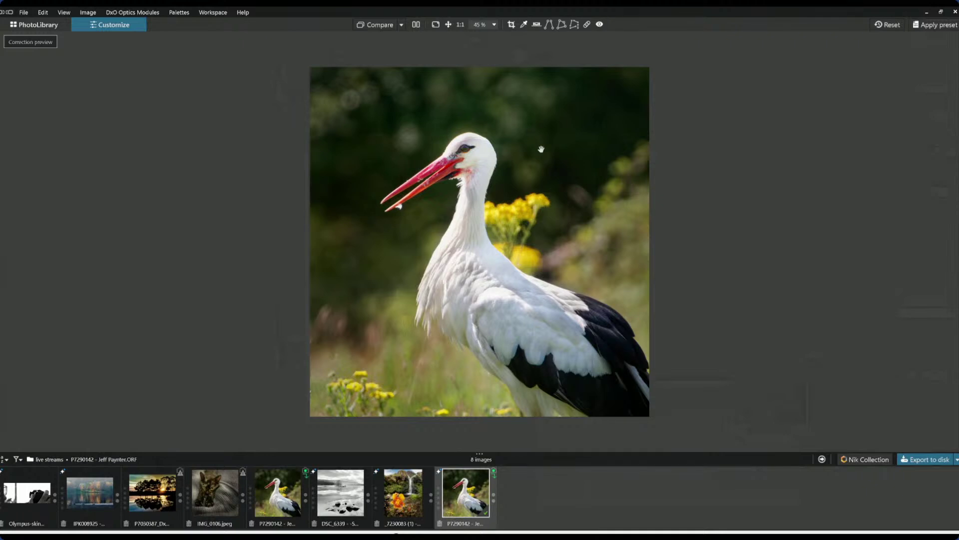
click(416, 25)
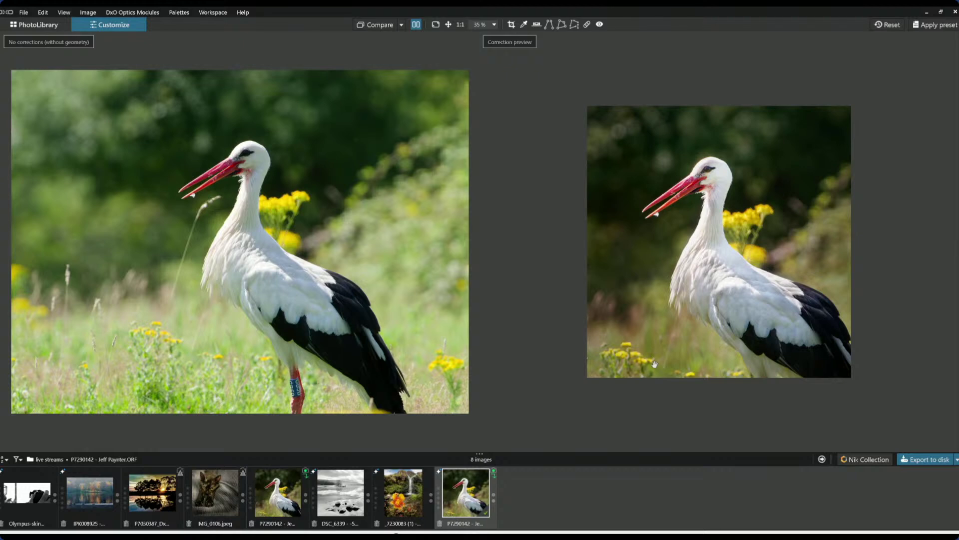
click(416, 26)
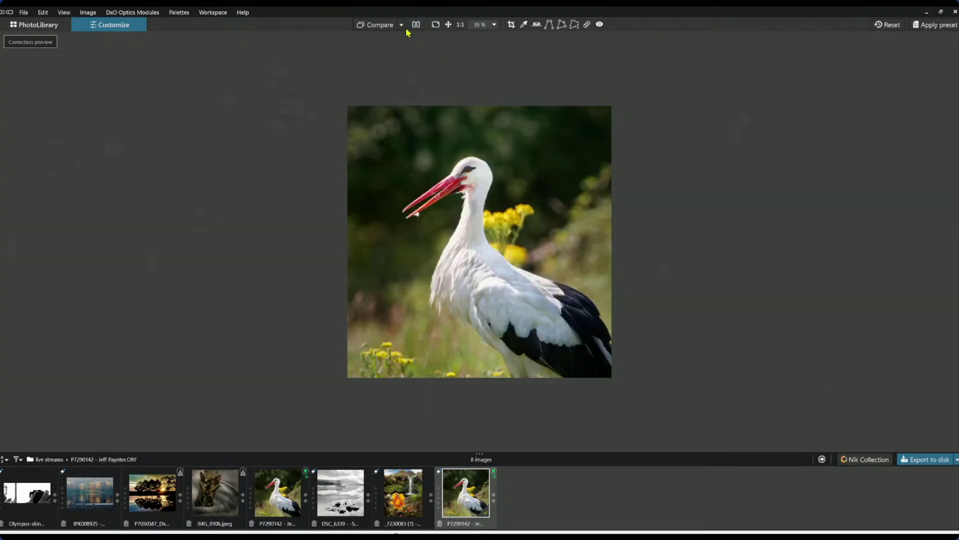
click(381, 29)
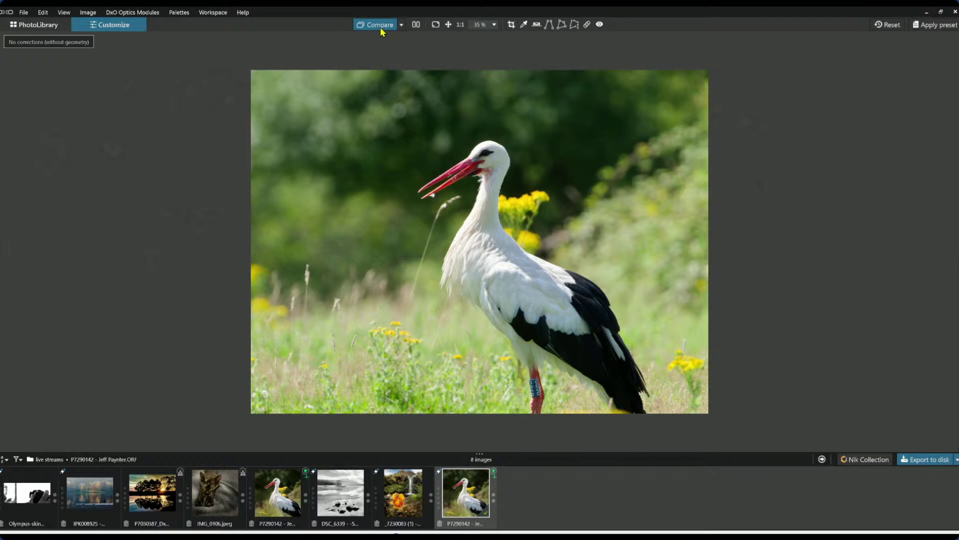
click(380, 29)
scroll(374, 186, up, 2)
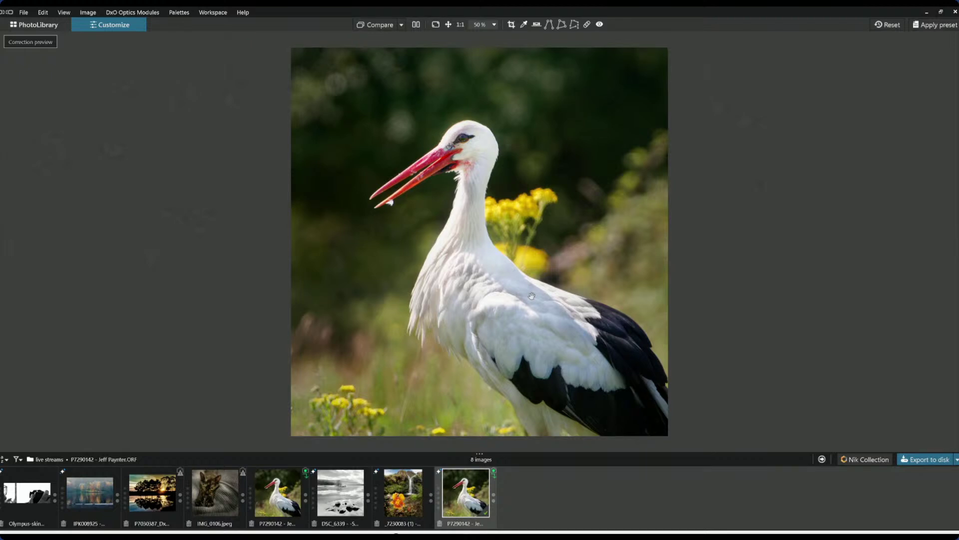
Choose the exported standard-output JPEG as the reference image for comparison.
click(402, 24)
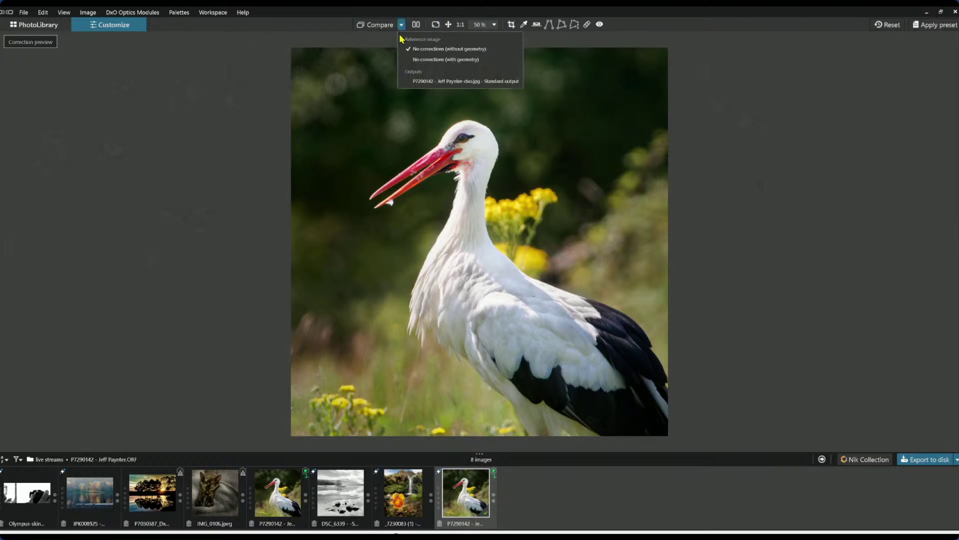
click(413, 81)
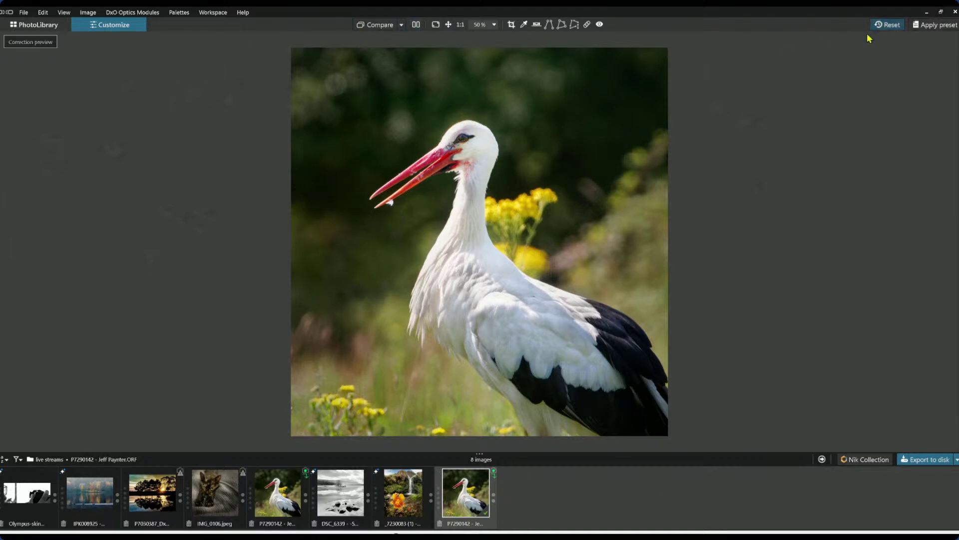
Reset all corrections on the stork RAW photo and compare it with the exported JPEG, then return to the corrected preview.
click(885, 25)
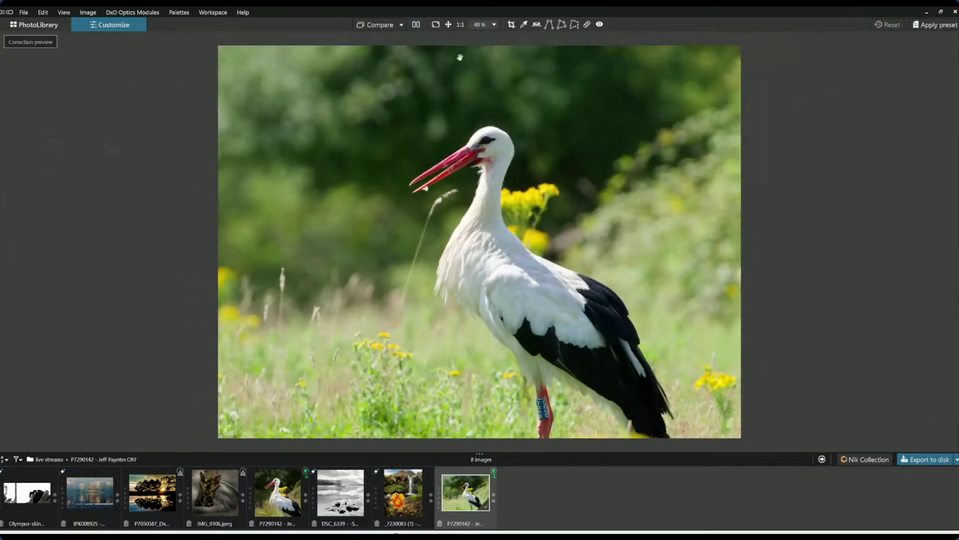
click(384, 28)
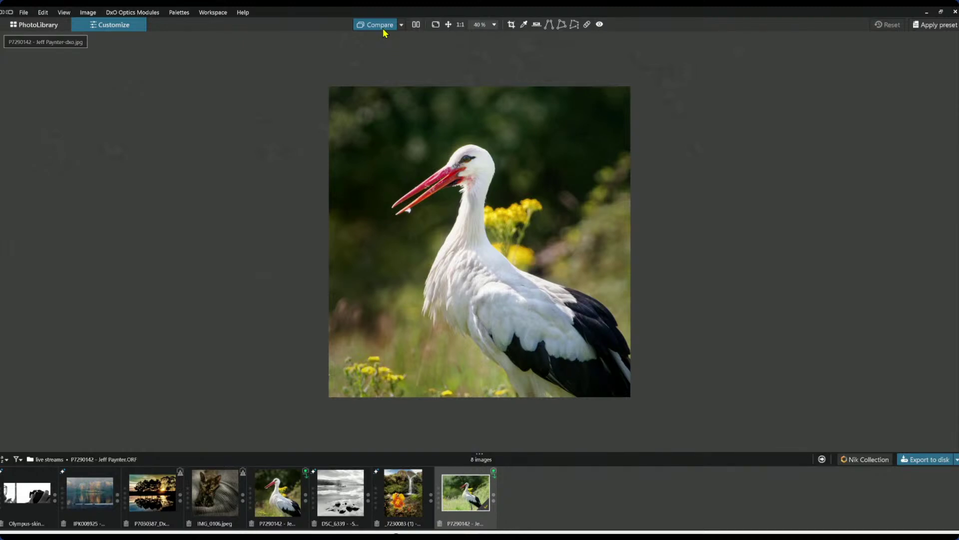
click(384, 31)
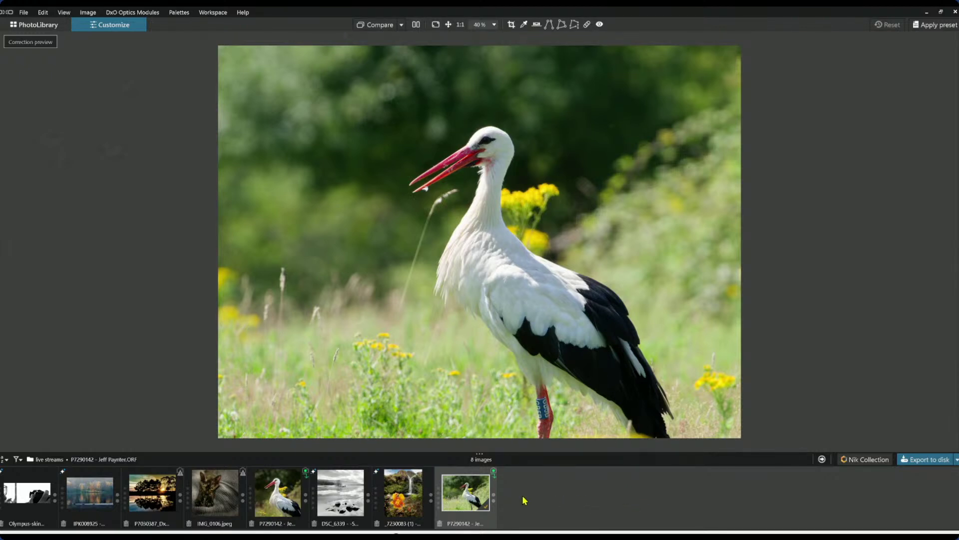
Go back through the image browser to the kitten photo IMG_0106.jpeg and compare it with its uncorrected original.
key(Left)
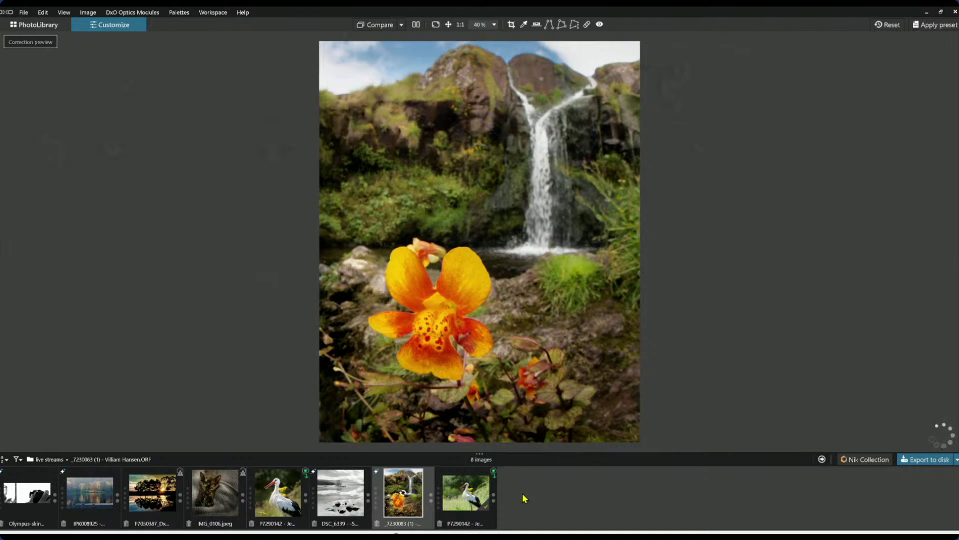
key(Left)
key(Left)
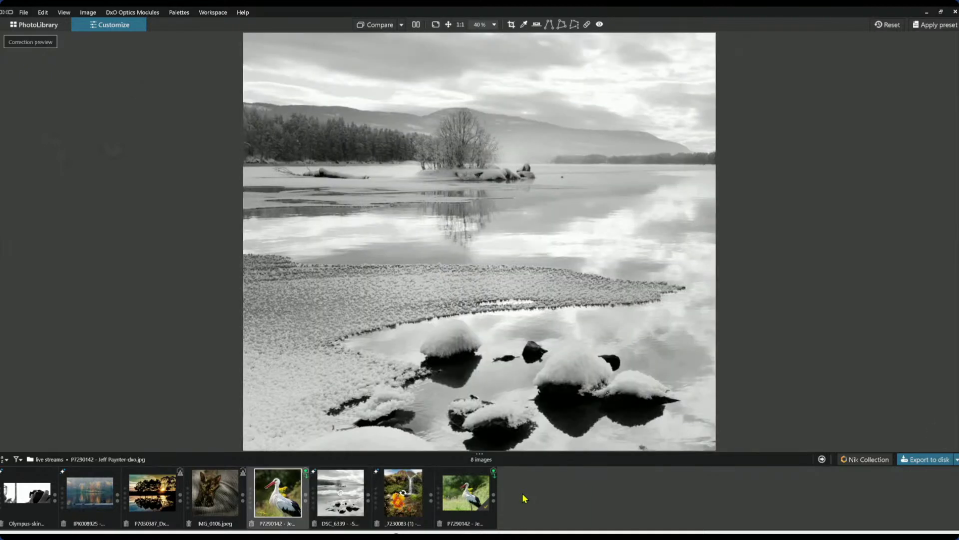
key(Left)
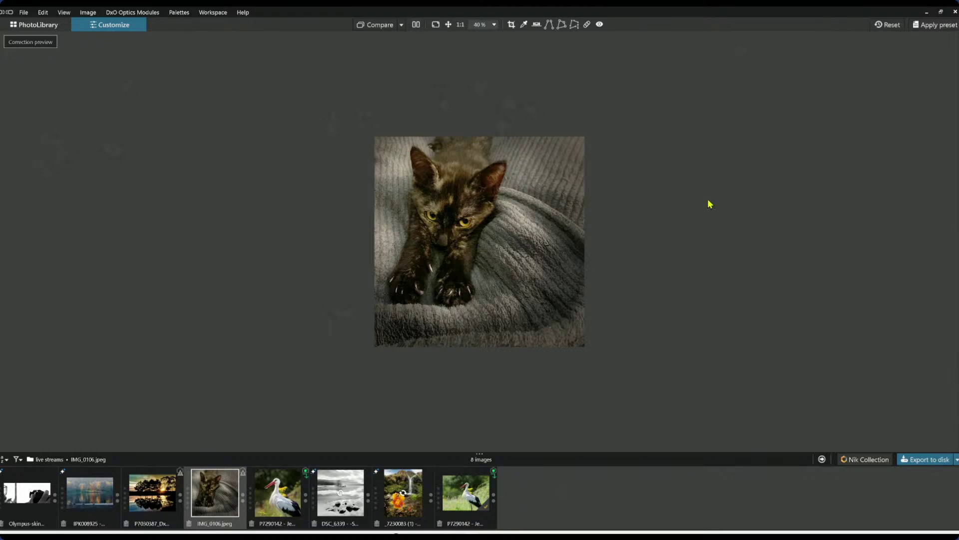
click(376, 28)
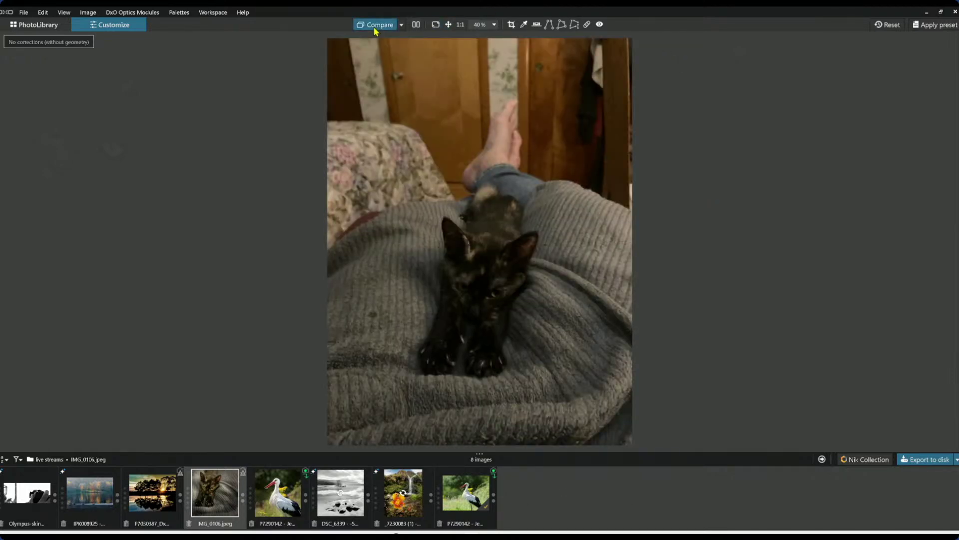
click(374, 29)
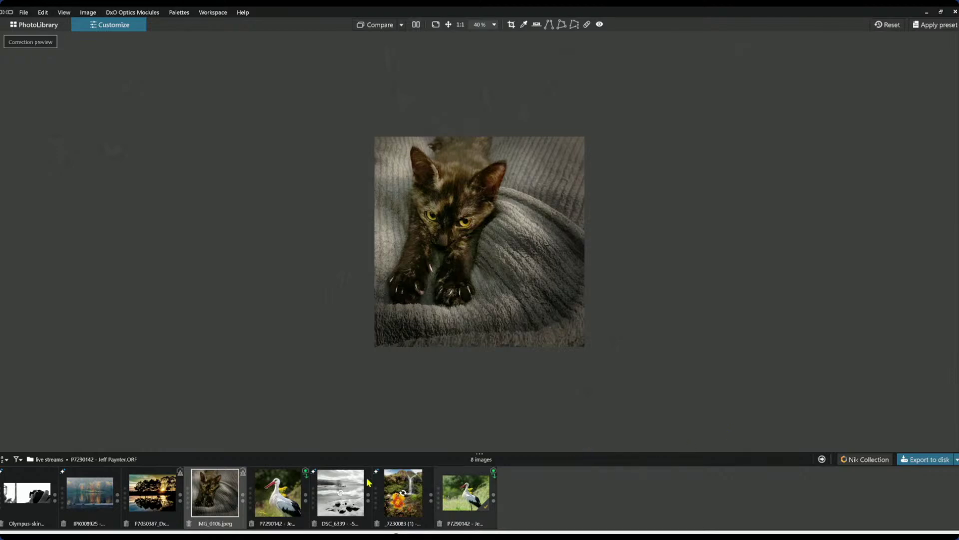
Open the black-and-white photo of hands holding a camera, compare it with its uncorrected original and inspect the edit closer.
click(43, 497)
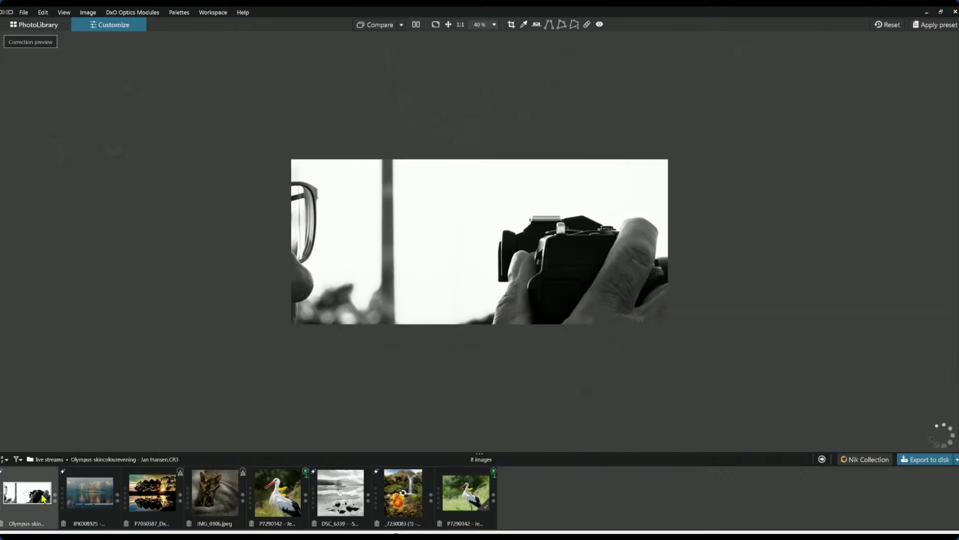
click(379, 27)
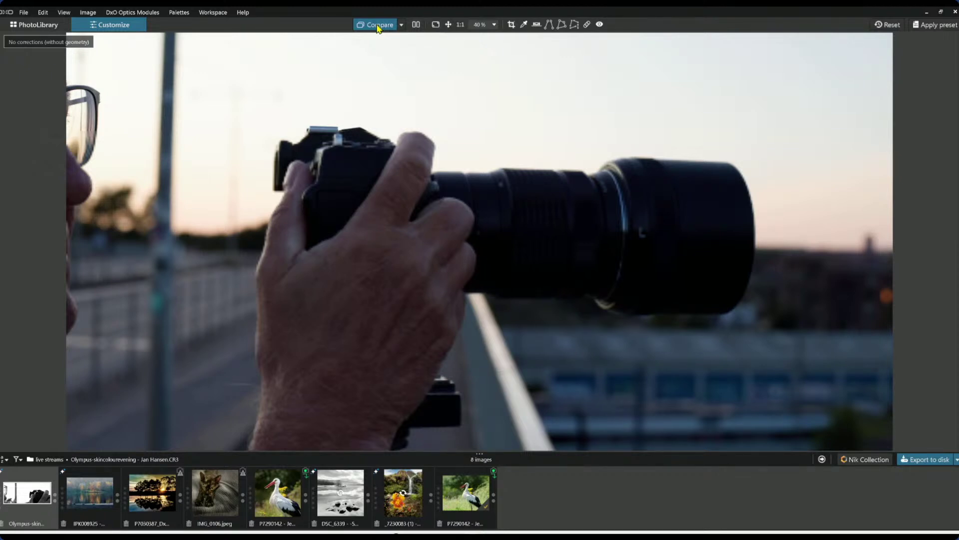
click(378, 29)
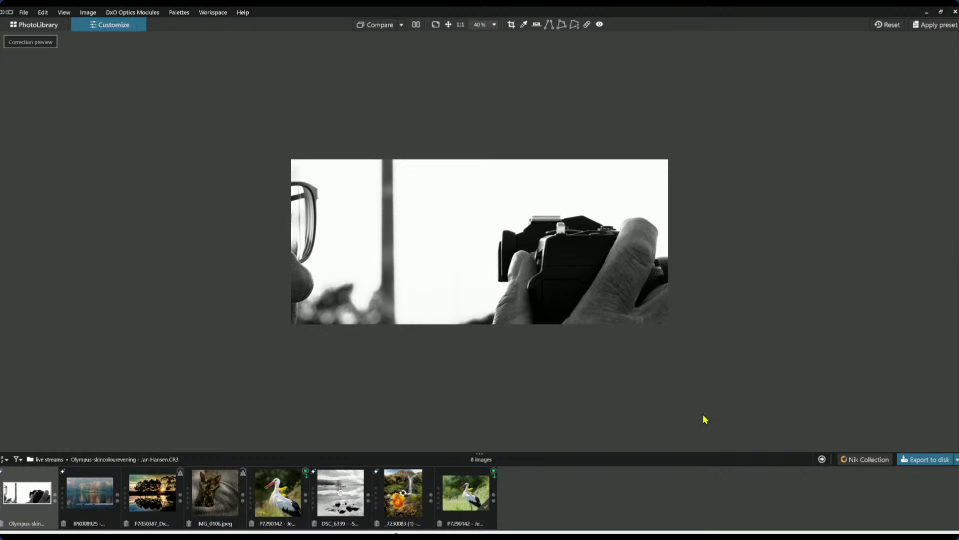
scroll(703, 416, up, 2)
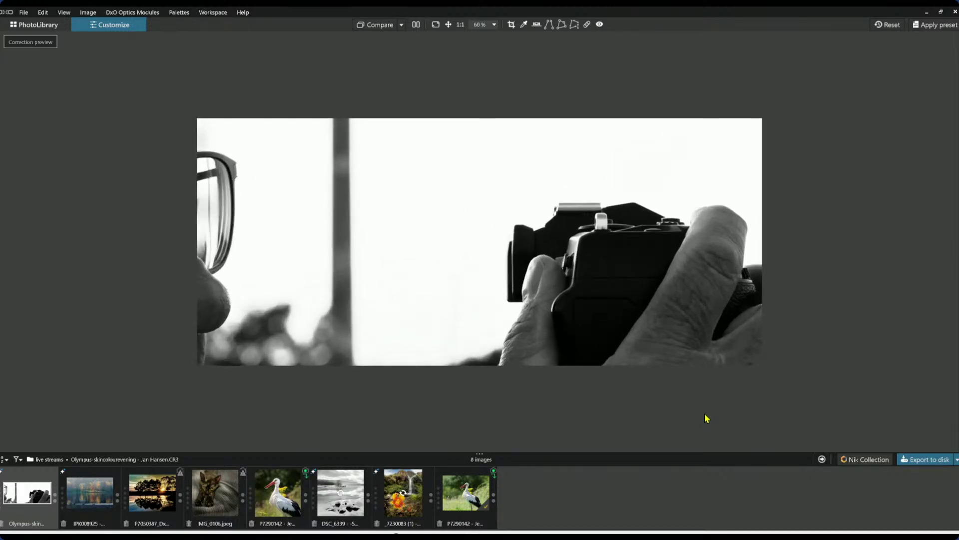
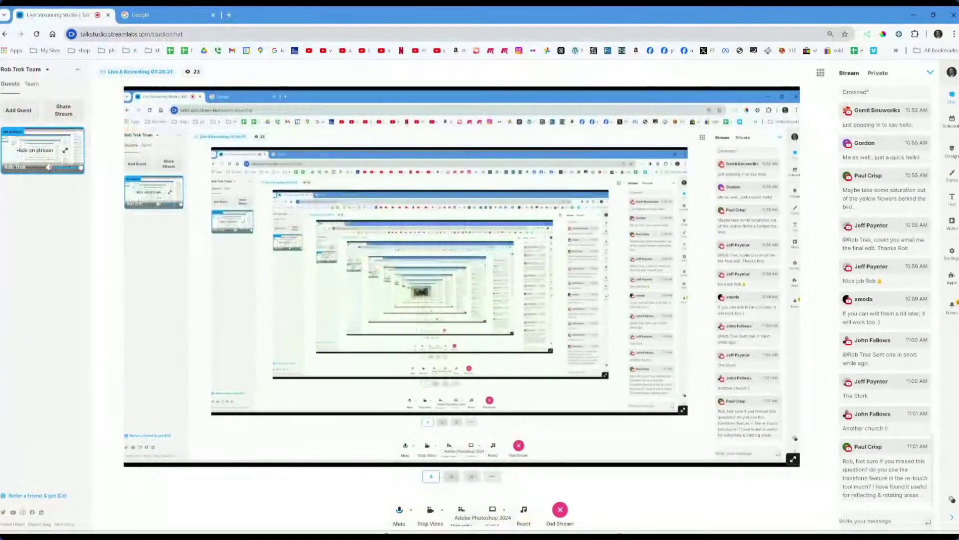
Open the church photo P6050021 and apply the 000 Rob Default preset to it.
drag(702, 15, 369, 20)
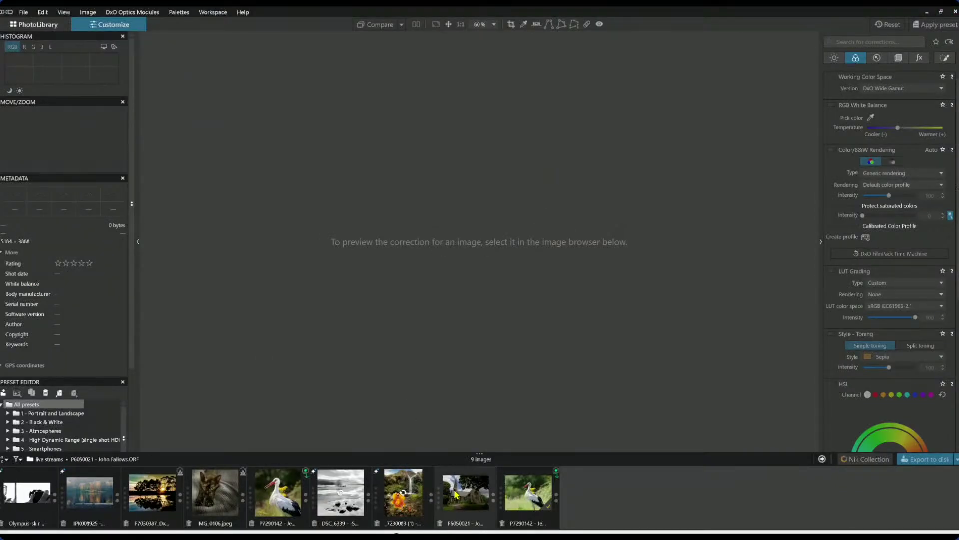
click(455, 495)
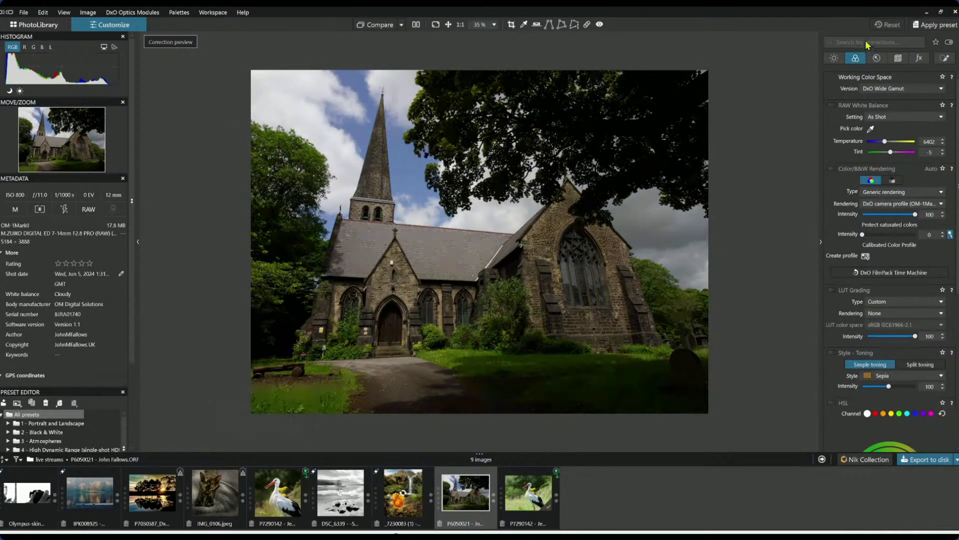
click(915, 27)
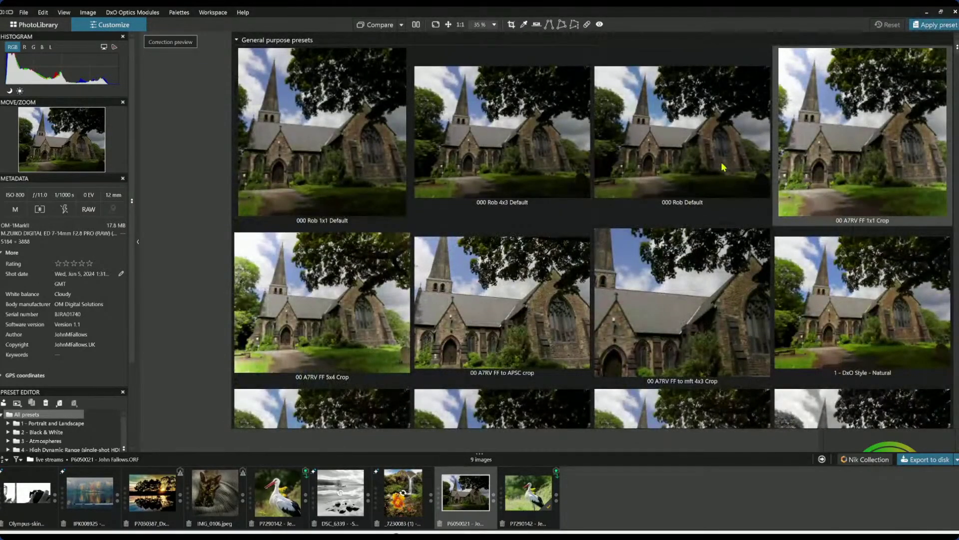
double_click(724, 168)
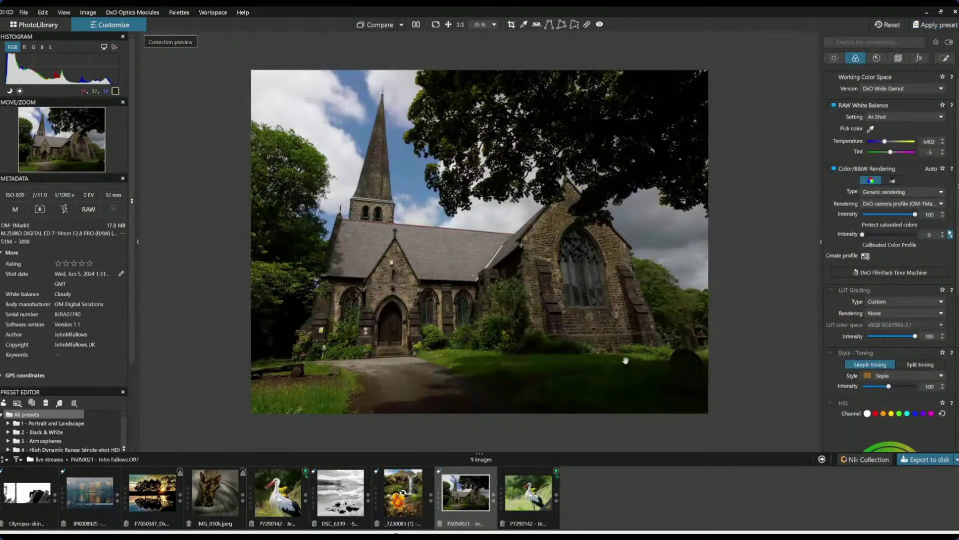
scroll(625, 361, down, 1)
scroll(625, 361, up, 2)
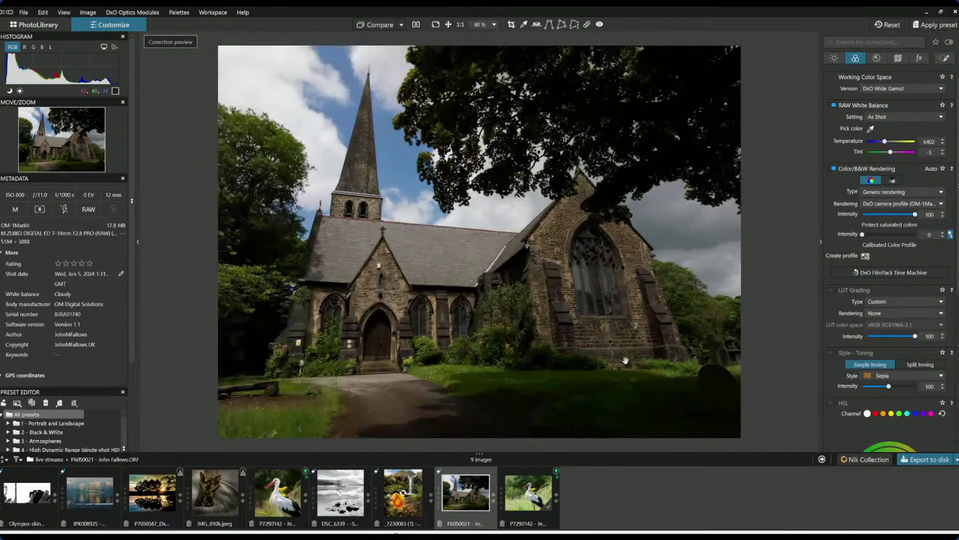
Compare the church with the automatic Perspective correction switched on and off, leaving the correction off.
click(898, 59)
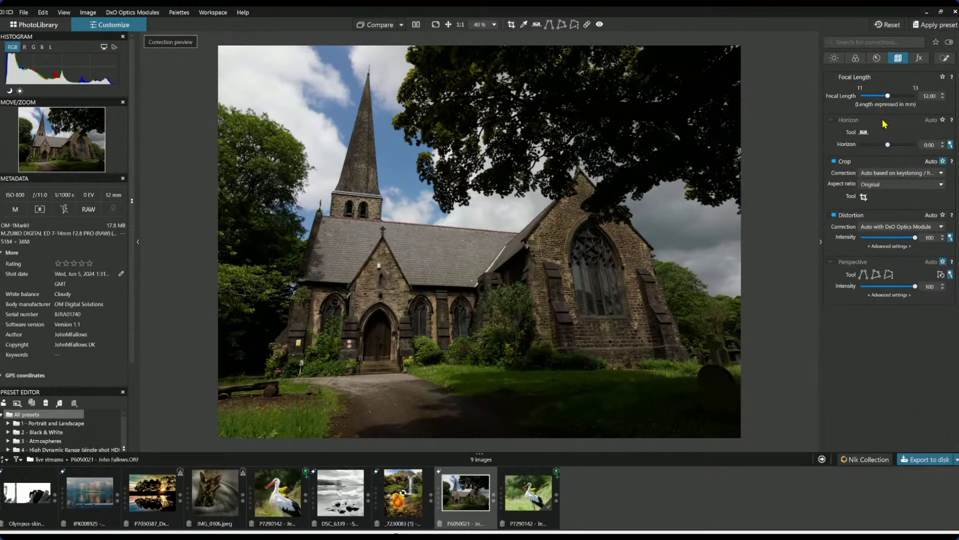
click(833, 263)
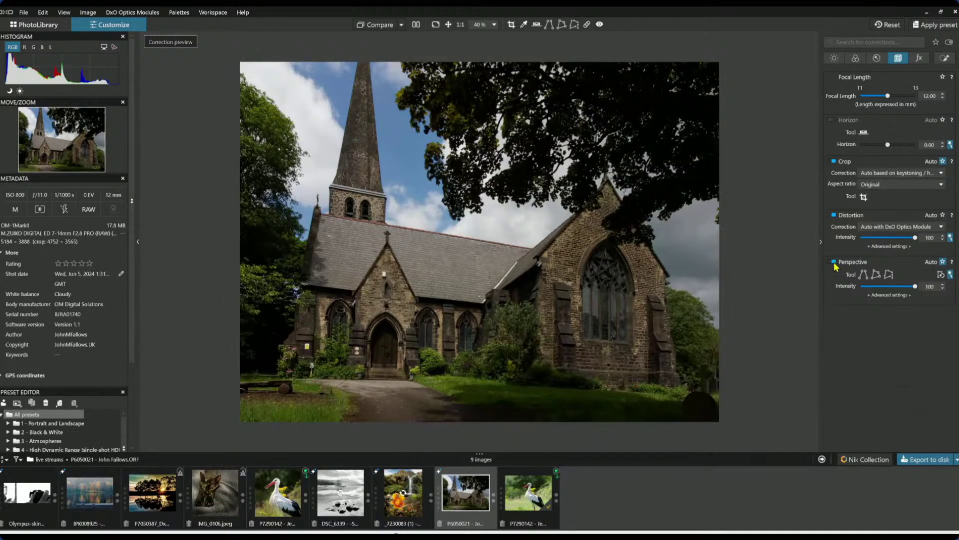
click(834, 262)
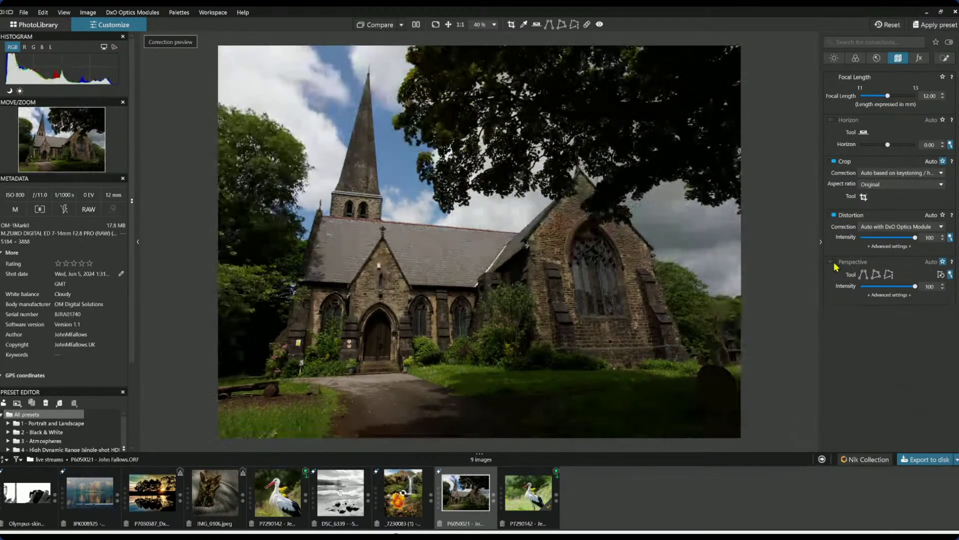
click(834, 263)
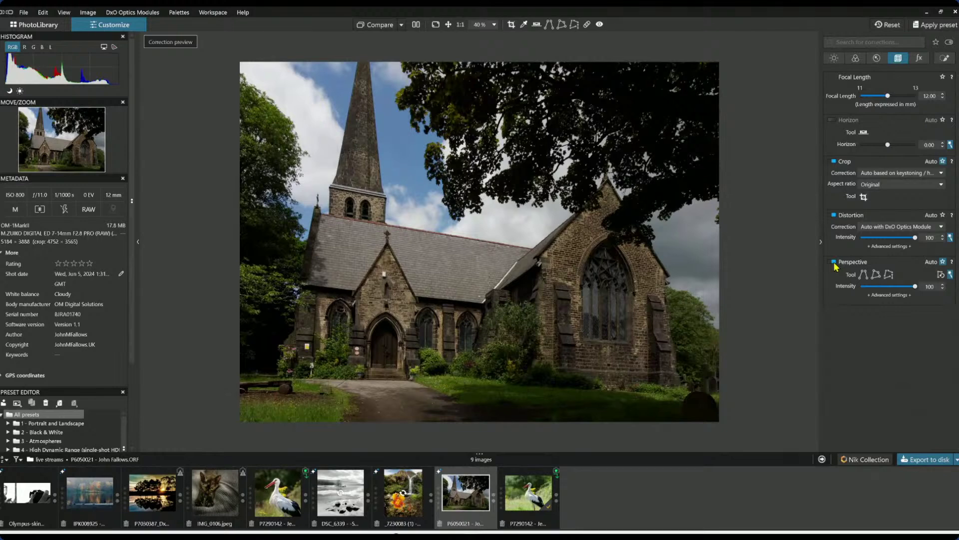
click(834, 263)
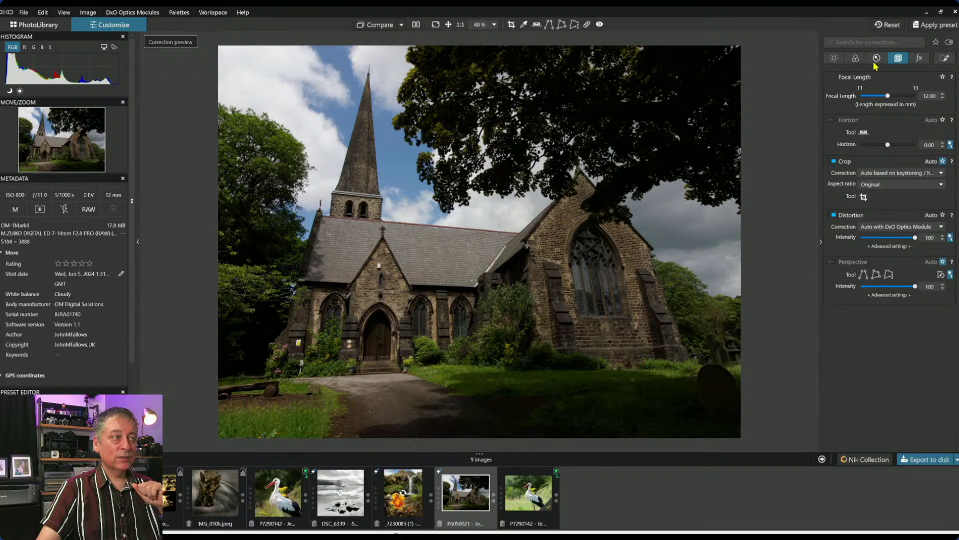
Crop the church photo to a 3:4 portrait of about 2492 × 3322 px around the spire and entrance.
click(872, 186)
click(868, 183)
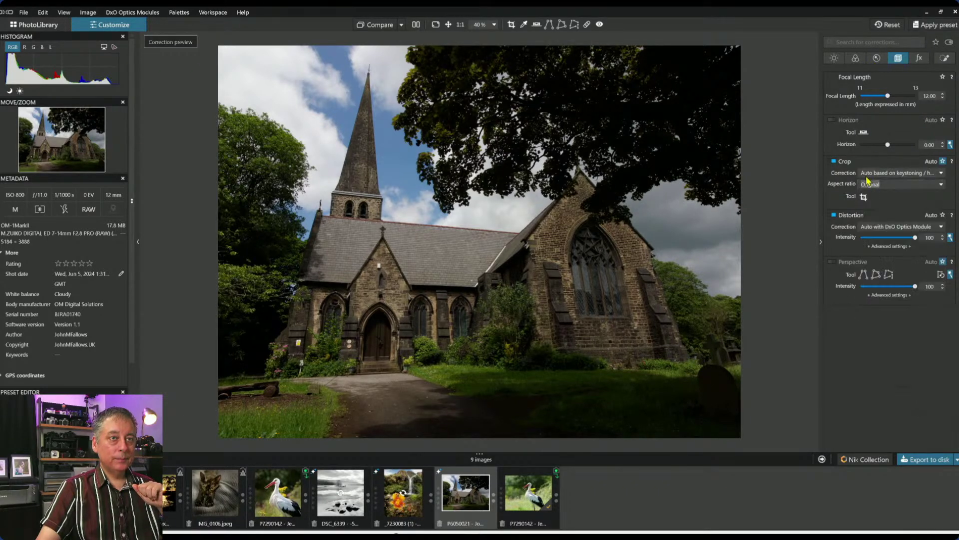
click(863, 196)
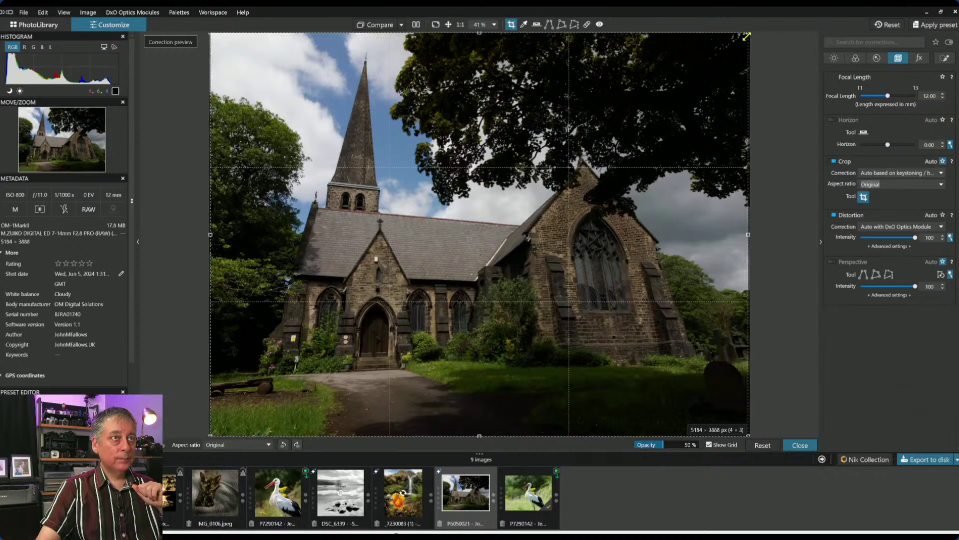
drag(747, 36, 444, 60)
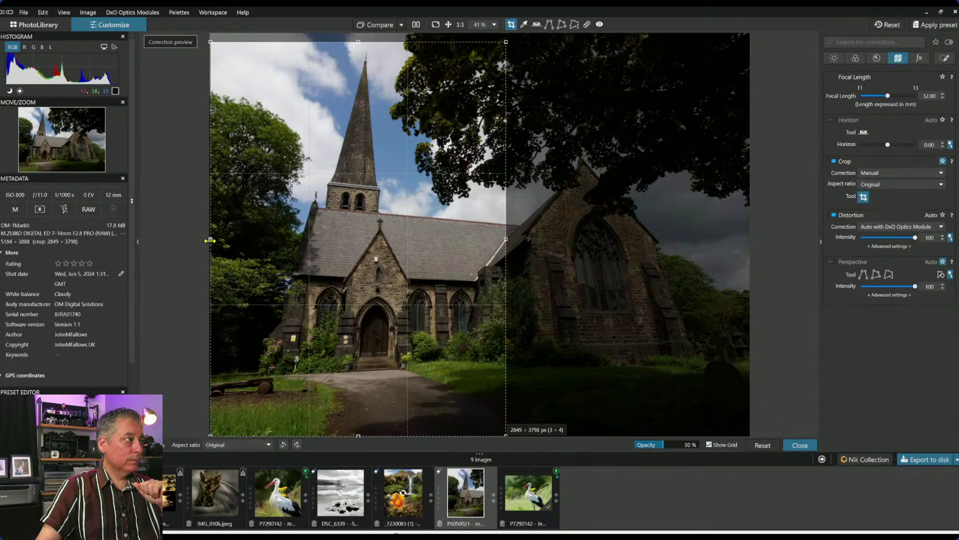
drag(211, 238, 257, 239)
drag(306, 275, 296, 258)
drag(380, 52, 380, 31)
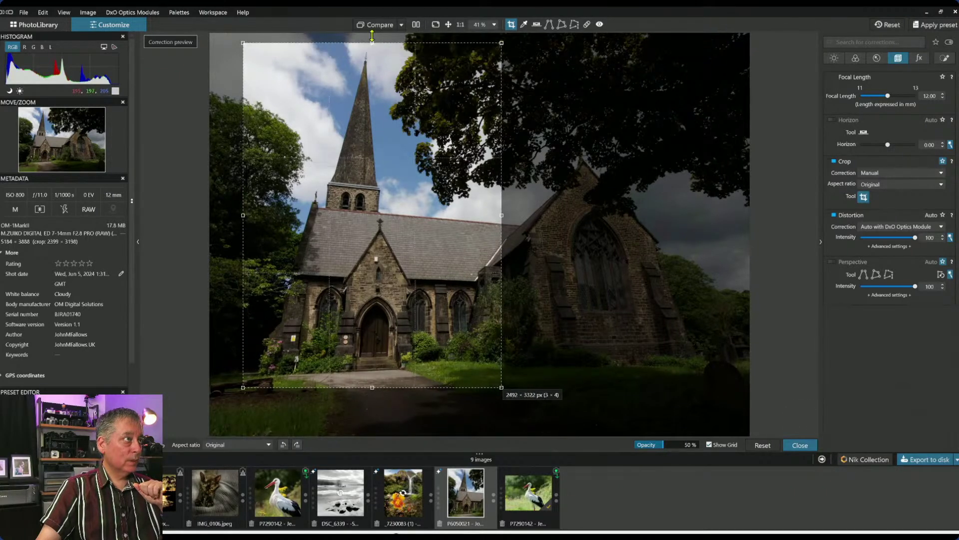
Enable the automatic Perspective correction on the church and set Horizon to -3.13.
click(838, 263)
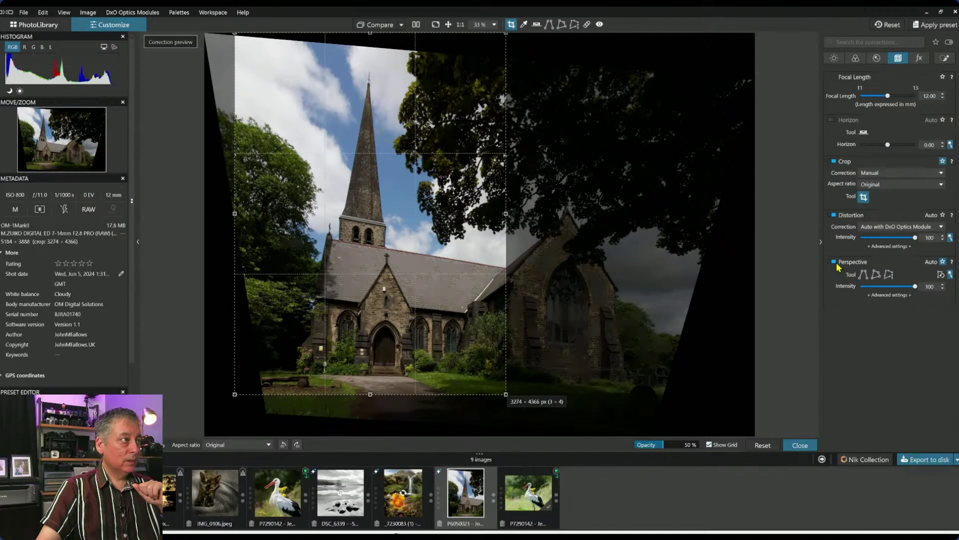
click(883, 146)
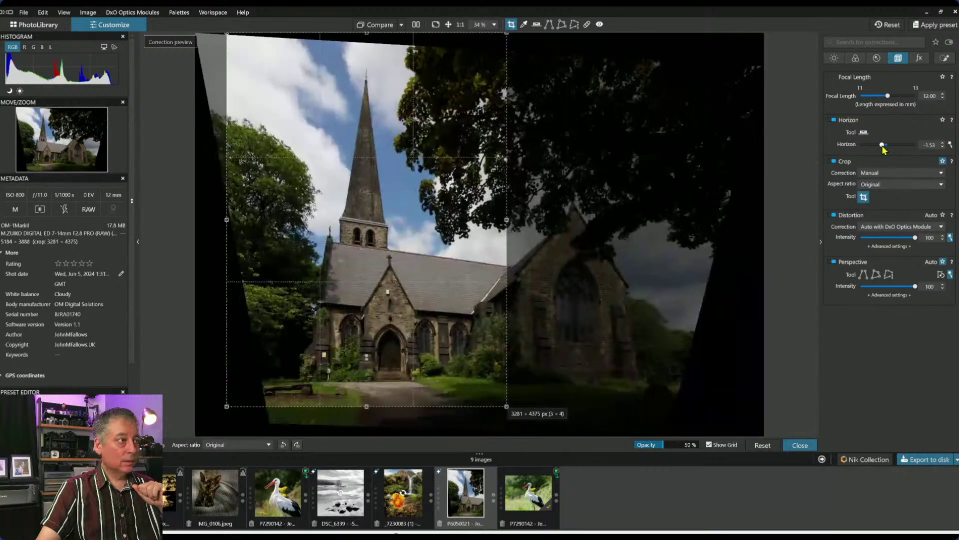
scroll(883, 145, down, 3)
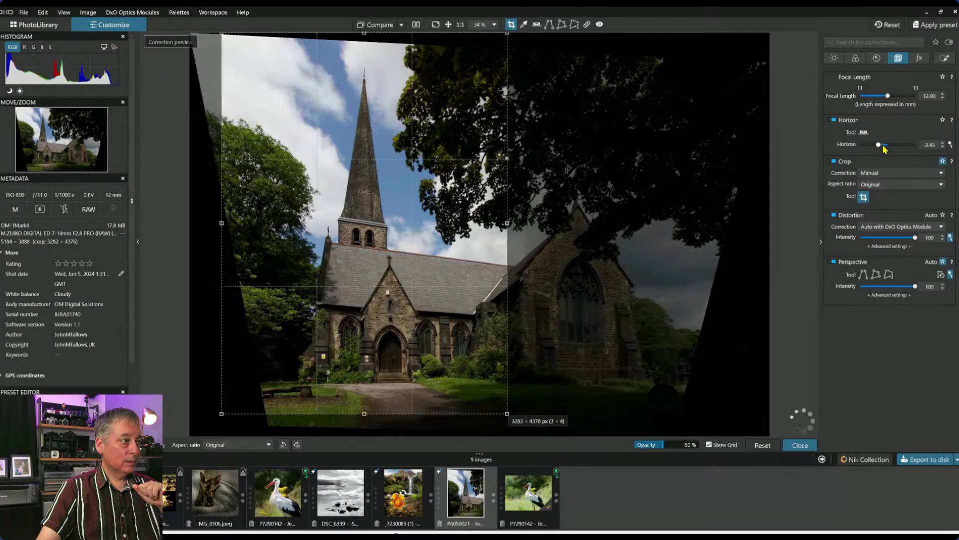
scroll(883, 145, down, 2)
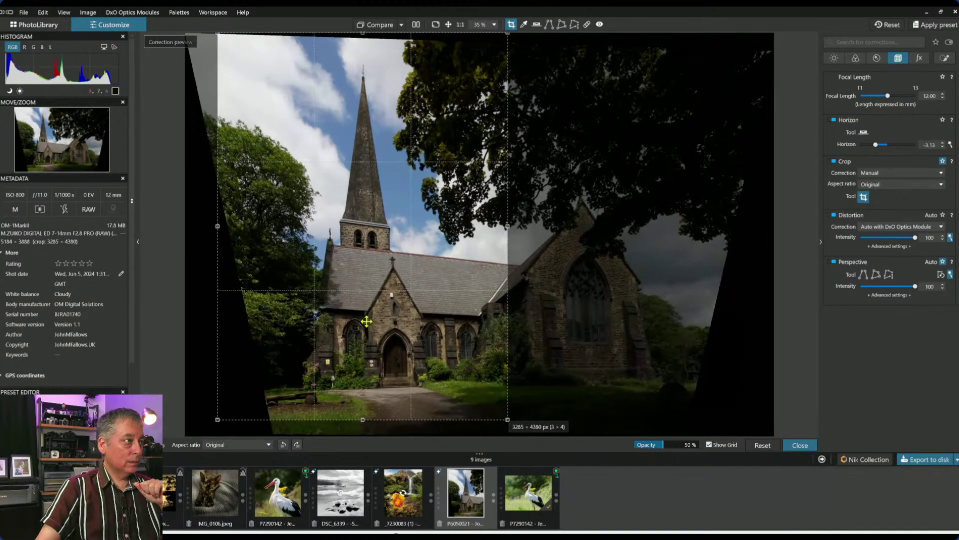
Recrop the church to a 3:4 portrait of about 2848 × 3797 px around the spire and entrance.
drag(218, 226, 293, 239)
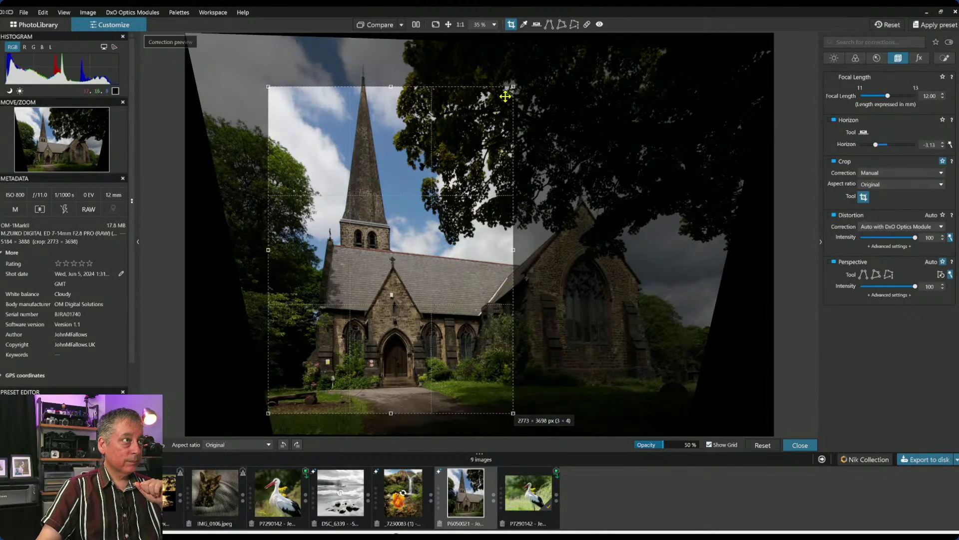
drag(511, 87, 504, 98)
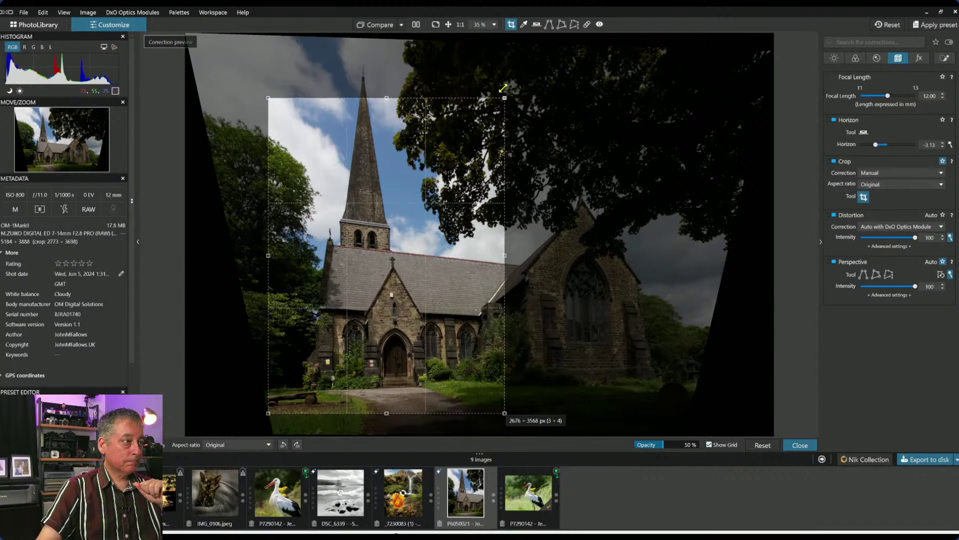
drag(450, 137, 450, 95)
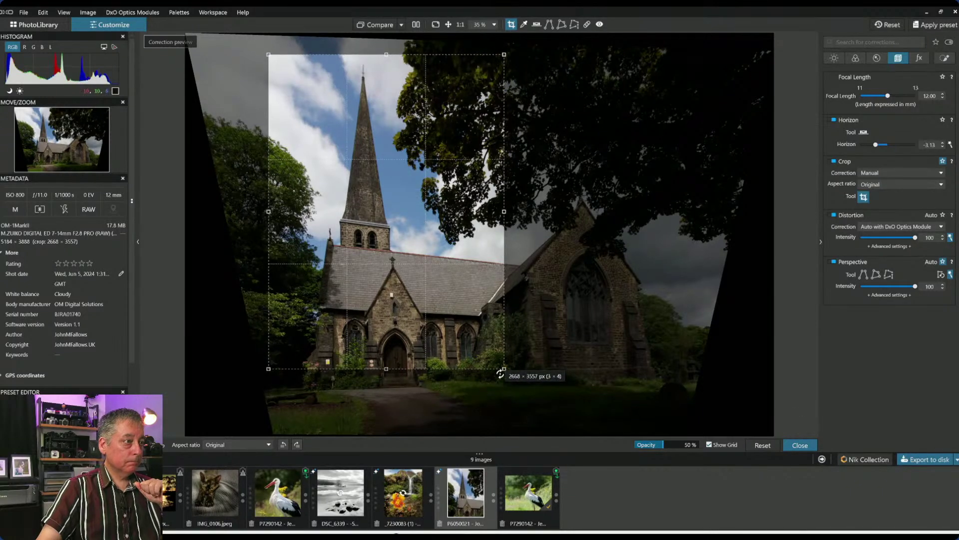
drag(504, 368, 522, 403)
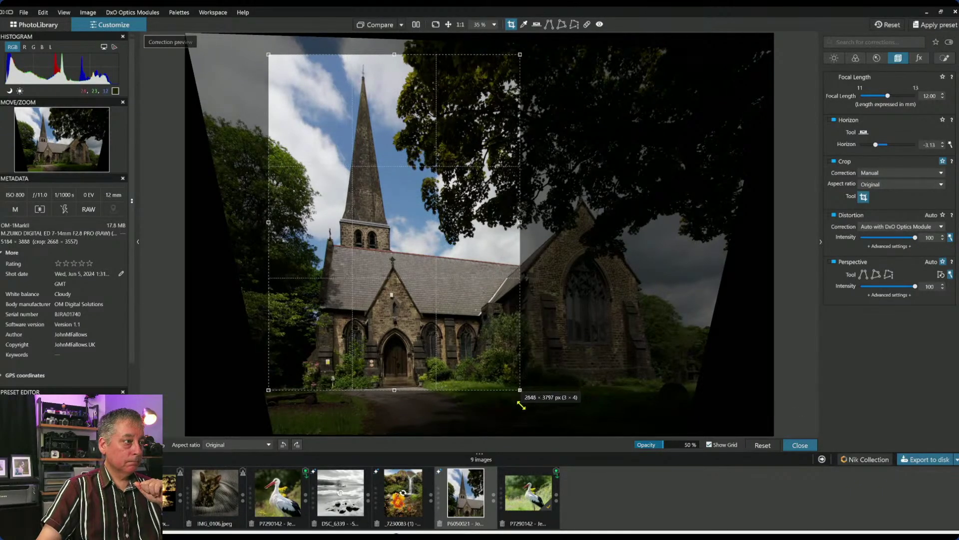
click(800, 445)
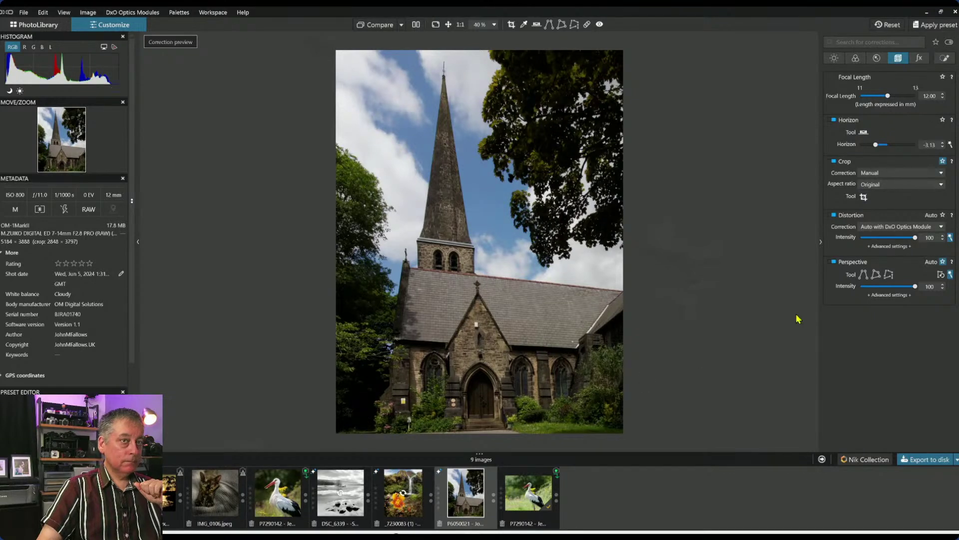
Reduce the Perspective intensity to 41 and set Horizon to -2.32.
click(893, 286)
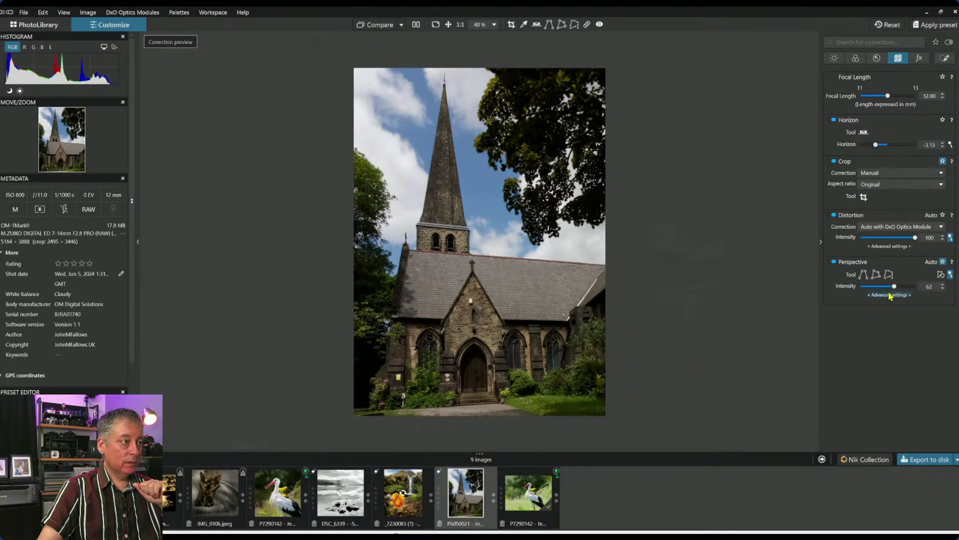
click(887, 287)
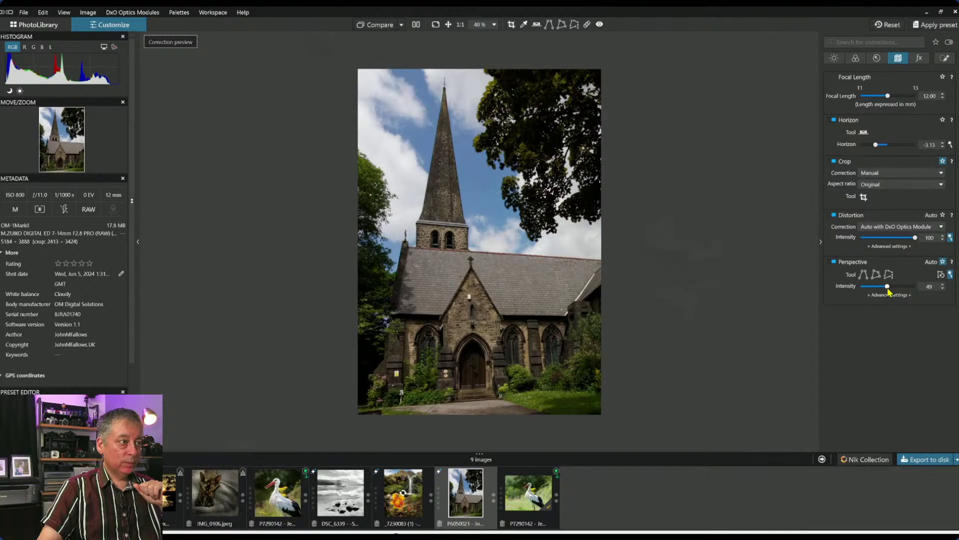
drag(887, 287, 882, 288)
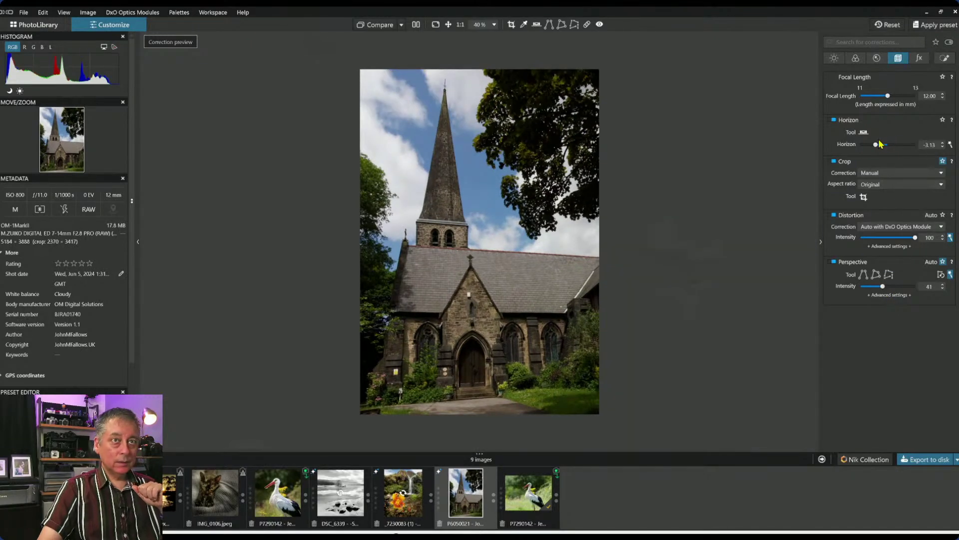
drag(876, 145, 879, 145)
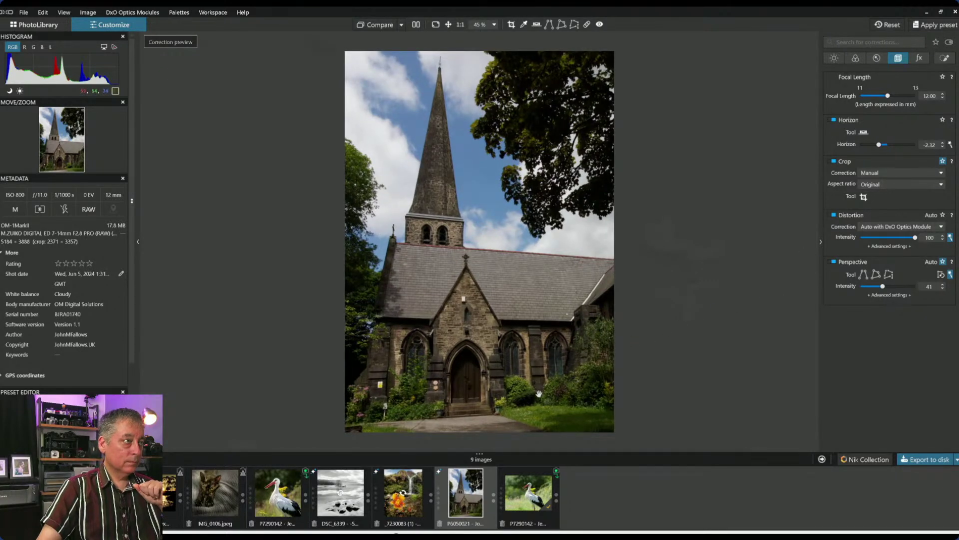
click(871, 188)
click(871, 189)
click(872, 189)
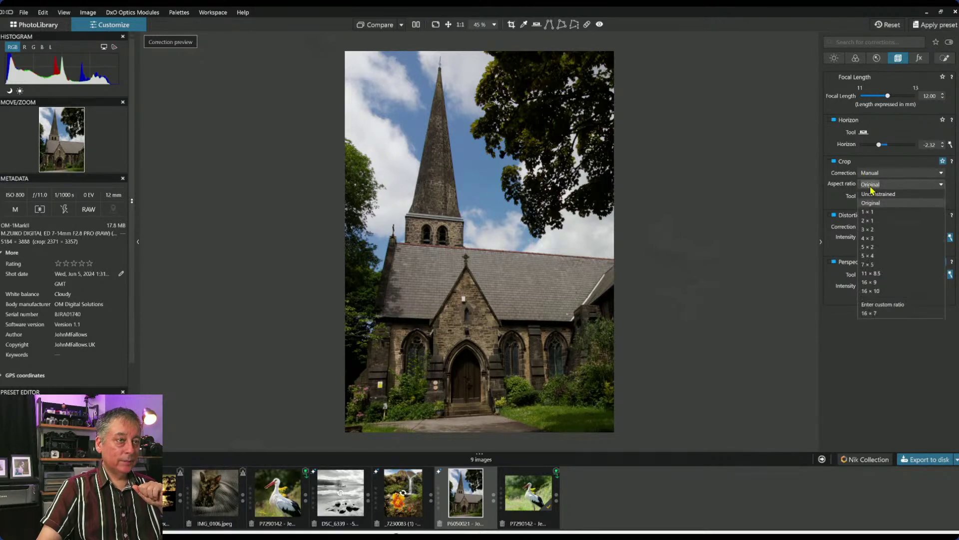
click(872, 189)
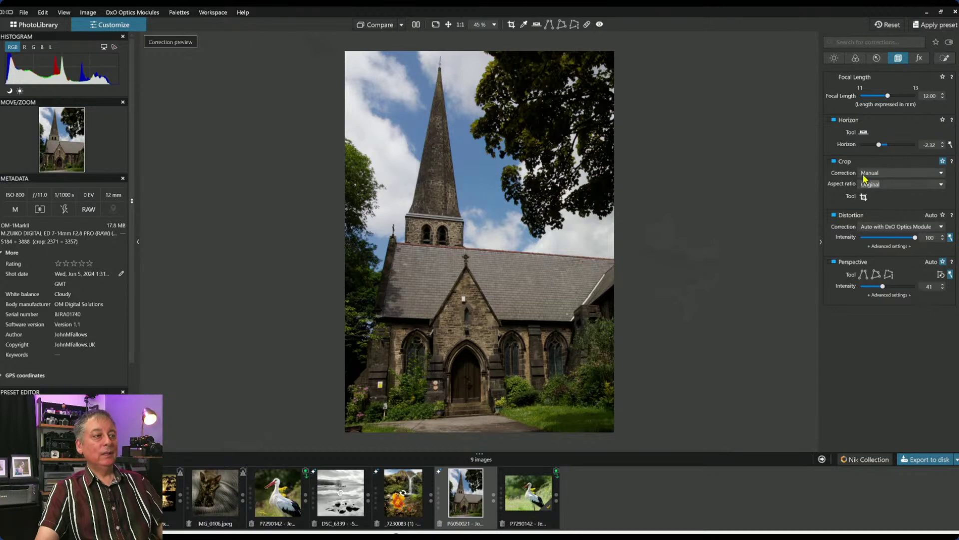
Set Horizon to -1.34, start the rectangle perspective correction and reset its intensity to 100.
drag(882, 148, 884, 148)
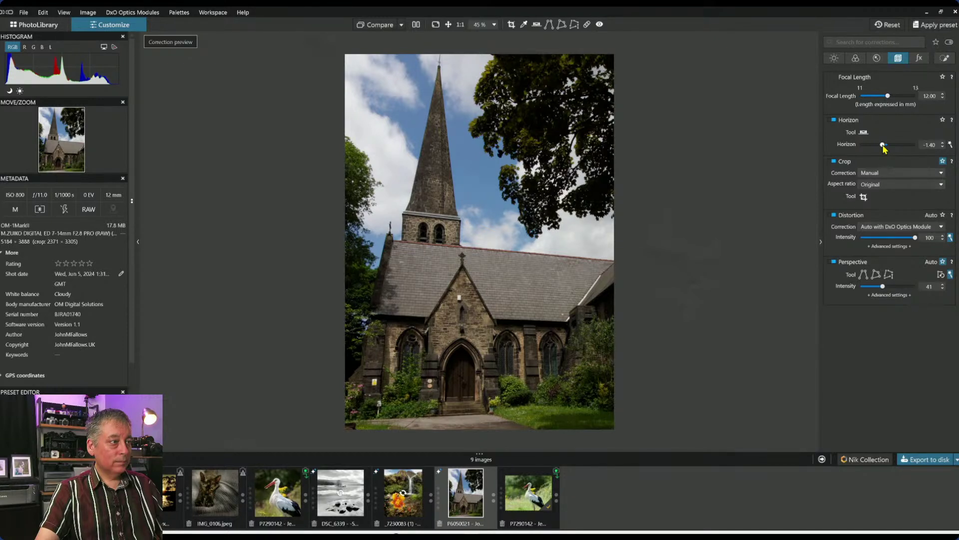
click(875, 274)
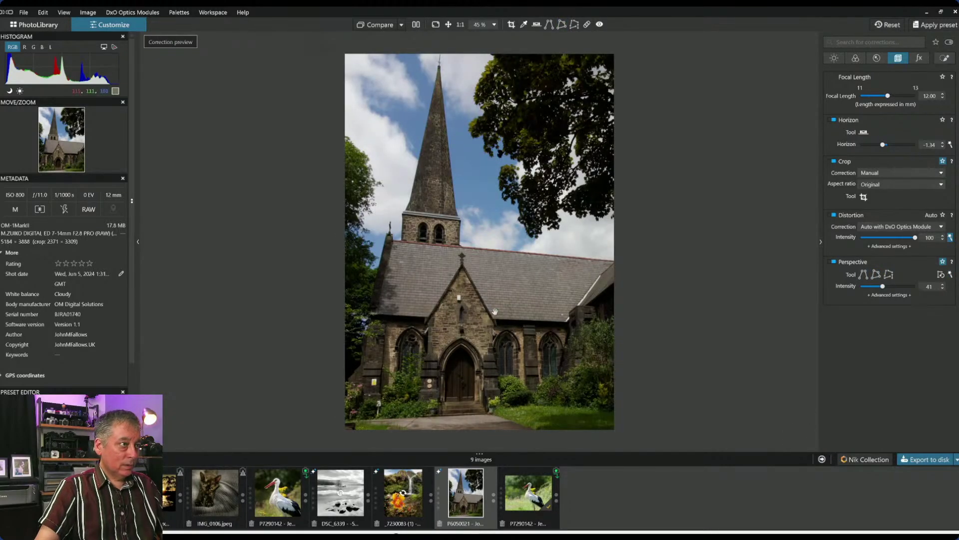
click(876, 274)
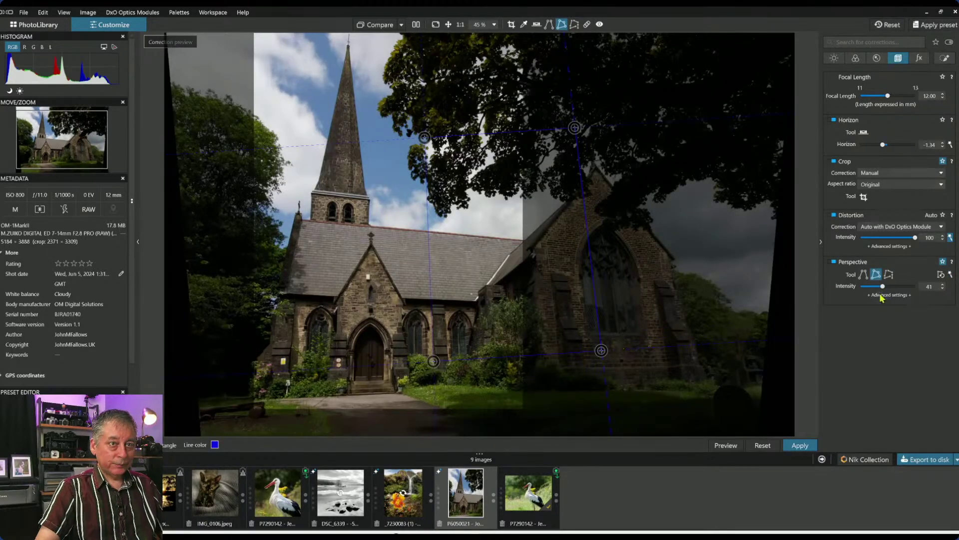
double_click(882, 286)
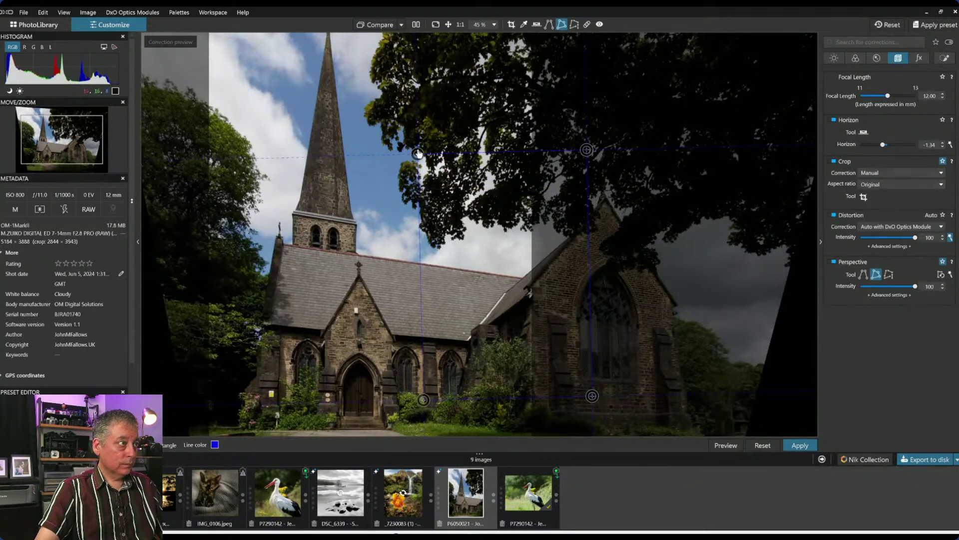
Place the four corners of the perspective rectangle around the square belfry below the spire.
drag(417, 153, 294, 216)
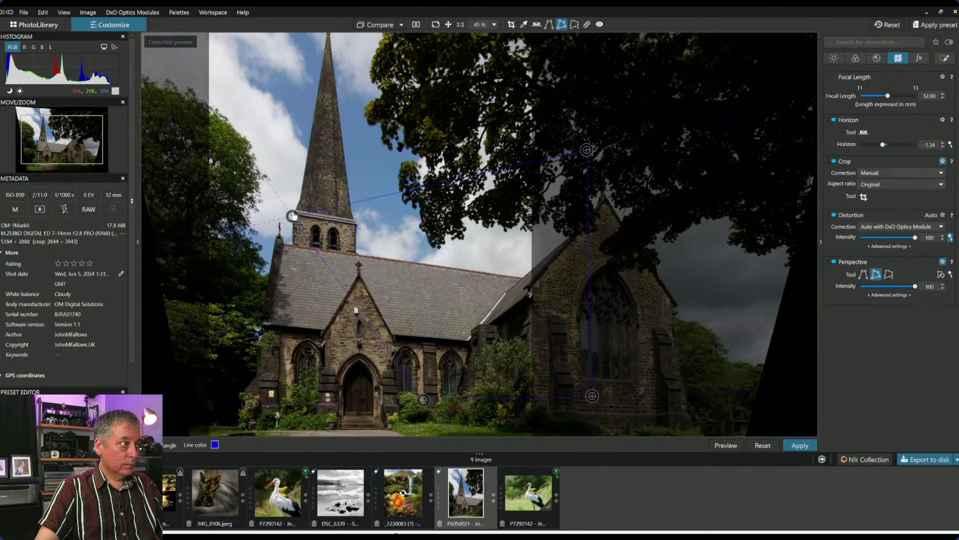
drag(587, 150, 355, 225)
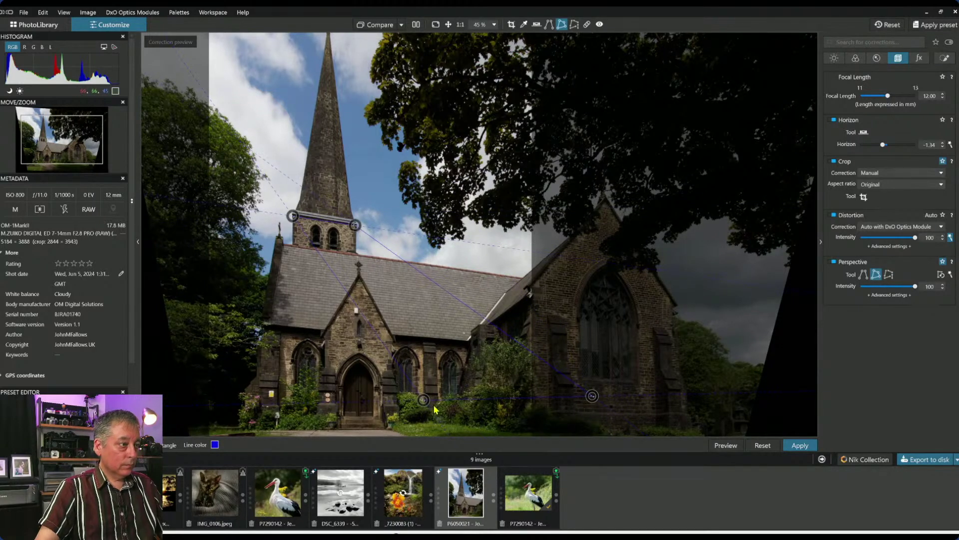
drag(423, 399, 292, 249)
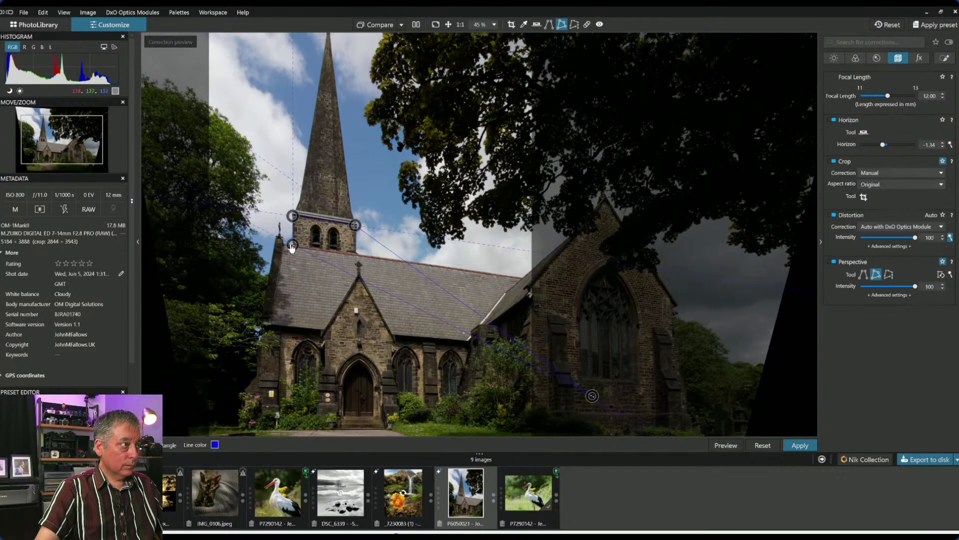
drag(592, 396, 355, 257)
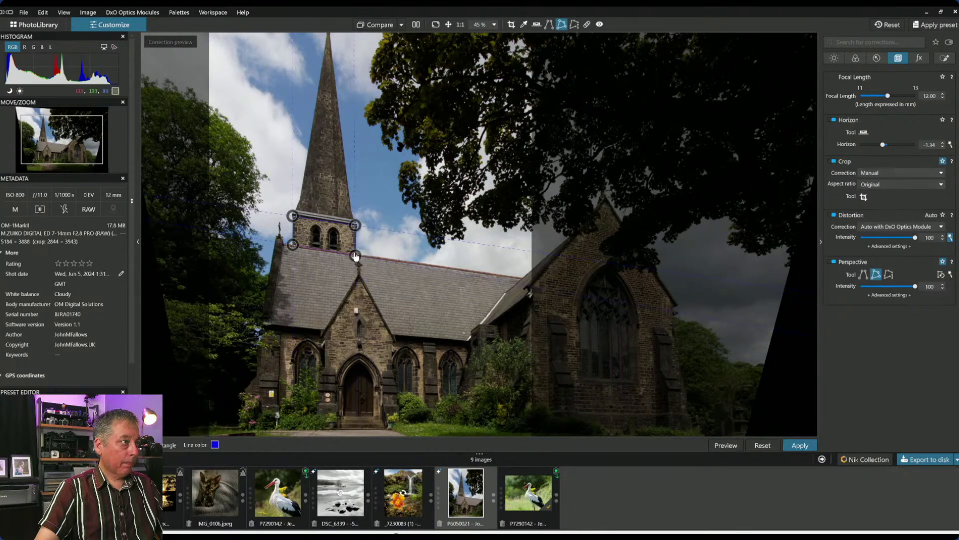
Fine-tune the rectangle's corners to the belfry's ledge and roofline edges and apply the perspective correction.
scroll(316, 232, up, 5)
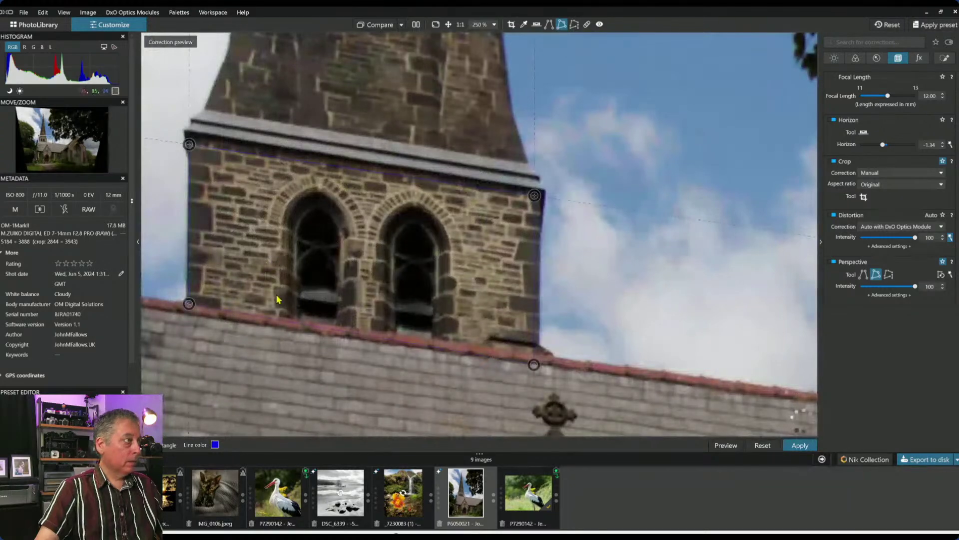
drag(188, 304, 187, 305)
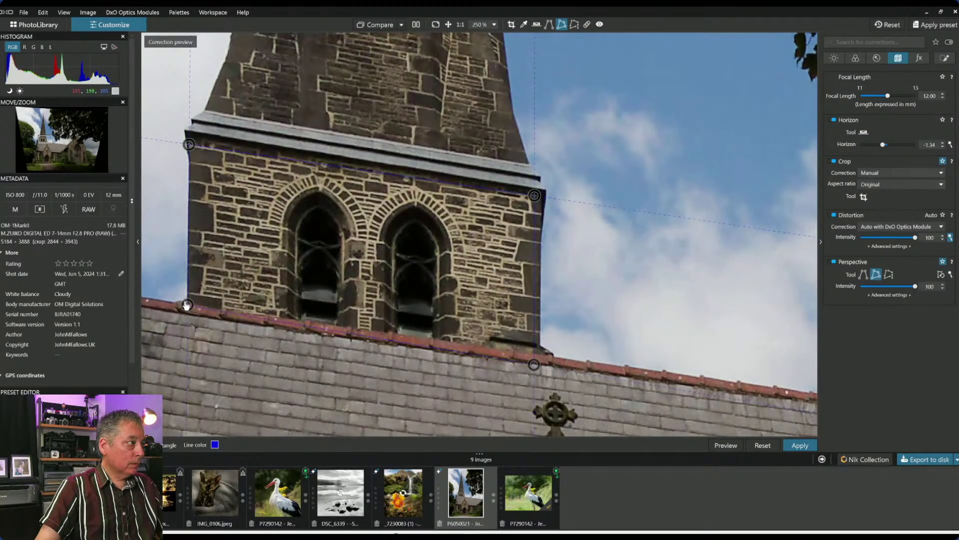
drag(533, 364, 543, 354)
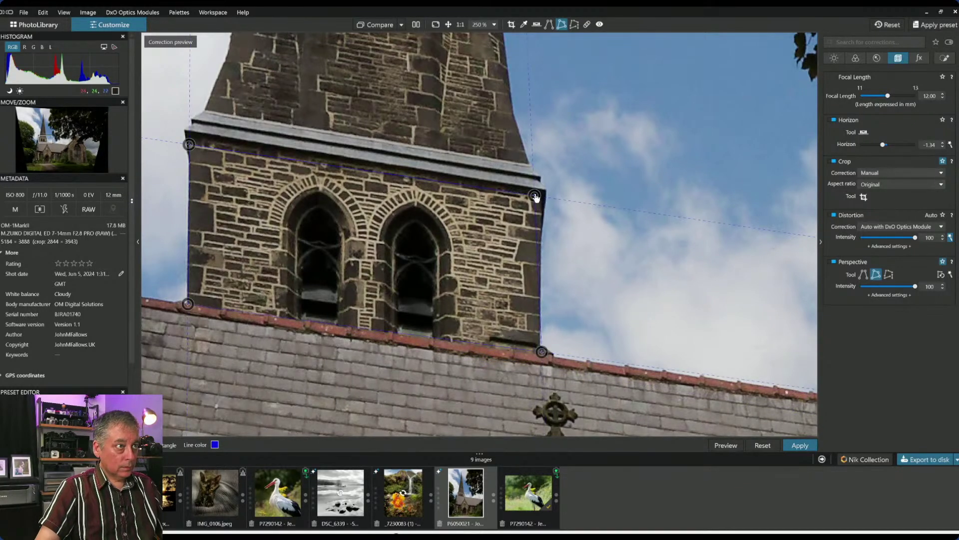
drag(535, 196, 544, 200)
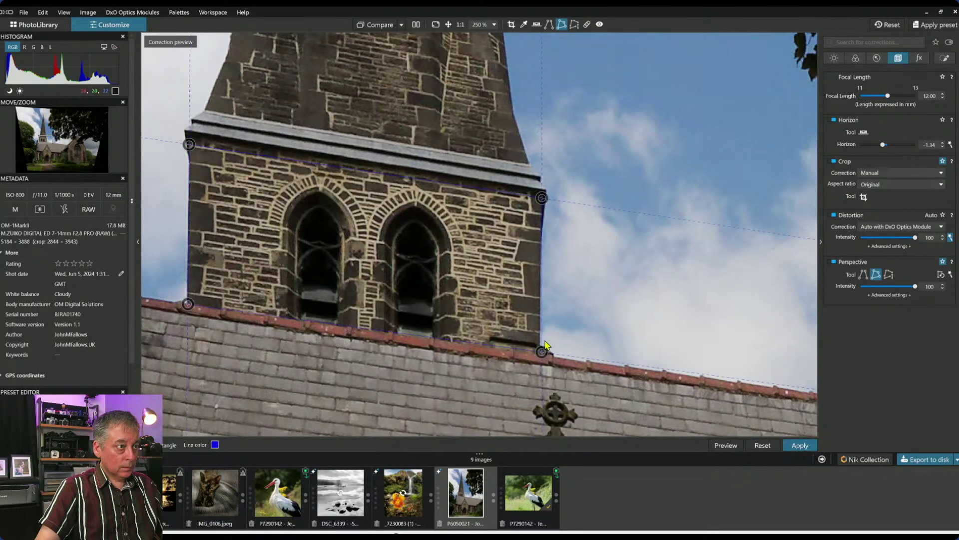
drag(542, 352, 539, 354)
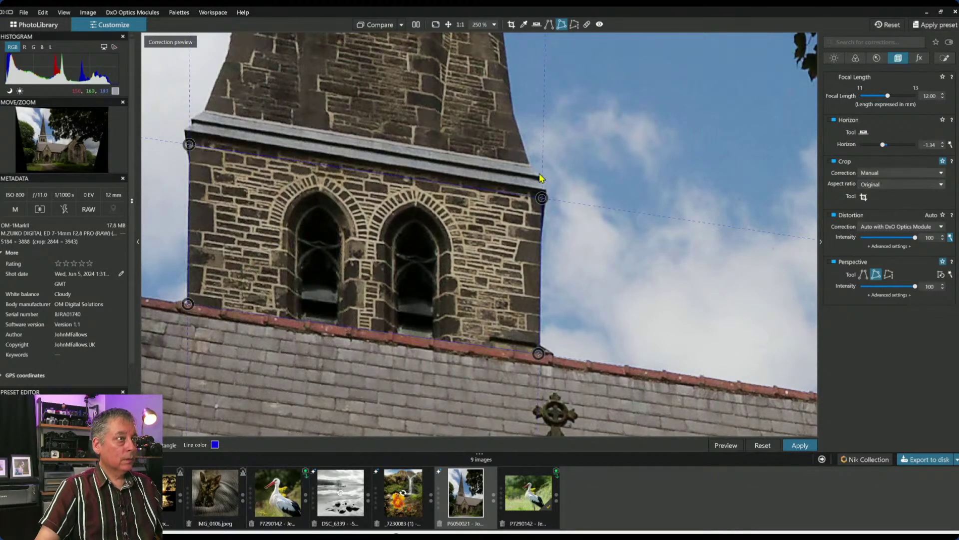
drag(544, 201, 544, 193)
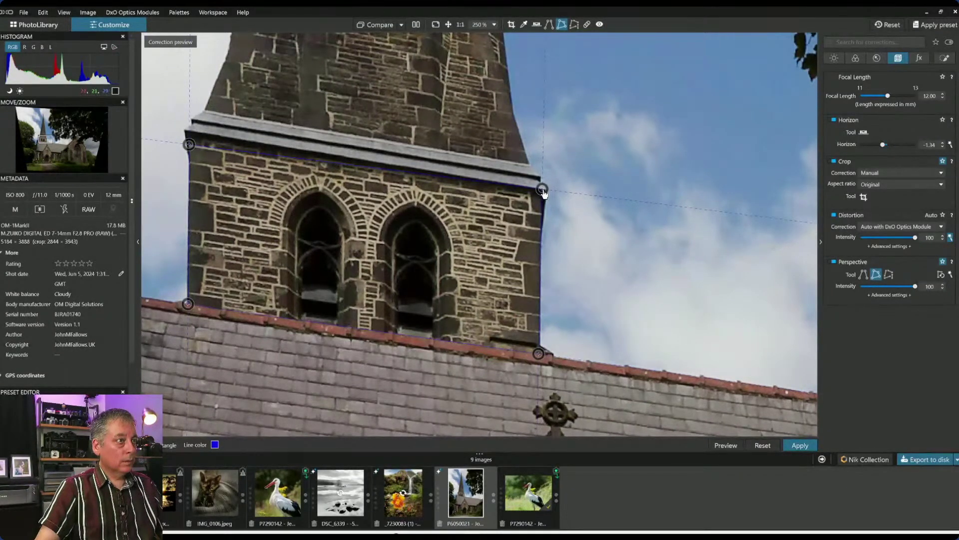
drag(189, 146, 188, 135)
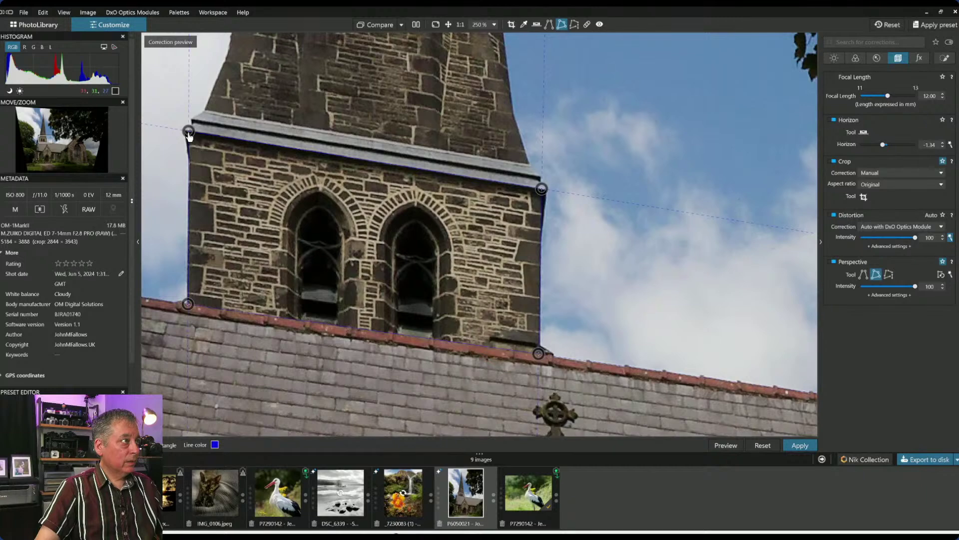
key(Return)
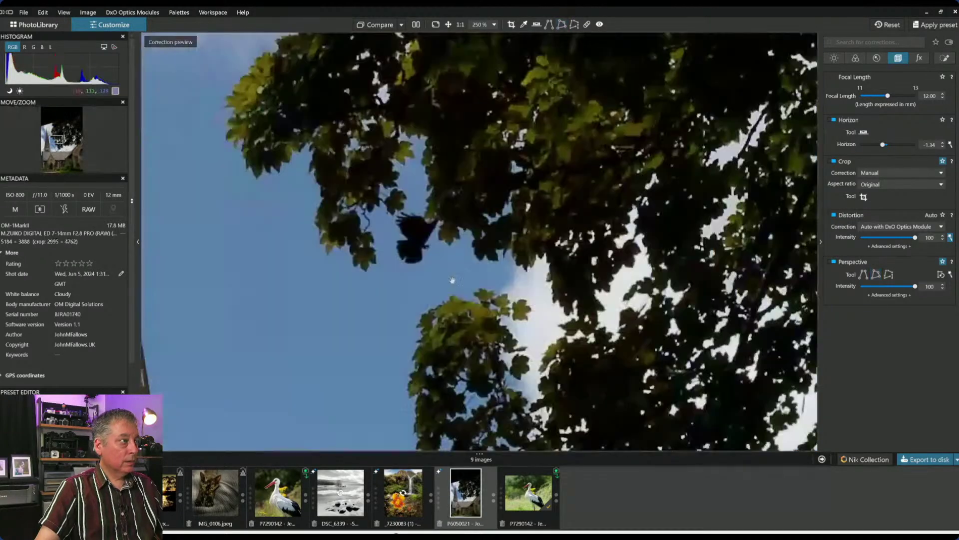
Crop out the black area above the church with a 3:4 portrait of about 2490 × 3320 px.
scroll(452, 283, down, 6)
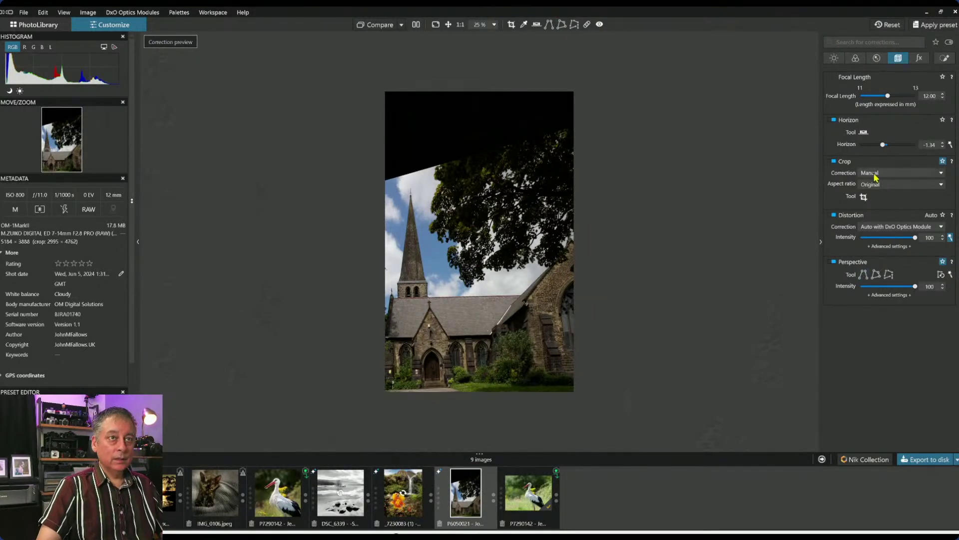
click(864, 196)
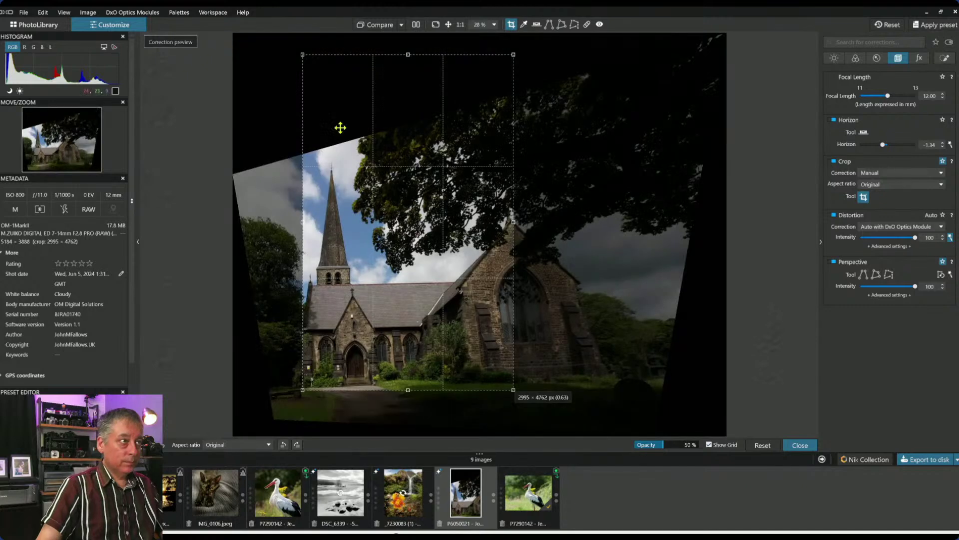
drag(513, 55, 479, 114)
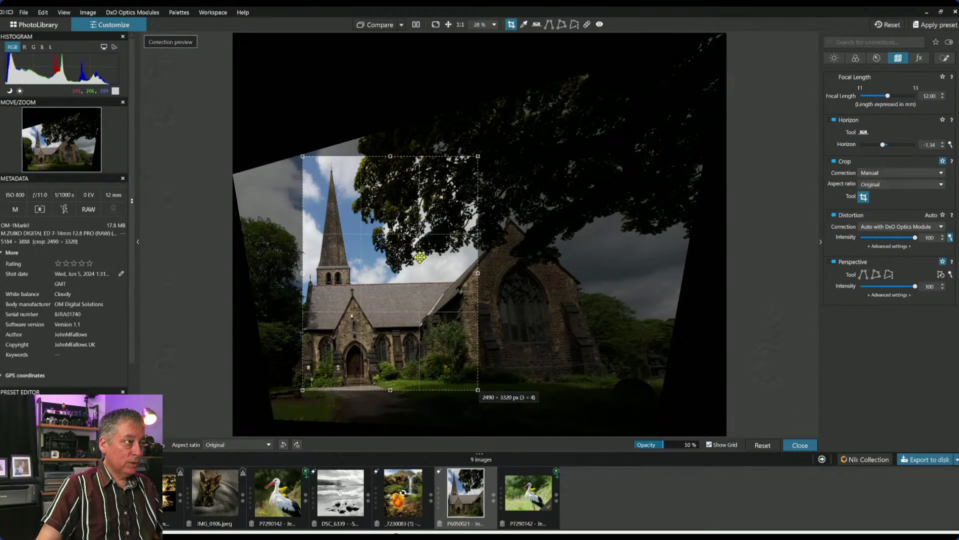
drag(421, 257, 407, 258)
key(Return)
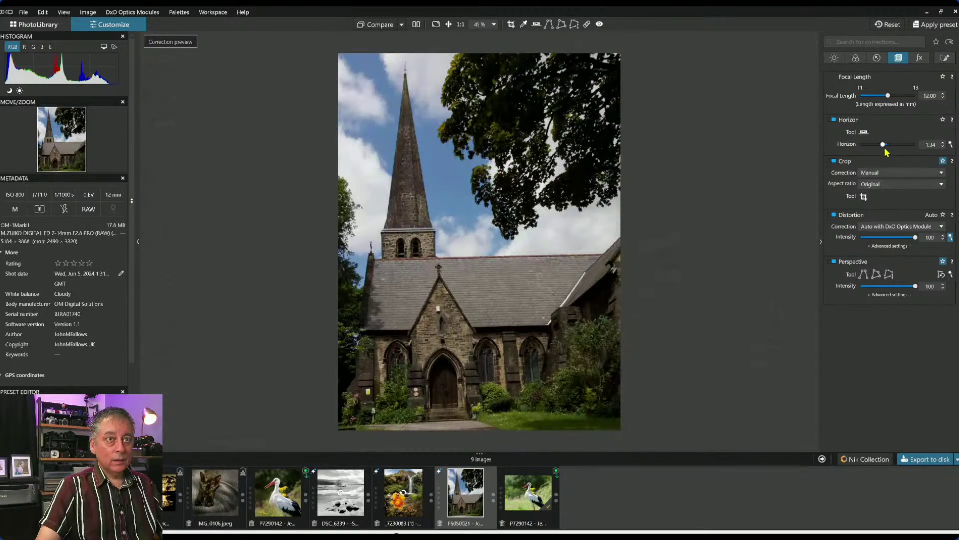
Set Horizon to 0.00 and extend the crop above the spire to about 2572 × 3429 px.
drag(884, 146, 885, 146)
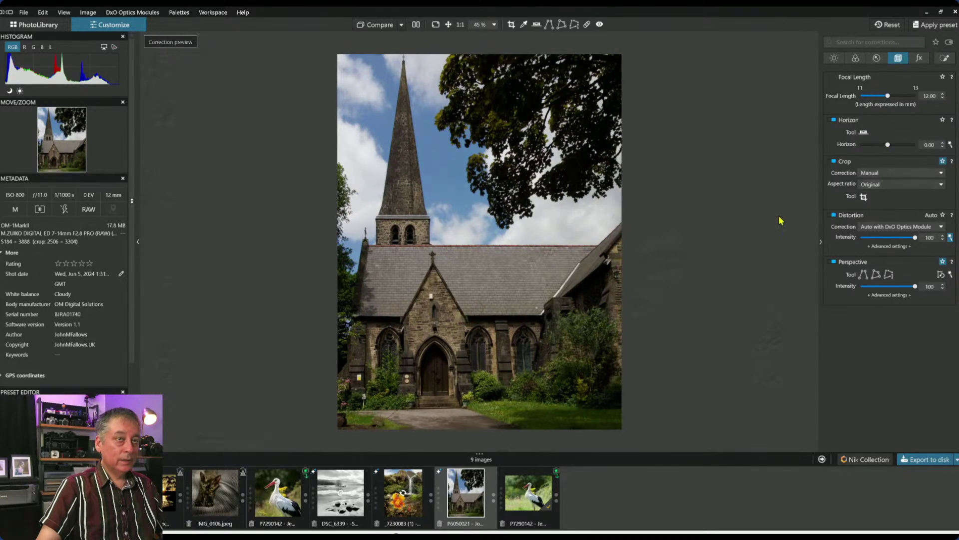
click(863, 198)
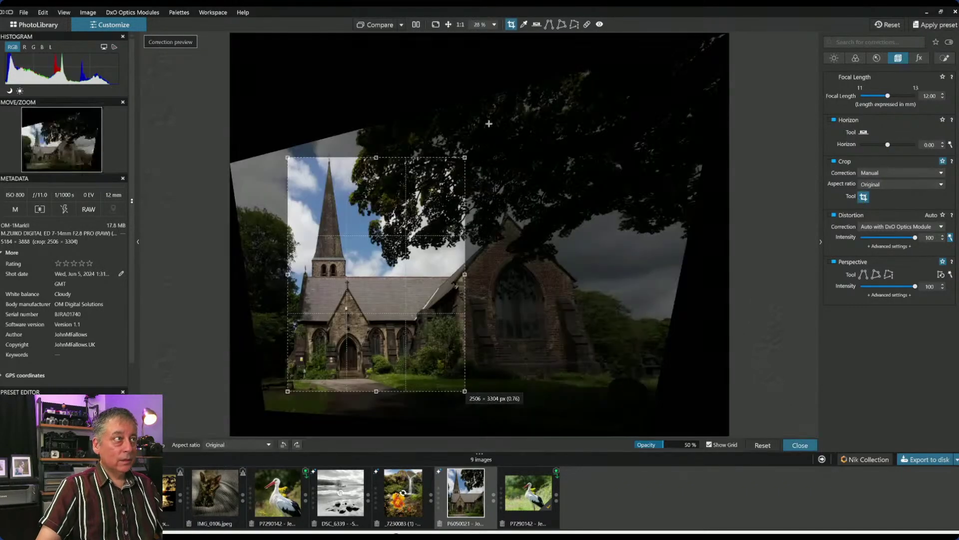
drag(378, 156, 379, 147)
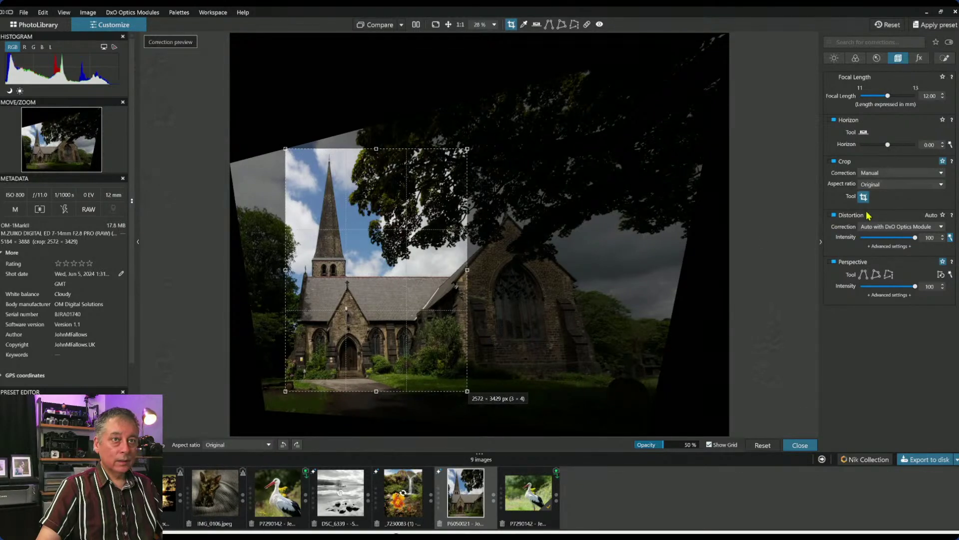
Change the crop's aspect ratio to 3:2, shift the crop toward the tree beside the church and apply it.
click(887, 190)
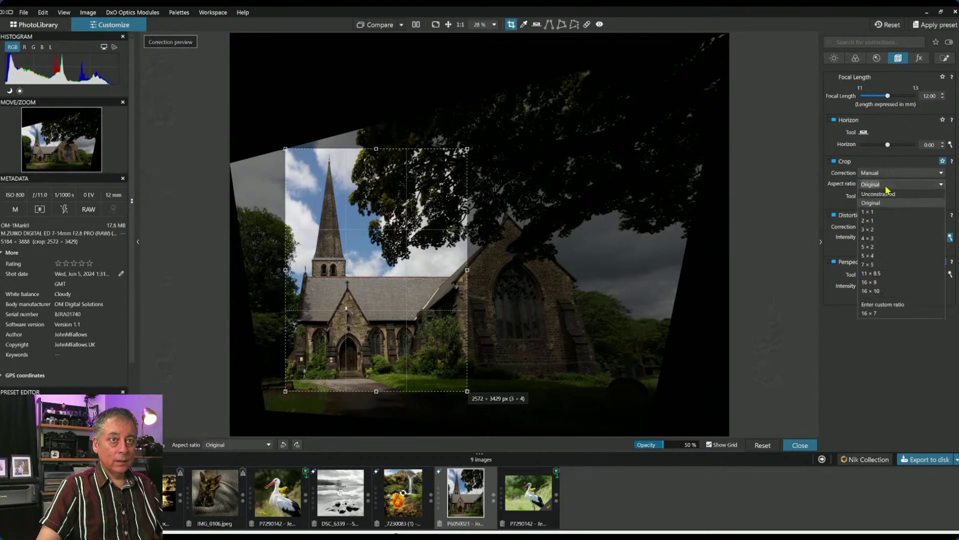
click(875, 229)
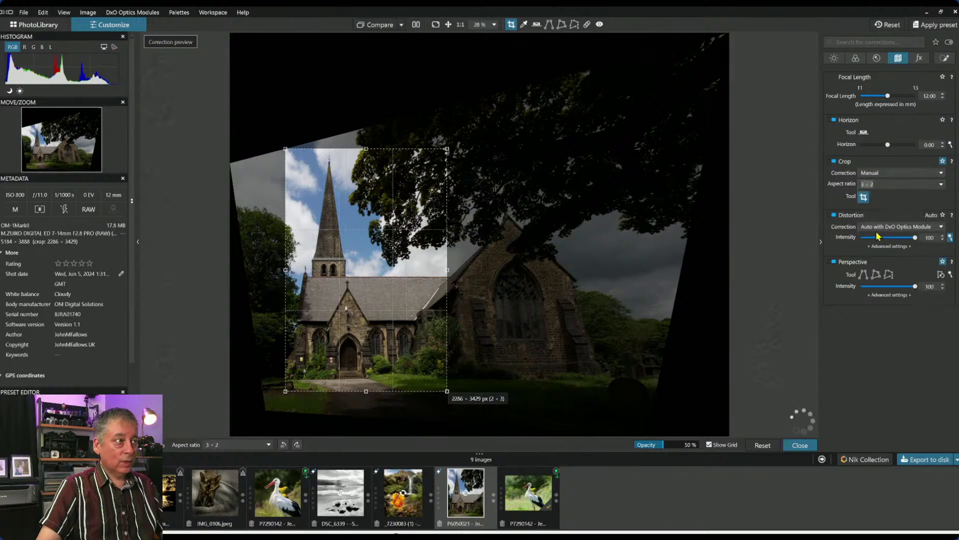
drag(412, 273, 401, 276)
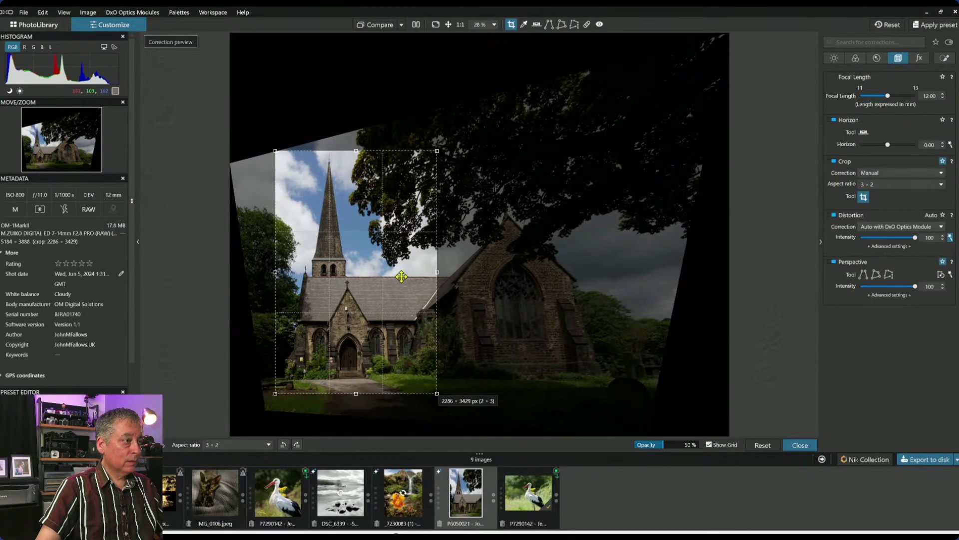
key(Return)
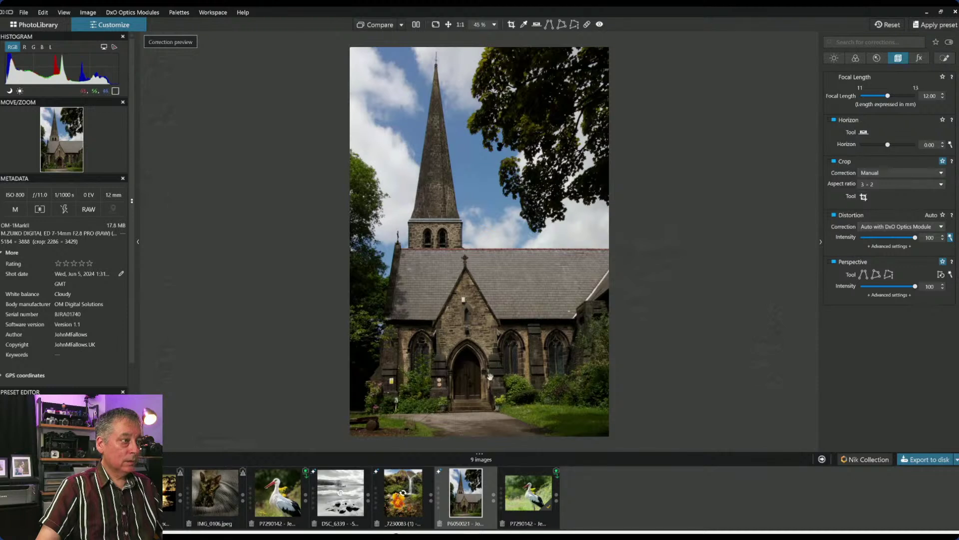
Turn on DxO Smart Lighting in Uniform mode with the Slight setting at intensity 25.
scroll(491, 378, up, 1)
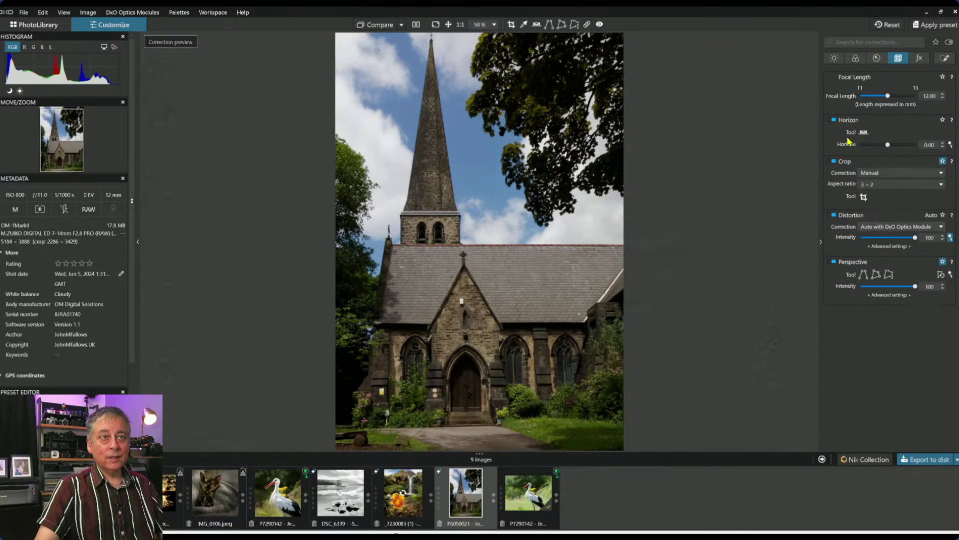
click(835, 58)
click(833, 116)
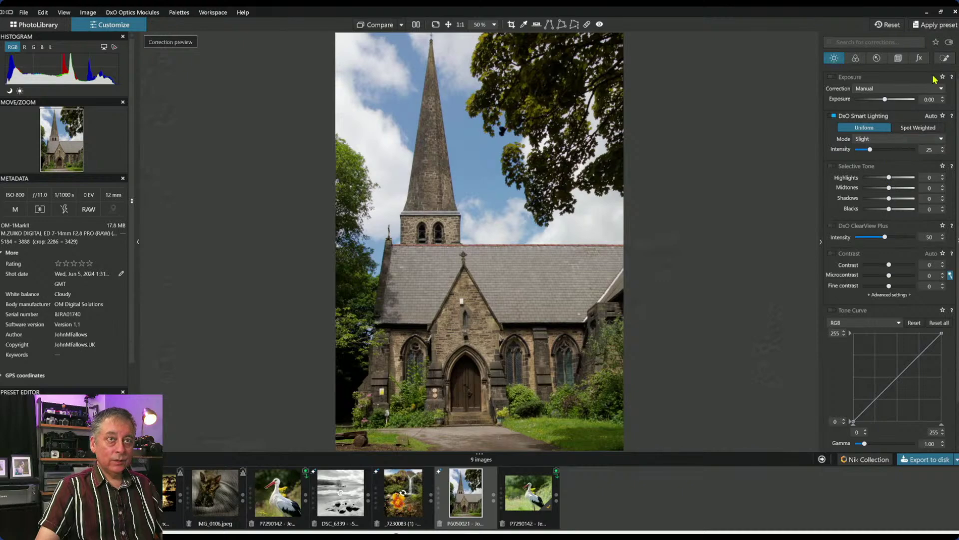
Create a local control point mask with a reduced radius on the window just right of the door and two points on the far-right window.
click(944, 59)
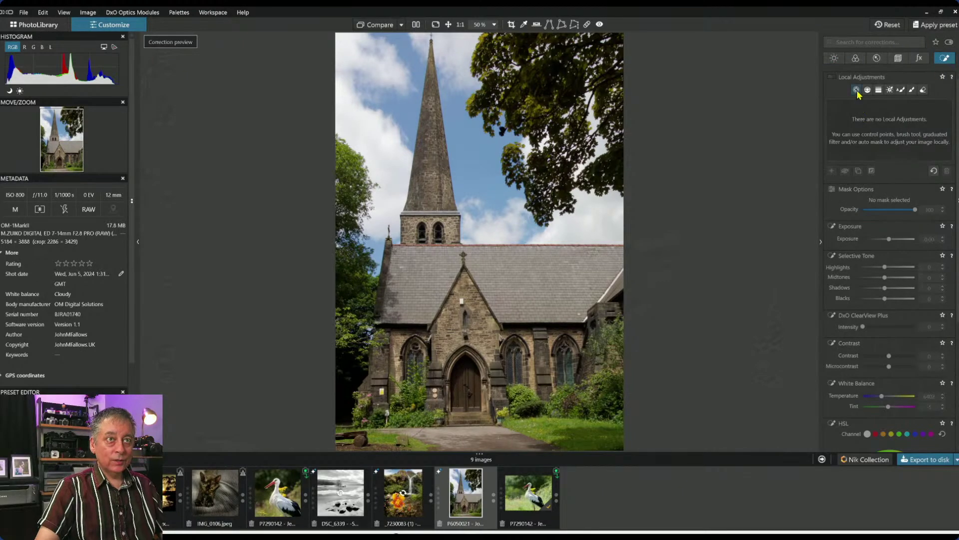
click(857, 90)
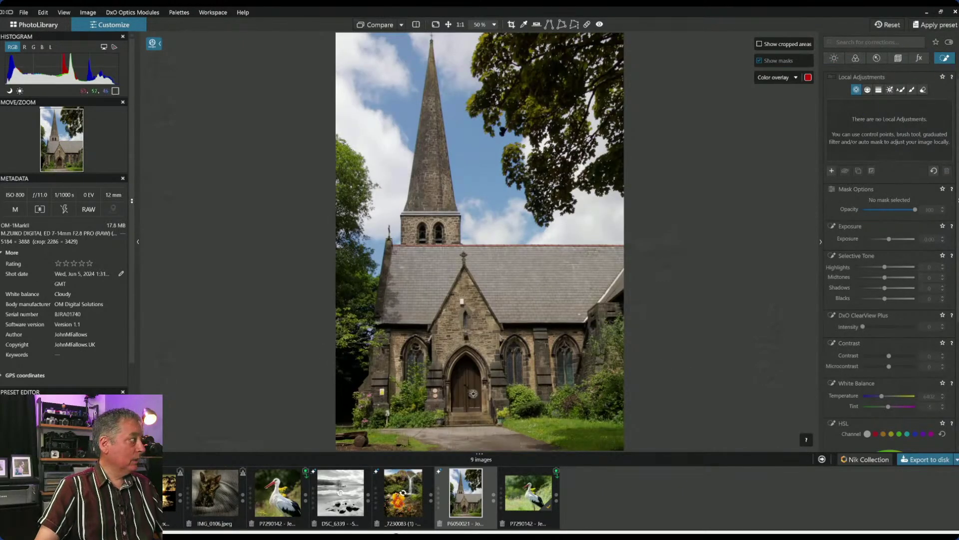
click(519, 368)
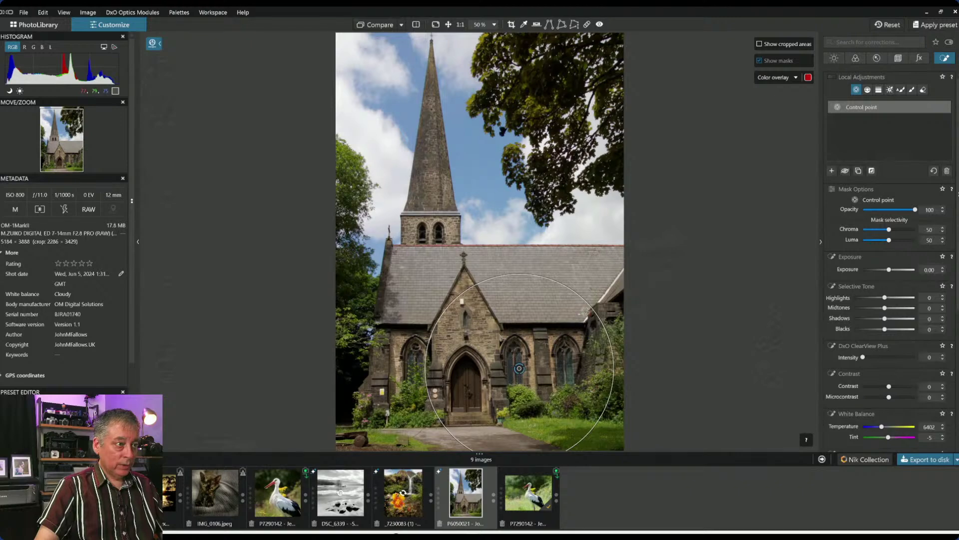
drag(586, 311, 565, 363)
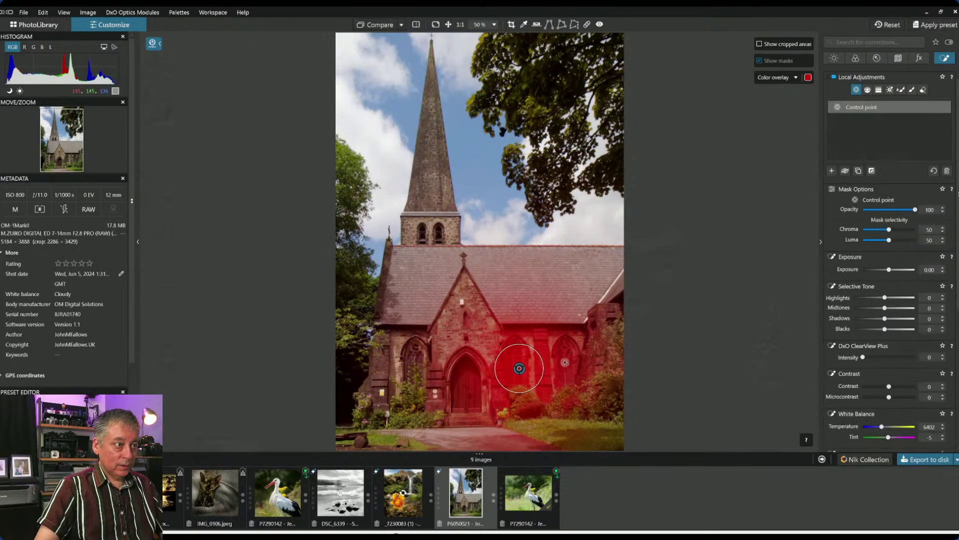
click(568, 373)
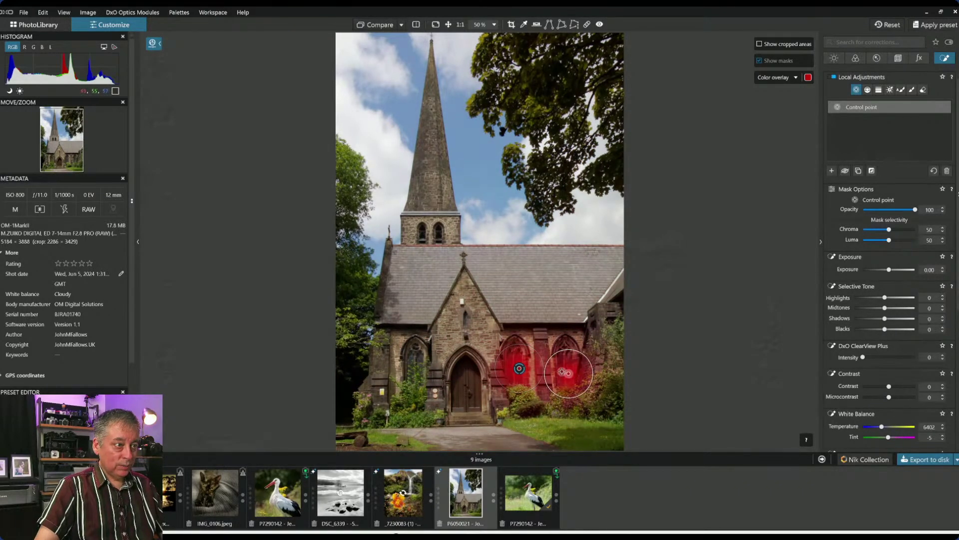
scroll(565, 374, up, 5)
scroll(596, 393, up, 2)
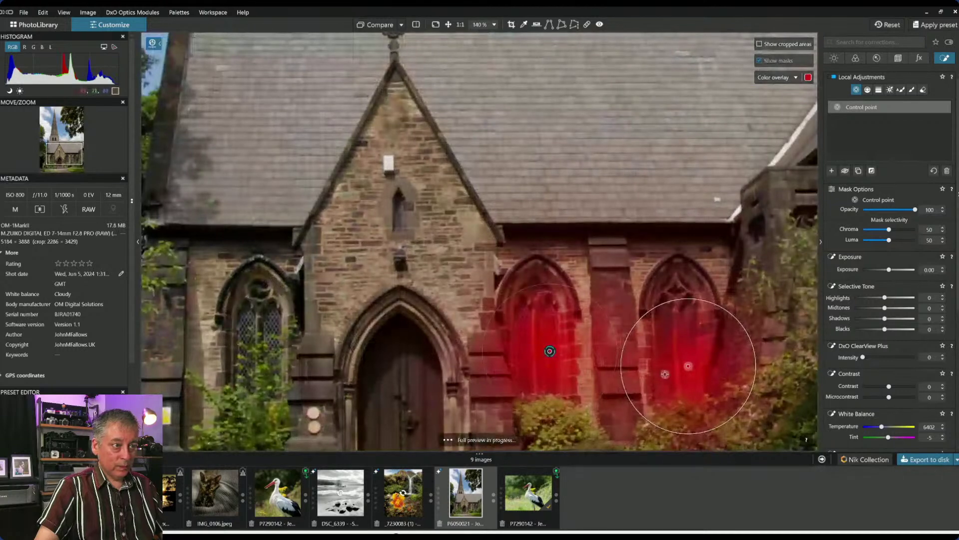
click(664, 370)
Add smaller control points to the window left of the door, the gable window and the upper parts of the two right-hand windows.
click(274, 321)
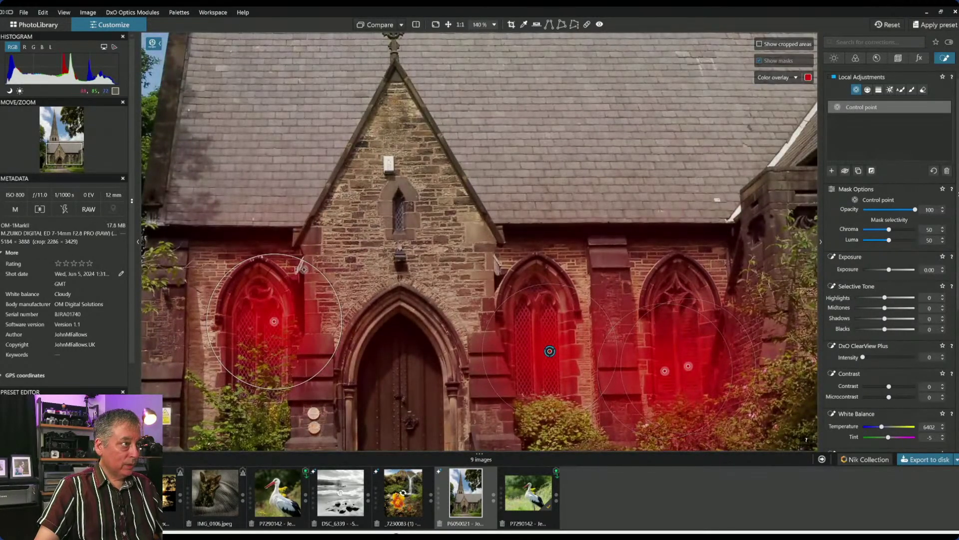
drag(306, 263, 284, 302)
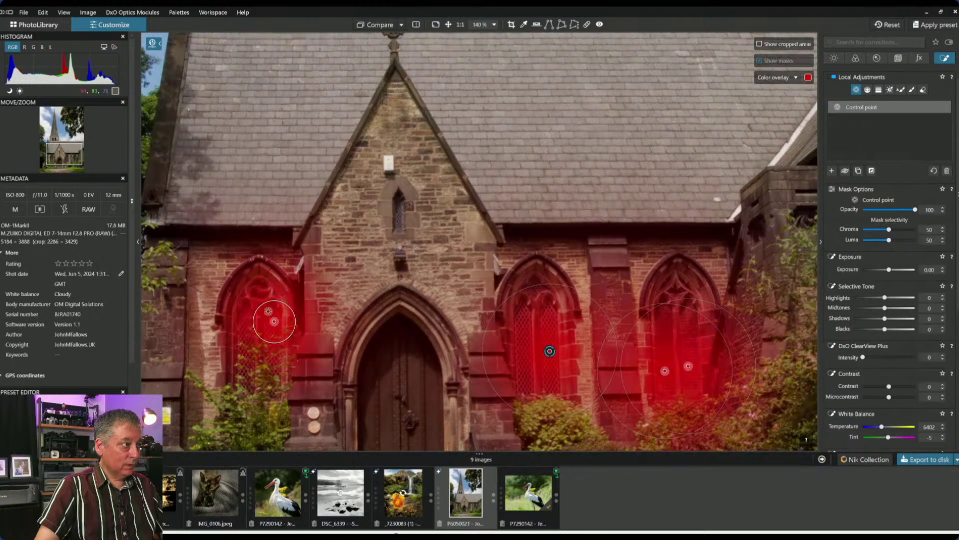
click(244, 333)
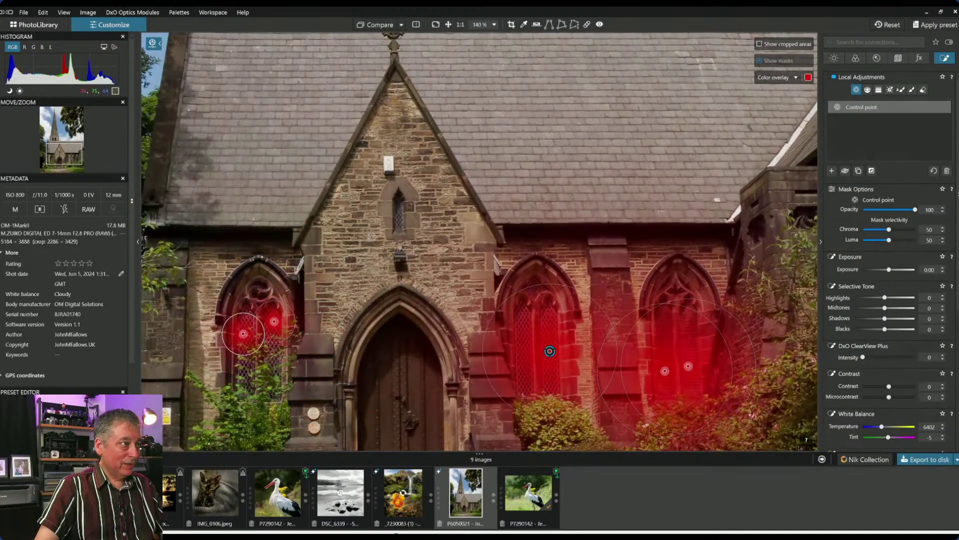
click(398, 215)
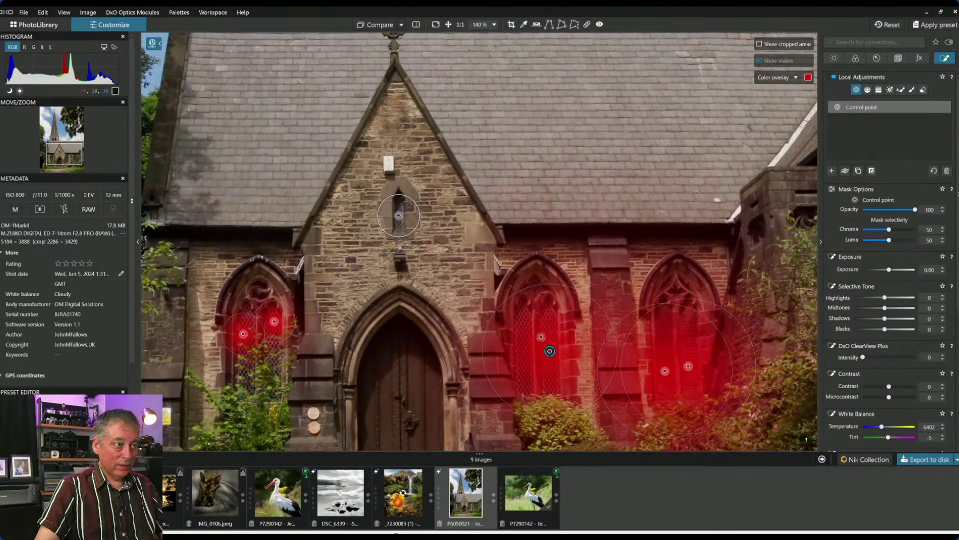
click(526, 322)
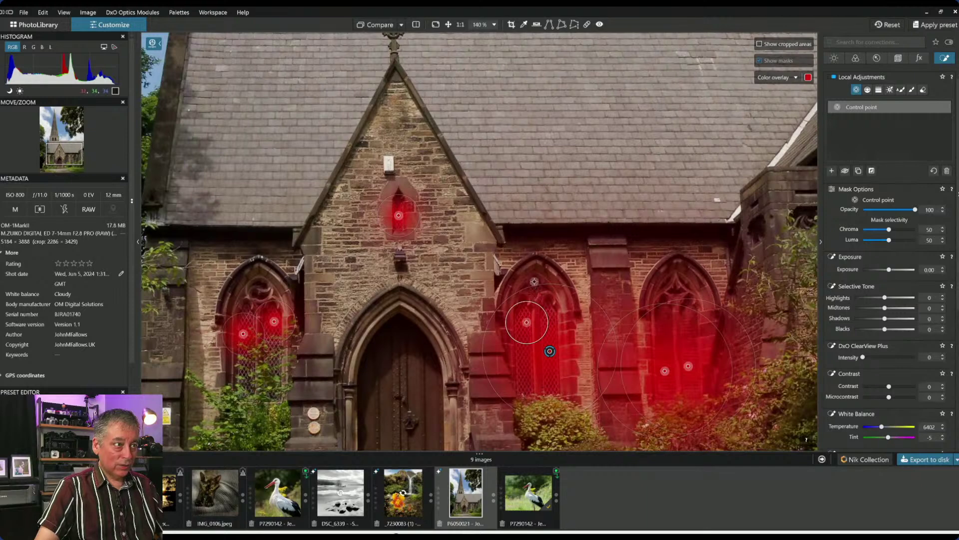
click(534, 280)
click(679, 288)
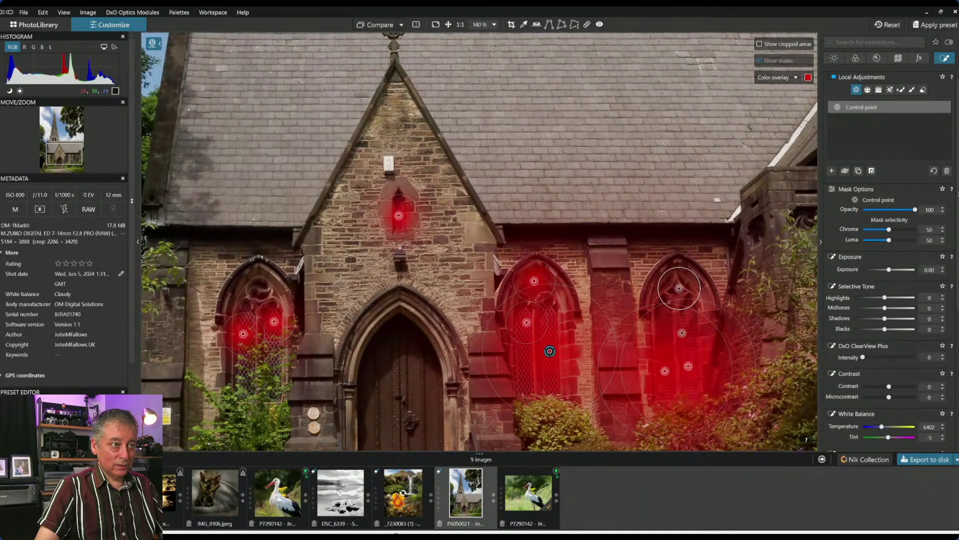
Adjust the window mask to Highlights 54, Shadows 51, ClearView Plus 47 and Microcontrast 57.
scroll(453, 395, down, 2)
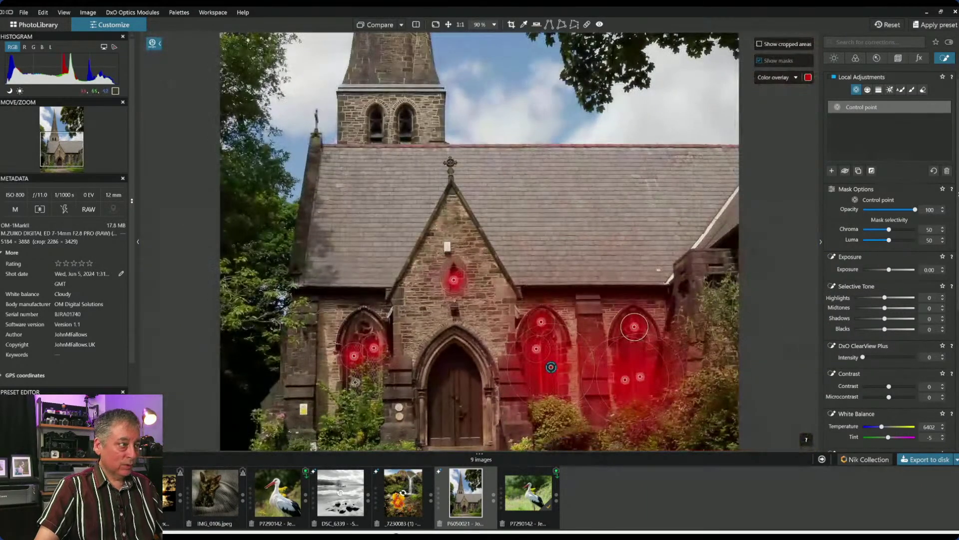
scroll(405, 115, up, 1)
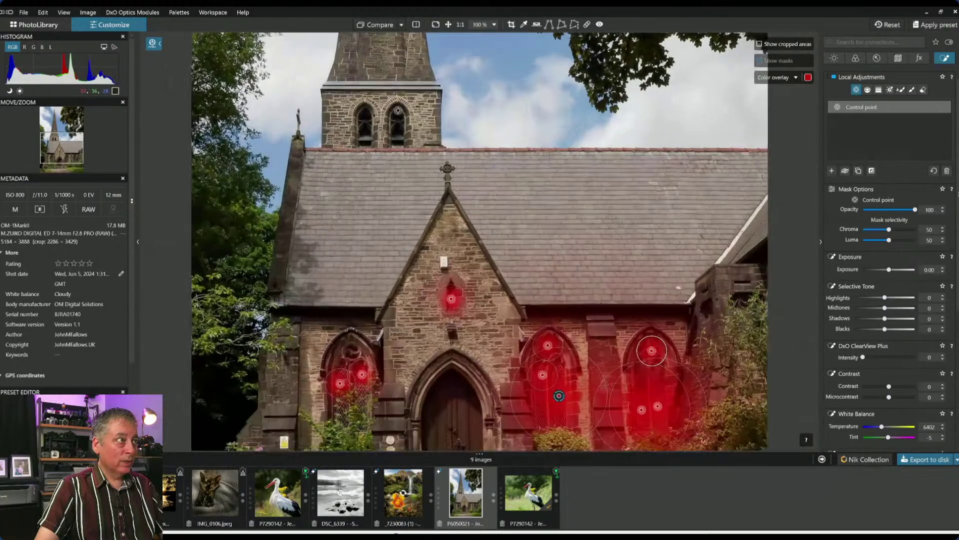
scroll(398, 111, up, 4)
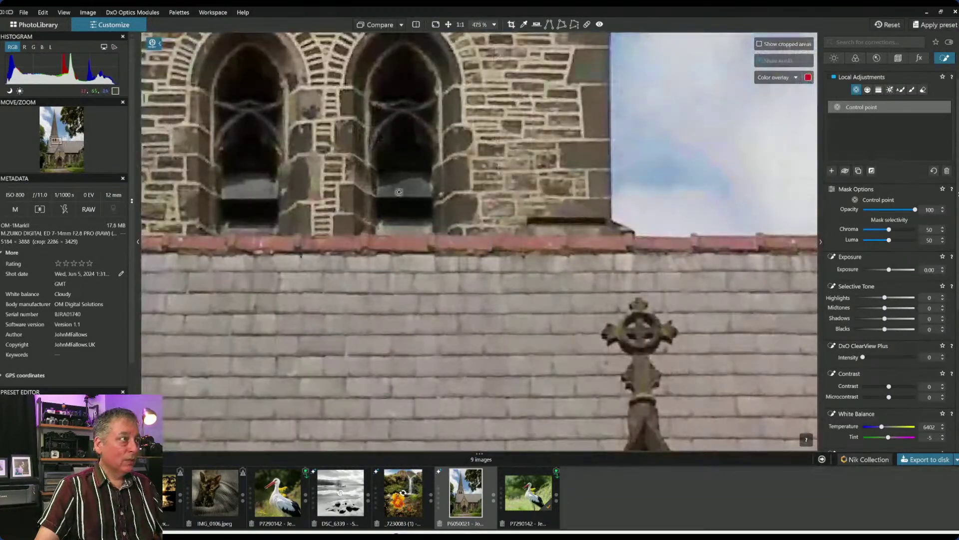
scroll(398, 191, down, 5)
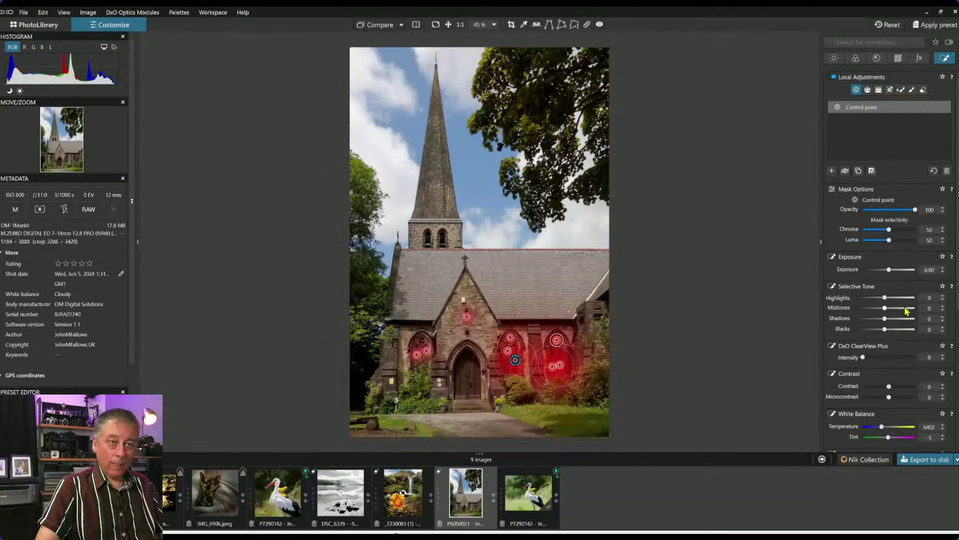
click(897, 322)
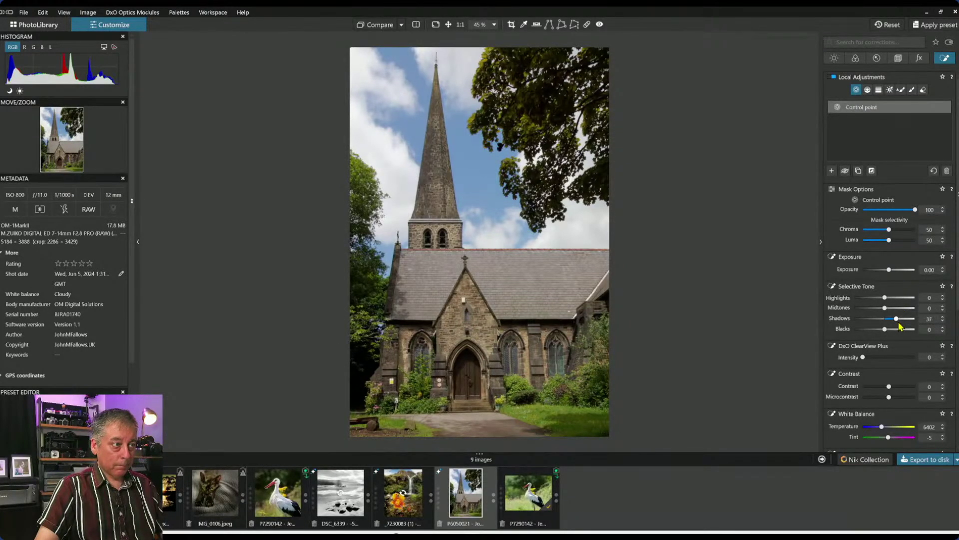
click(901, 322)
scroll(899, 392, down, 1)
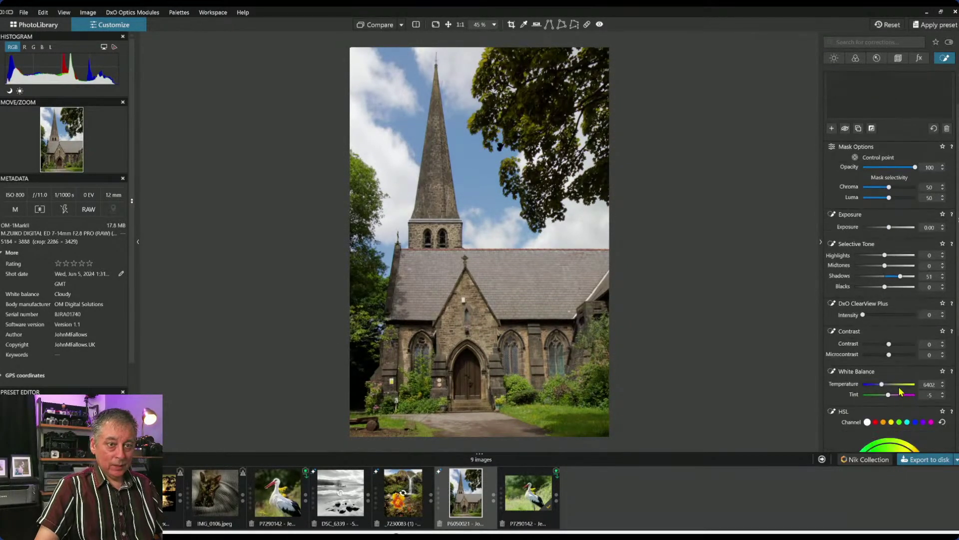
drag(898, 356, 904, 355)
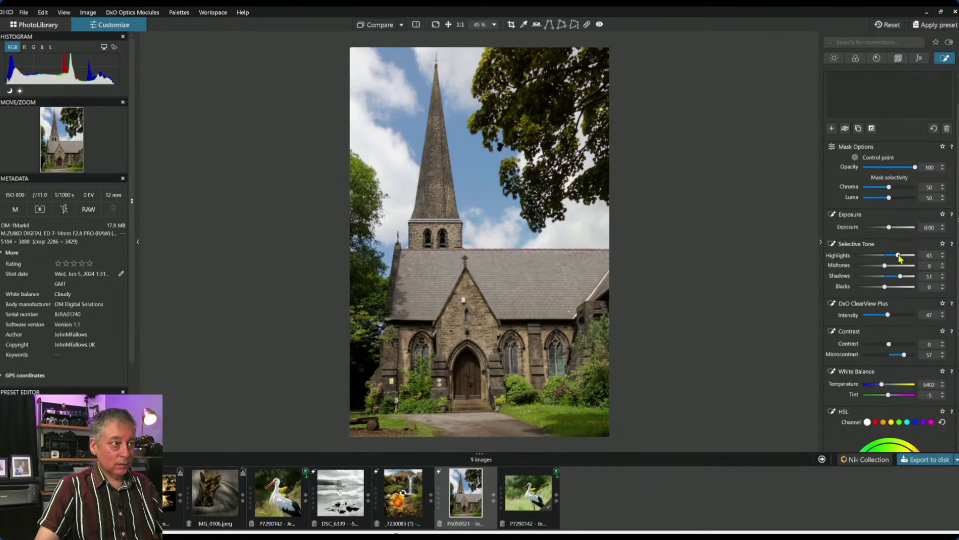
mouse_move(899, 257)
mouse_down()
mouse_move(911, 259)
mouse_move(903, 259)
mouse_up()
Reduce the radius of the control point on the small gable window to keep the effect off the surrounding stonework.
scroll(617, 336, up, 3)
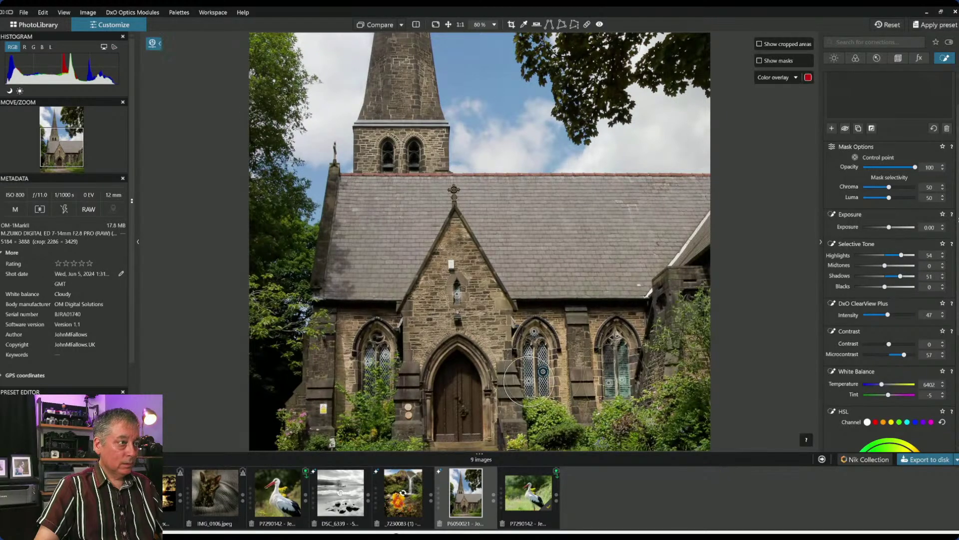
scroll(467, 296, up, 5)
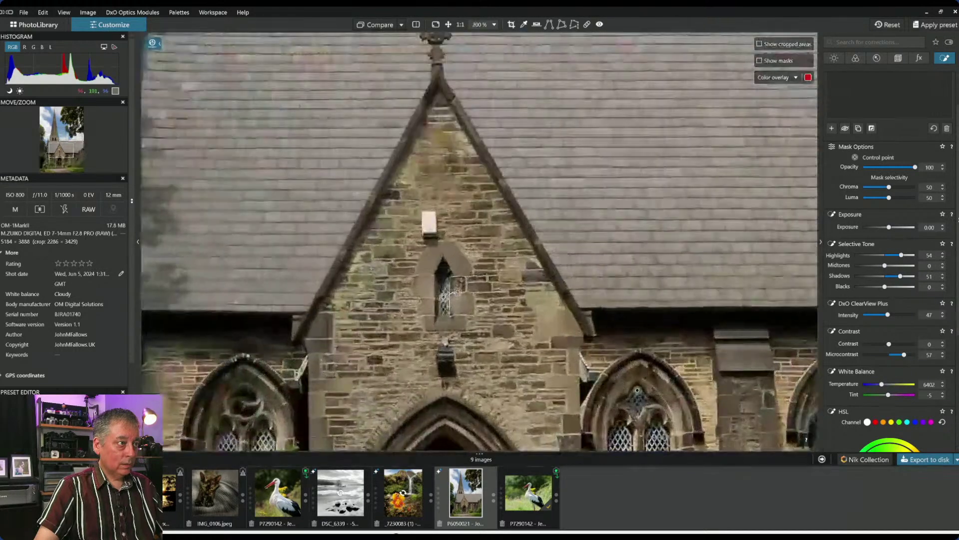
mouse_move(442, 287)
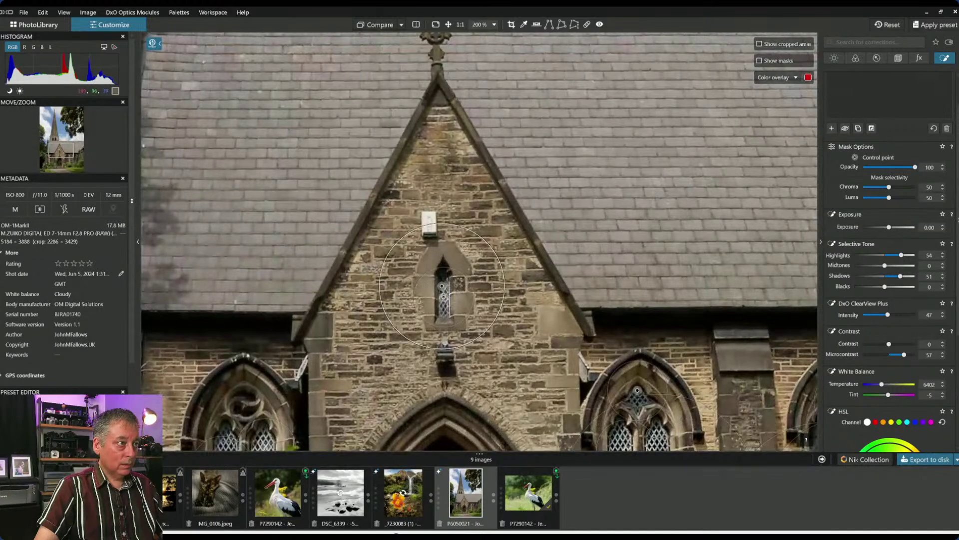
drag(469, 231, 460, 244)
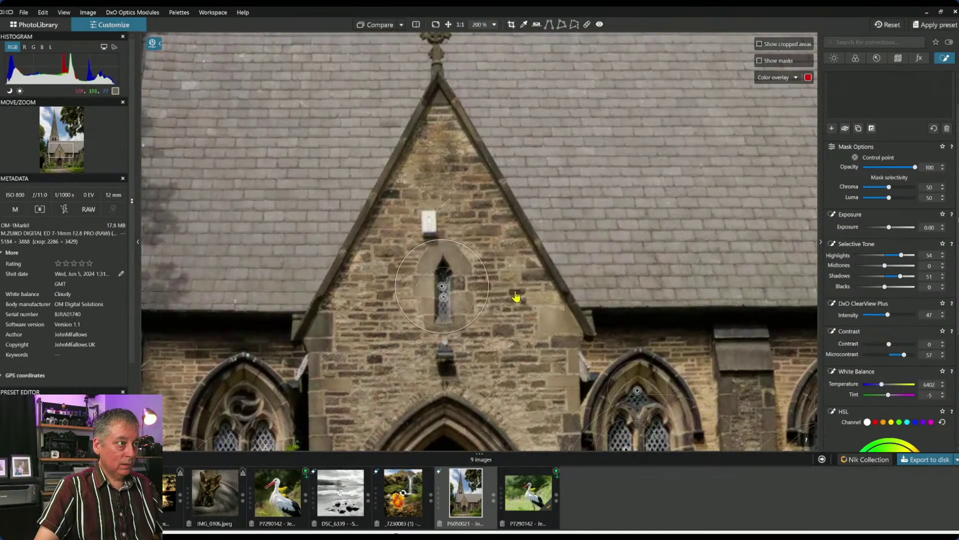
Add a new mask with two control points on the wooden door, with Shadows at 34 and ClearView Plus at 62.
scroll(516, 296, down, 6)
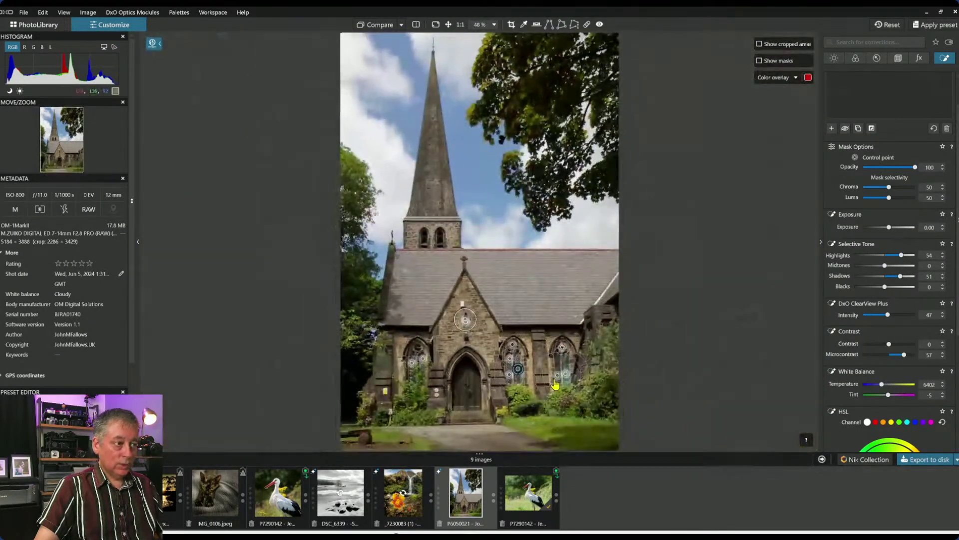
scroll(554, 385, up, 3)
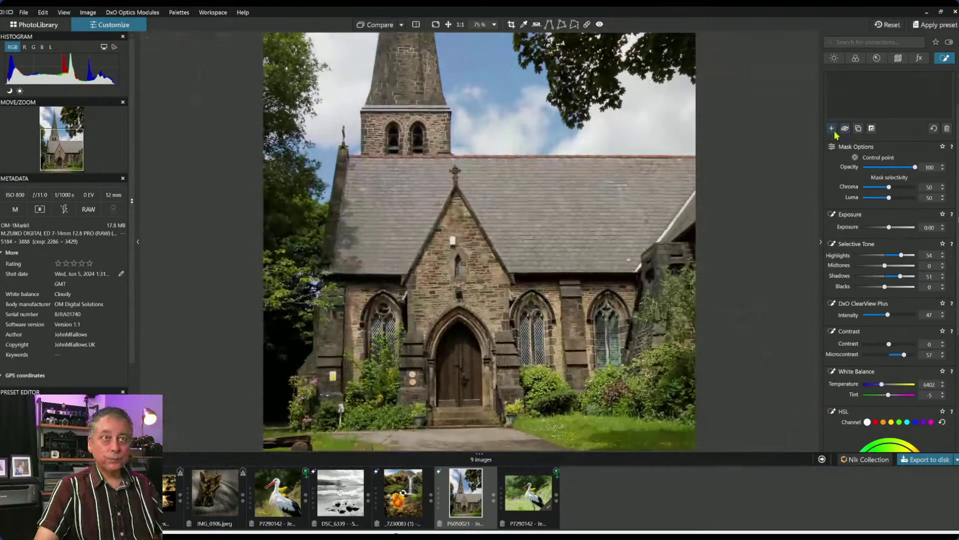
click(831, 128)
click(459, 352)
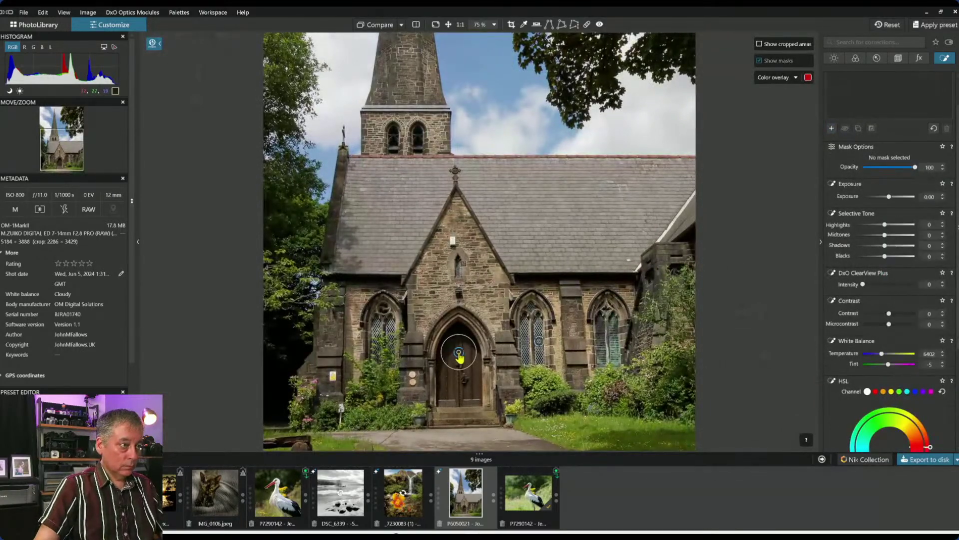
drag(460, 357, 458, 388)
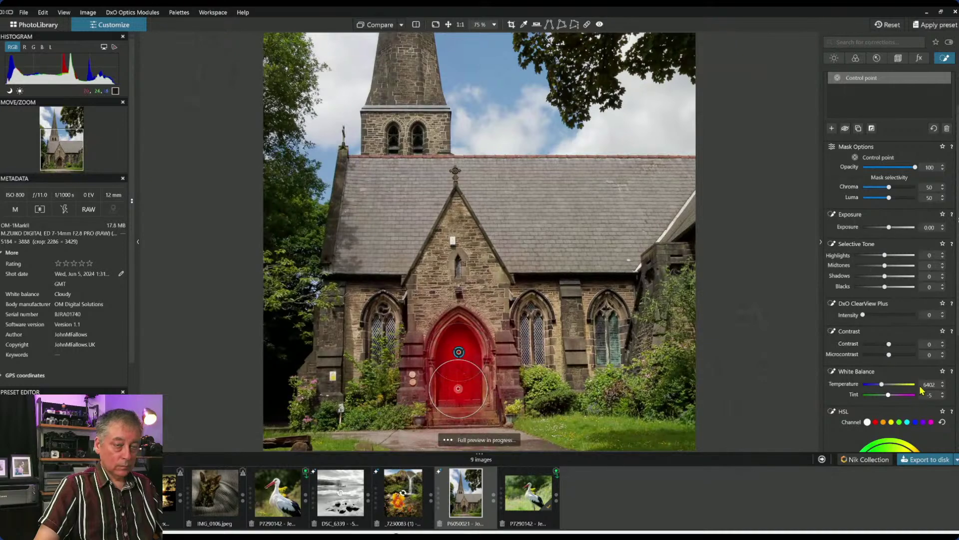
click(895, 276)
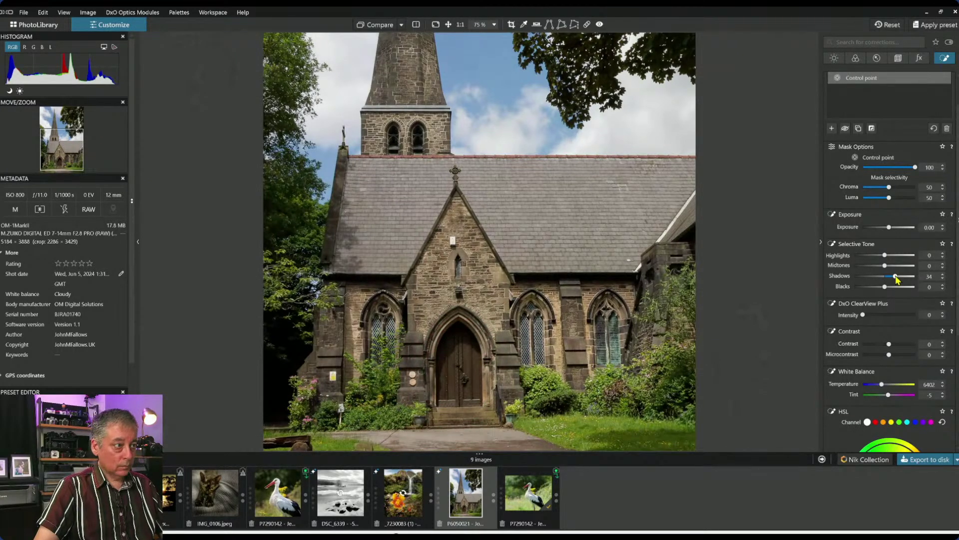
click(897, 315)
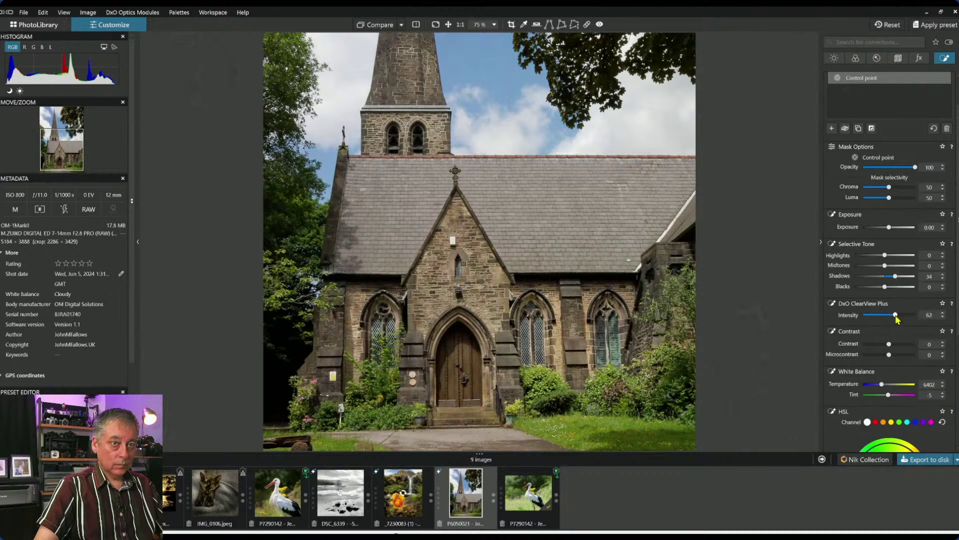
Set the door mask to ClearView Plus 96, Shadows 44, Saturation 20 and Vibrancy 29.
drag(897, 316, 913, 315)
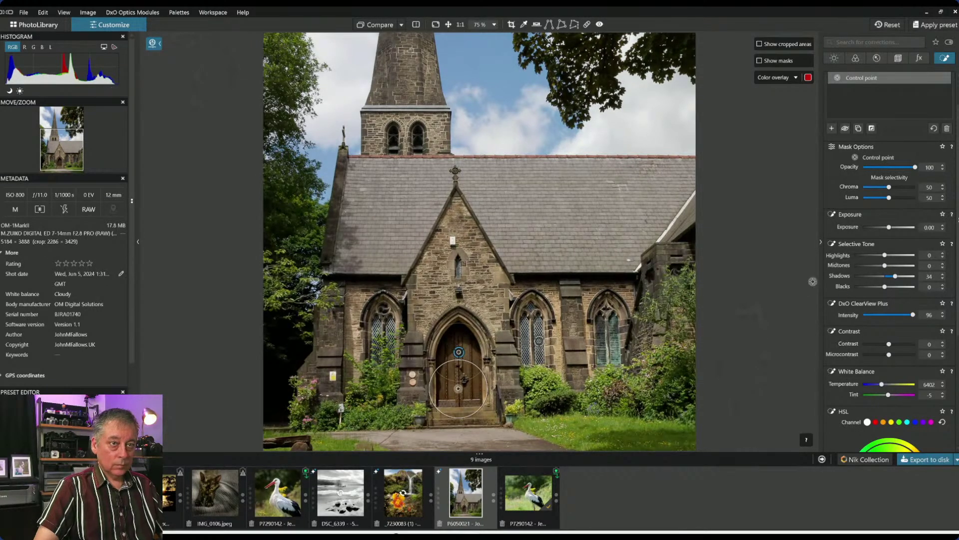
drag(899, 276, 899, 277)
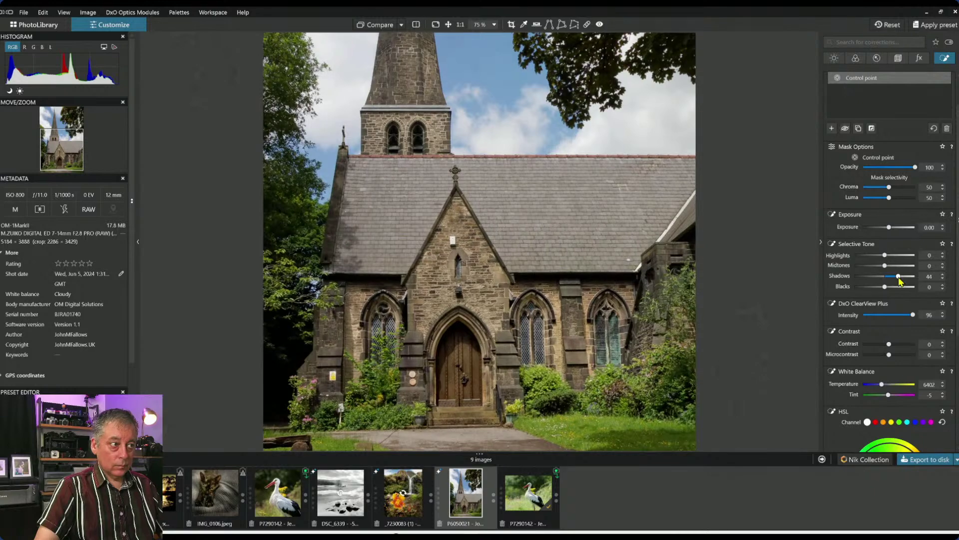
scroll(887, 352, down, 3)
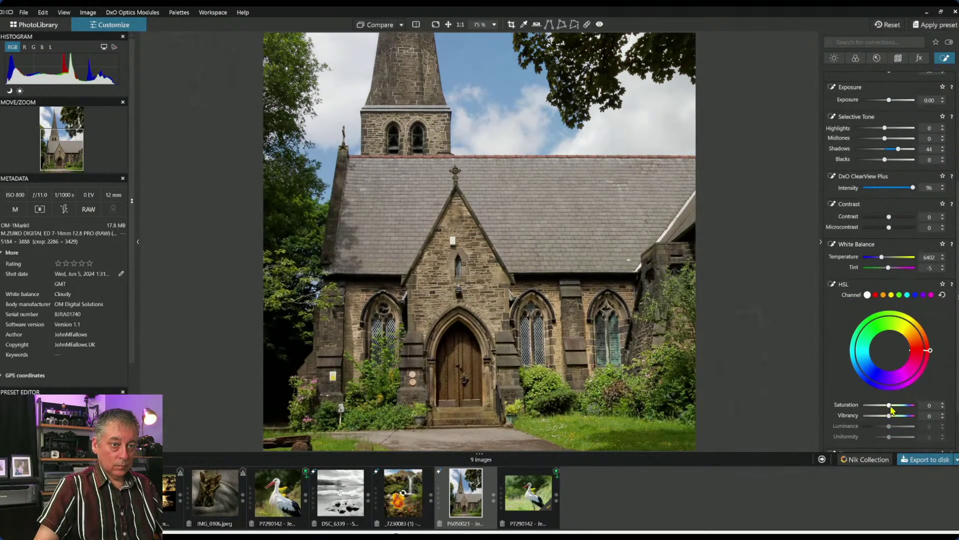
drag(891, 408, 896, 406)
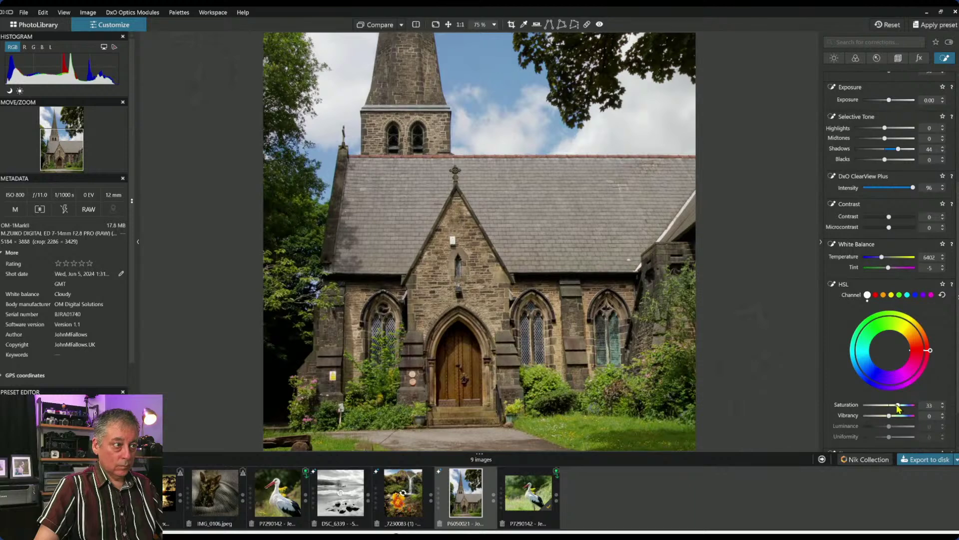
scroll(810, 441, down, 1)
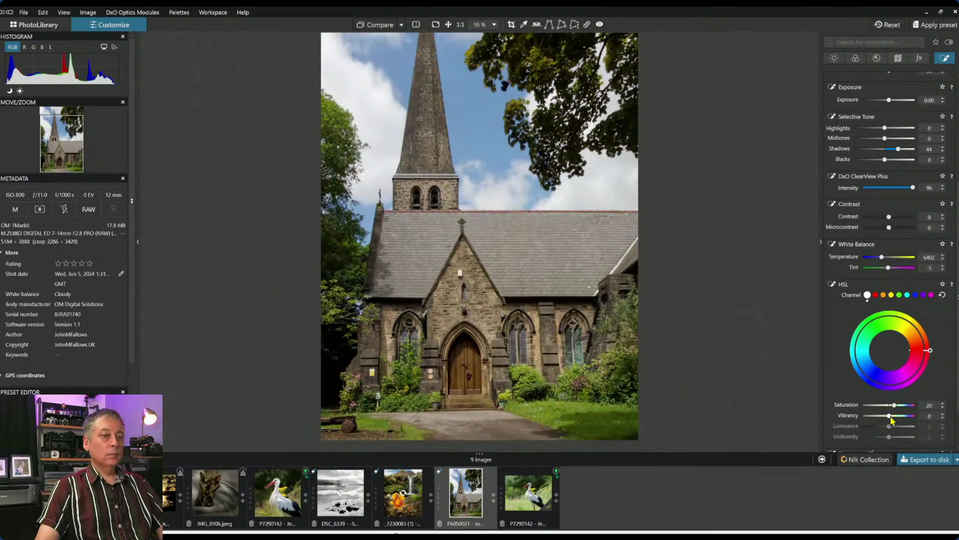
drag(889, 415, 898, 416)
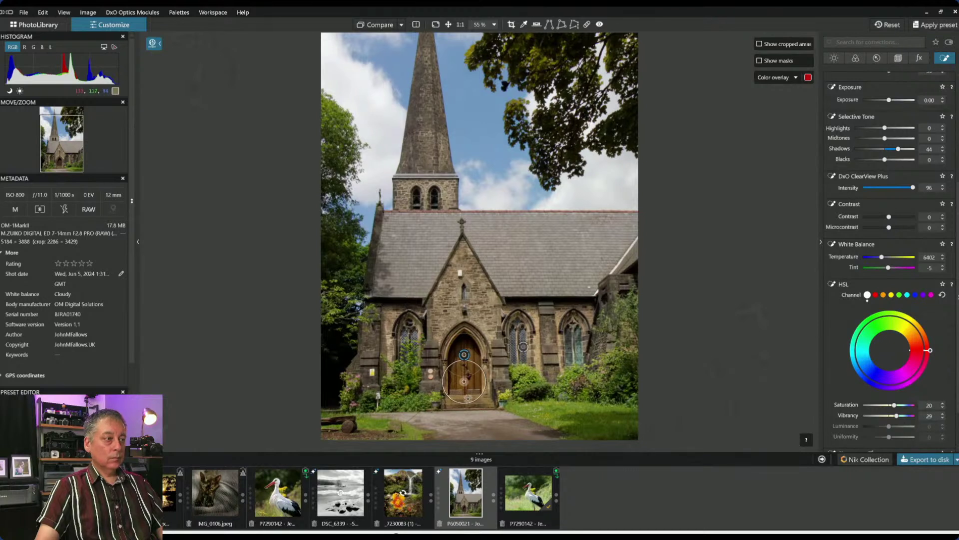
Set the door mask's Microcontrast to 45 and Midtones to 34.
scroll(894, 204, up, 2)
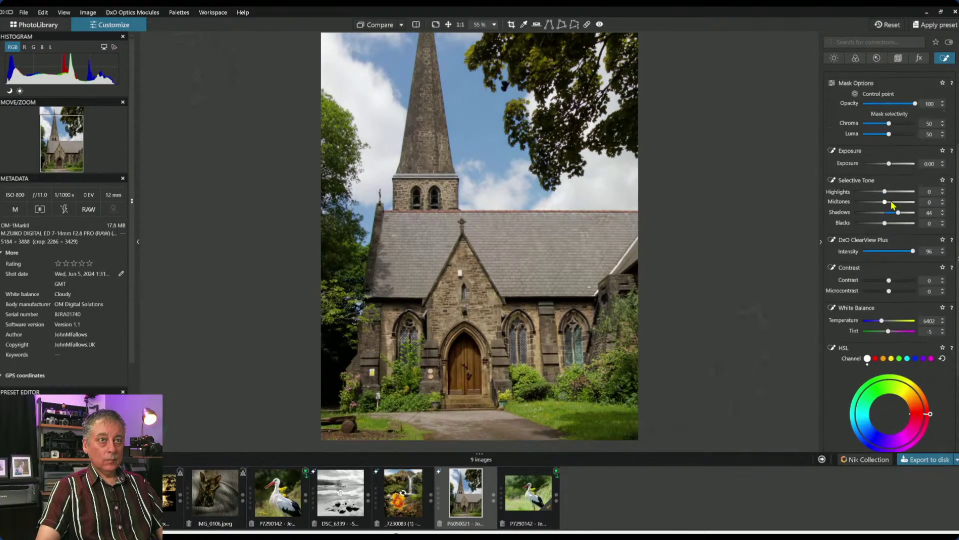
drag(889, 292, 902, 291)
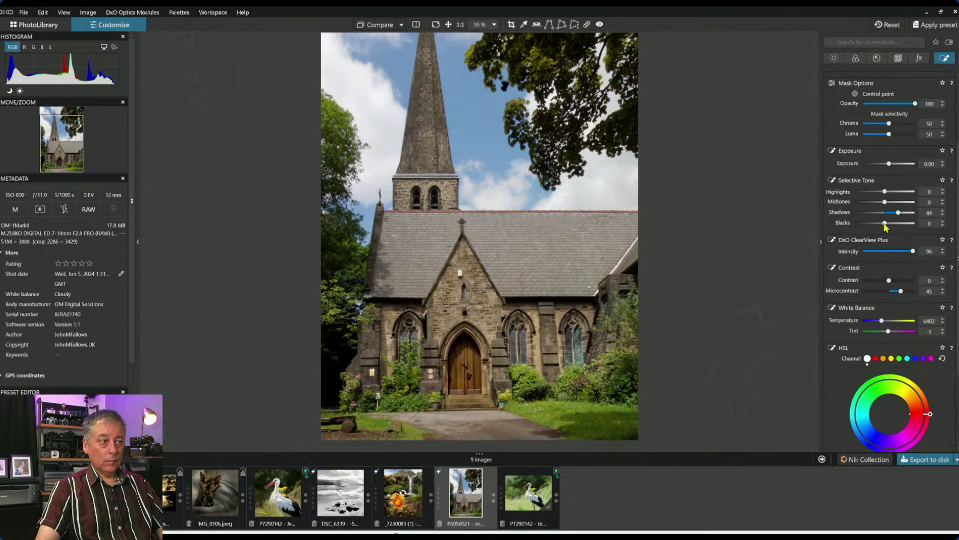
drag(885, 201, 895, 202)
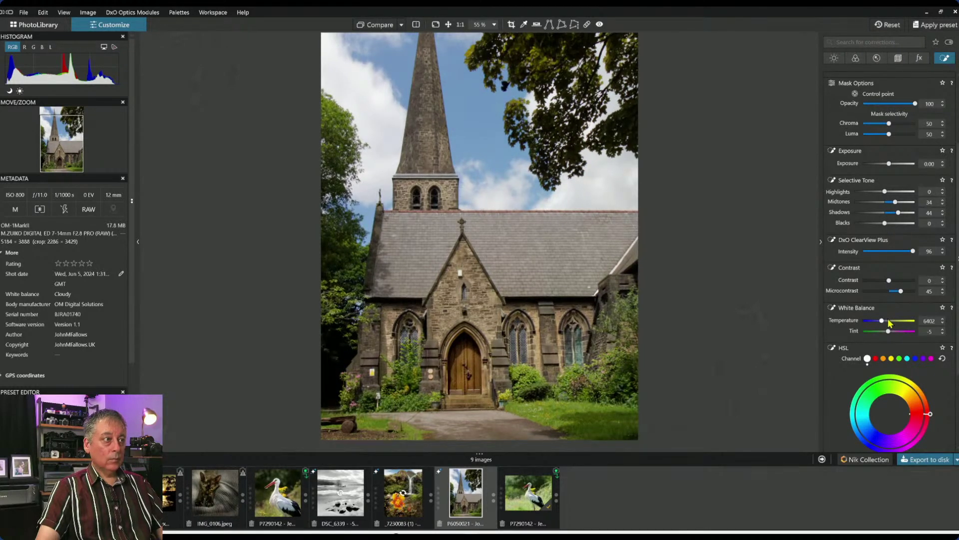
scroll(700, 249, down, 2)
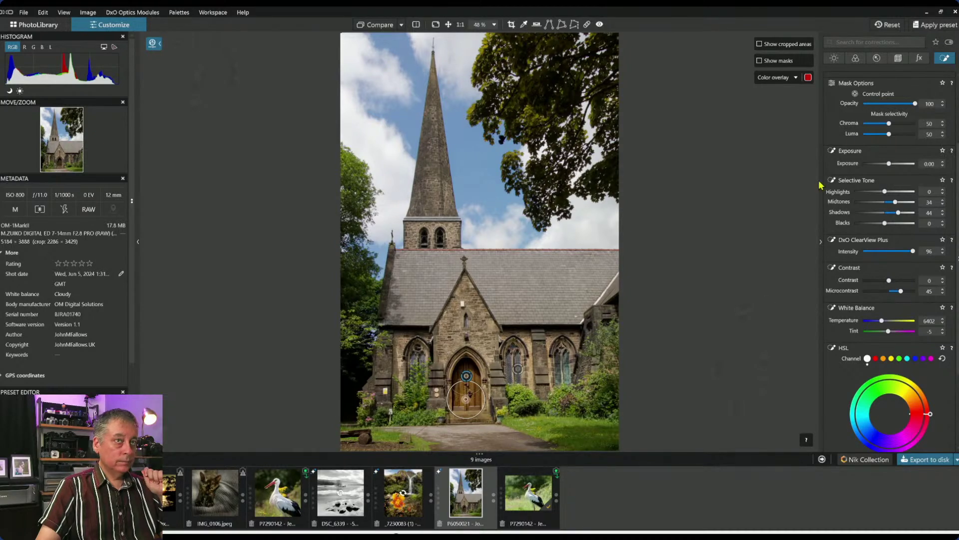
Add a new mask with control points on the white clouds beside the spire and above the roof, with ClearView Plus at 60.
scroll(882, 130, up, 3)
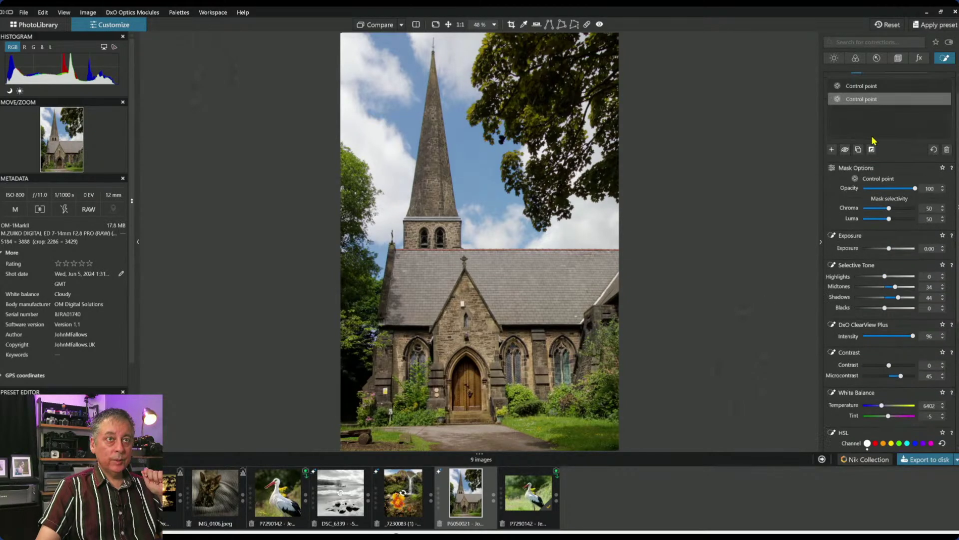
click(832, 149)
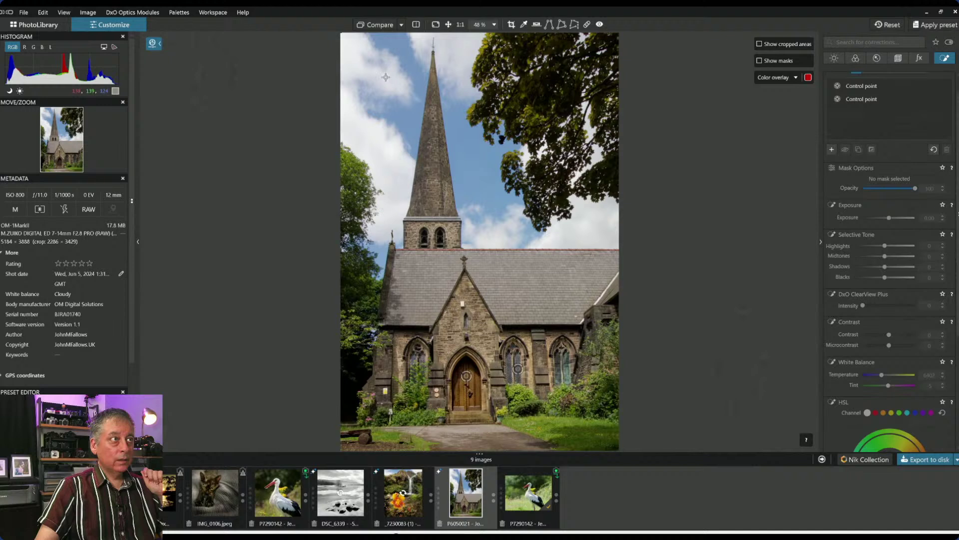
click(379, 149)
drag(382, 126, 379, 95)
click(371, 58)
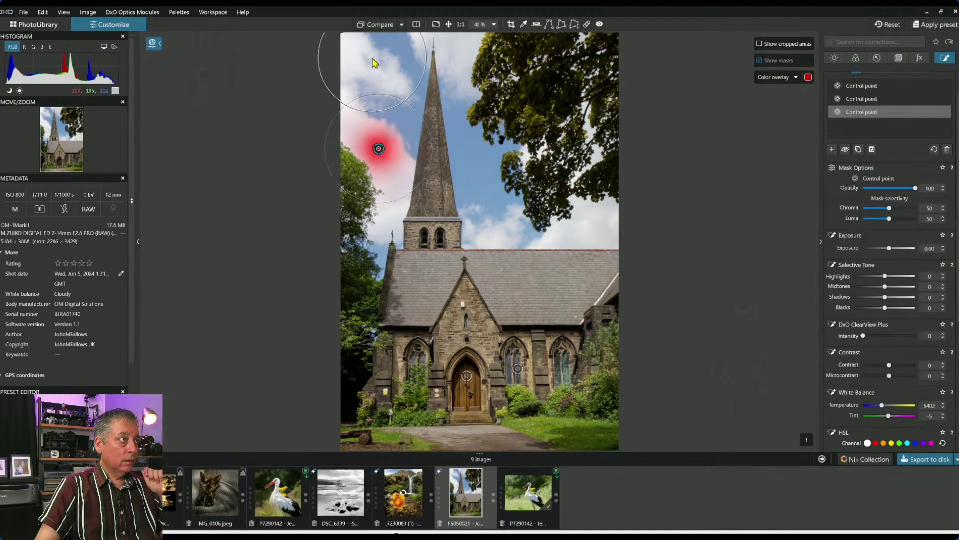
click(586, 235)
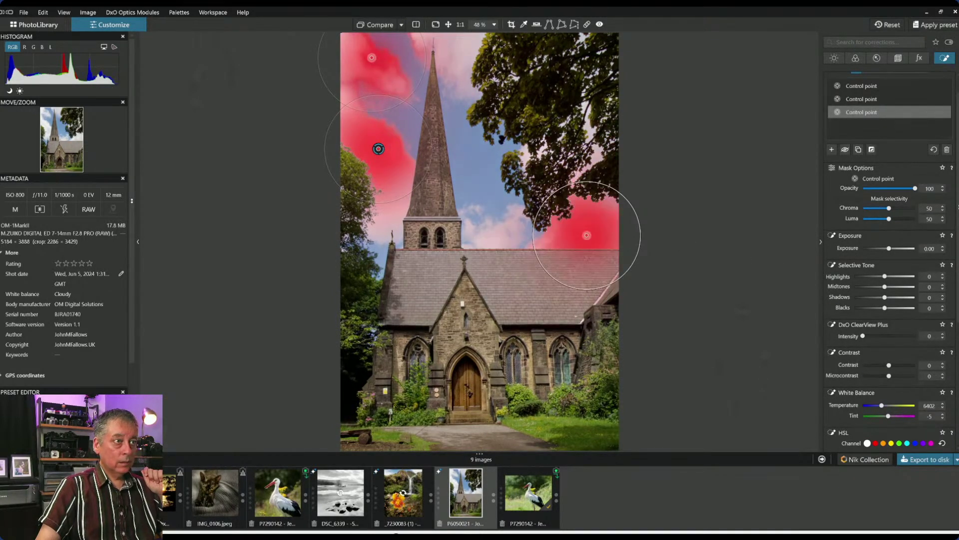
click(909, 335)
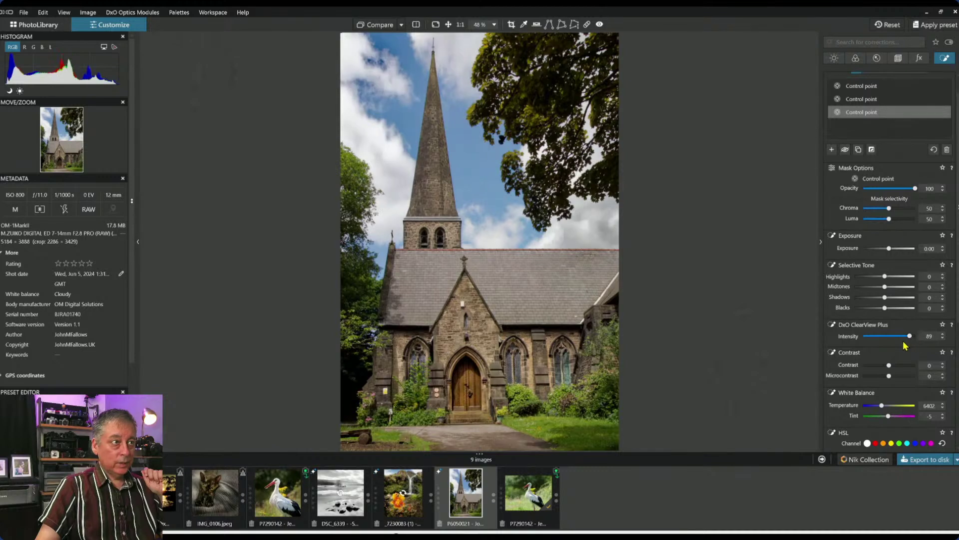
click(894, 336)
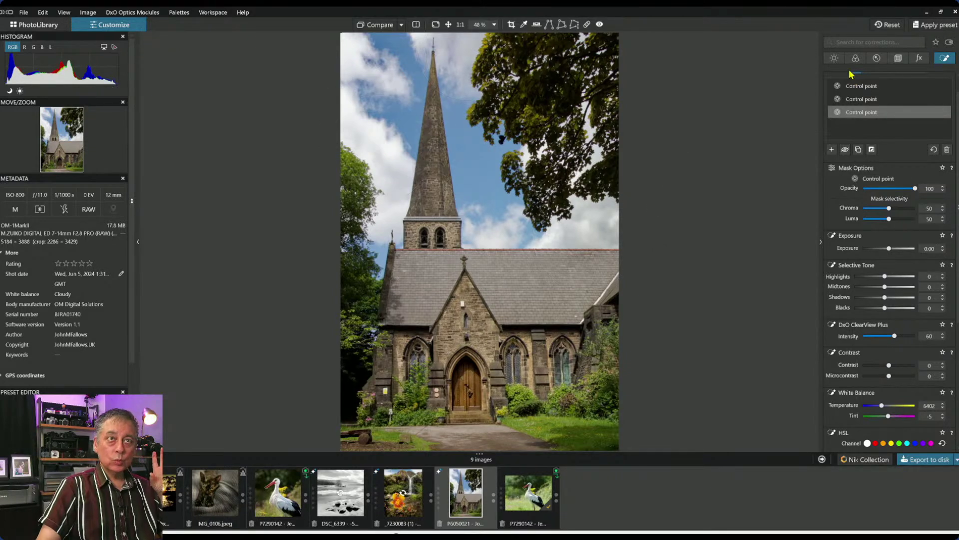
click(834, 58)
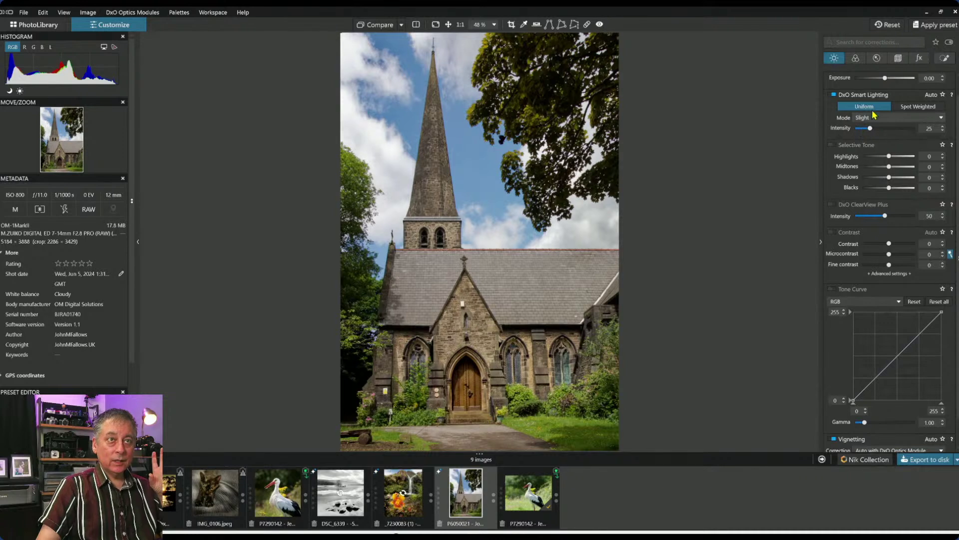
drag(882, 79, 863, 82)
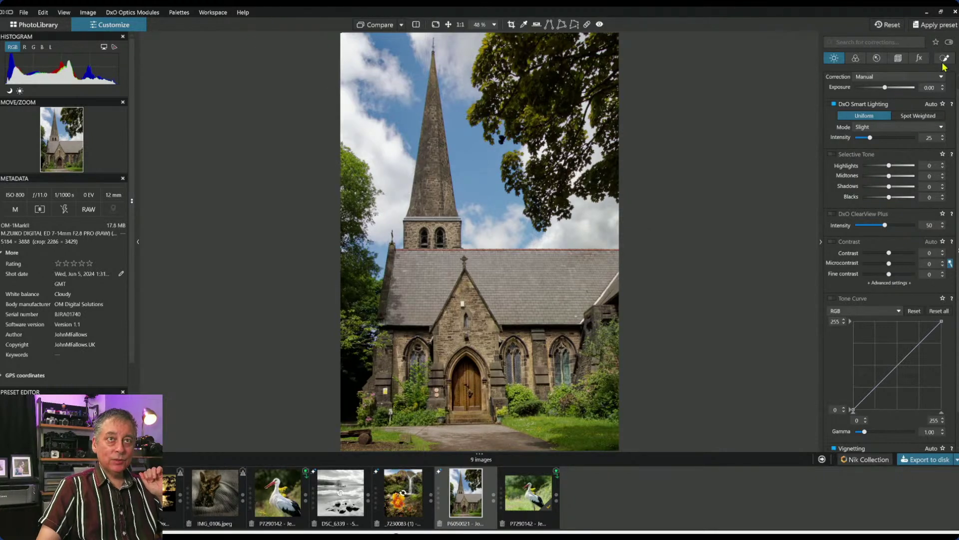
click(944, 60)
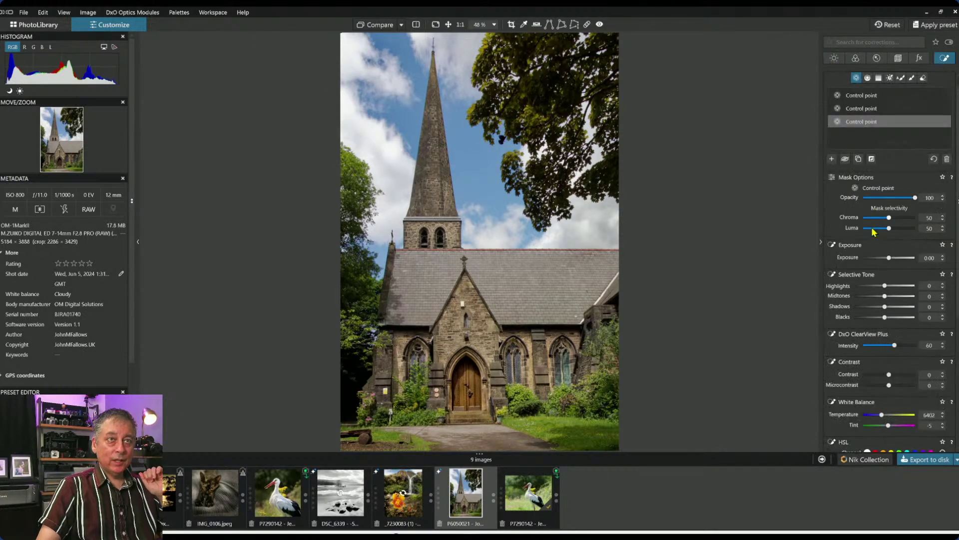
click(868, 78)
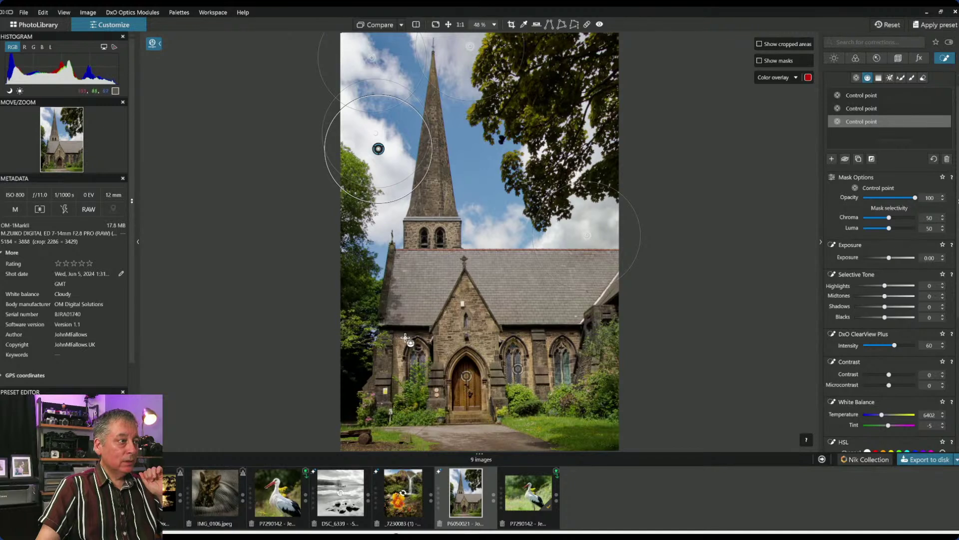
drag(402, 339, 546, 342)
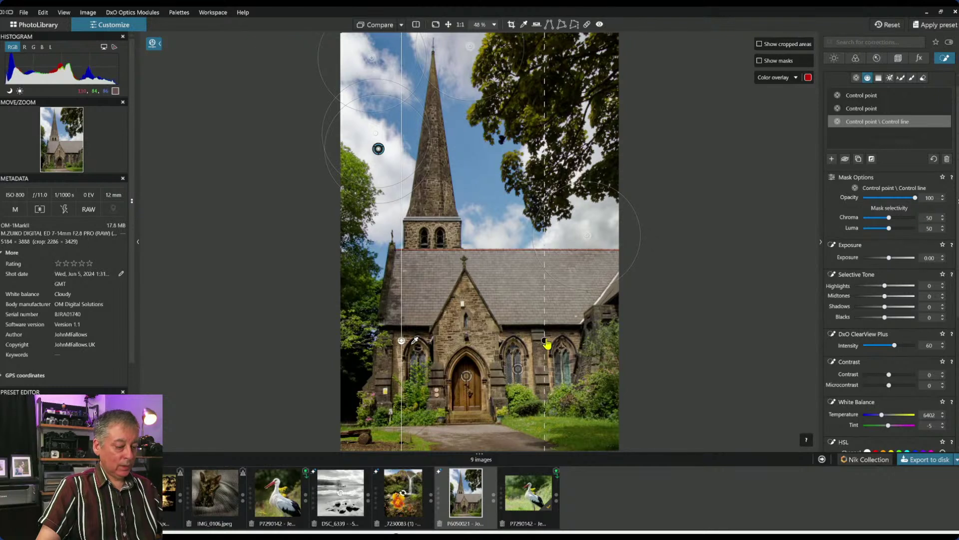
key(Delete)
Add a new control line mask from the left-hand stonework across to the photo's right edge, sampling the nearby wall and tilting the line along the spire.
click(831, 159)
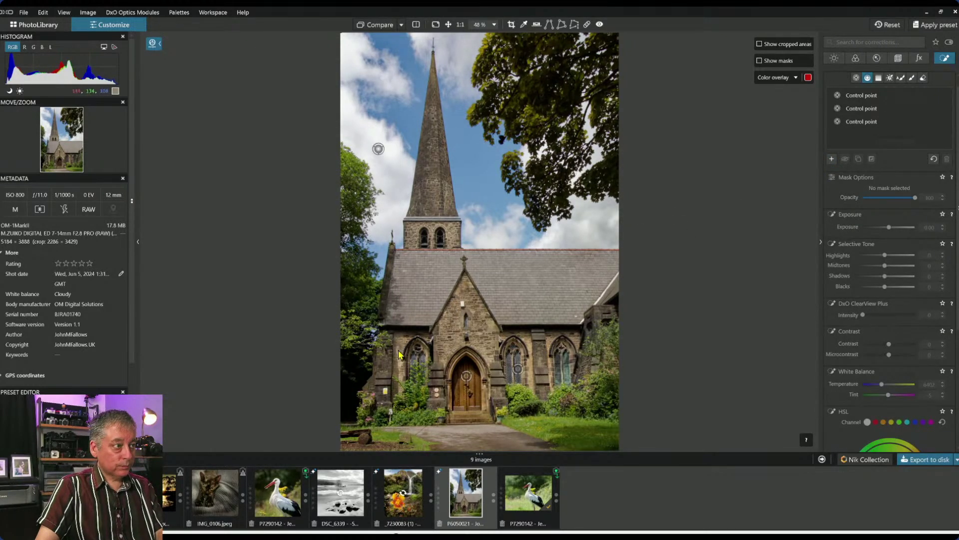
drag(398, 350, 623, 349)
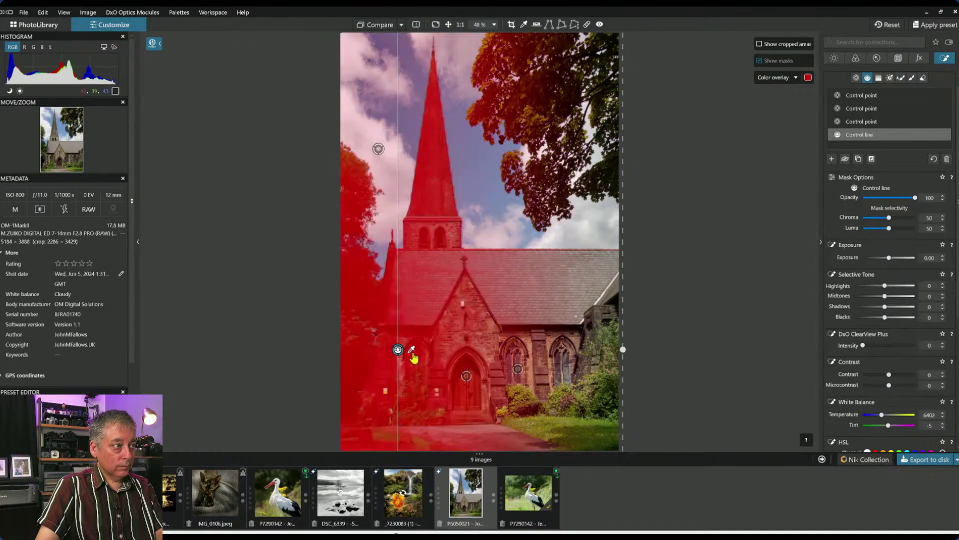
mouse_move(411, 351)
mouse_down()
mouse_move(404, 324)
mouse_move(398, 338)
mouse_up()
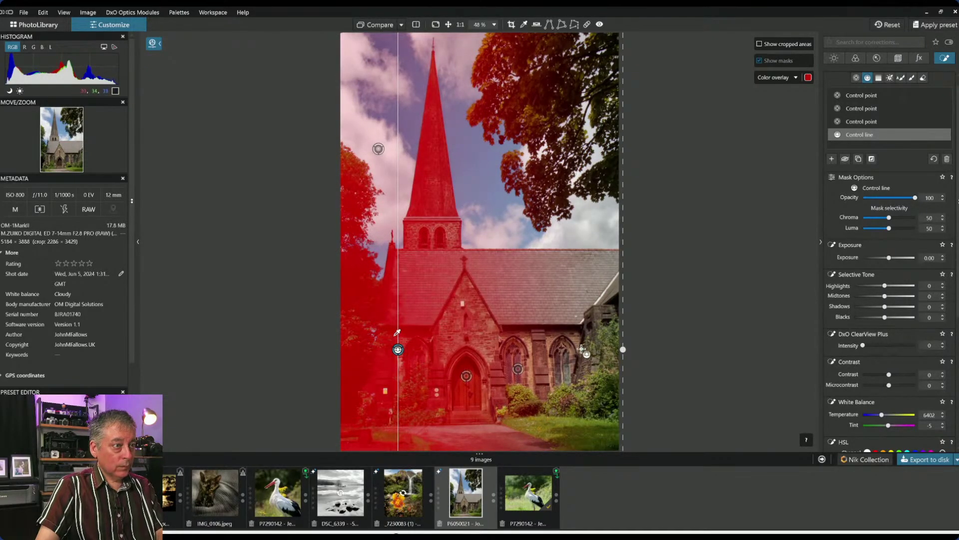
drag(623, 359, 610, 387)
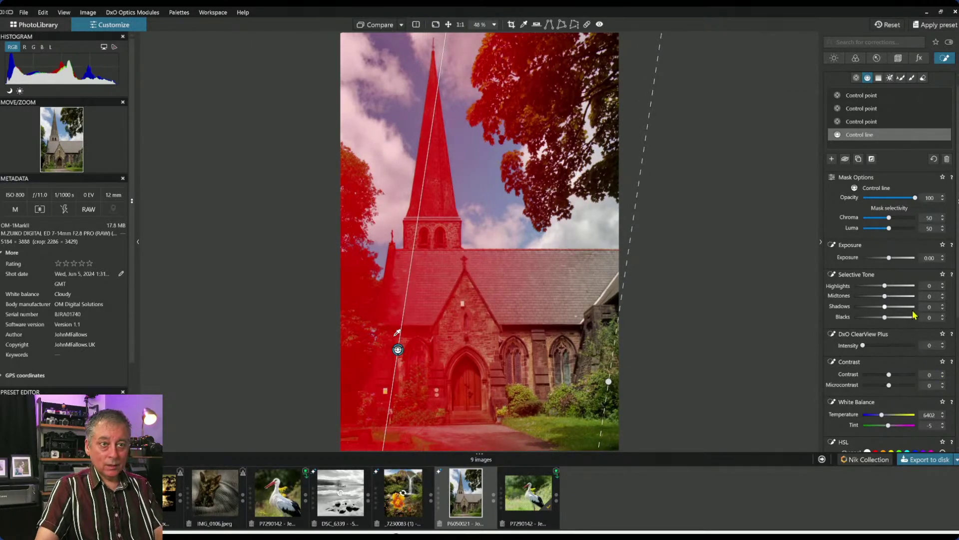
Shorten the control line's fade to the top of the door and set Exposure 0.99, Chroma 58, Luma 57 and Temperature 7407.
drag(889, 258, 894, 262)
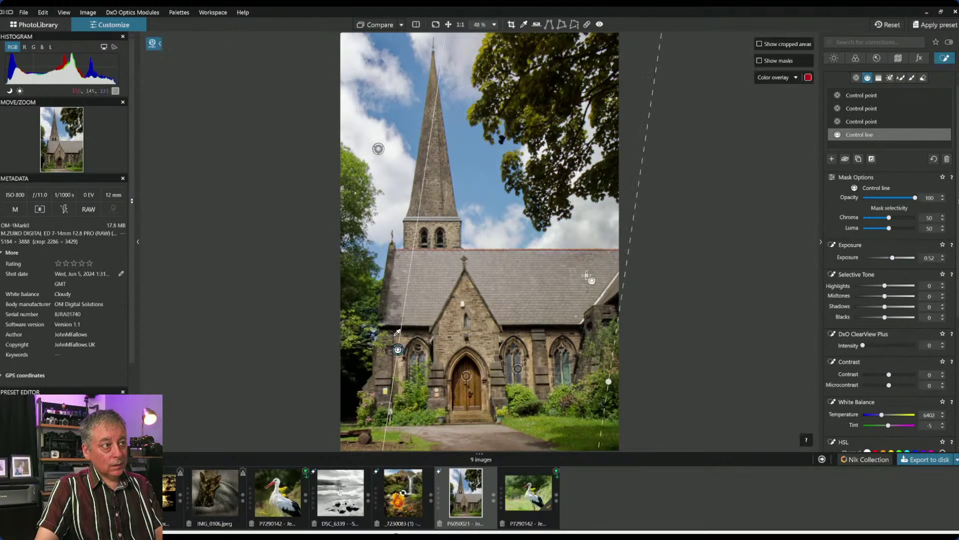
drag(608, 384, 465, 360)
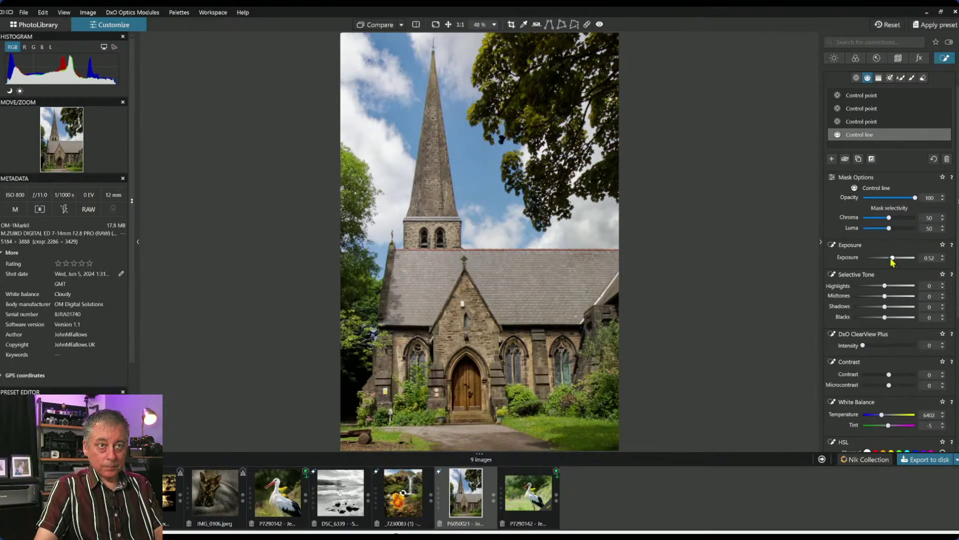
drag(892, 257, 895, 259)
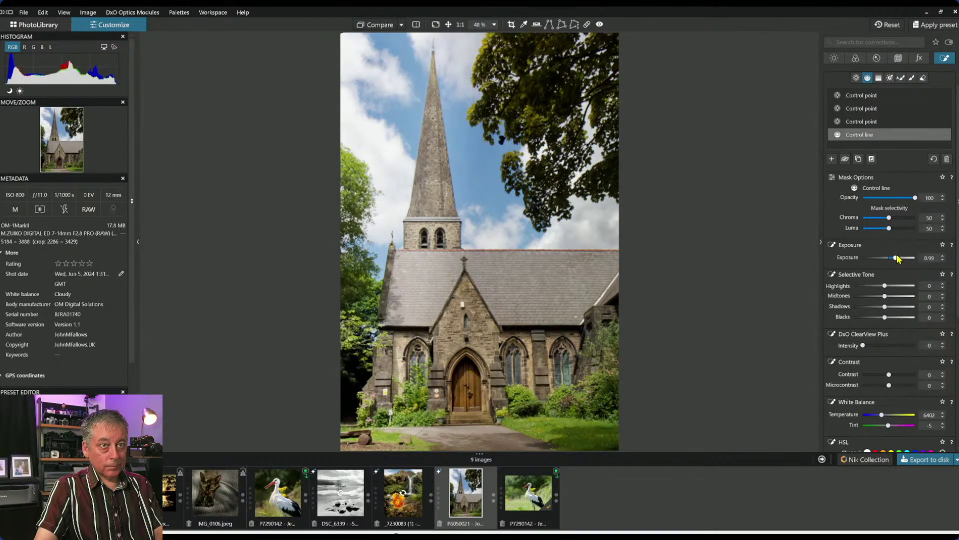
drag(889, 220, 894, 231)
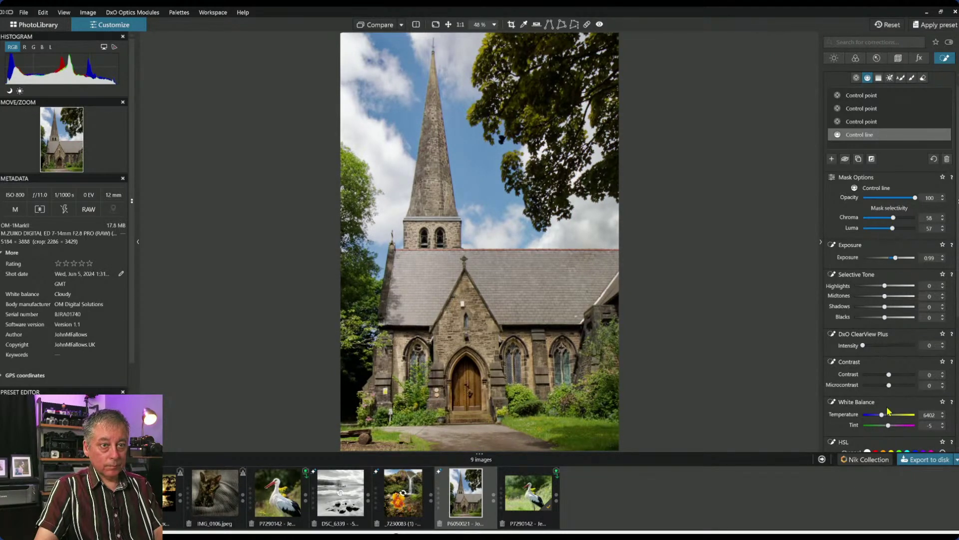
drag(882, 418, 885, 419)
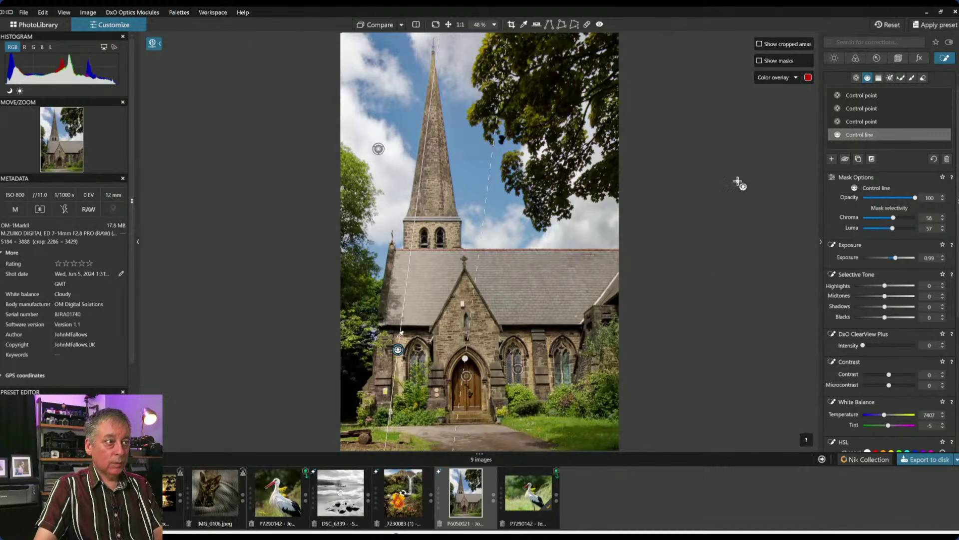
Add a new control line mask from the right-hand end of the church towards the left window, with Luma 62, Chroma 60 and Midtones -44.
click(867, 78)
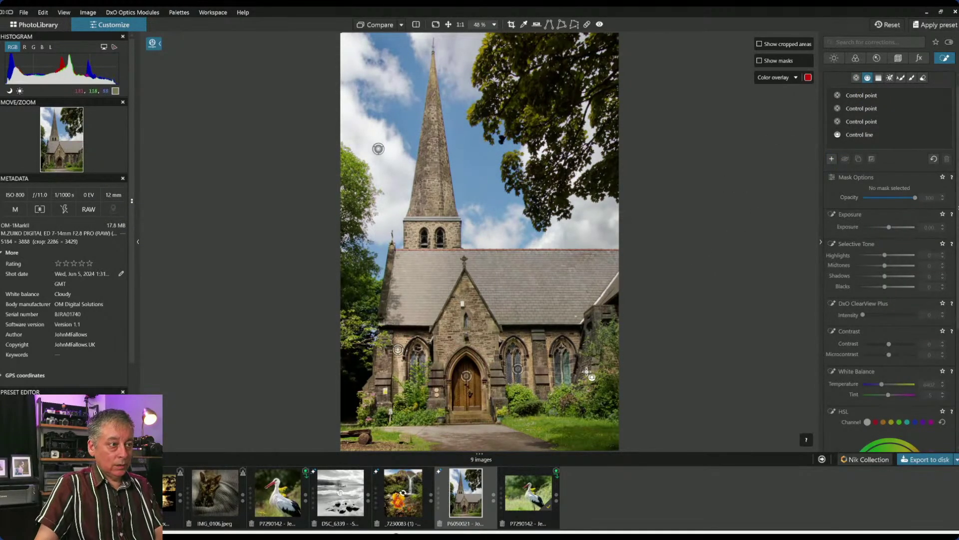
mouse_move(587, 373)
mouse_down()
mouse_move(444, 325)
mouse_move(408, 350)
mouse_up()
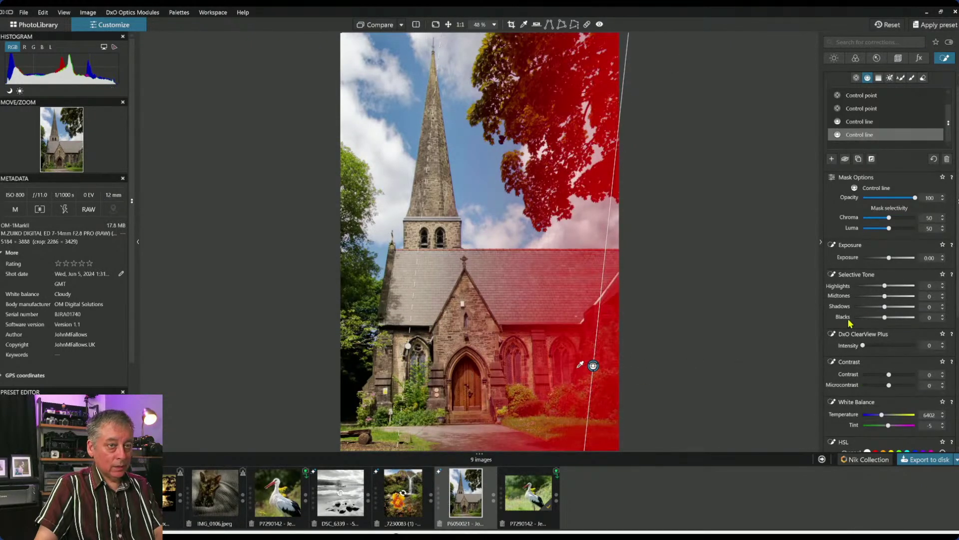
drag(890, 228, 893, 230)
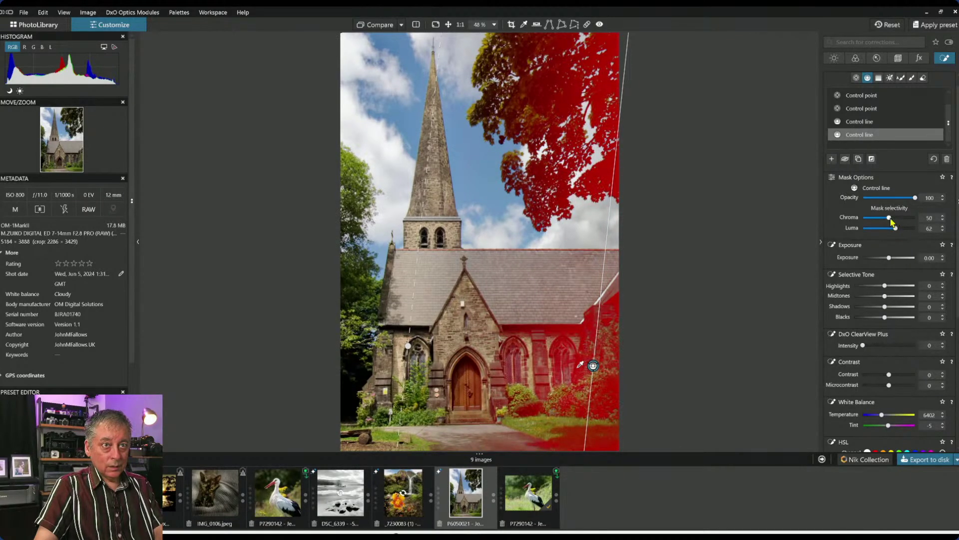
drag(888, 218, 894, 218)
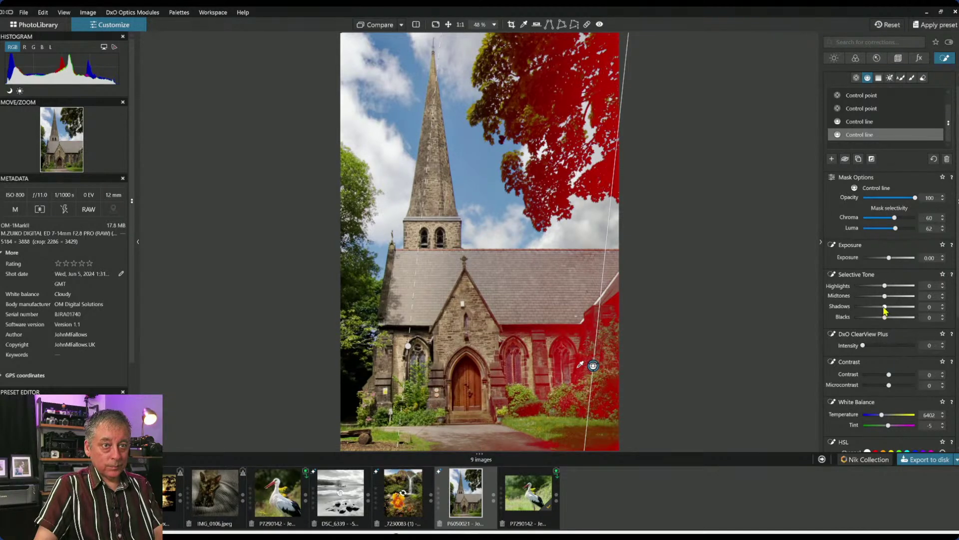
drag(884, 307, 872, 297)
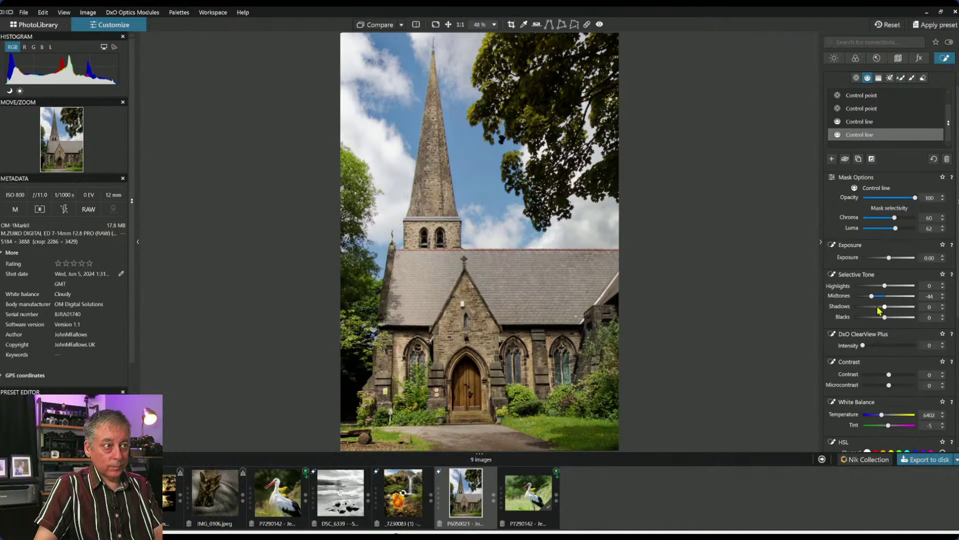
Set the right-hand control line's Midtones to -78 and its white balance Temperature to 4371.
drag(871, 296, 869, 296)
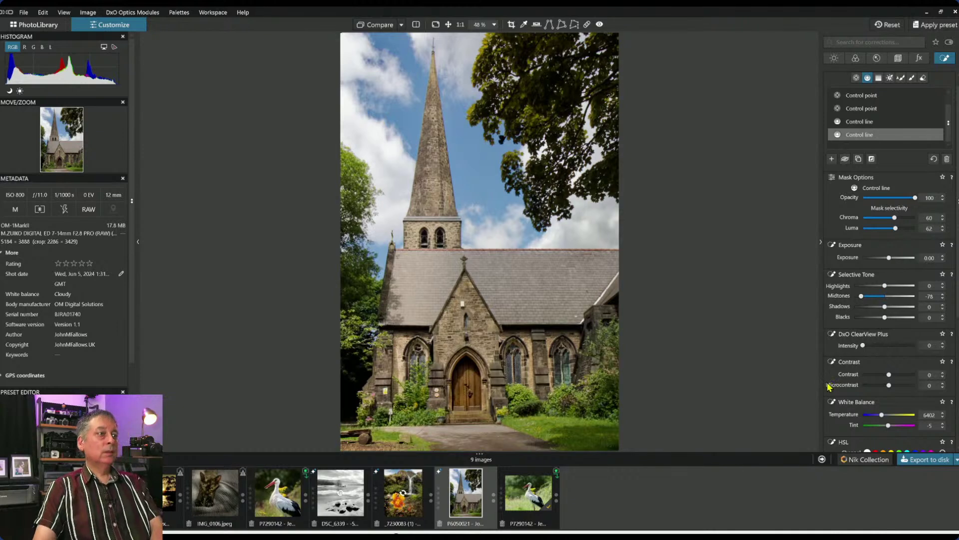
mouse_move(809, 390)
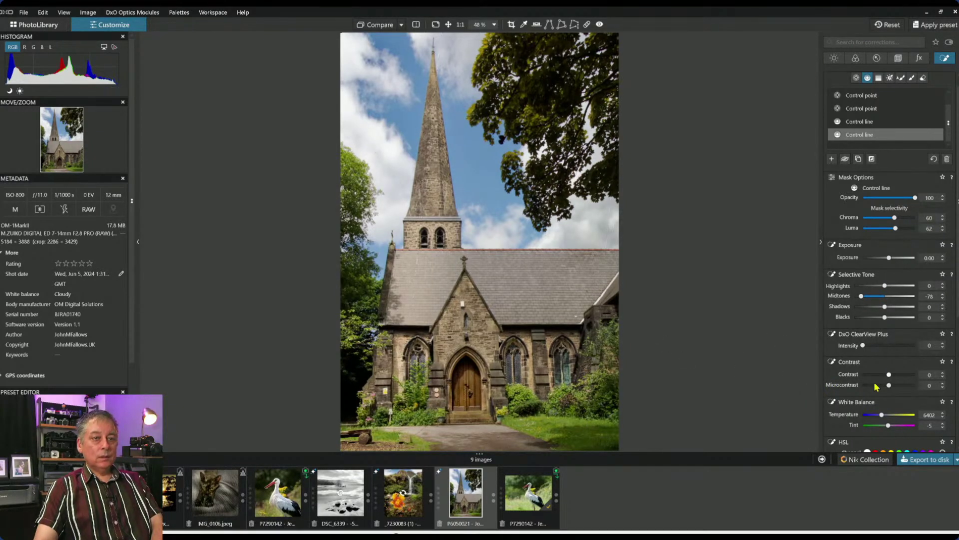
drag(883, 417, 881, 418)
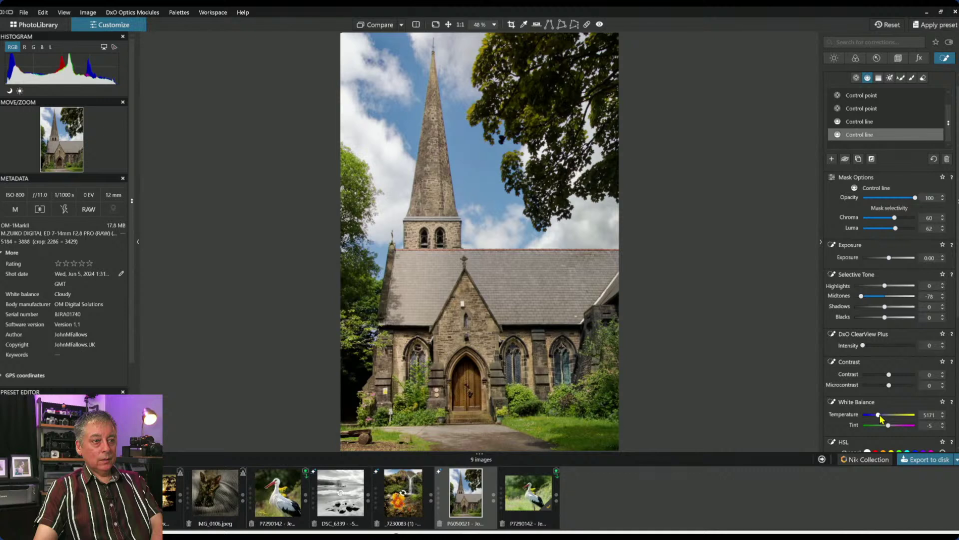
drag(881, 417, 879, 417)
mouse_move(645, 357)
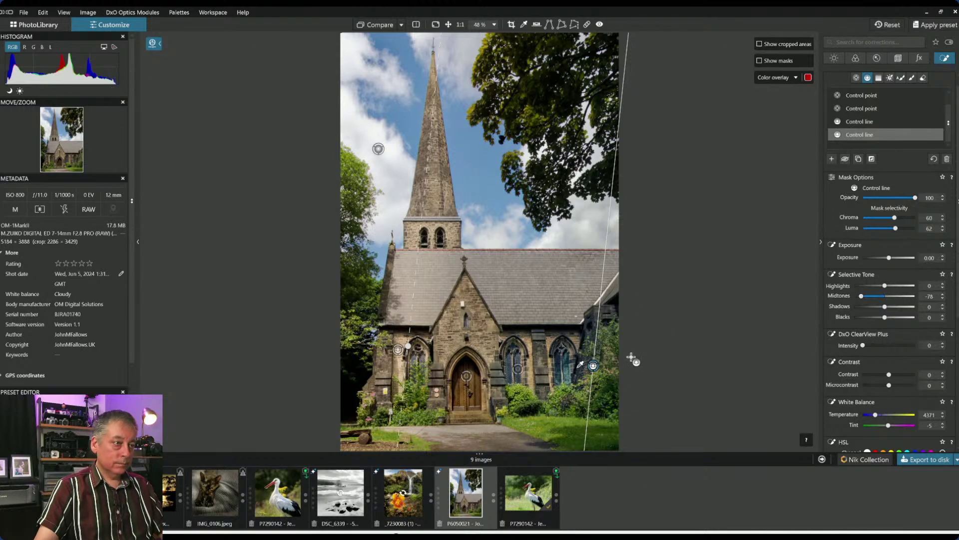
Set the left-hand control line's Temperature to 7807 and Exposure to 1.39, and leave no mask selected.
click(398, 349)
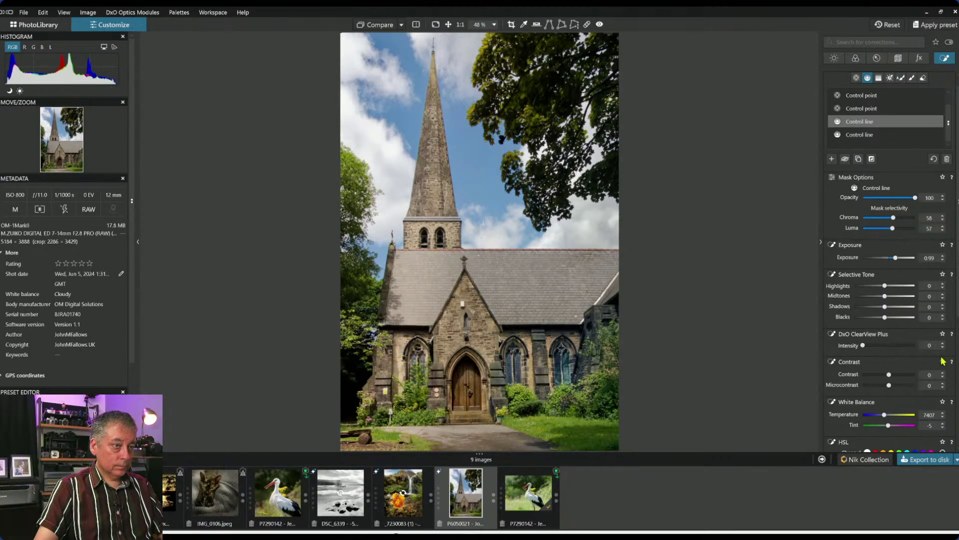
click(884, 417)
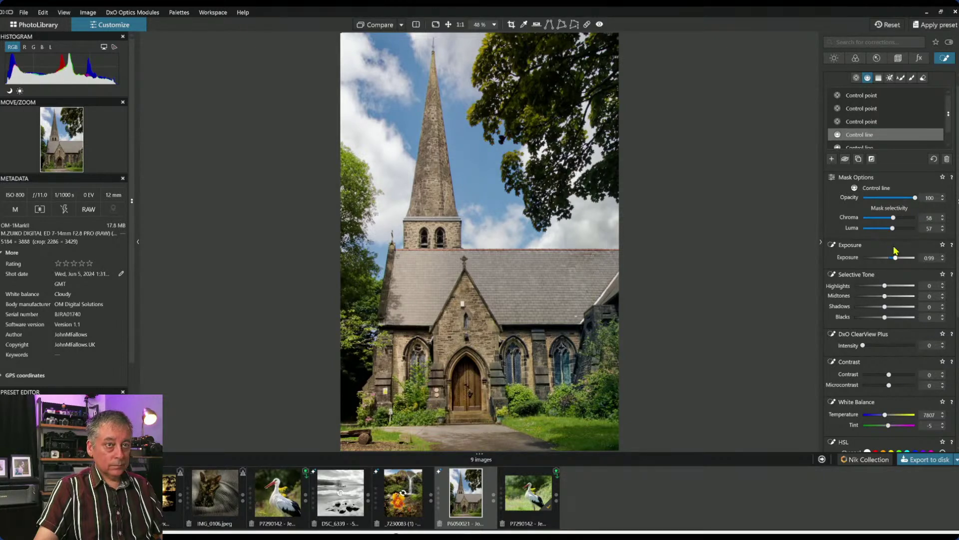
drag(896, 260, 898, 260)
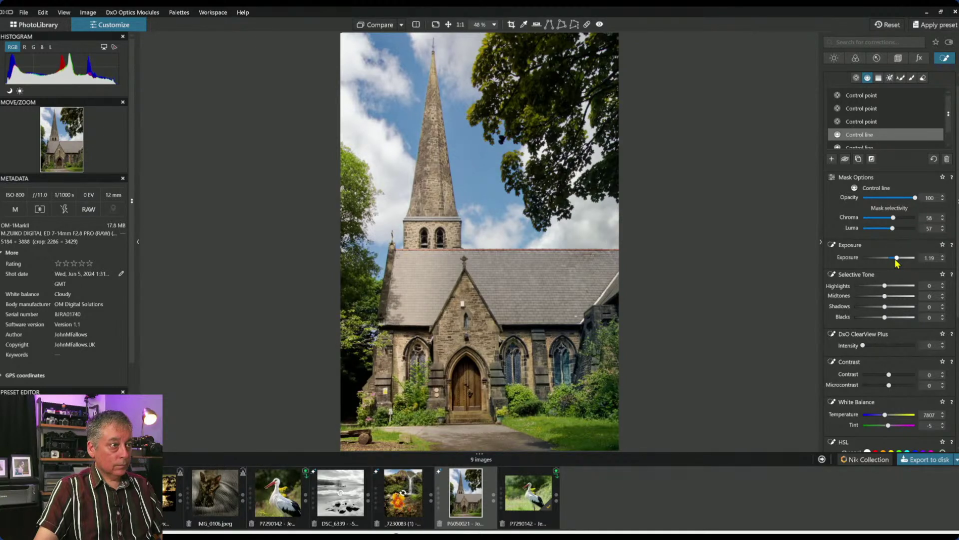
drag(897, 261, 898, 260)
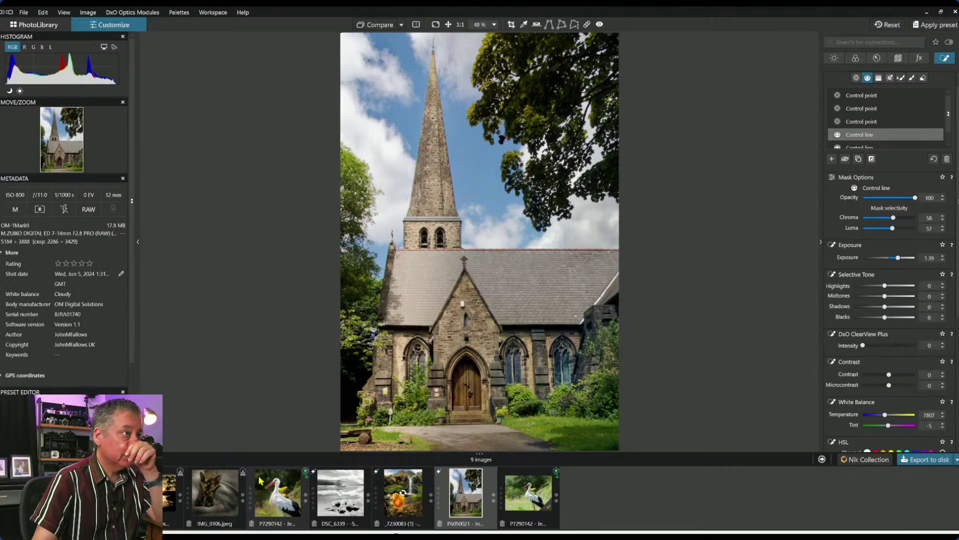
mouse_move(377, 148)
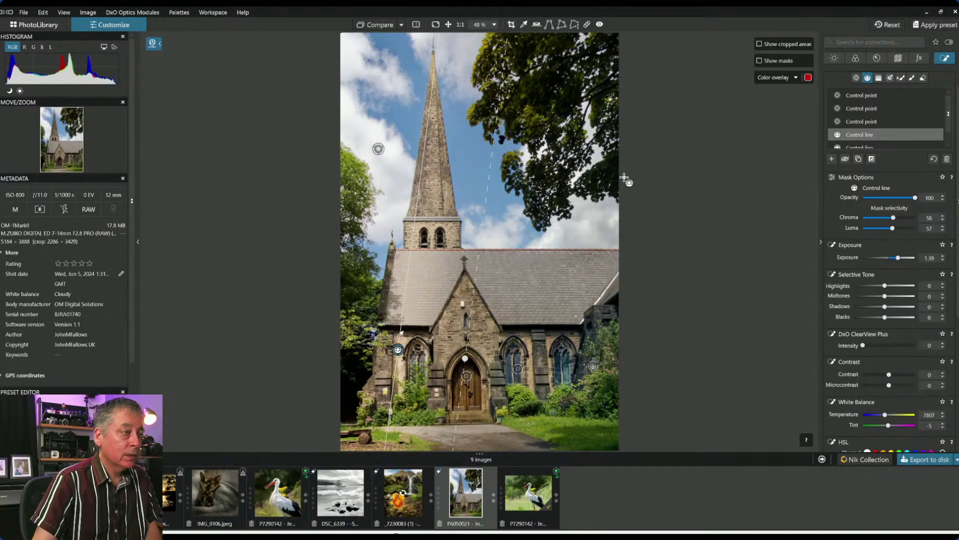
key(Escape)
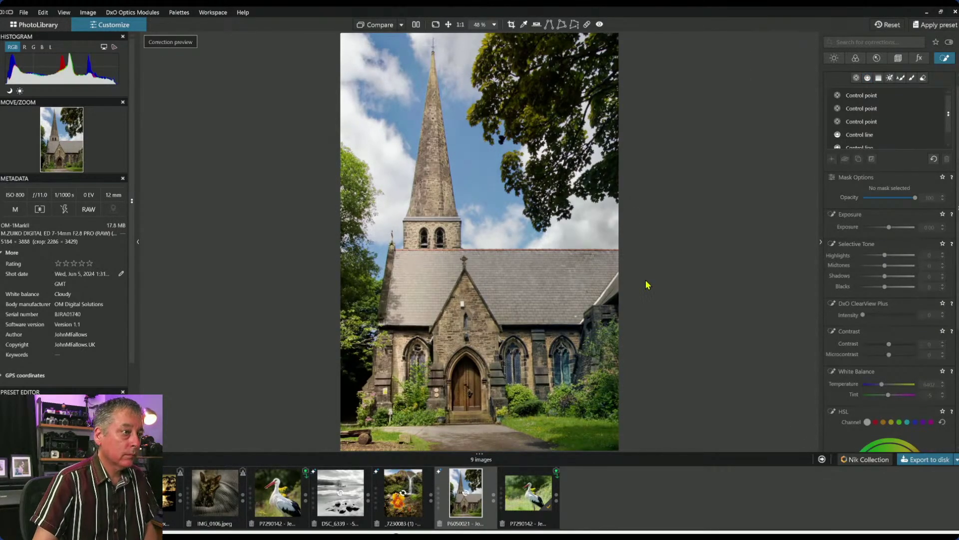
Export the church photo with the Standard output option as a full-size JPEG at quality 95 to the original image folder.
scroll(646, 282, down, 1)
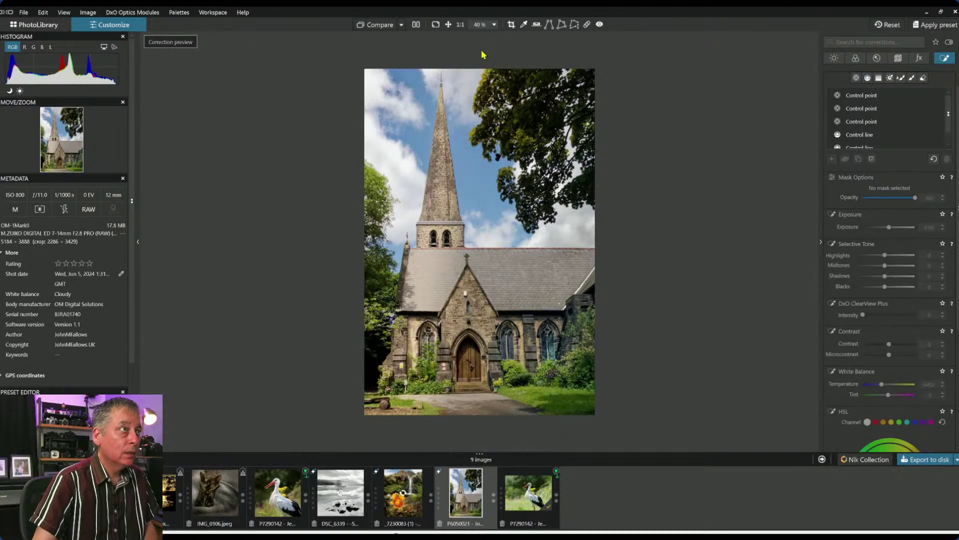
right_click(461, 103)
click(469, 111)
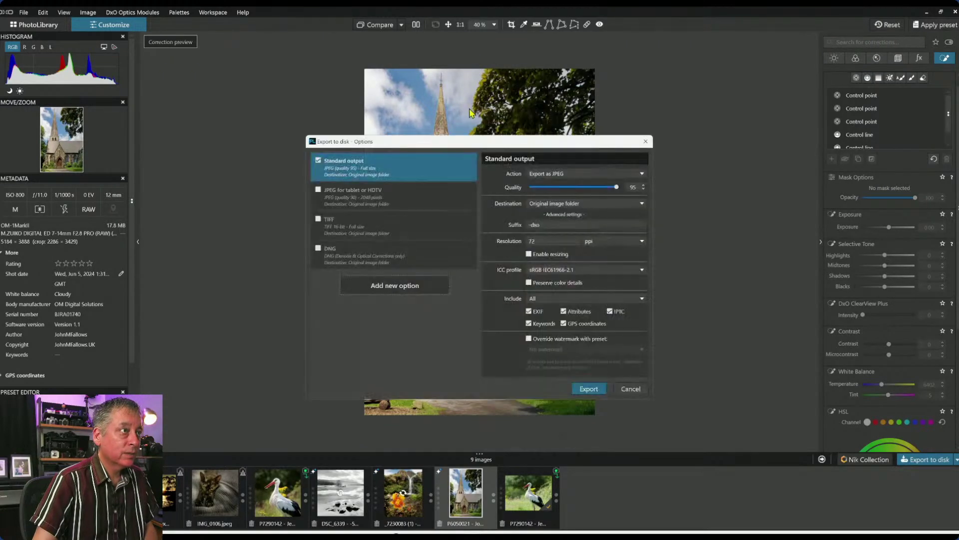
key(Escape)
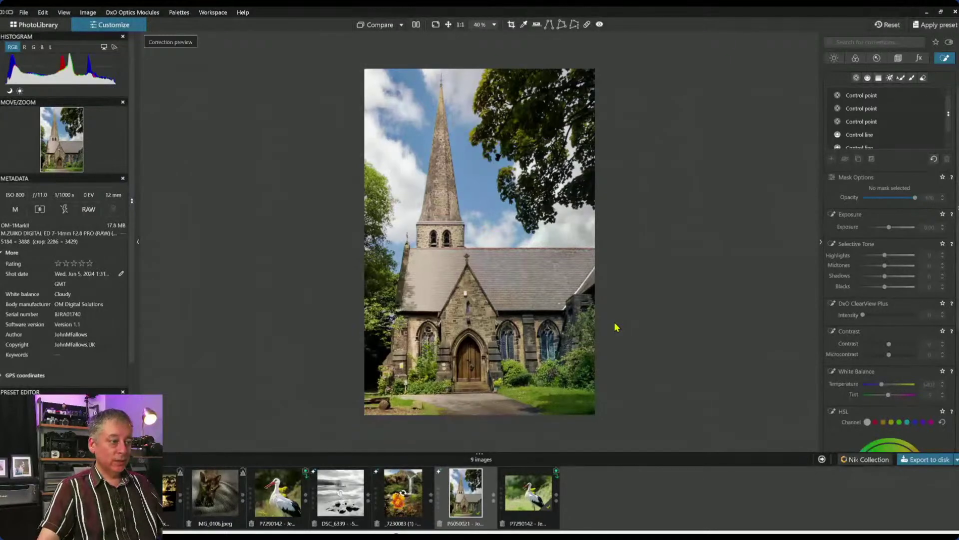
Hide the side palettes and compare the uncorrected and corrected church photo side by side.
click(376, 25)
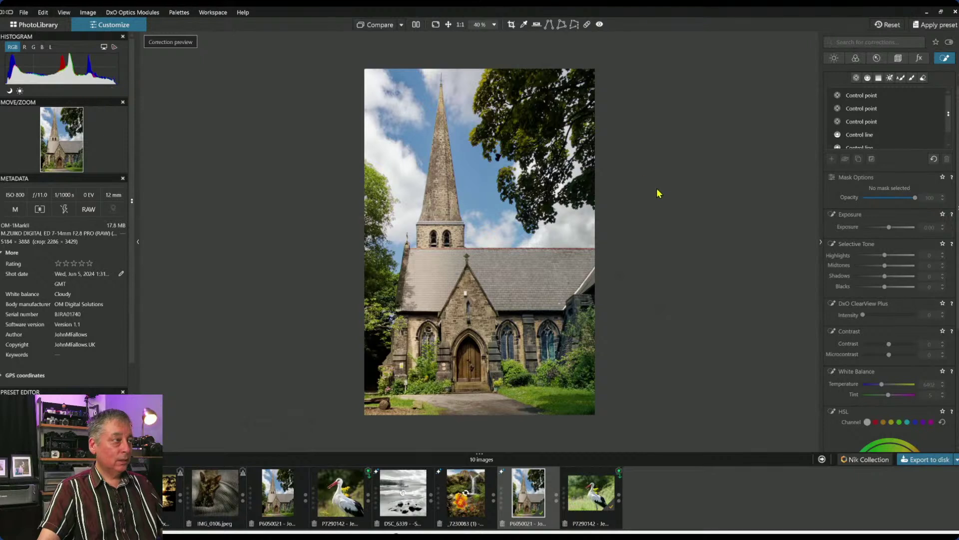
key(Tab)
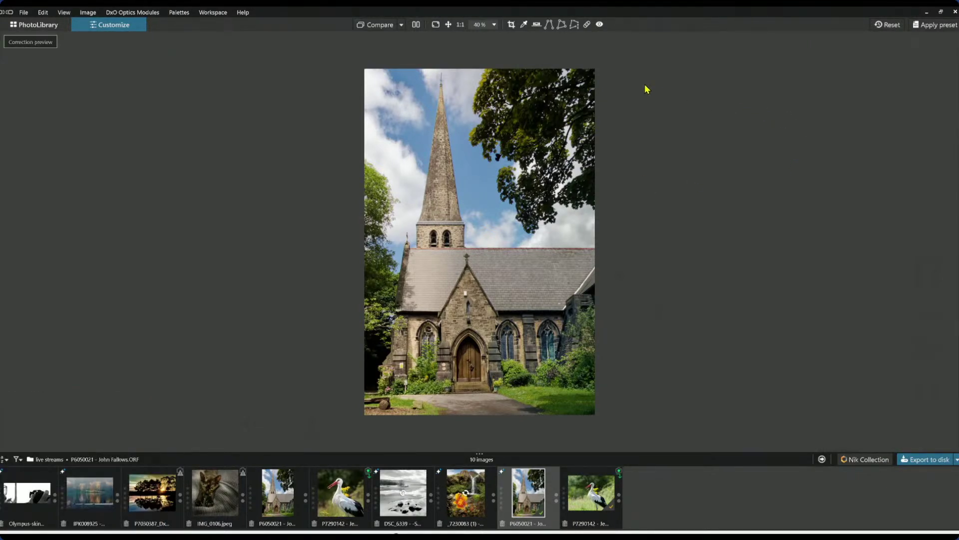
click(416, 24)
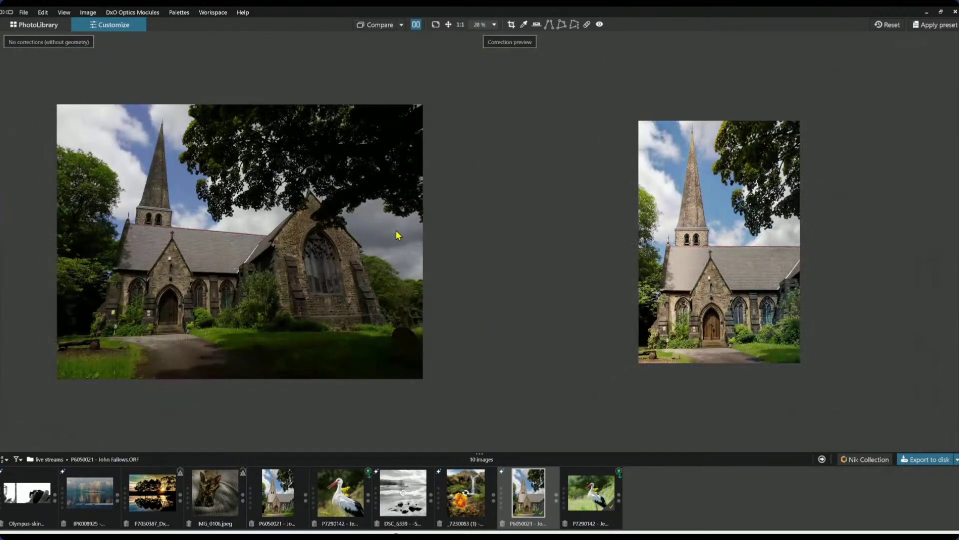
scroll(398, 235, up, 3)
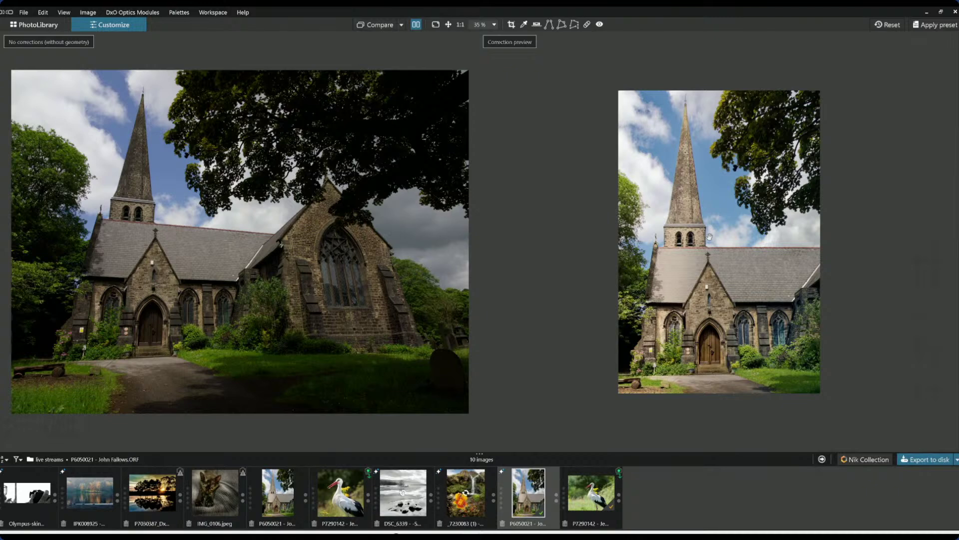
click(416, 28)
Collapse the filmstrip and compare the enlarged photo with its uncorrected original in the single-image view.
scroll(537, 272, up, 1)
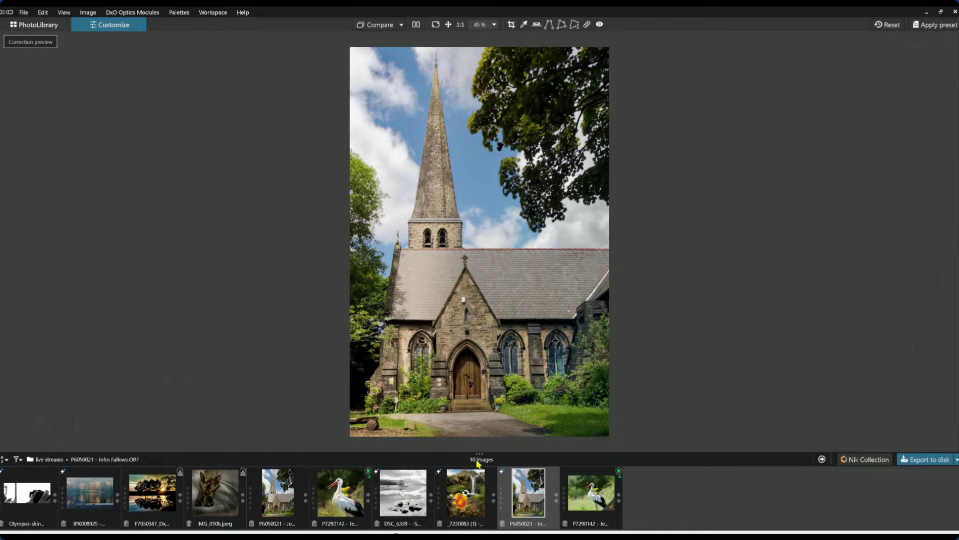
drag(481, 453, 480, 525)
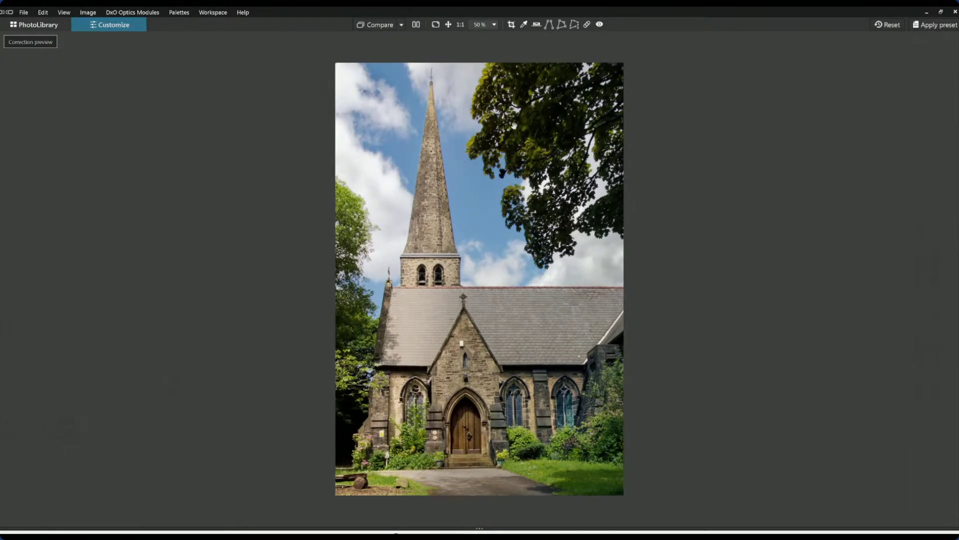
click(388, 29)
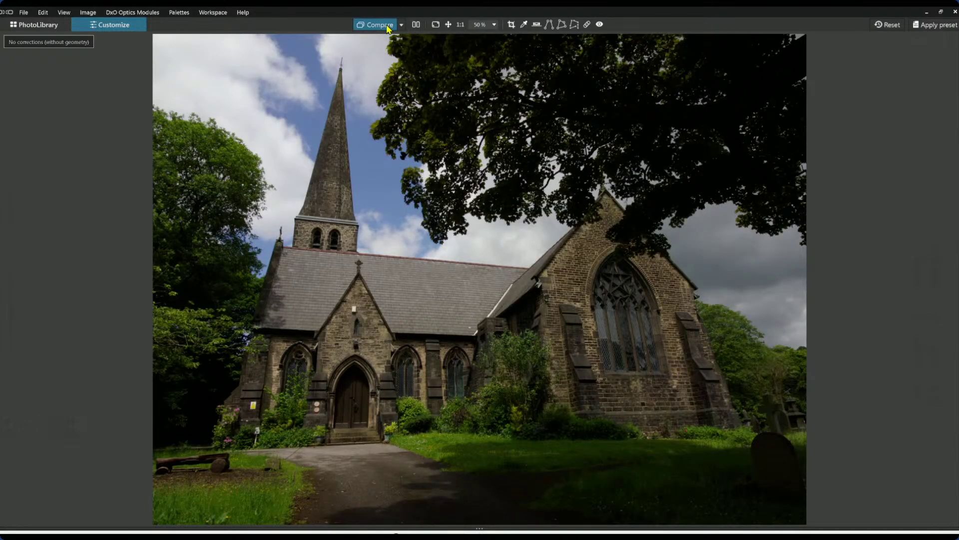
click(388, 28)
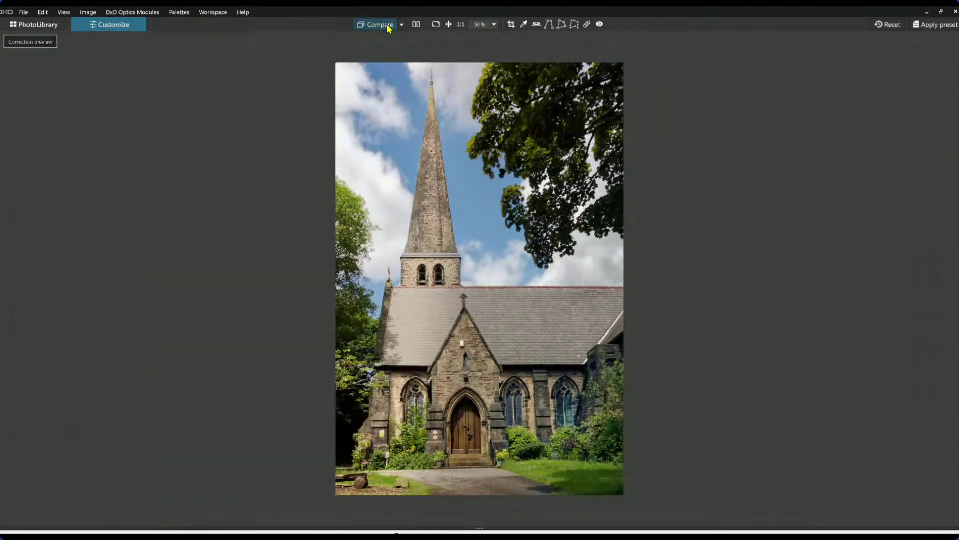